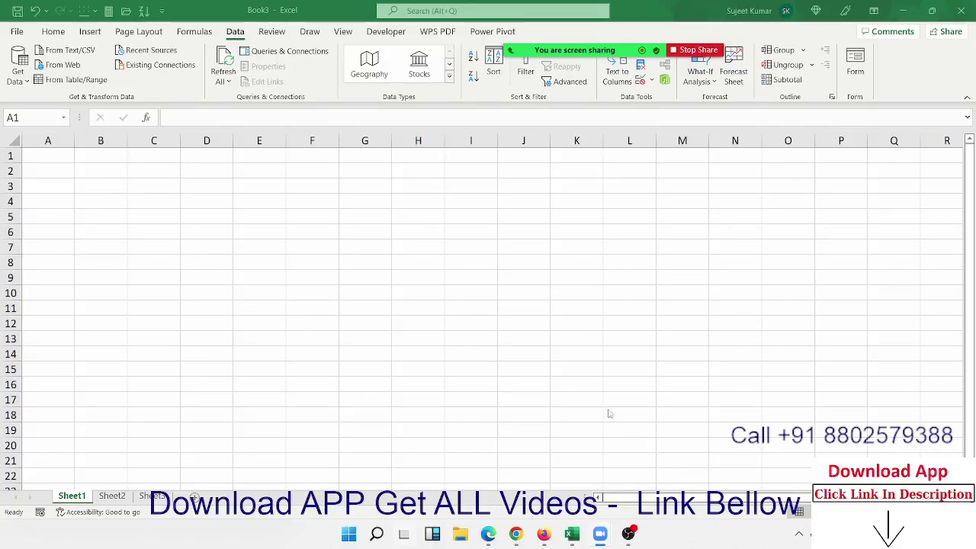
Enter the heading VBA in cell B2 of Sheet1.
{"action": "left_click", "coordinate": [630, 538]}
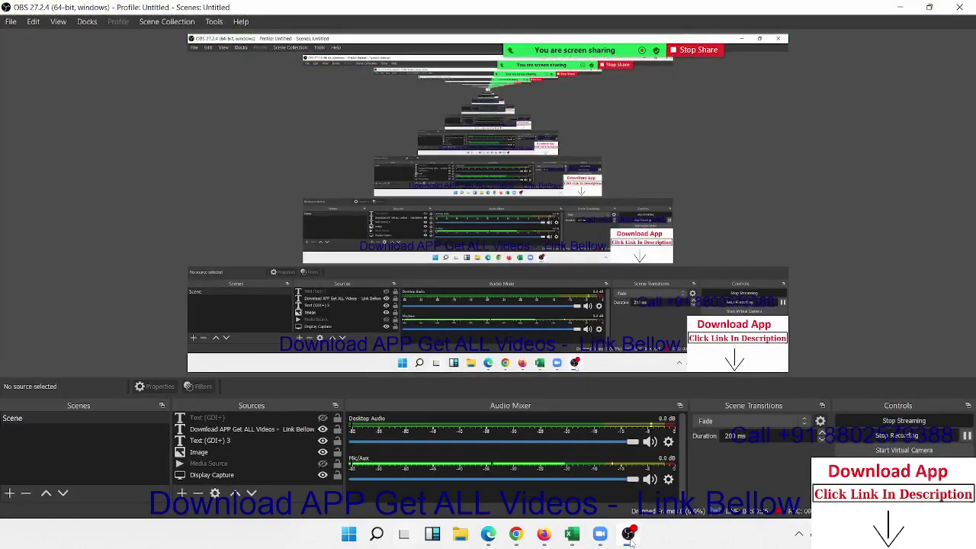
{"action": "left_click", "coordinate": [630, 538]}
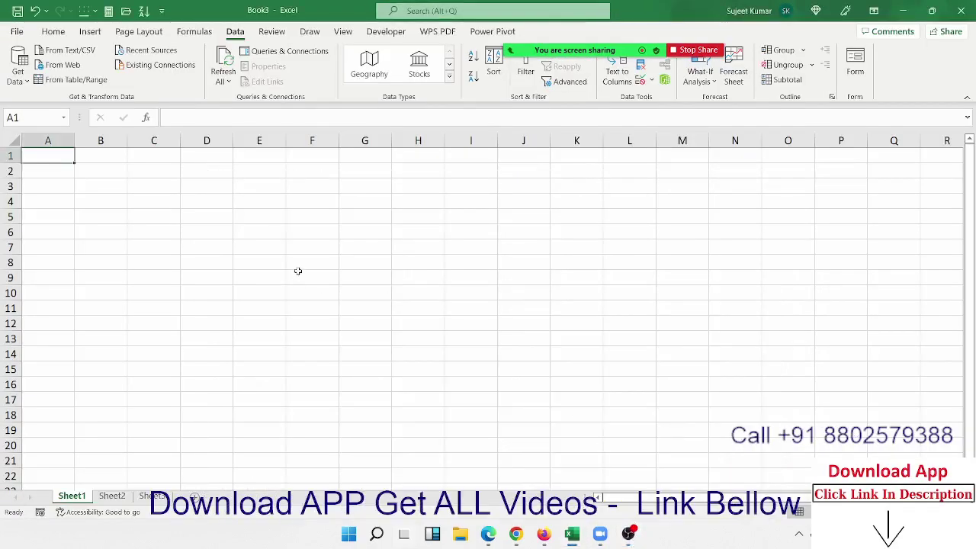
{"action": "left_click", "coordinate": [84, 175]}
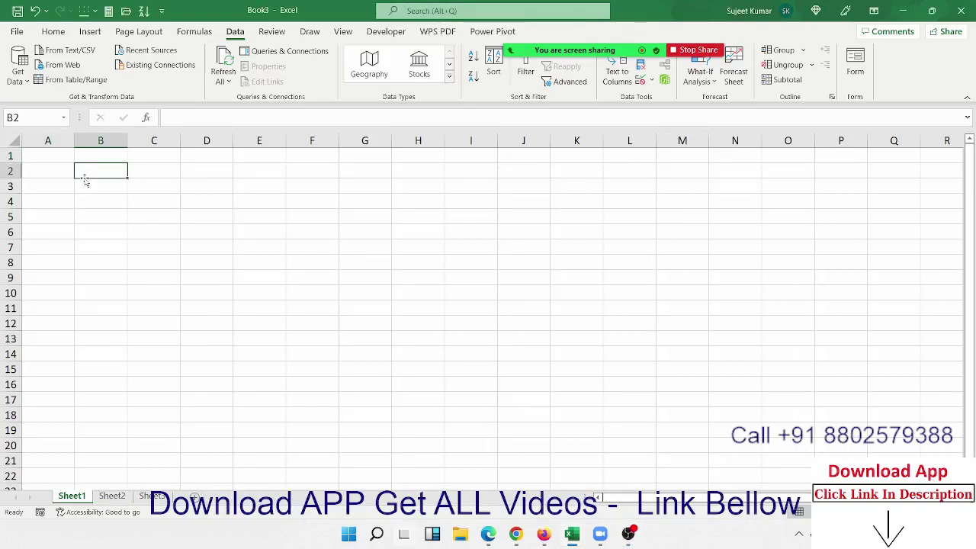
{"action": "type", "text": "VBA"}
{"action": "key", "text": "Return"}
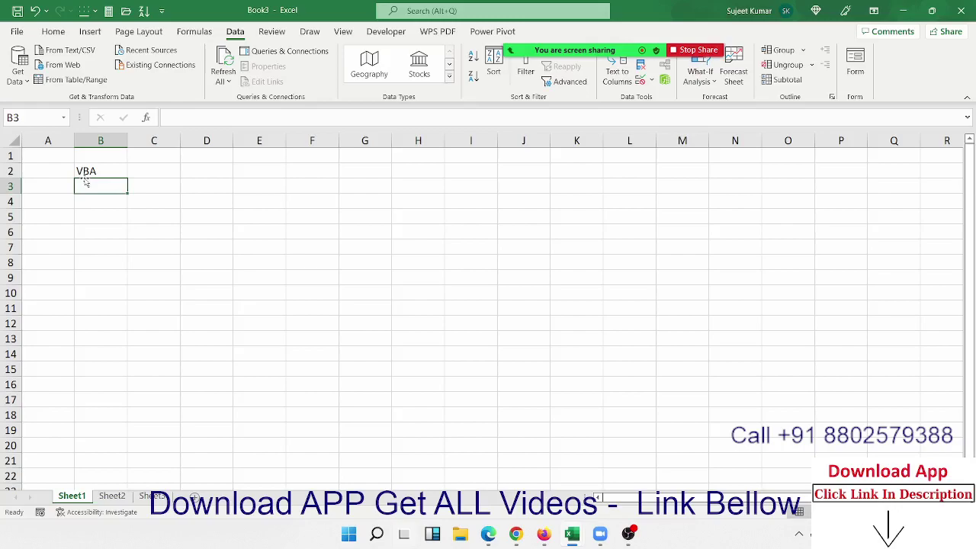
Move around the sheet with the arrow keys, ending on cell C3.
{"action": "key", "text": "Up"}
{"action": "key", "text": "Right"}
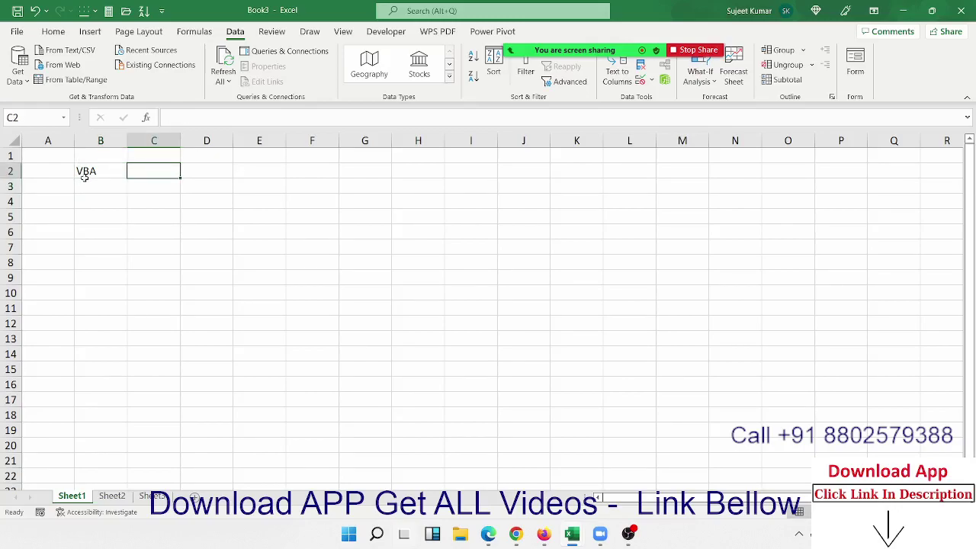
{"action": "key", "text": "Down"}
{"action": "key", "text": "Left"}
{"action": "key", "text": "Up"}
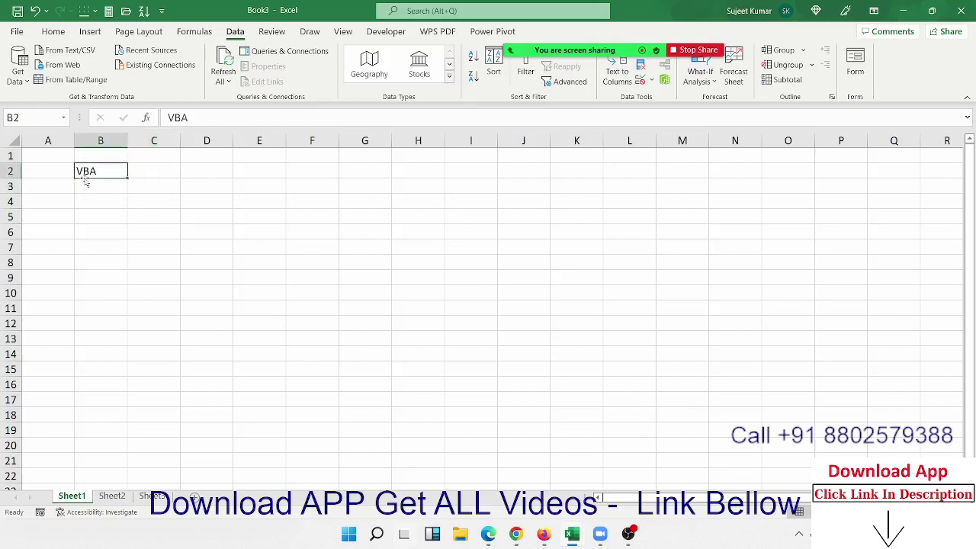
{"action": "key", "text": "Right"}
{"action": "key", "text": "Down"}
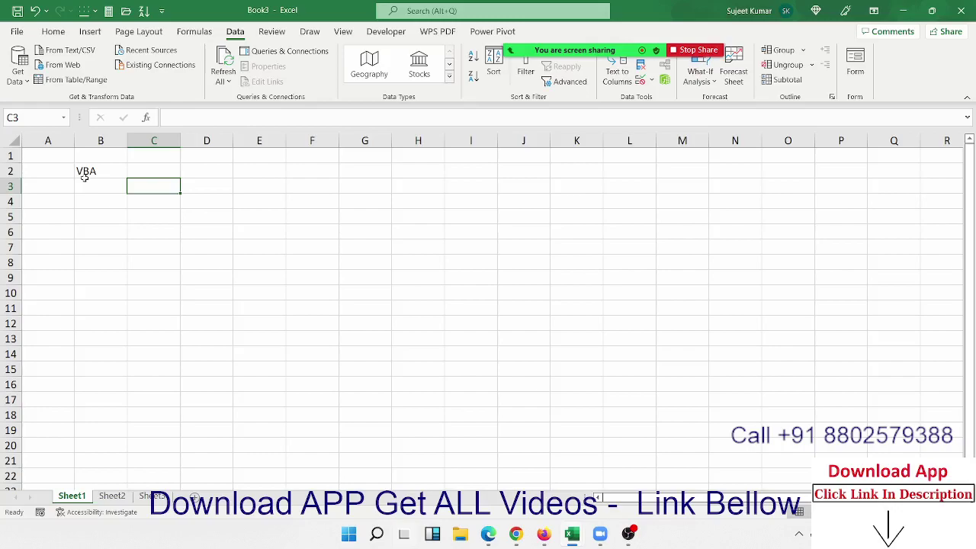
{"action": "left_click", "coordinate": [84, 177]}
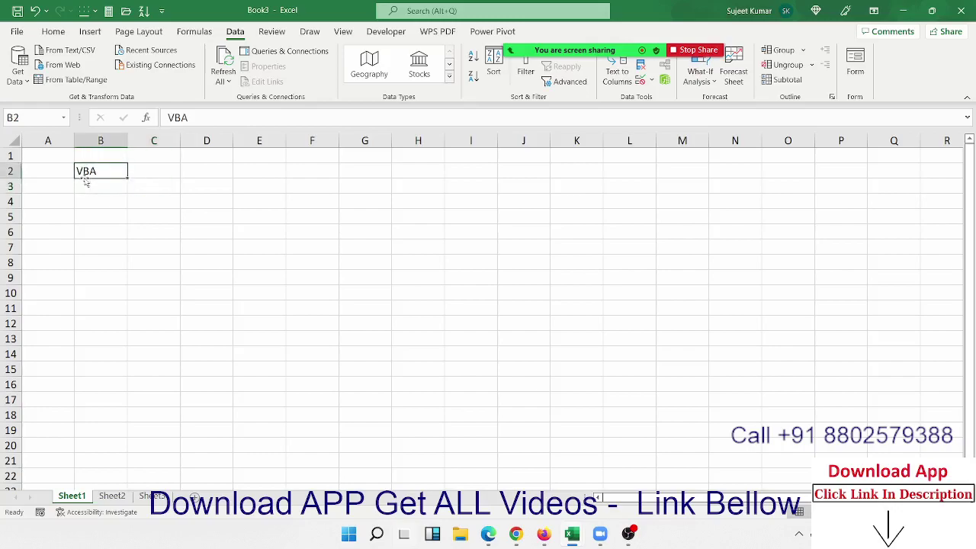
{"action": "key", "text": "Down"}
{"action": "key", "text": "Up"}
{"action": "key", "text": "Right"}
{"action": "key", "text": "Down"}
{"action": "key", "text": "Left"}
{"action": "key", "text": "Up"}
{"action": "key", "text": "Down"}
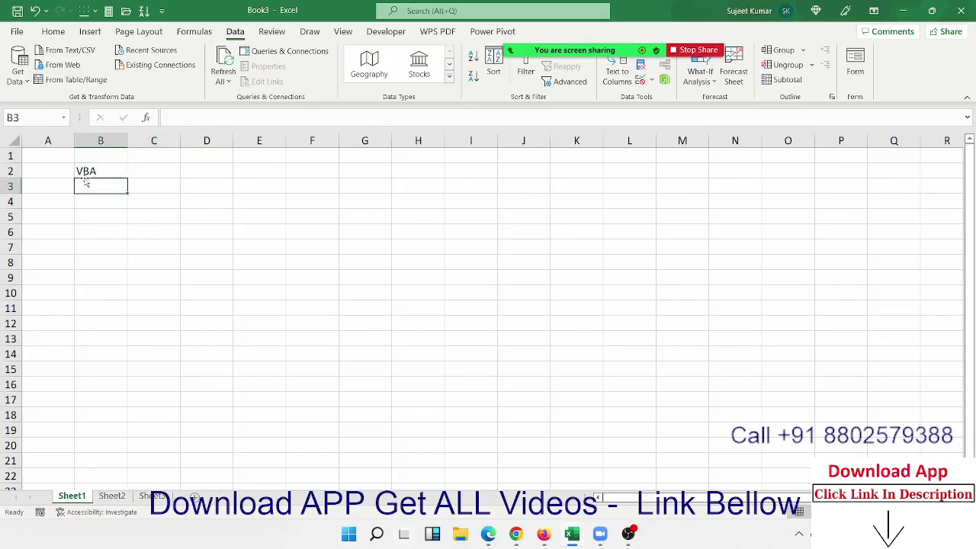
{"action": "key", "text": "Down"}
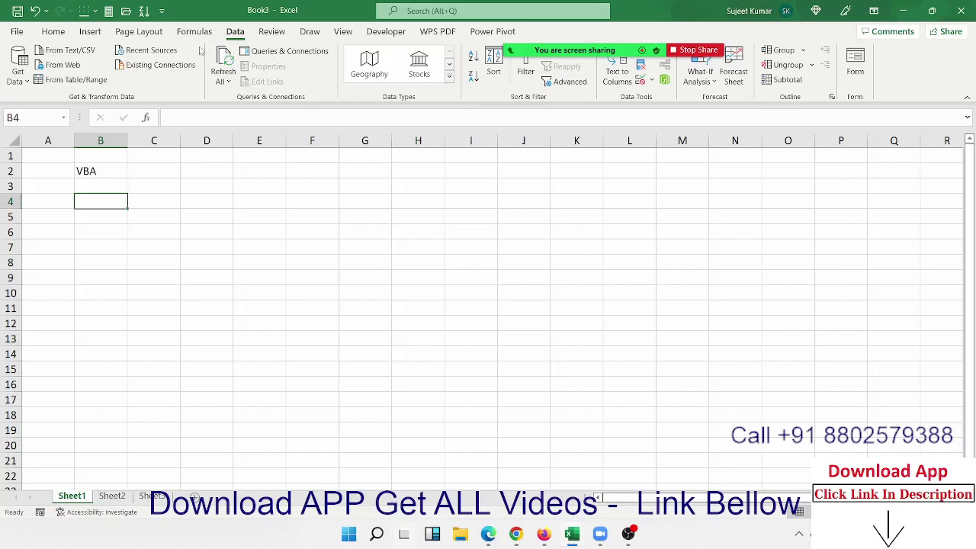
{"action": "key", "text": "Right"}
{"action": "key", "text": "Up"}
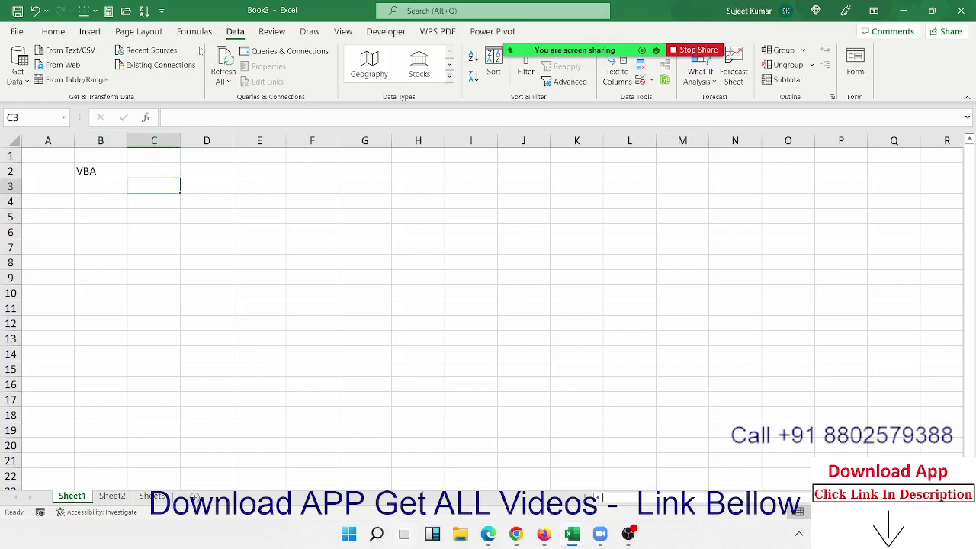
Type Macros, Function and userform down column C (C3, C6, C10).
{"action": "type", "text": "Ma"}
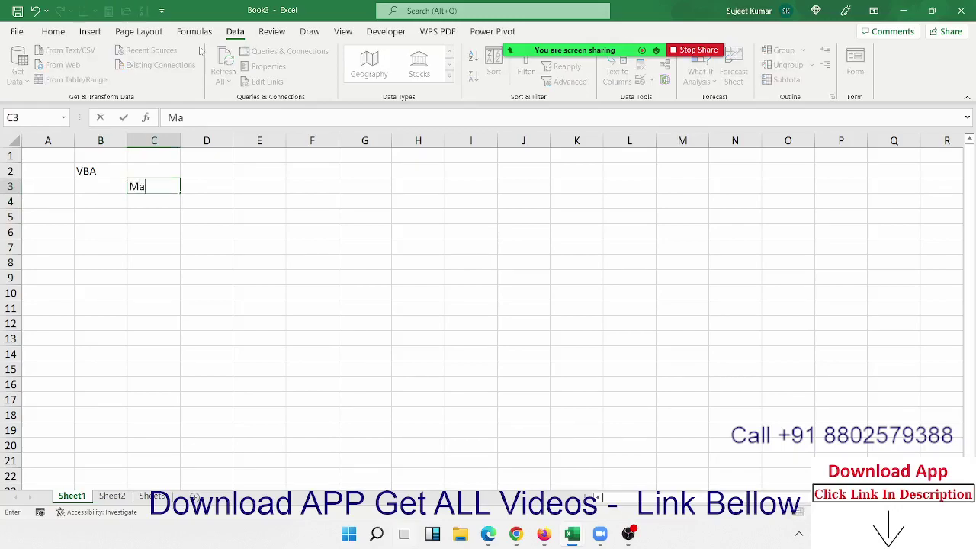
{"action": "type", "text": "cros"}
{"action": "key", "text": "Return"}
{"action": "key", "text": "Return"}
{"action": "key", "text": "Return"}
{"action": "type", "text": "F"}
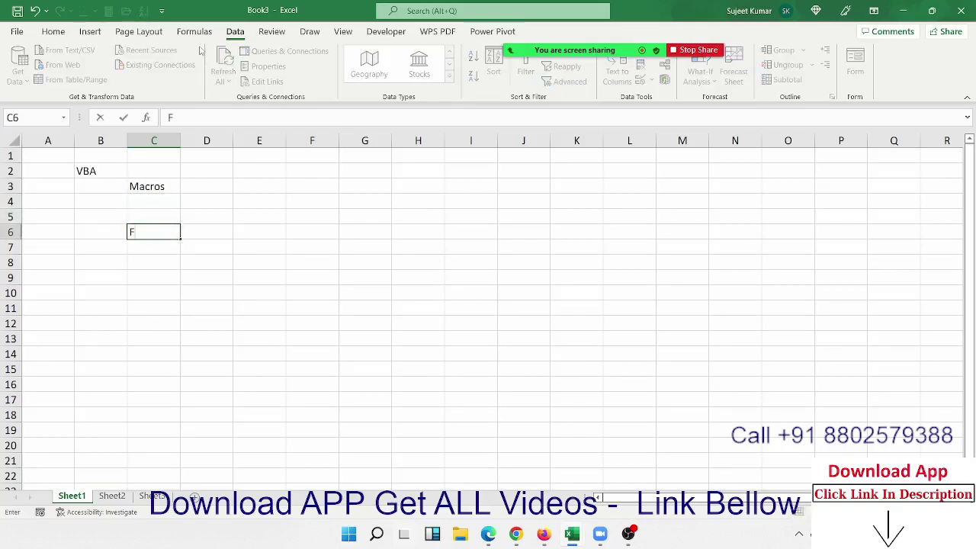
{"action": "type", "text": "unction"}
{"action": "key", "text": "Return"}
{"action": "key", "text": "Return"}
{"action": "key", "text": "Return"}
{"action": "key", "text": "Return"}
{"action": "type", "text": "use"}
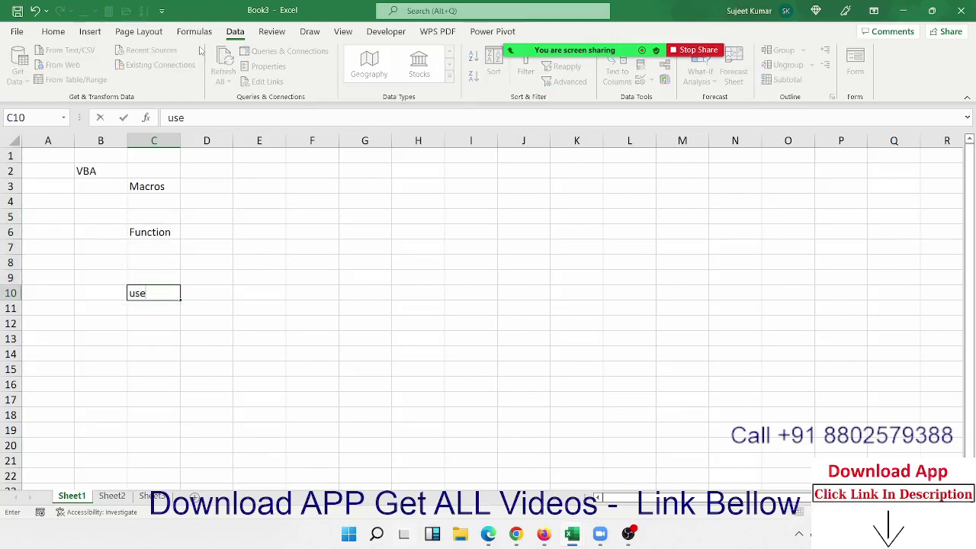
{"action": "type", "text": "rform"}
{"action": "key", "text": "Return"}
Confirm the userform entry and start a new blank workbook, Book4.
{"action": "left_click", "coordinate": [216, 189]}
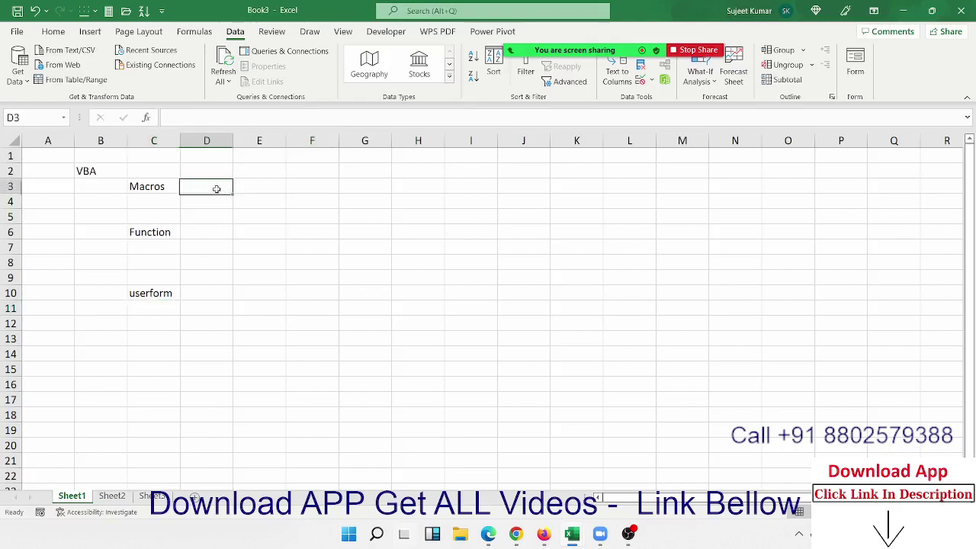
{"action": "left_click", "coordinate": [235, 203]}
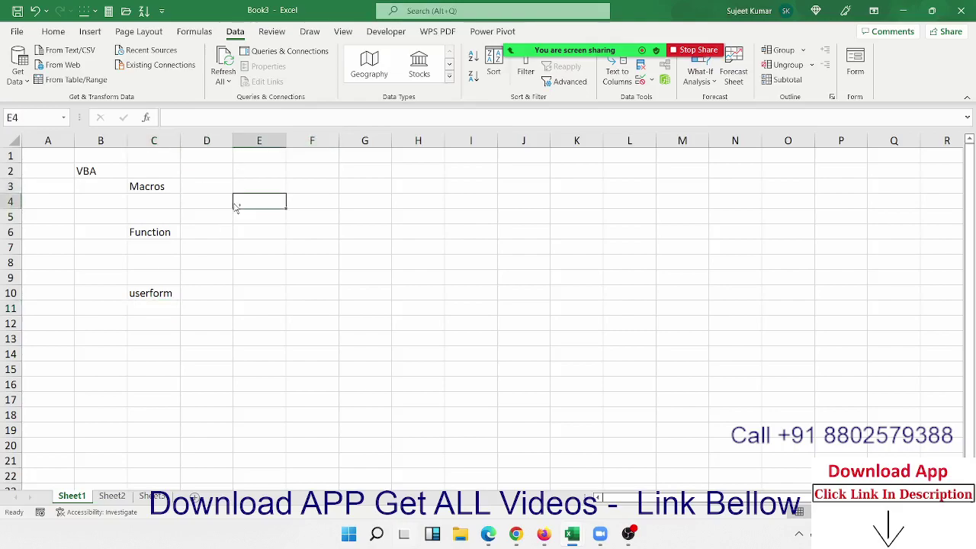
{"action": "key", "text": "ctrl+n"}
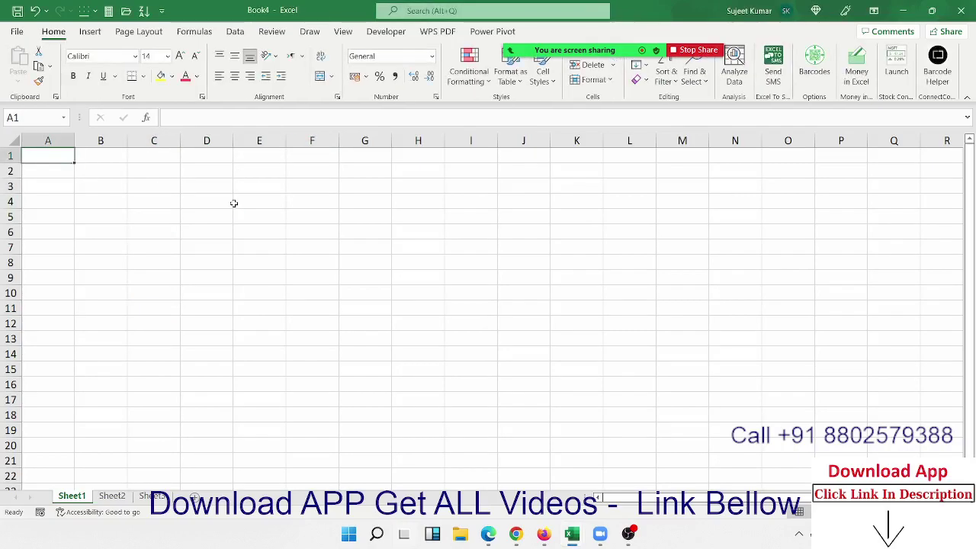
Enter a Name header in A1 and Puja in A2, filling names down to row 12.
{"action": "type", "text": "N"}
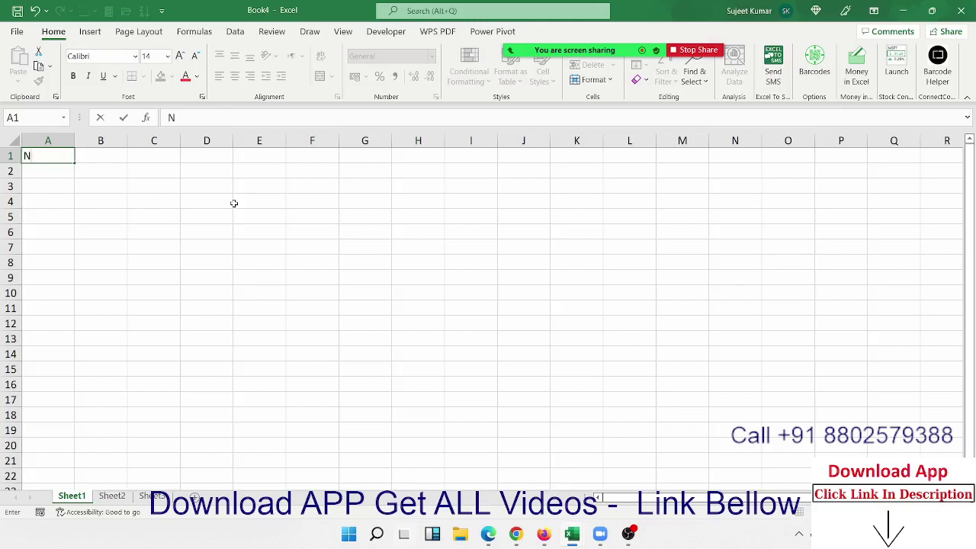
{"action": "type", "text": "ame"}
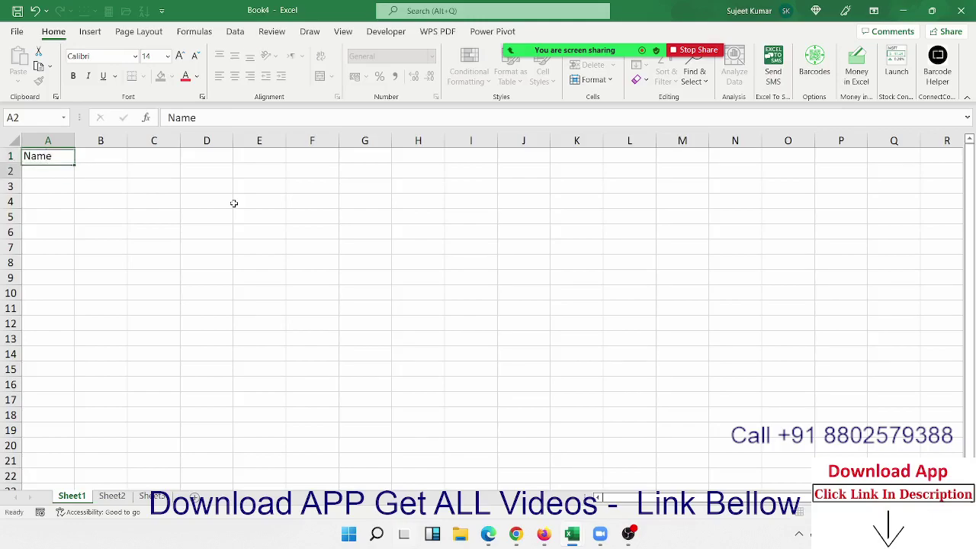
{"action": "key", "text": "Return"}
{"action": "type", "text": "Puja"}
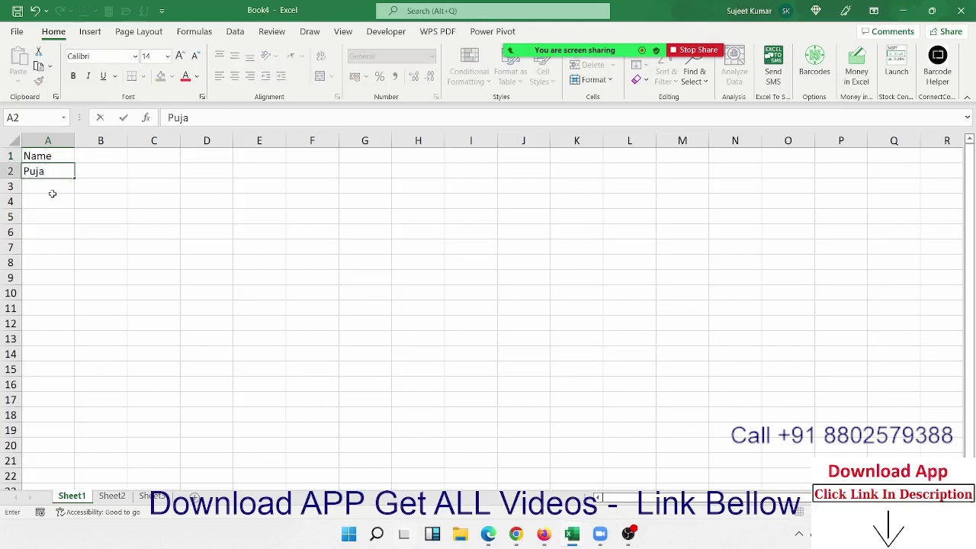
{"action": "key", "text": "Return"}
{"action": "left_click", "coordinate": [52, 173]}
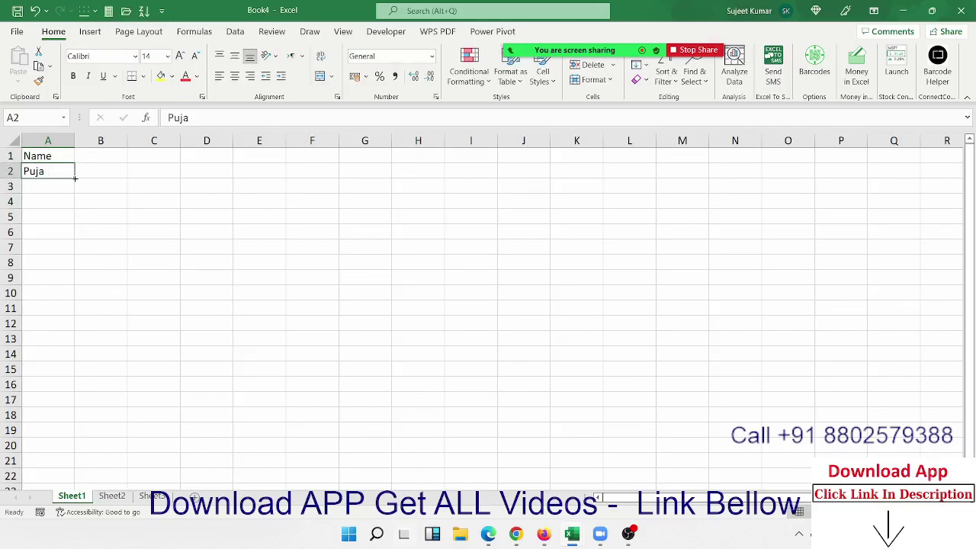
{"action": "left_click_drag", "start_coordinate": [75, 179], "coordinate": [52, 325]}
Add month headers JAN through JUN across B1:G1.
{"action": "left_click", "coordinate": [99, 157]}
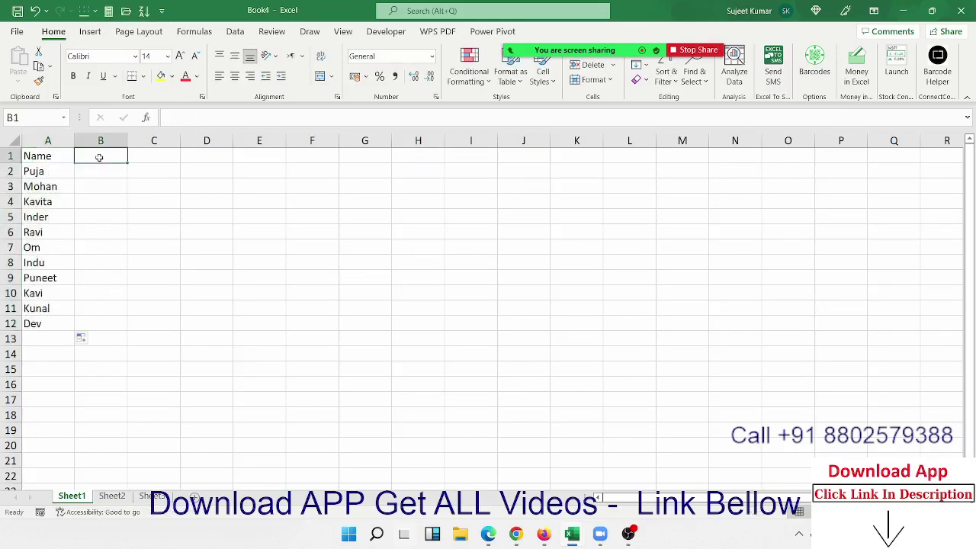
{"action": "type", "text": "JAN"}
{"action": "key", "text": "Return"}
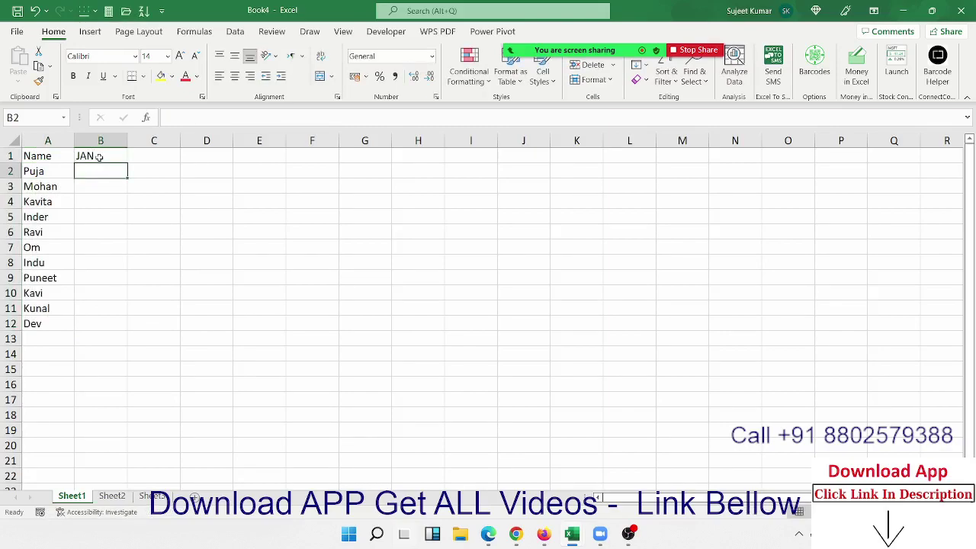
{"action": "left_click", "coordinate": [107, 158]}
{"action": "left_click_drag", "start_coordinate": [127, 163], "coordinate": [360, 164]}
Enter the formula =RANDBETWEEN(10,90) in cell B2.
{"action": "left_click", "coordinate": [103, 173]}
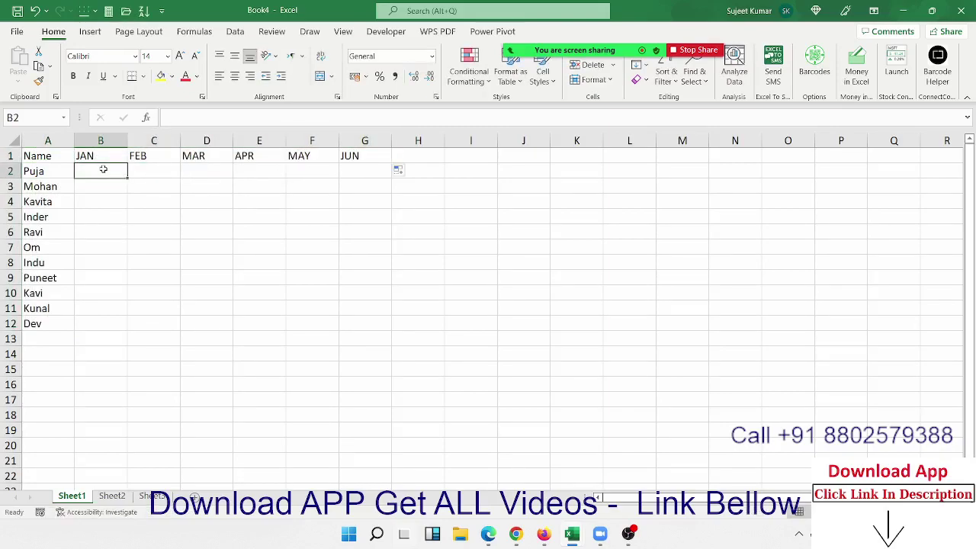
{"action": "type", "text": "=ra"}
{"action": "key", "text": "Down"}
{"action": "key", "text": "Down"}
{"action": "key", "text": "Down"}
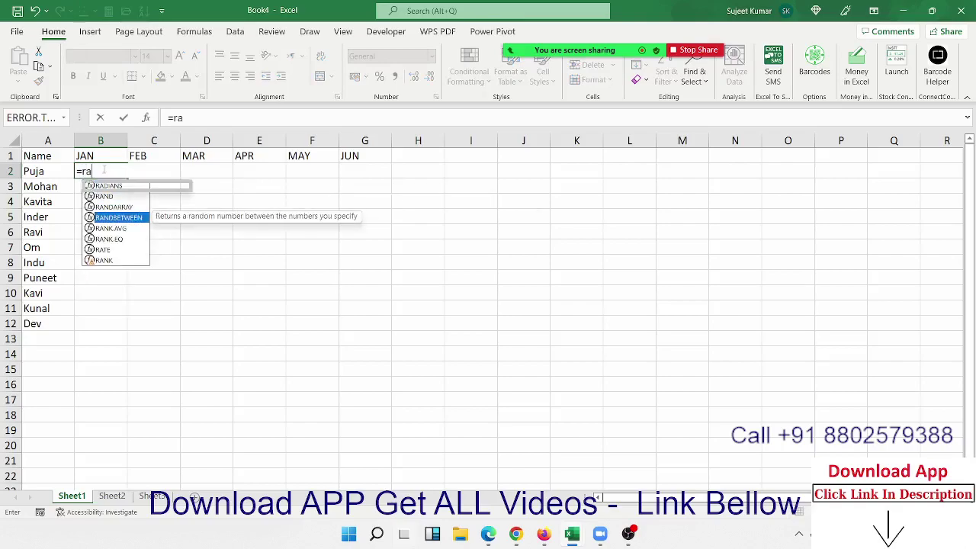
{"action": "key", "text": "Tab"}
{"action": "type", "text": "10,9"}
{"action": "key", "text": "Return"}
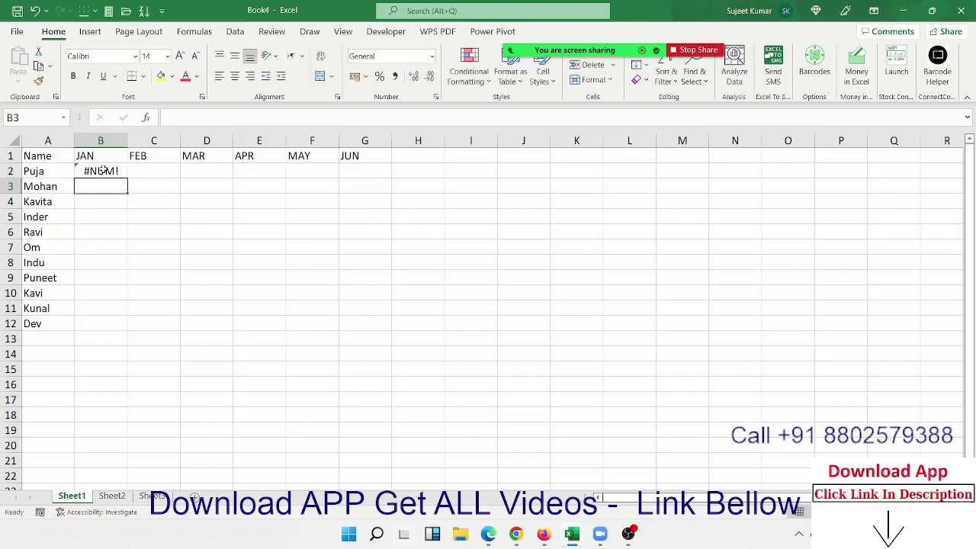
{"action": "key", "text": "Up"}
{"action": "key", "text": "F2"}
{"action": "type", "text": "0,90)"}
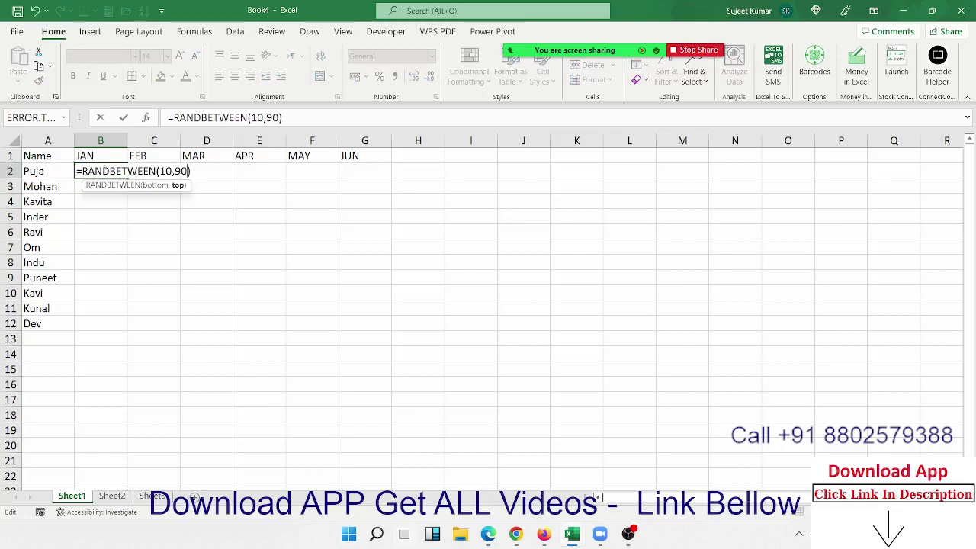
{"action": "key", "text": "Return"}
Fill the RANDBETWEEN formula across B2:G12.
{"action": "key", "text": "Up"}
{"action": "key", "text": "Up"}
{"action": "left_click_drag", "start_coordinate": [364, 171], "coordinate": [103, 170]}
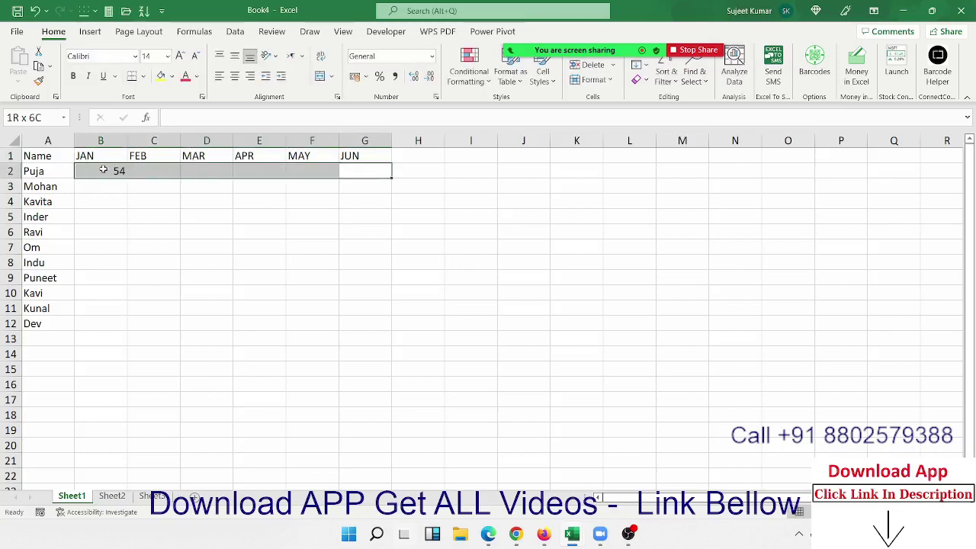
{"action": "key", "text": "shift+Down"}
{"action": "key", "text": "shift+Down"}
{"action": "key", "text": "shift+Down"}
{"action": "key", "text": "shift+Down"}
{"action": "key", "text": "shift+Down"}
{"action": "key", "text": "shift+Down"}
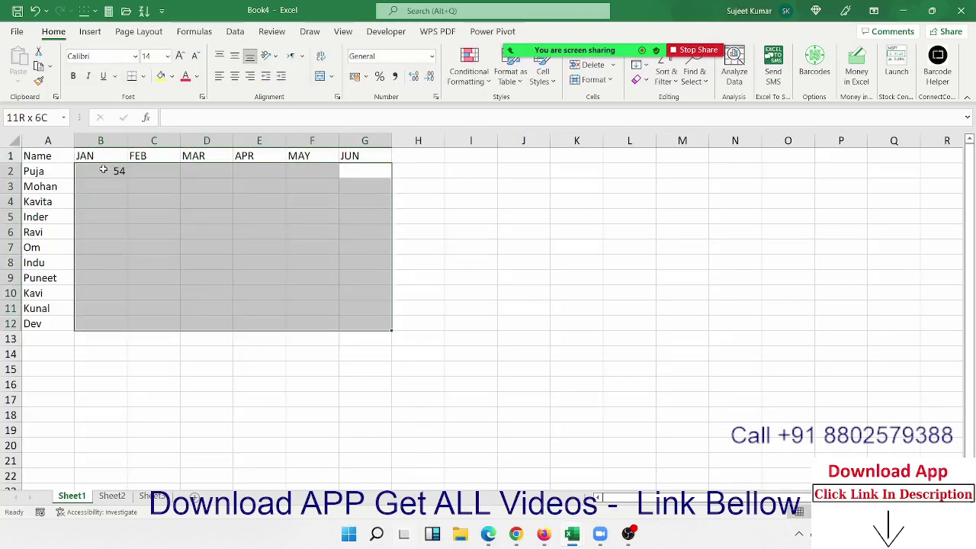
{"action": "key", "text": "ctrl+r"}
{"action": "key", "text": "ctrl+d"}
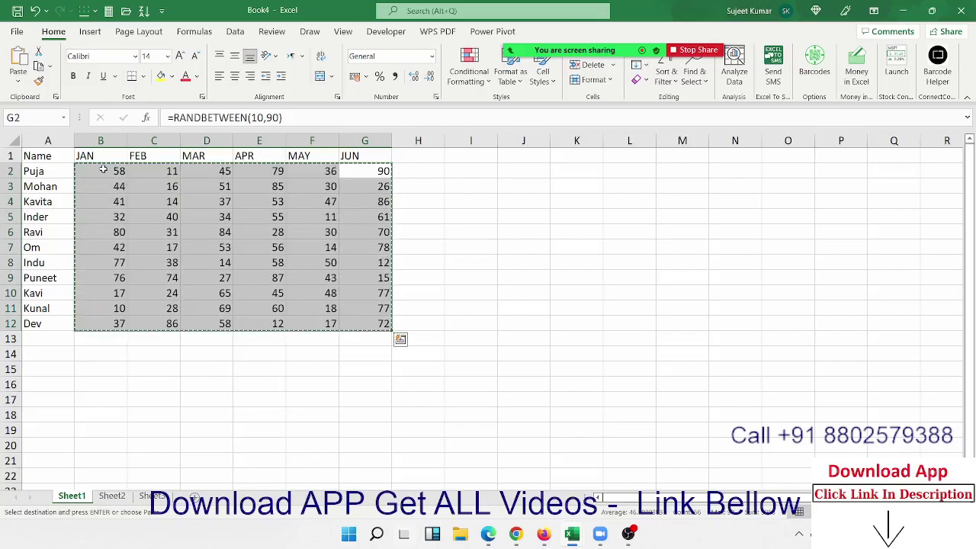
Select and copy the whole name table starting from A1.
{"action": "key", "text": "Up"}
{"action": "key", "text": "Home"}
{"action": "key", "text": "ctrl+a"}
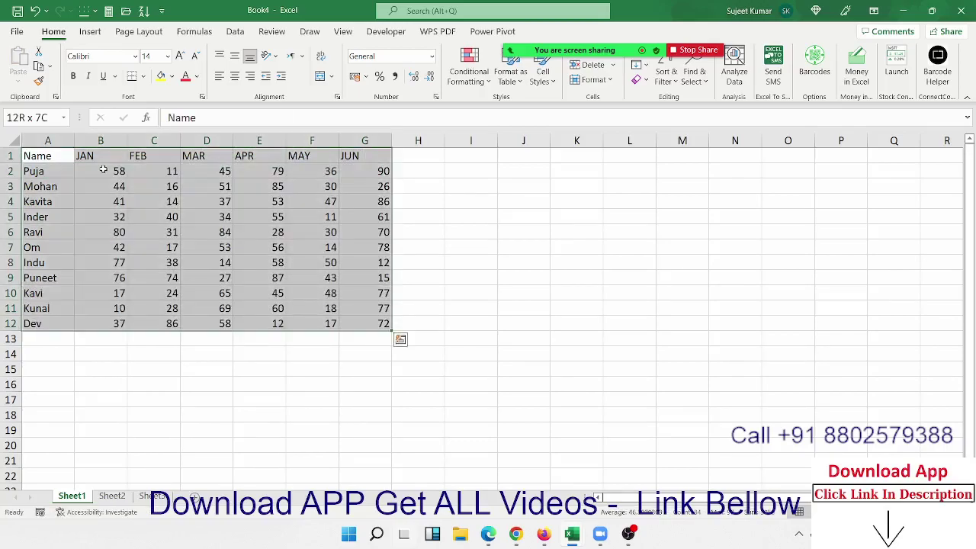
{"action": "key", "text": "ctrl+c"}
Paste the table into Sheet2 through Sheet5, adding new sheets as needed.
{"action": "left_click", "coordinate": [116, 500]}
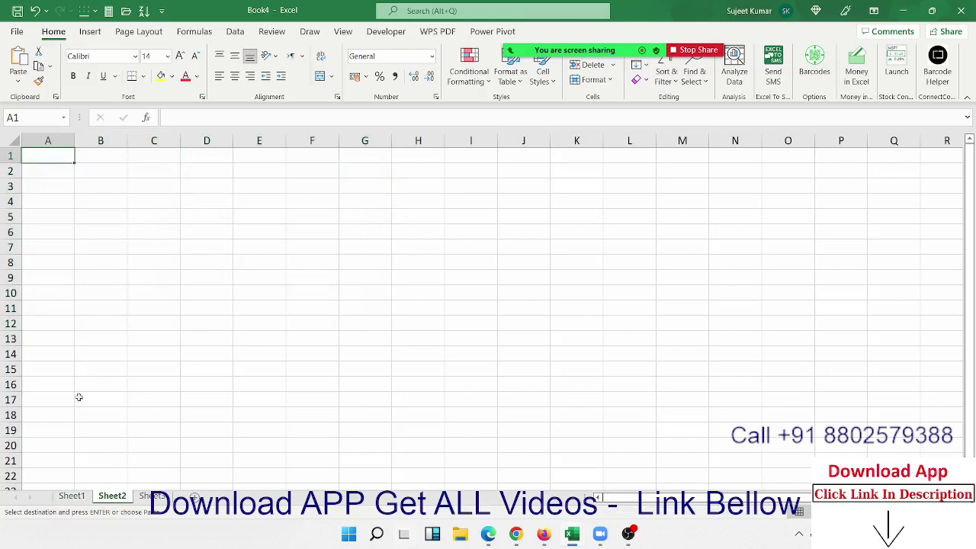
{"action": "key", "text": "ctrl+v"}
{"action": "left_click", "coordinate": [155, 496]}
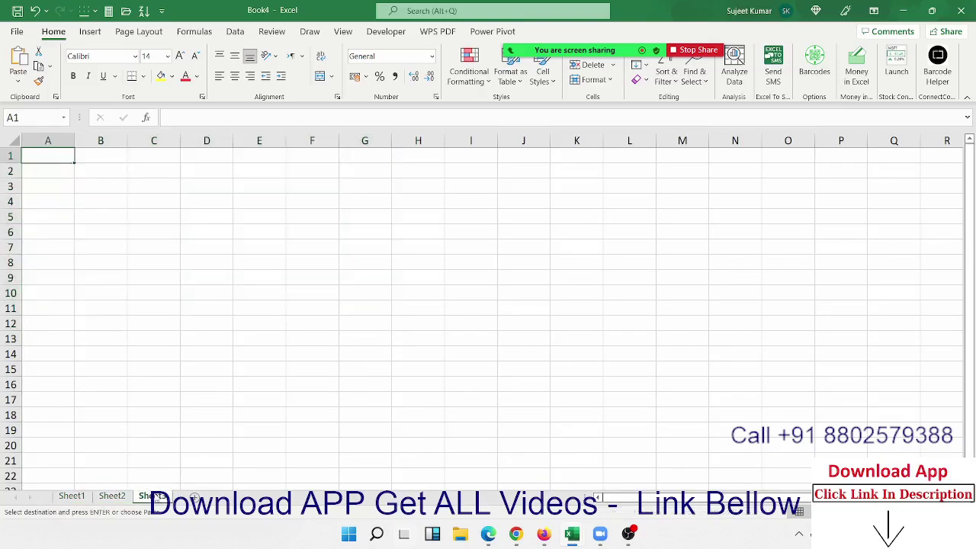
{"action": "key", "text": "ctrl+v"}
{"action": "left_click", "coordinate": [195, 496]}
{"action": "key", "text": "ctrl+v"}
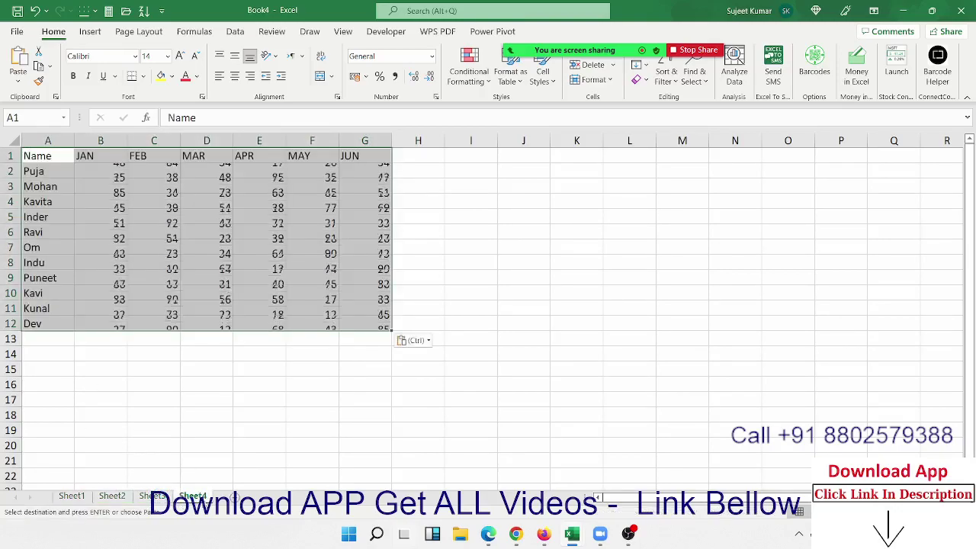
{"action": "left_click", "coordinate": [234, 496]}
{"action": "key", "text": "ctrl+v"}
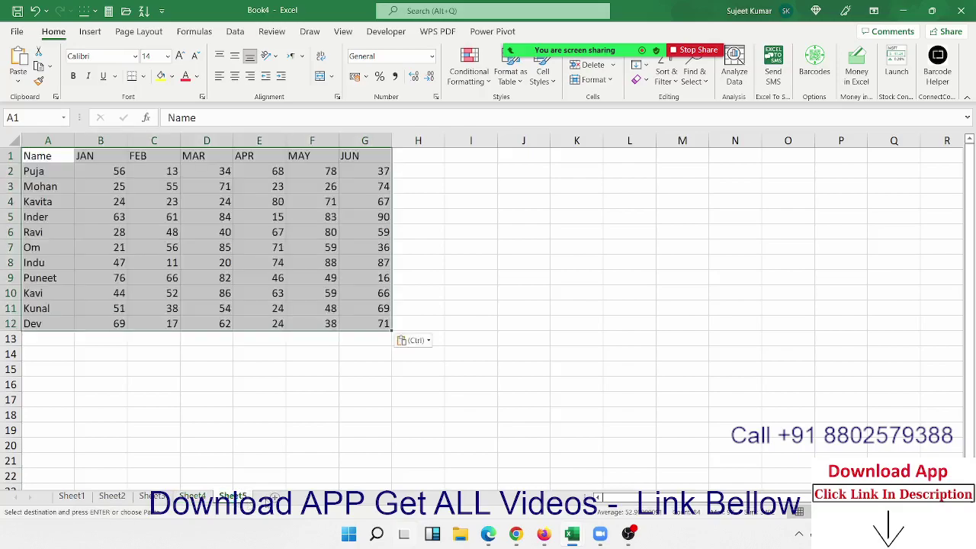
Group Sheet1–Sheet5, paste the table back as values, then ungroup.
{"action": "left_click", "coordinate": [77, 496], "text": "shift"}
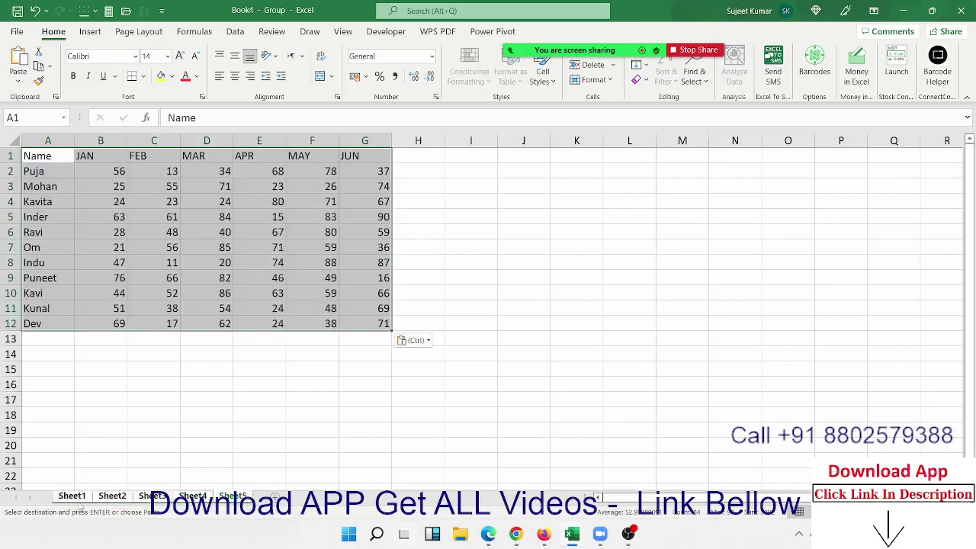
{"action": "key", "text": "ctrl+c"}
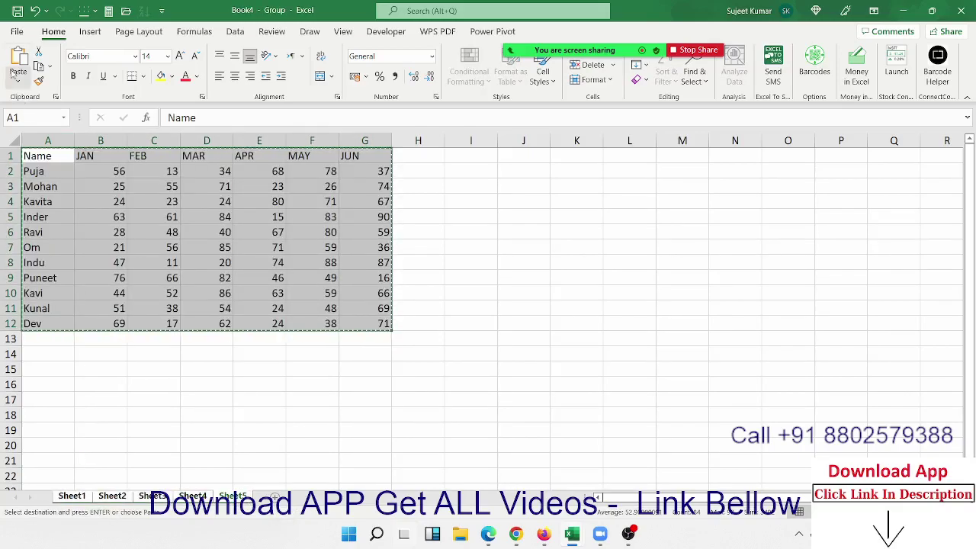
{"action": "left_click", "coordinate": [18, 81]}
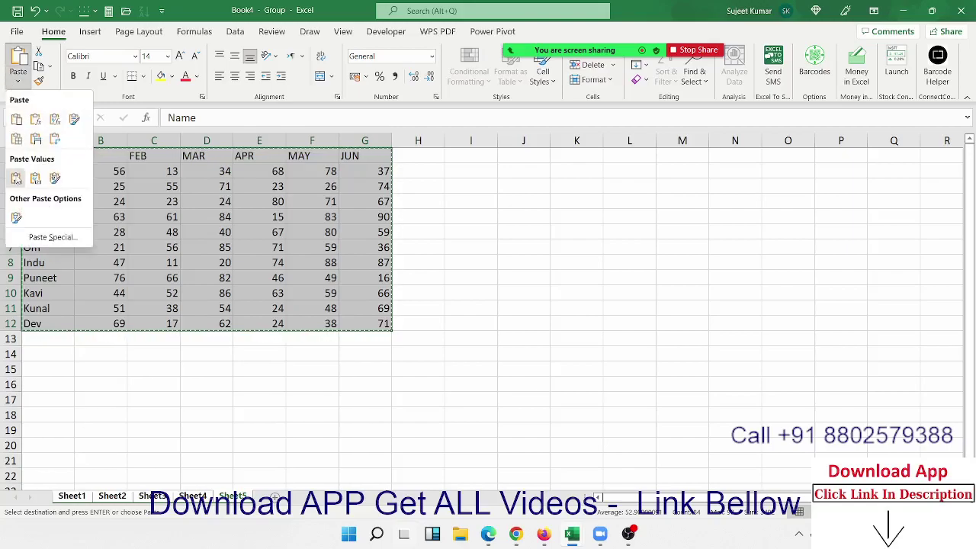
{"action": "left_click", "coordinate": [16, 178]}
{"action": "left_click", "coordinate": [156, 277]}
{"action": "key", "text": "Escape"}
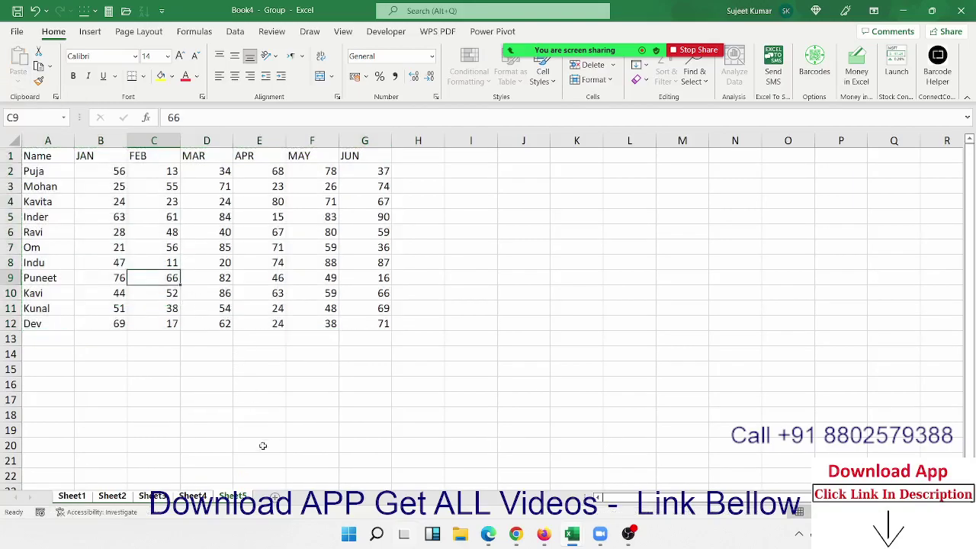
{"action": "left_click", "coordinate": [269, 499]}
Insert a new sheet and rename it Data.
{"action": "left_click", "coordinate": [273, 497]}
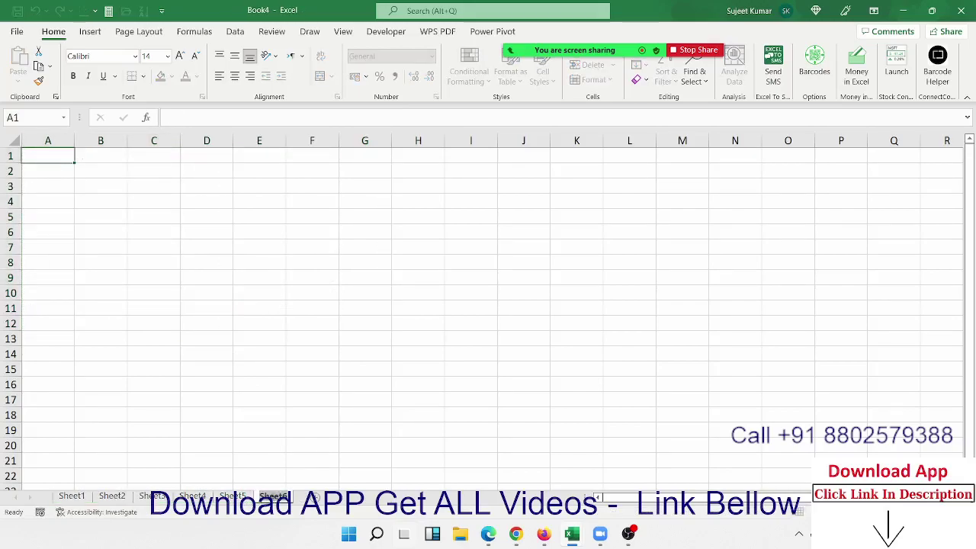
{"action": "type", "text": "S"}
{"action": "type", "text": "u"}
{"action": "key", "text": "BackSpace"}
{"action": "key", "text": "BackSpace"}
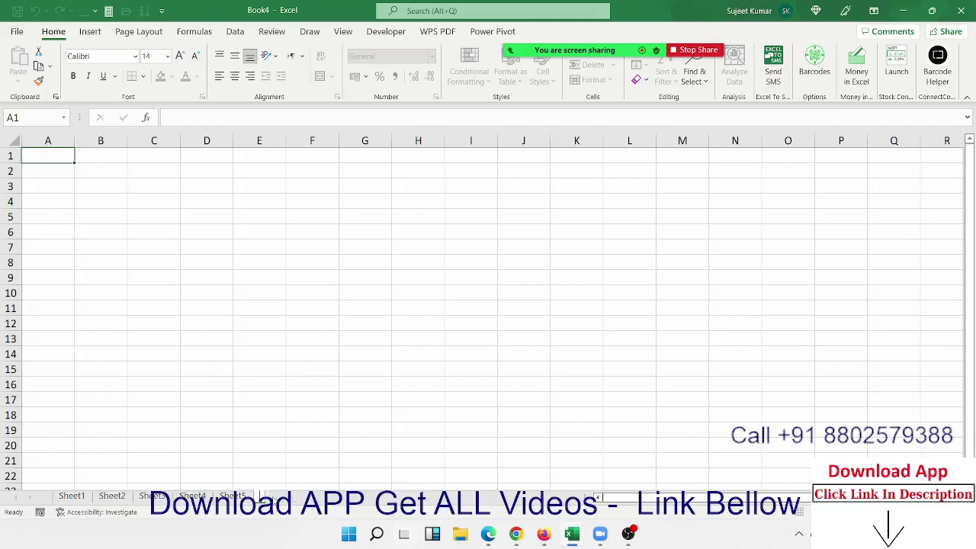
{"action": "type", "text": "Data"}
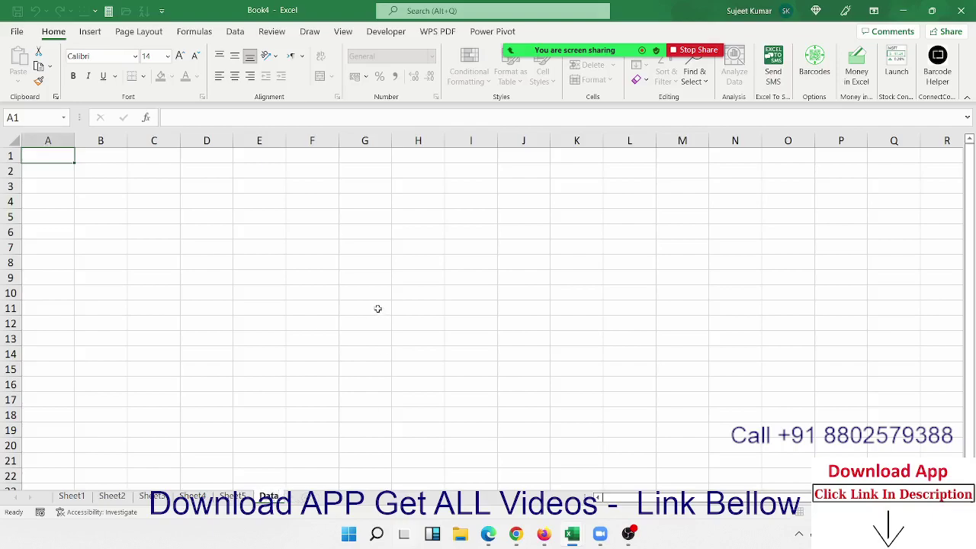
{"action": "left_click", "coordinate": [375, 309]}
{"action": "left_click", "coordinate": [389, 34]}
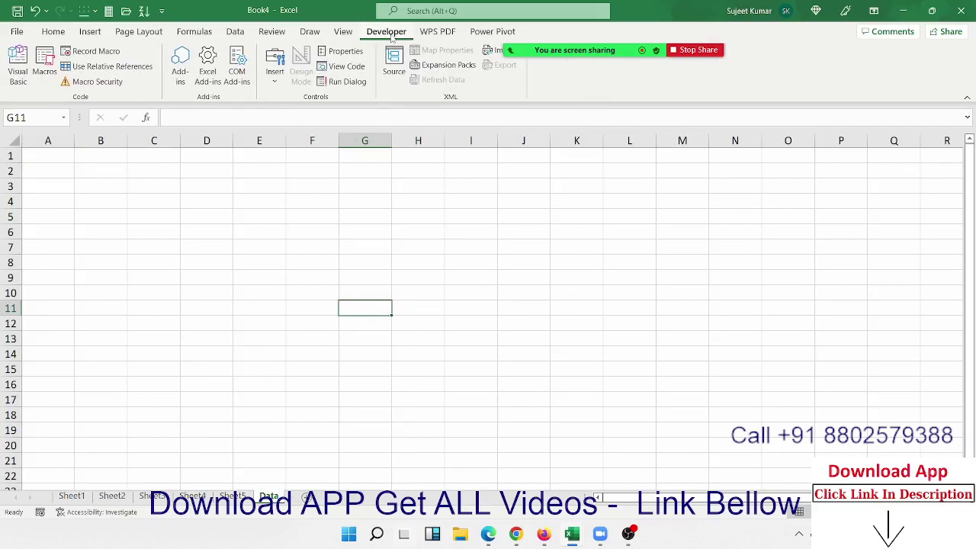
Open the VBA editor maximized and insert a new module into Book4.
{"action": "left_click", "coordinate": [18, 72]}
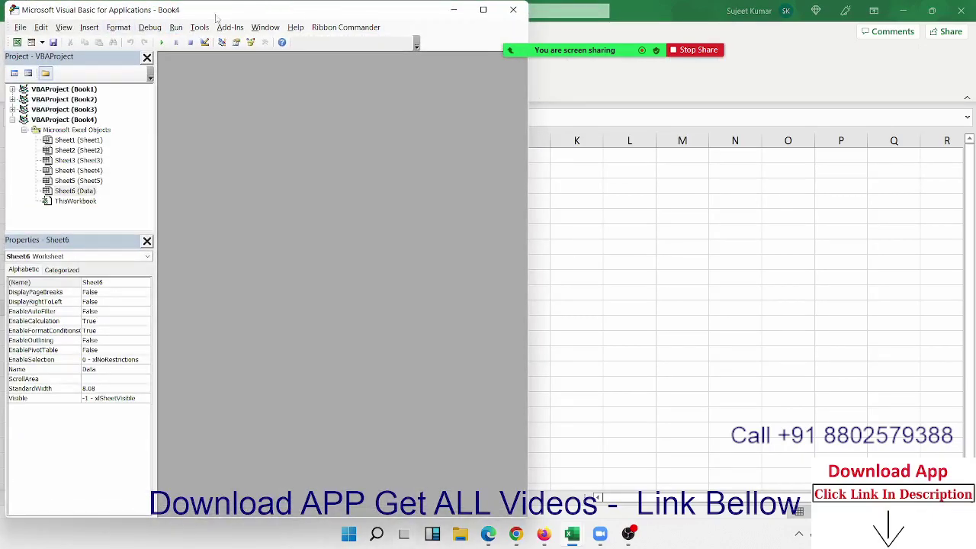
{"action": "left_click", "coordinate": [483, 9]}
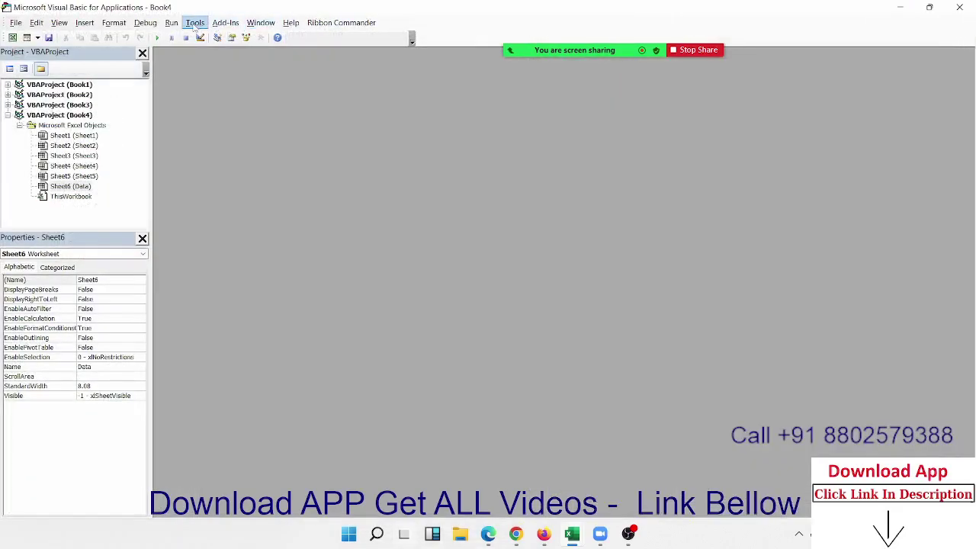
{"action": "left_click", "coordinate": [196, 23]}
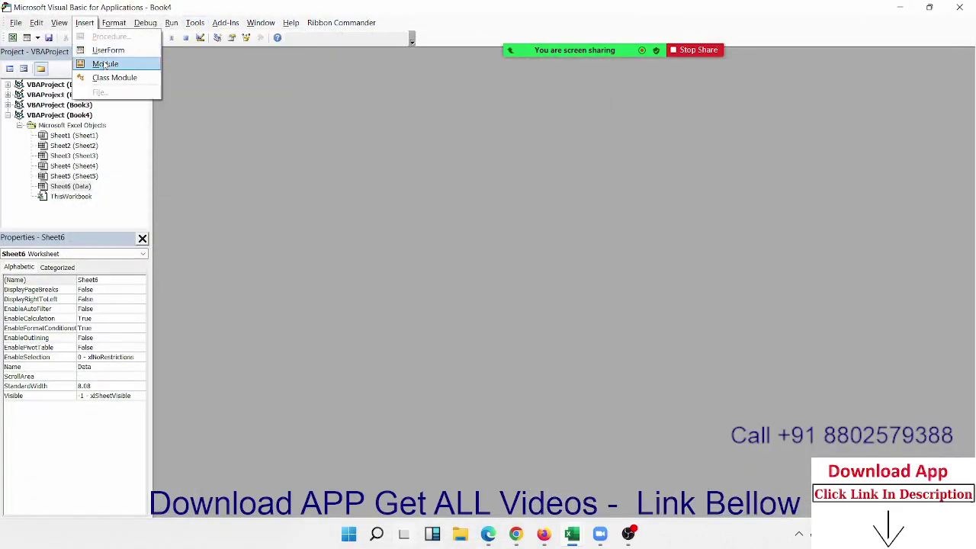
{"action": "left_click", "coordinate": [104, 66]}
Declare the macro Sub copya().
{"action": "type", "text": "u"}
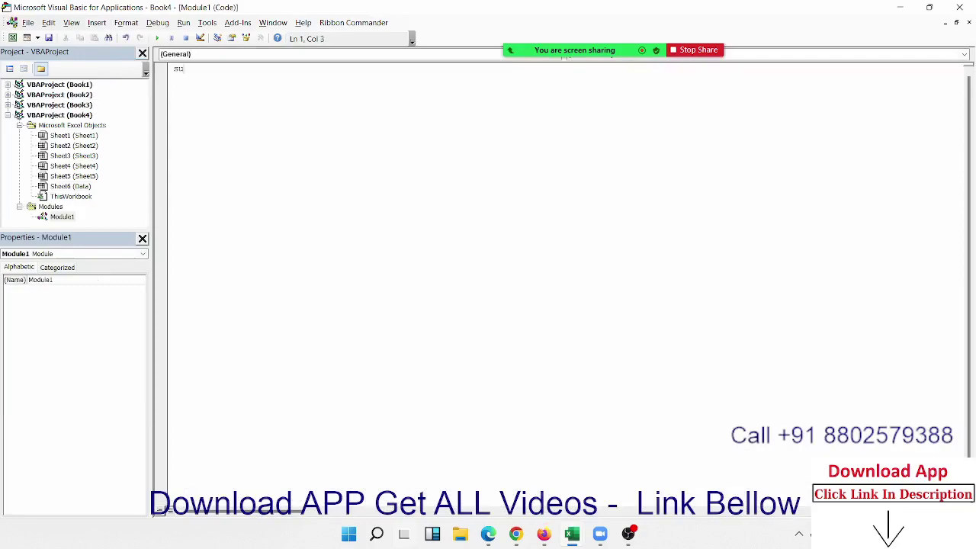
{"action": "type", "text": "b "}
{"action": "type", "text": "coma"}
{"action": "key", "text": "BackSpace"}
{"action": "key", "text": "BackSpace"}
{"action": "type", "text": "py"}
{"action": "type", "text": "a()"}
{"action": "key", "text": "Return"}
{"action": "key", "text": "Return"}
{"action": "key", "text": "Return"}
{"action": "key", "text": "Return"}
{"action": "key", "text": "Return"}
{"action": "key", "text": "Return"}
Write the loop For i = 1 To Sheets.Count - 1 … Next i.
{"action": "type", "text": "fo"}
{"action": "type", "text": "i "}
{"action": "type", "text": "= 1 ti she"}
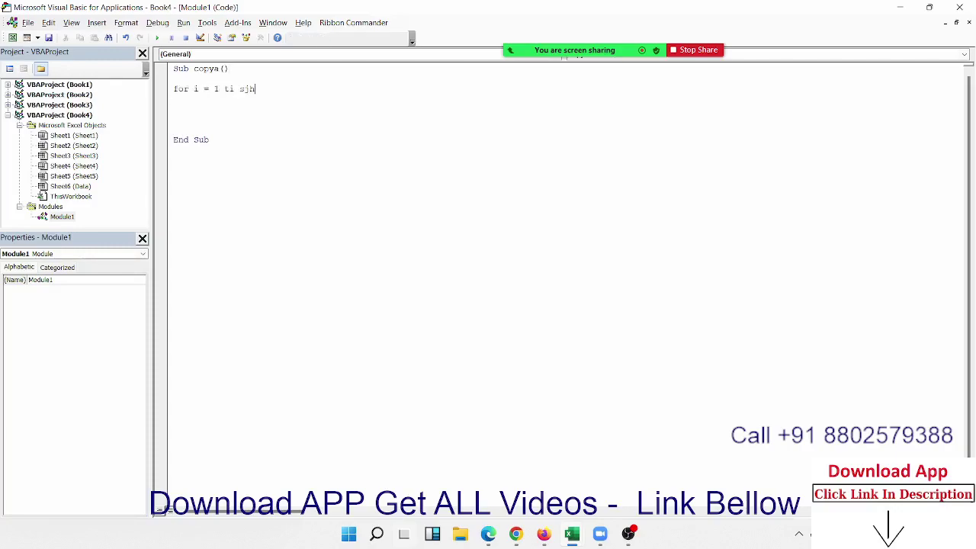
{"action": "key", "text": "BackSpace"}
{"action": "key", "text": "BackSpace"}
{"action": "key", "text": "BackSpace"}
{"action": "key", "text": "BackSpace"}
{"action": "key", "text": "BackSpace"}
{"action": "type", "text": "s"}
{"action": "type", "text": "heets"}
{"action": "type", "text": "."}
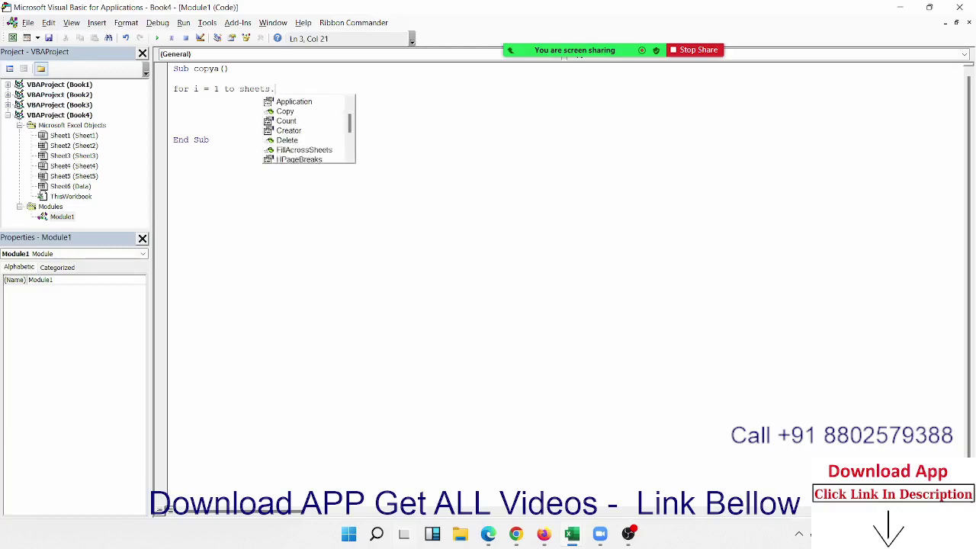
{"action": "type", "text": "cou"}
{"action": "key", "text": "Tab"}
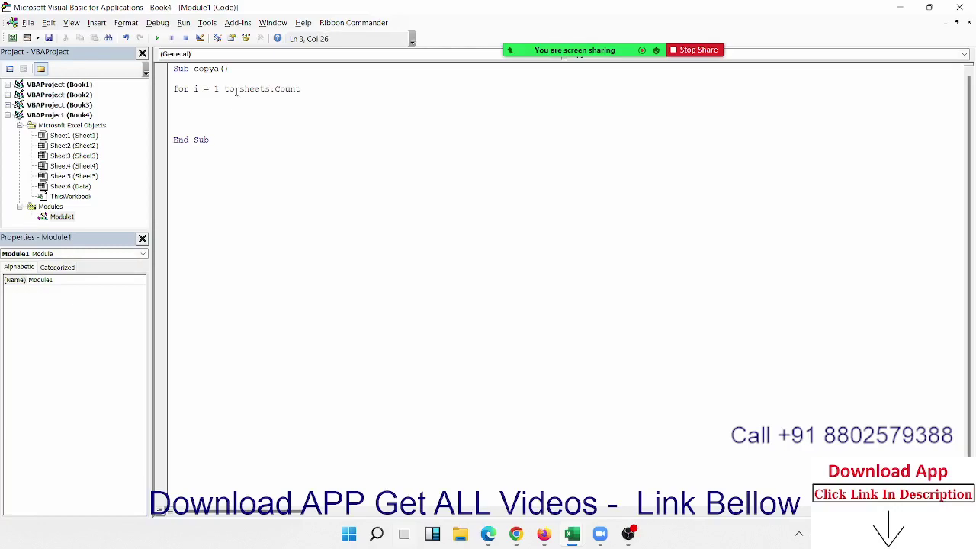
{"action": "key", "text": "Return"}
{"action": "key", "text": "Return"}
{"action": "key", "text": "Return"}
{"action": "key", "text": "Return"}
{"action": "type", "text": "next i"}
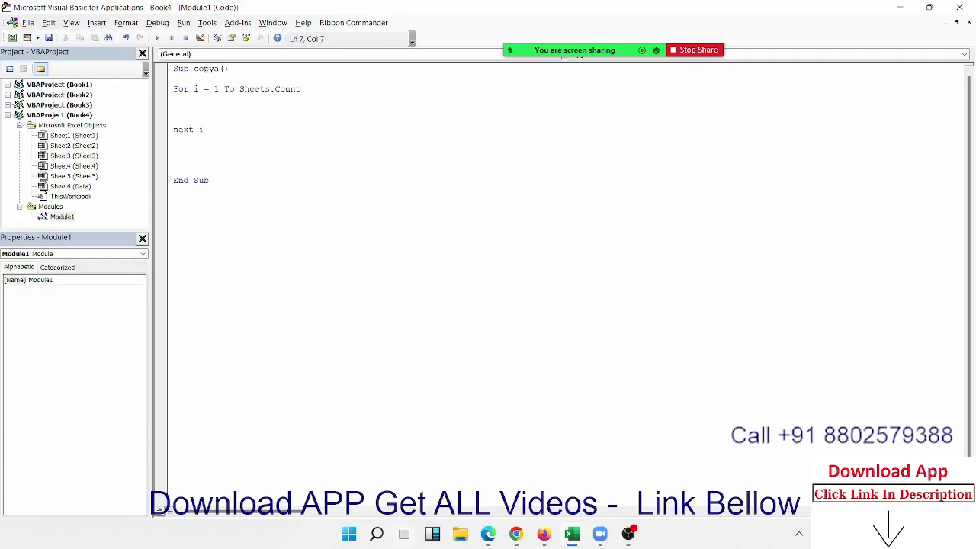
{"action": "left_click", "coordinate": [338, 87]}
{"action": "type", "text": "-1"}
Add Sheets(i).Select as the first line inside the loop.
{"action": "left_click", "coordinate": [255, 107]}
{"action": "key", "text": "Return"}
{"action": "type", "text": "sh"}
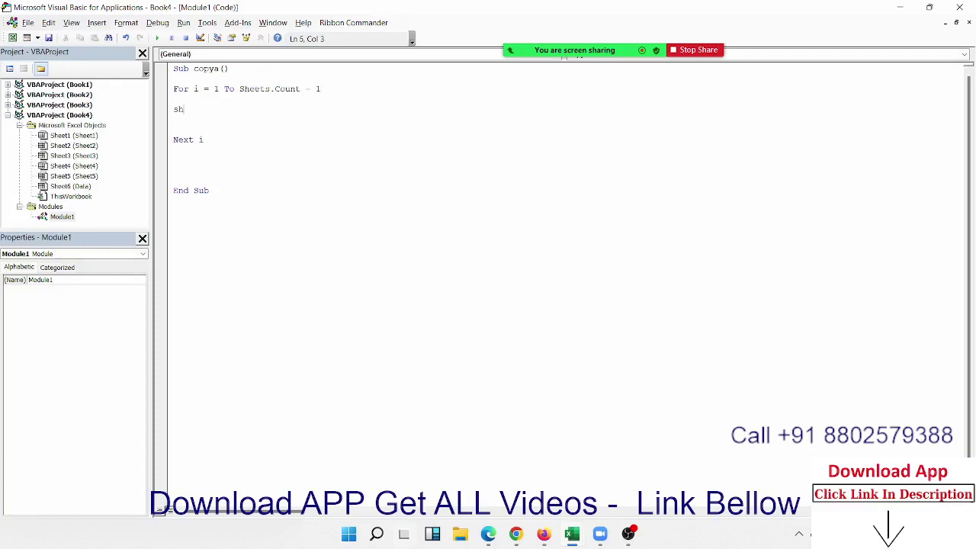
{"action": "type", "text": "eets(i"}
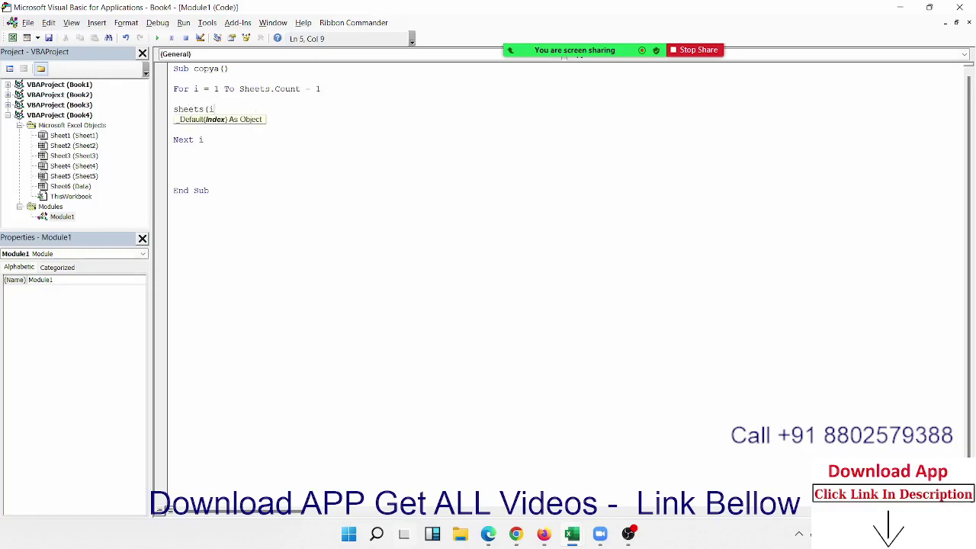
{"action": "type", "text": ").na"}
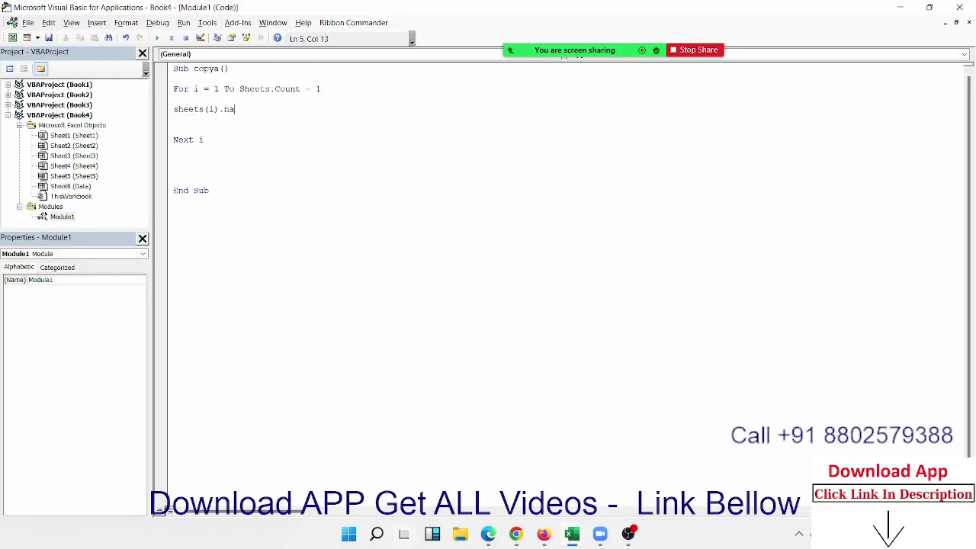
{"action": "type", "text": "me"}
{"action": "key", "text": "BackSpace"}
{"action": "key", "text": "BackSpace"}
{"action": "key", "text": "BackSpace"}
{"action": "key", "text": "BackSpace"}
{"action": "key", "text": "BackSpace"}
{"action": "type", "text": ".s"}
{"action": "type", "text": "elect"}
{"action": "key", "text": "Return"}
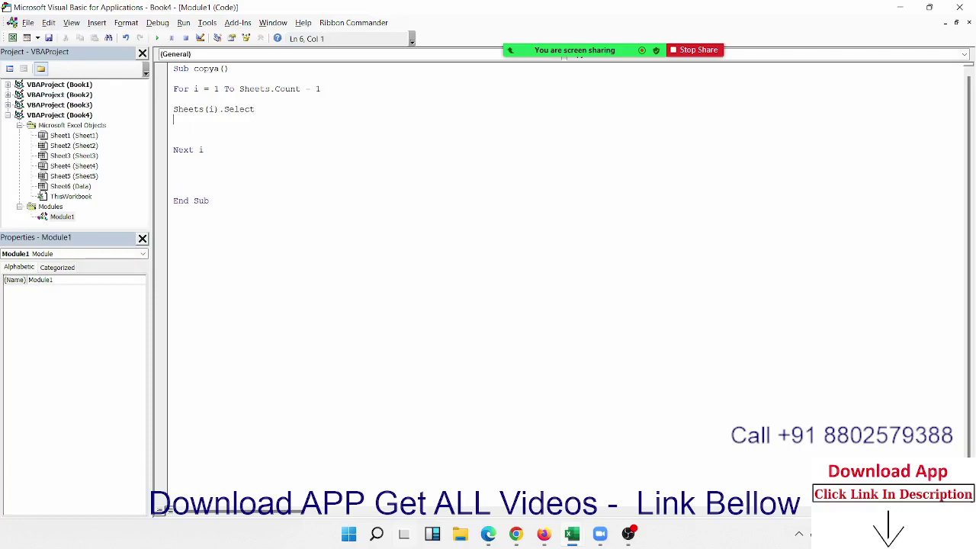
Add the line Range("A1").CurrentRegion.Copy inside the loop.
{"action": "type", "text": "range("}
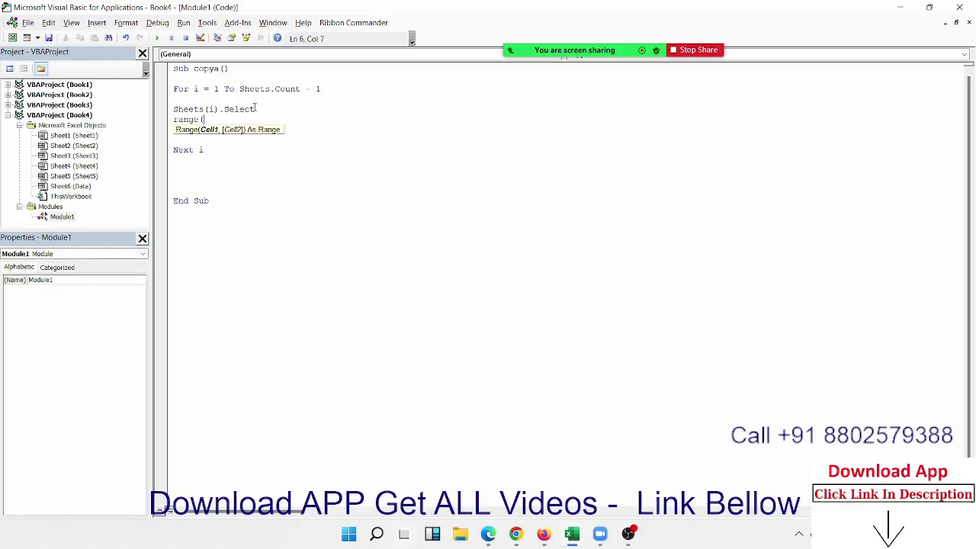
{"action": "type", "text": "\"A1"}
{"action": "type", "text": ")."}
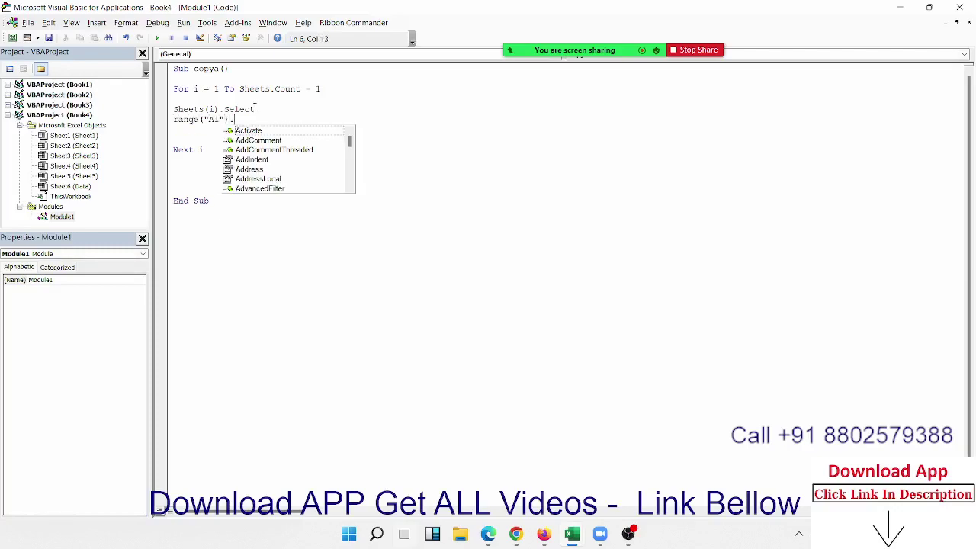
{"action": "type", "text": "cur"}
{"action": "key", "text": "Down"}
{"action": "key", "text": "Tab"}
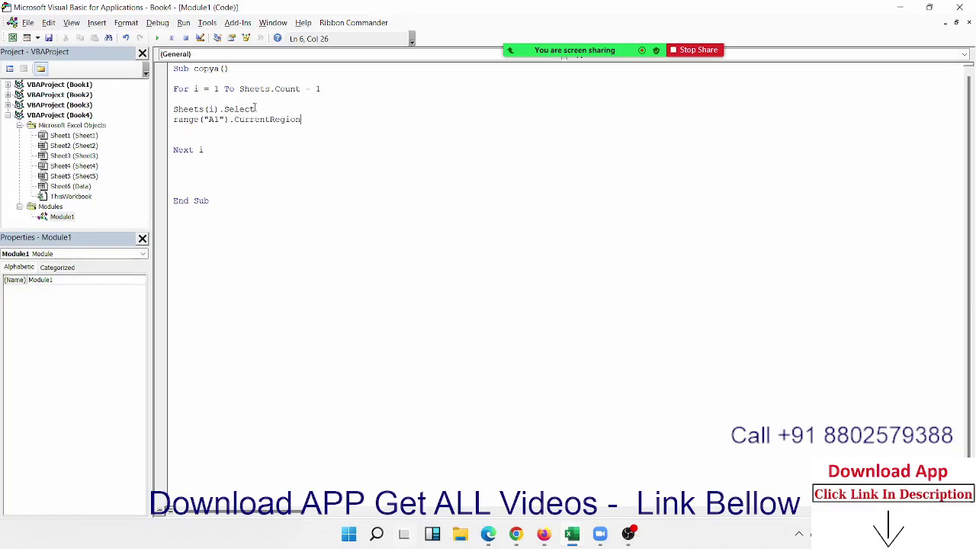
{"action": "type", "text": ".se"}
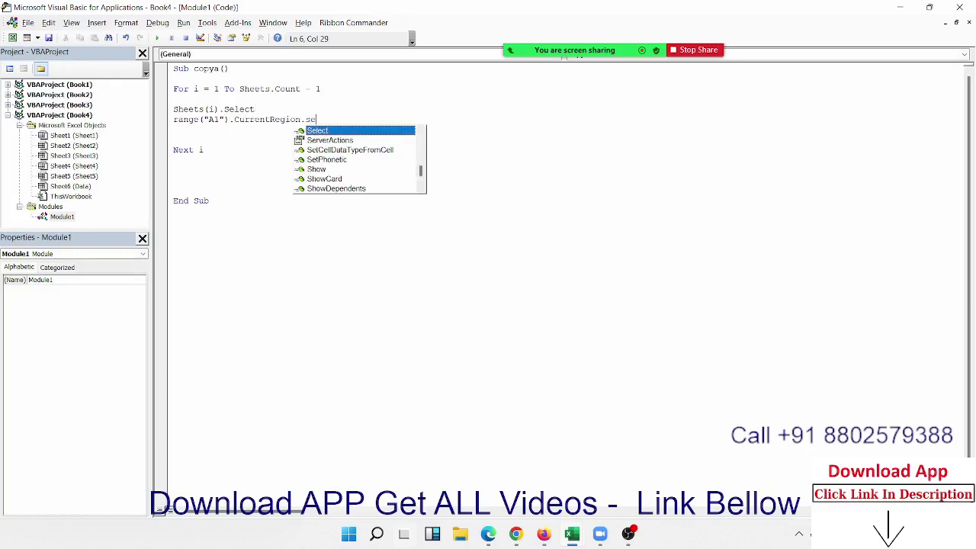
{"action": "key", "text": "Tab"}
{"action": "key", "text": "Return"}
{"action": "key", "text": "BackSpace"}
{"action": "key", "text": "BackSpace"}
{"action": "key", "text": "BackSpace"}
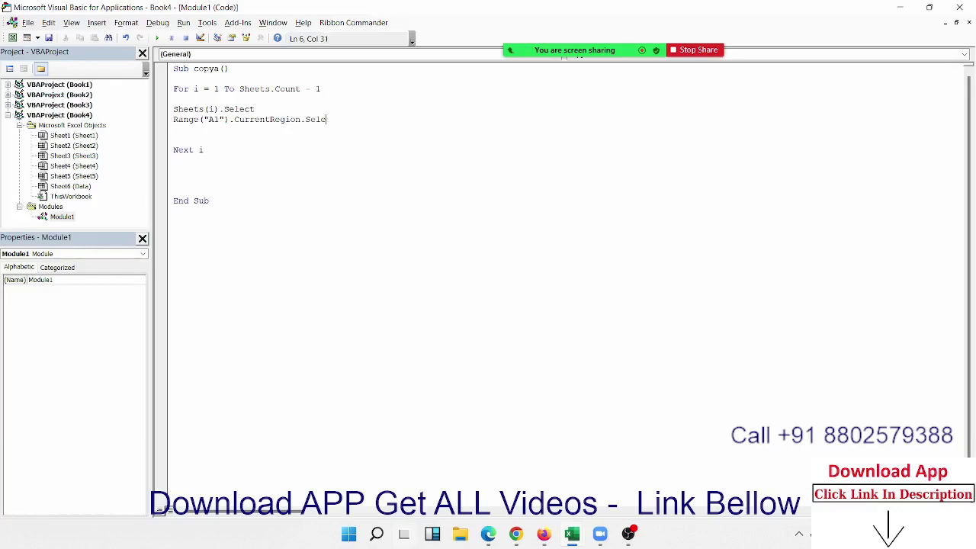
{"action": "key", "text": "BackSpace"}
{"action": "key", "text": "BackSpace"}
{"action": "key", "text": "BackSpace"}
{"action": "key", "text": "BackSpace"}
{"action": "key", "text": "BackSpace"}
{"action": "type", "text": "C"}
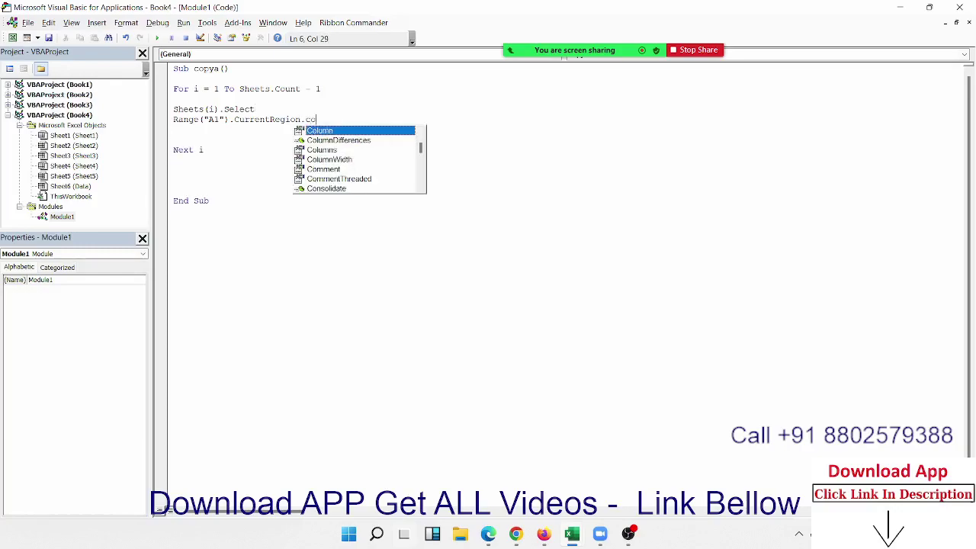
{"action": "type", "text": "opy"}
{"action": "key", "text": "Return"}
{"action": "key", "text": "Return"}
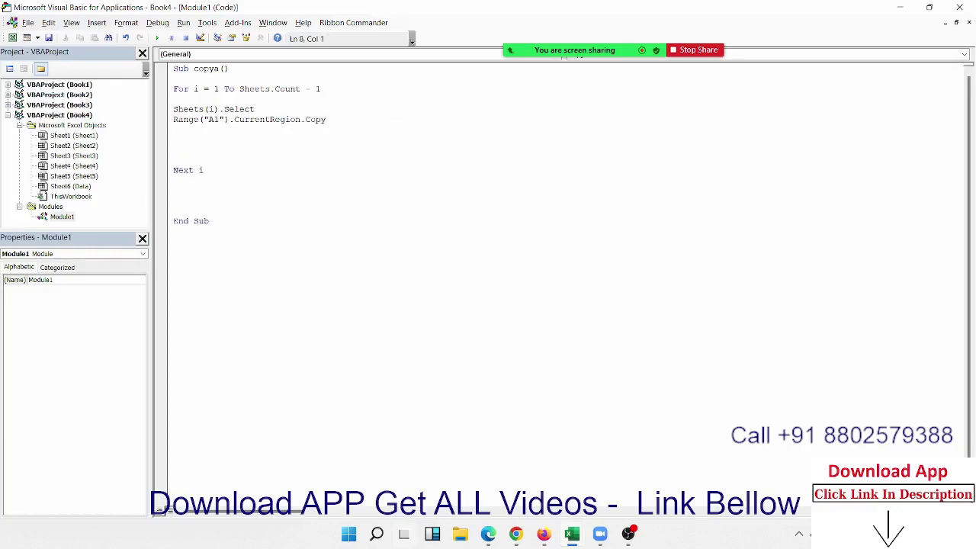
Add Sheets("Data").Select on the next line.
{"action": "left_click", "coordinate": [174, 129]}
{"action": "type", "text": "r"}
{"action": "key", "text": "BackSpace"}
{"action": "type", "text": "sheets"}
{"action": "type", "text": "(\"Data"}
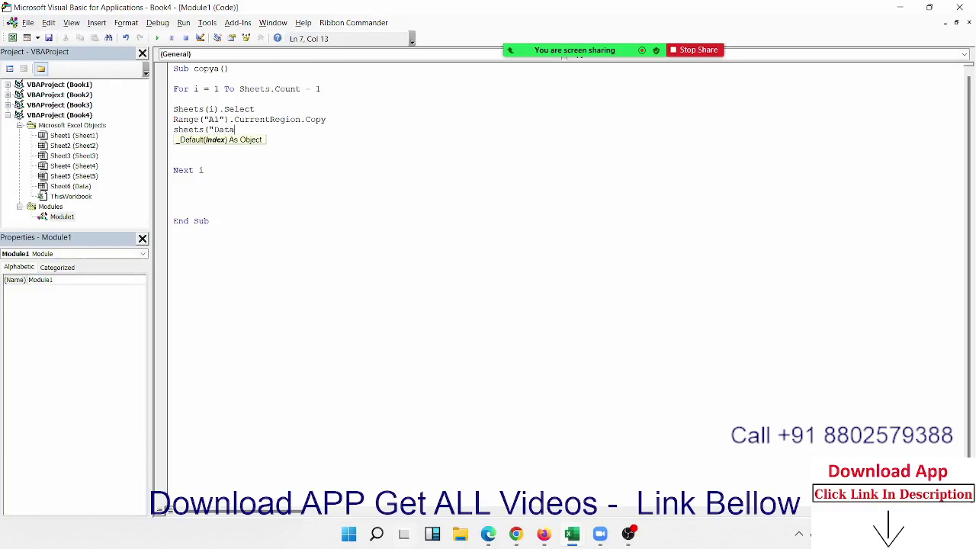
{"action": "type", "text": "\")."}
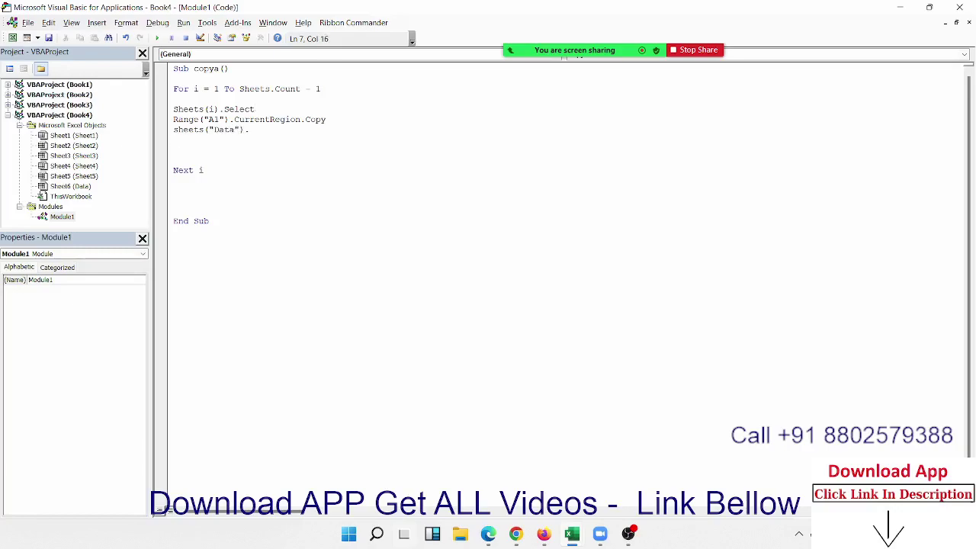
{"action": "type", "text": "select"}
{"action": "key", "text": "Return"}
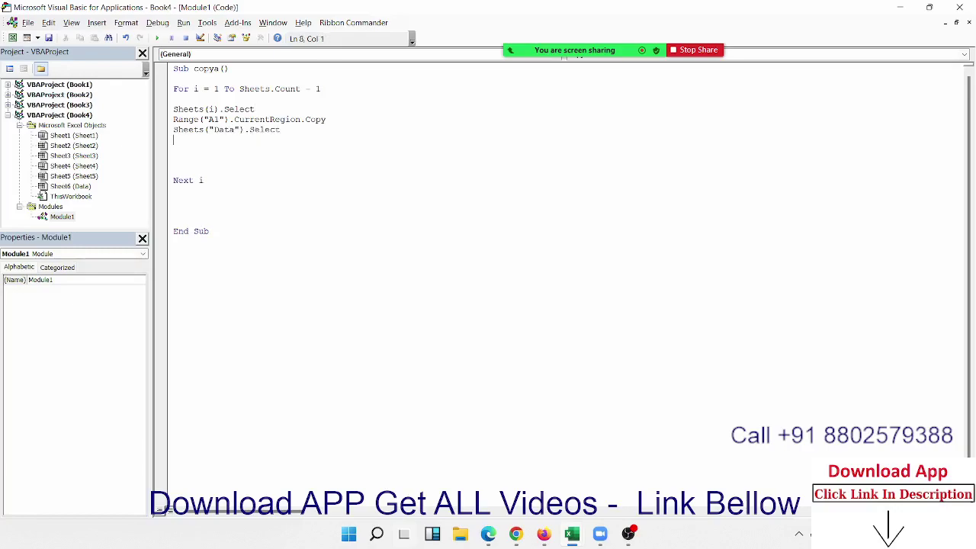
Add Range("A65000").End(xlUp).Offset(1,0).PasteSpecial xlPasteAll to paste below Data's last row.
{"action": "type", "text": "range"}
{"action": "type", "text": "(\"A"}
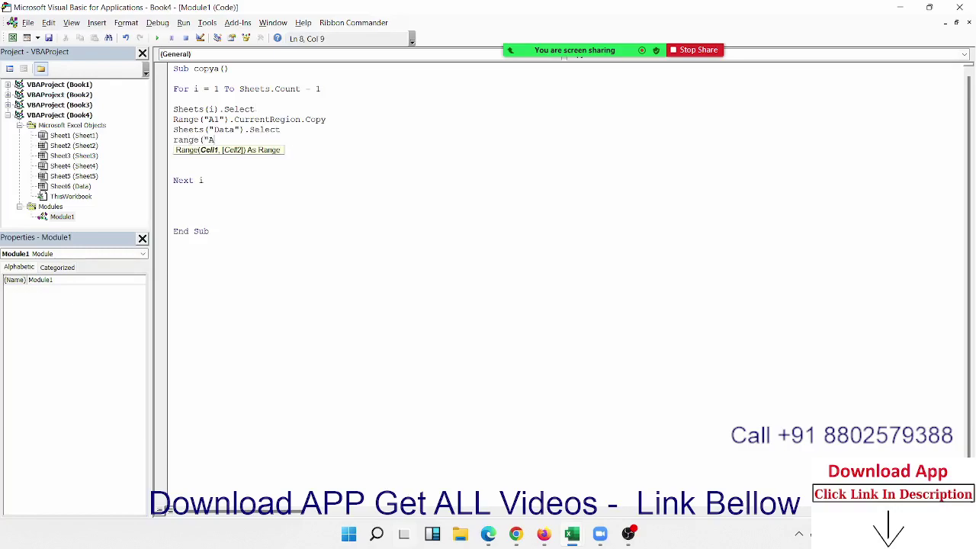
{"action": "type", "text": "65000"}
{"action": "type", "text": "\").E"}
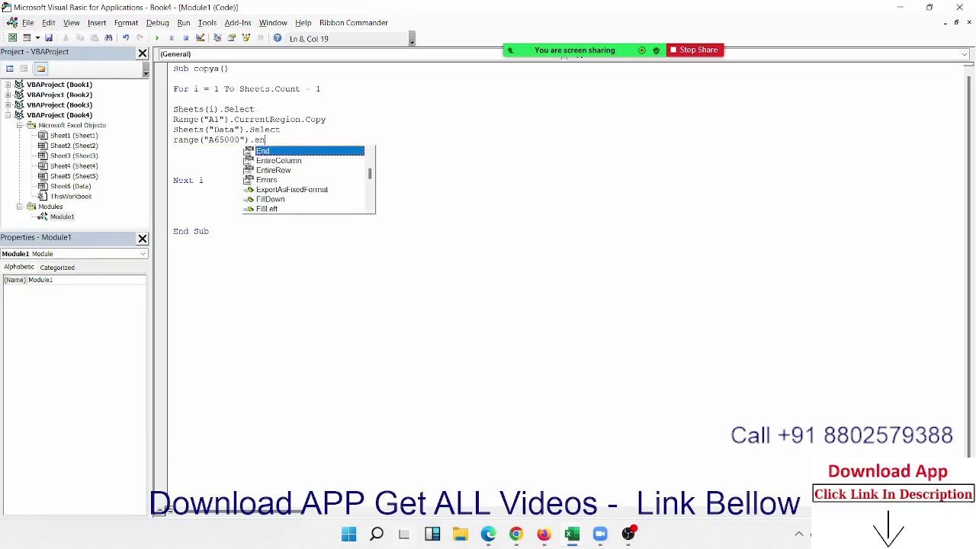
{"action": "type", "text": "nd(xlu"}
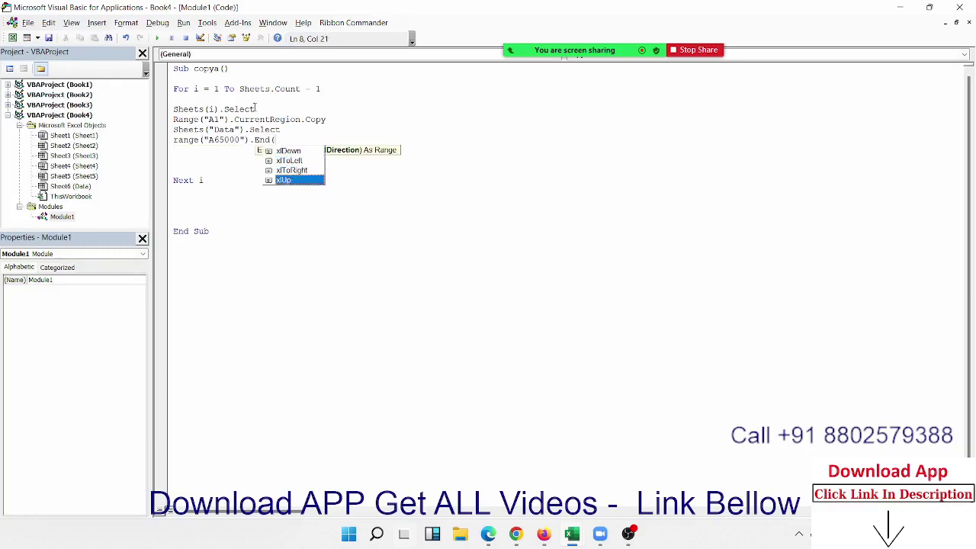
{"action": "key", "text": "Tab"}
{"action": "type", "text": ")."}
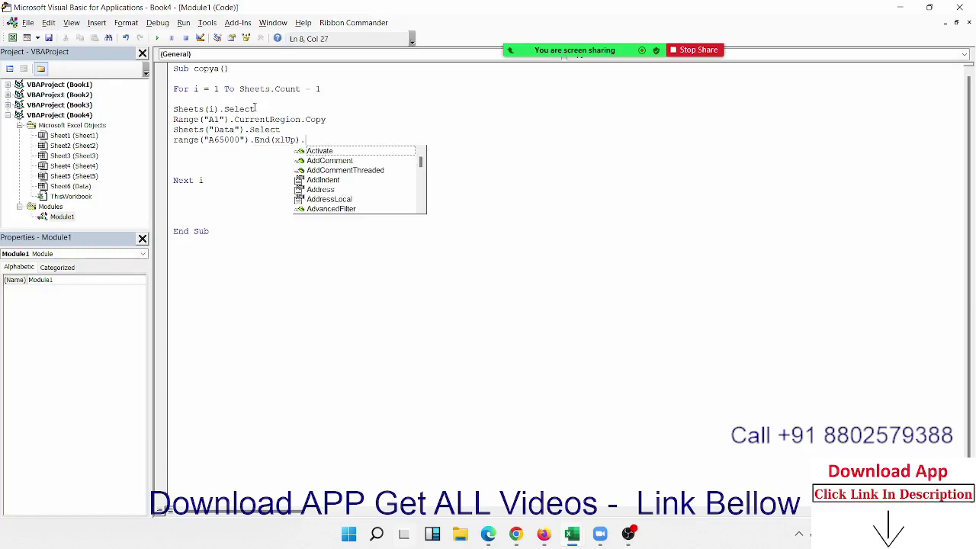
{"action": "type", "text": "of"}
{"action": "key", "text": "Tab"}
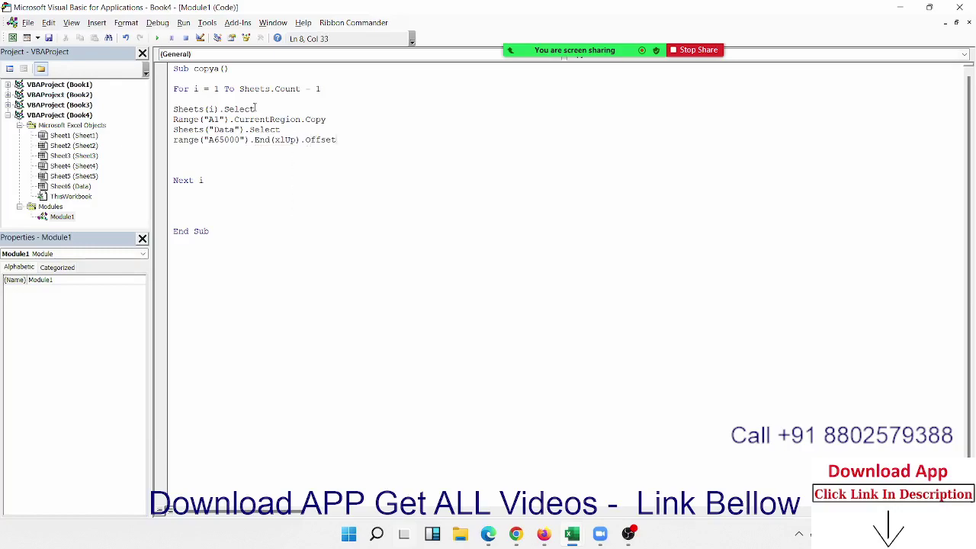
{"action": "type", "text": "(1,"}
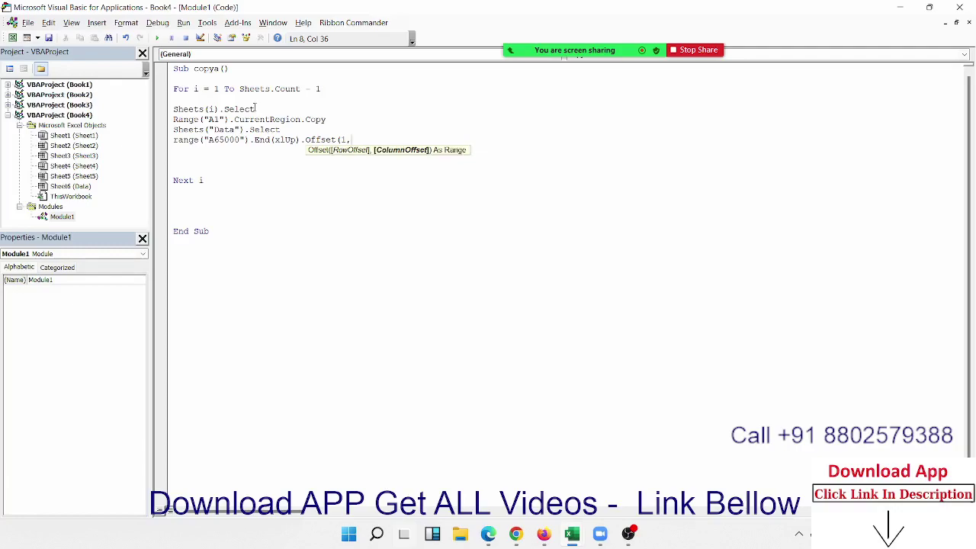
{"action": "type", "text": "0"}
{"action": "type", "text": ").PasteSp"}
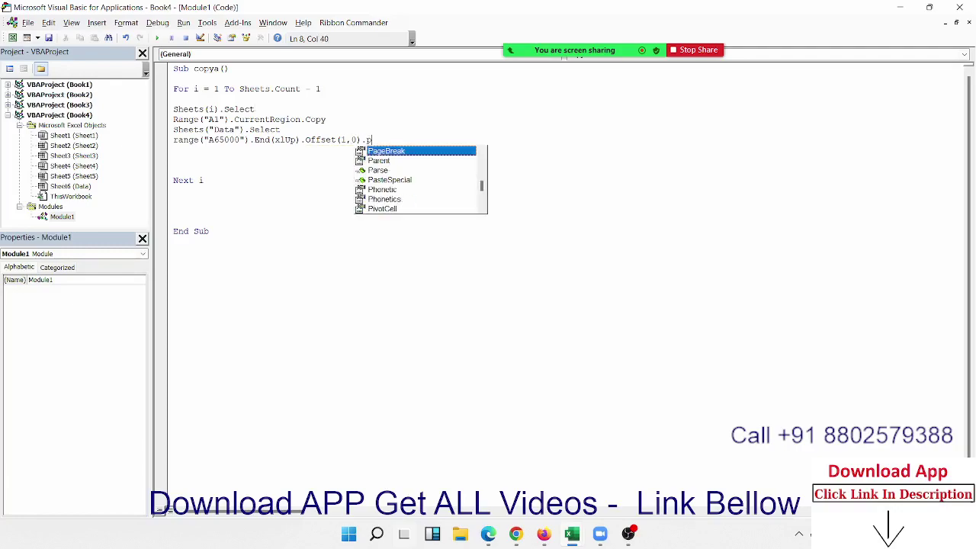
{"action": "key", "text": "Down"}
{"action": "key", "text": "Down"}
{"action": "key", "text": "Down"}
{"action": "key", "text": "Tab"}
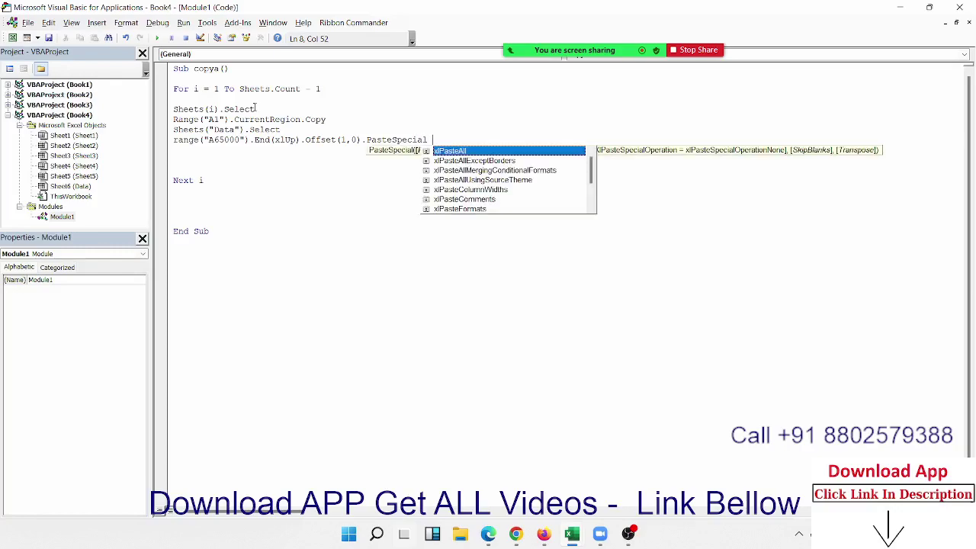
{"action": "key", "text": "Return"}
{"action": "key", "text": "Delete"}
{"action": "key", "text": "Delete"}
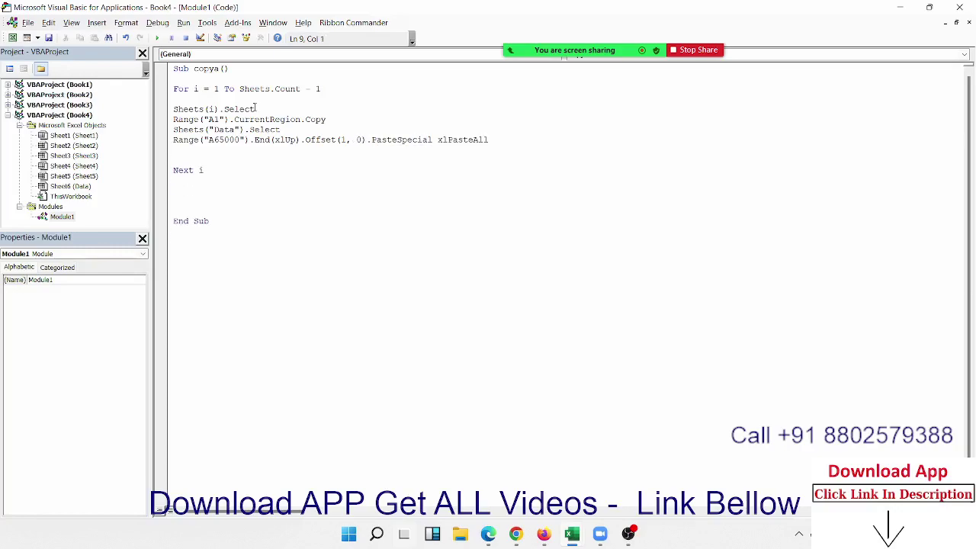
{"action": "key", "text": "Delete"}
{"action": "key", "text": "Delete"}
Add MsgBox "Job is Done" after Next i and return to the Data sheet.
{"action": "key", "text": "Down"}
{"action": "key", "text": "Down"}
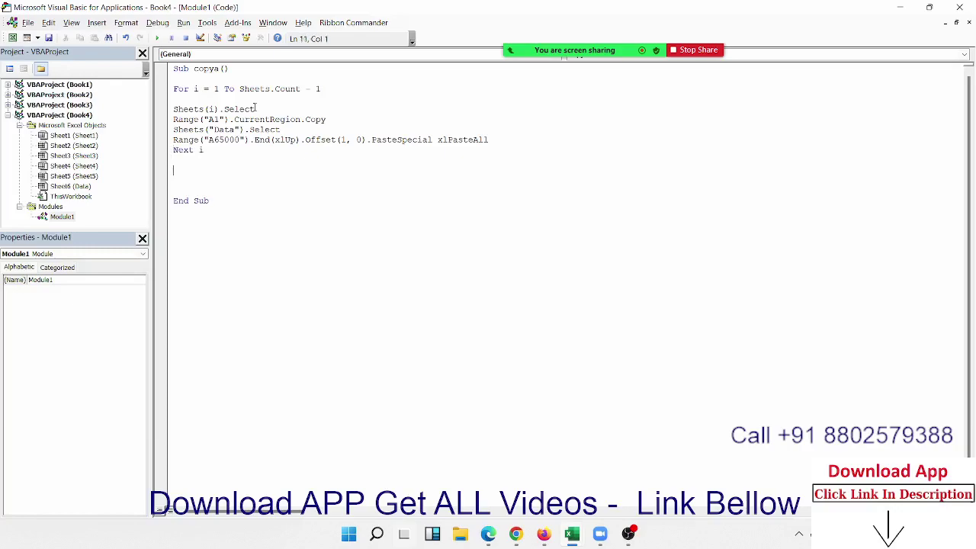
{"action": "key", "text": "Return"}
{"action": "type", "text": "msgbo"}
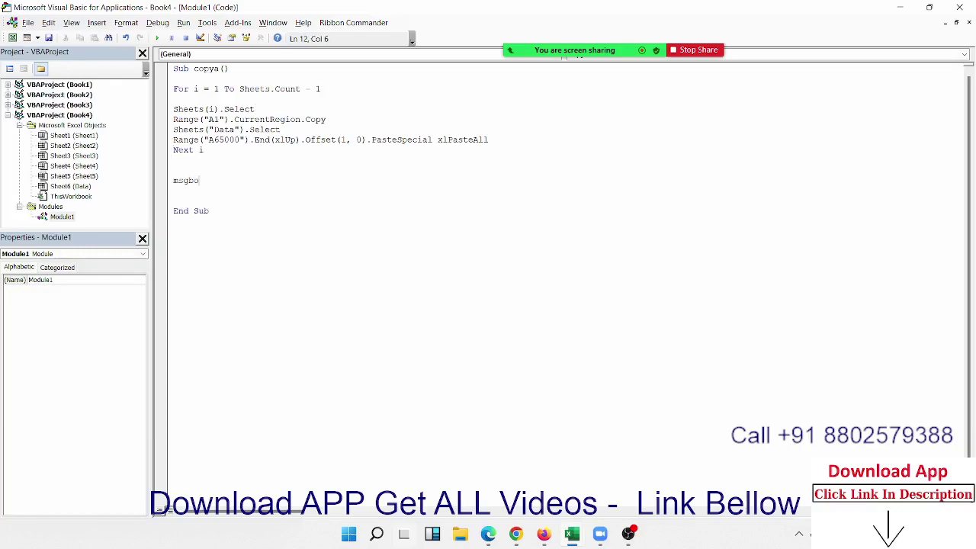
{"action": "type", "text": "x \"Job "}
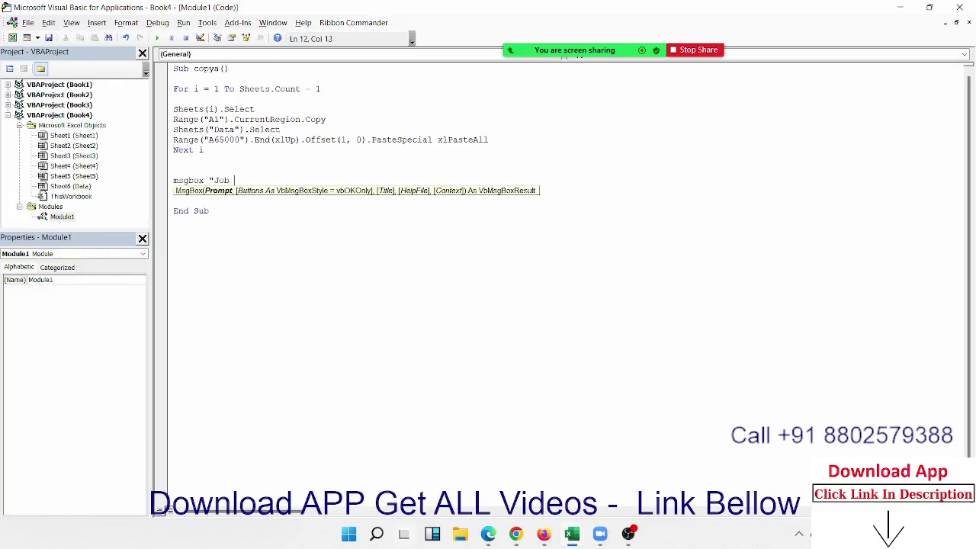
{"action": "type", "text": "is Done"}
{"action": "type", "text": "\""}
{"action": "left_click", "coordinate": [212, 211]}
{"action": "key", "text": "Up"}
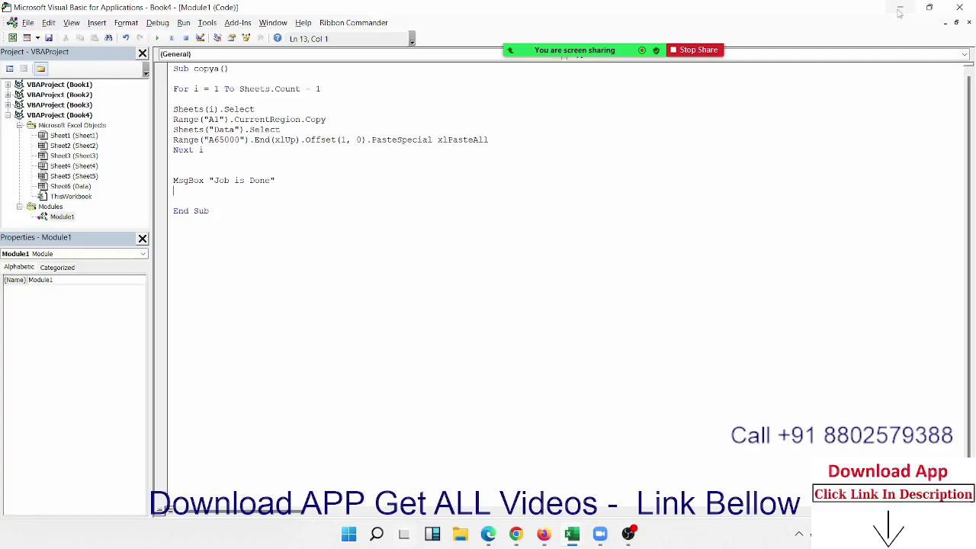
{"action": "left_click", "coordinate": [900, 11]}
{"action": "left_click", "coordinate": [273, 265]}
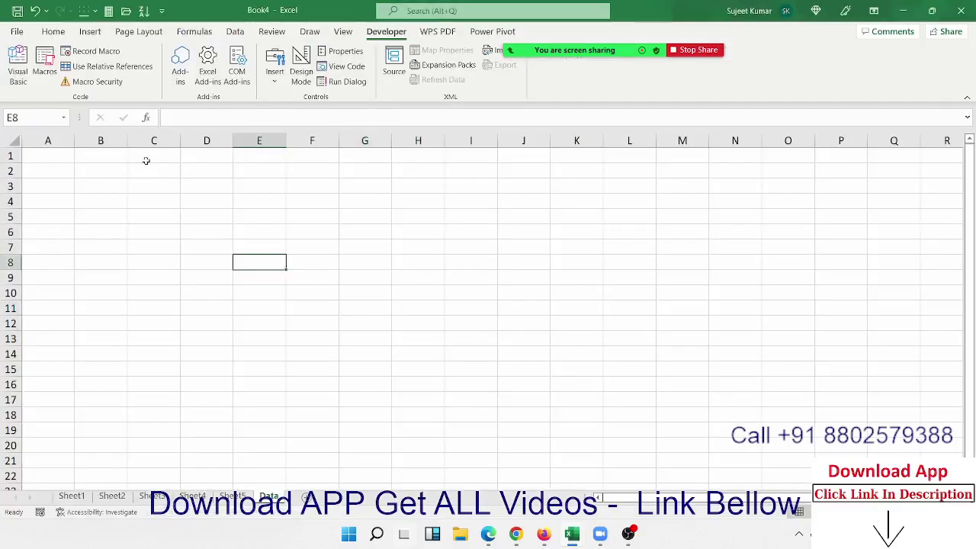
Run the copya macro, dismiss the Job is Done message, and scroll through the stacked Data sheet.
{"action": "left_click", "coordinate": [46, 82]}
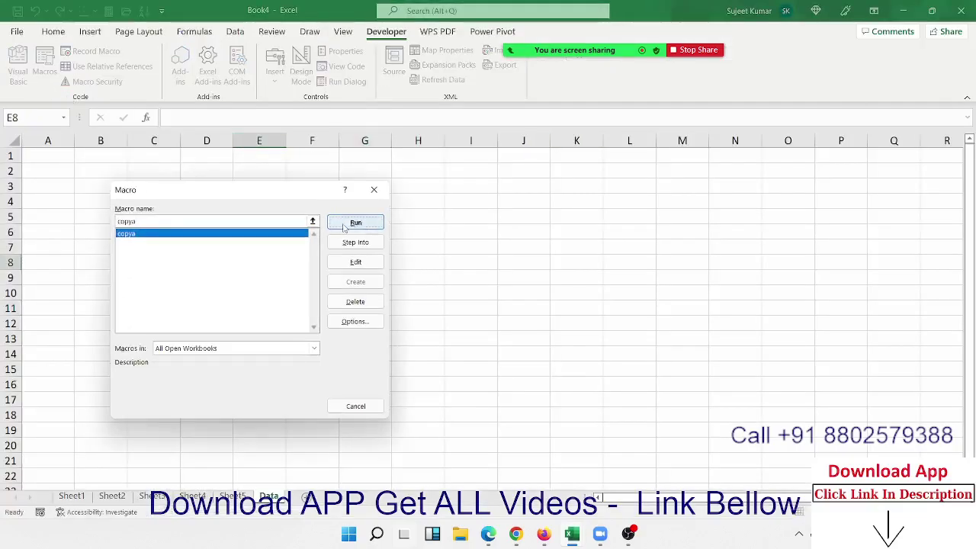
{"action": "left_click", "coordinate": [347, 224]}
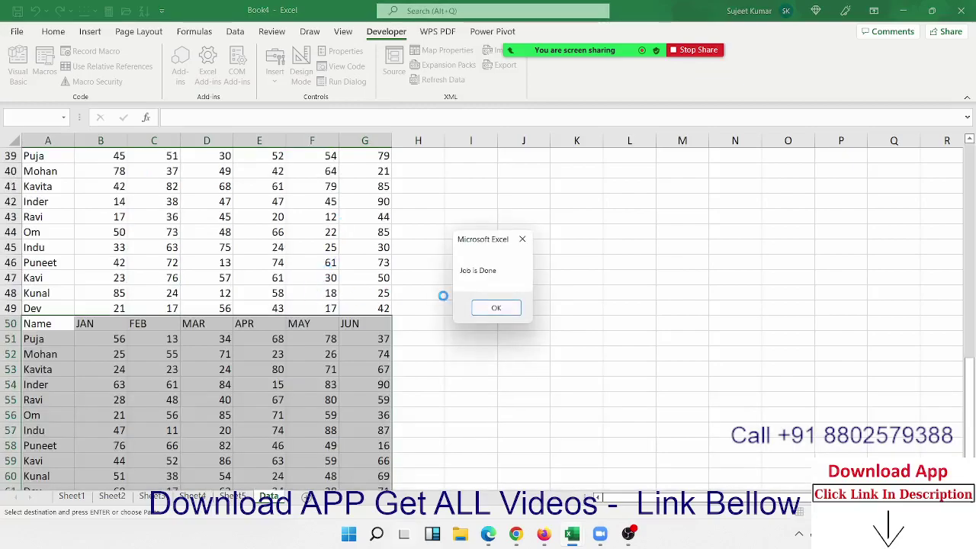
{"action": "left_click", "coordinate": [495, 307]}
{"action": "scroll", "coordinate": [366, 343], "scroll_direction": "up", "scroll_amount": 2}
{"action": "scroll", "coordinate": [324, 363], "scroll_direction": "up", "scroll_amount": 8}
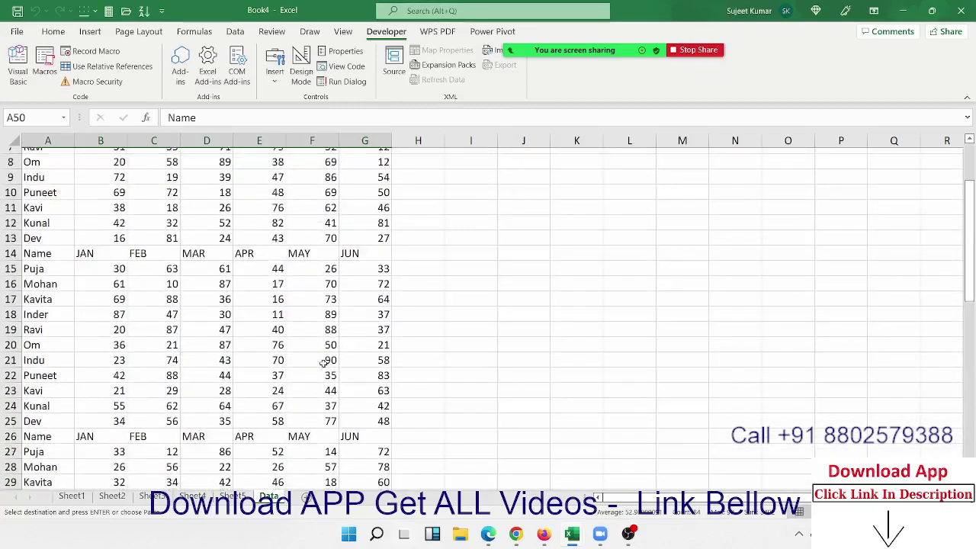
{"action": "scroll", "coordinate": [324, 362], "scroll_direction": "up", "scroll_amount": 3}
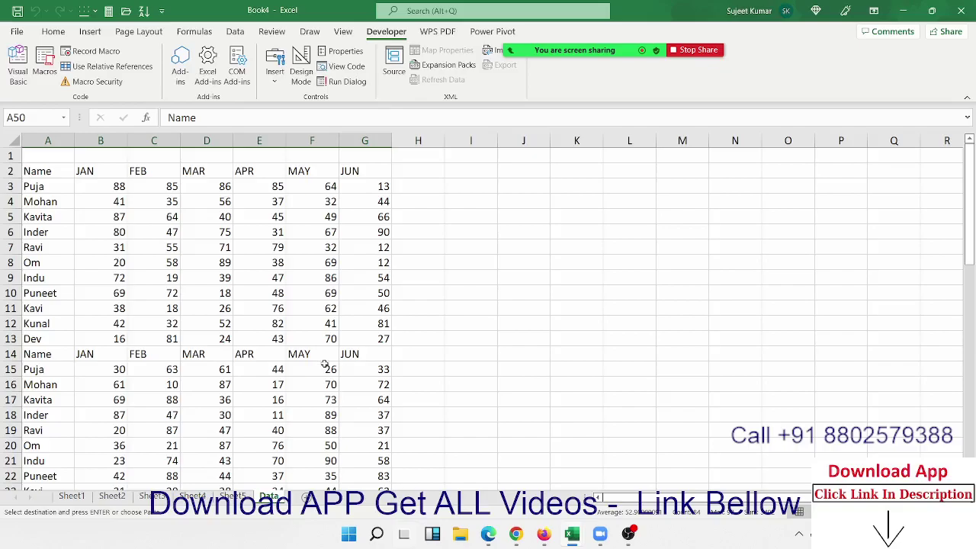
{"action": "scroll", "coordinate": [324, 364], "scroll_direction": "down", "scroll_amount": 7}
{"action": "scroll", "coordinate": [325, 365], "scroll_direction": "down", "scroll_amount": 3}
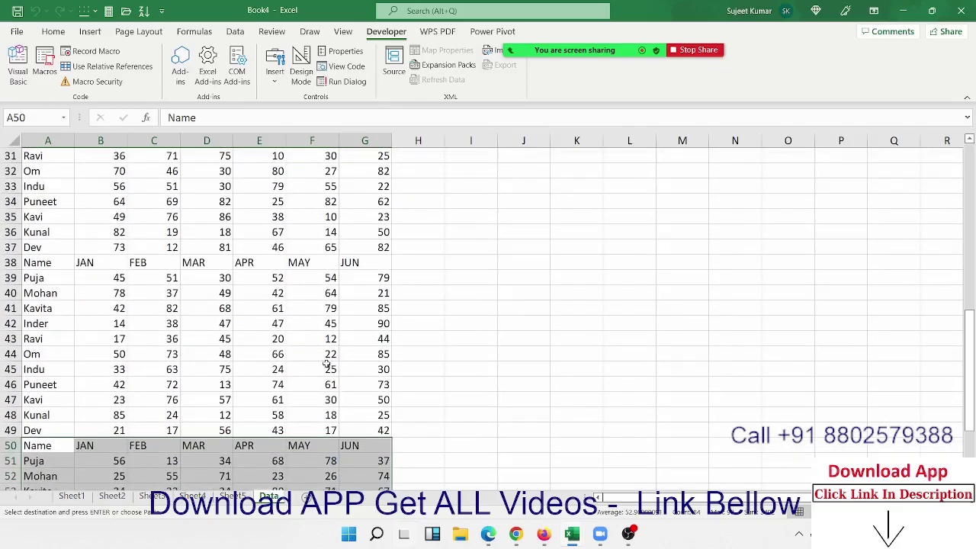
{"action": "scroll", "coordinate": [326, 365], "scroll_direction": "down", "scroll_amount": 3}
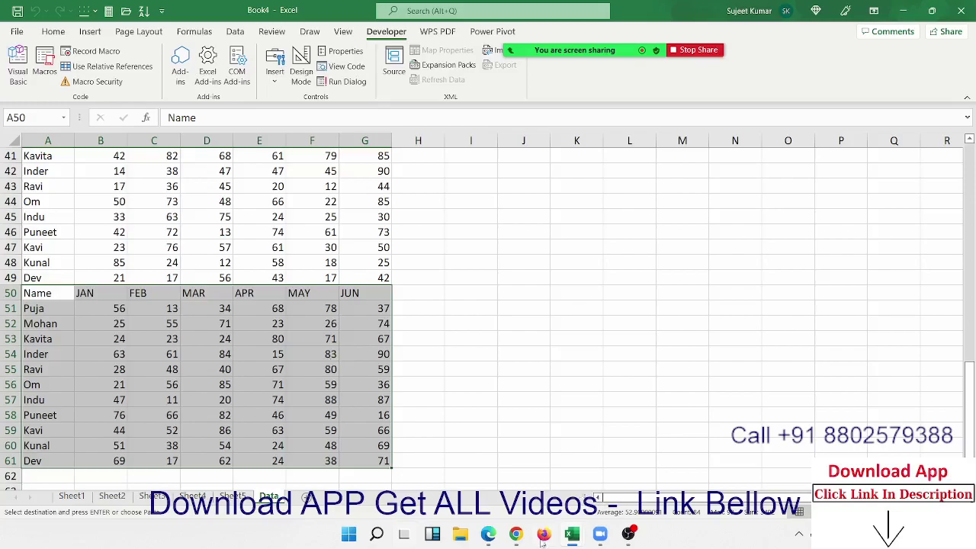
Bring the Book4 VBA editor to the front and select all of the copya code.
{"action": "mouse_move", "coordinate": [569, 537]}
{"action": "left_click", "coordinate": [847, 458]}
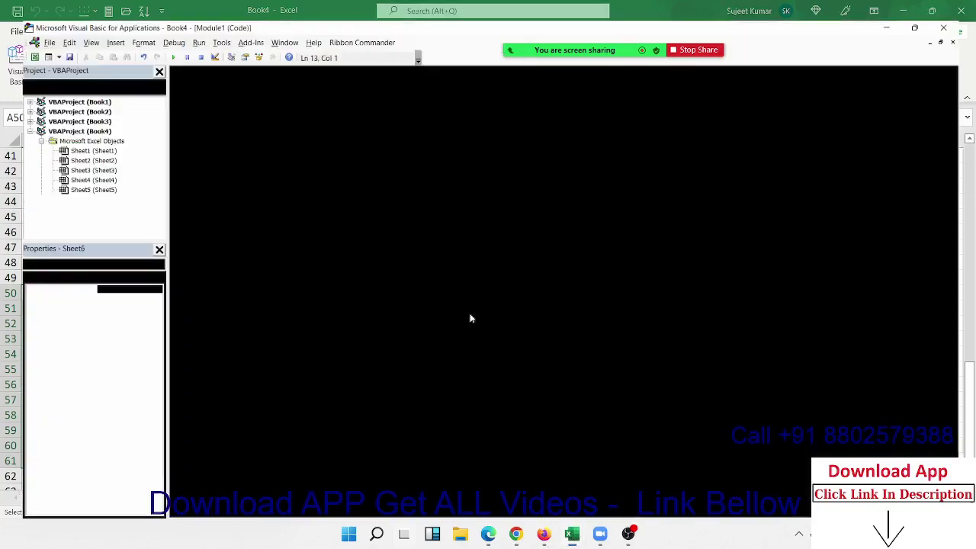
{"action": "key", "text": "ctrl+a"}
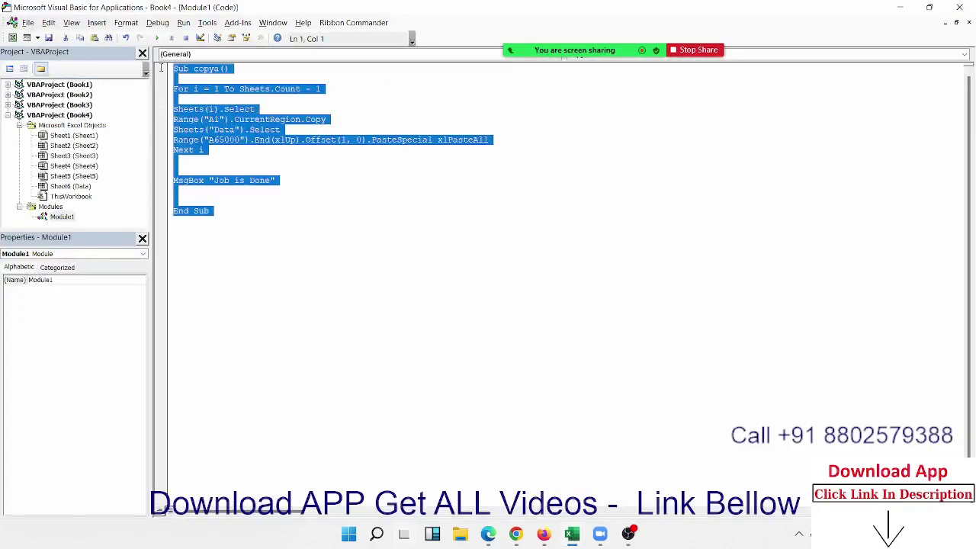
Switch to the Book3 workbook and select the Macros cell.
{"action": "left_click", "coordinate": [573, 537]}
{"action": "left_click", "coordinate": [562, 489]}
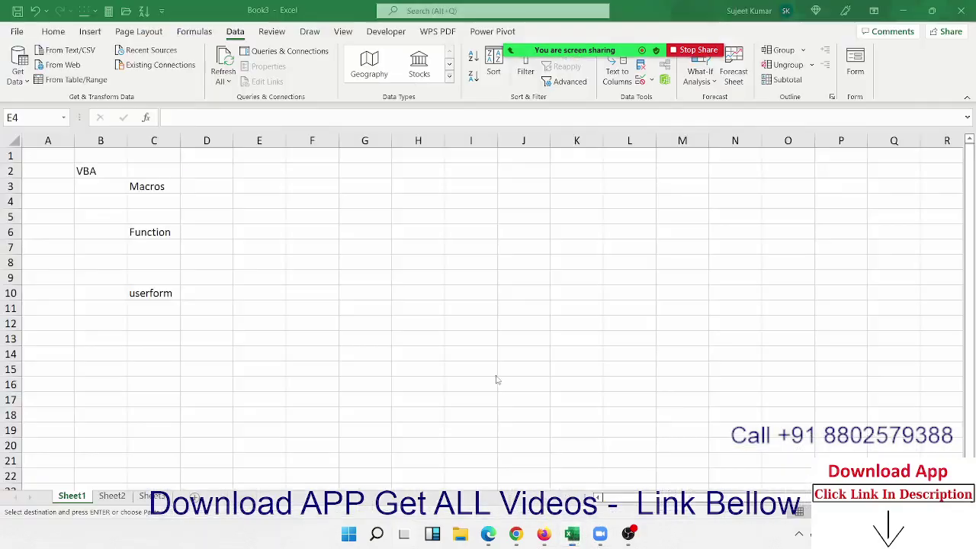
{"action": "left_click", "coordinate": [166, 183]}
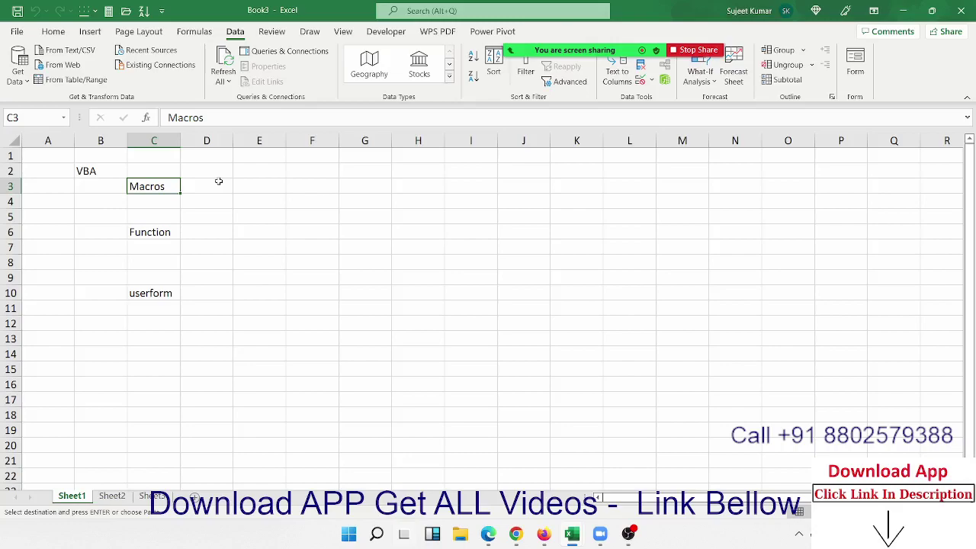
{"action": "mouse_move", "coordinate": [583, 537]}
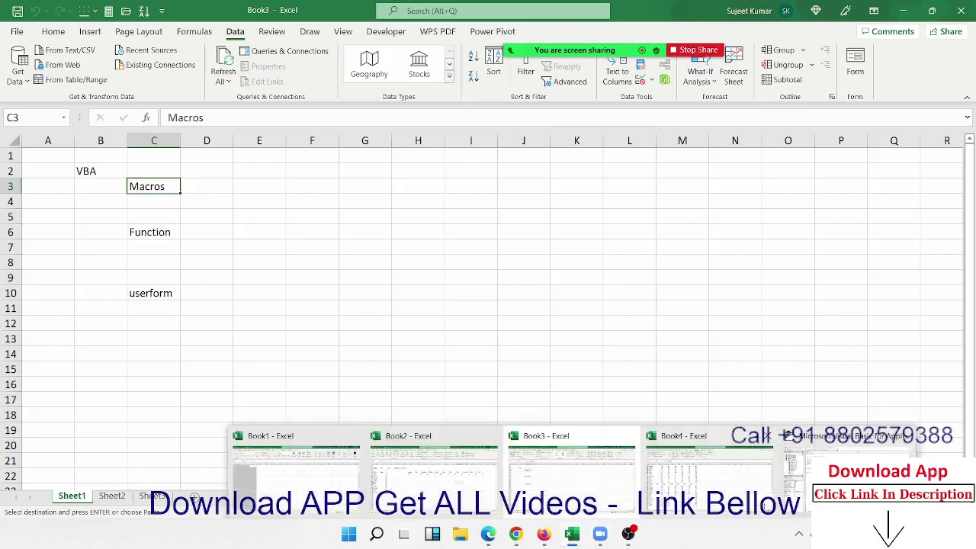
{"action": "left_click", "coordinate": [839, 457]}
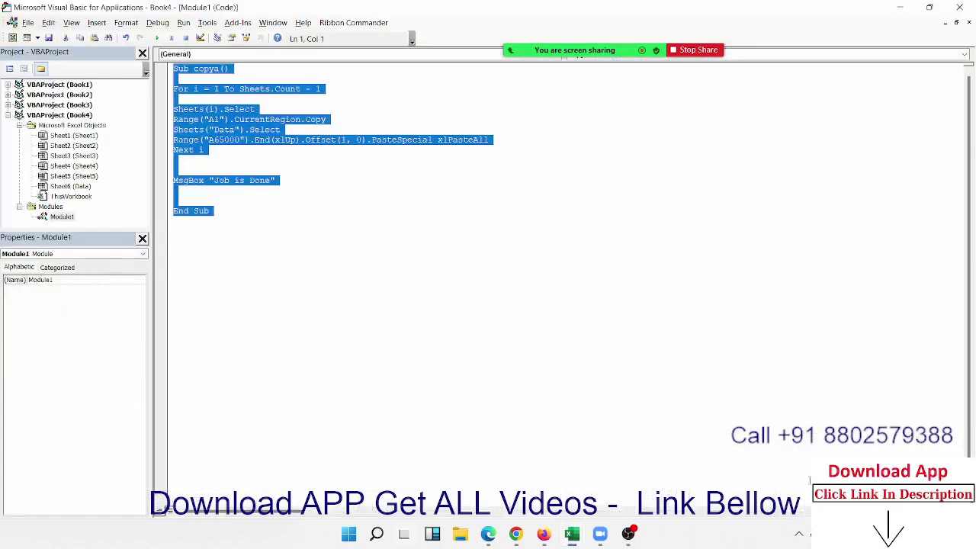
{"action": "left_click", "coordinate": [422, 414]}
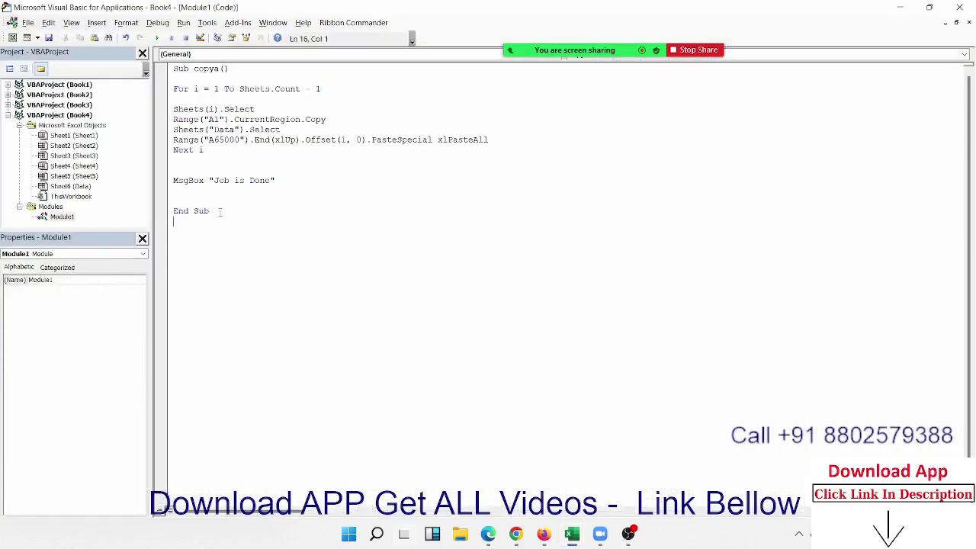
{"action": "left_click_drag", "start_coordinate": [177, 191], "coordinate": [163, 96]}
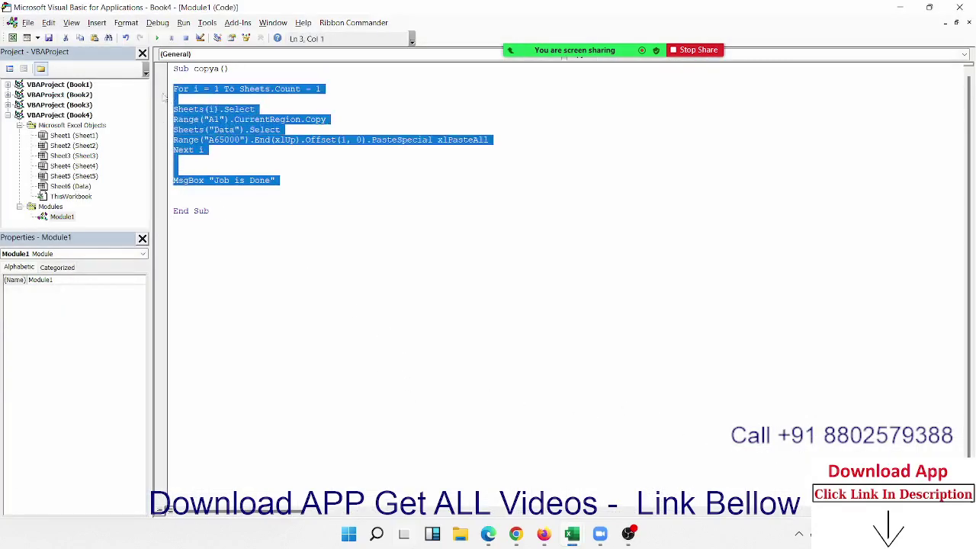
{"action": "left_click", "coordinate": [189, 112]}
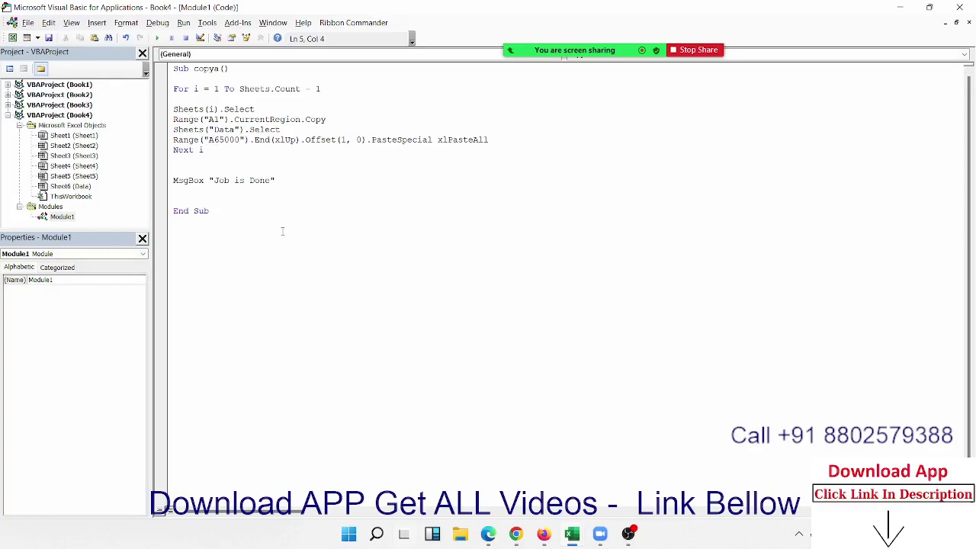
Close the VBA editor and type =vl into cell F6 beside the Function label.
{"action": "left_click", "coordinate": [960, 7]}
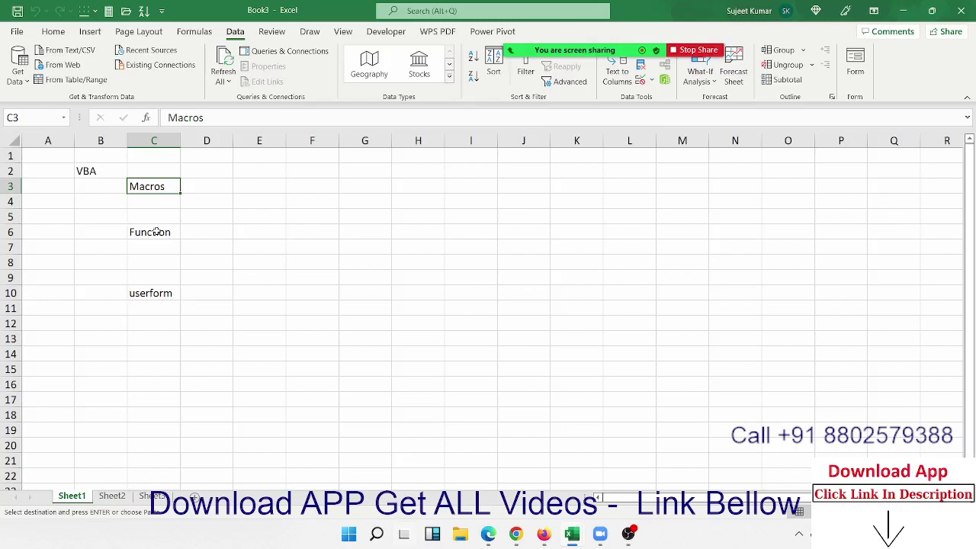
{"action": "mouse_move", "coordinate": [575, 537]}
{"action": "left_click", "coordinate": [161, 233]}
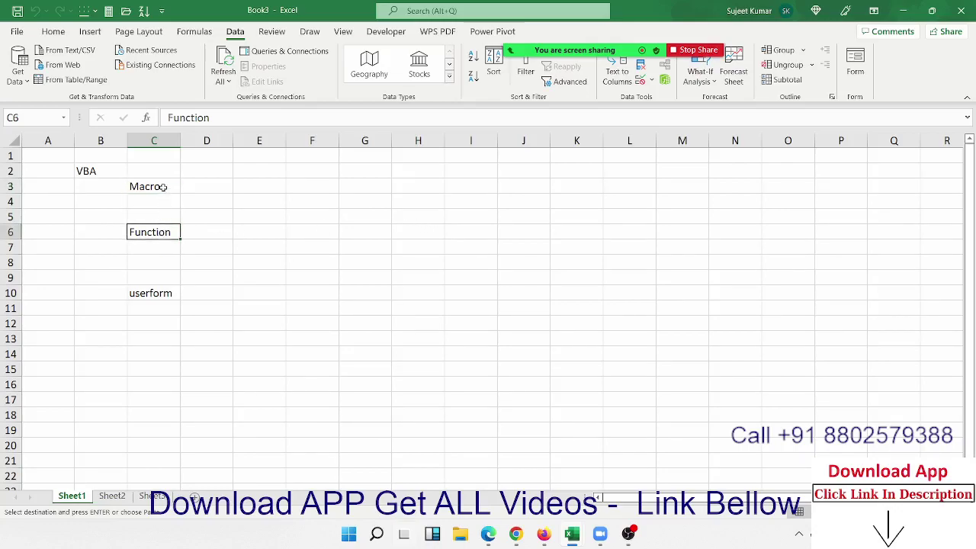
{"action": "left_click", "coordinate": [163, 187]}
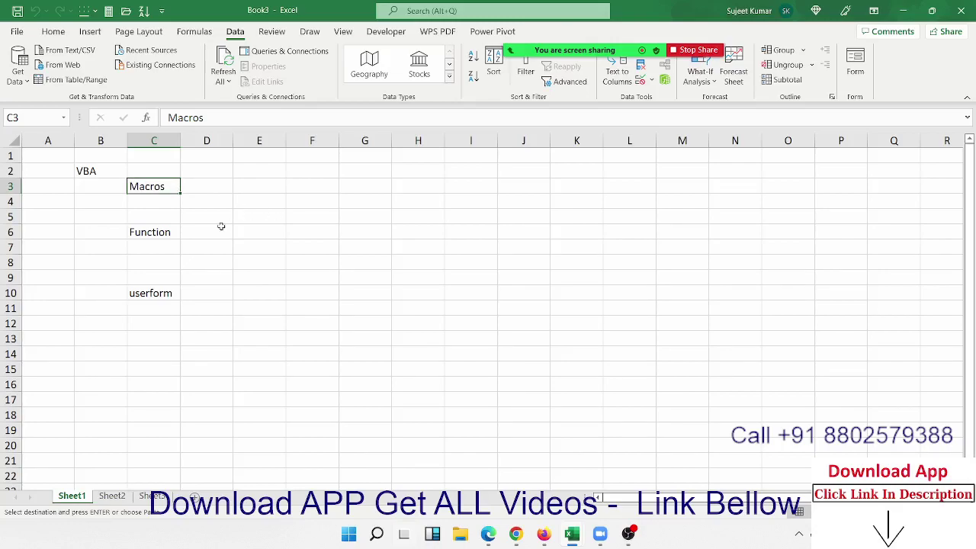
{"action": "left_click", "coordinate": [161, 238]}
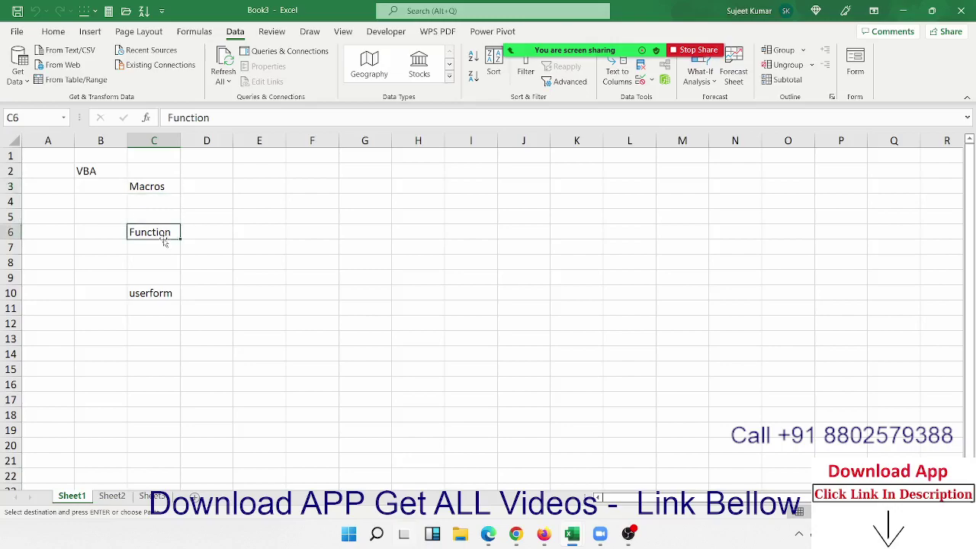
{"action": "left_click", "coordinate": [305, 234]}
{"action": "type", "text": "=vl"}
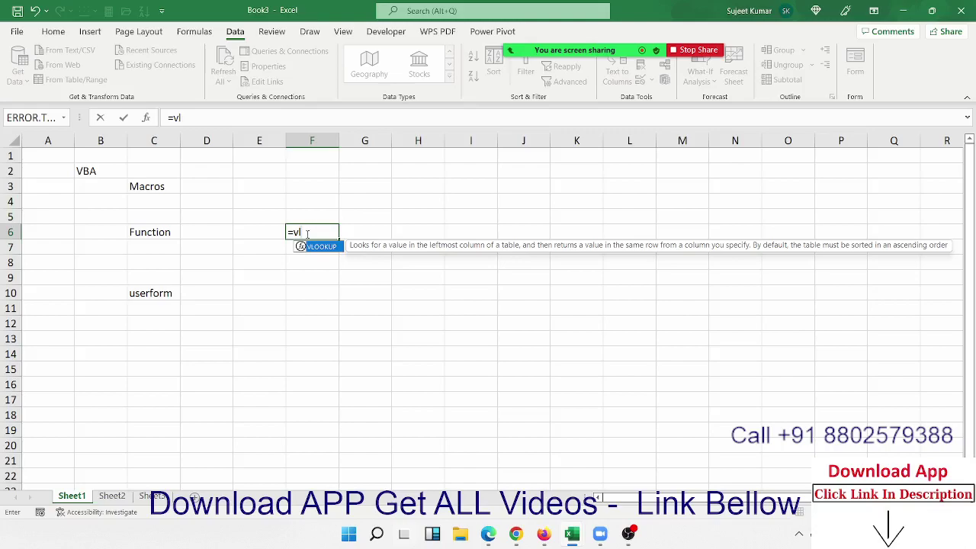
Check Help for the function, then cancel the unfinished =vl entry in F6.
{"action": "key", "text": "F1"}
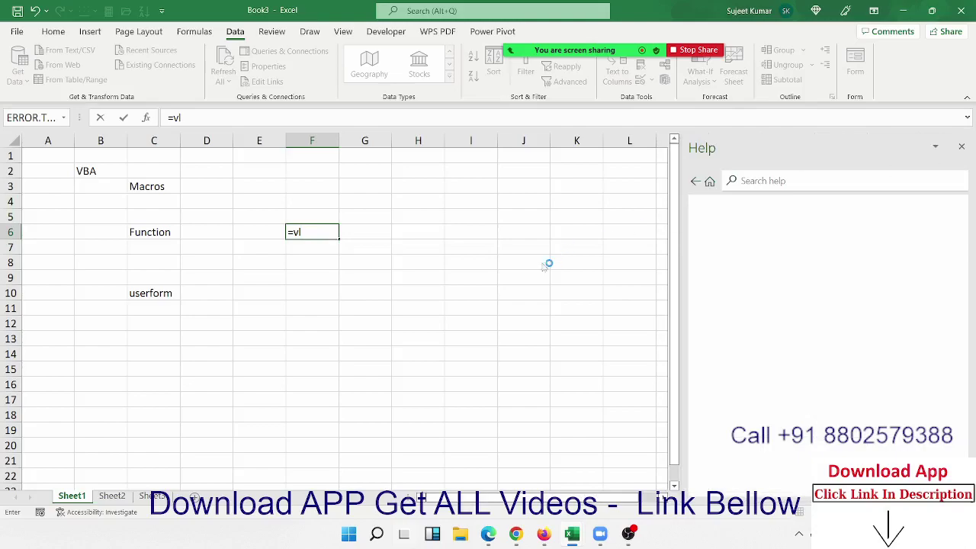
{"action": "key", "text": "F2"}
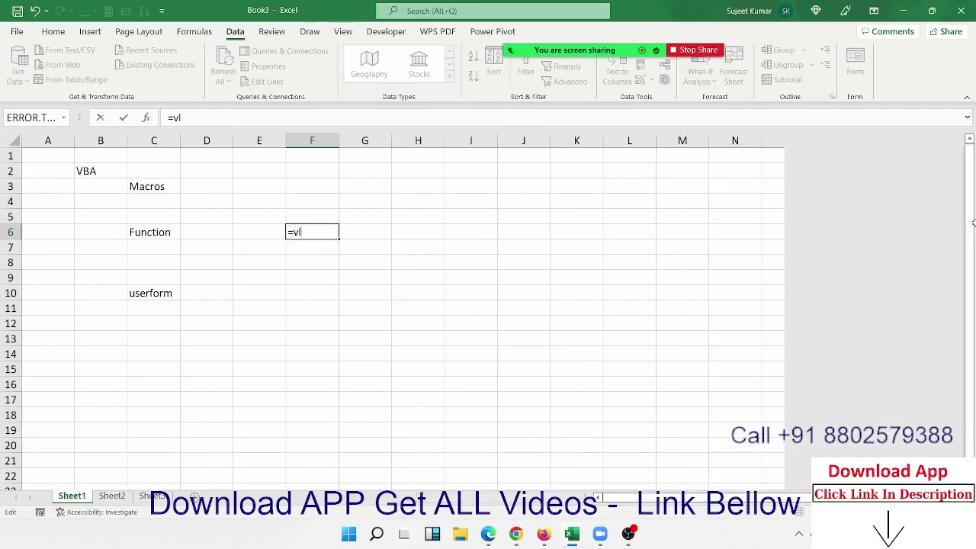
{"action": "key", "text": "Escape"}
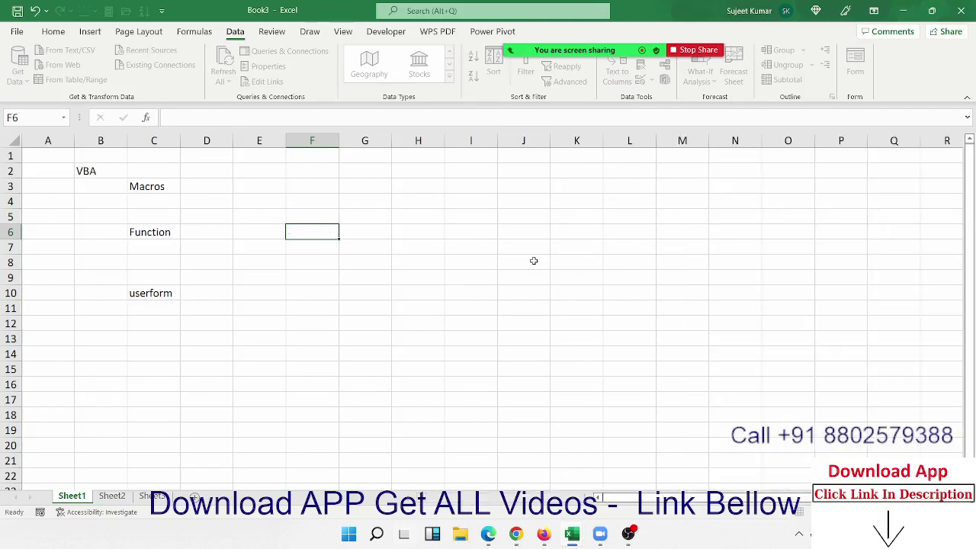
{"action": "left_click", "coordinate": [477, 309]}
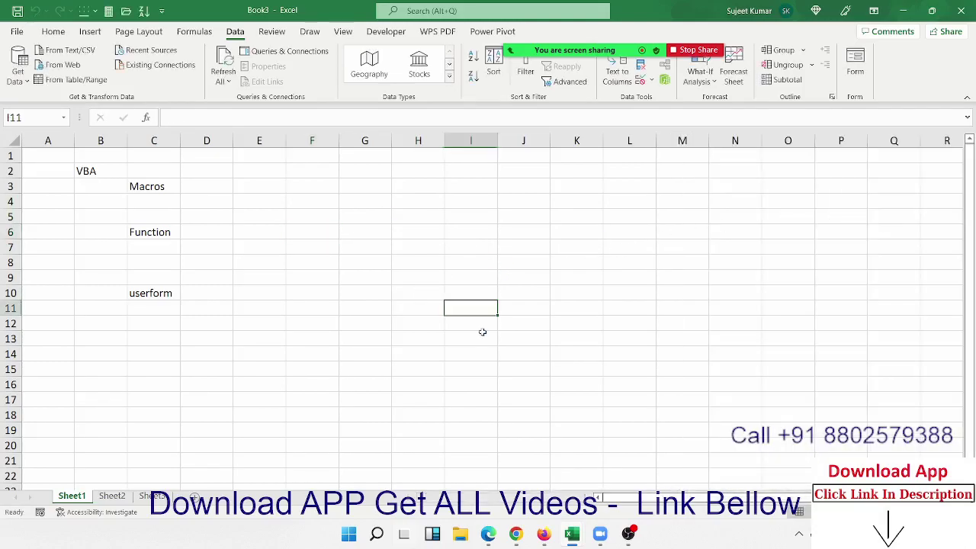
Start Get Data From Excel Workbook, then close the file chooser without importing.
{"action": "left_click", "coordinate": [23, 61]}
{"action": "mouse_move", "coordinate": [57, 104]}
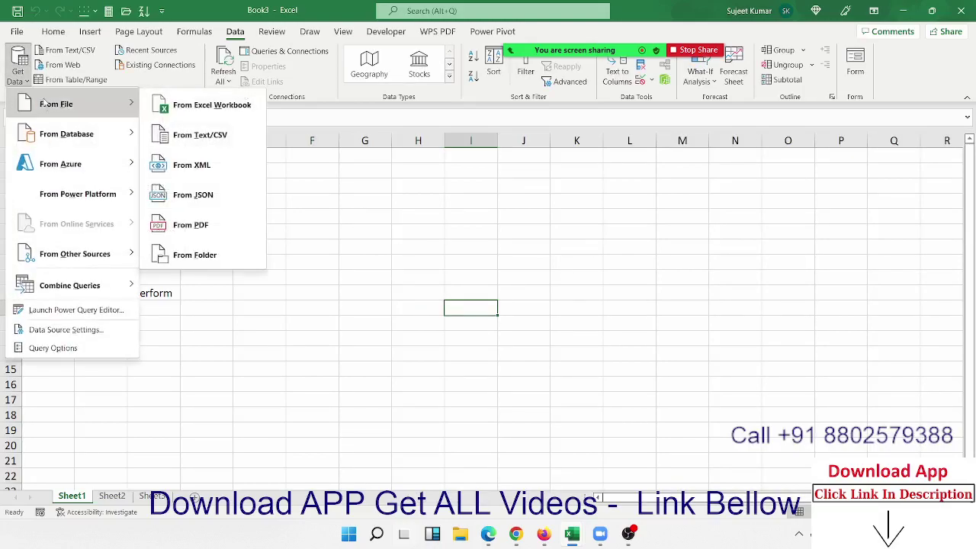
{"action": "left_click", "coordinate": [199, 111]}
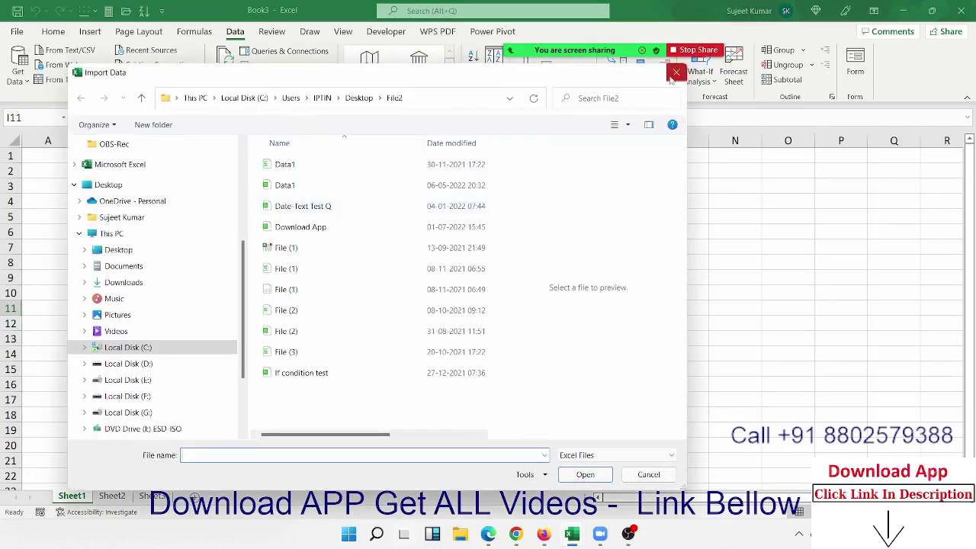
{"action": "left_click", "coordinate": [676, 73]}
{"action": "left_click", "coordinate": [363, 215]}
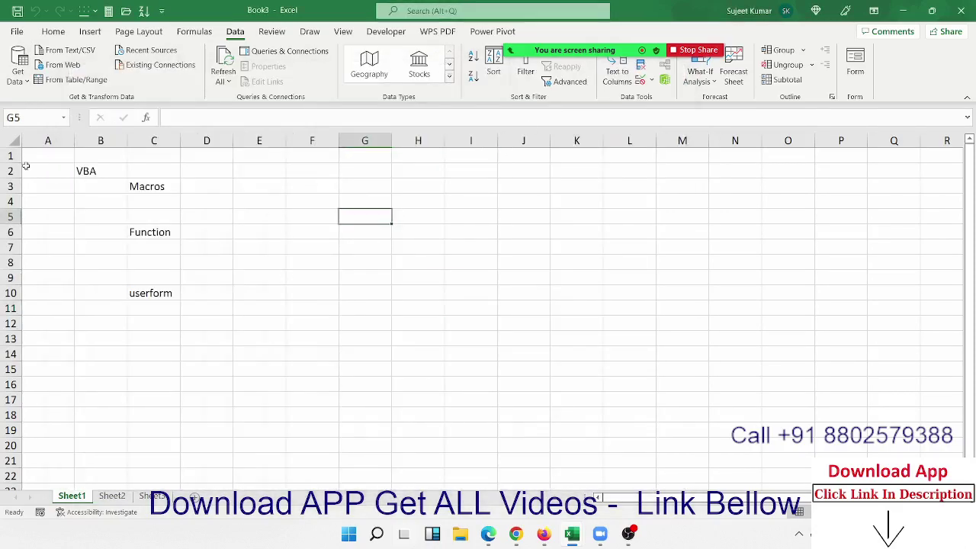
{"action": "left_click", "coordinate": [18, 32]}
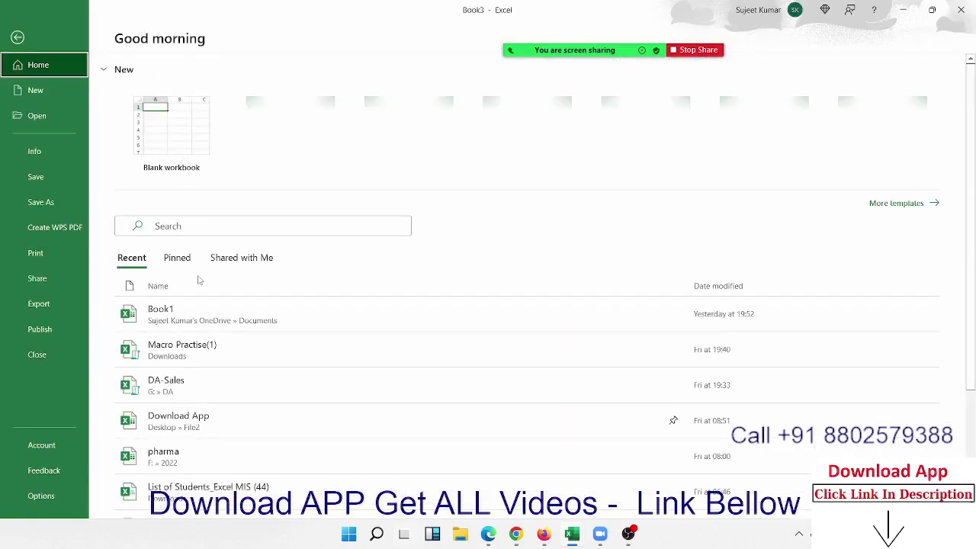
{"action": "left_click", "coordinate": [18, 36]}
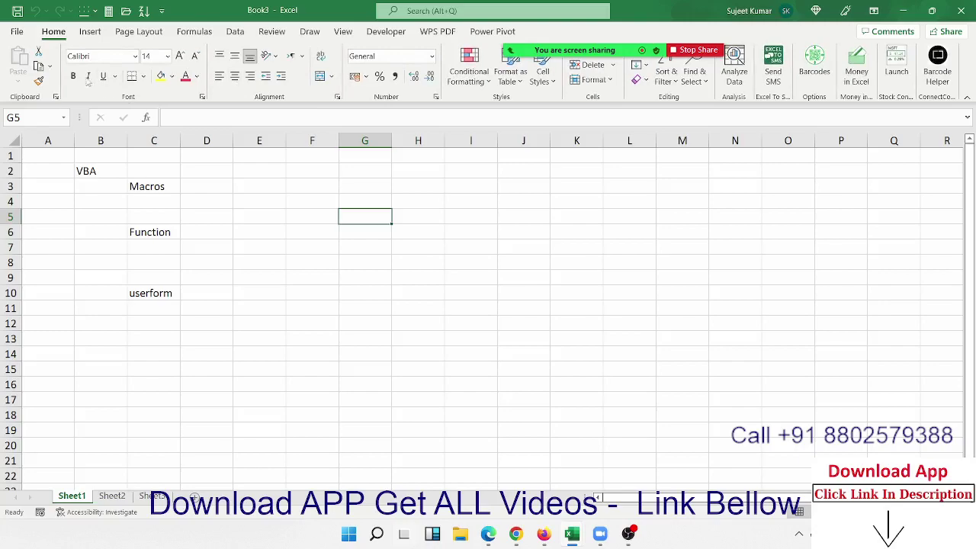
{"action": "left_click", "coordinate": [436, 97]}
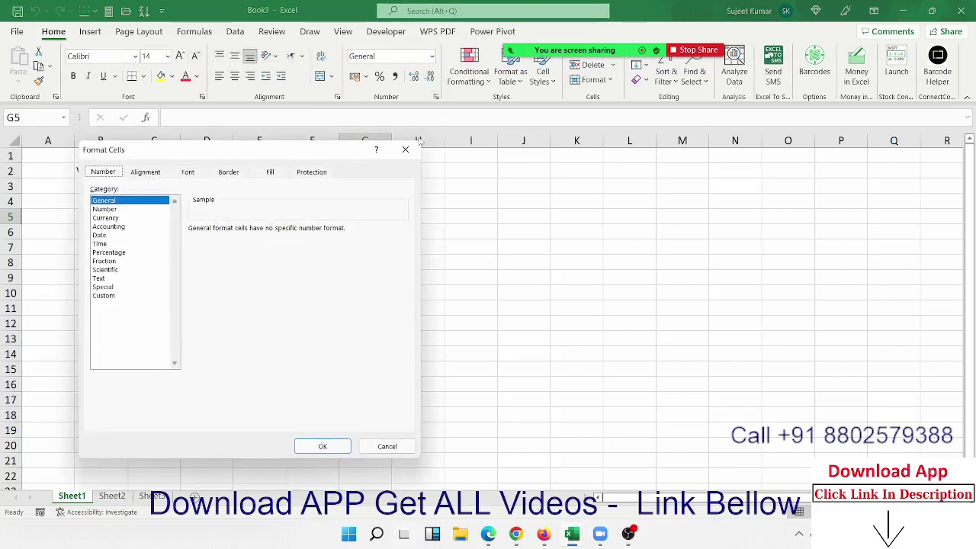
{"action": "left_click", "coordinate": [372, 145]}
{"action": "left_click", "coordinate": [413, 145]}
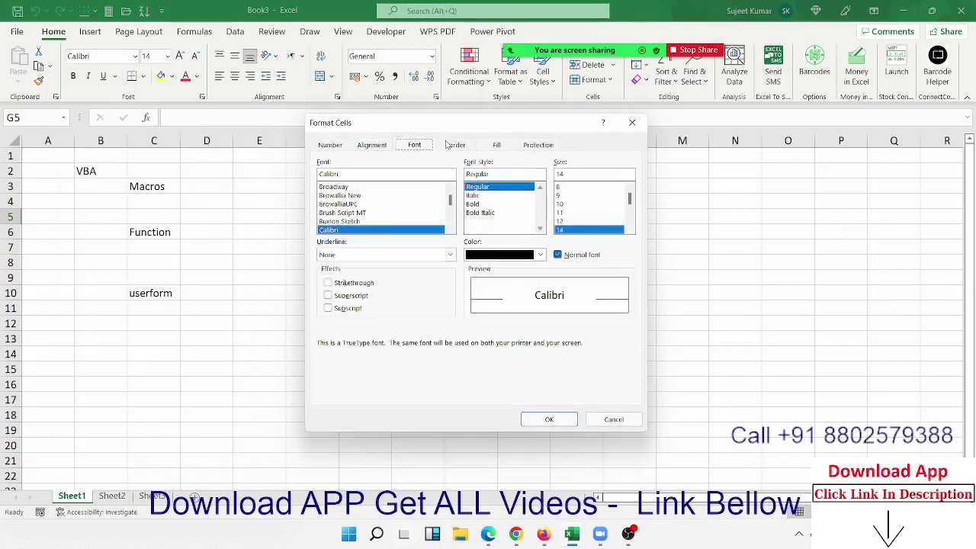
{"action": "left_click", "coordinate": [455, 145]}
{"action": "left_click", "coordinate": [496, 145]}
{"action": "left_click", "coordinate": [531, 146]}
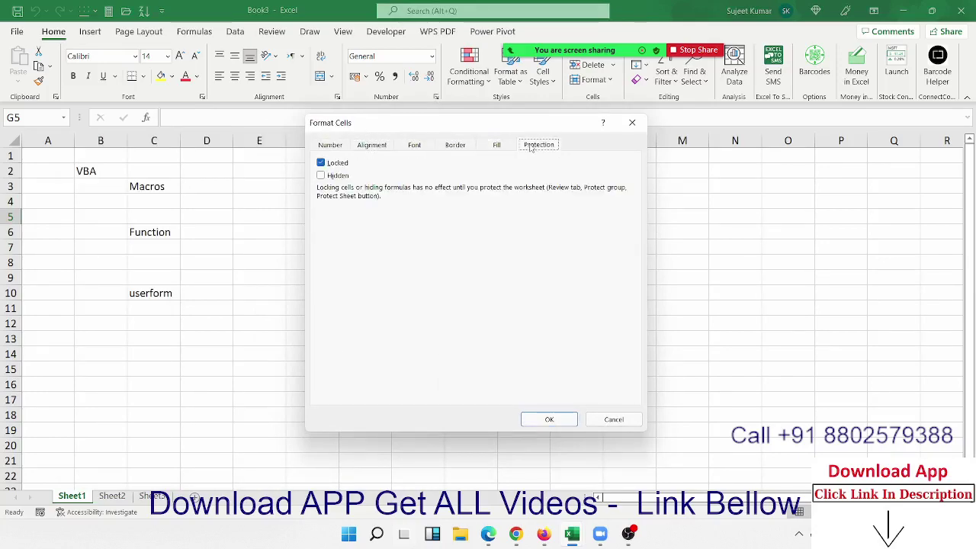
{"action": "left_click", "coordinate": [633, 122]}
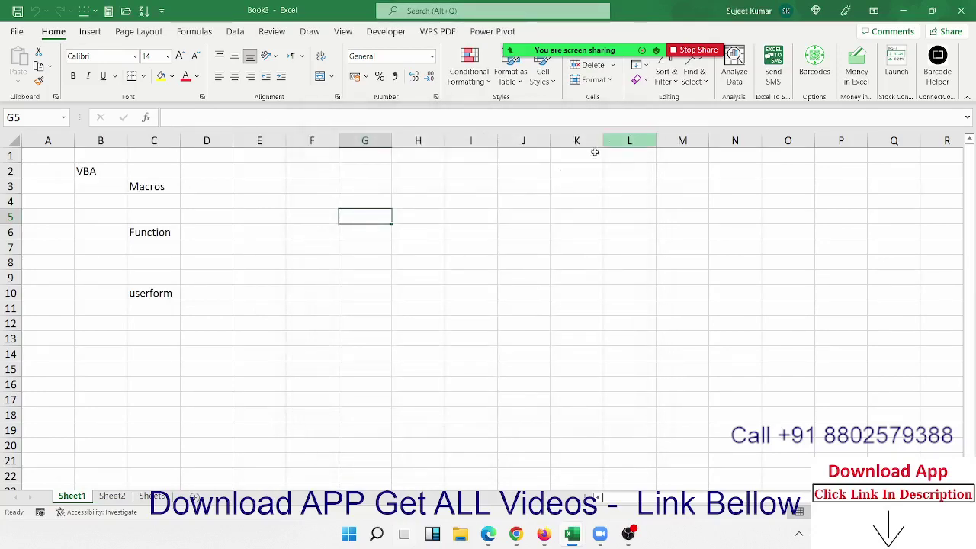
{"action": "left_click", "coordinate": [151, 296]}
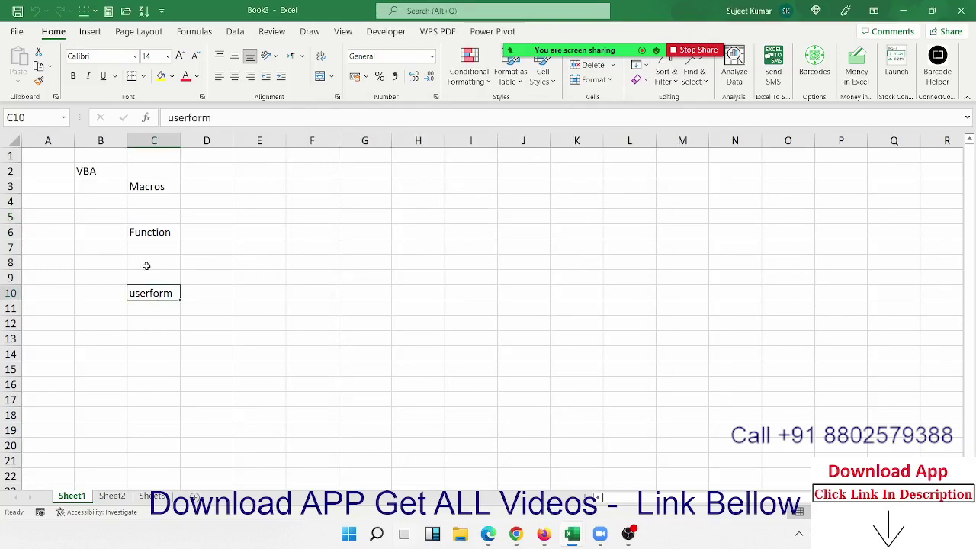
{"action": "left_click_drag", "start_coordinate": [149, 278], "coordinate": [154, 184]}
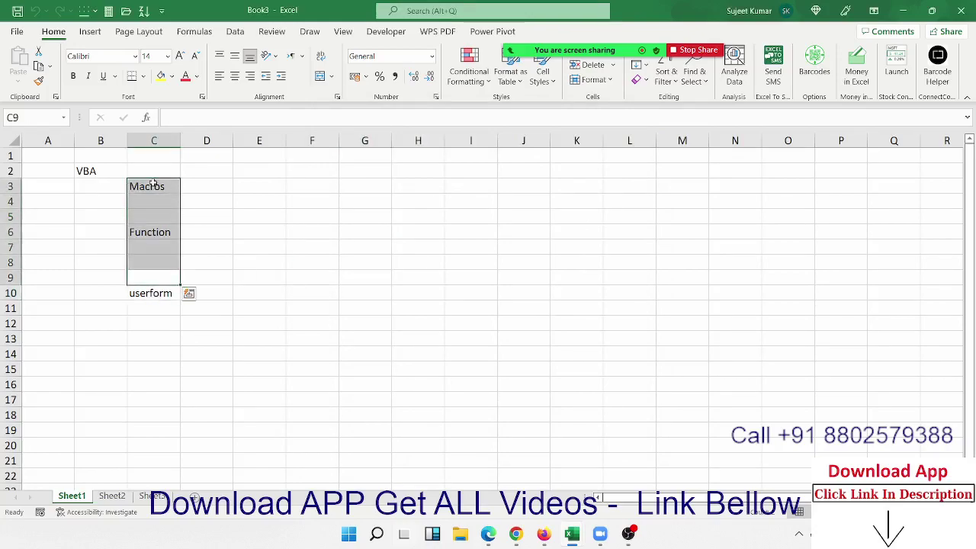
{"action": "left_click", "coordinate": [129, 294]}
{"action": "left_click", "coordinate": [86, 174]}
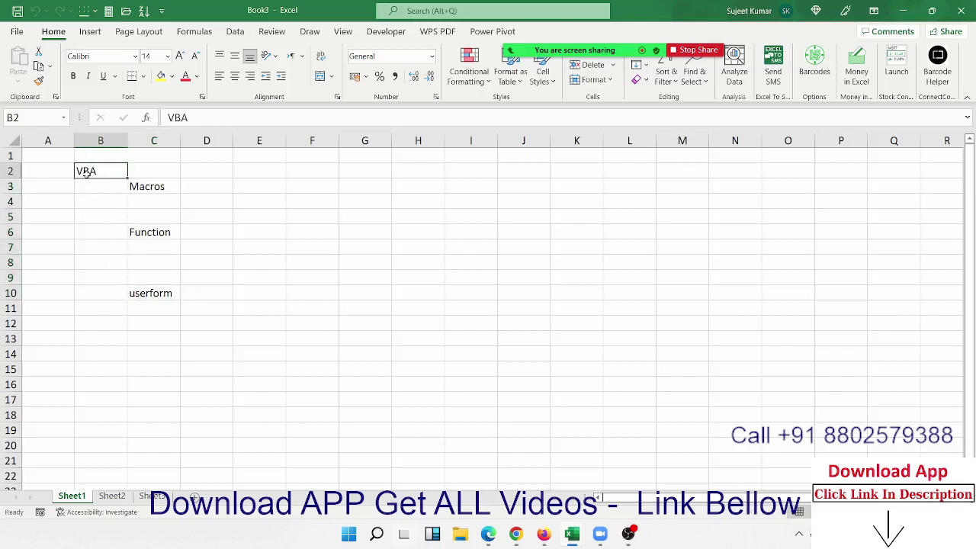
{"action": "left_click", "coordinate": [145, 187]}
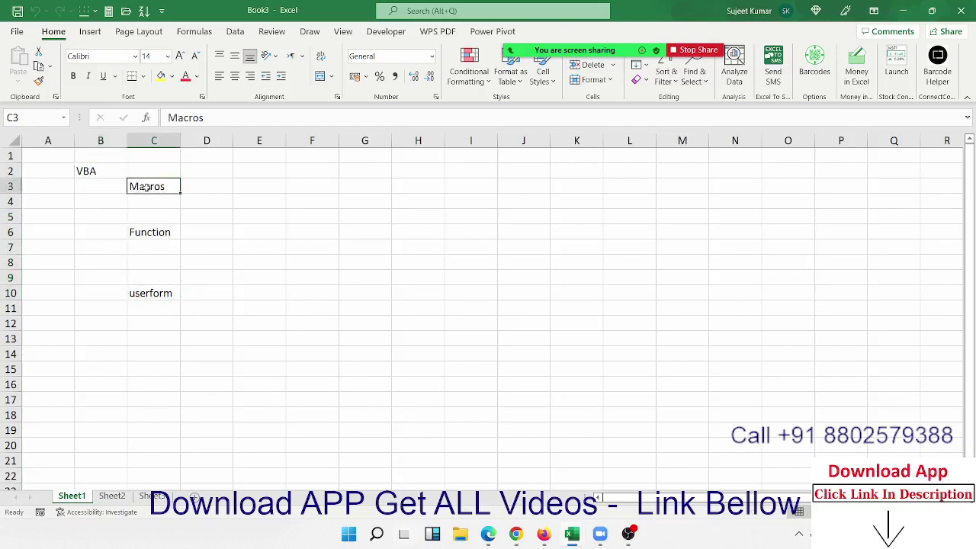
{"action": "left_click", "coordinate": [156, 232]}
{"action": "left_click", "coordinate": [154, 293]}
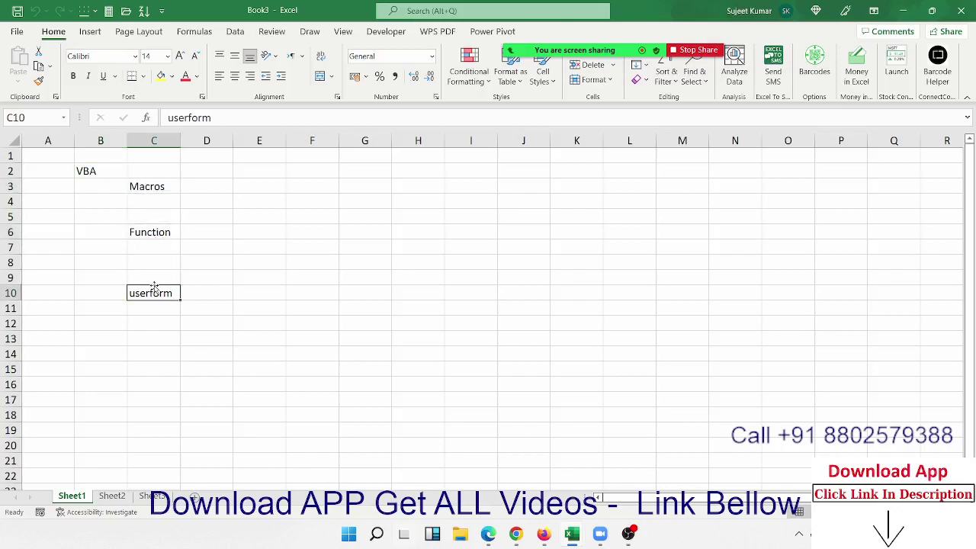
{"action": "left_click", "coordinate": [313, 199]}
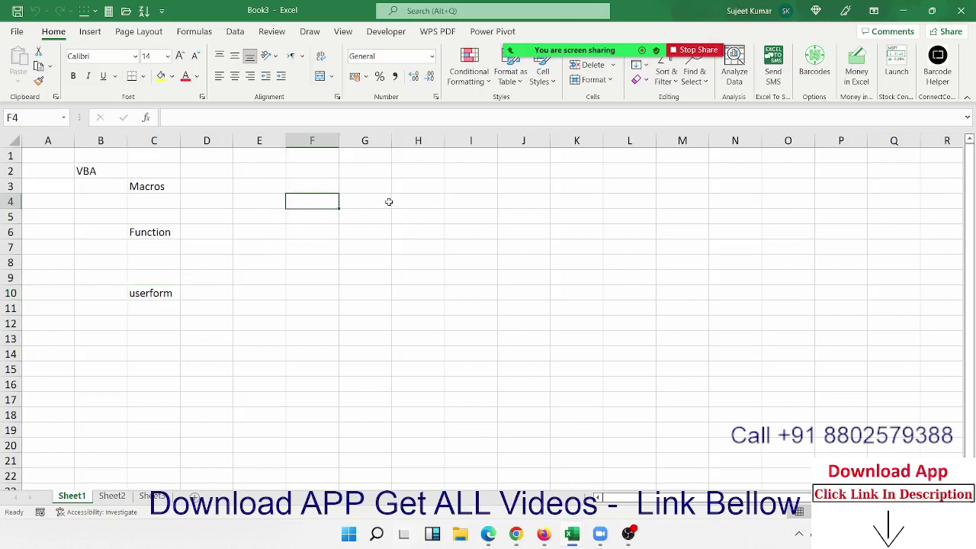
Enter the word "when" in cell F4.
{"action": "type", "text": "when"}
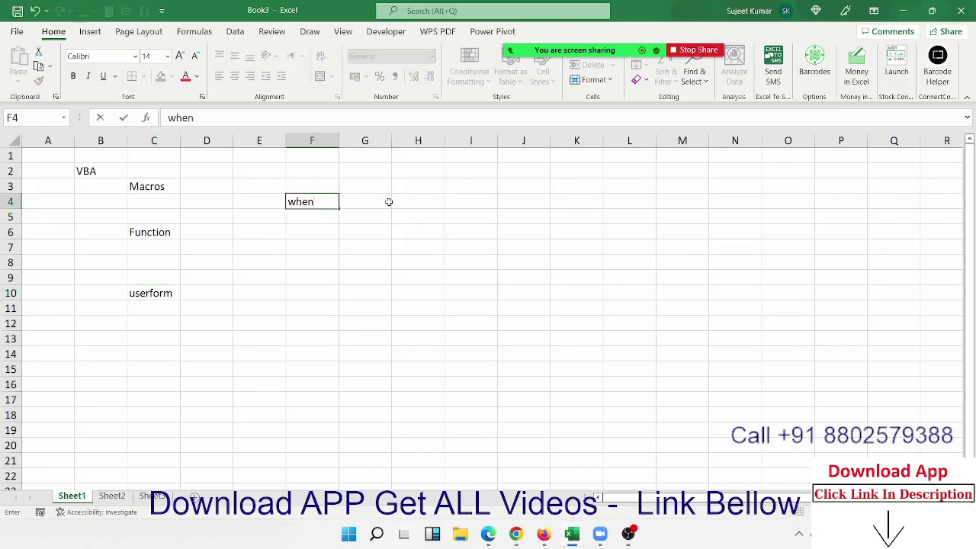
{"action": "key", "text": "Return"}
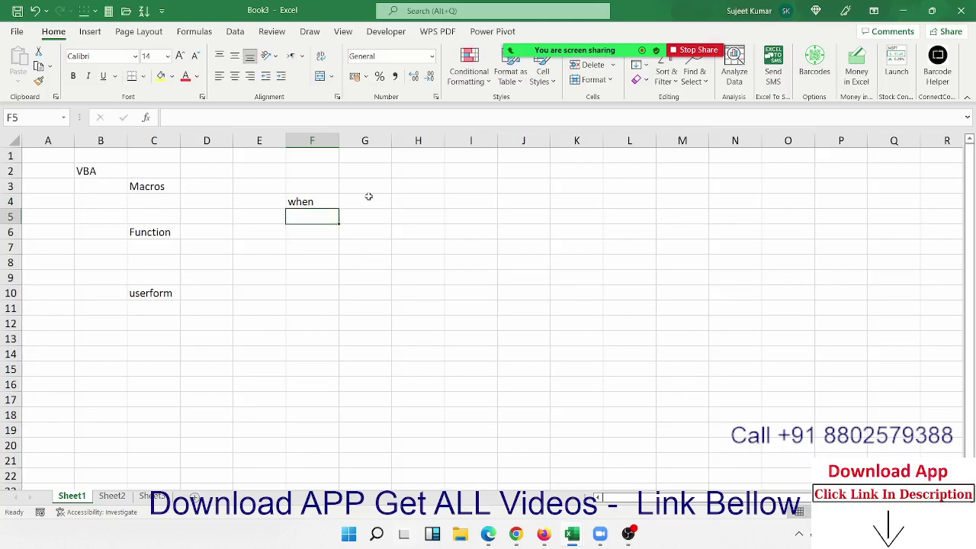
{"action": "left_click", "coordinate": [328, 199]}
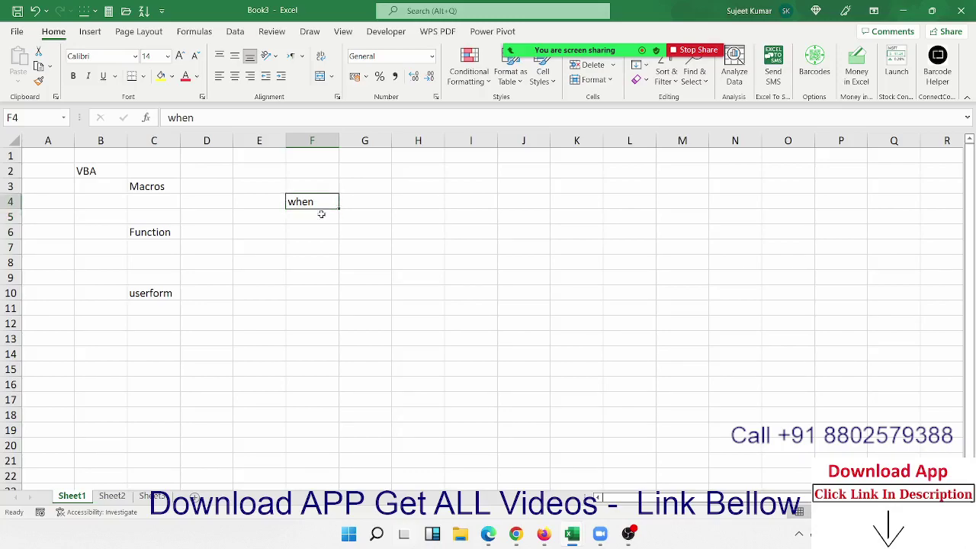
Enter "For" in cell F9 below the note.
{"action": "left_click", "coordinate": [308, 278]}
{"action": "type", "text": "For"}
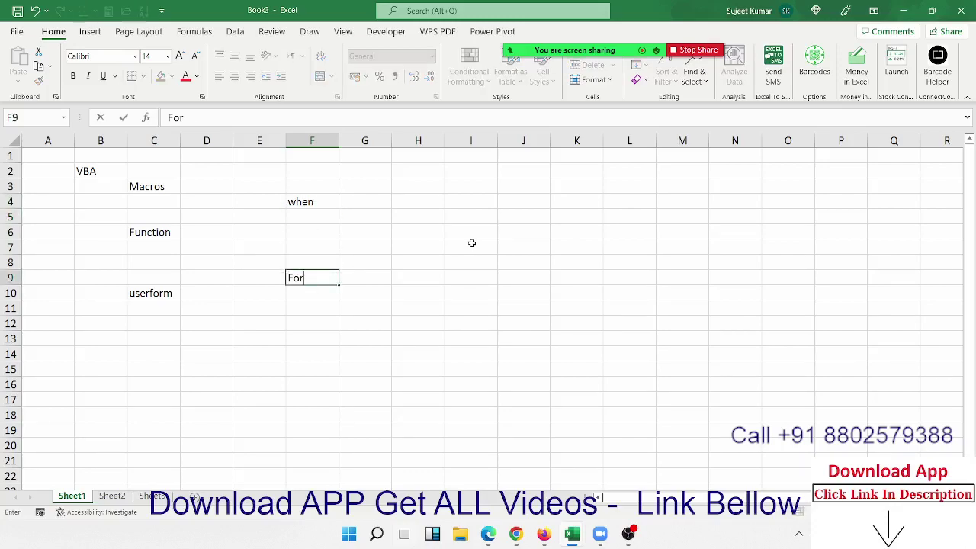
{"action": "left_click", "coordinate": [396, 252]}
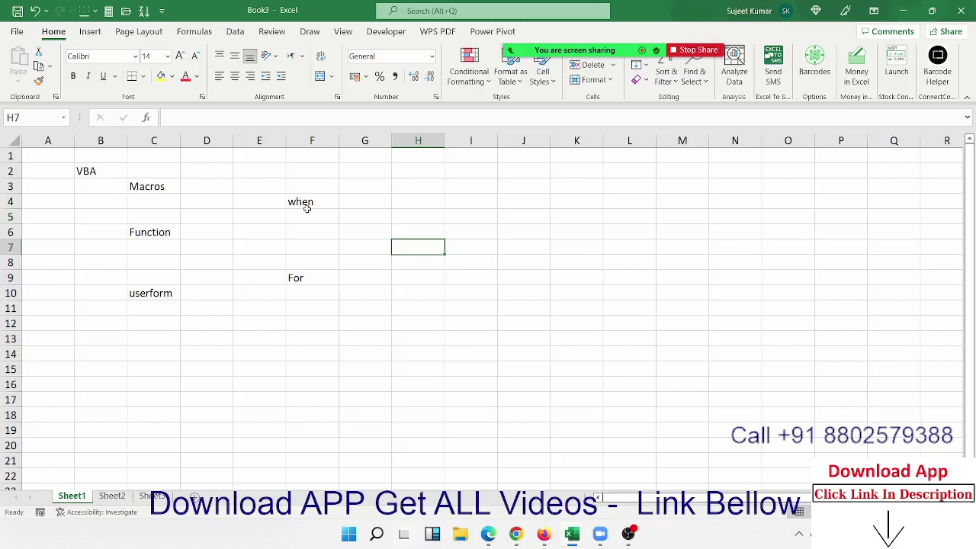
{"action": "left_click", "coordinate": [337, 208]}
{"action": "left_click", "coordinate": [345, 215]}
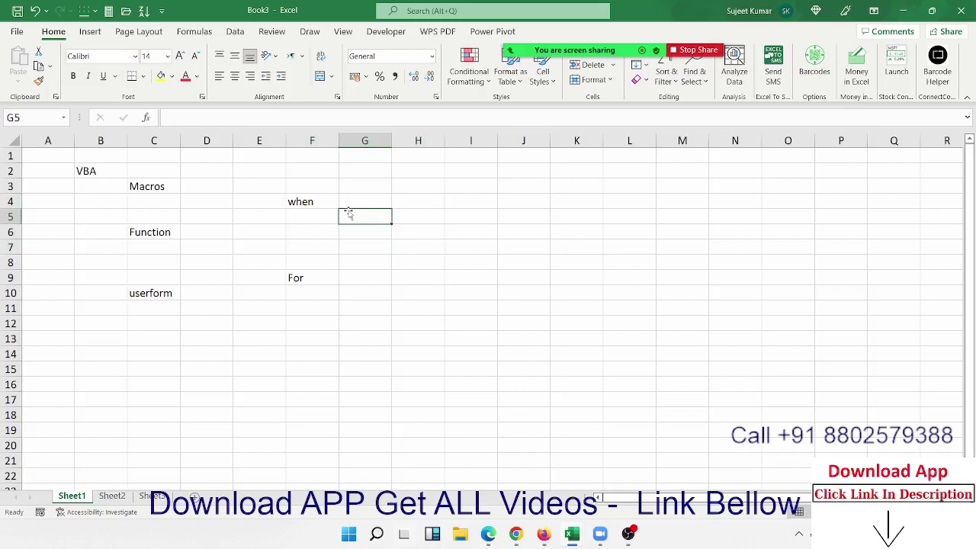
{"action": "mouse_move", "coordinate": [574, 534]}
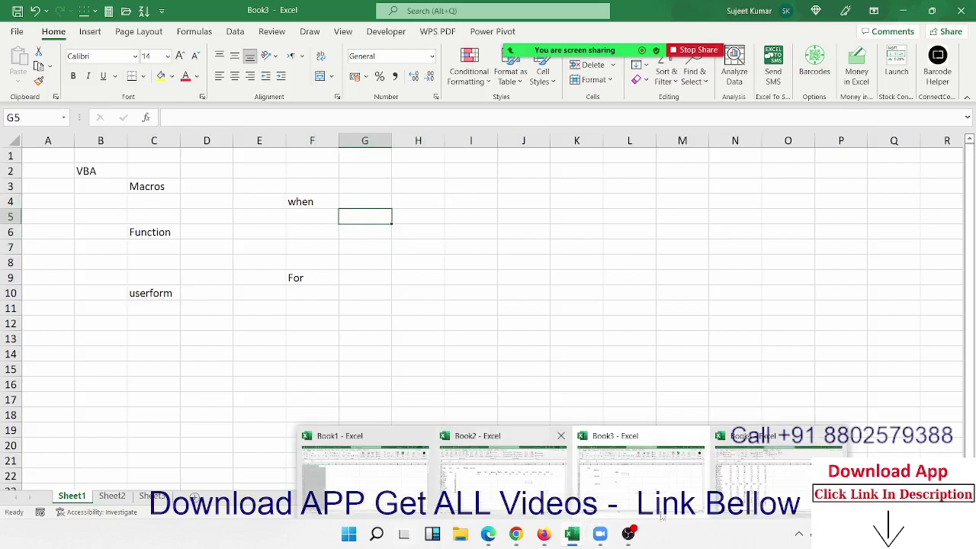
{"action": "left_click", "coordinate": [778, 465]}
{"action": "left_click", "coordinate": [150, 497]}
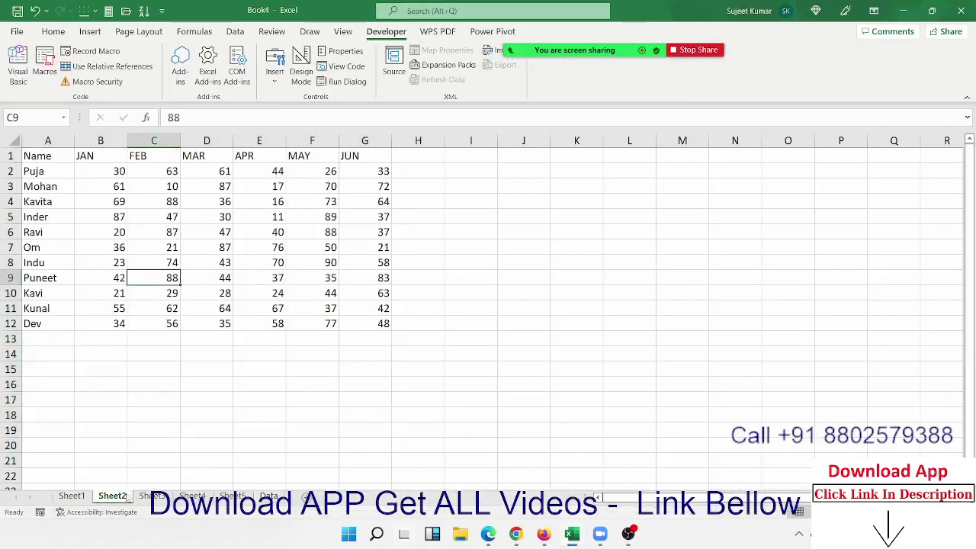
{"action": "left_click", "coordinate": [193, 497]}
{"action": "left_click", "coordinate": [233, 496]}
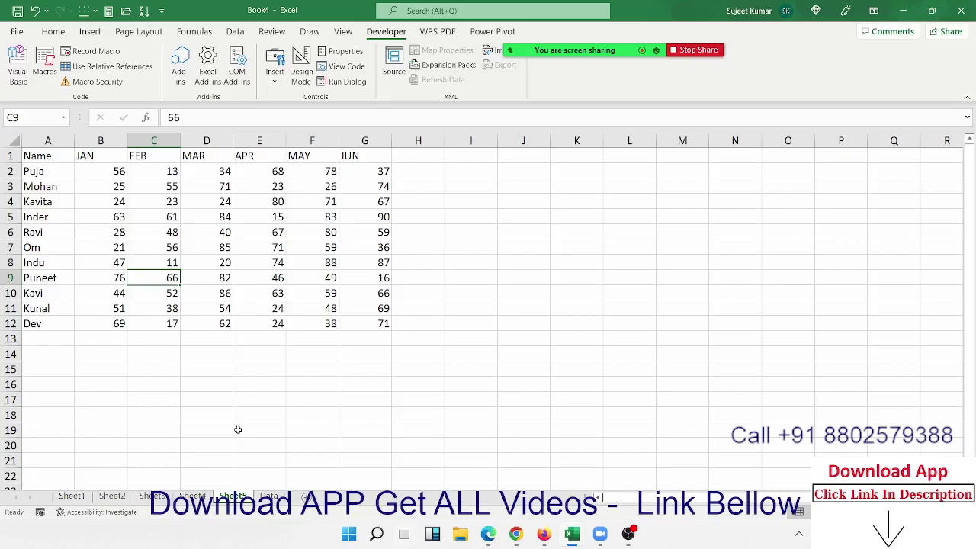
{"action": "left_click", "coordinate": [268, 496]}
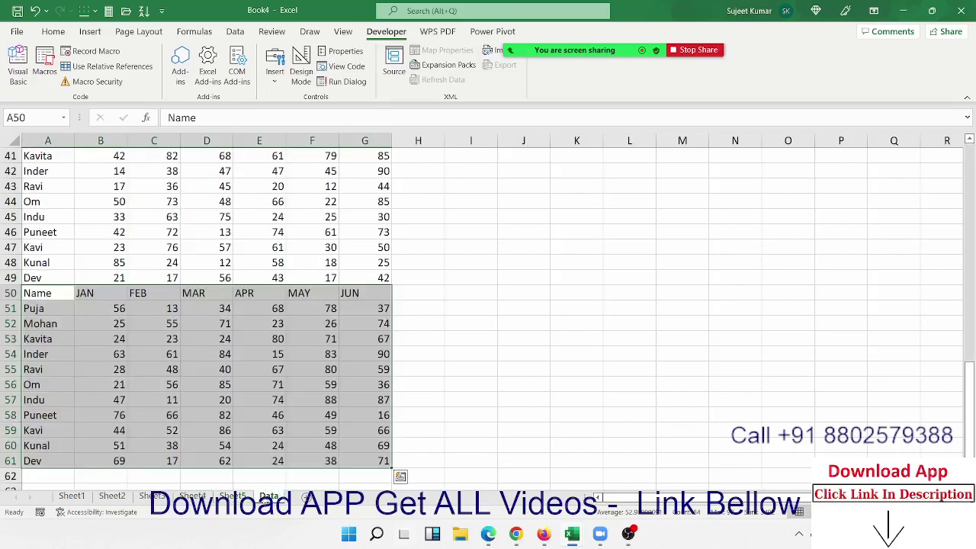
{"action": "left_click", "coordinate": [906, 11]}
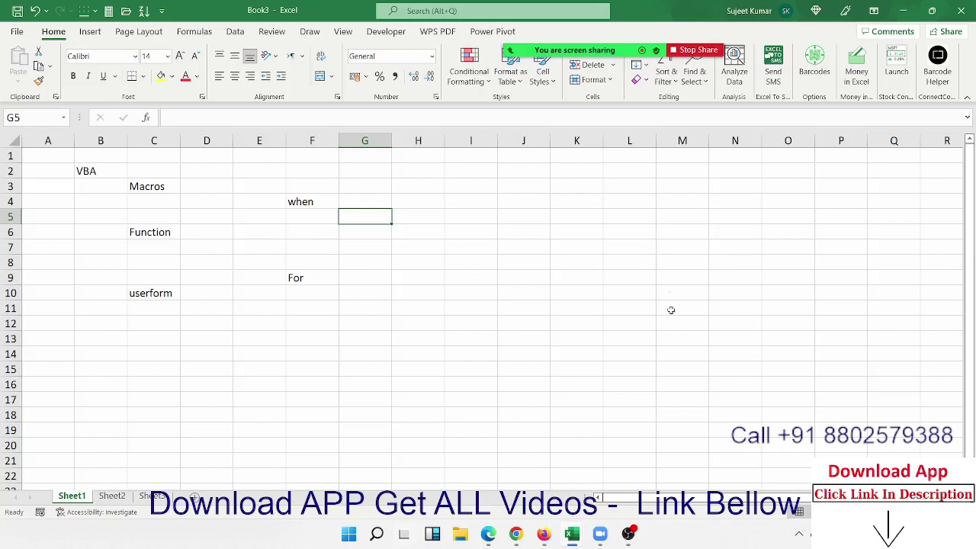
Set the Developer tab's Macro Security to Enable VBA macros and confirm with OK.
{"action": "left_click", "coordinate": [341, 291]}
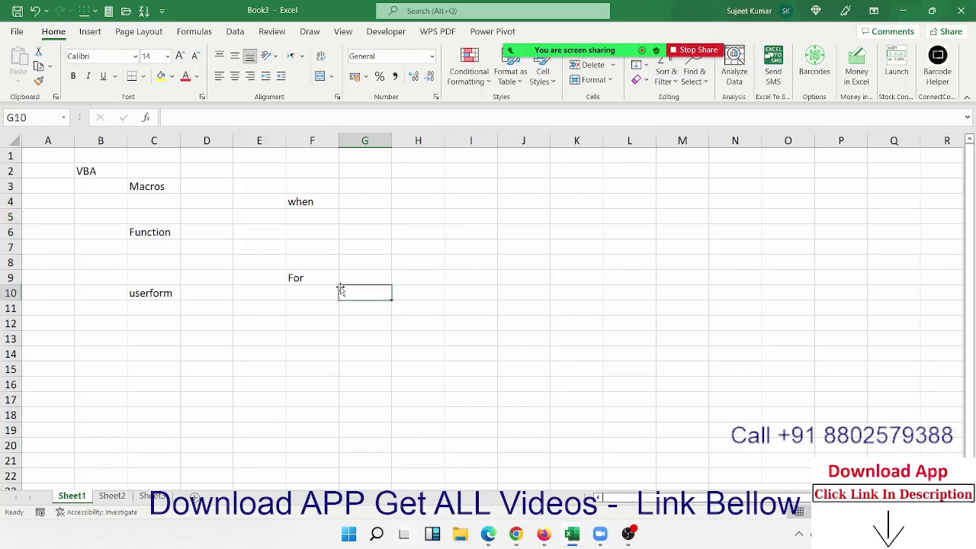
{"action": "left_click", "coordinate": [386, 31]}
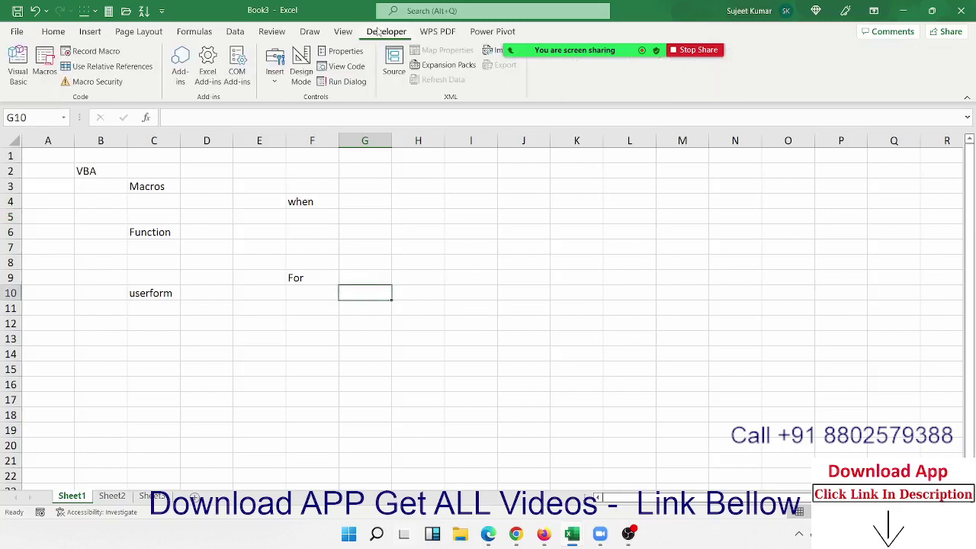
{"action": "left_click", "coordinate": [105, 84]}
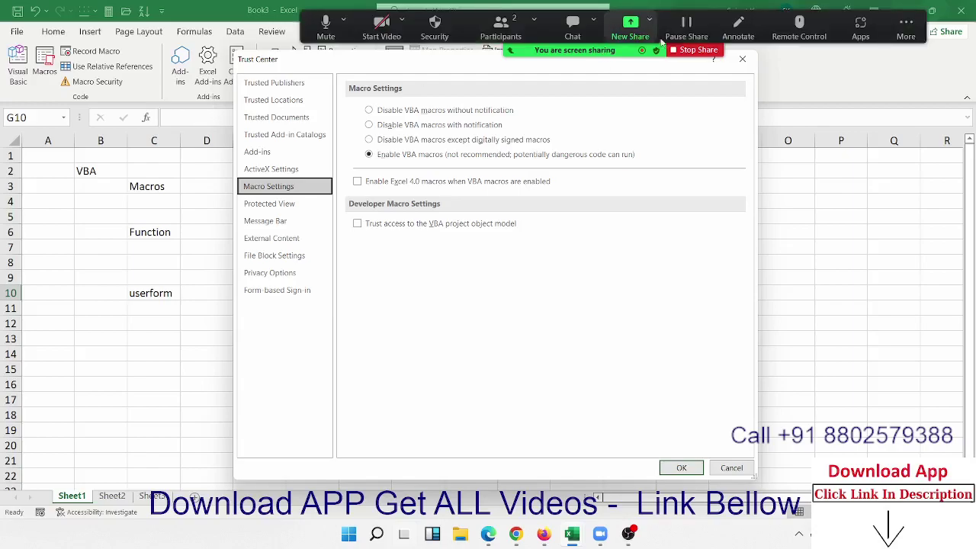
{"action": "left_click", "coordinate": [681, 468]}
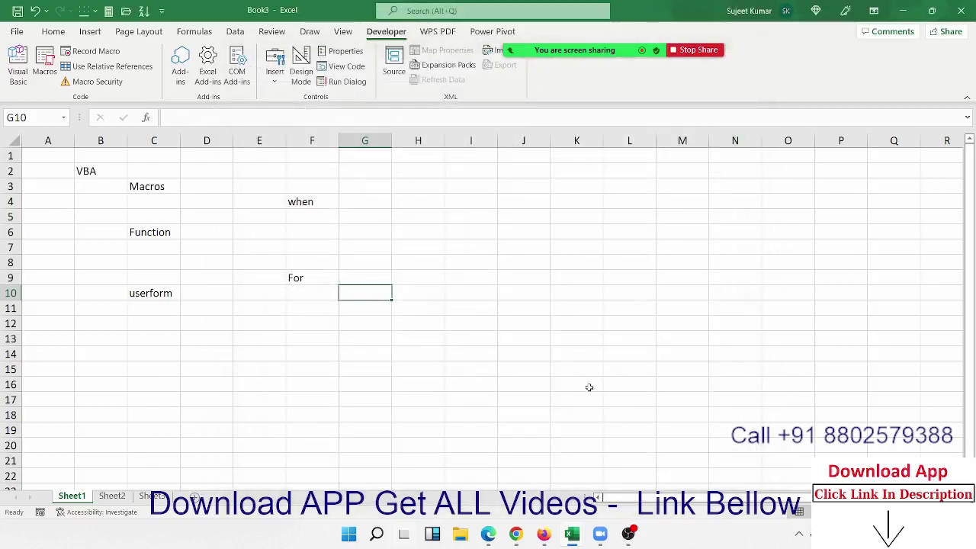
{"action": "mouse_move", "coordinate": [568, 536]}
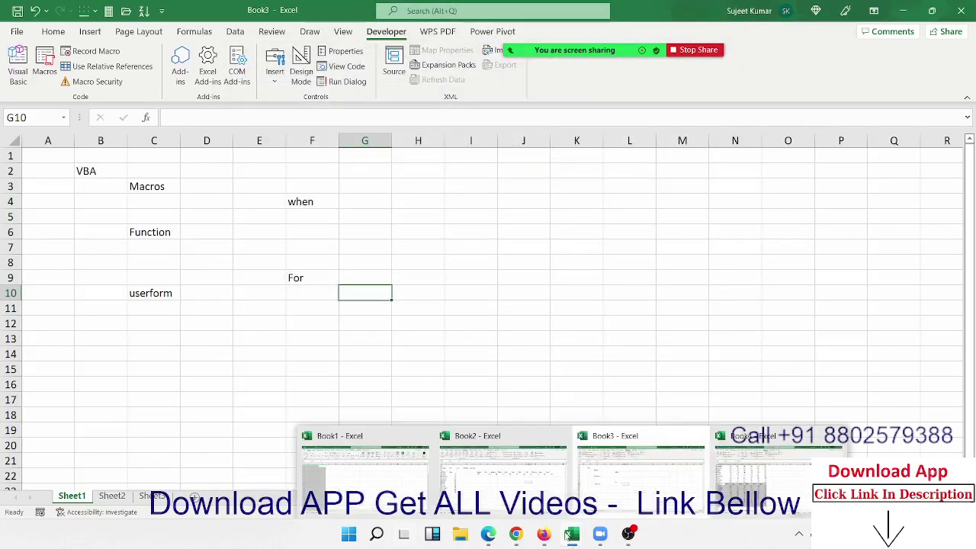
{"action": "left_click", "coordinate": [519, 542]}
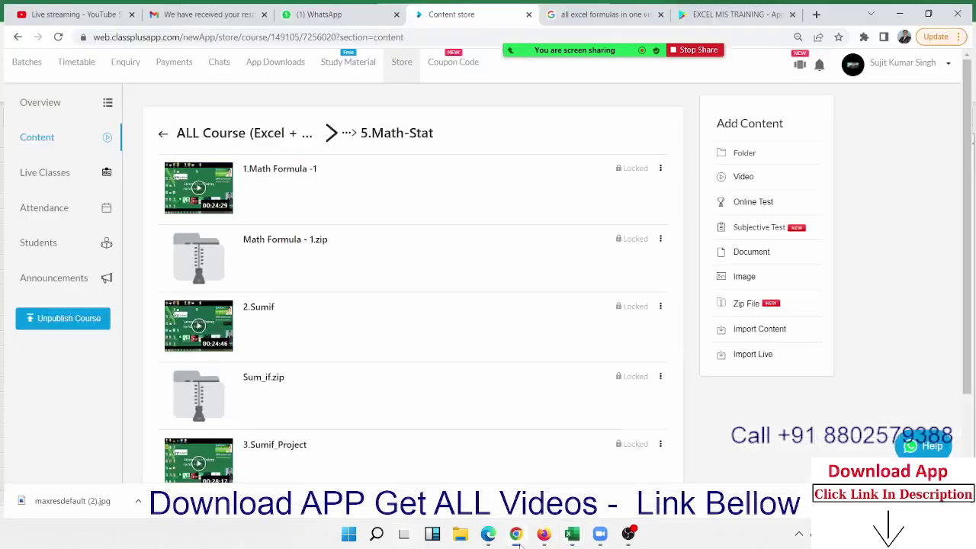
{"action": "left_click", "coordinate": [316, 15]}
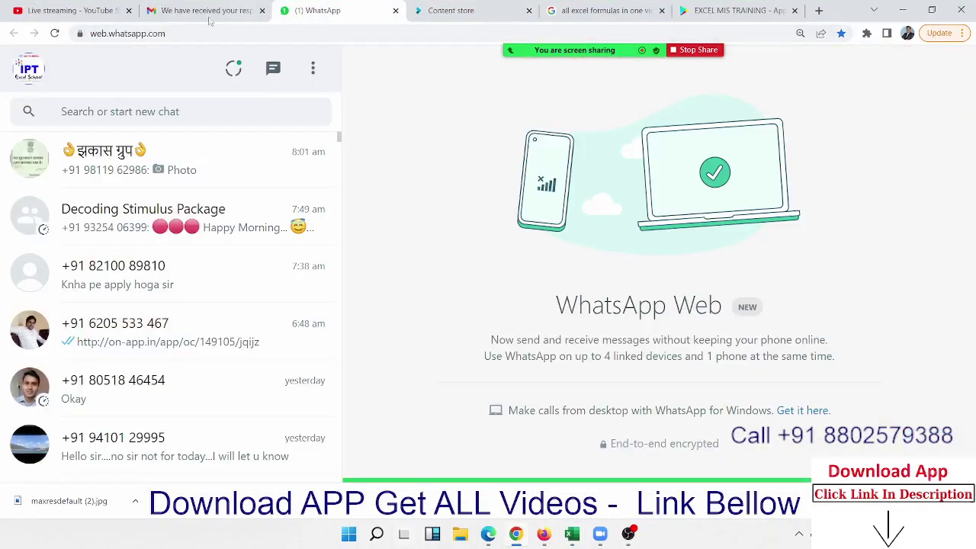
{"action": "left_click", "coordinate": [161, 15]}
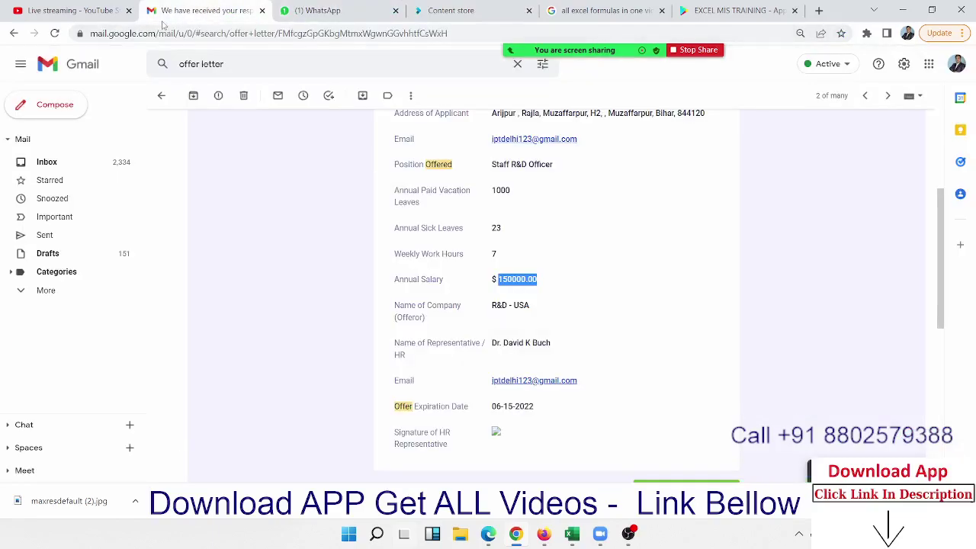
{"action": "left_click", "coordinate": [47, 163]}
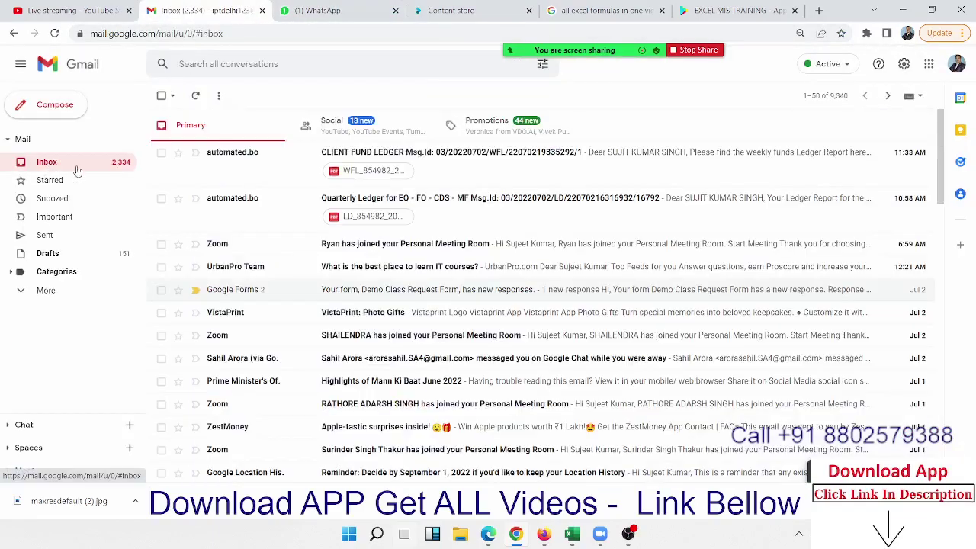
{"action": "scroll", "coordinate": [356, 337], "scroll_direction": "down", "scroll_amount": 5}
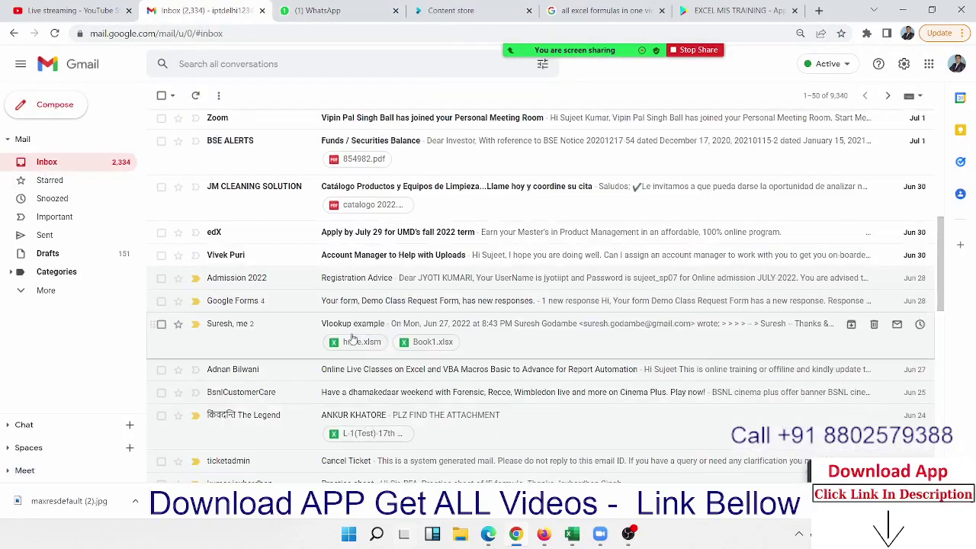
{"action": "left_click", "coordinate": [355, 341]}
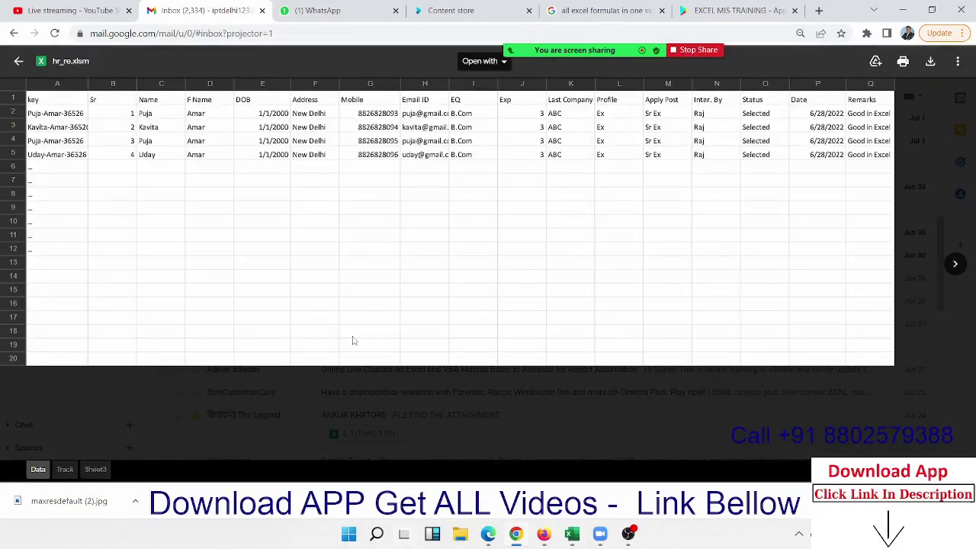
{"action": "left_click", "coordinate": [19, 60]}
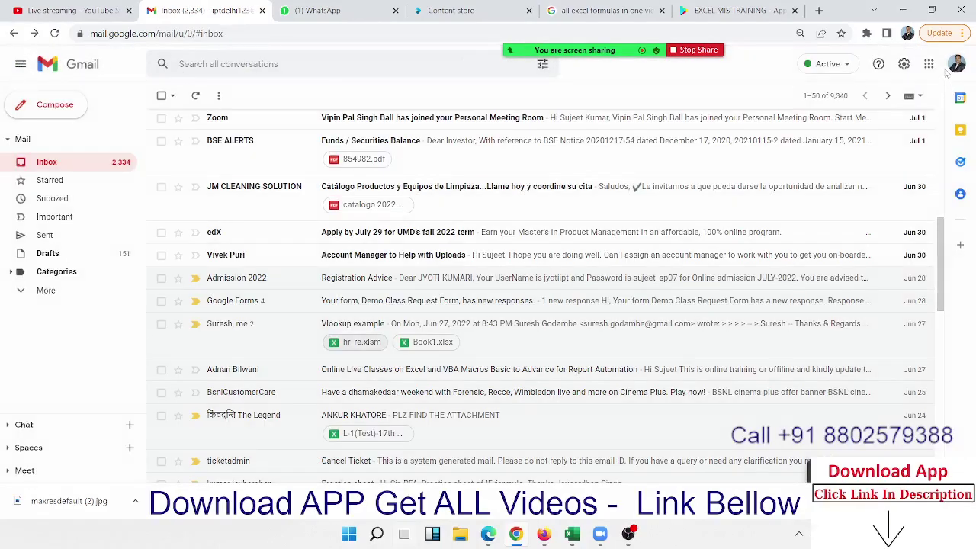
{"action": "left_click", "coordinate": [902, 16]}
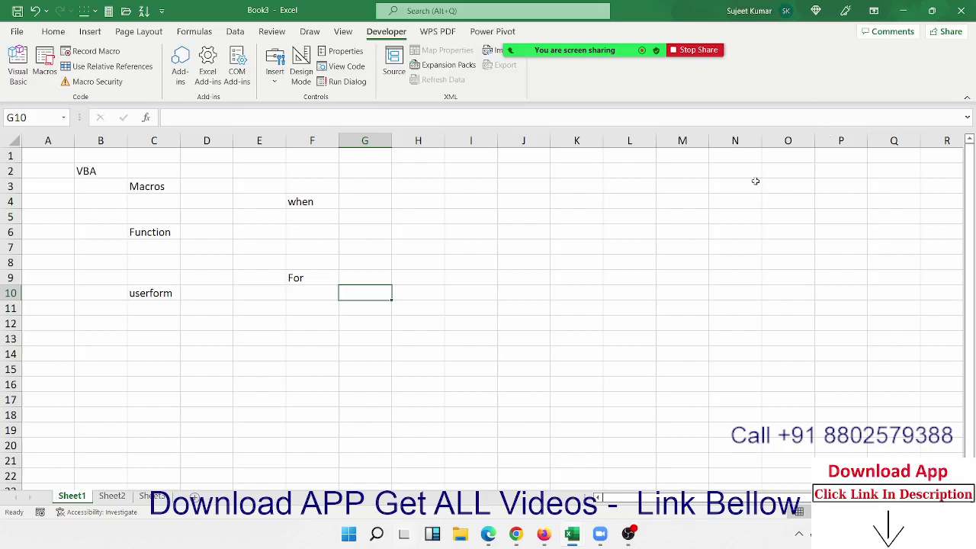
{"action": "left_click", "coordinate": [433, 244]}
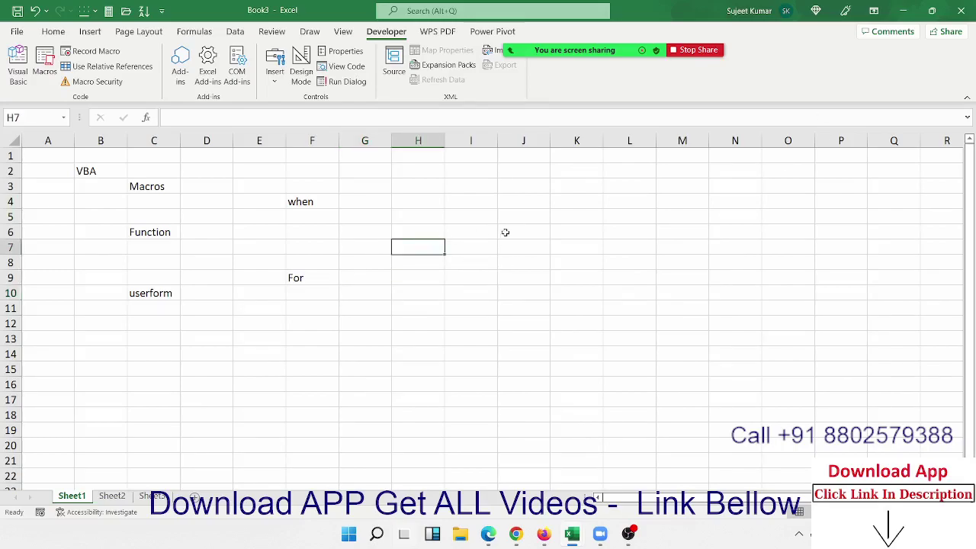
{"action": "left_click", "coordinate": [52, 32]}
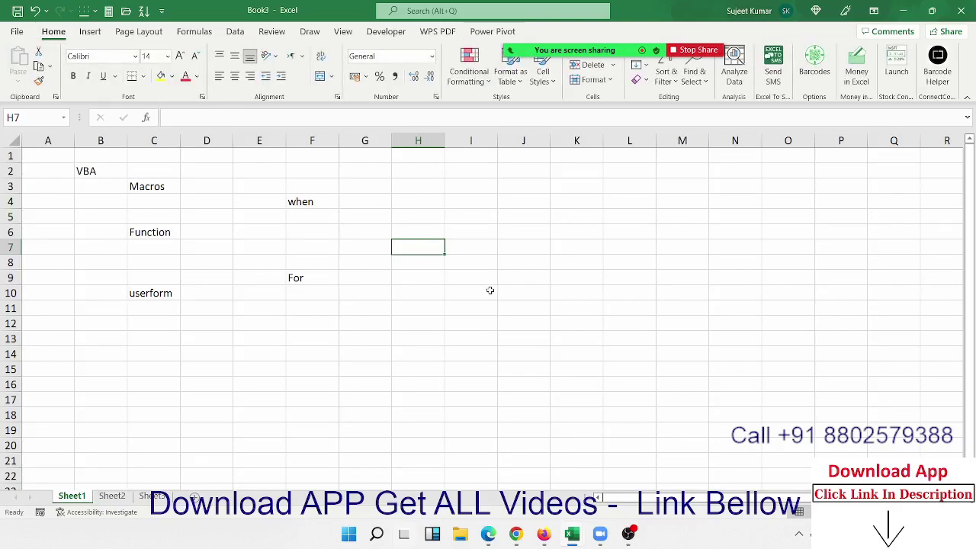
Open Record Macro from the View tab's Macros dropdown, with default name Macro1 in This Workbook.
{"action": "left_click", "coordinate": [343, 32]}
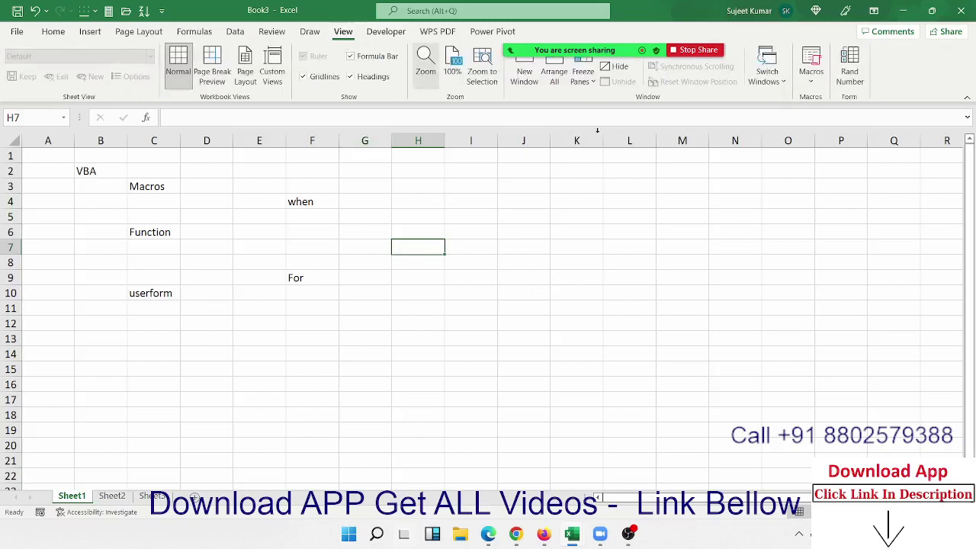
{"action": "left_click", "coordinate": [810, 84]}
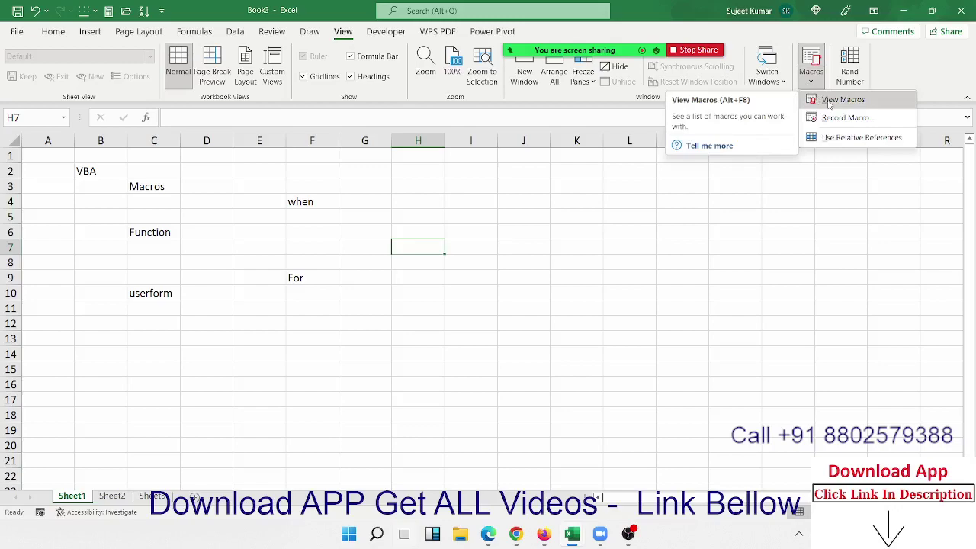
{"action": "left_click", "coordinate": [566, 260]}
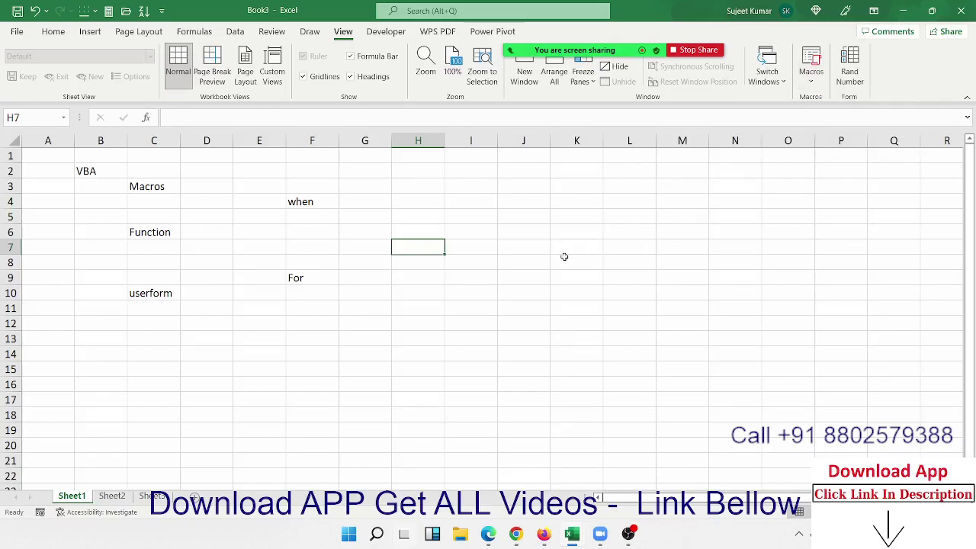
{"action": "left_click", "coordinate": [144, 188]}
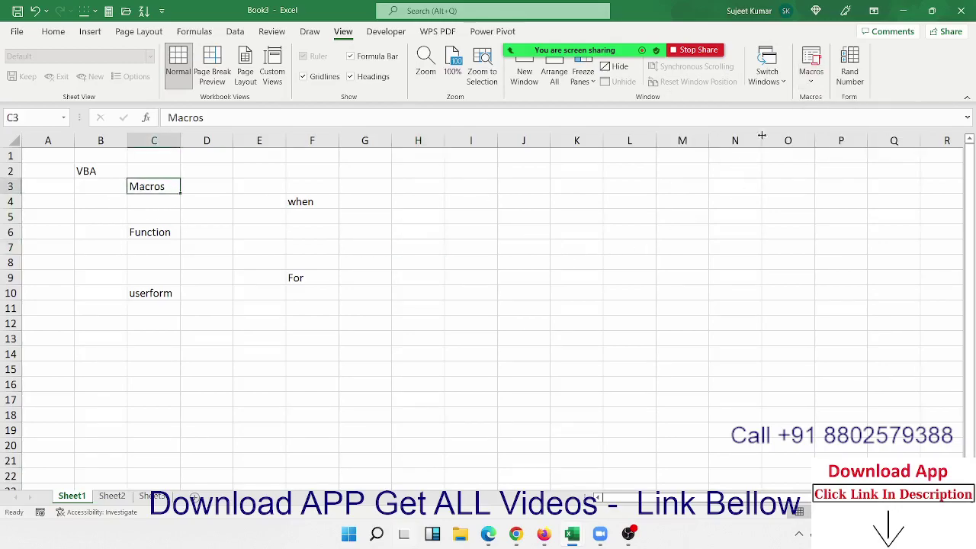
{"action": "left_click", "coordinate": [811, 81]}
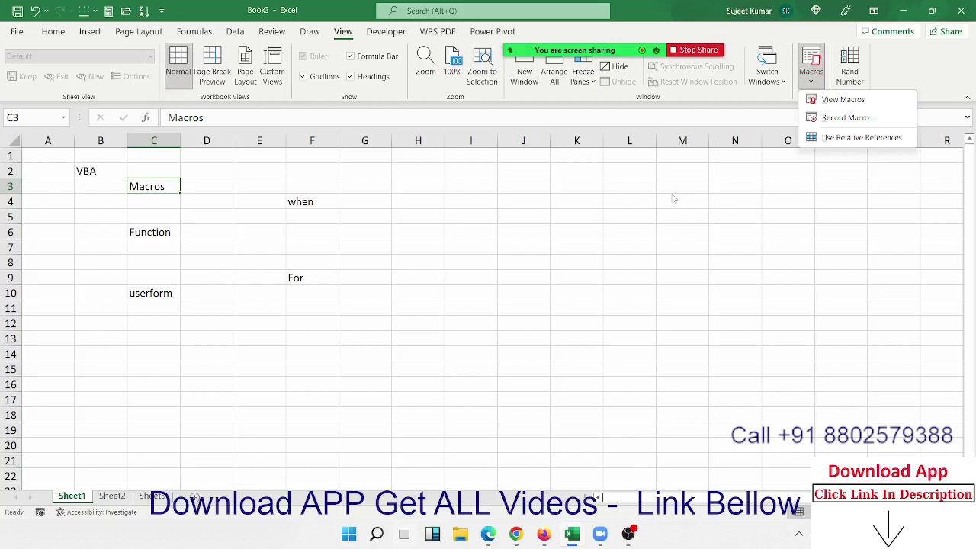
{"action": "left_click", "coordinate": [534, 256]}
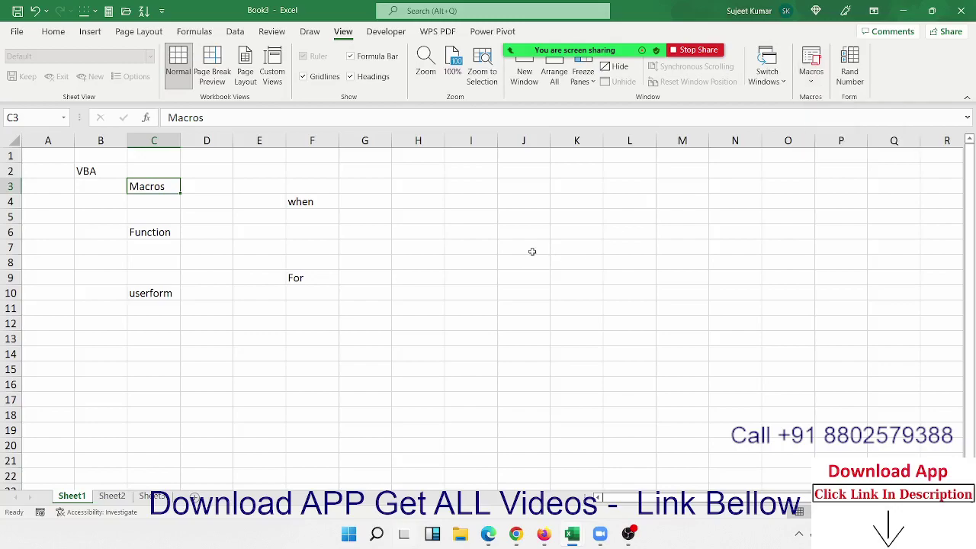
{"action": "left_click", "coordinate": [811, 73]}
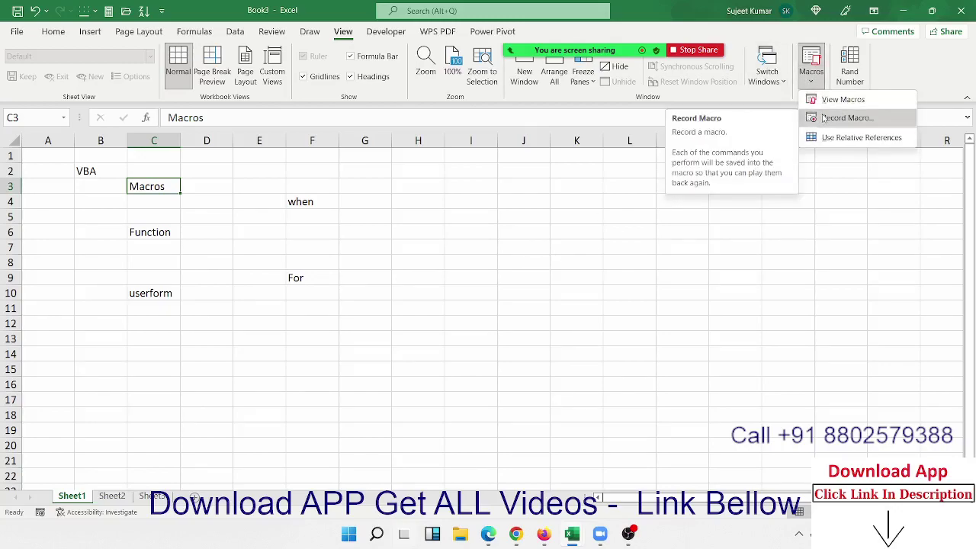
{"action": "left_click", "coordinate": [824, 117]}
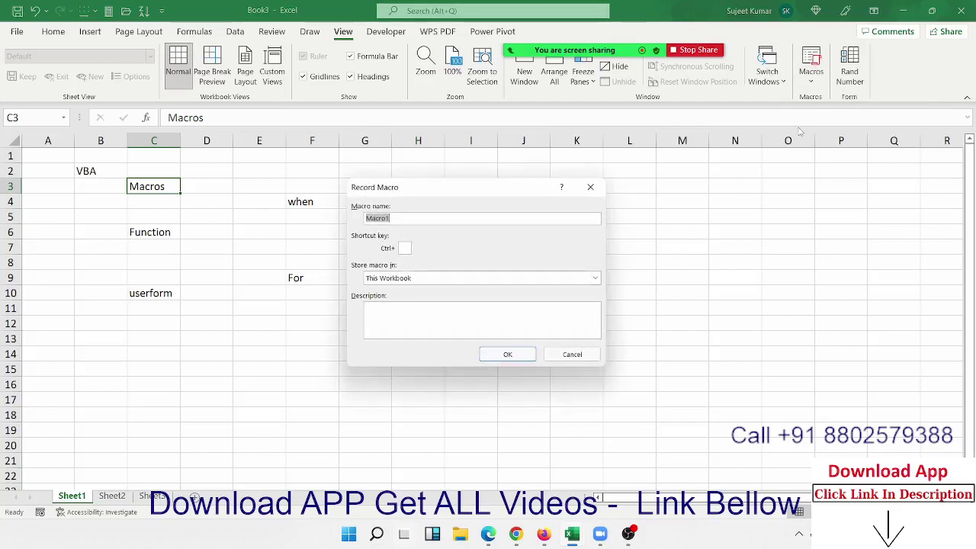
Record Macro1 entering "Om" into cell K1, then open the Macros dropdown.
{"action": "left_click", "coordinate": [523, 355]}
{"action": "left_click", "coordinate": [579, 156]}
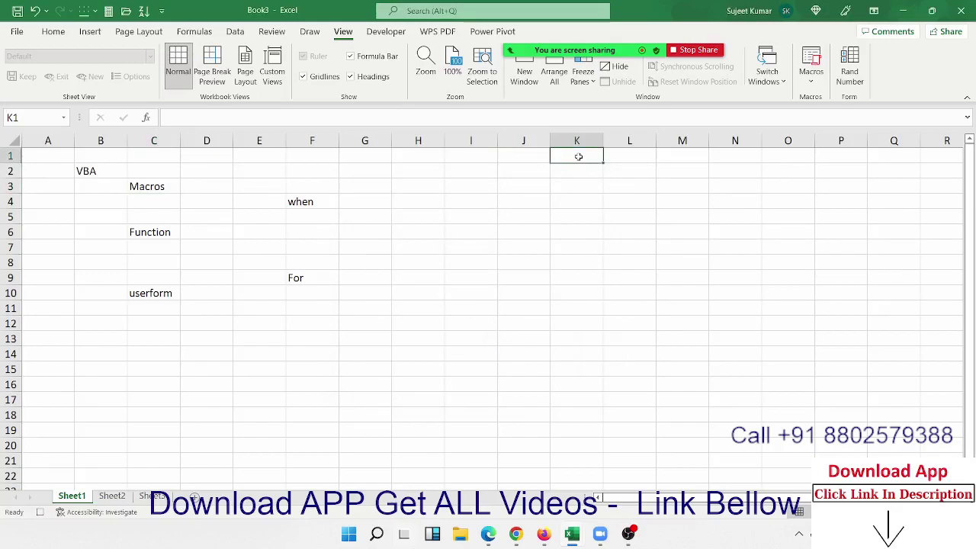
{"action": "type", "text": "Om"}
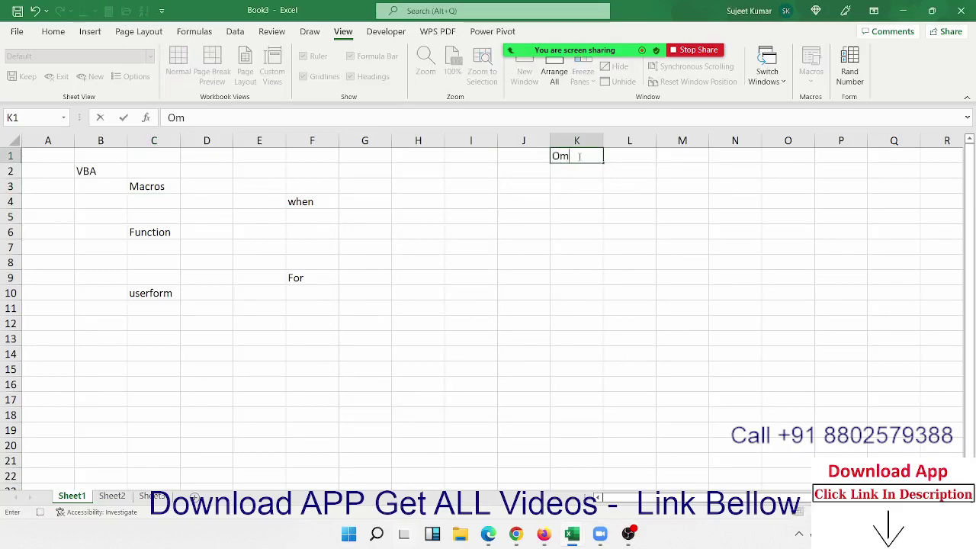
{"action": "key", "text": "Return"}
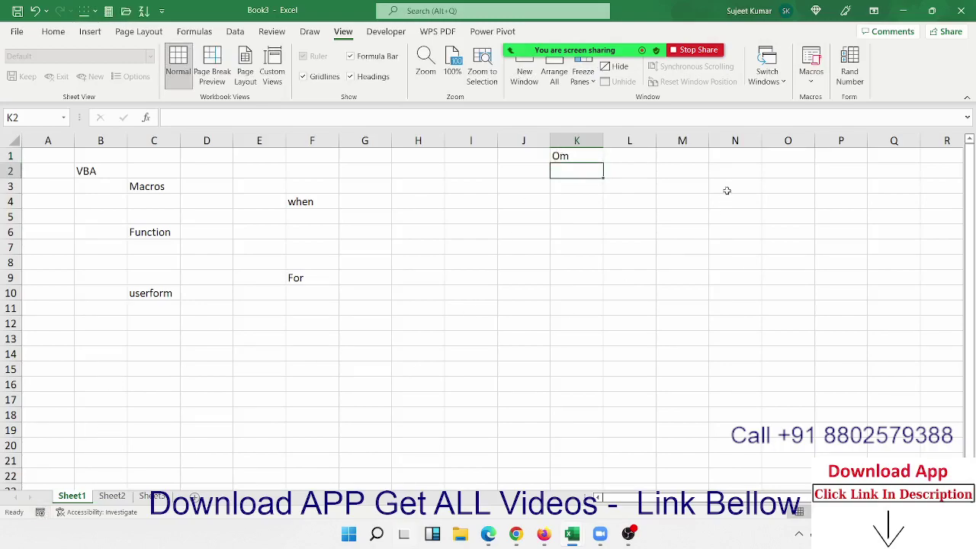
{"action": "left_click", "coordinate": [812, 79]}
Open Macro1's recorded code in the VBA editor from the macro list.
{"action": "left_click", "coordinate": [827, 106]}
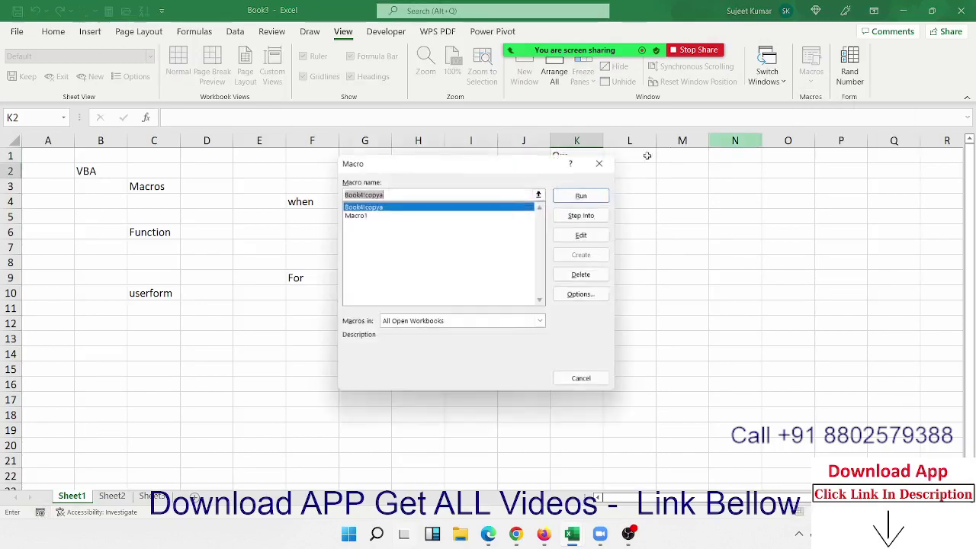
{"action": "left_click", "coordinate": [374, 216]}
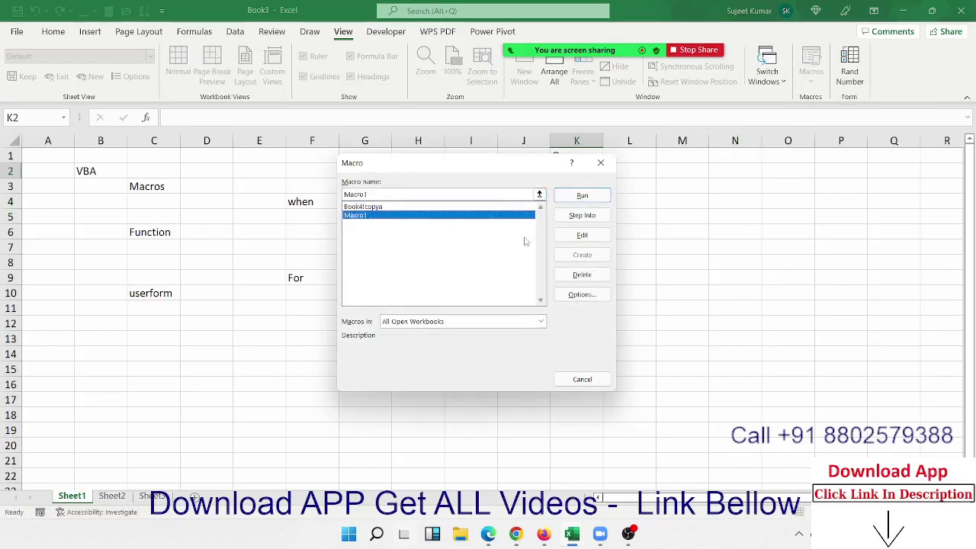
{"action": "left_click", "coordinate": [606, 237]}
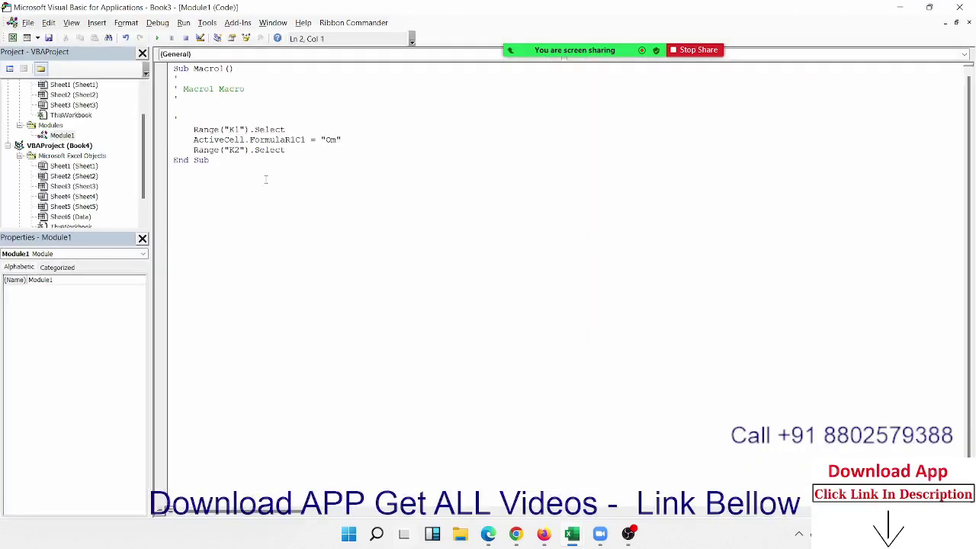
{"action": "mouse_move", "coordinate": [292, 157]}
{"action": "left_mouse_down"}
{"action": "mouse_move", "coordinate": [206, 129]}
{"action": "mouse_move", "coordinate": [176, 74]}
{"action": "left_mouse_up"}
{"action": "left_click", "coordinate": [228, 157]}
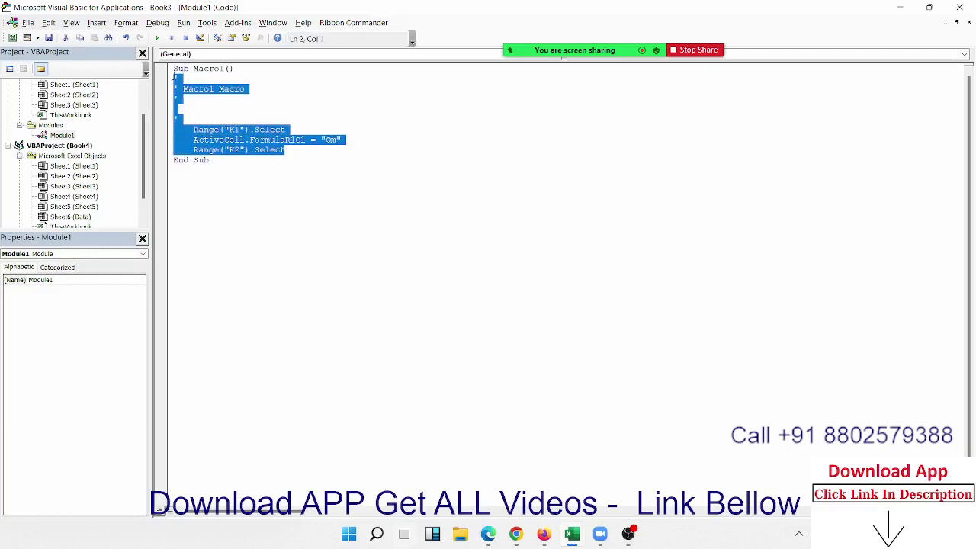
Write a new Sub rr() with Range("K1").Value = "Om" below Macro1 and compare both.
{"action": "left_click", "coordinate": [217, 208]}
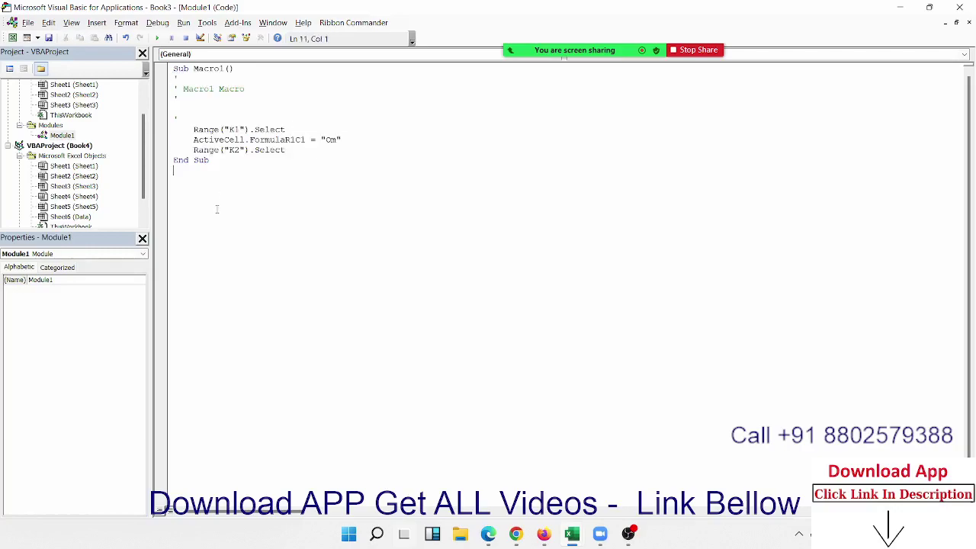
{"action": "key", "text": "Return"}
{"action": "type", "text": "sub"}
{"action": "type", "text": "rr()"}
{"action": "key", "text": "Return"}
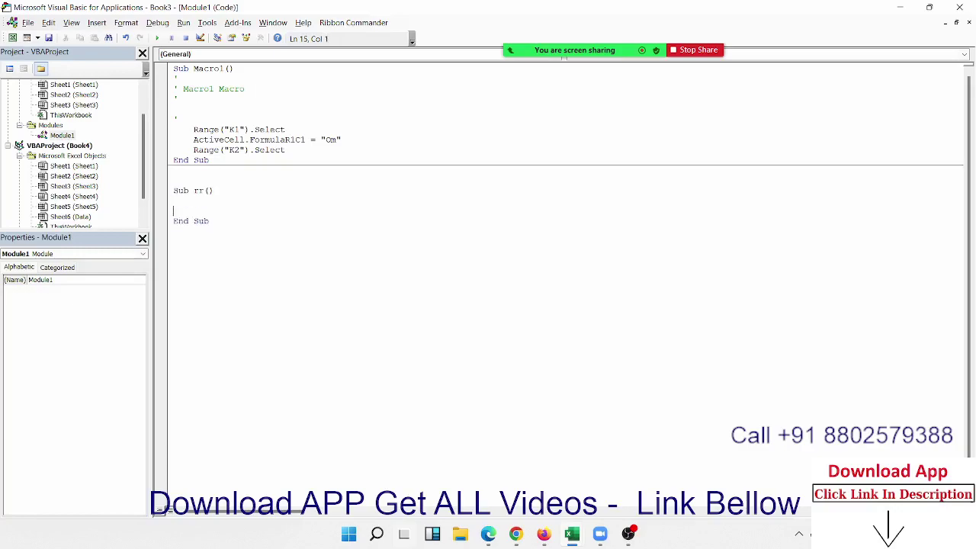
{"action": "type", "text": "range("}
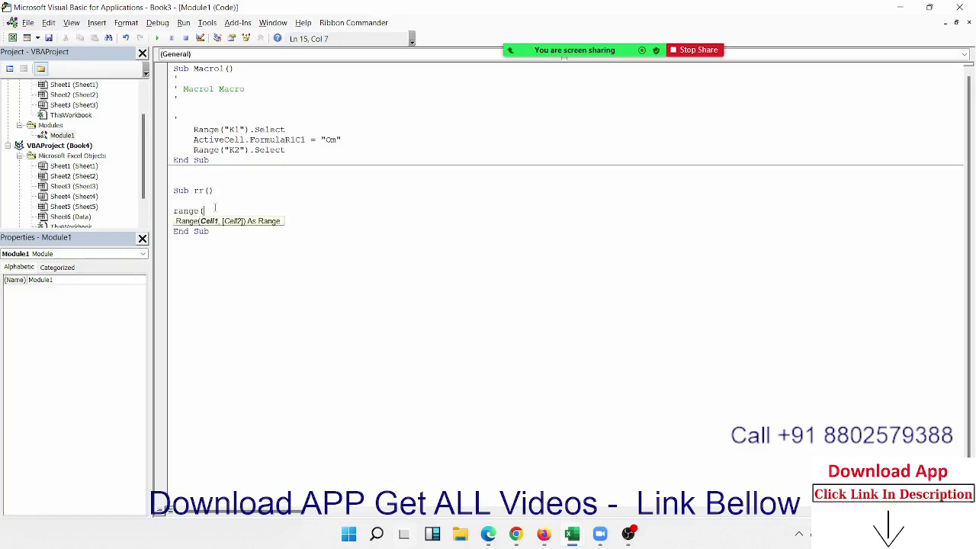
{"action": "type", "text": "\"K1"}
{"action": "type", "text": "\").va"}
{"action": "key", "text": "Tab"}
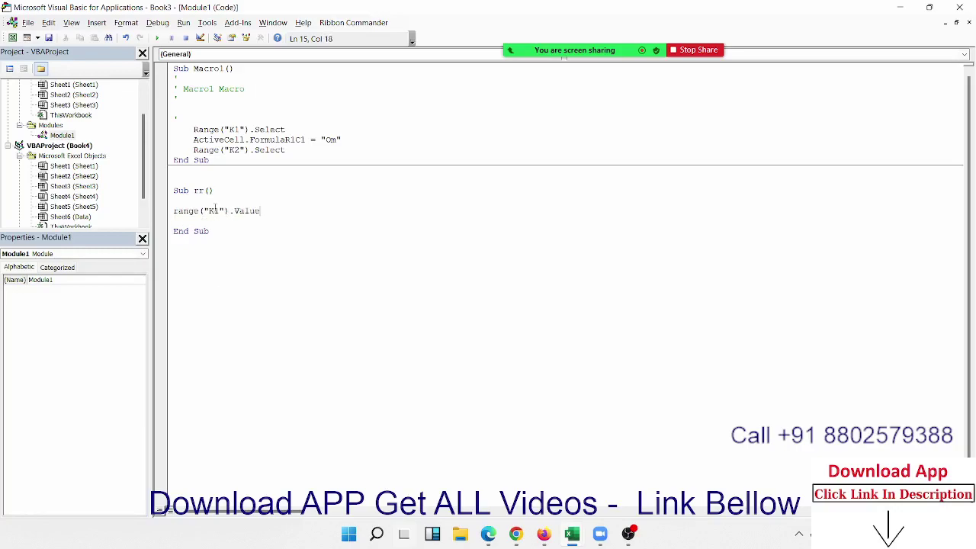
{"action": "type", "text": "=\"O"}
{"action": "type", "text": "m"}
{"action": "type", "text": "\""}
{"action": "type", "text": "\""}
{"action": "left_click", "coordinate": [223, 261]}
{"action": "left_click_drag", "start_coordinate": [313, 156], "coordinate": [180, 119]}
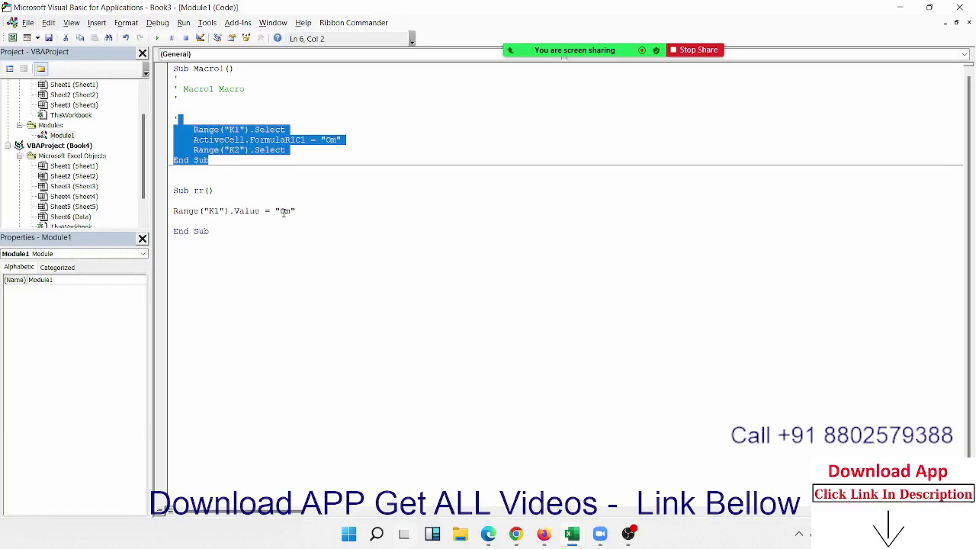
{"action": "left_click_drag", "start_coordinate": [295, 211], "coordinate": [179, 210]}
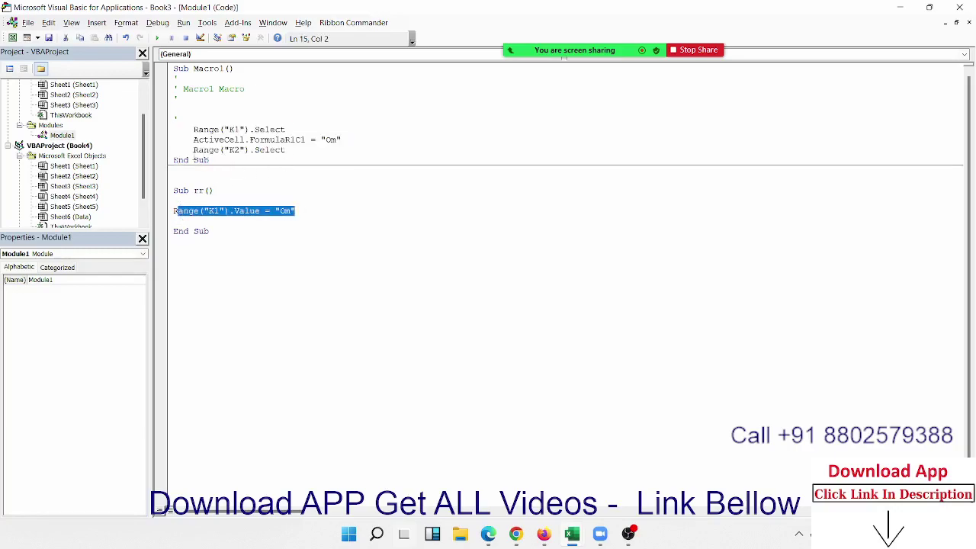
{"action": "left_click", "coordinate": [297, 151]}
Add two blank lines in Macro1, compare it with Sub rr, and minimize the VBA editor.
{"action": "key", "text": "Return"}
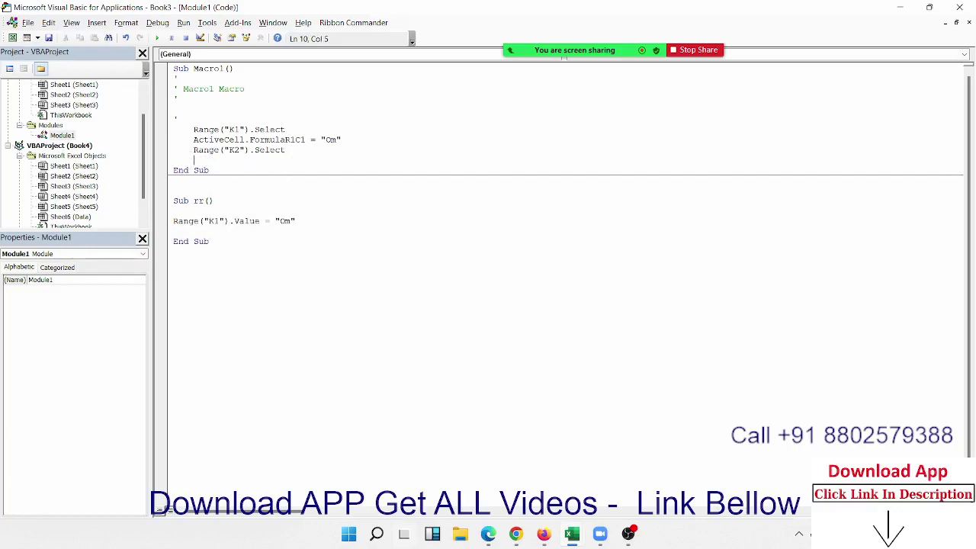
{"action": "key", "text": "Return"}
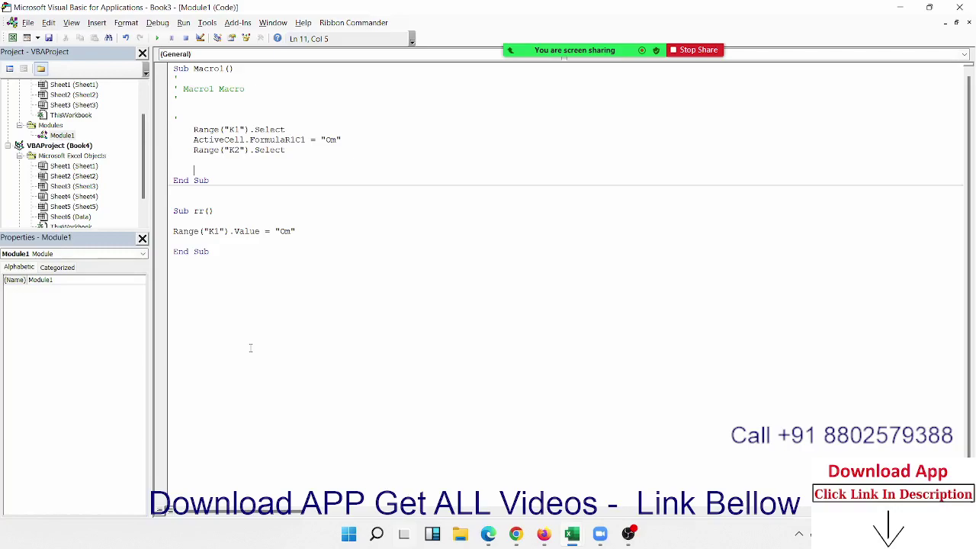
{"action": "mouse_move", "coordinate": [215, 183]}
{"action": "left_mouse_down"}
{"action": "mouse_move", "coordinate": [173, 69]}
{"action": "mouse_move", "coordinate": [169, 81]}
{"action": "left_mouse_up"}
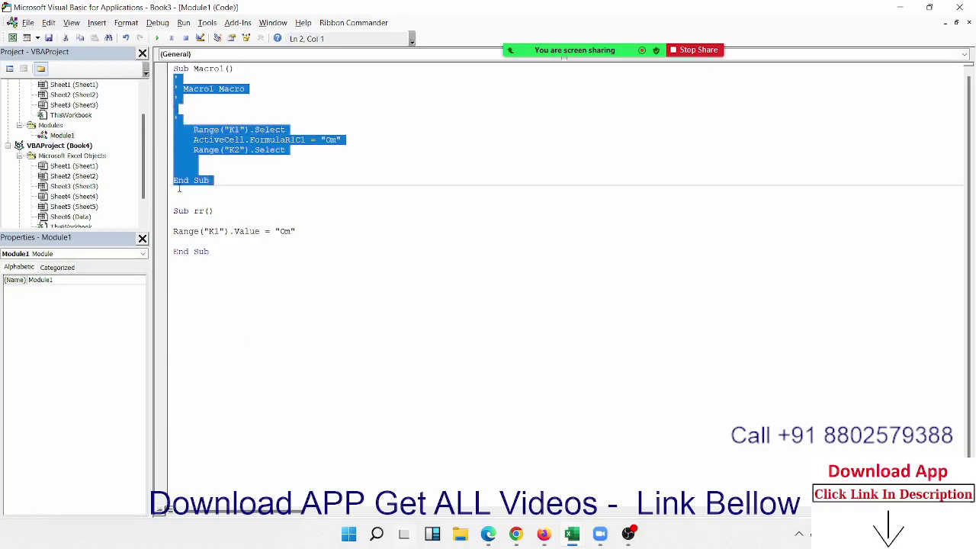
{"action": "mouse_move", "coordinate": [179, 187]}
{"action": "left_mouse_down"}
{"action": "mouse_move", "coordinate": [196, 137]}
{"action": "mouse_move", "coordinate": [174, 67]}
{"action": "left_mouse_up"}
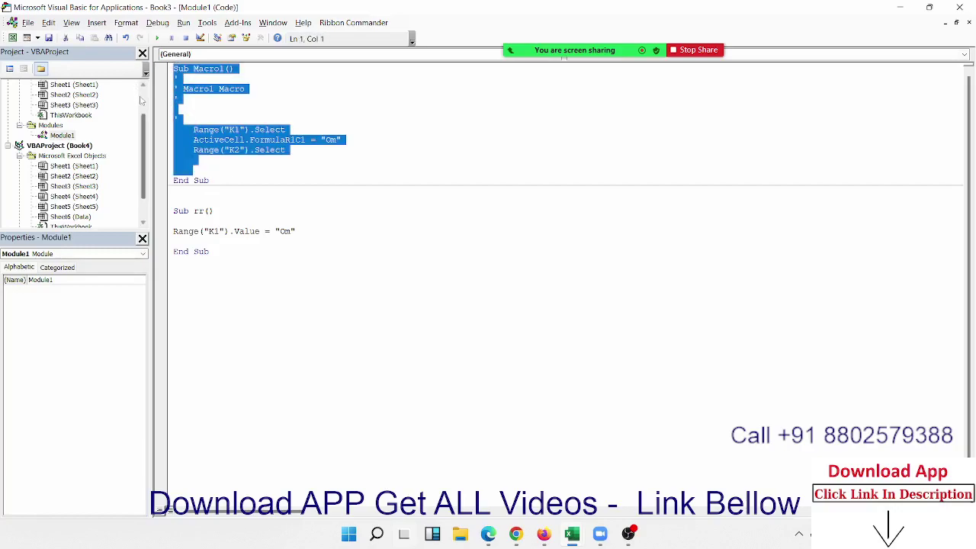
{"action": "left_click", "coordinate": [206, 231]}
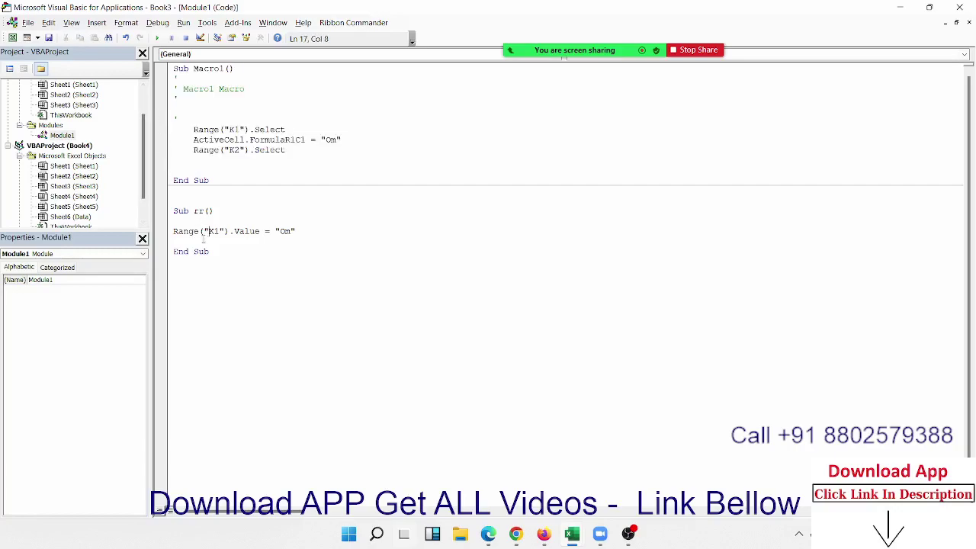
{"action": "left_click", "coordinate": [171, 231]}
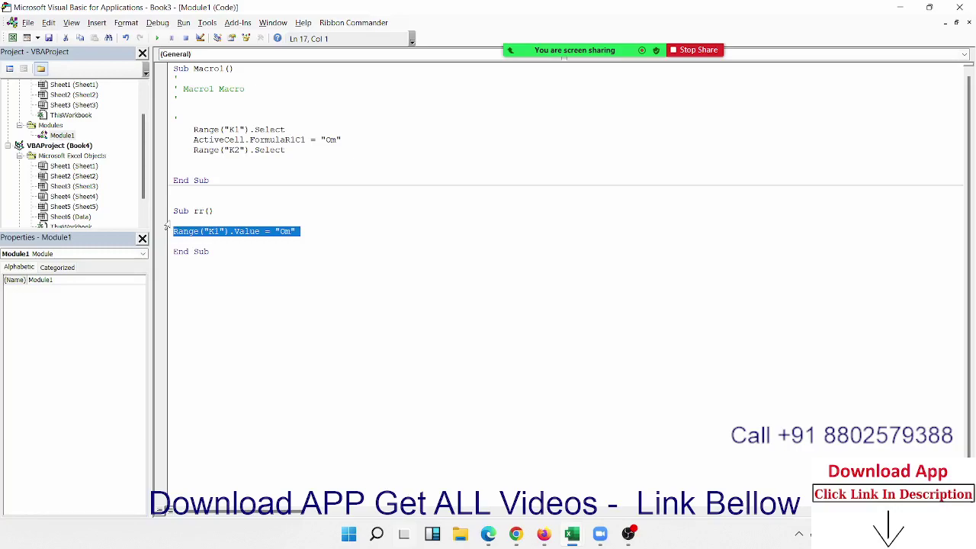
{"action": "left_click", "coordinate": [901, 10]}
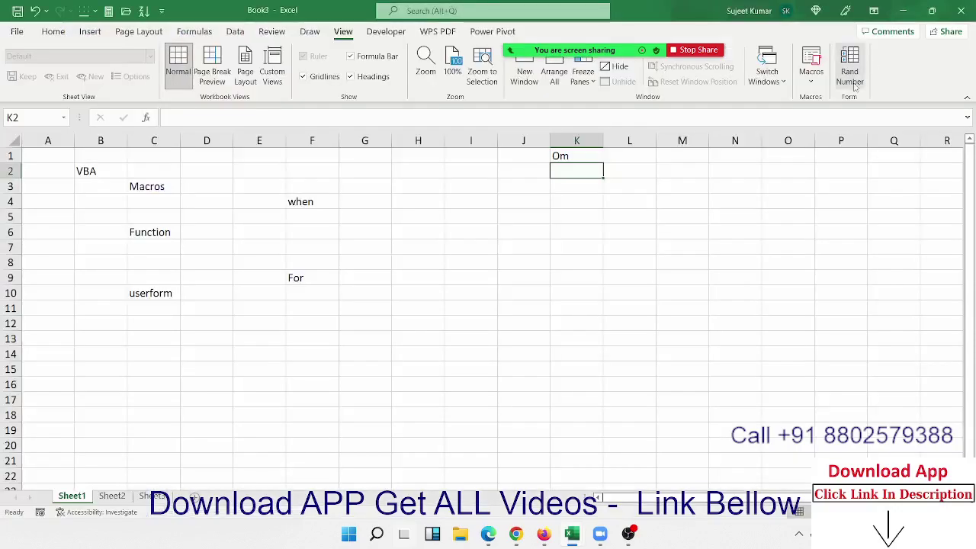
In Book3, select M2, then open the Macros dropdown and dismiss it without choosing anything.
{"action": "left_click", "coordinate": [699, 171]}
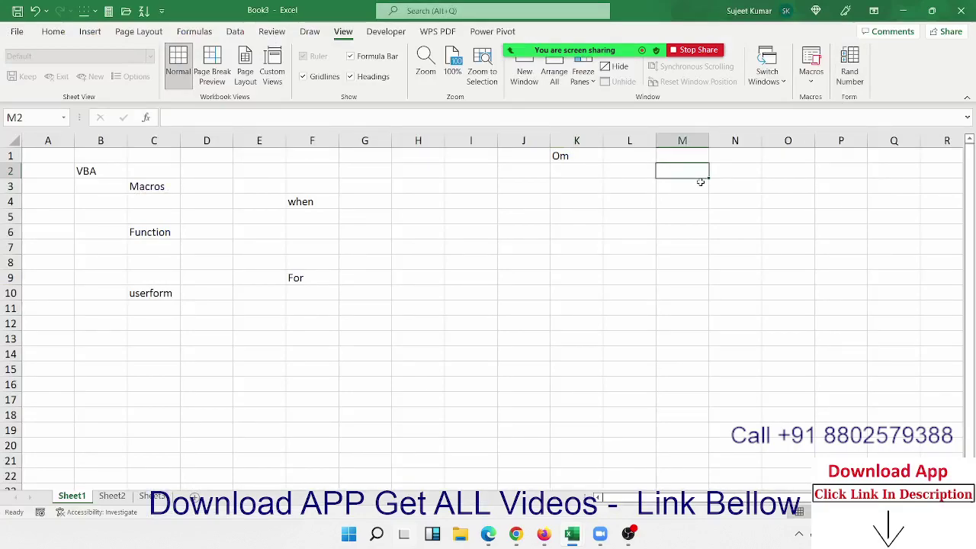
{"action": "left_click", "coordinate": [811, 76]}
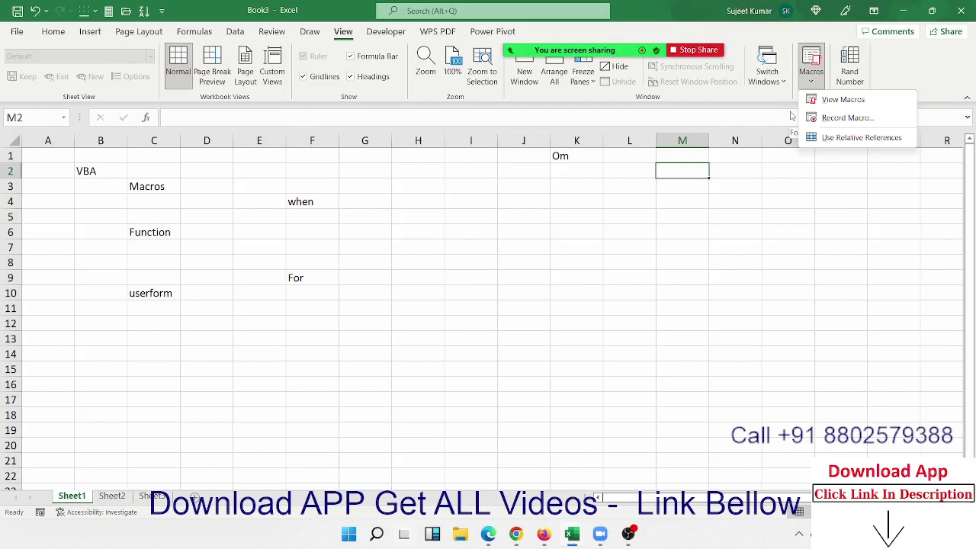
{"action": "key", "text": "Escape"}
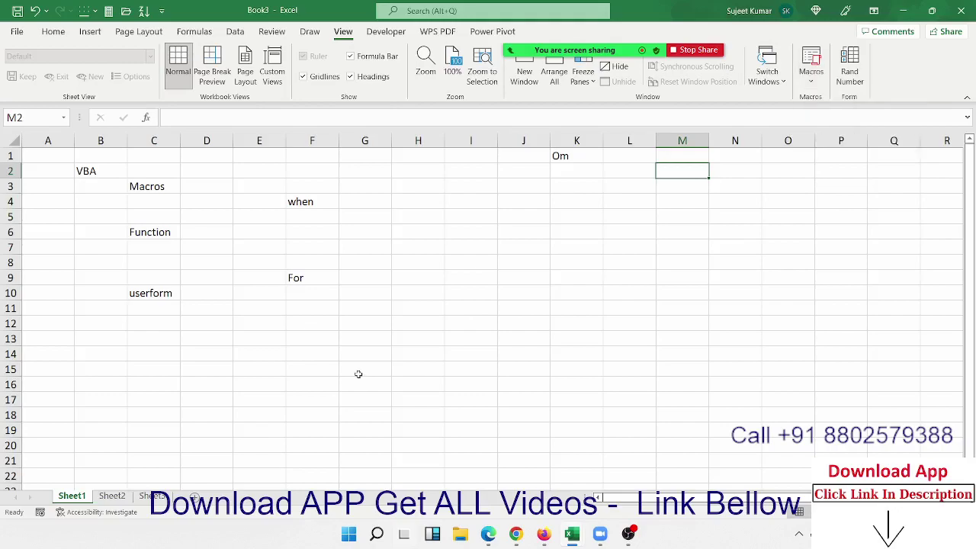
On the empty Sheet2, start recording a new macro named Macro2 from the Developer tab.
{"action": "left_click", "coordinate": [114, 494]}
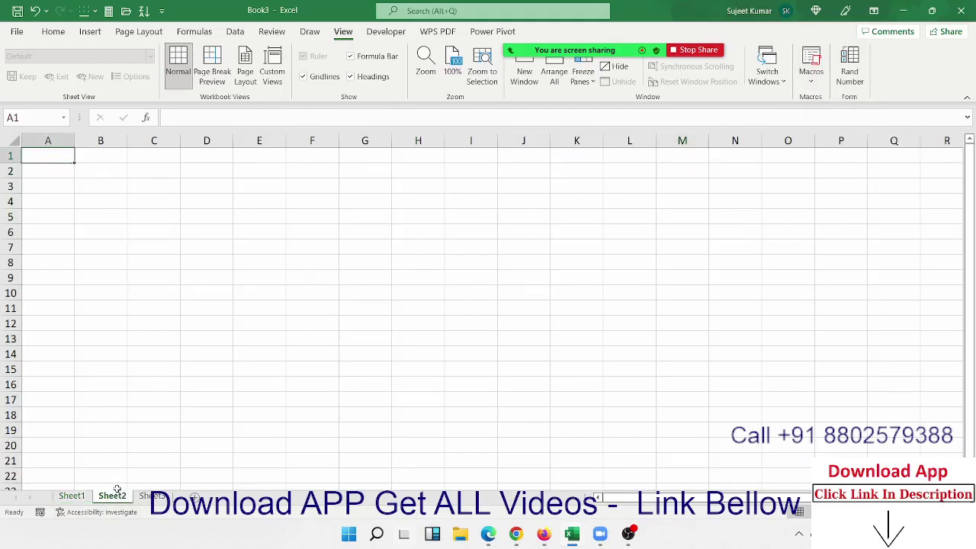
{"action": "left_click", "coordinate": [53, 31]}
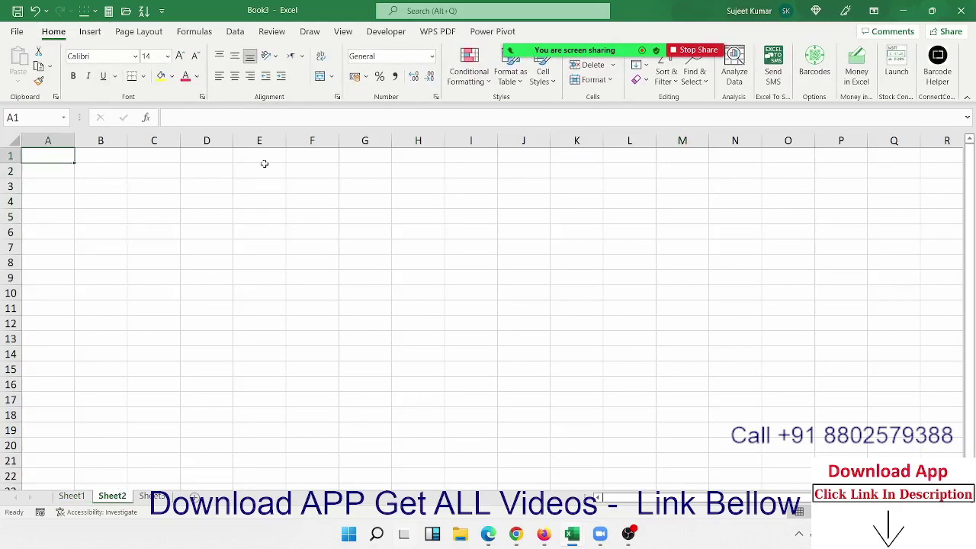
{"action": "left_click", "coordinate": [386, 32]}
{"action": "left_click", "coordinate": [92, 54]}
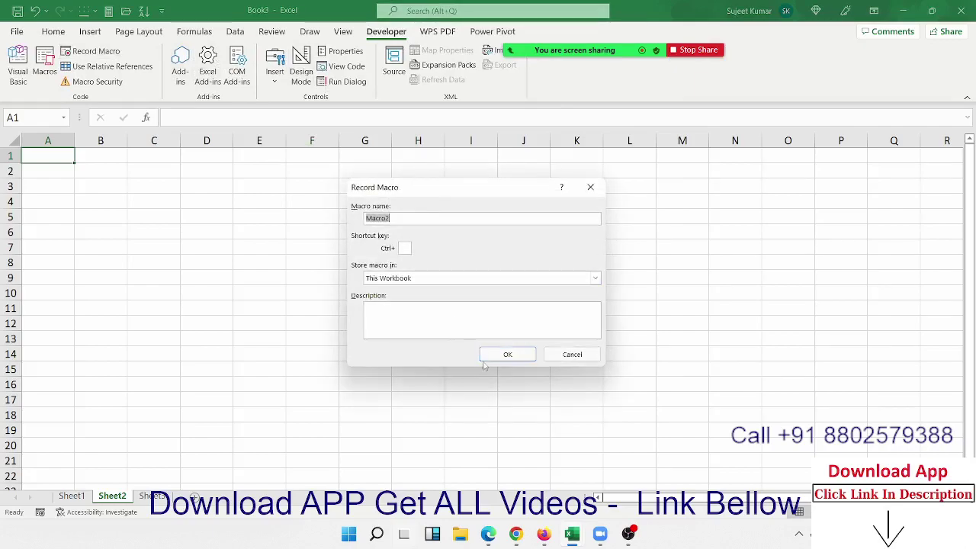
{"action": "left_click", "coordinate": [505, 354]}
Copy A1:C6, paste it into G2 as values only, then stop recording and list the macros.
{"action": "left_click_drag", "start_coordinate": [38, 164], "coordinate": [138, 227]}
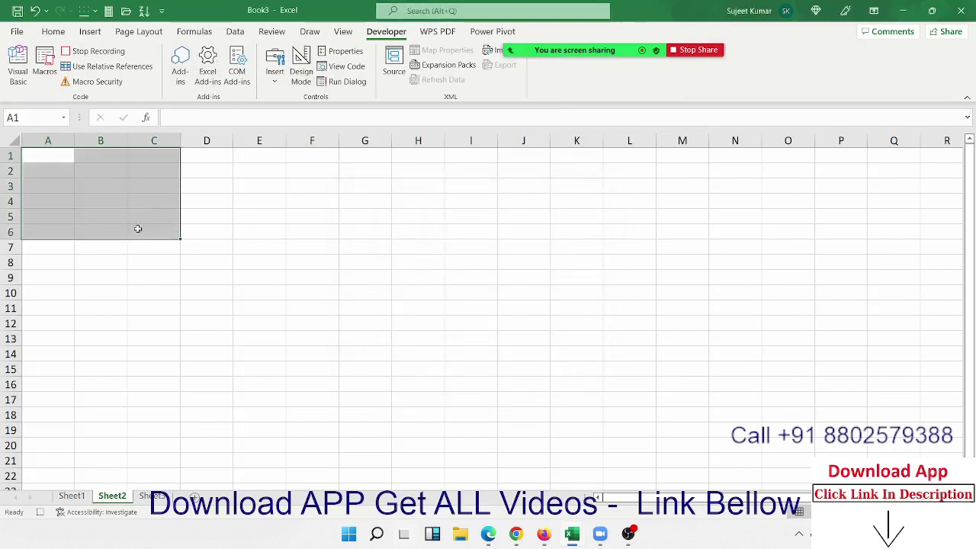
{"action": "key", "text": "ctrl+c"}
{"action": "right_click", "coordinate": [356, 172]}
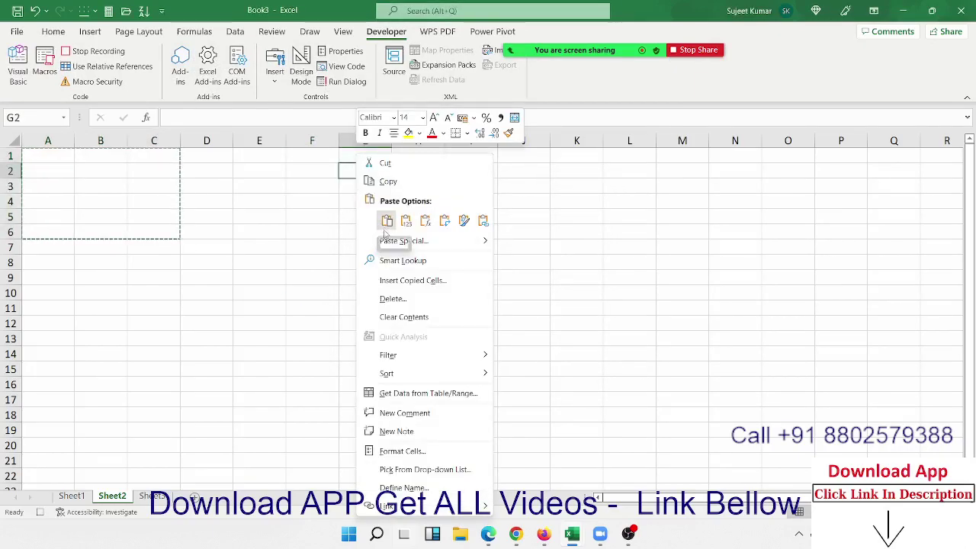
{"action": "left_click", "coordinate": [386, 237]}
{"action": "left_click", "coordinate": [299, 182]}
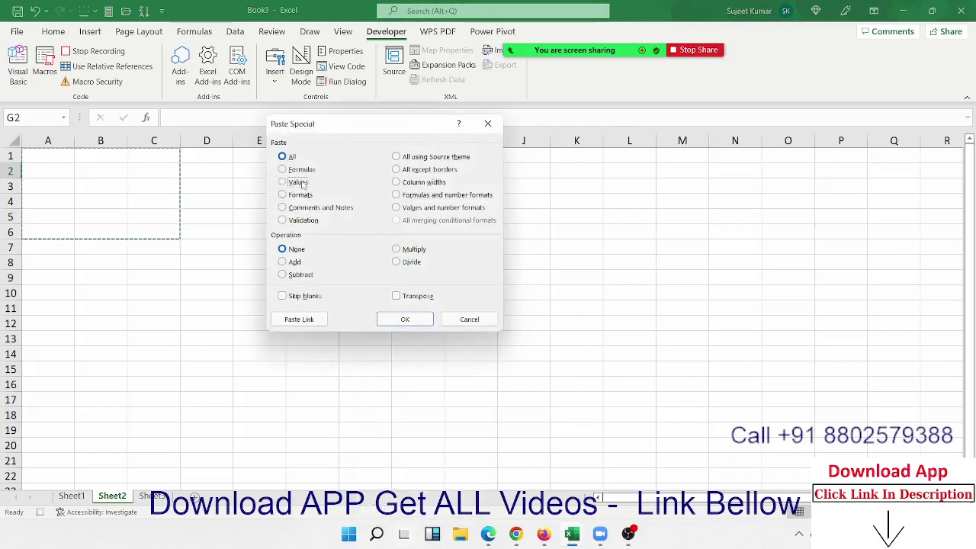
{"action": "left_click", "coordinate": [402, 316]}
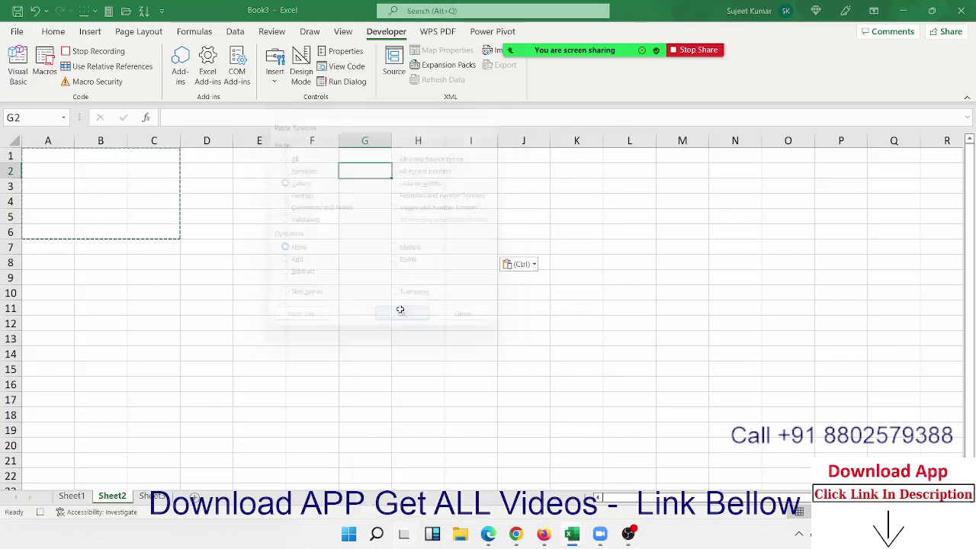
{"action": "left_click", "coordinate": [40, 512]}
{"action": "left_click", "coordinate": [45, 82]}
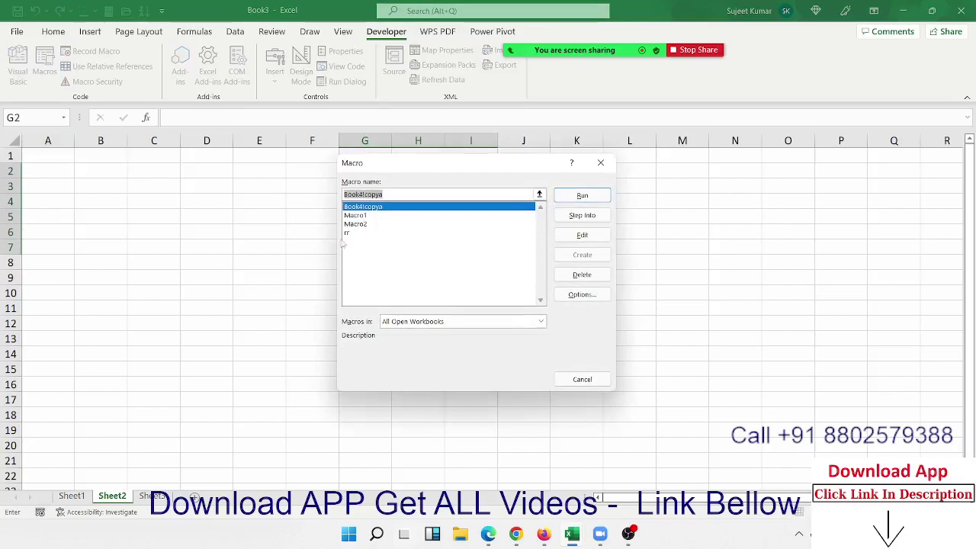
Open Macro2's code, examine its xlPasteValues PasteSpecial statement, and close the VBA editor.
{"action": "left_click", "coordinate": [357, 224]}
{"action": "left_click", "coordinate": [582, 236]}
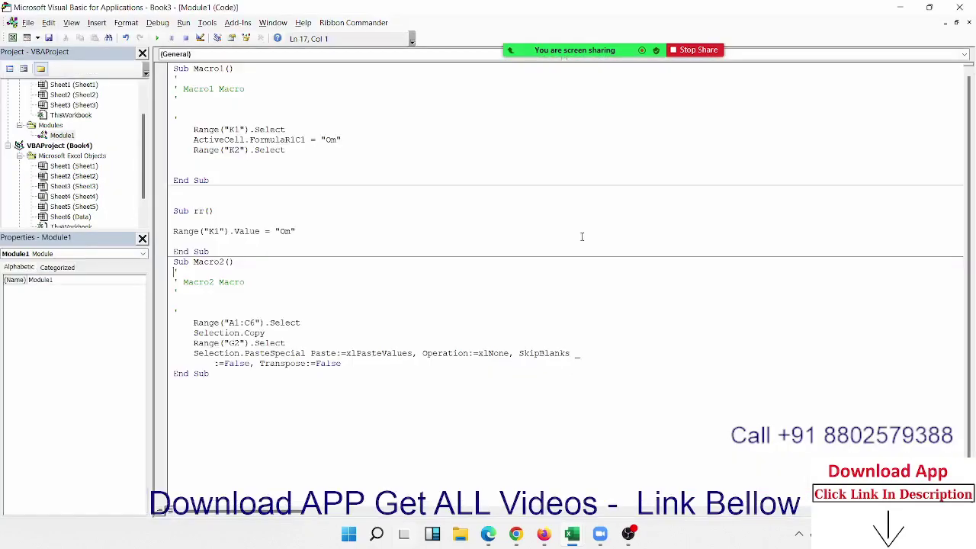
{"action": "left_click_drag", "start_coordinate": [193, 354], "coordinate": [441, 362]}
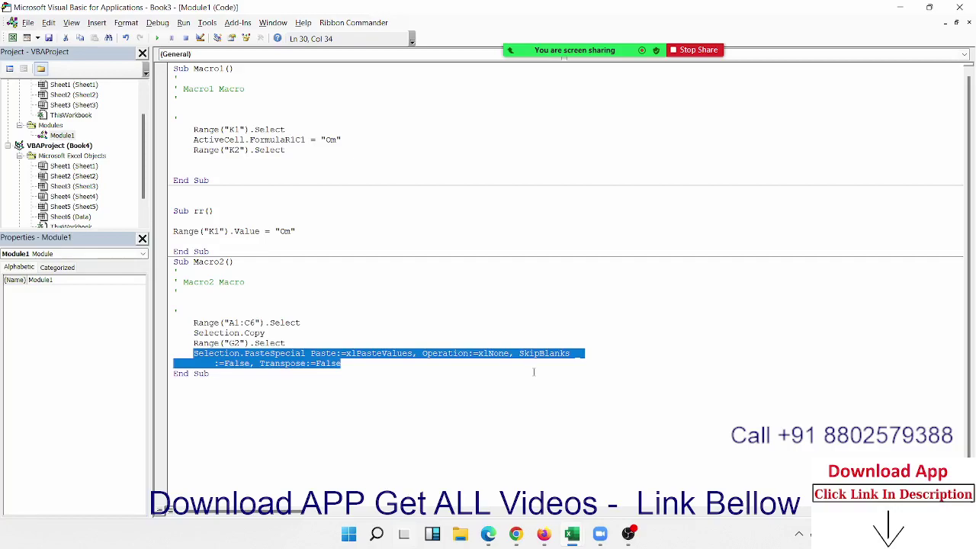
{"action": "left_click", "coordinate": [313, 353]}
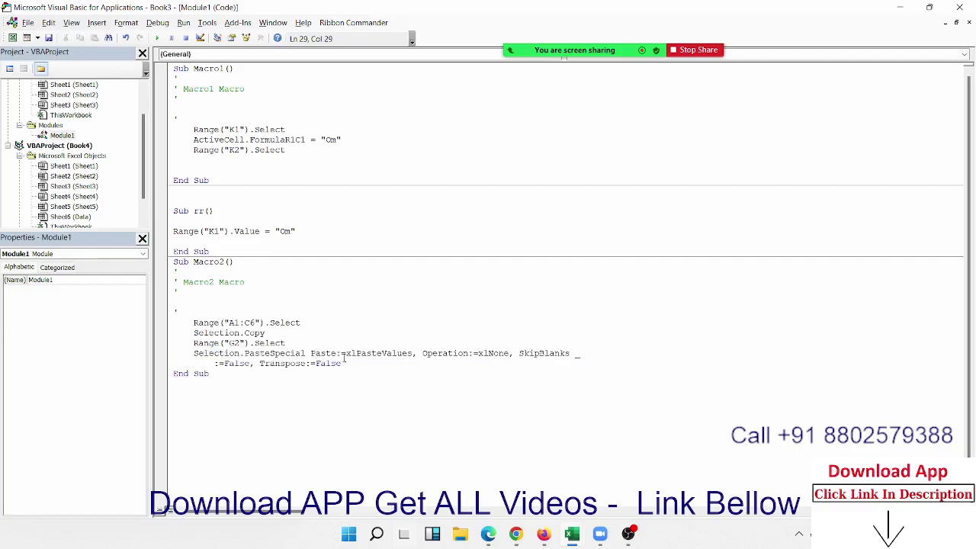
{"action": "double_click", "coordinate": [341, 353]}
{"action": "left_click", "coordinate": [959, 7]}
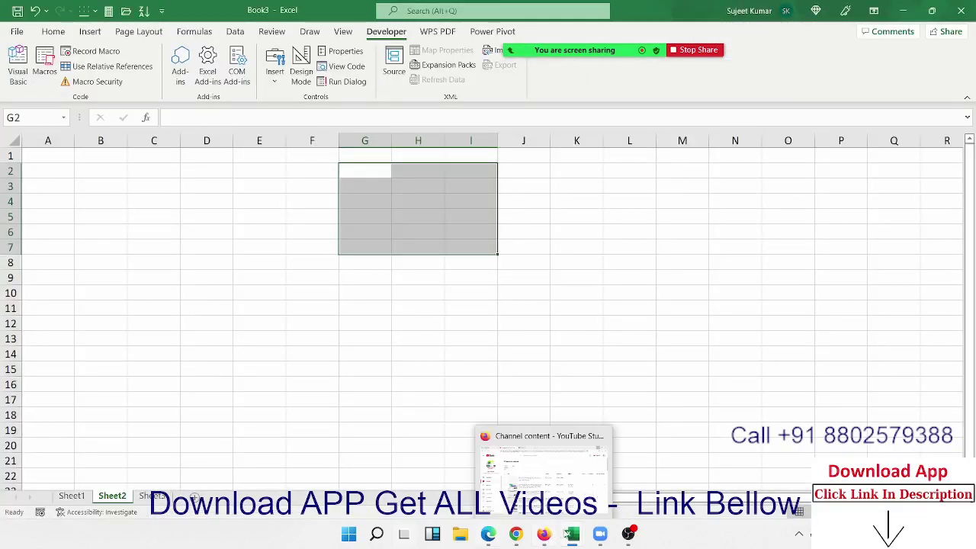
Switch via Book2 to Book4's Data sheet with the monthly tables stacked through row 61.
{"action": "mouse_move", "coordinate": [572, 534]}
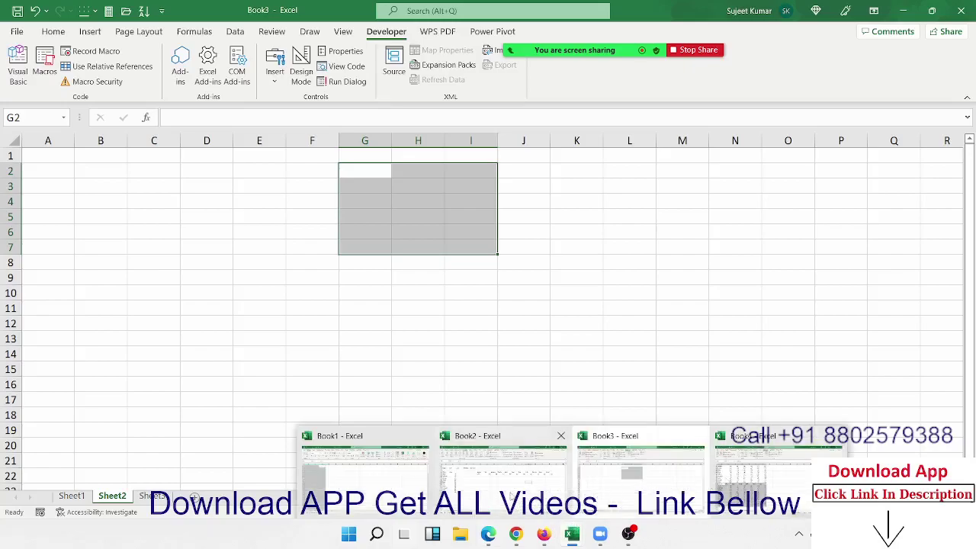
{"action": "left_click", "coordinate": [509, 492]}
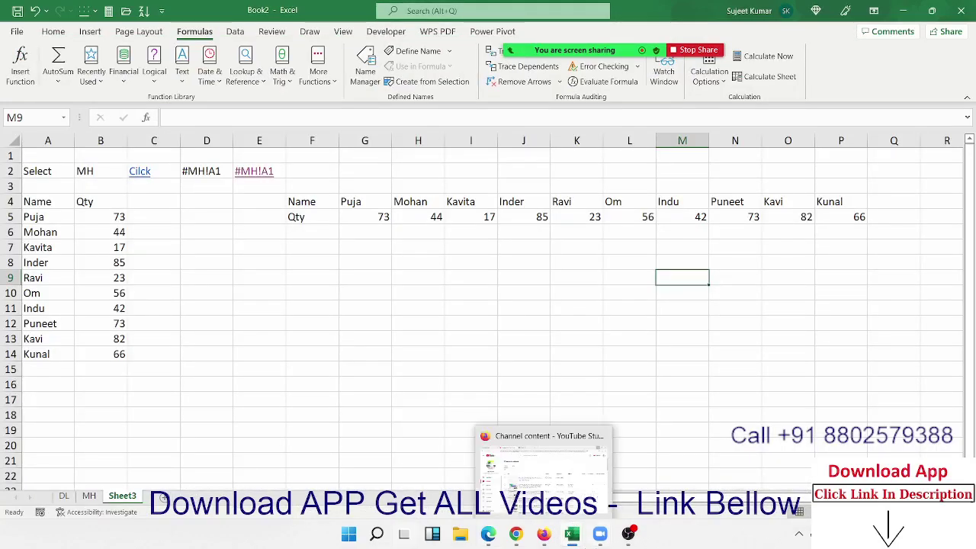
{"action": "mouse_move", "coordinate": [572, 534]}
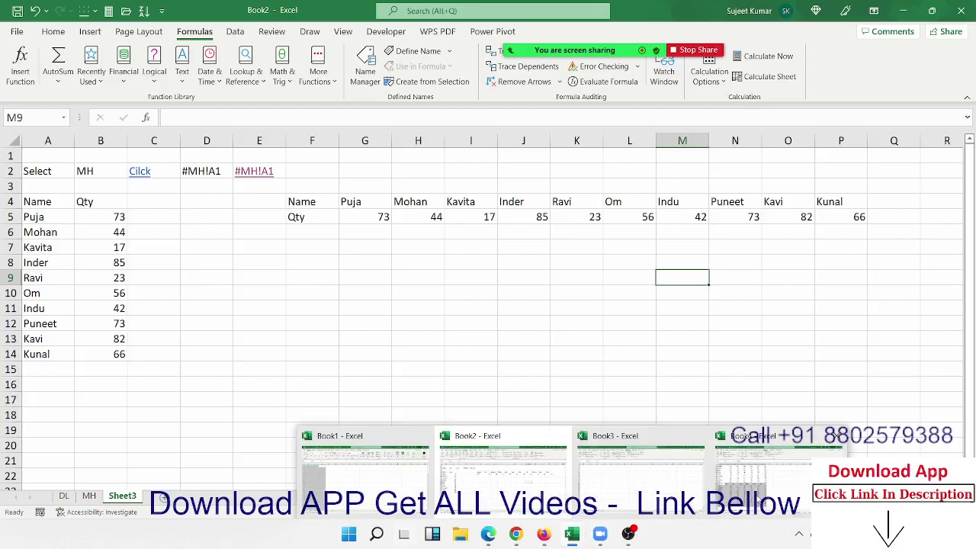
{"action": "left_click", "coordinate": [747, 490]}
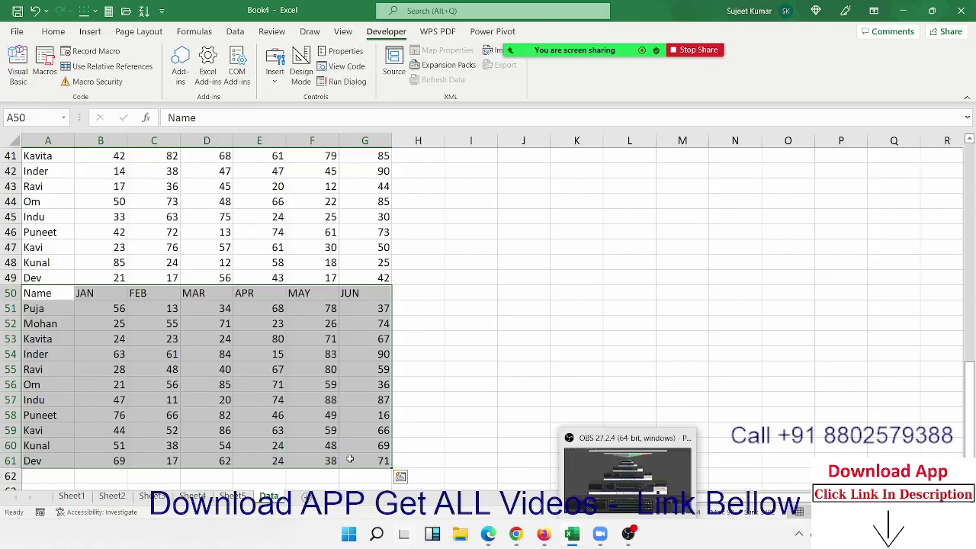
{"action": "left_click", "coordinate": [572, 534]}
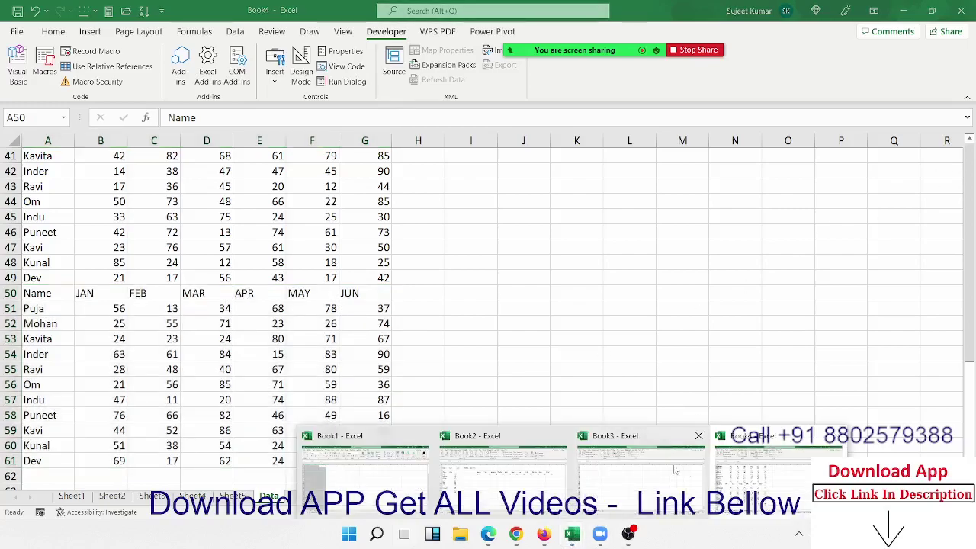
Return to Book3's Sheet1 and select cells F11, K13:K14 and I9 near the VBA notes.
{"action": "left_click", "coordinate": [627, 497]}
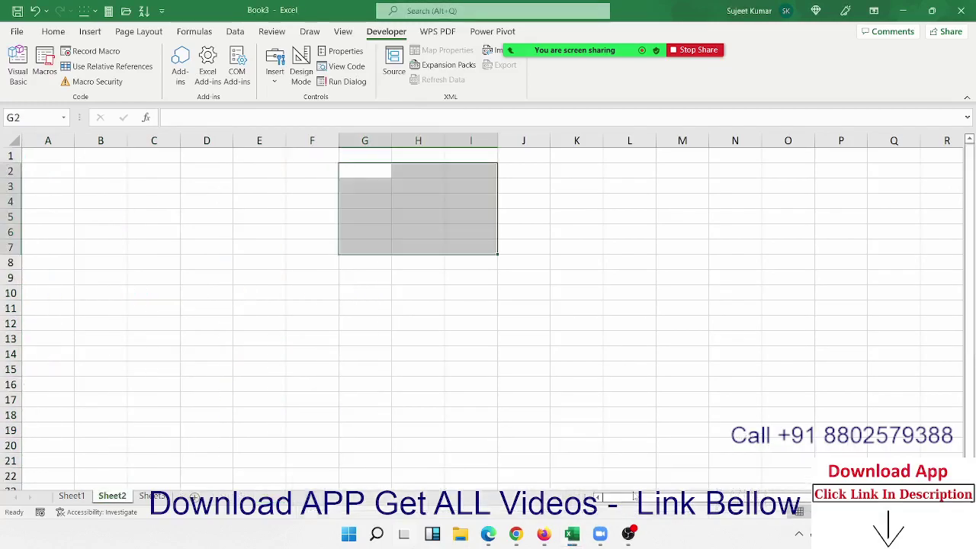
{"action": "left_click", "coordinate": [72, 495]}
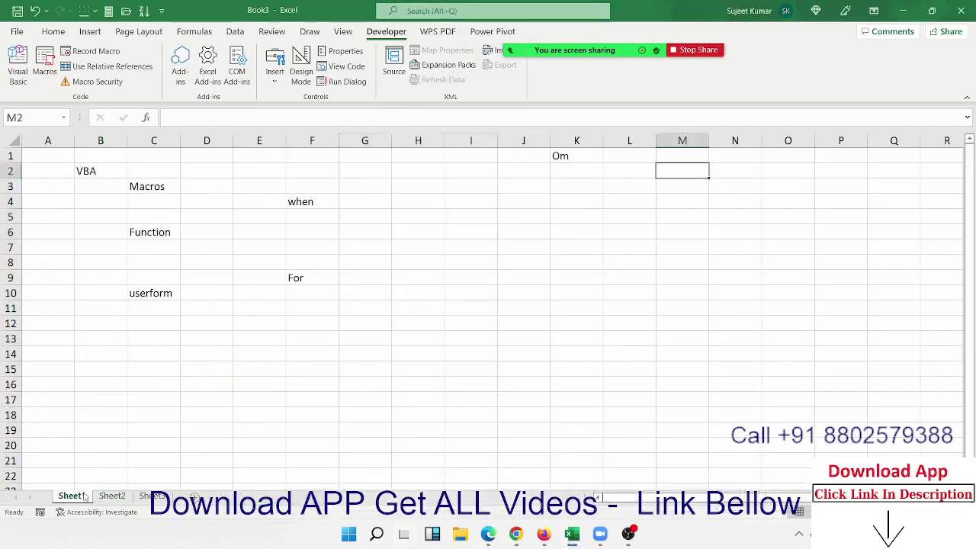
{"action": "left_click", "coordinate": [335, 308]}
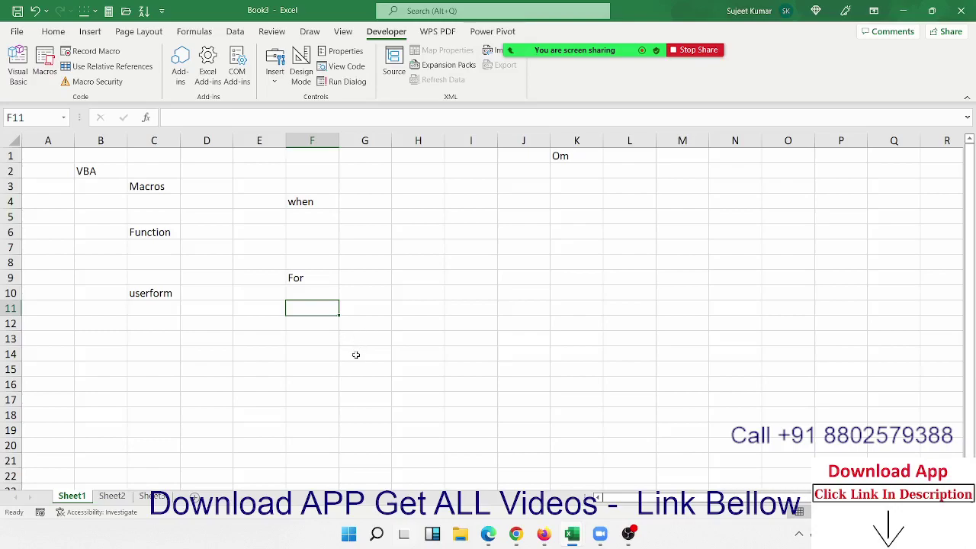
{"action": "left_click_drag", "start_coordinate": [592, 340], "coordinate": [592, 353]}
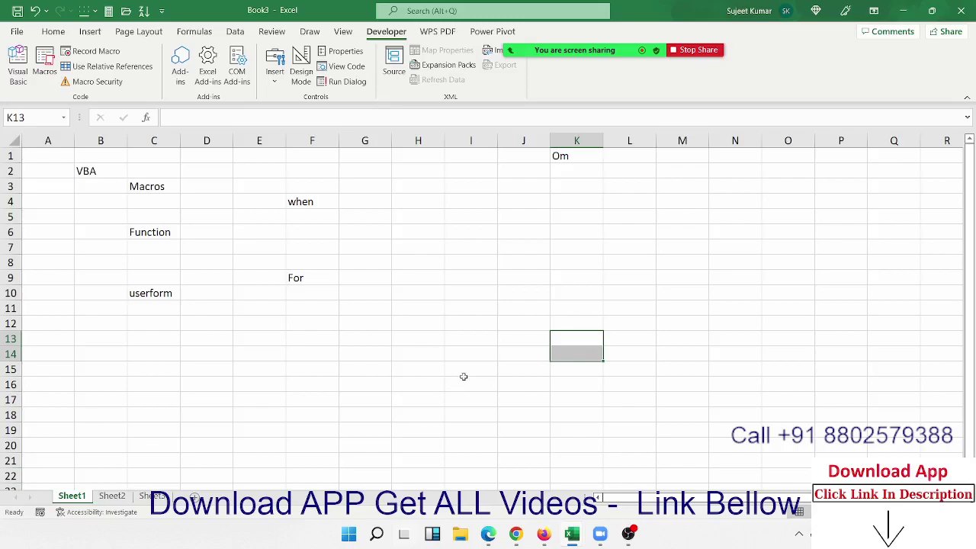
{"action": "left_click", "coordinate": [463, 277]}
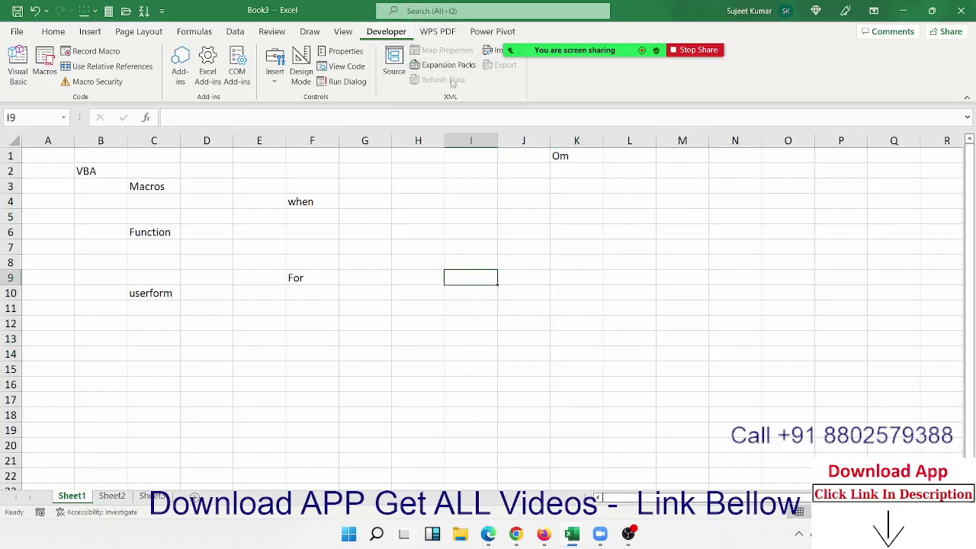
Check in Excel Options' Customize Ribbon that Developer is enabled, then cancel without changes.
{"action": "left_click", "coordinate": [17, 31]}
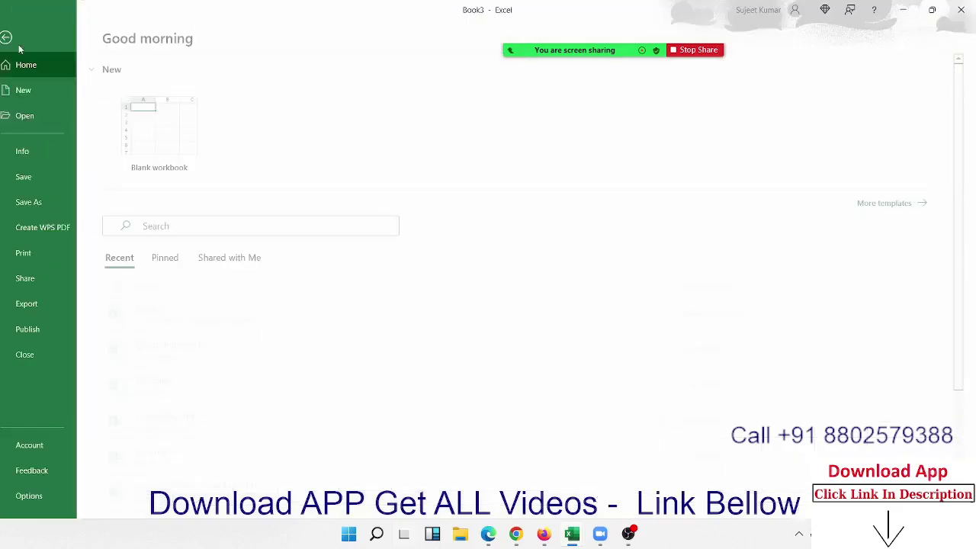
{"action": "left_click", "coordinate": [60, 496]}
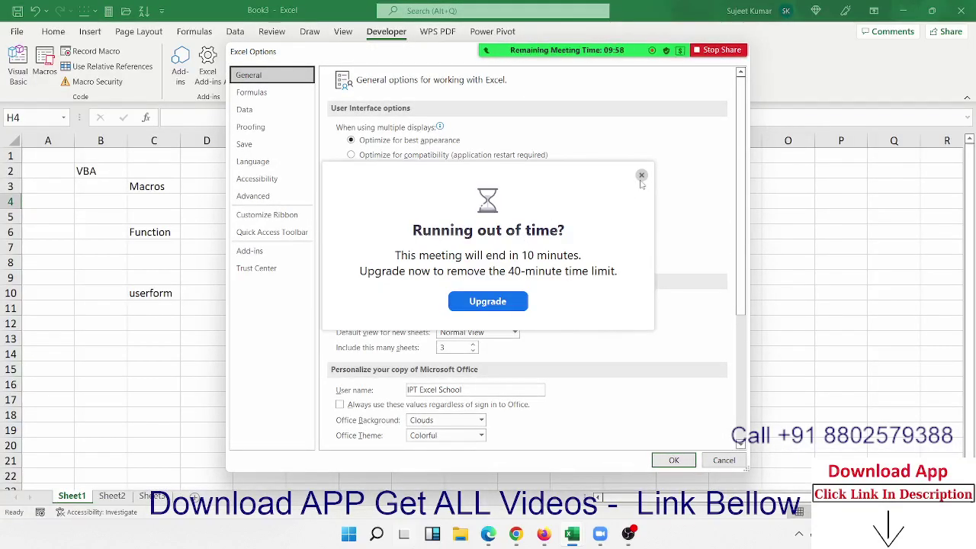
{"action": "left_click", "coordinate": [641, 176]}
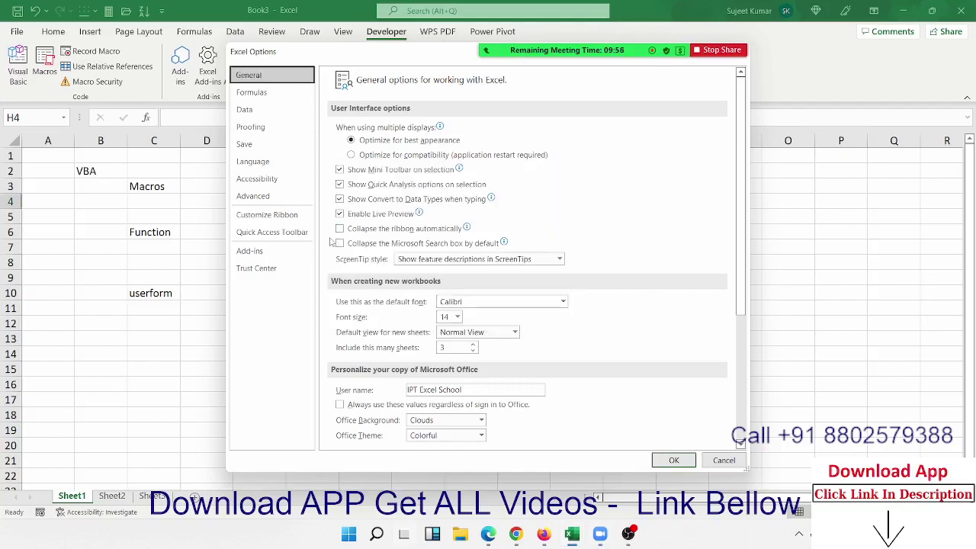
{"action": "left_click", "coordinate": [281, 218]}
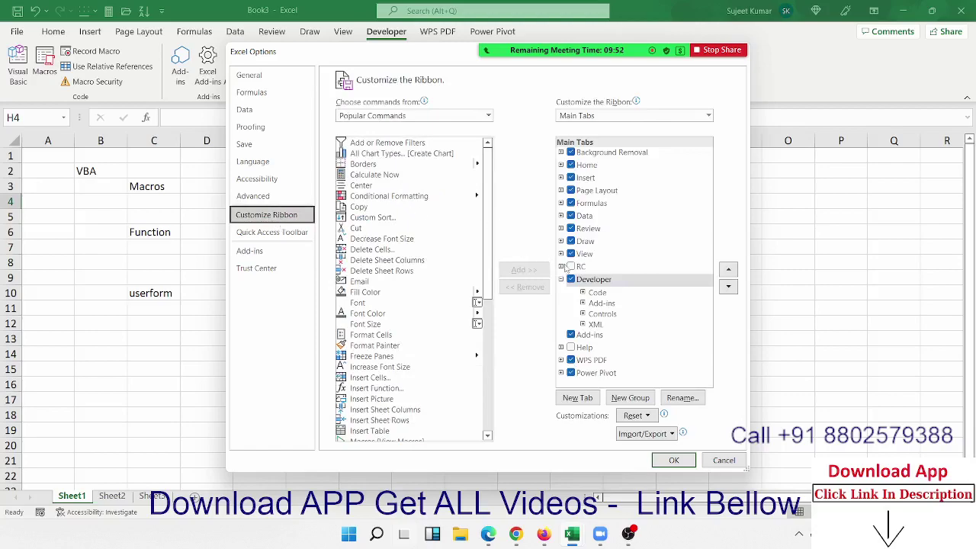
{"action": "left_click", "coordinate": [587, 283]}
{"action": "left_click", "coordinate": [724, 461]}
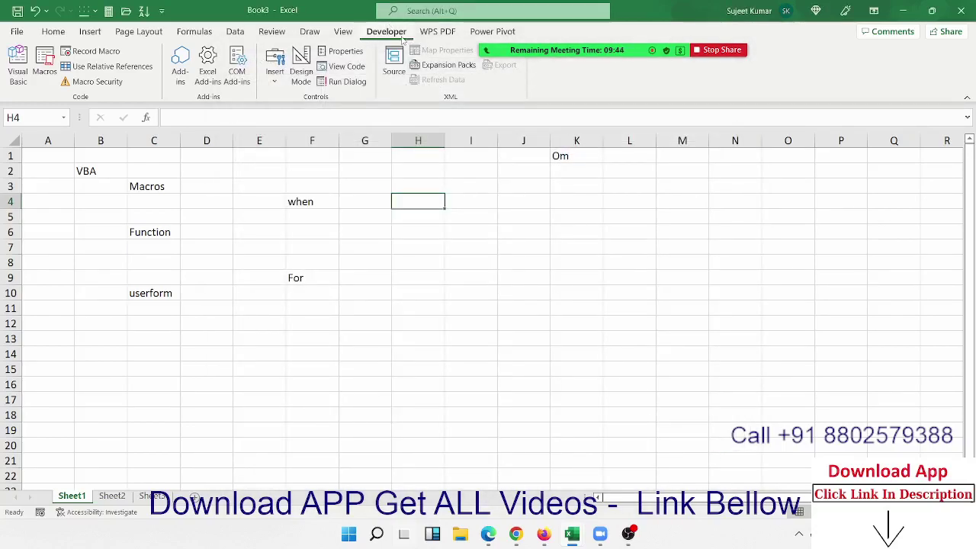
{"action": "left_click", "coordinate": [530, 291]}
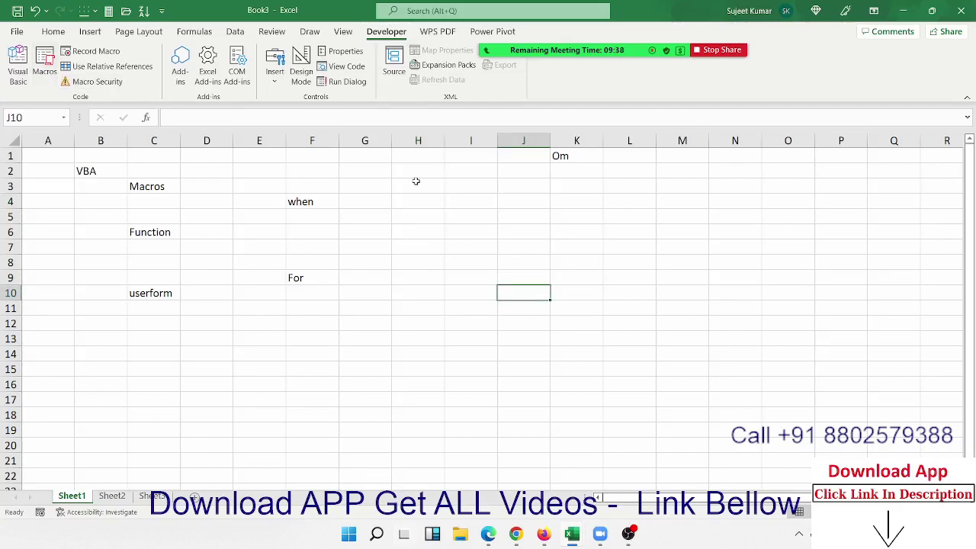
Set Macro Security to Enable VBA macros and close the Trust Center.
{"action": "left_click", "coordinate": [97, 82]}
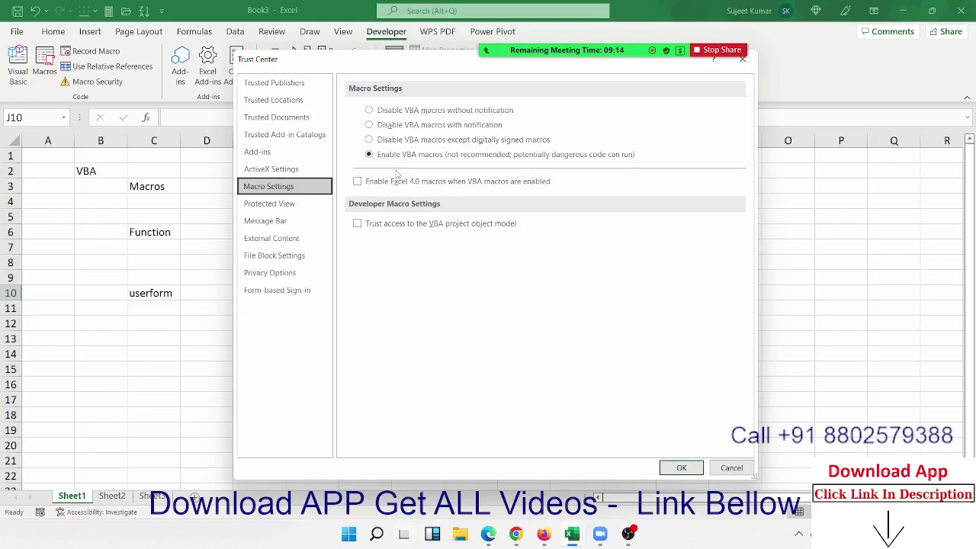
{"action": "left_click", "coordinate": [491, 157]}
{"action": "left_click_drag", "start_coordinate": [404, 67], "coordinate": [352, 111]}
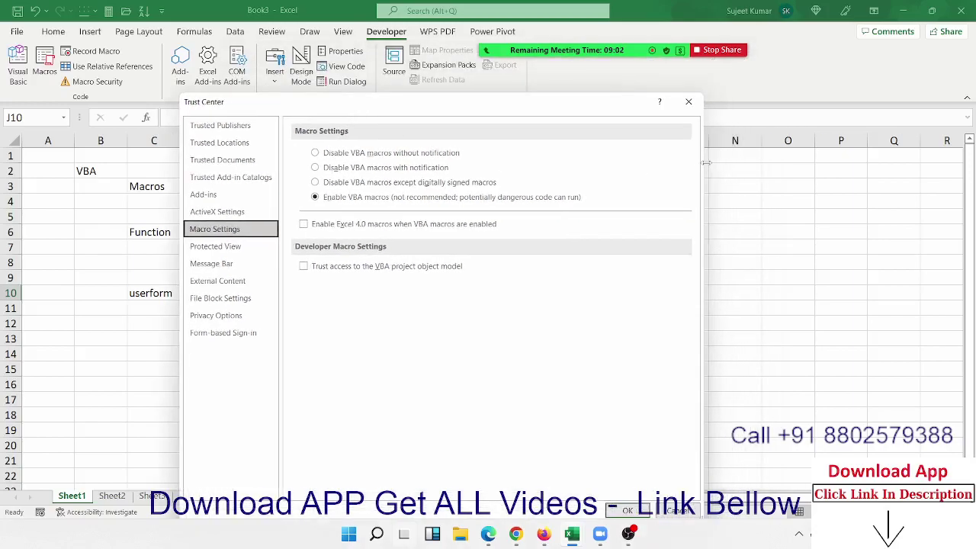
{"action": "left_click", "coordinate": [687, 102]}
{"action": "left_click", "coordinate": [351, 204]}
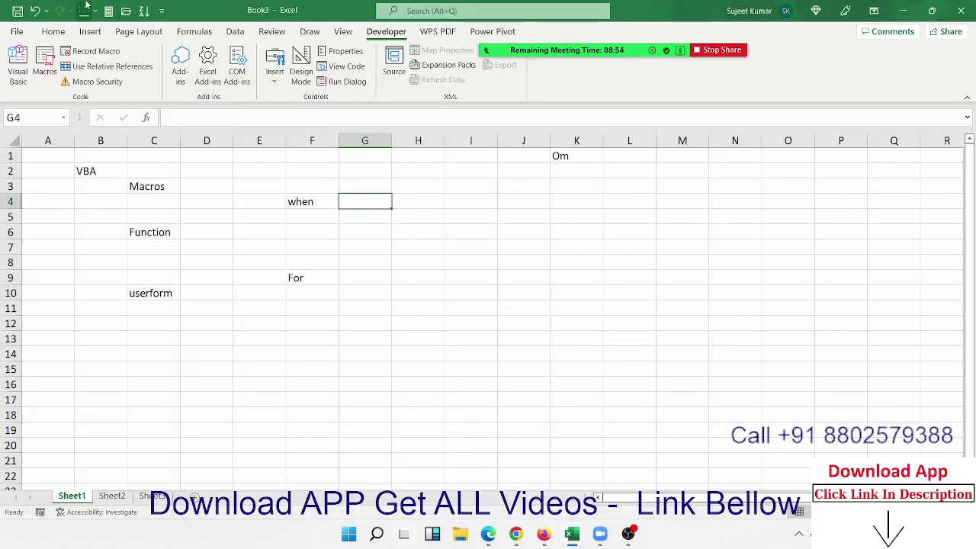
{"action": "left_click", "coordinate": [17, 11]}
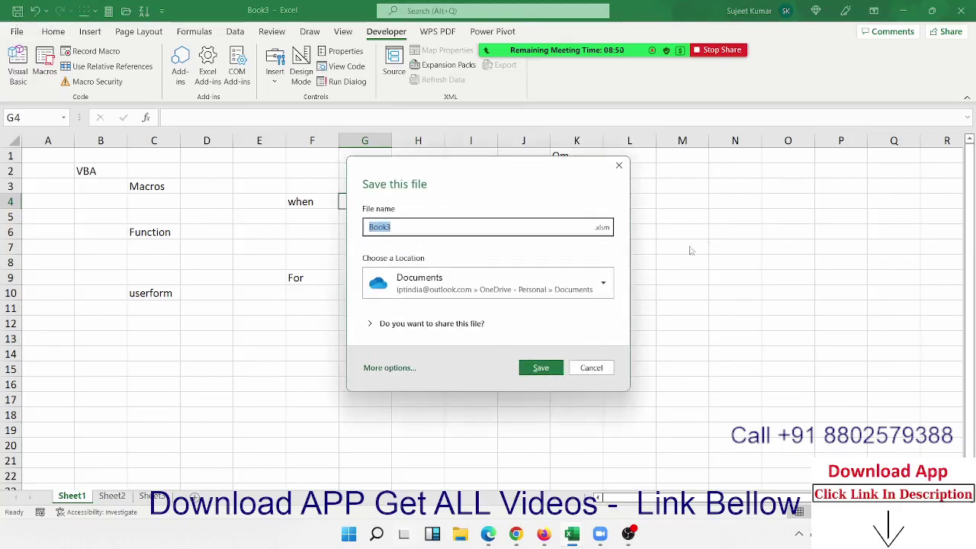
{"action": "left_click", "coordinate": [602, 227]}
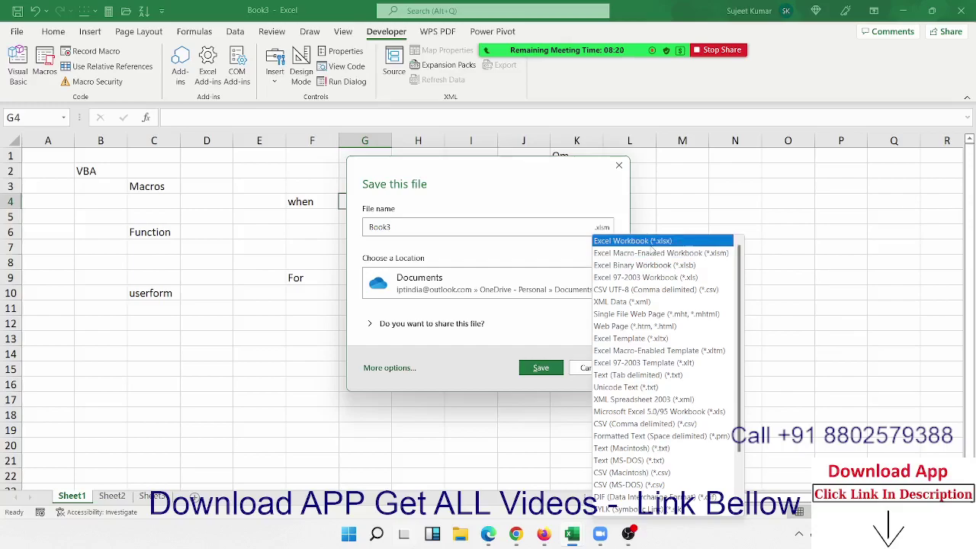
{"action": "left_click", "coordinate": [623, 171]}
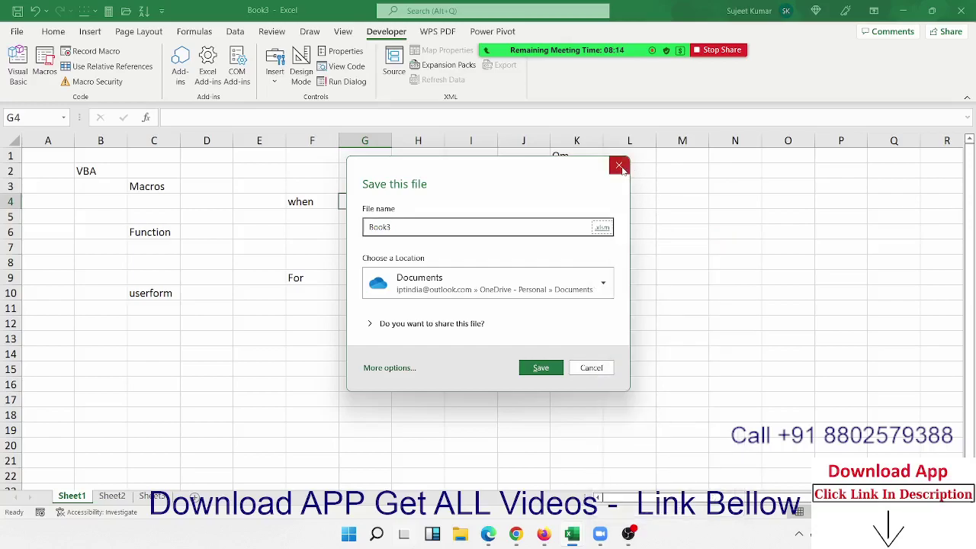
{"action": "left_click", "coordinate": [622, 170]}
{"action": "left_click", "coordinate": [784, 323]}
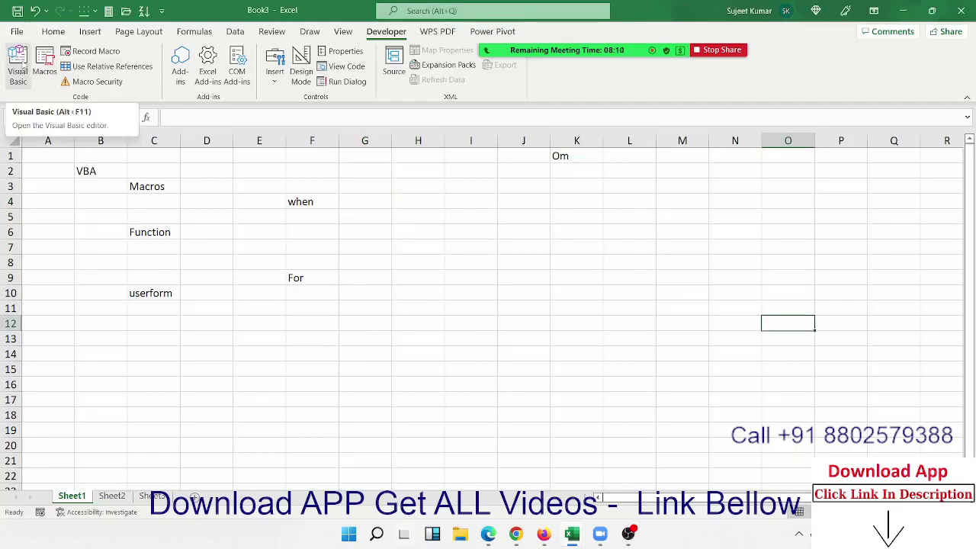
{"action": "left_click", "coordinate": [19, 67]}
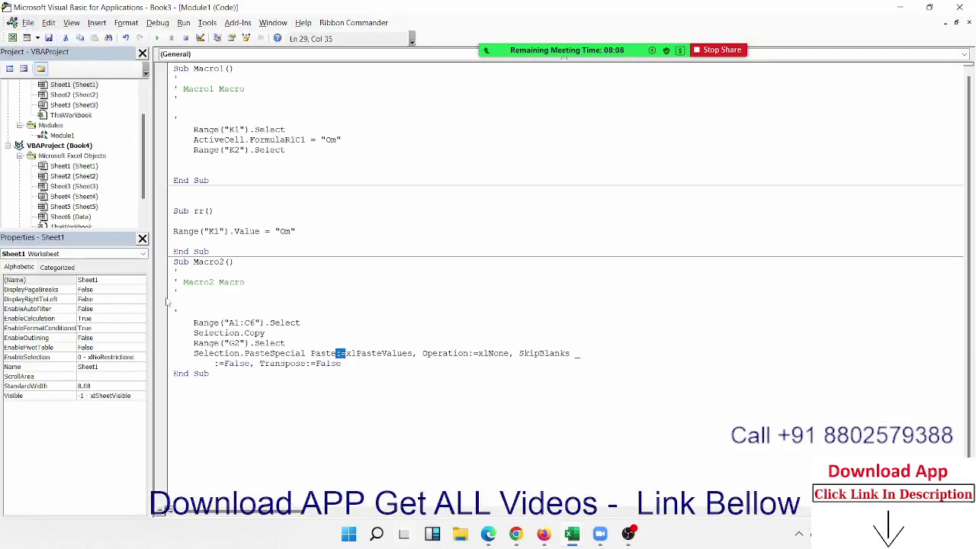
{"action": "scroll", "coordinate": [126, 160], "scroll_direction": "down", "scroll_amount": 1}
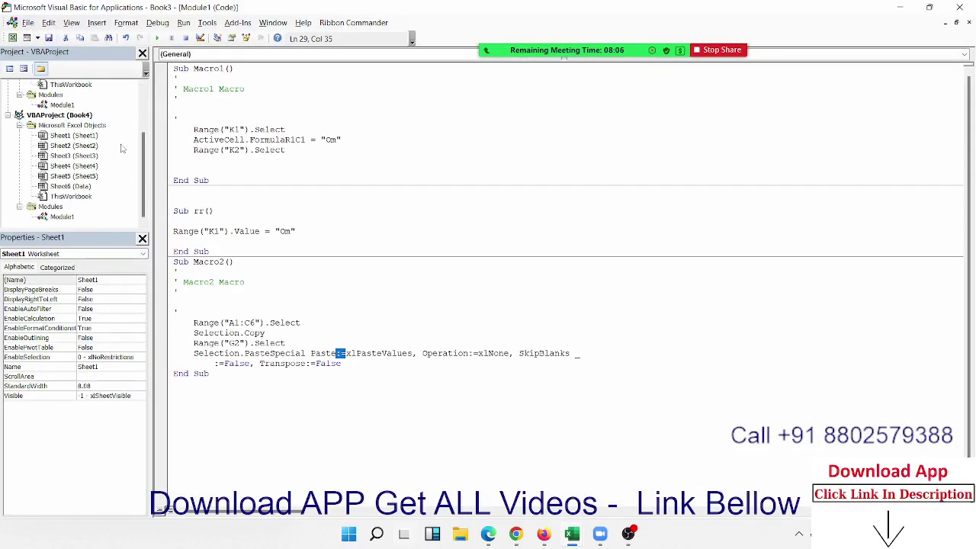
{"action": "double_click", "coordinate": [62, 217]}
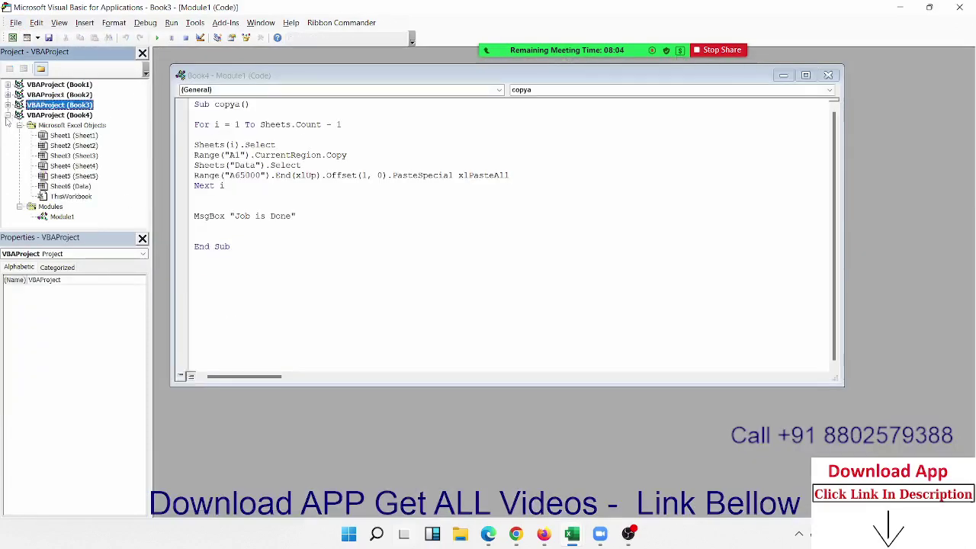
{"action": "left_click", "coordinate": [8, 115]}
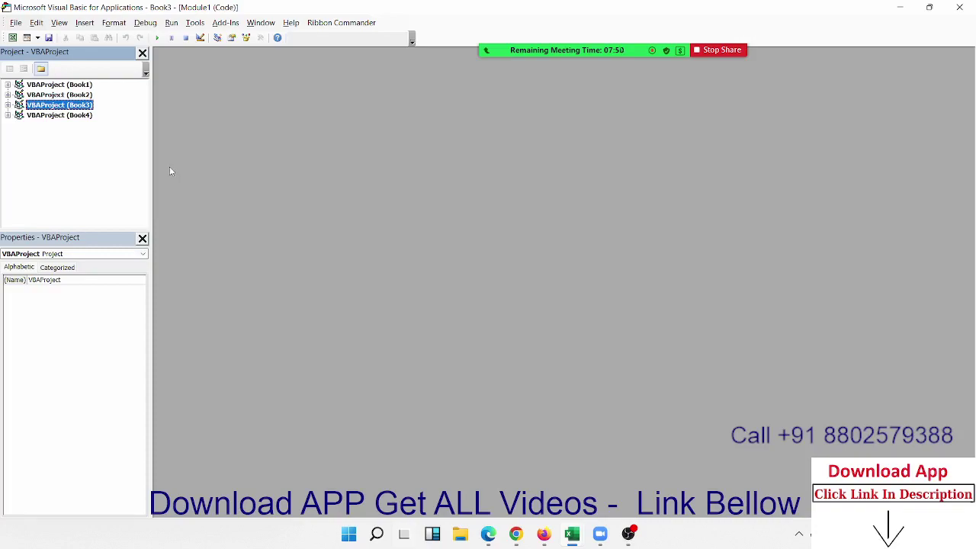
{"action": "left_click", "coordinate": [8, 104]}
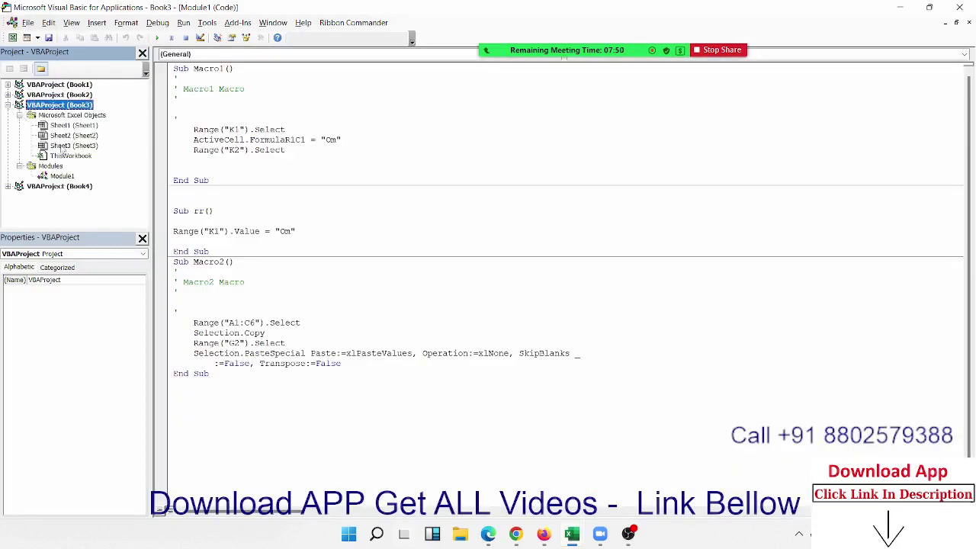
{"action": "double_click", "coordinate": [61, 177]}
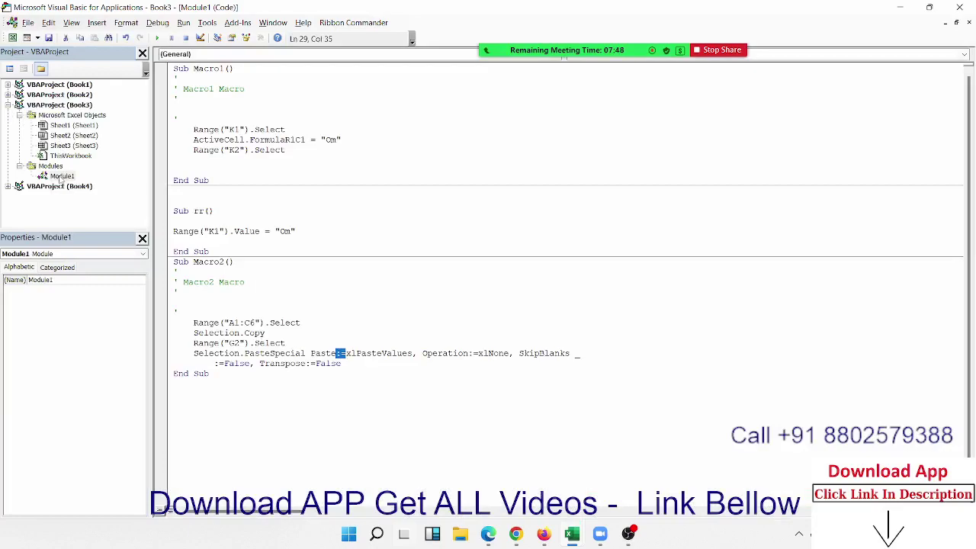
{"action": "left_click", "coordinate": [82, 126]}
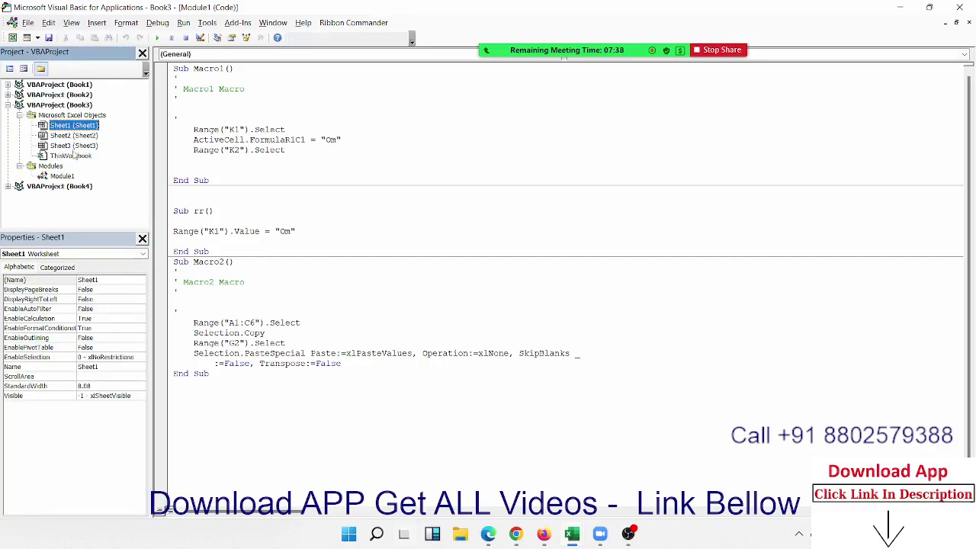
{"action": "double_click", "coordinate": [67, 125]}
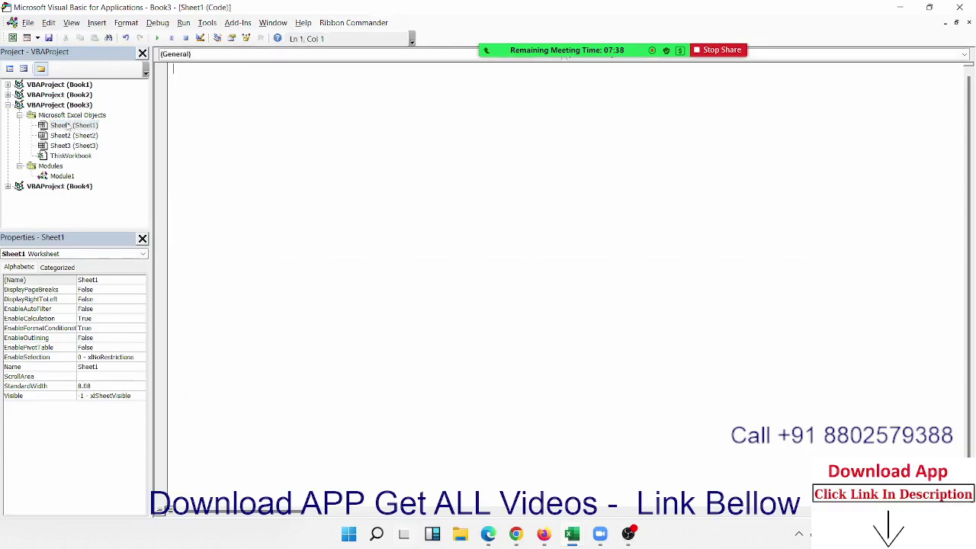
{"action": "double_click", "coordinate": [60, 135]}
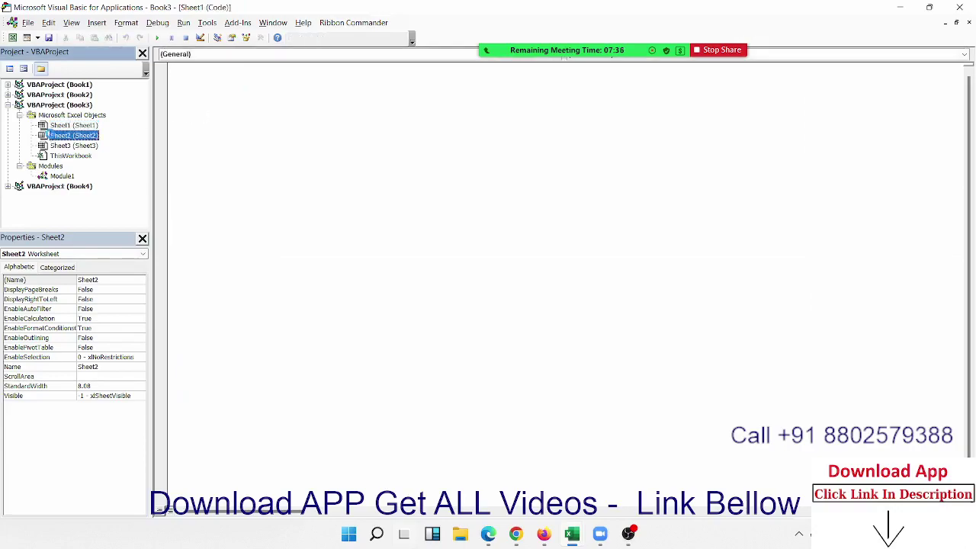
{"action": "left_click", "coordinate": [59, 125]}
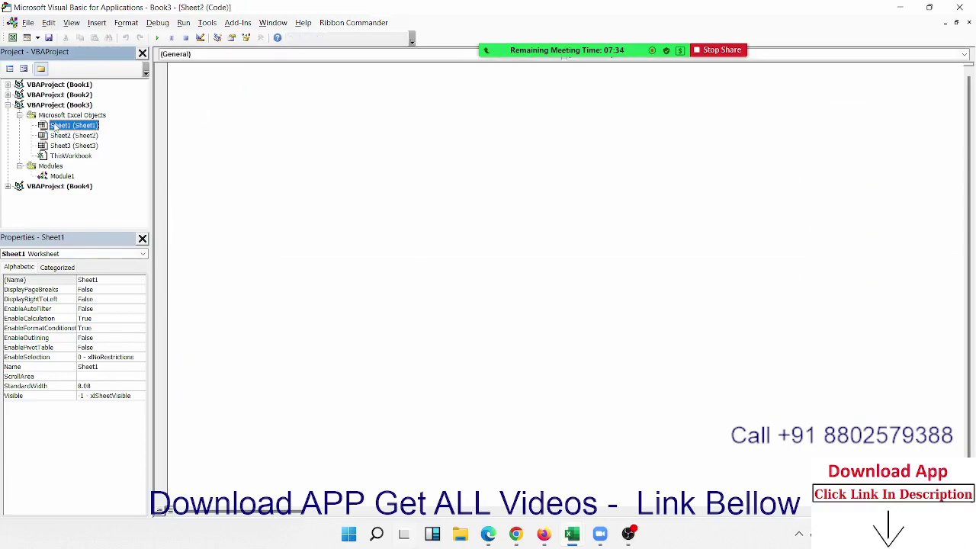
{"action": "mouse_move", "coordinate": [578, 533]}
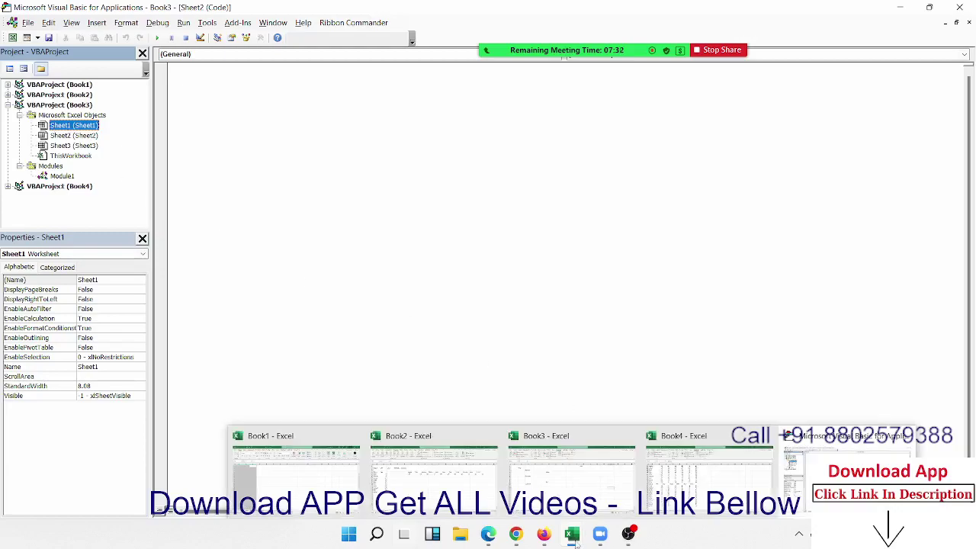
{"action": "left_click", "coordinate": [577, 496]}
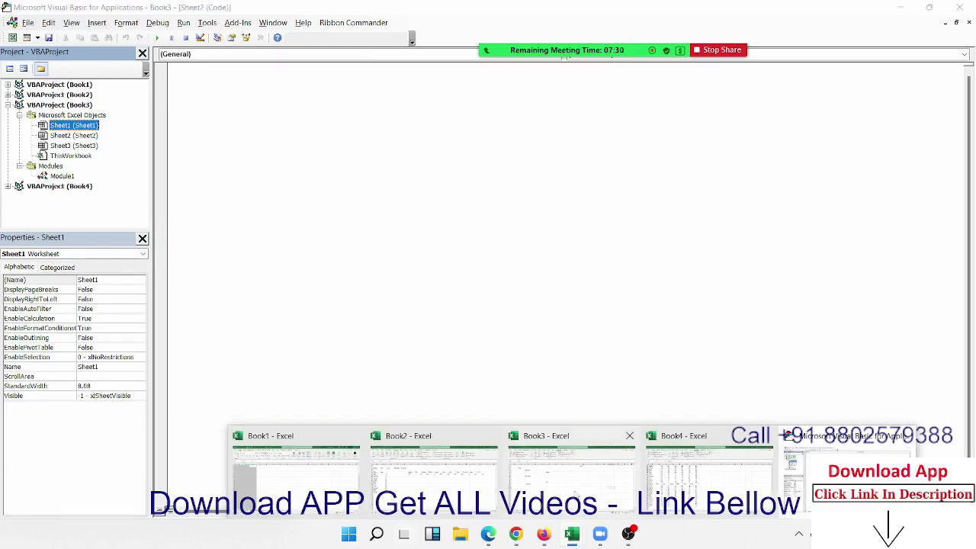
{"action": "right_click", "coordinate": [76, 489]}
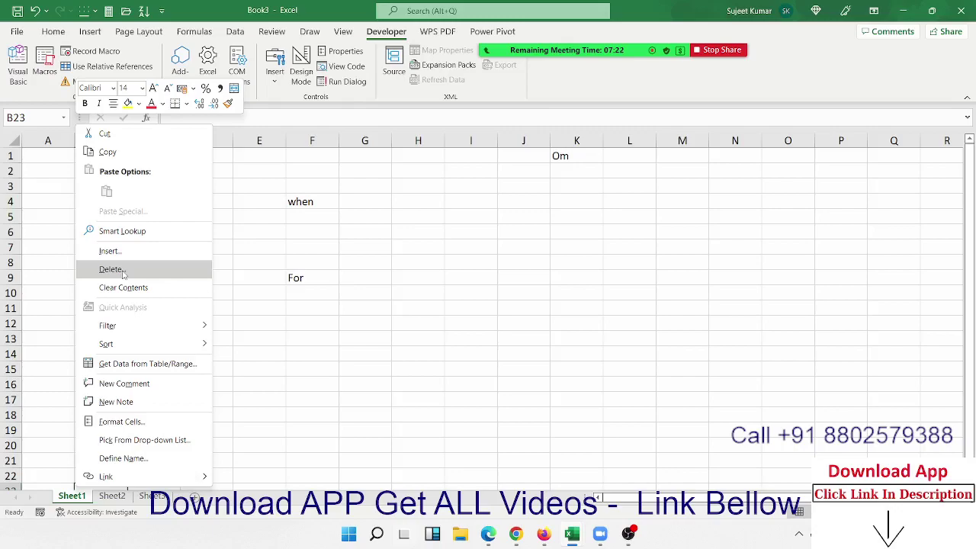
Back in the VBA editor, open the ThisWorkbook and Module1 code windows.
{"action": "left_click", "coordinate": [378, 412]}
{"action": "mouse_move", "coordinate": [572, 536]}
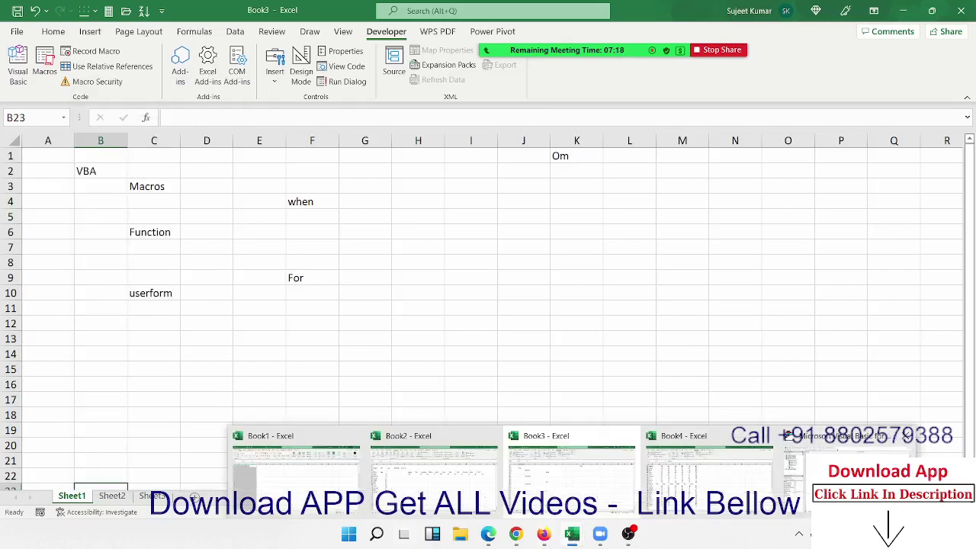
{"action": "left_click", "coordinate": [854, 450]}
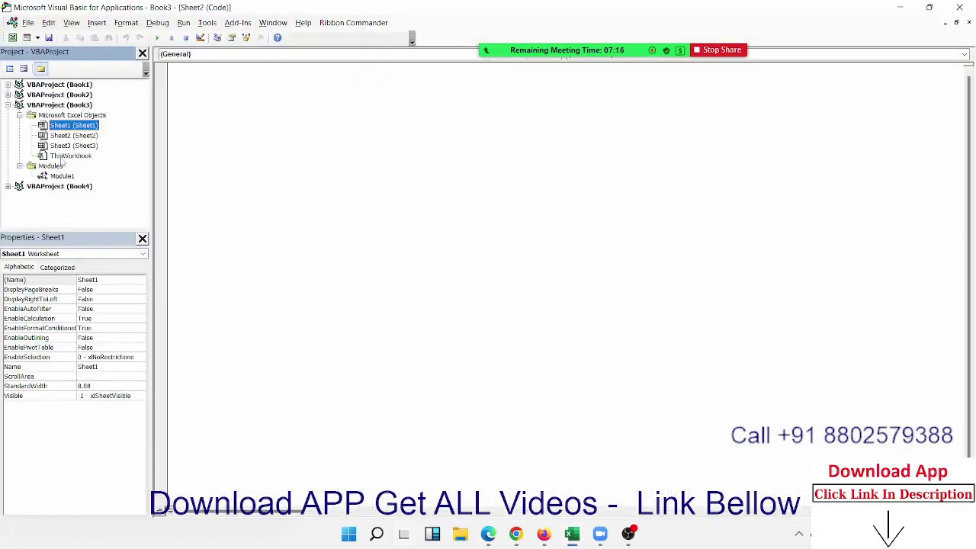
{"action": "double_click", "coordinate": [65, 156]}
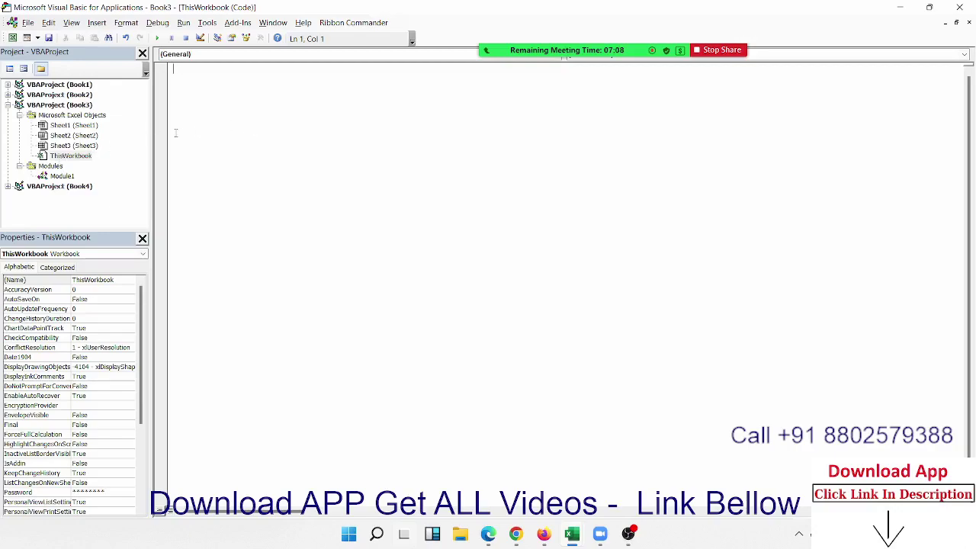
{"action": "double_click", "coordinate": [61, 176]}
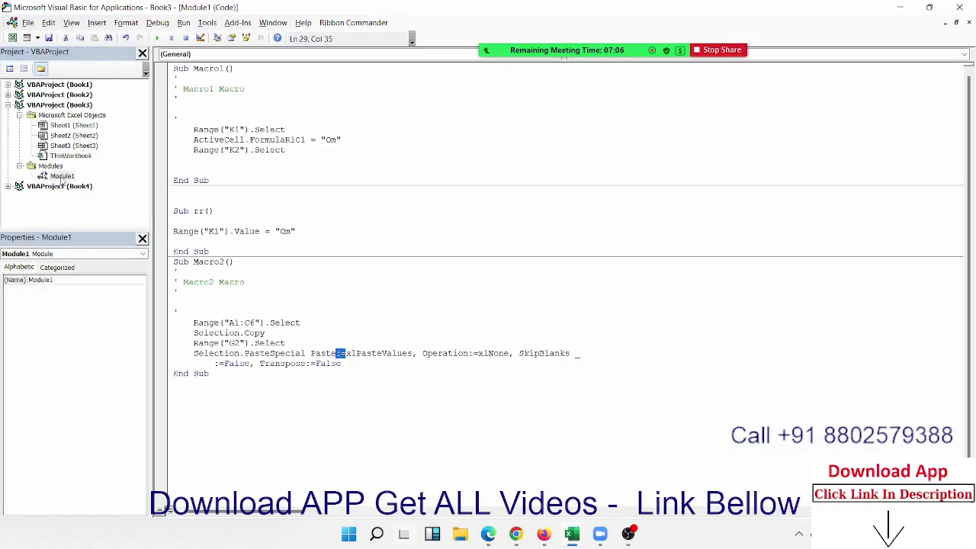
Insert a new empty Module2 into Book3's project and return to the Book3 workbook.
{"action": "left_click", "coordinate": [64, 135]}
{"action": "left_click", "coordinate": [96, 23]}
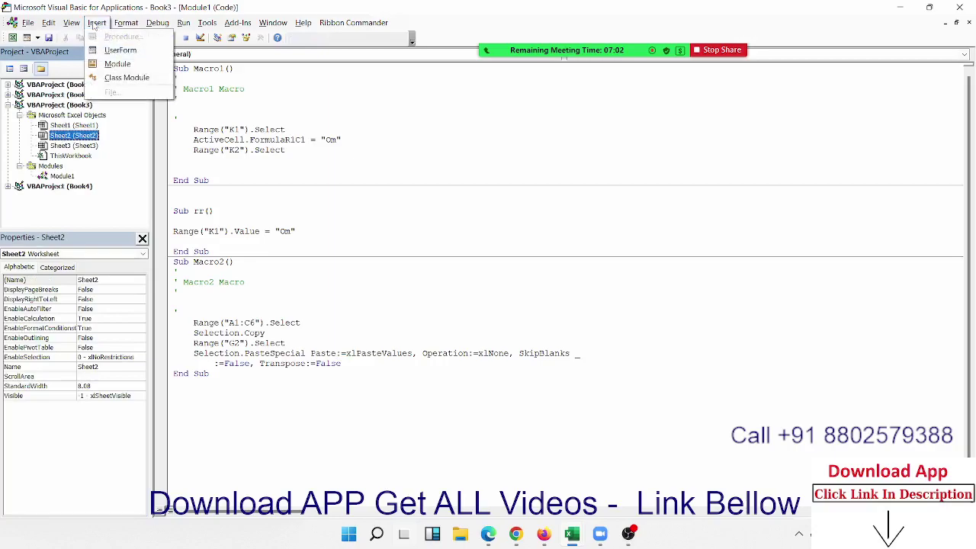
{"action": "left_click", "coordinate": [99, 65]}
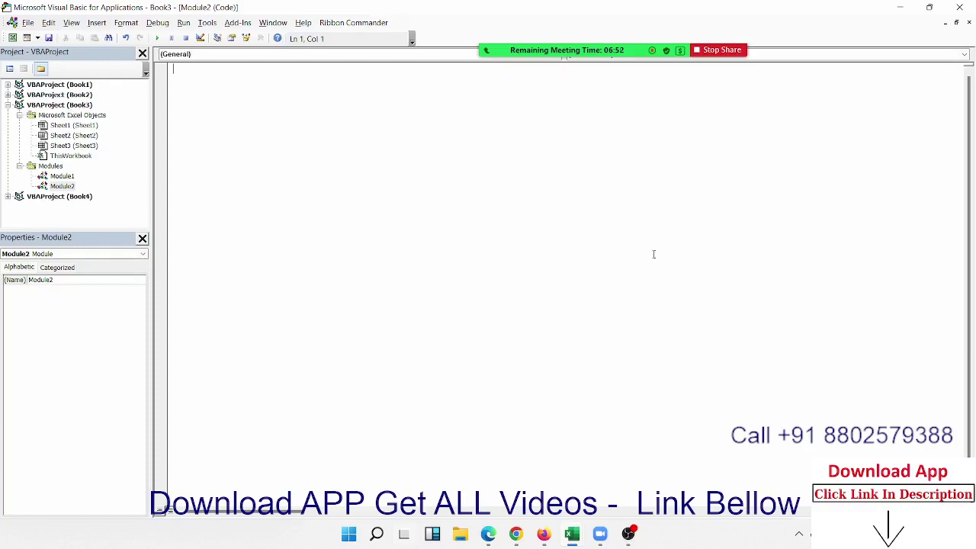
{"action": "mouse_move", "coordinate": [572, 536]}
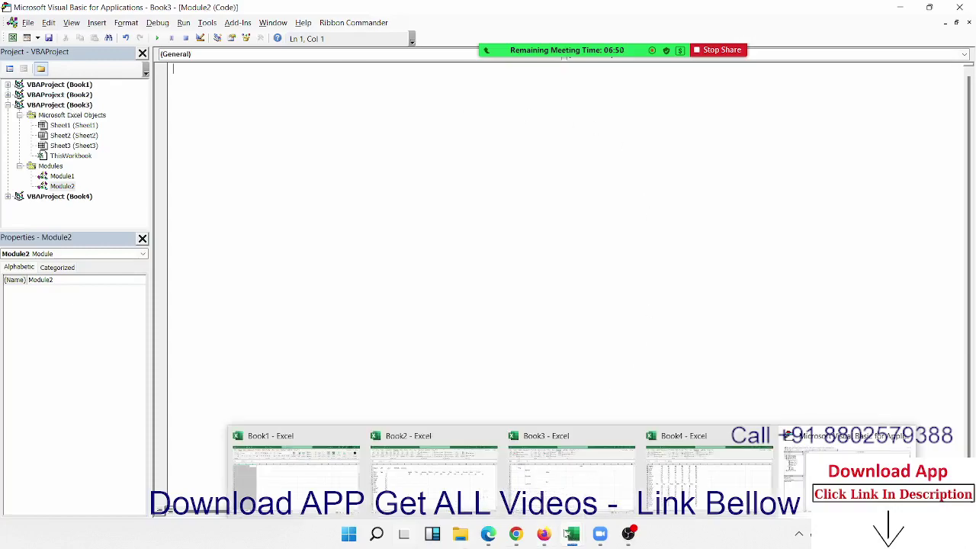
{"action": "left_click", "coordinate": [514, 484]}
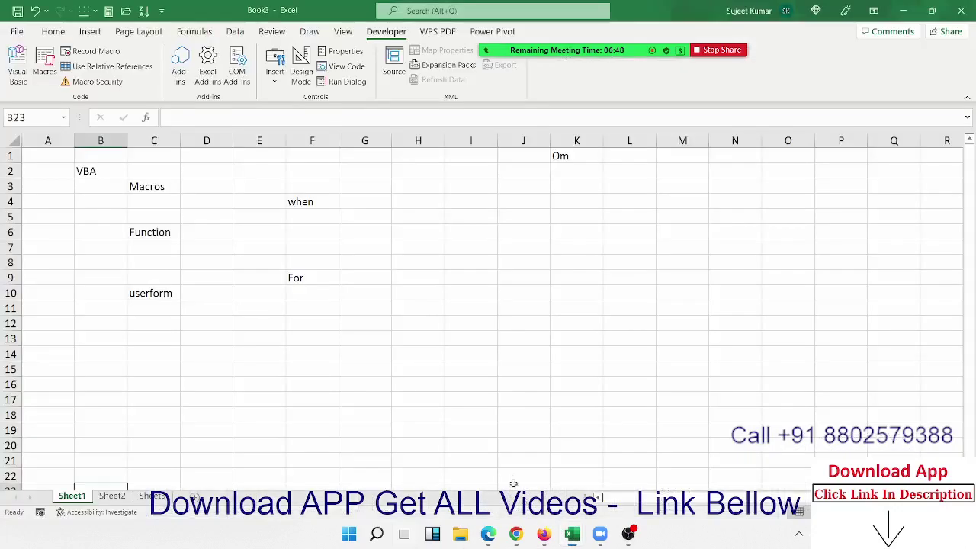
Enter 'Public Macros' in G12, then open the Macros list and select Macro1.
{"action": "left_click", "coordinate": [367, 322]}
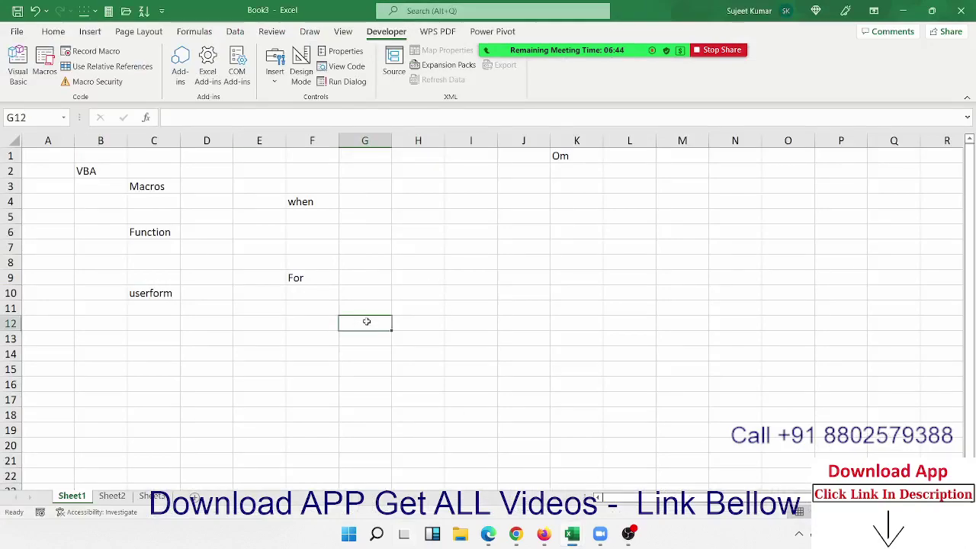
{"action": "type", "text": "Publi"}
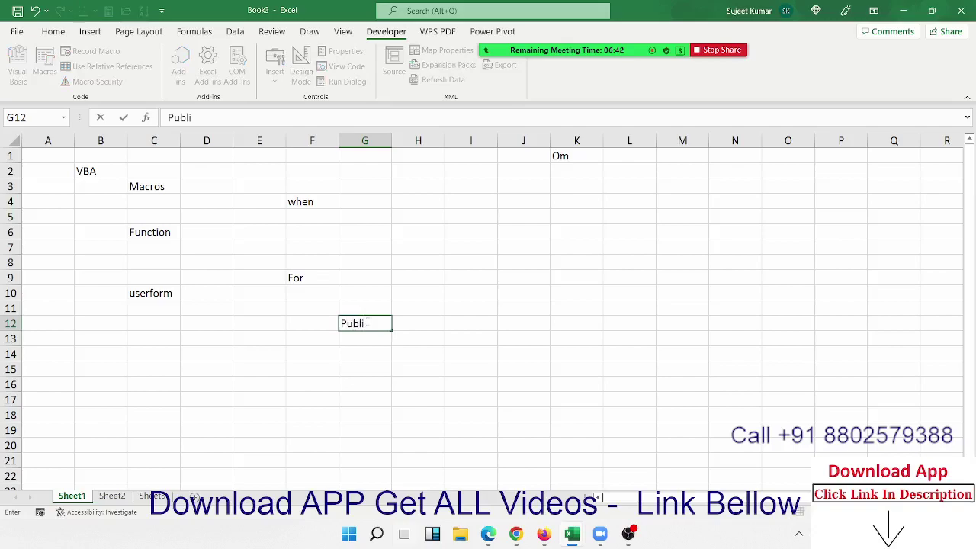
{"action": "type", "text": "c Mac"}
{"action": "type", "text": "ros"}
{"action": "key", "text": "Return"}
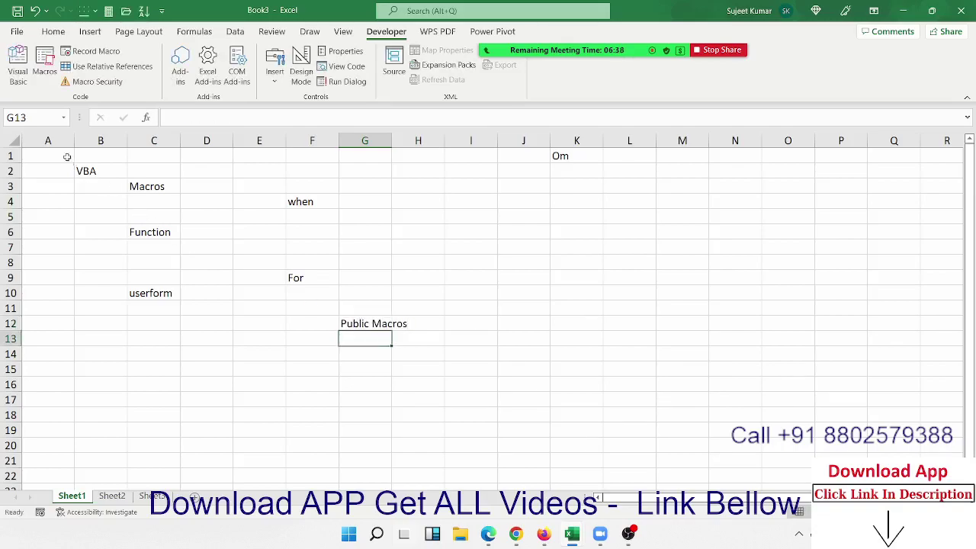
{"action": "left_click", "coordinate": [42, 68]}
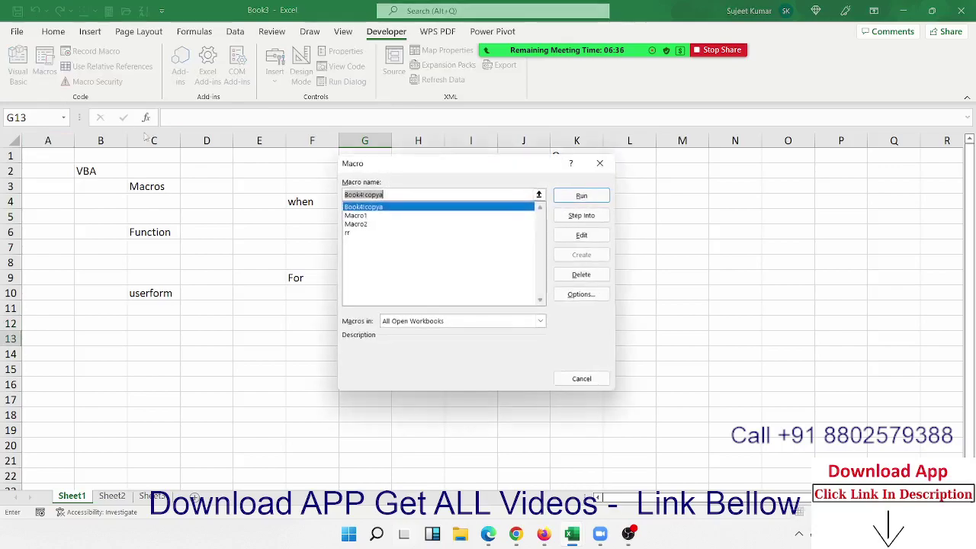
{"action": "left_click", "coordinate": [351, 216]}
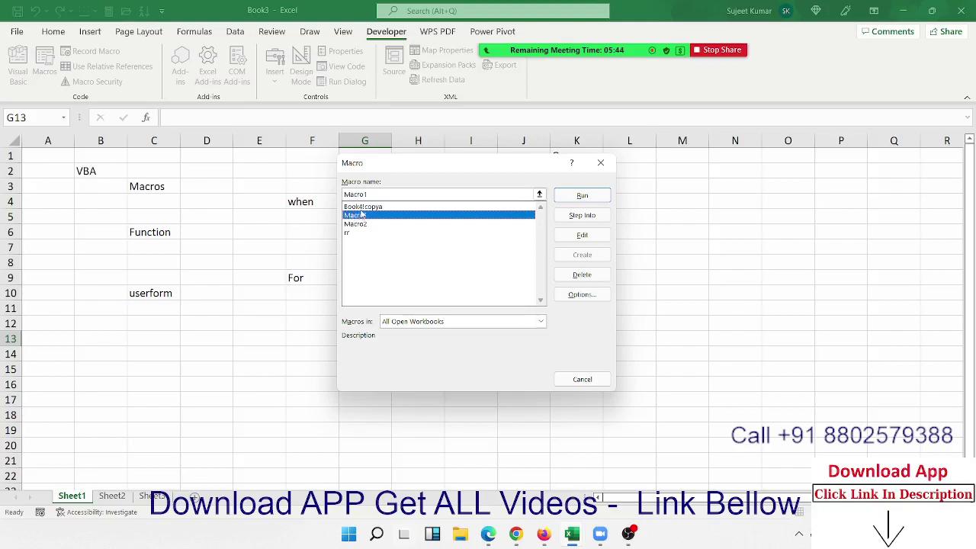
Select the Book4!copya macro, then close the Macro dialog without running it.
{"action": "left_click", "coordinate": [363, 207]}
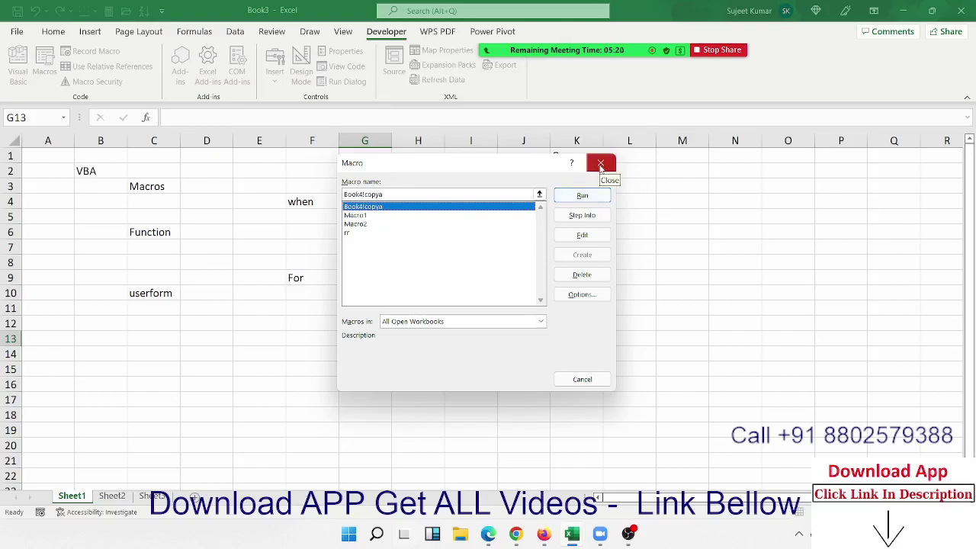
{"action": "left_click", "coordinate": [601, 165]}
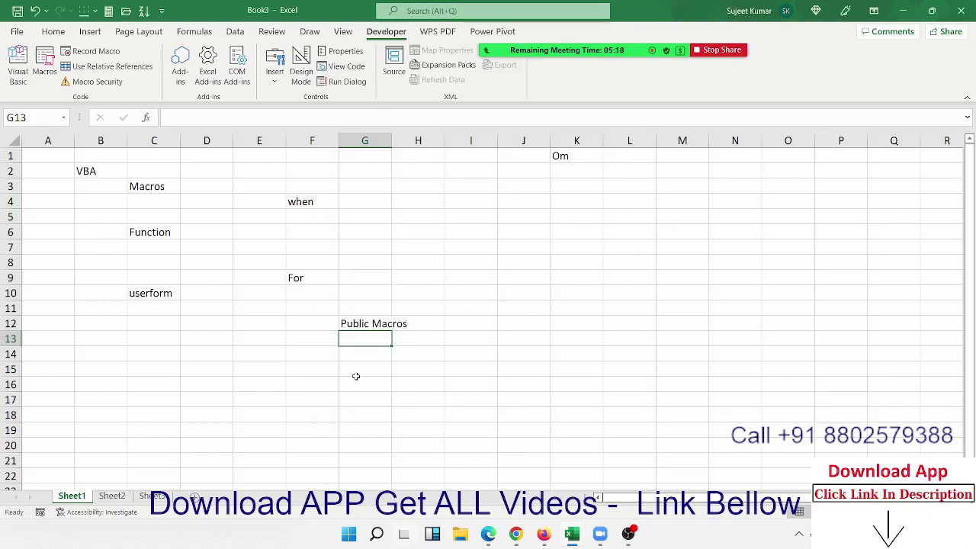
Look over the macro list, then return to the Public Macros label in G12.
{"action": "left_click", "coordinate": [357, 376]}
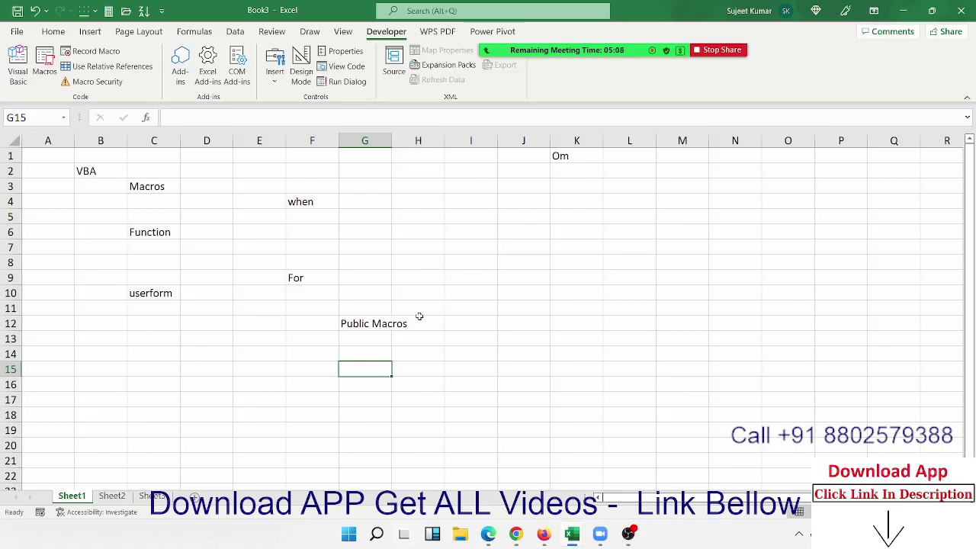
{"action": "left_click", "coordinate": [380, 326]}
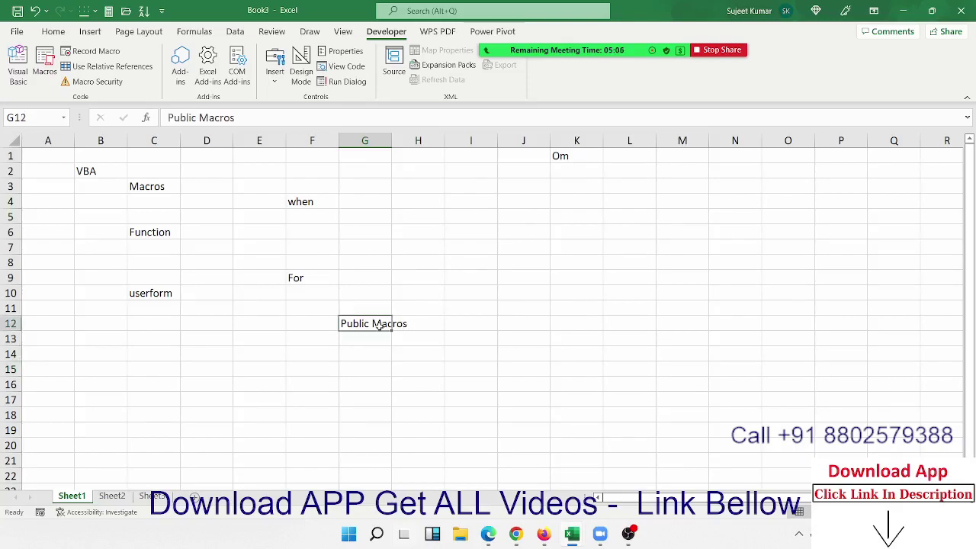
{"action": "left_click", "coordinate": [374, 367]}
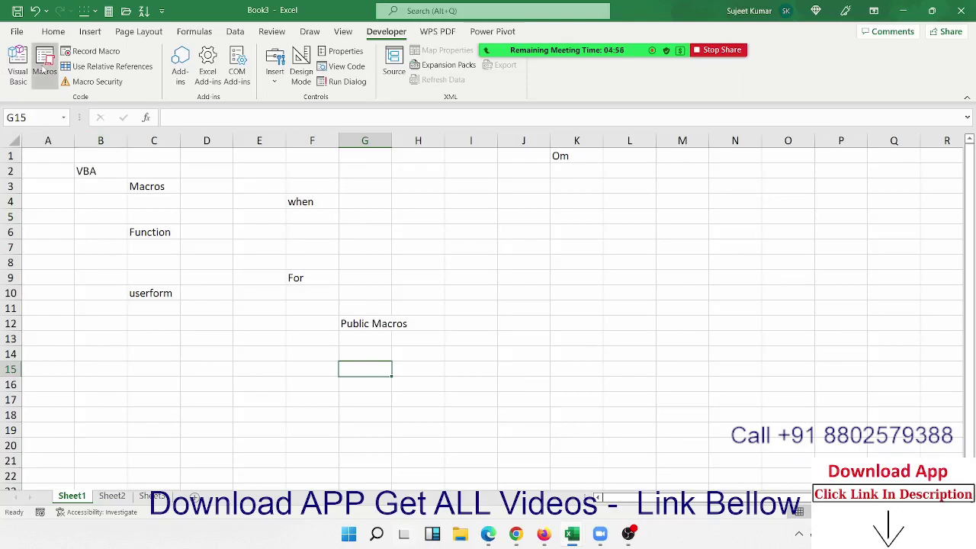
{"action": "left_click", "coordinate": [44, 64]}
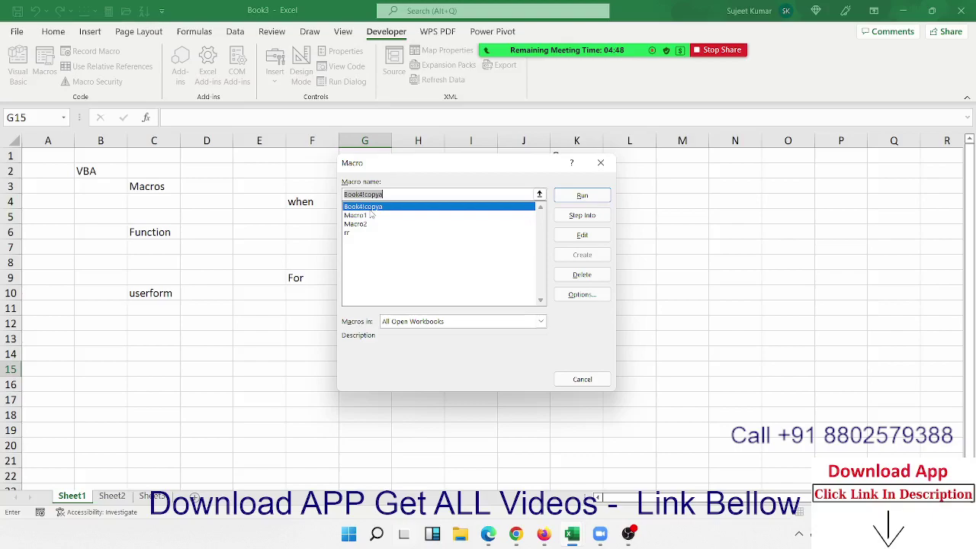
{"action": "left_click", "coordinate": [600, 163]}
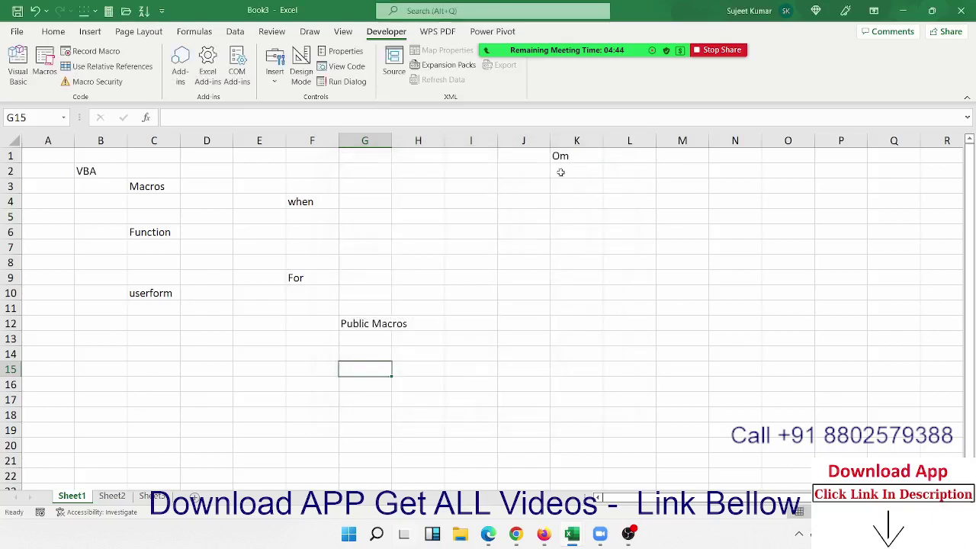
{"action": "left_click", "coordinate": [368, 329]}
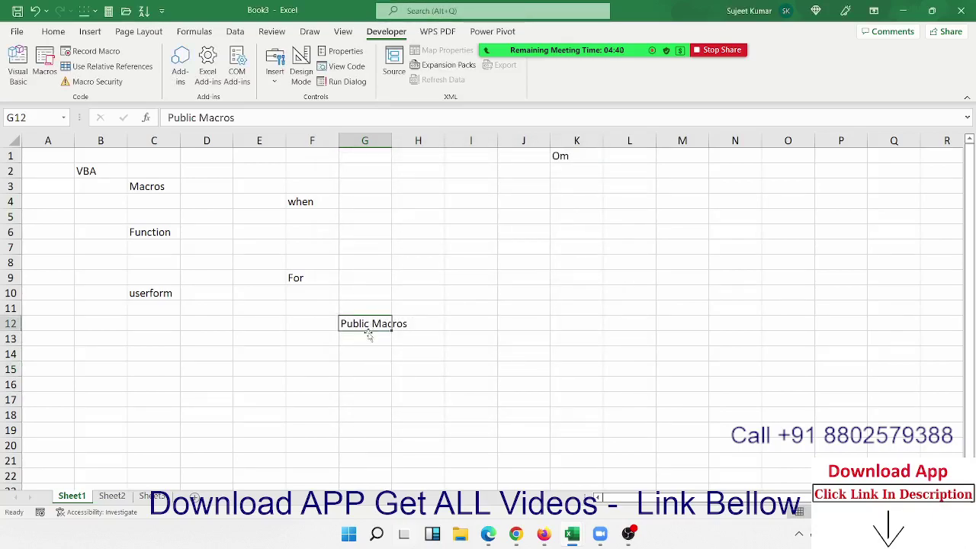
Enter 'Pernoal Macros' in G14, then view Record Macro's Store macro in options.
{"action": "left_click", "coordinate": [360, 353]}
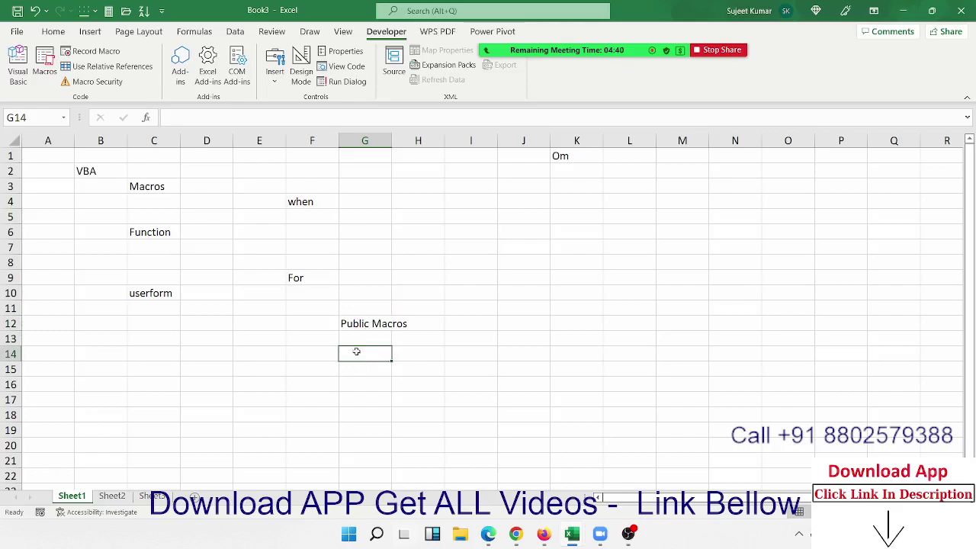
{"action": "type", "text": "Pu"}
{"action": "key", "text": "BackSpace"}
{"action": "type", "text": "e"}
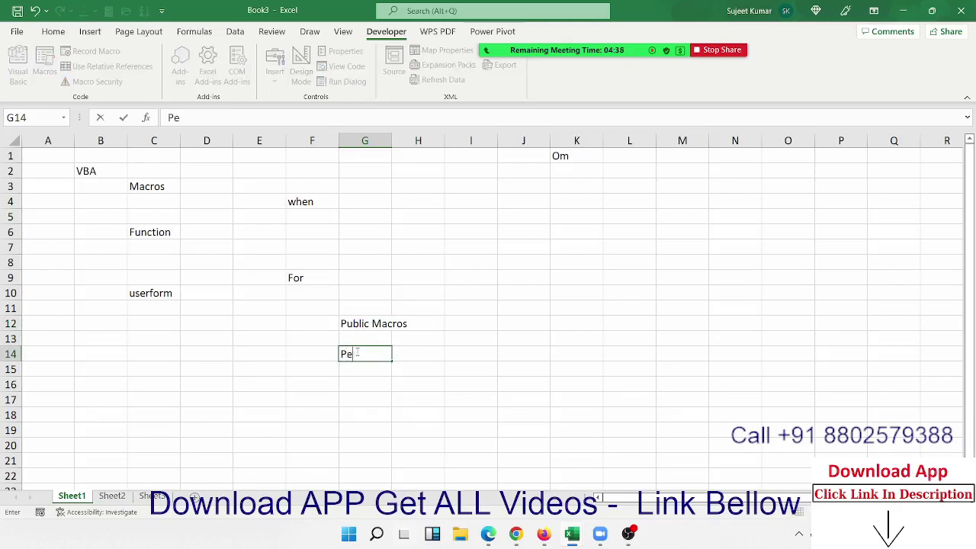
{"action": "type", "text": "rno"}
{"action": "type", "text": "al Macro"}
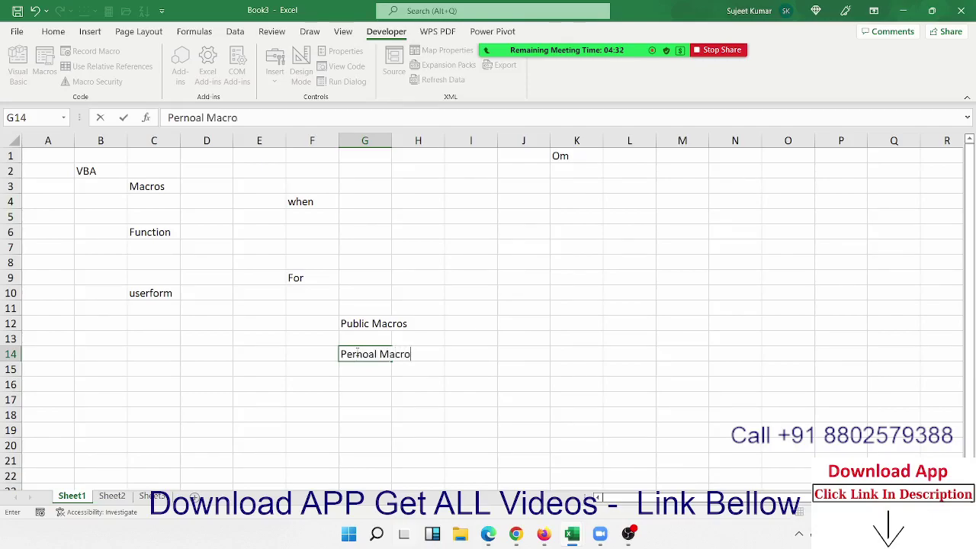
{"action": "type", "text": "s"}
{"action": "left_click", "coordinate": [369, 366]}
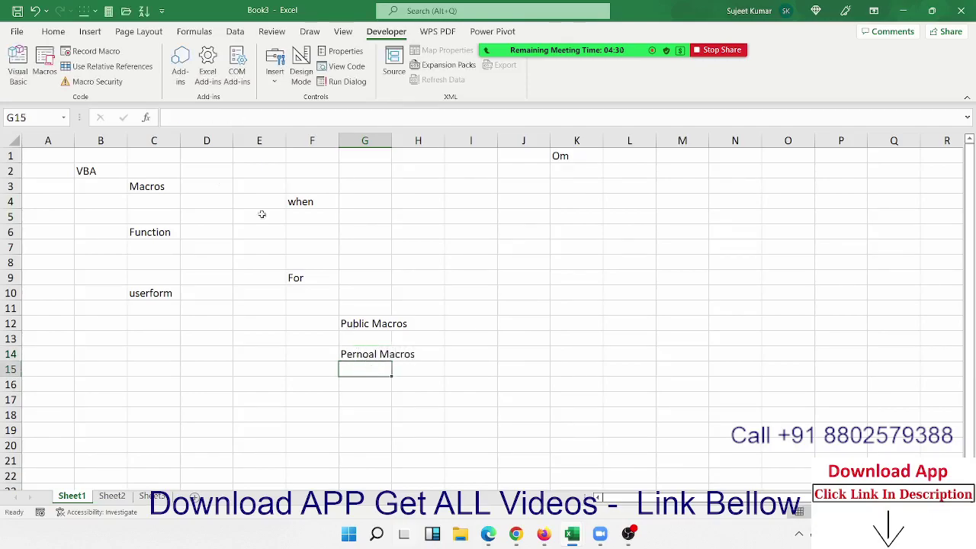
{"action": "left_click", "coordinate": [90, 51]}
{"action": "left_click", "coordinate": [416, 279]}
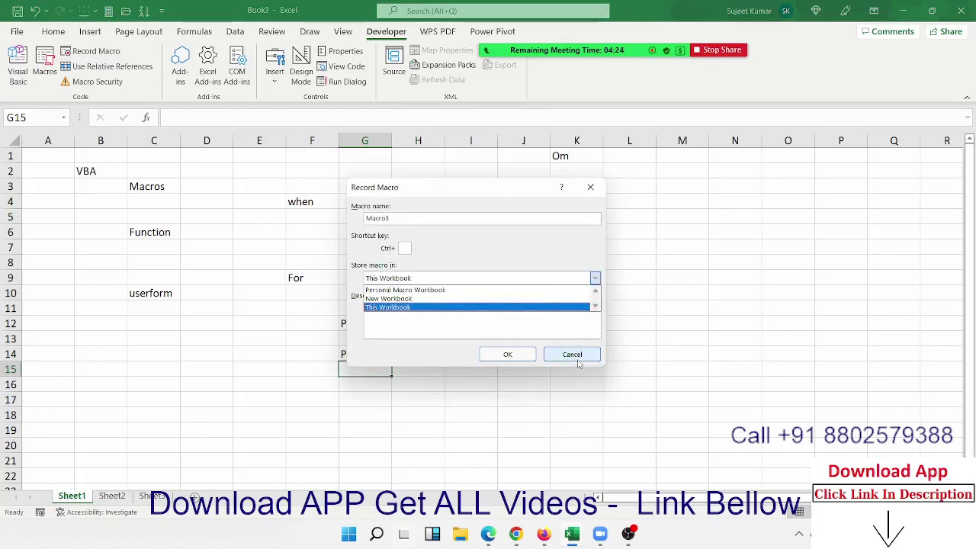
Cancel the Record Macro dialog, then open and close the Macros list.
{"action": "left_click", "coordinate": [579, 364]}
{"action": "left_click", "coordinate": [578, 364]}
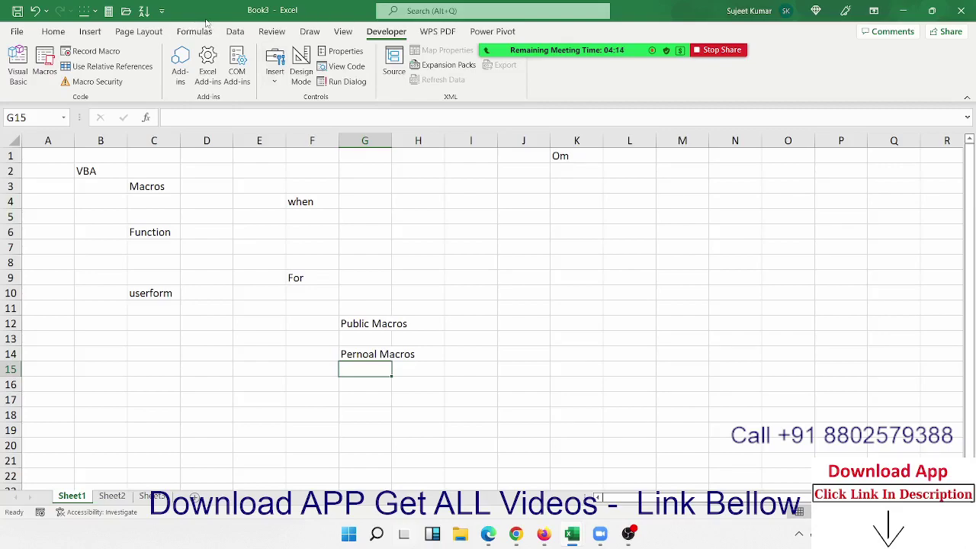
{"action": "left_click", "coordinate": [51, 83]}
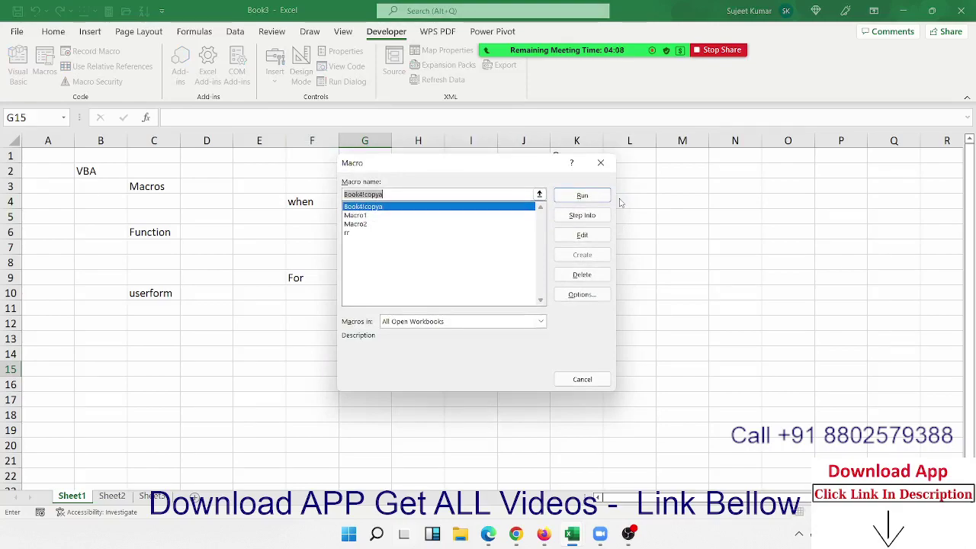
{"action": "left_click", "coordinate": [601, 163]}
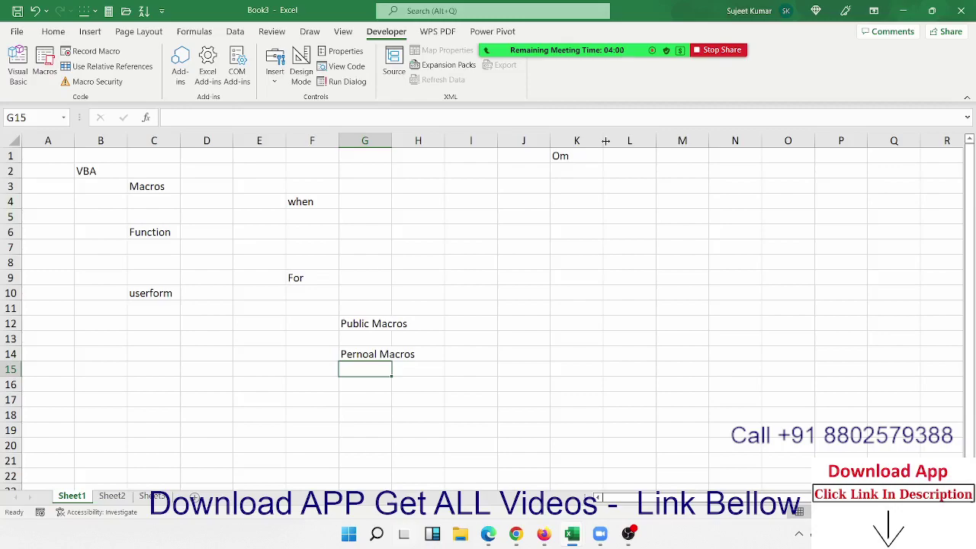
Enter the label 'Addins' in cell I14.
{"action": "key", "text": "Up"}
{"action": "key", "text": "Right"}
{"action": "key", "text": "Right"}
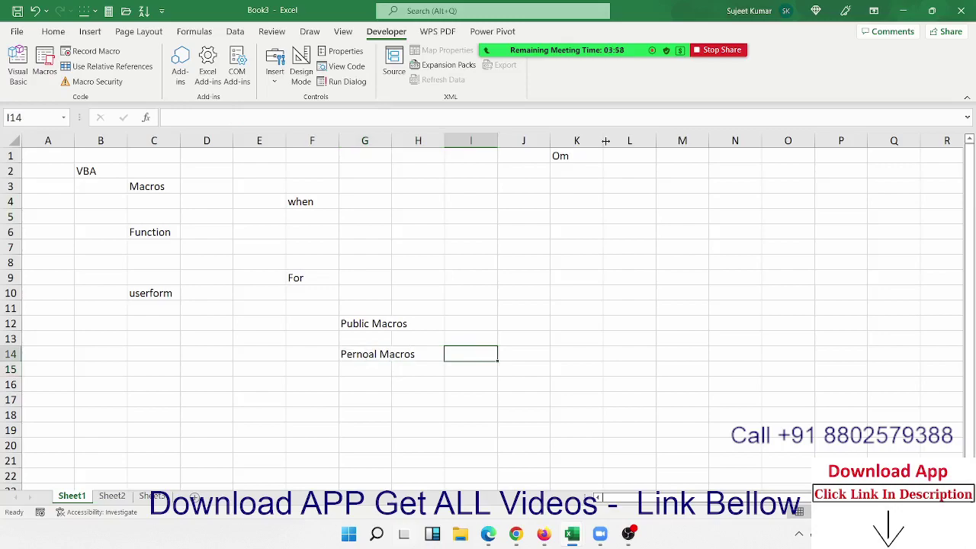
{"action": "type", "text": "A"}
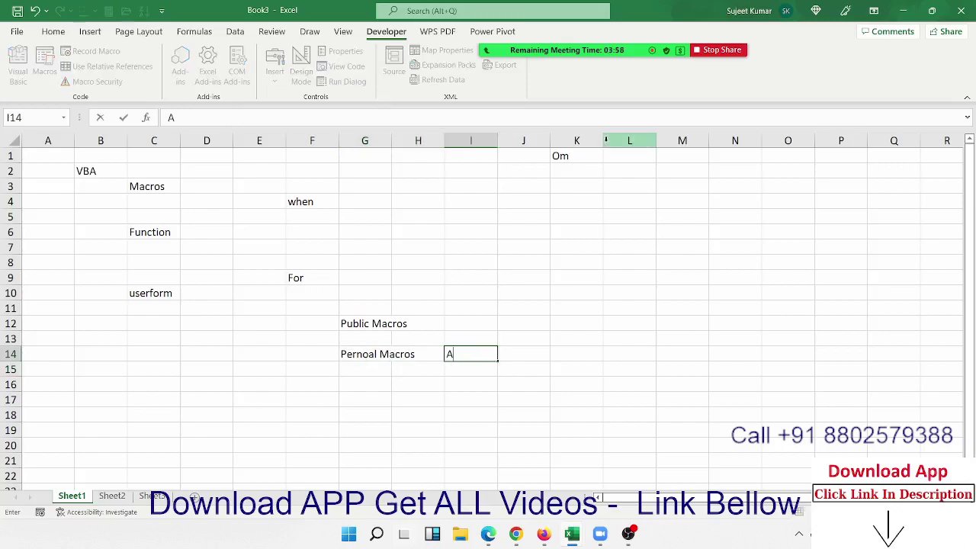
{"action": "type", "text": "d"}
{"action": "type", "text": "d"}
{"action": "type", "text": "ins"}
{"action": "key", "text": "Return"}
Enter 'Event Macros' in cell G16, discarding a stray entry first.
{"action": "key", "text": "Up"}
{"action": "key", "text": "Left"}
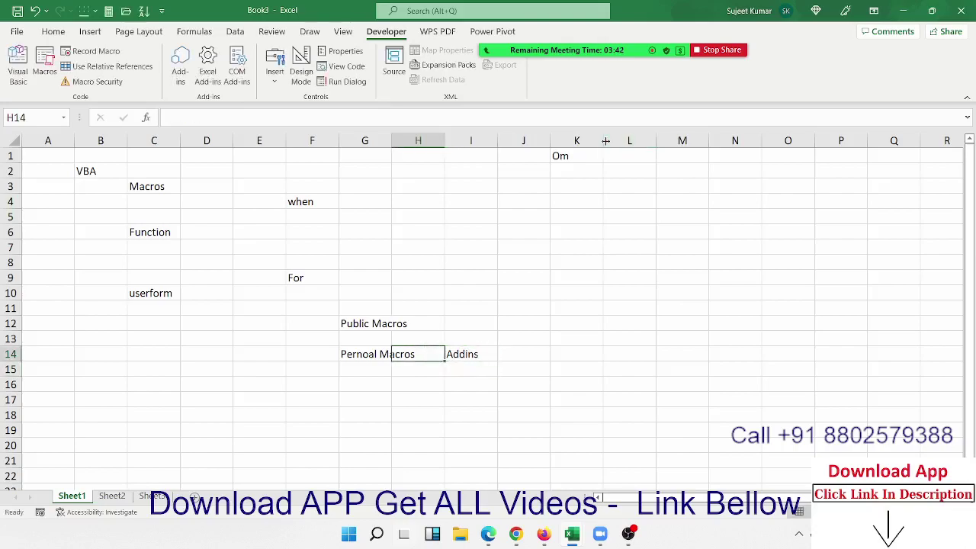
{"action": "key", "text": "Right"}
{"action": "key", "text": "Left"}
{"action": "key", "text": "Left"}
{"action": "key", "text": "Down"}
{"action": "key", "text": "Down"}
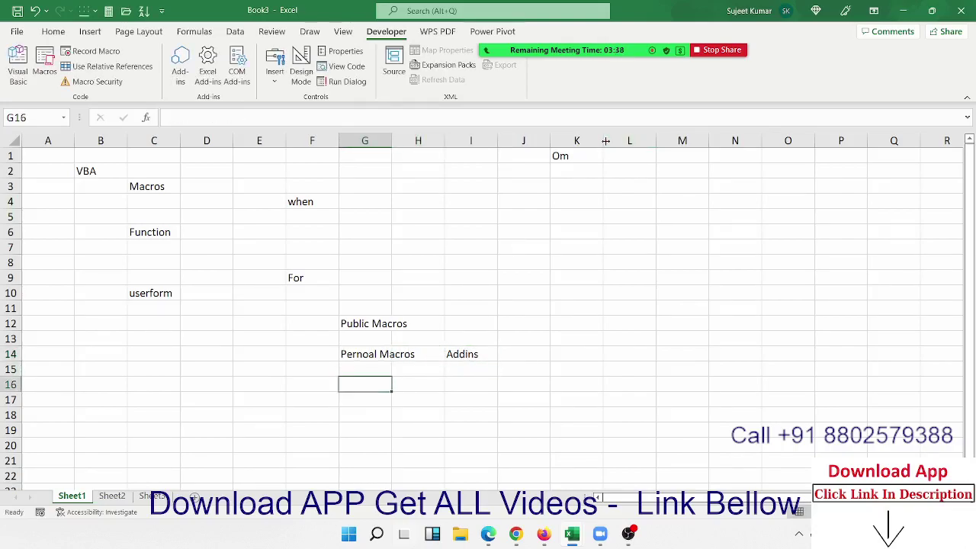
{"action": "key", "text": "Up"}
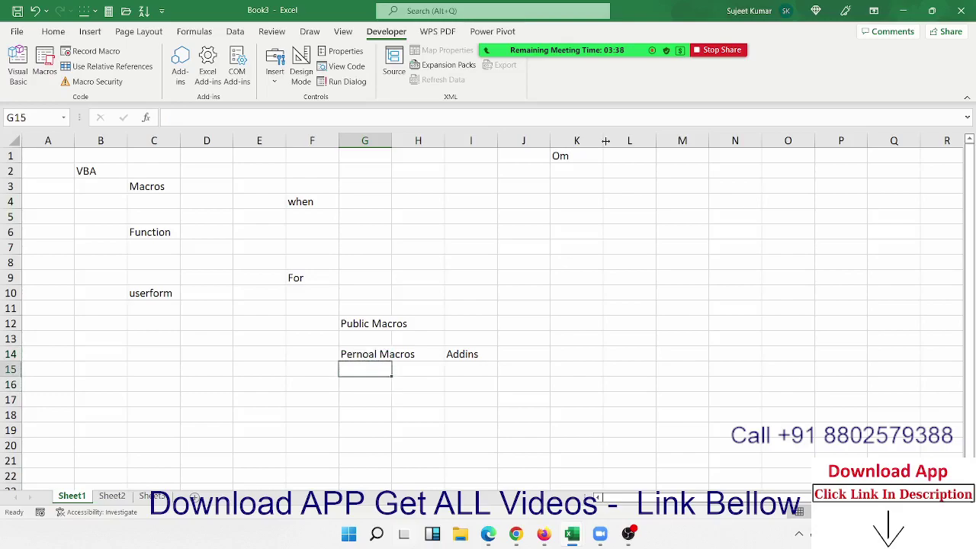
{"action": "key", "text": "Up"}
{"action": "key", "text": "Up"}
{"action": "key", "text": "Right"}
{"action": "key", "text": "Right"}
{"action": "key", "text": "Down"}
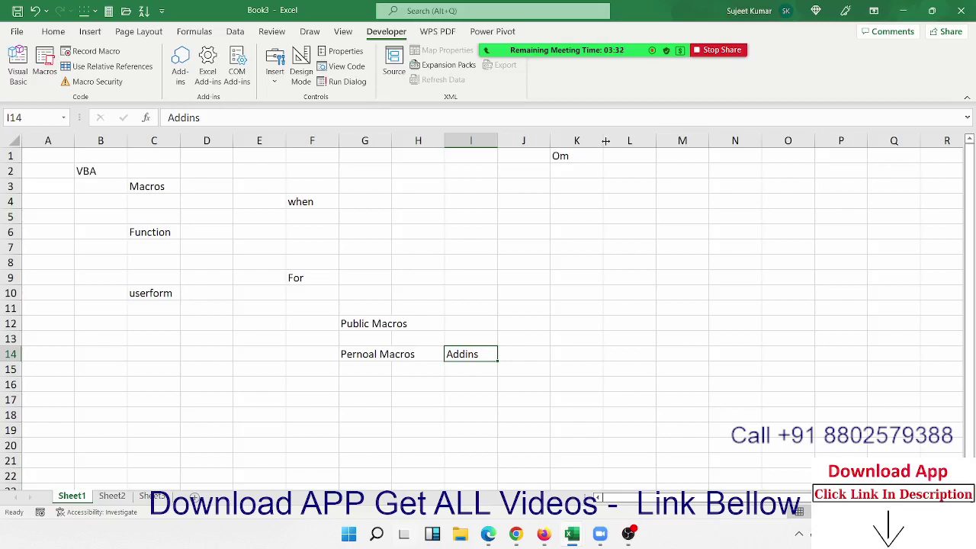
{"action": "key", "text": "Down"}
{"action": "key", "text": "Left"}
{"action": "key", "text": "Left"}
{"action": "key", "text": "Down"}
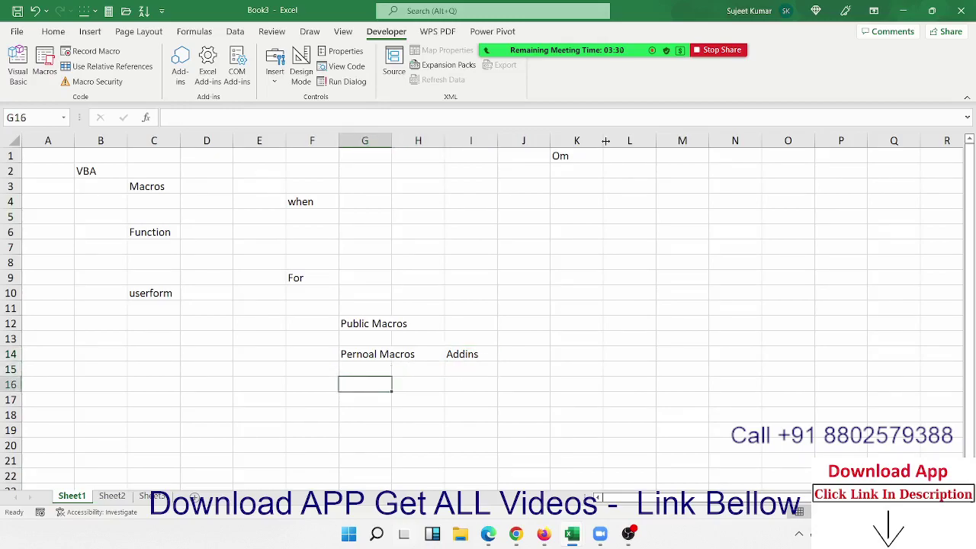
{"action": "type", "text": "E"}
{"action": "key", "text": "Escape"}
{"action": "key", "text": "Up"}
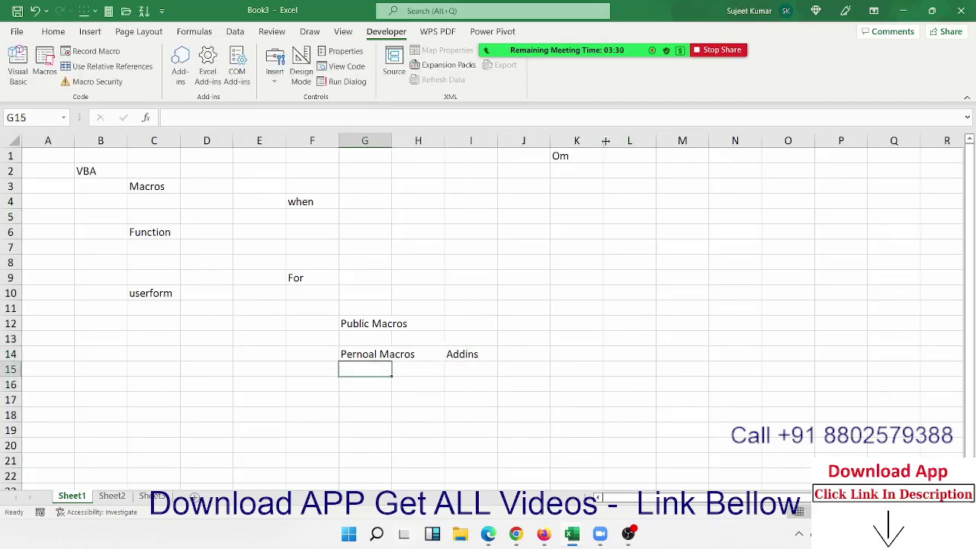
{"action": "key", "text": "Right"}
{"action": "key", "text": "Right"}
{"action": "key", "text": "Up"}
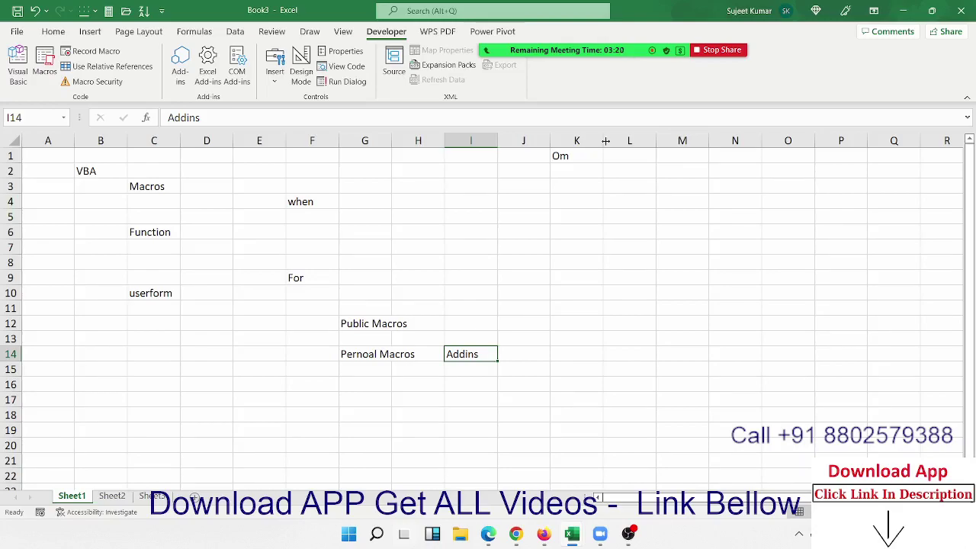
{"action": "key", "text": "Down"}
{"action": "key", "text": "Down"}
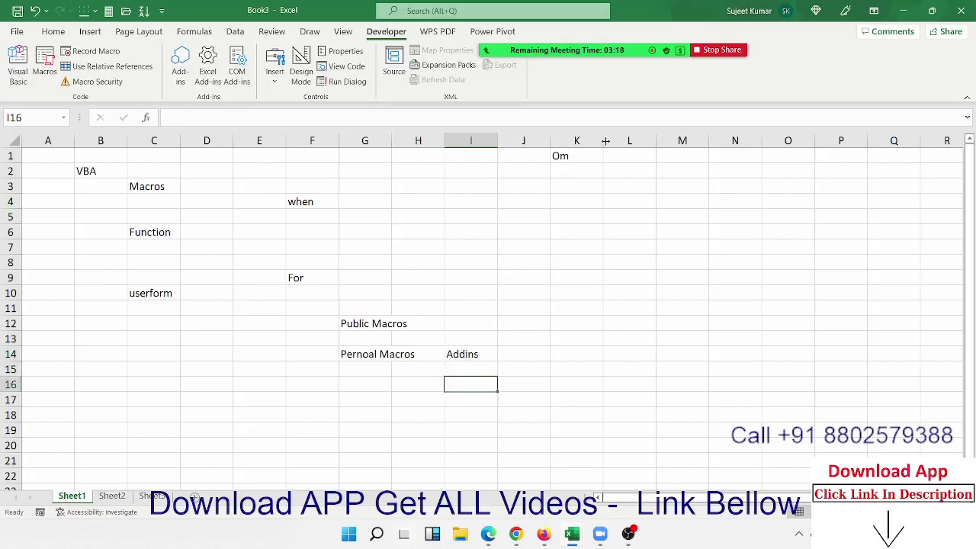
{"action": "key", "text": "Left"}
{"action": "key", "text": "Left"}
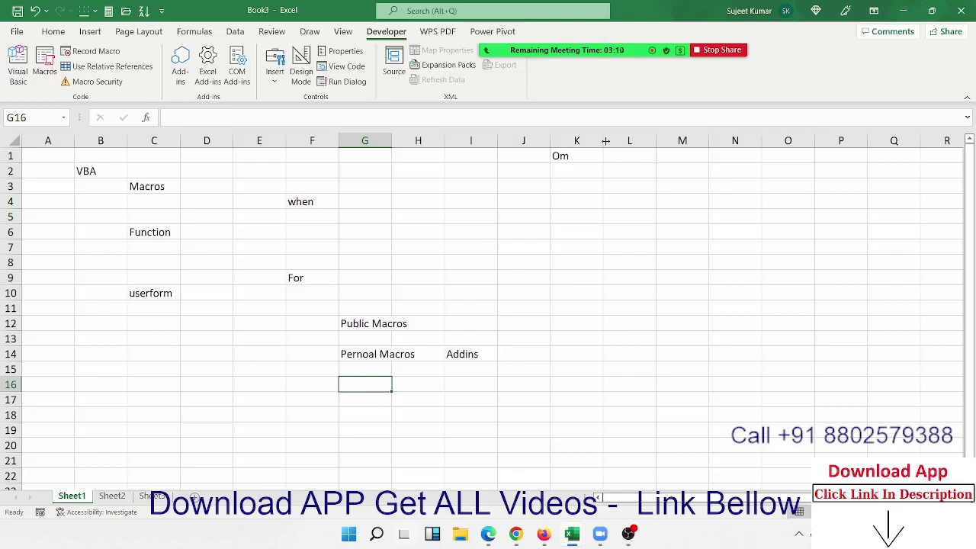
{"action": "type", "text": "E"}
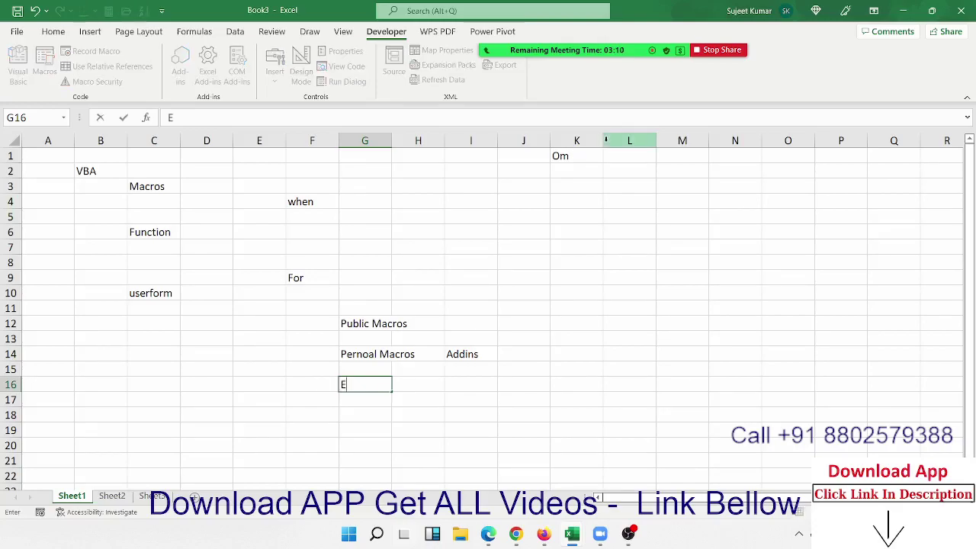
{"action": "type", "text": "vent"}
{"action": "type", "text": " Macros"}
{"action": "key", "text": "Return"}
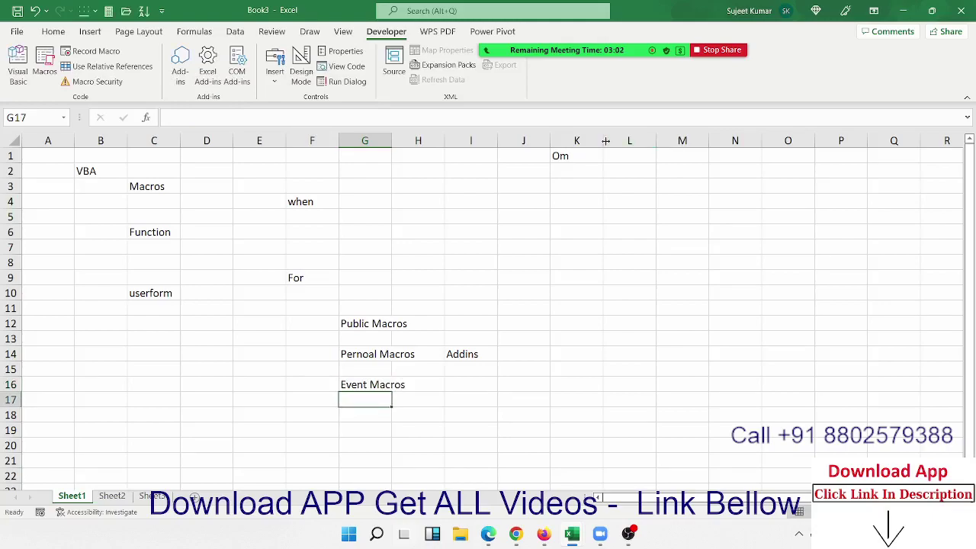
{"action": "left_click", "coordinate": [53, 77]}
{"action": "left_click", "coordinate": [350, 233]}
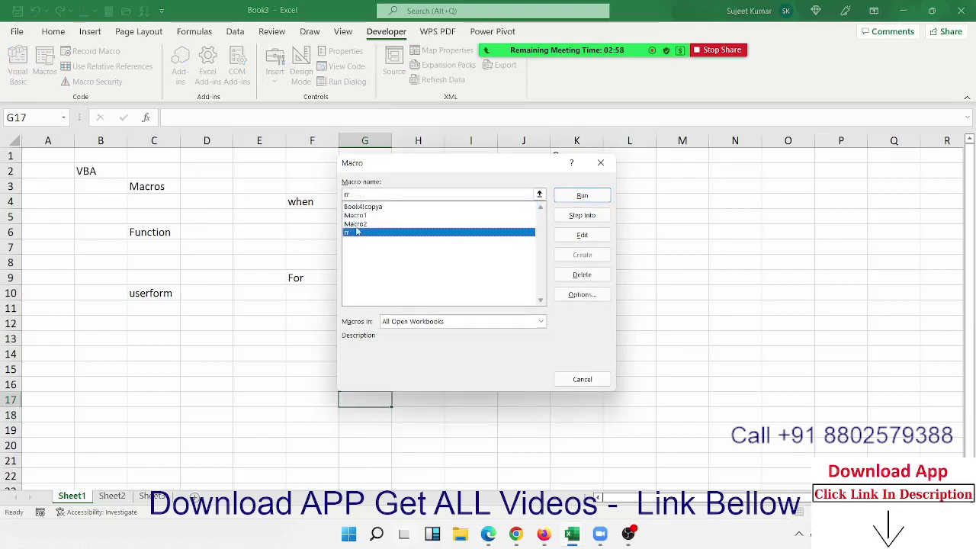
{"action": "left_click", "coordinate": [360, 225]}
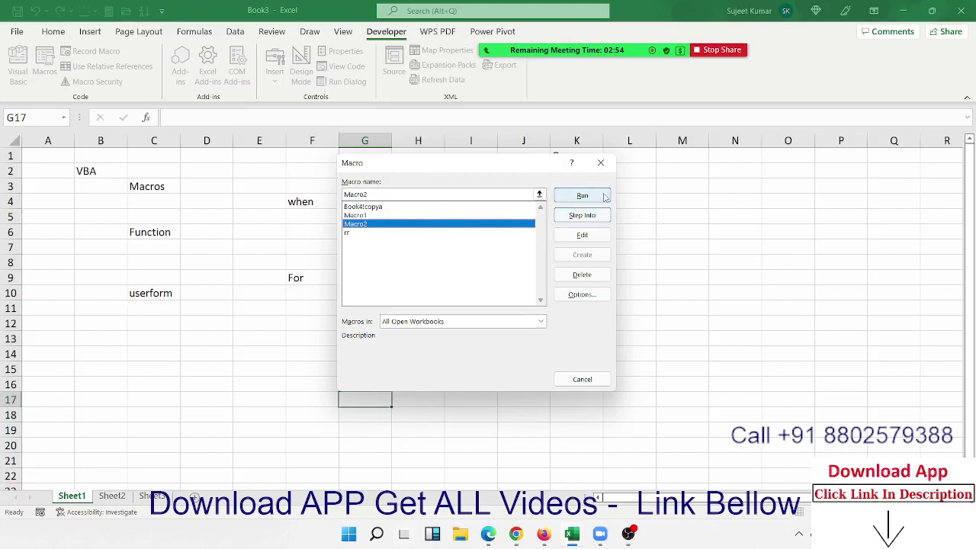
{"action": "left_click", "coordinate": [582, 294]}
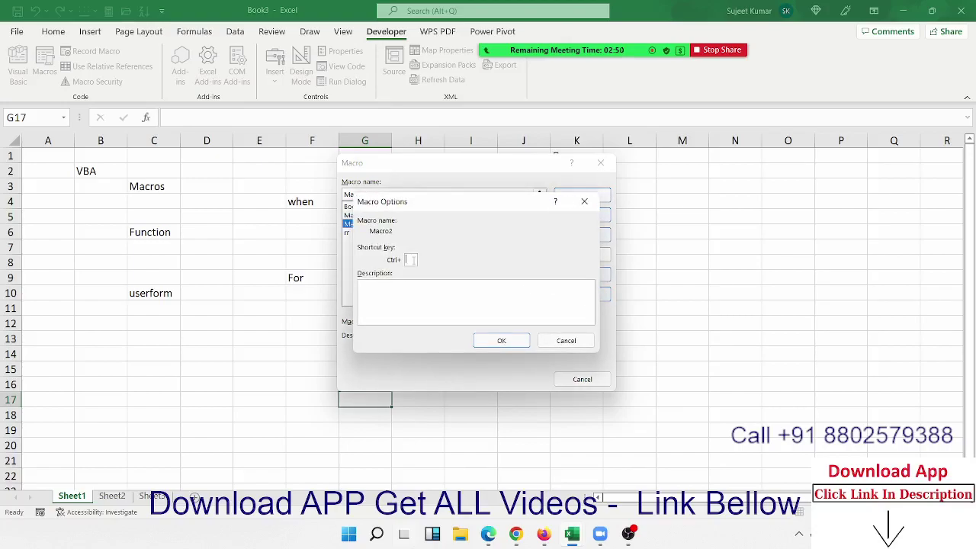
{"action": "left_click", "coordinate": [569, 342]}
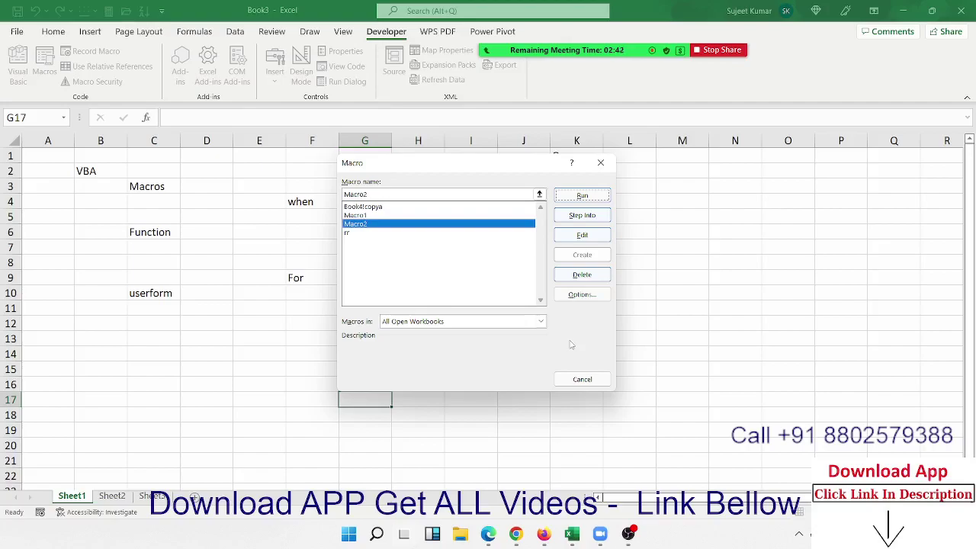
{"action": "left_click", "coordinate": [582, 379]}
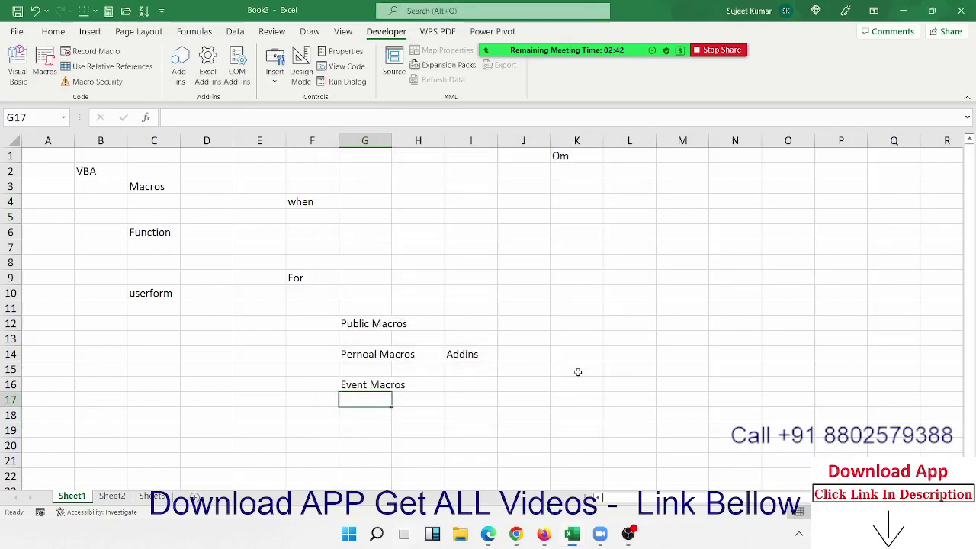
{"action": "left_click", "coordinate": [524, 251]}
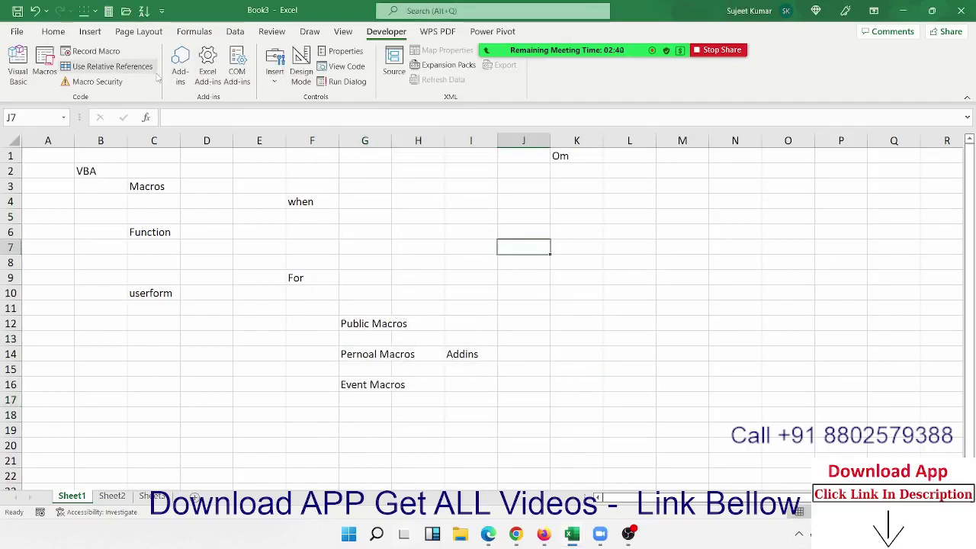
Draw a form button over I3:K4 and assign Macro1 to it.
{"action": "left_click", "coordinate": [276, 76]}
{"action": "left_click", "coordinate": [269, 115]}
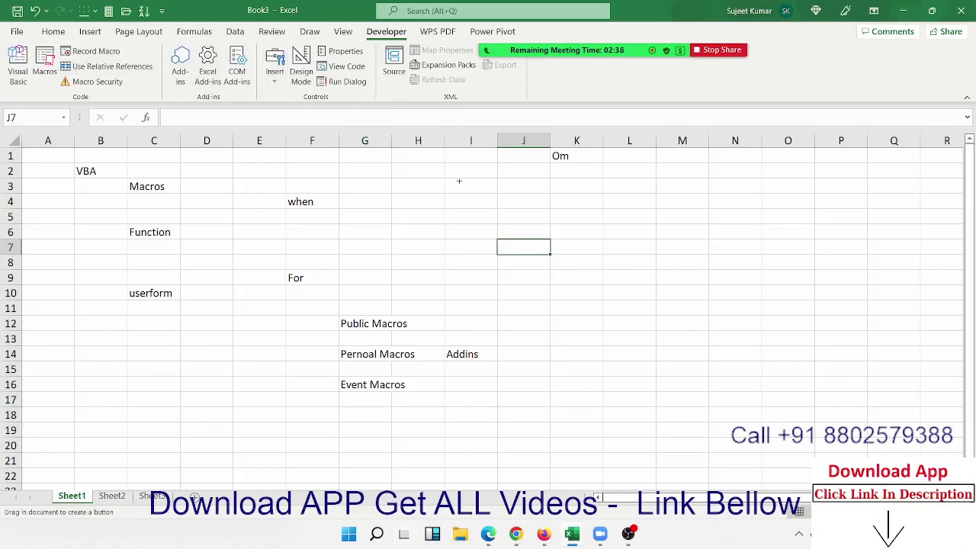
{"action": "left_click_drag", "start_coordinate": [459, 181], "coordinate": [566, 208]}
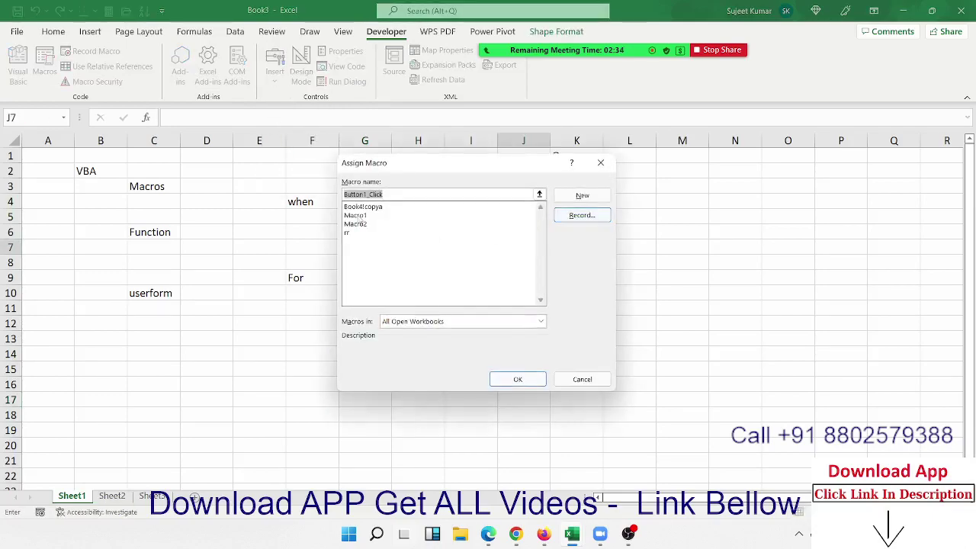
{"action": "left_click", "coordinate": [356, 215]}
{"action": "left_click", "coordinate": [517, 379]}
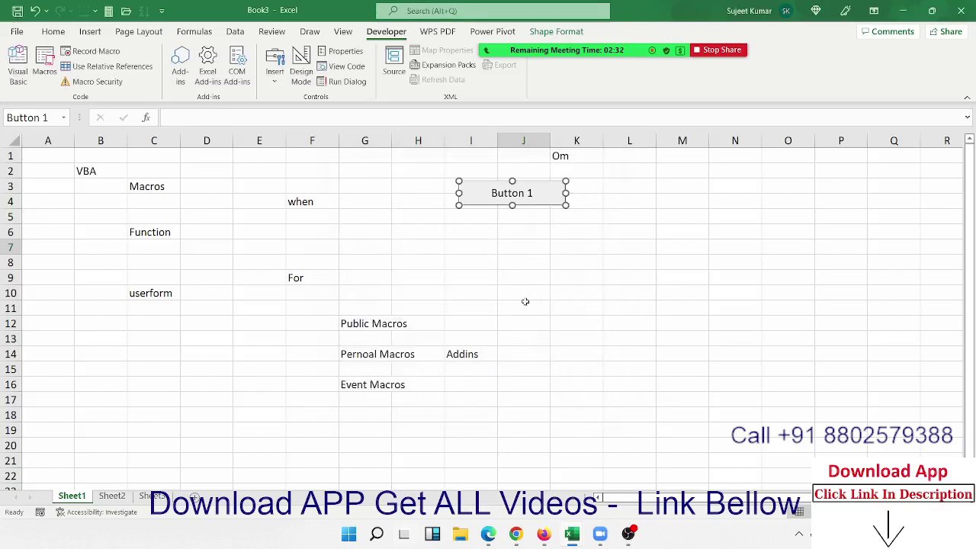
Test the button twice, writing Om into K1, then go to Sheet2.
{"action": "left_click", "coordinate": [526, 234]}
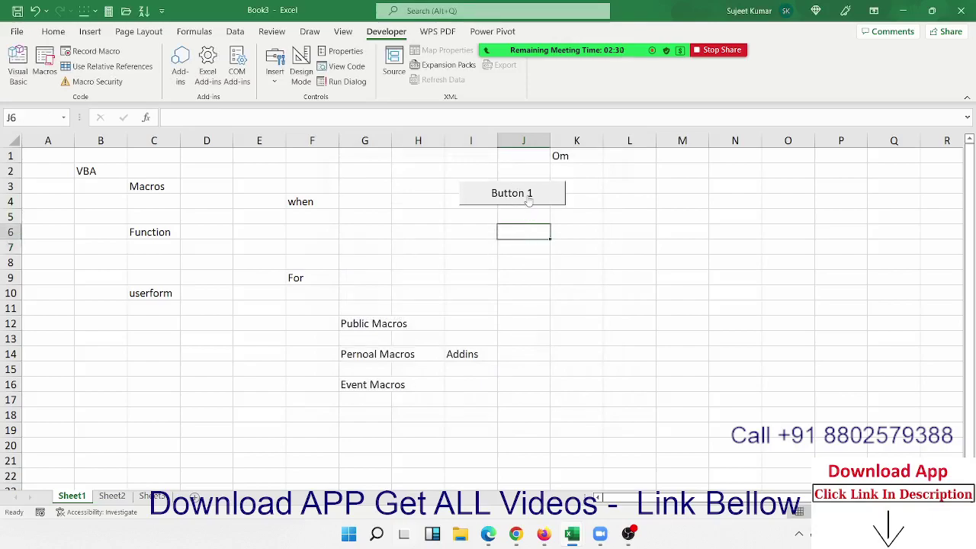
{"action": "left_click", "coordinate": [528, 201]}
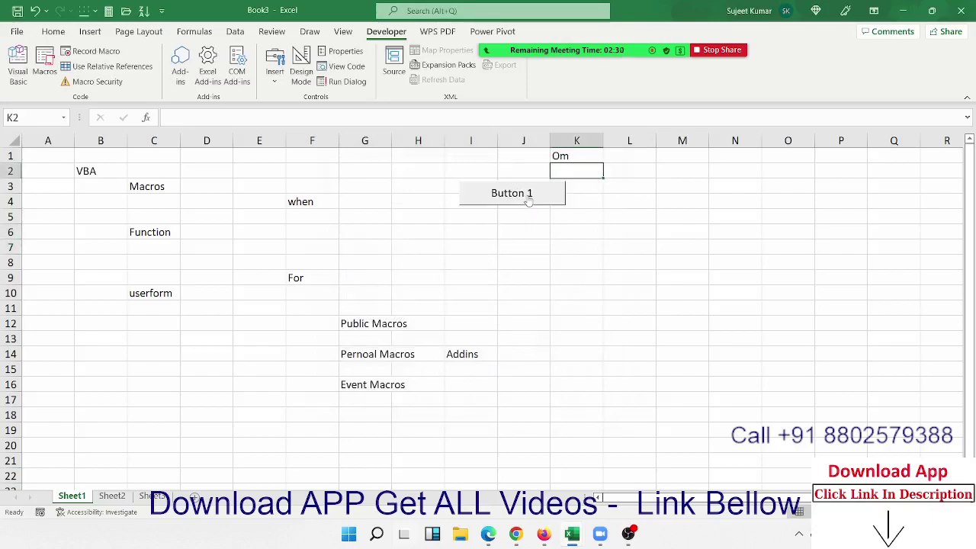
{"action": "left_click", "coordinate": [558, 152]}
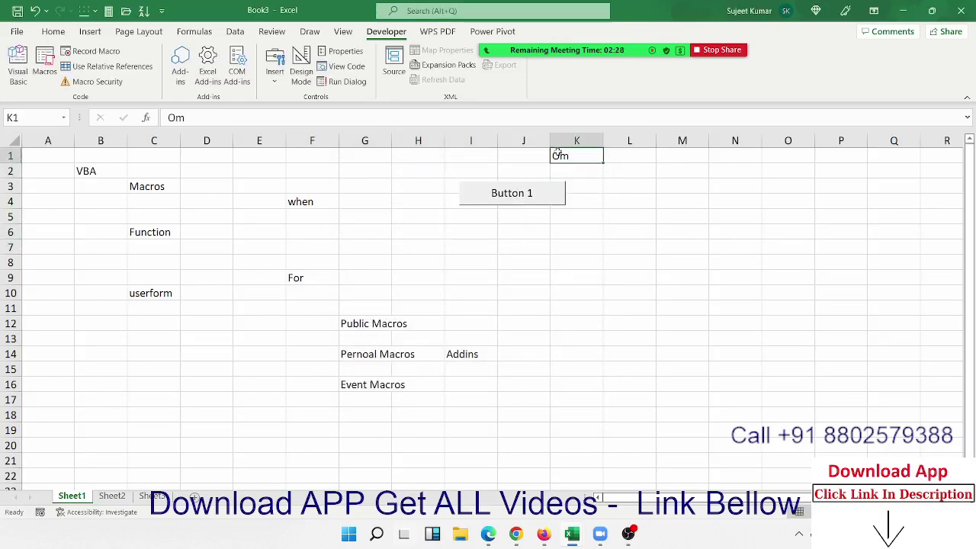
{"action": "left_click", "coordinate": [534, 193]}
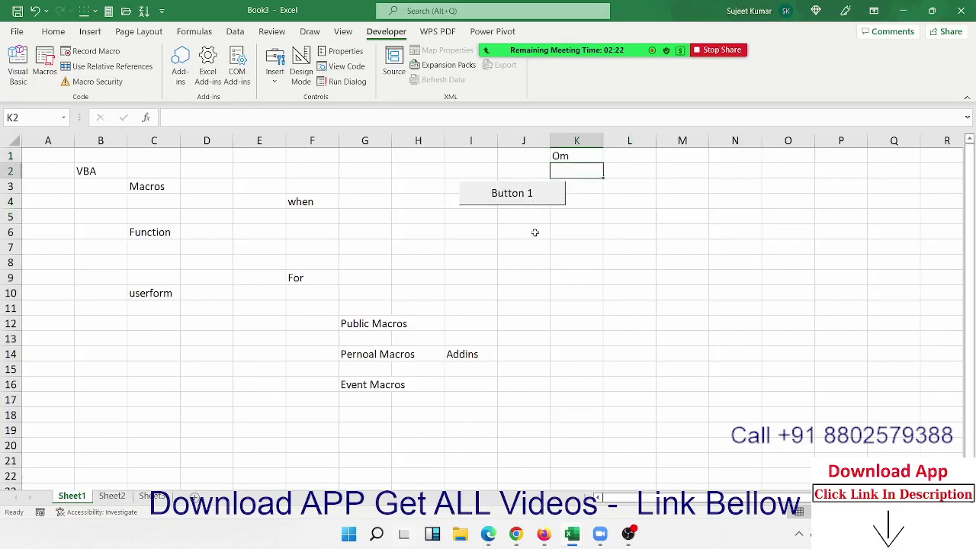
{"action": "left_click", "coordinate": [345, 388]}
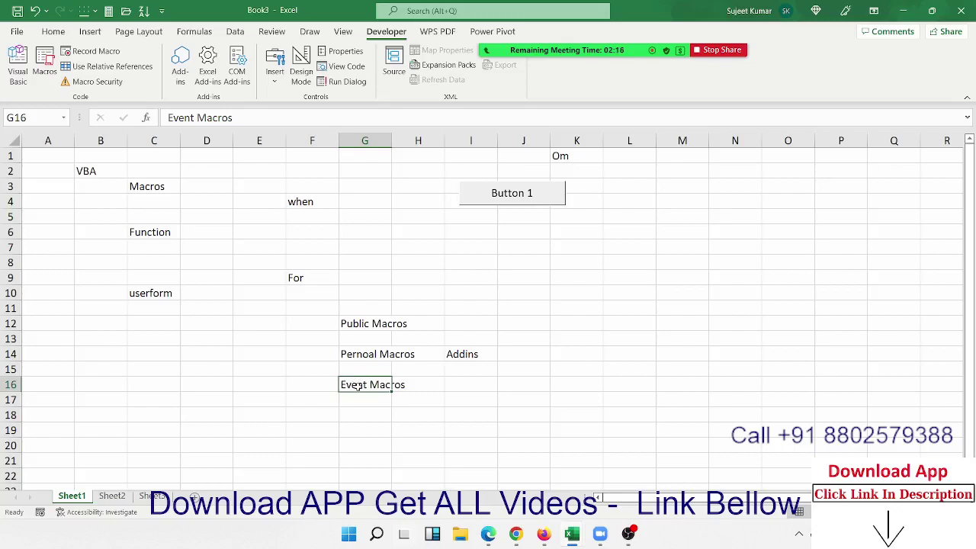
{"action": "left_click", "coordinate": [114, 497]}
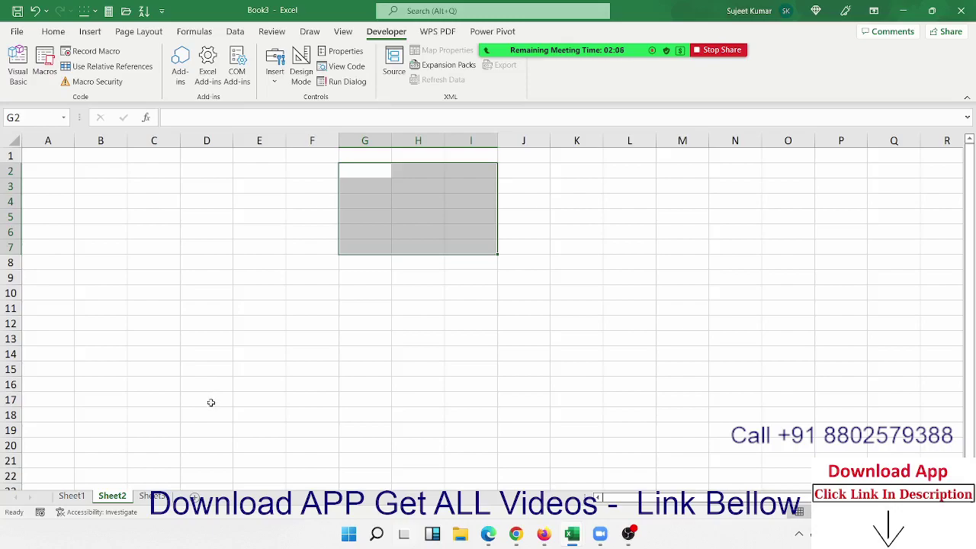
Open Sheet2's code and create a Worksheet_SelectionChange event procedure.
{"action": "left_click", "coordinate": [305, 350]}
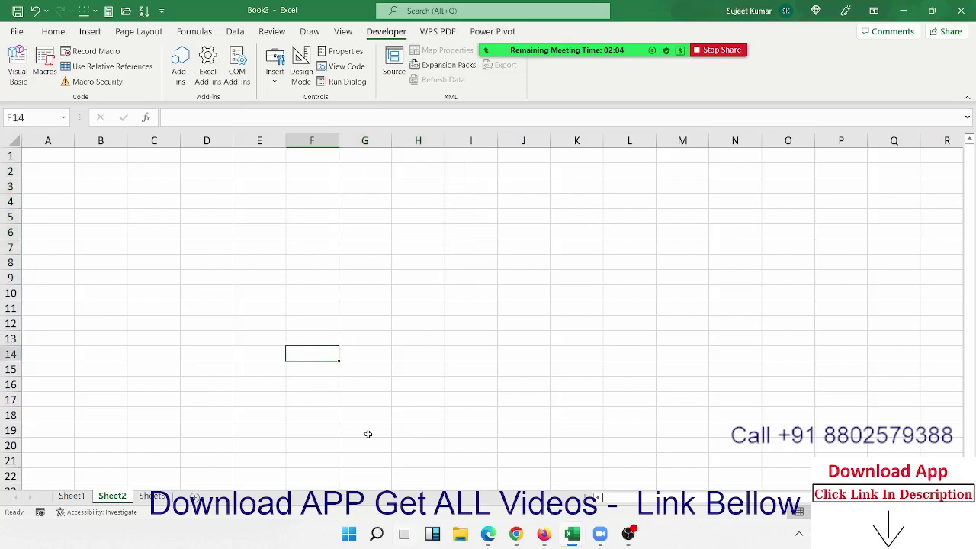
{"action": "left_click", "coordinate": [100, 217]}
{"action": "left_click", "coordinate": [291, 214]}
{"action": "left_click", "coordinate": [189, 310]}
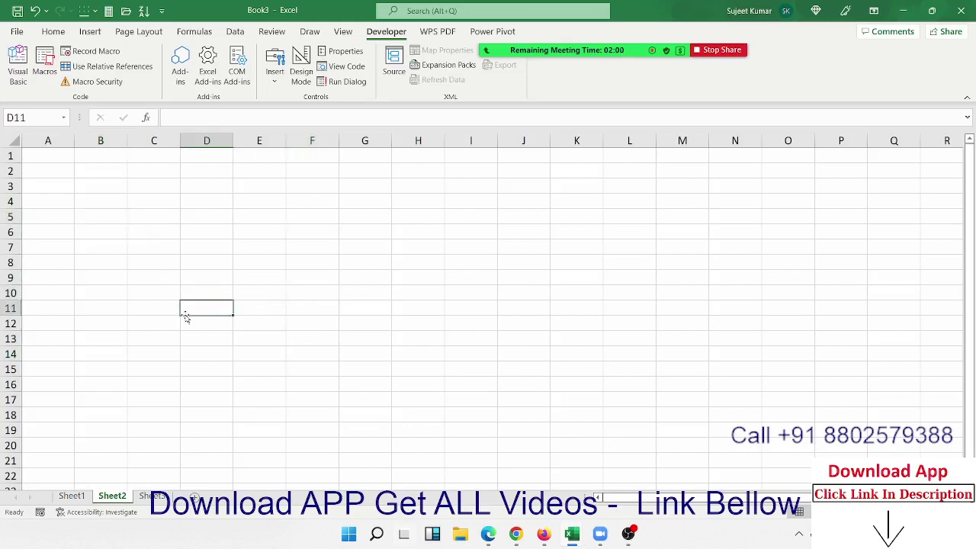
{"action": "right_click", "coordinate": [105, 498]}
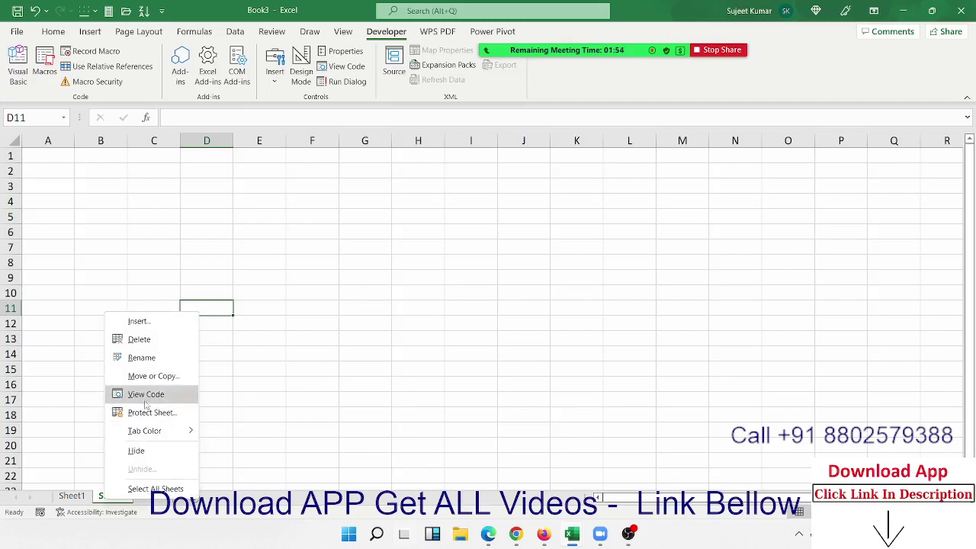
{"action": "left_click", "coordinate": [146, 394]}
{"action": "left_click", "coordinate": [248, 57]}
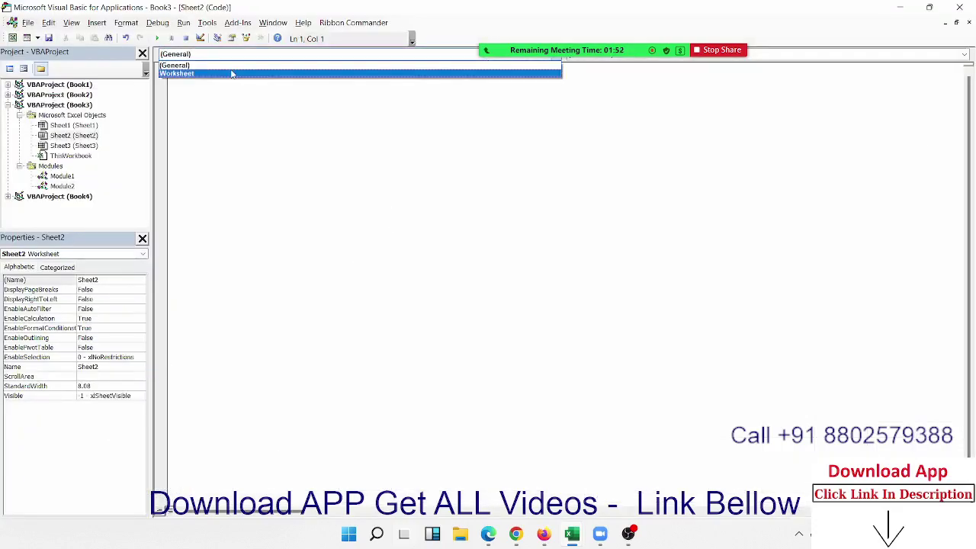
{"action": "left_click", "coordinate": [229, 74]}
{"action": "left_click", "coordinate": [742, 55]}
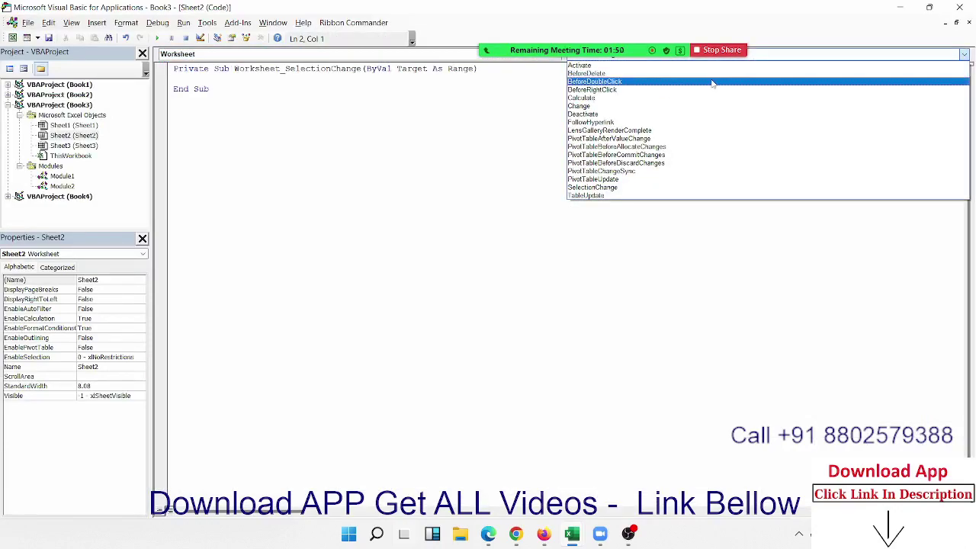
{"action": "left_click", "coordinate": [465, 125]}
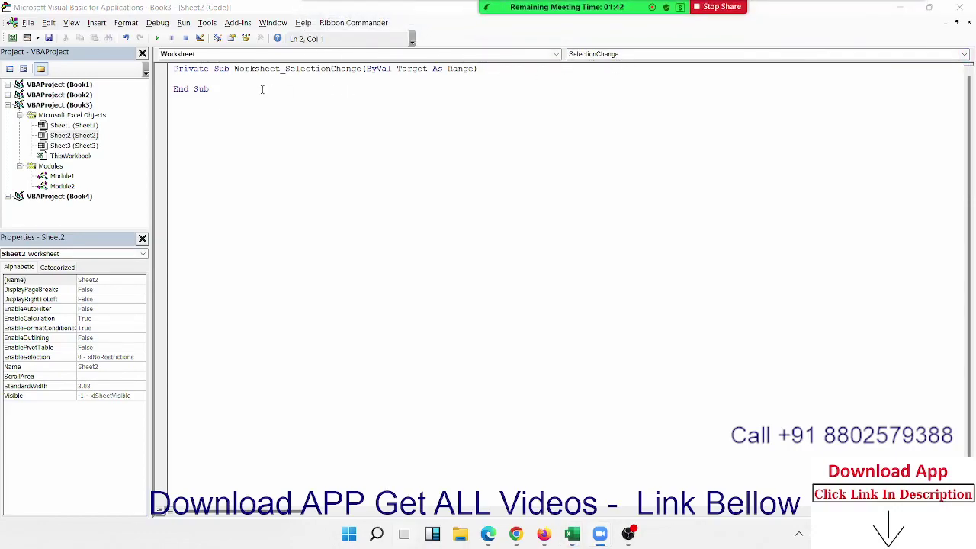
Write ActiveCell.Interior.Color = vbRed inside the SelectionChange procedure.
{"action": "left_click", "coordinate": [243, 76]}
{"action": "key", "text": "Return"}
{"action": "type", "text": "activec"}
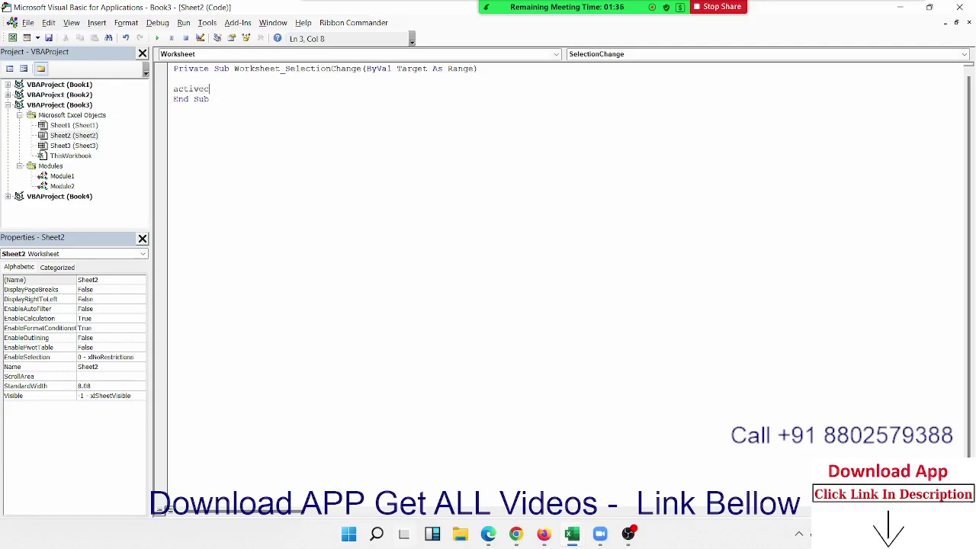
{"action": "type", "text": "ell."}
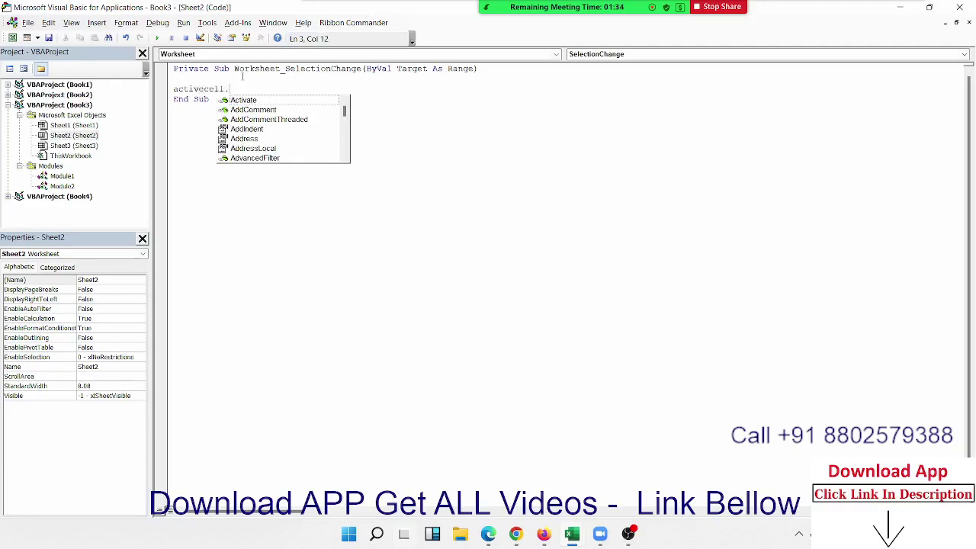
{"action": "type", "text": "in"}
{"action": "key", "text": "Down"}
{"action": "key", "text": "Down"}
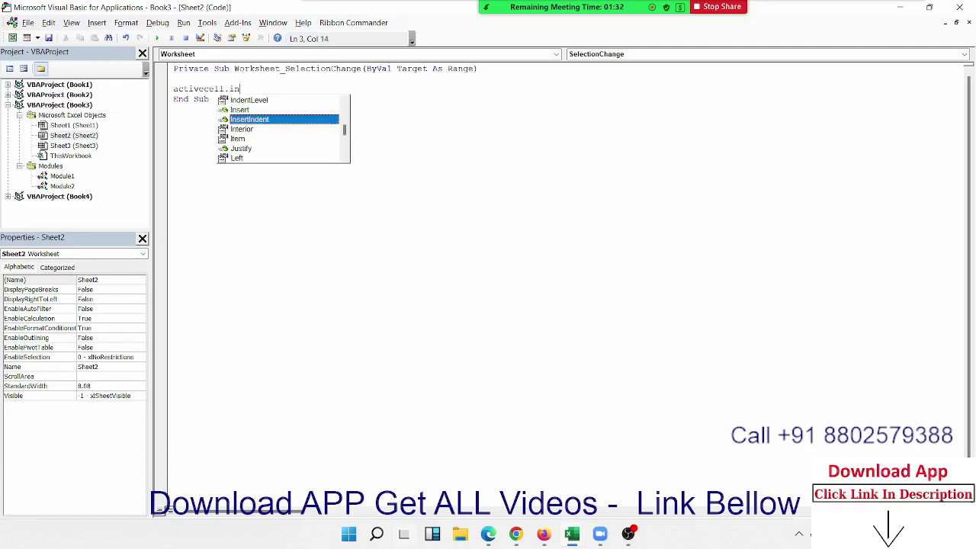
{"action": "key", "text": "Down"}
{"action": "key", "text": "Tab"}
{"action": "type", "text": ".c"}
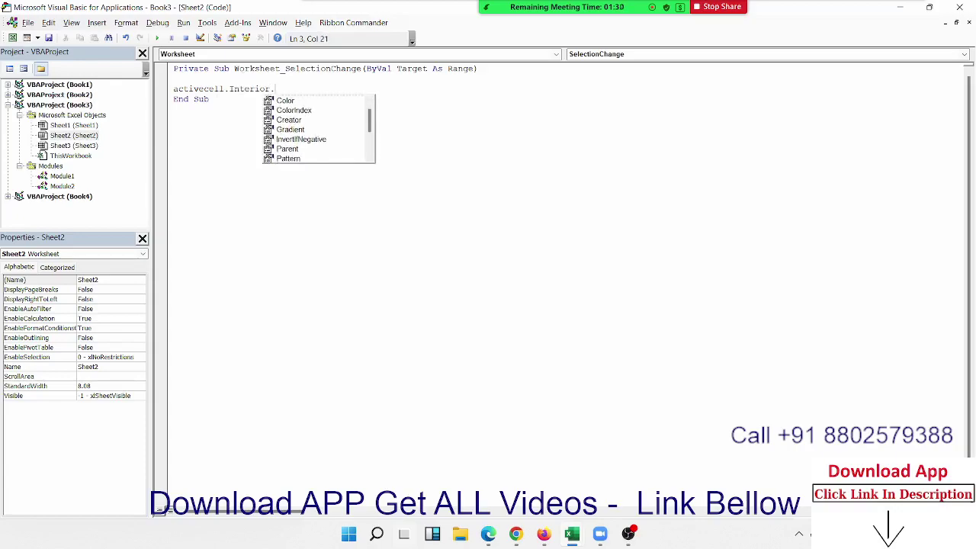
{"action": "type", "text": "o"}
{"action": "key", "text": "Tab"}
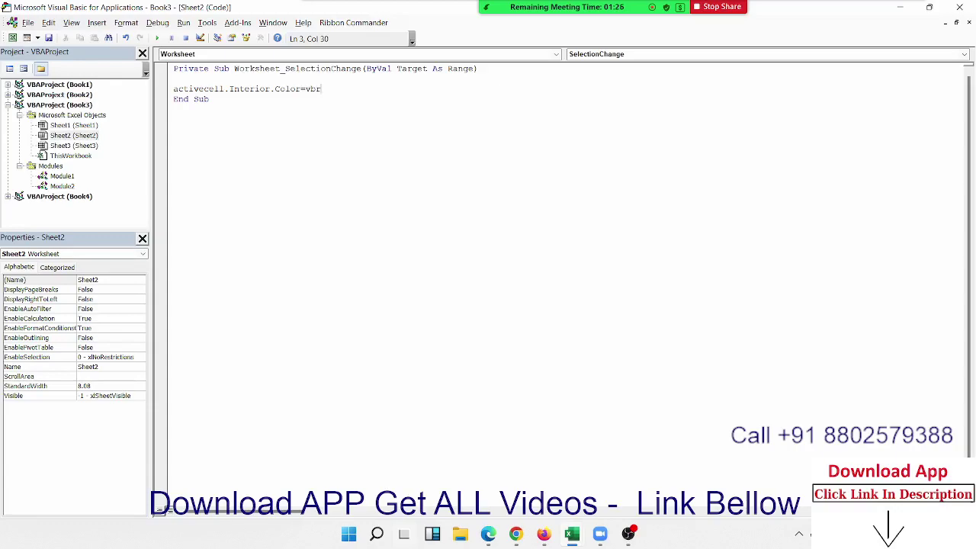
{"action": "left_click", "coordinate": [272, 101]}
{"action": "key", "text": "alt+Tab"}
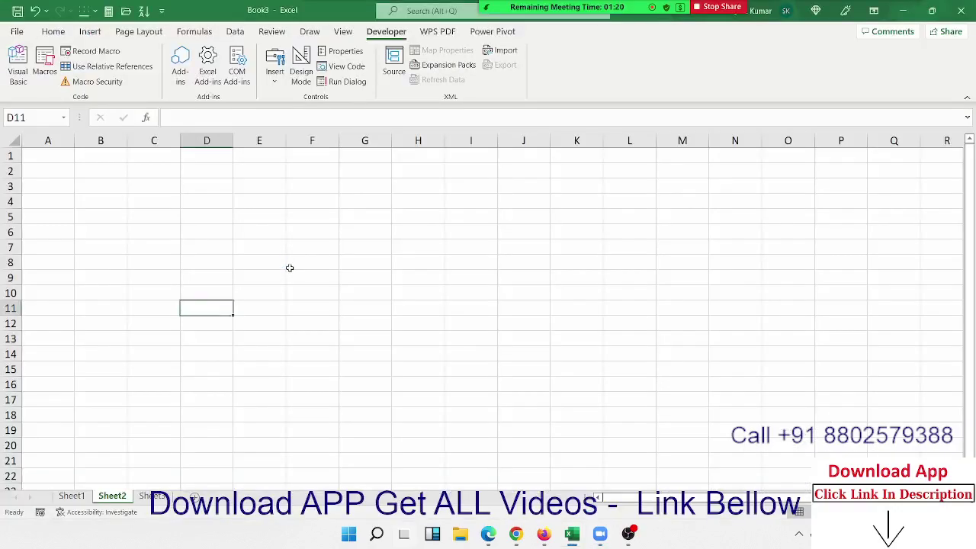
Select eleven Sheet2 cells, among them D5, F8 and K4, turning each red, then return to Sheet1.
{"action": "left_click", "coordinate": [290, 267]}
{"action": "left_click", "coordinate": [205, 221]}
{"action": "left_click", "coordinate": [170, 257]}
{"action": "left_click", "coordinate": [195, 306]}
{"action": "left_click", "coordinate": [397, 338]}
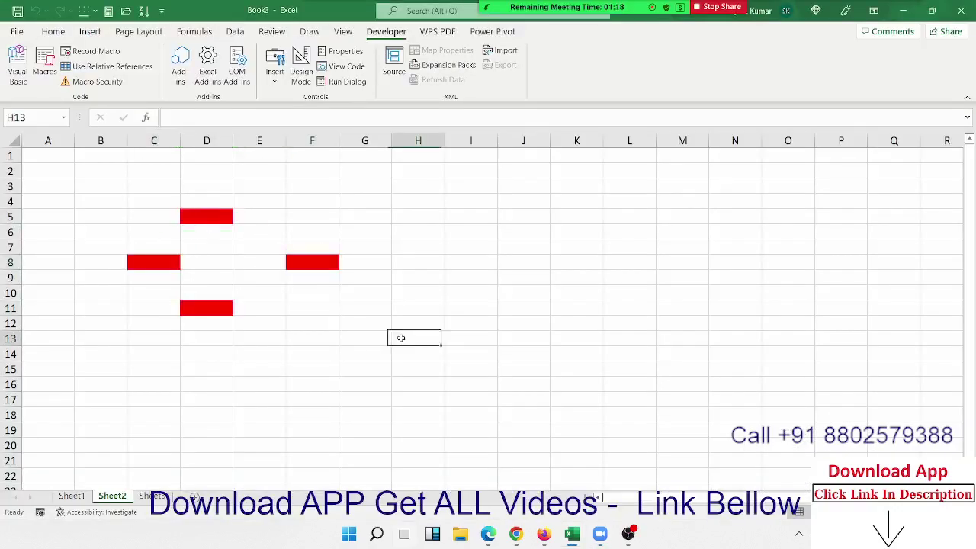
{"action": "left_click", "coordinate": [492, 260]}
{"action": "left_click", "coordinate": [436, 217]}
{"action": "left_click", "coordinate": [330, 182]}
{"action": "left_click", "coordinate": [364, 171]}
{"action": "left_click", "coordinate": [484, 172]}
{"action": "left_click", "coordinate": [577, 201]}
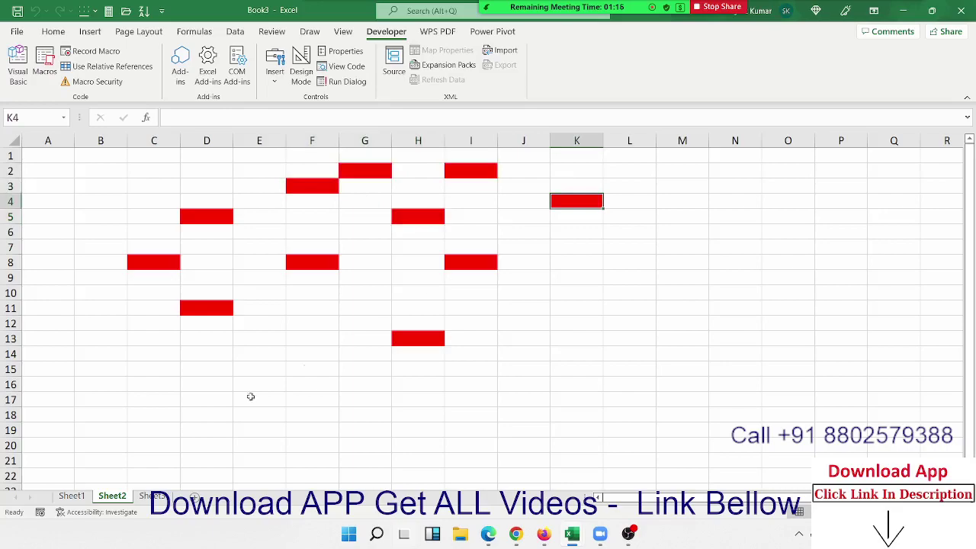
{"action": "left_click", "coordinate": [72, 496]}
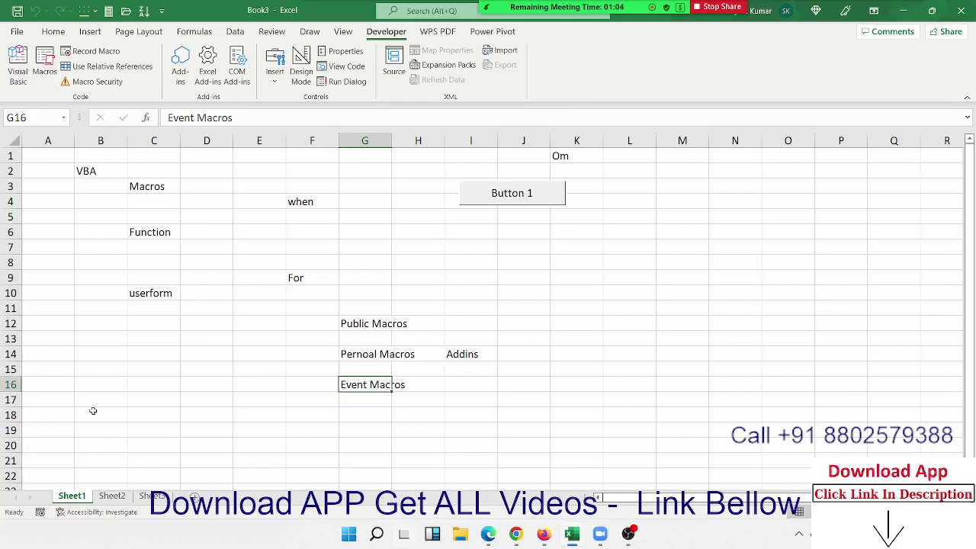
Select A1:M21 on Sheet1, then look at Sheet2 and the empty Sheet3.
{"action": "left_click", "coordinate": [162, 398]}
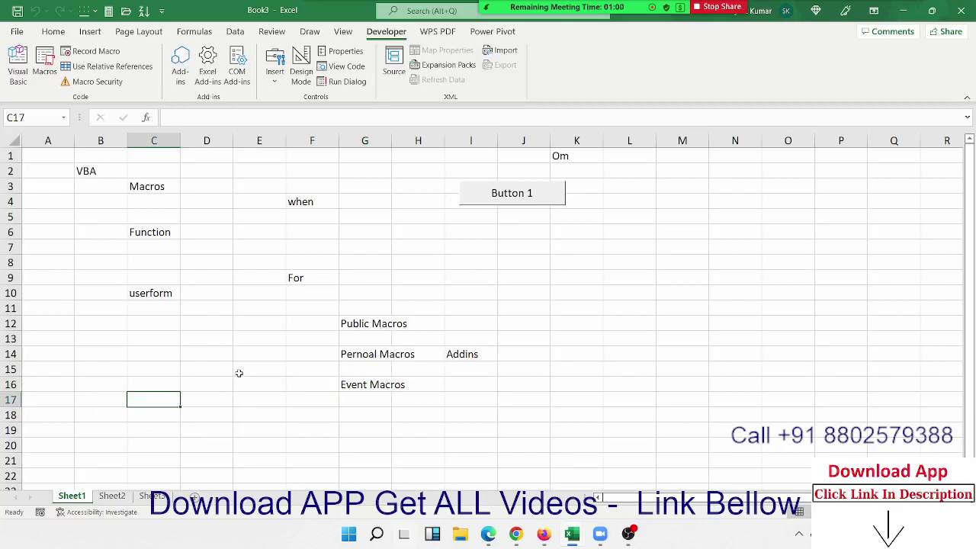
{"action": "left_click_drag", "start_coordinate": [687, 460], "coordinate": [46, 153]}
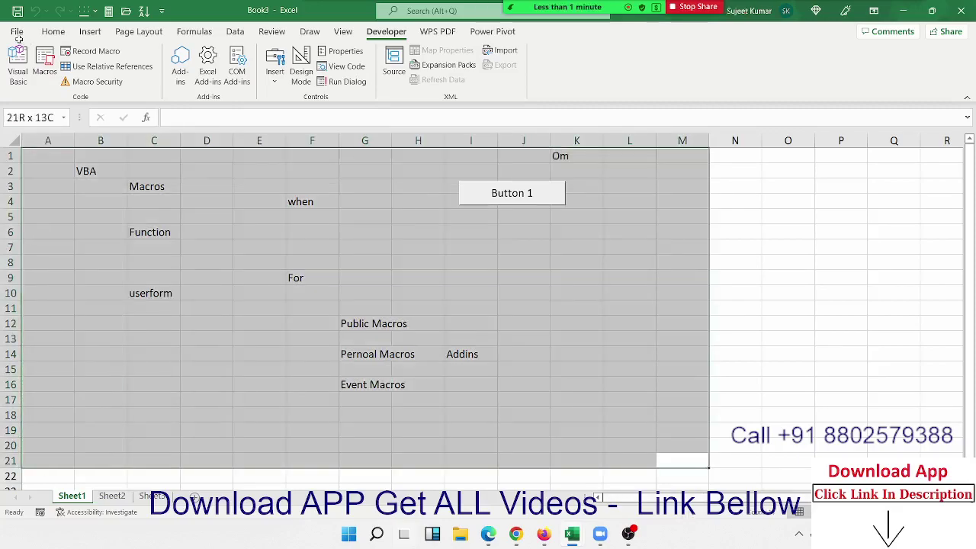
{"action": "left_click", "coordinate": [112, 496]}
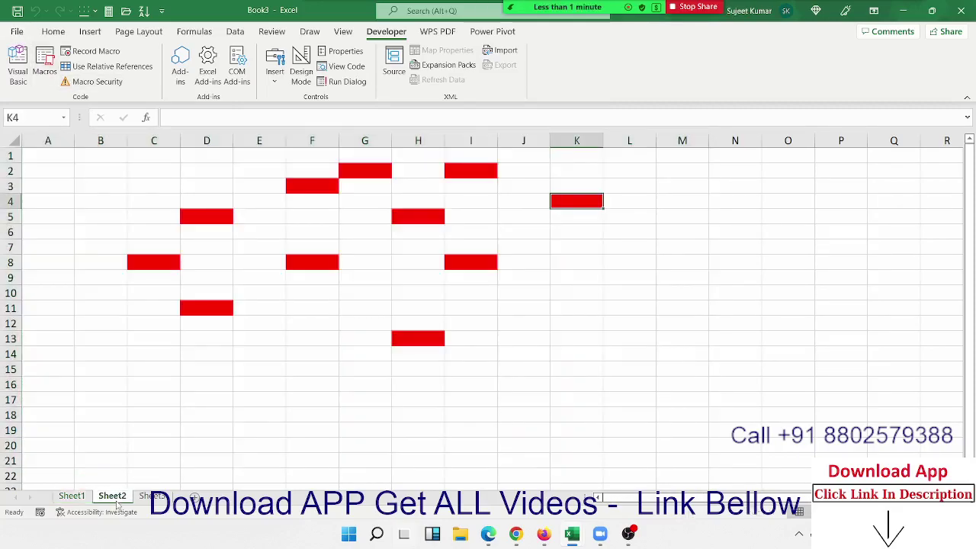
{"action": "left_click", "coordinate": [152, 496]}
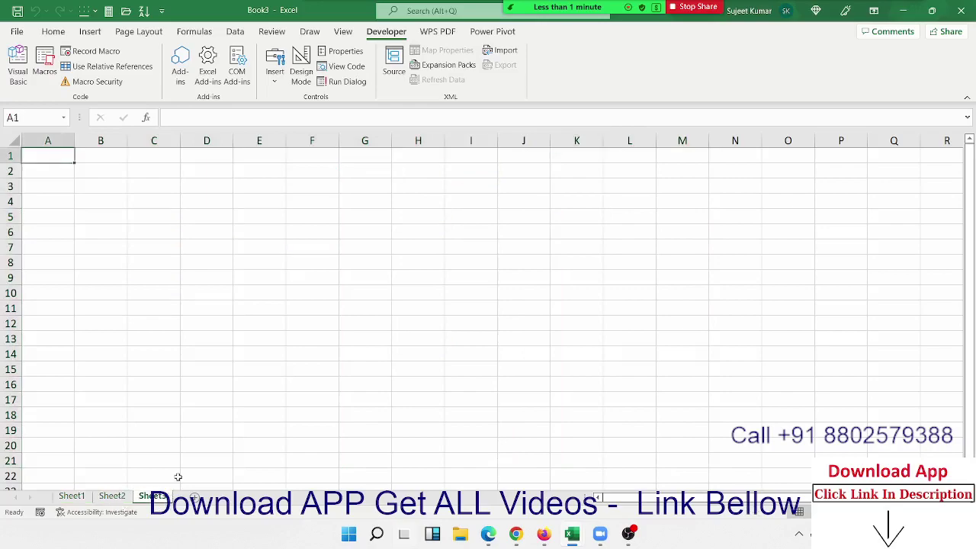
{"action": "left_click", "coordinate": [291, 278]}
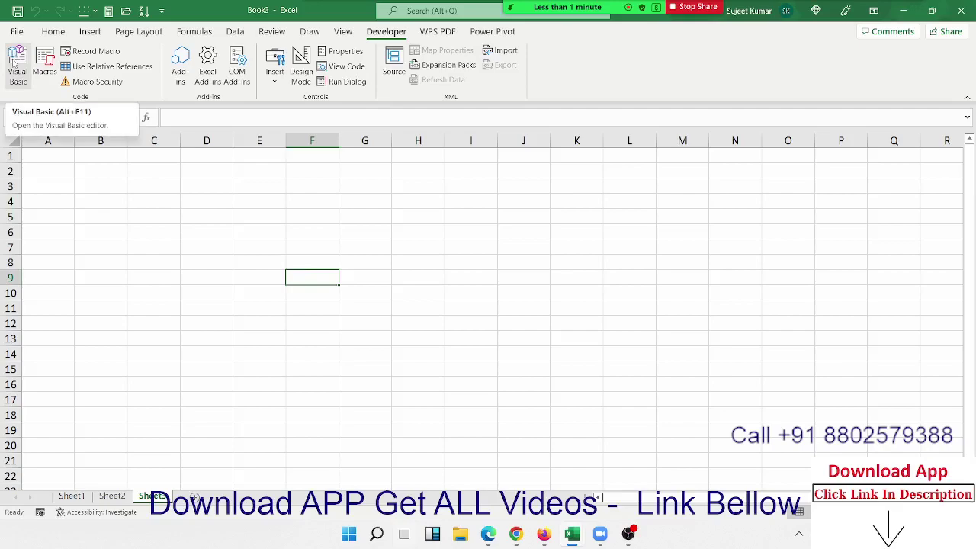
Close Book3 and Book4 without saving.
{"action": "left_click", "coordinate": [961, 11]}
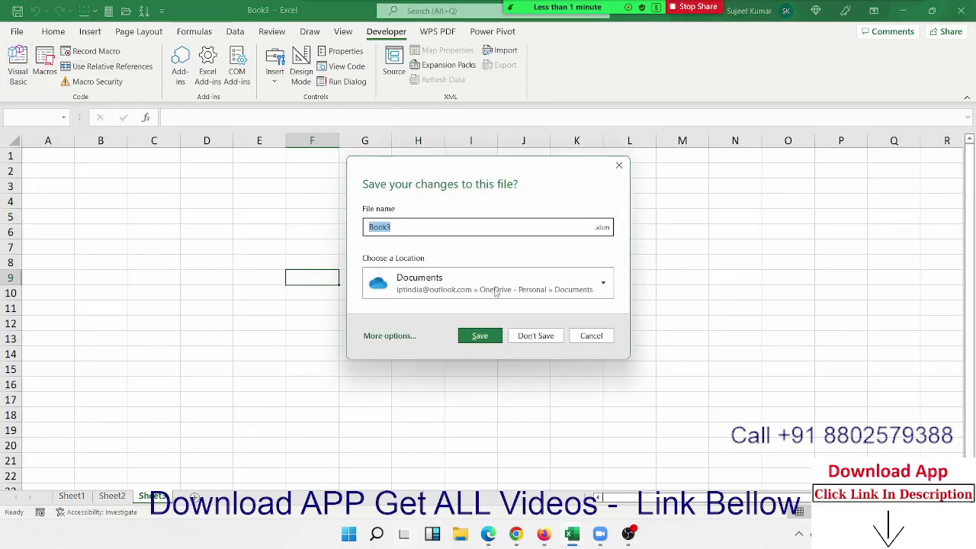
{"action": "left_click", "coordinate": [536, 336]}
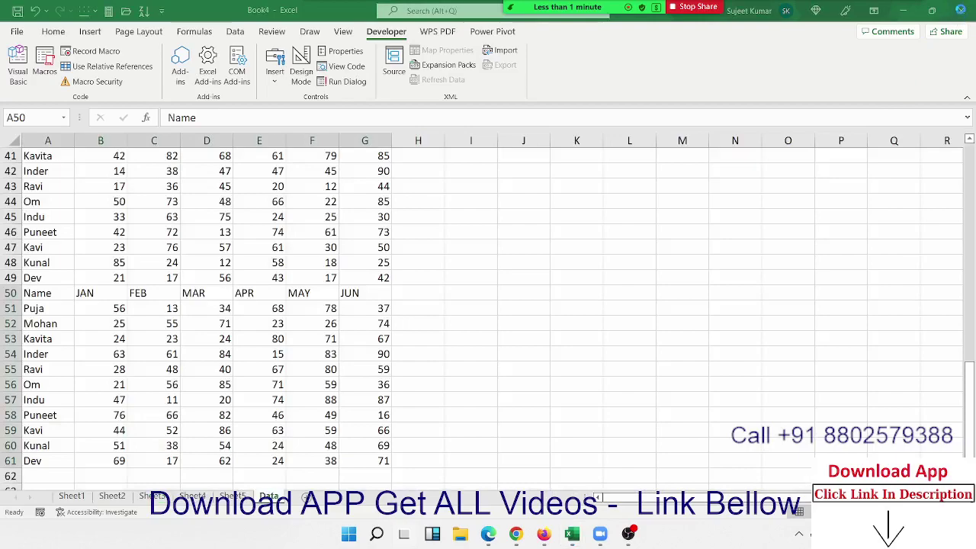
{"action": "key", "text": "ctrl+shift+End"}
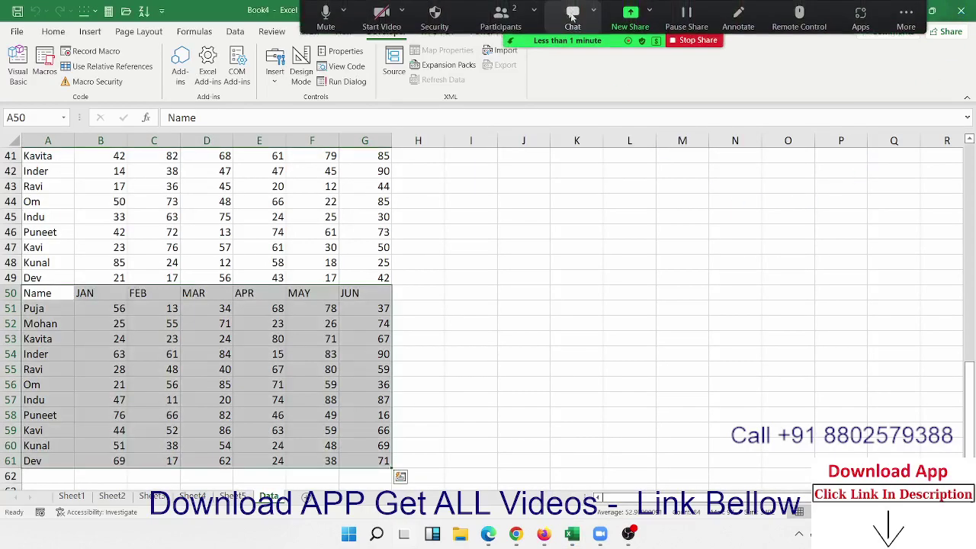
{"action": "left_click", "coordinate": [650, 277]}
{"action": "left_click", "coordinate": [969, 10]}
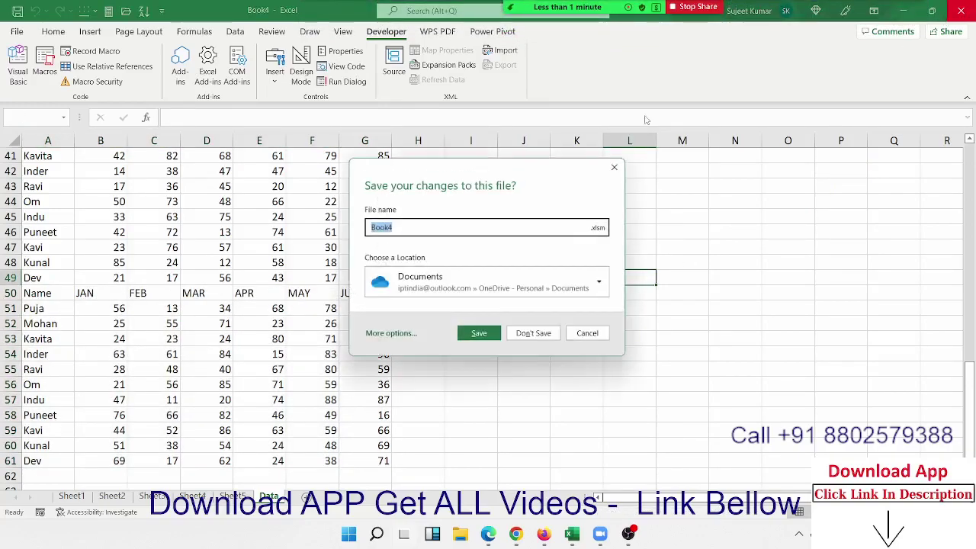
{"action": "left_click", "coordinate": [551, 334]}
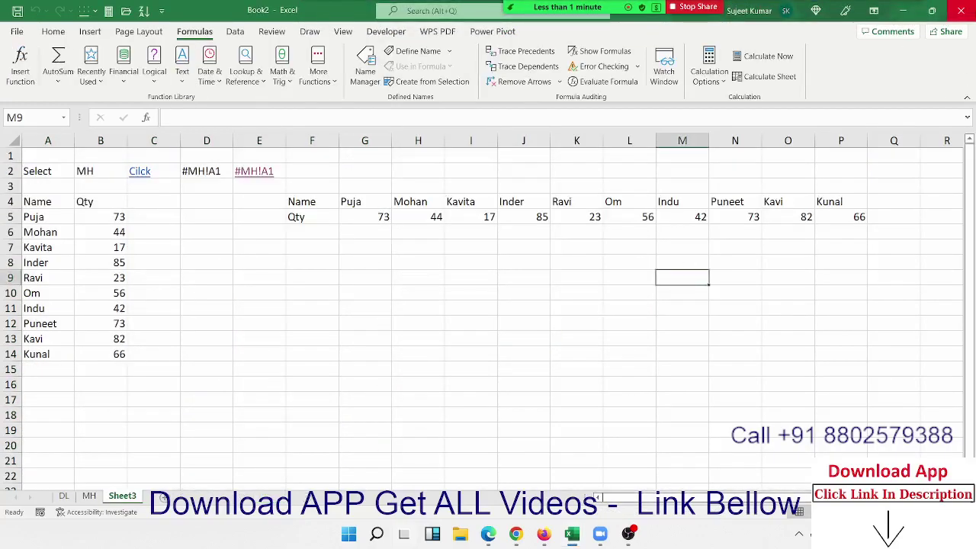
Close Book2, the Visual Basic editor and Book1 without saving.
{"action": "left_click", "coordinate": [961, 10]}
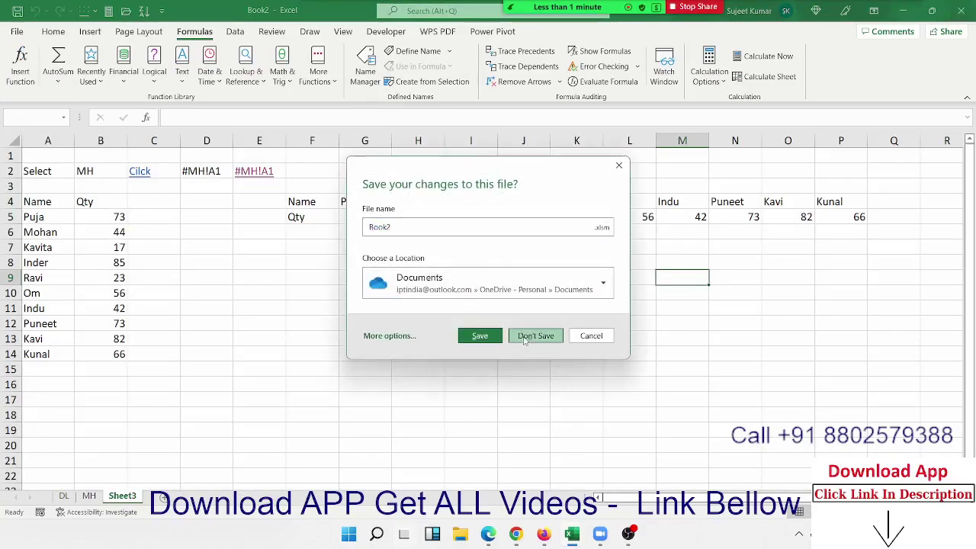
{"action": "left_click", "coordinate": [535, 335]}
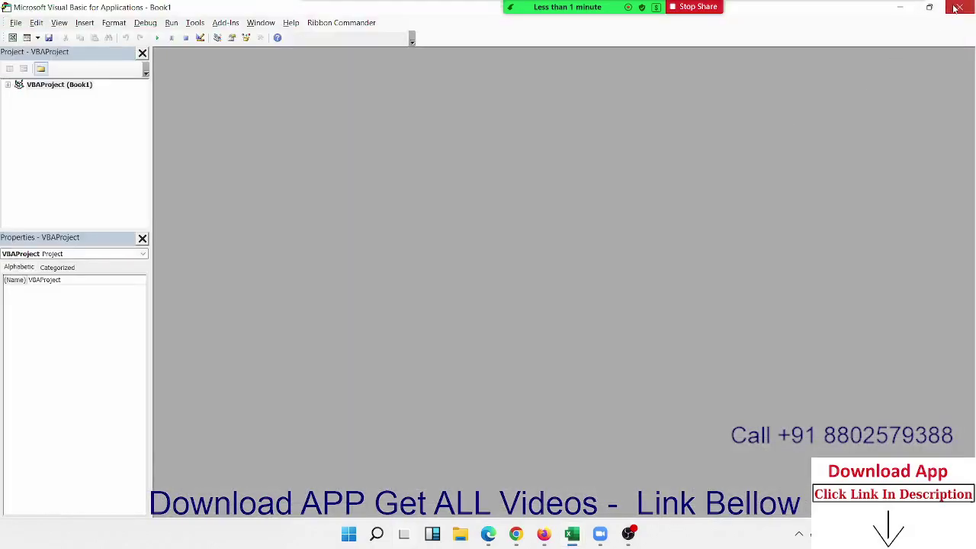
{"action": "left_click", "coordinate": [960, 7]}
{"action": "left_click", "coordinate": [959, 15]}
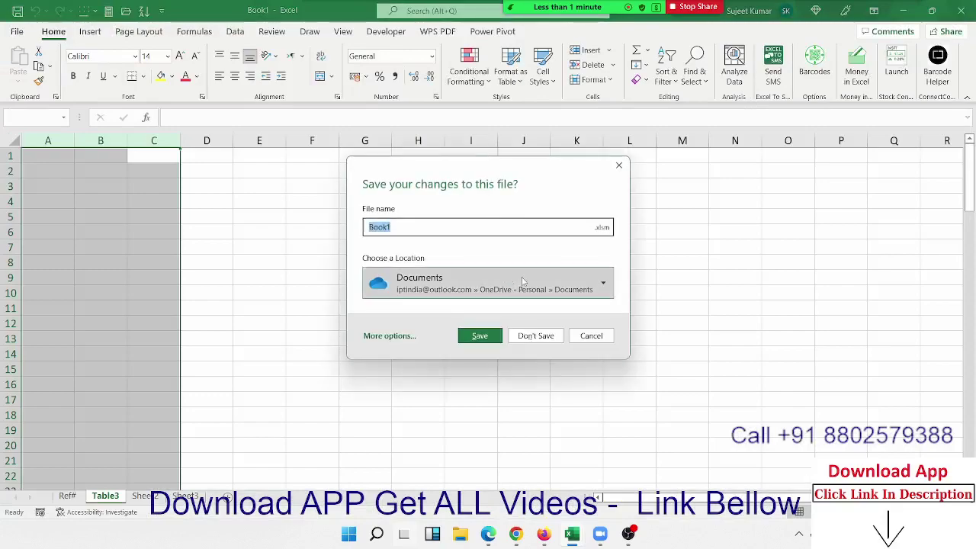
{"action": "left_click", "coordinate": [532, 331]}
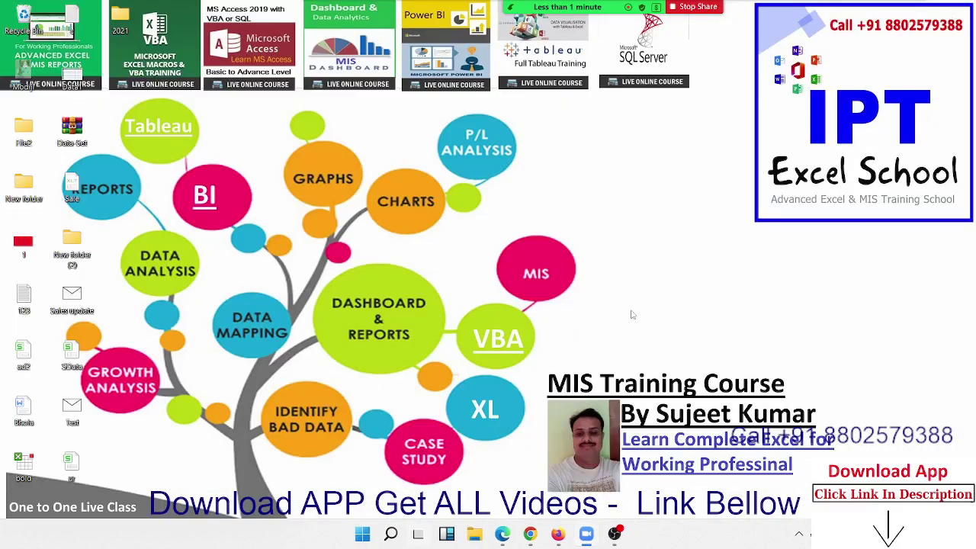
Relaunch Excel from Windows search with a blank workbook, then choose to end the Zoom meeting.
{"action": "key", "text": "super"}
{"action": "type", "text": "exe"}
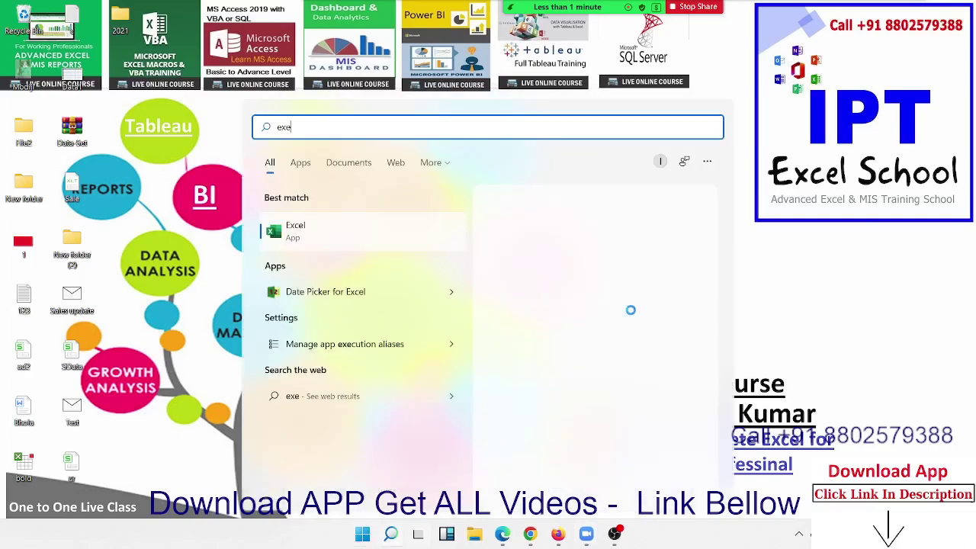
{"action": "left_click", "coordinate": [596, 227]}
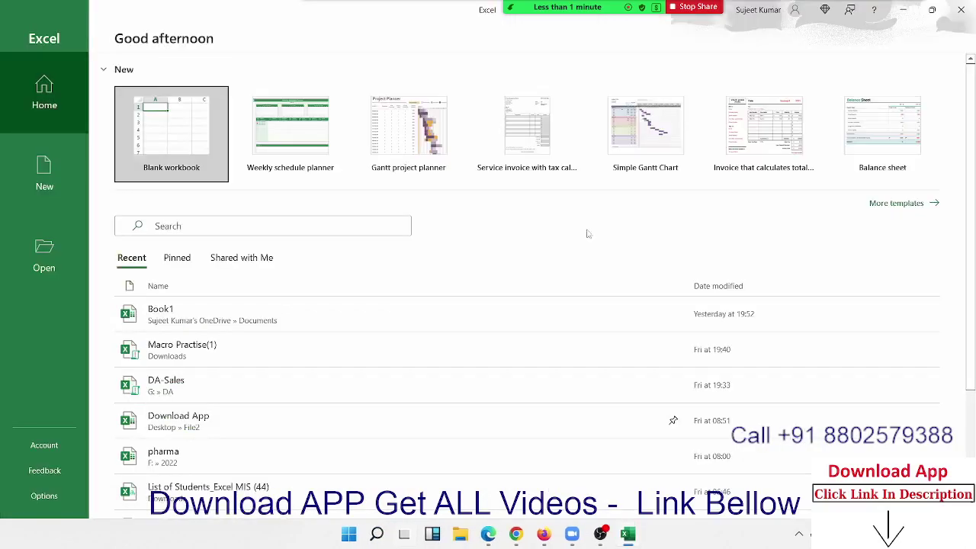
{"action": "key", "text": "Escape"}
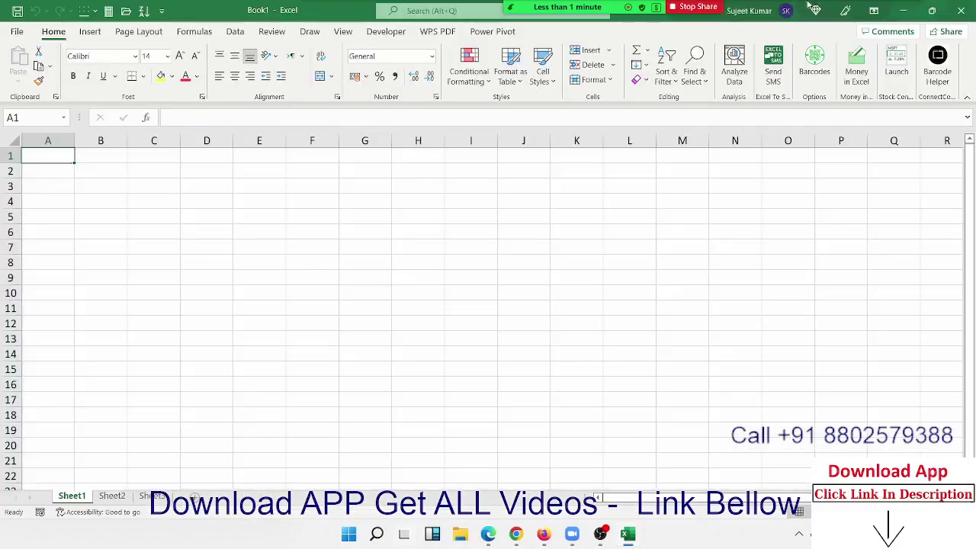
{"action": "left_click", "coordinate": [906, 14]}
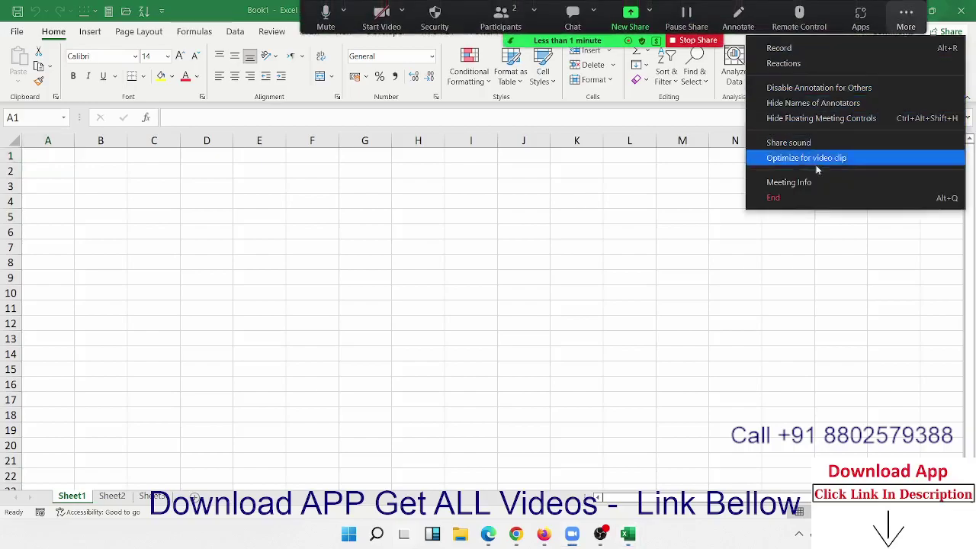
{"action": "left_click", "coordinate": [807, 196]}
End the old Zoom meeting for all, start a personal meeting, and minimise OBS.
{"action": "left_click", "coordinate": [457, 229]}
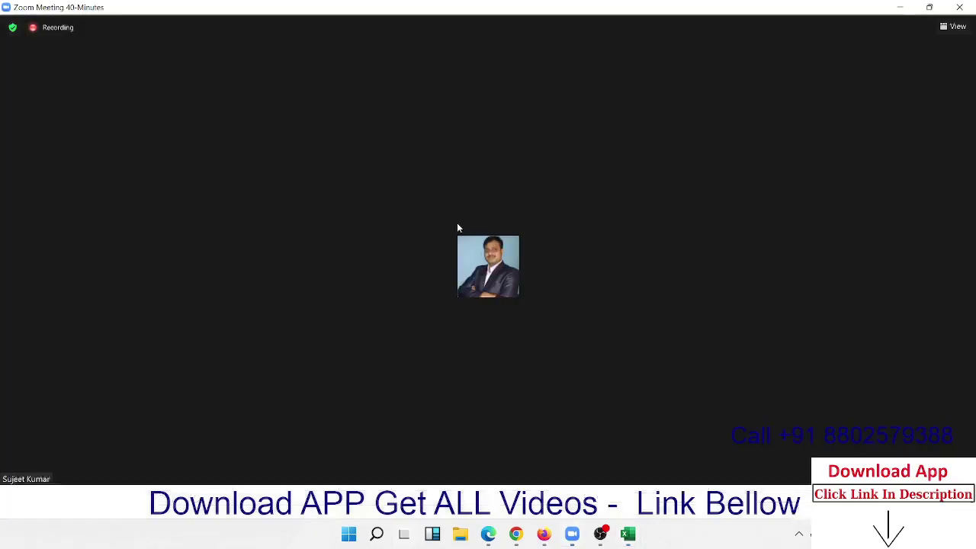
{"action": "left_click", "coordinate": [467, 264]}
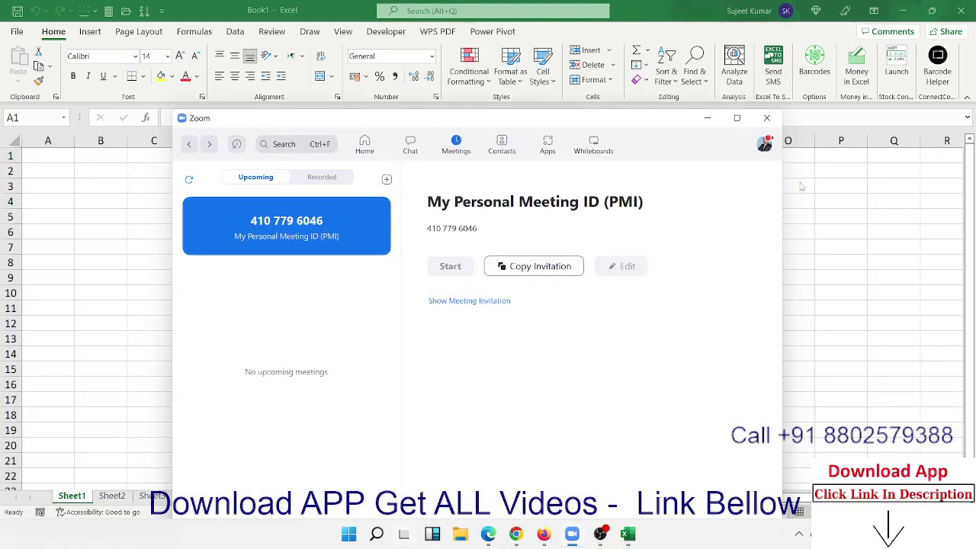
{"action": "left_click", "coordinate": [602, 535]}
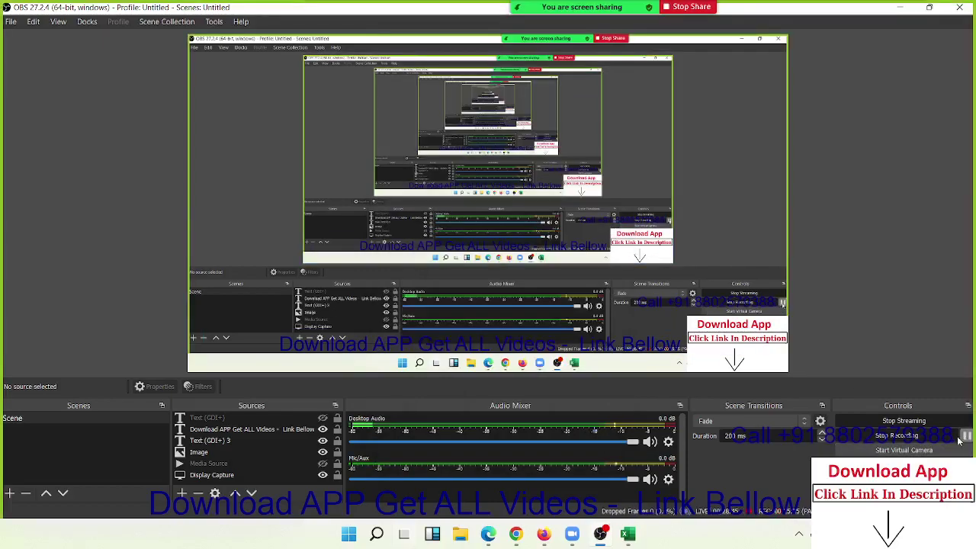
{"action": "left_click", "coordinate": [900, 7]}
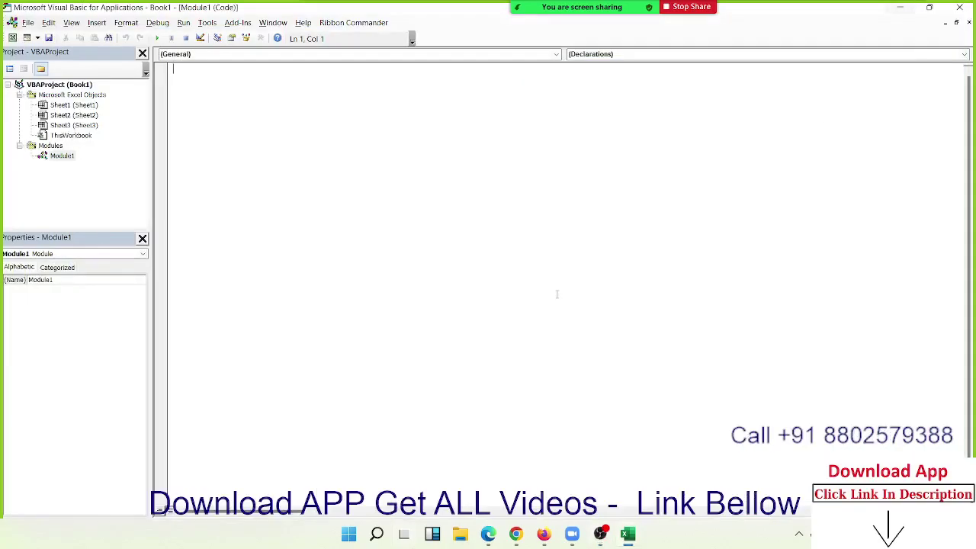
Reopen the VBA editor for Book1 and dismiss the recording notice.
{"action": "mouse_move", "coordinate": [600, 541]}
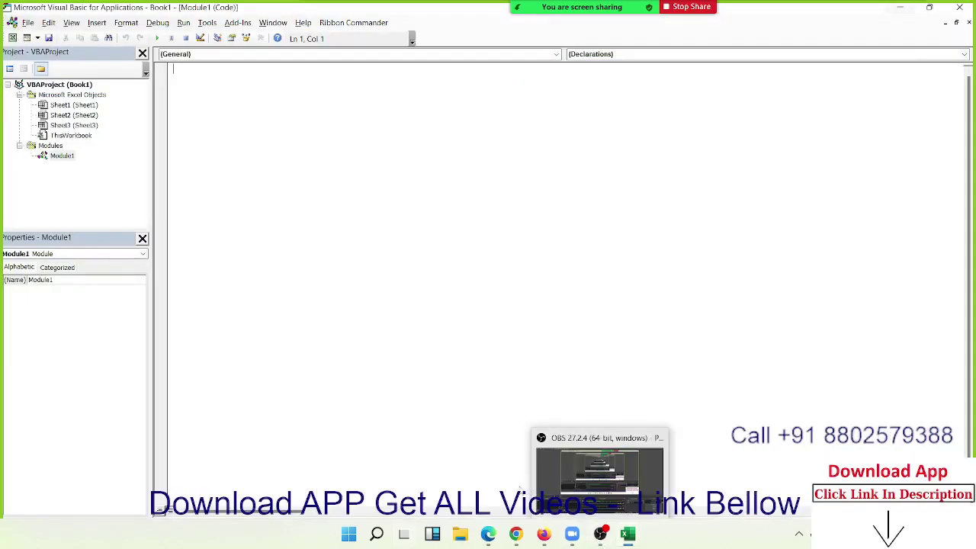
{"action": "left_click", "coordinate": [959, 7]}
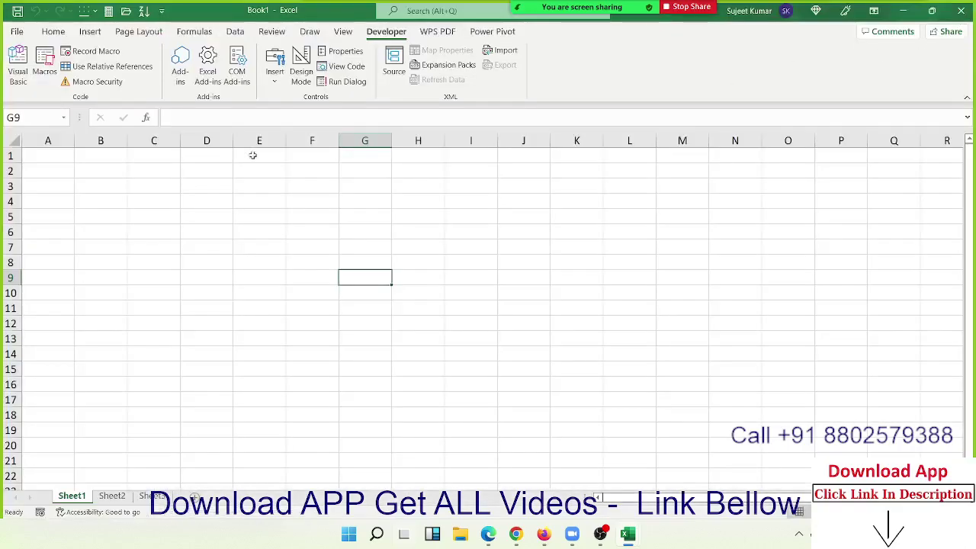
{"action": "left_click", "coordinate": [19, 74]}
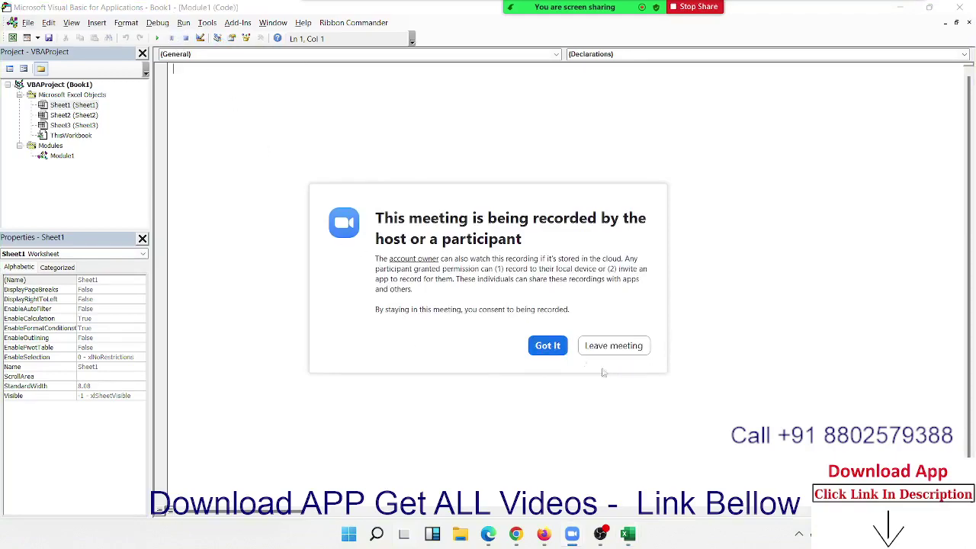
{"action": "left_click", "coordinate": [548, 346]}
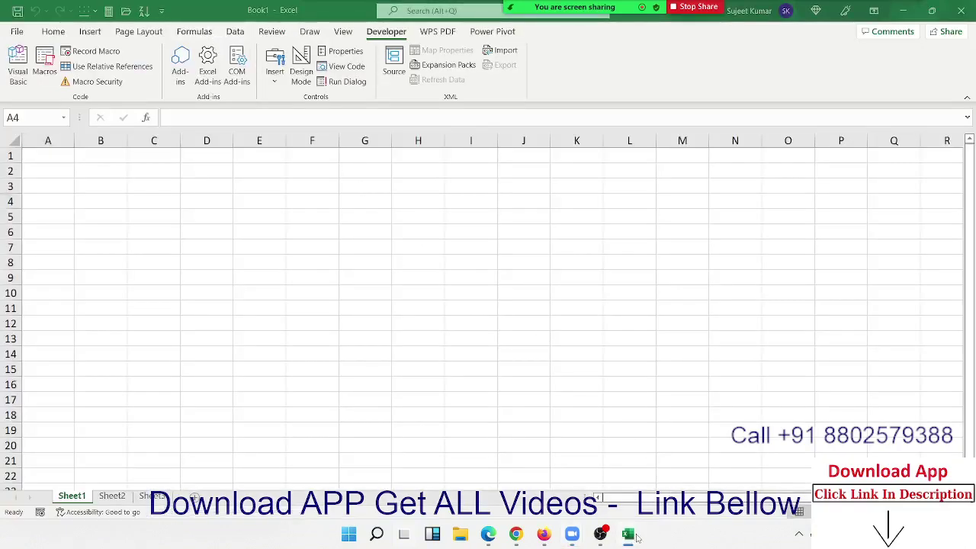
{"action": "mouse_move", "coordinate": [637, 539]}
{"action": "left_click", "coordinate": [677, 502]}
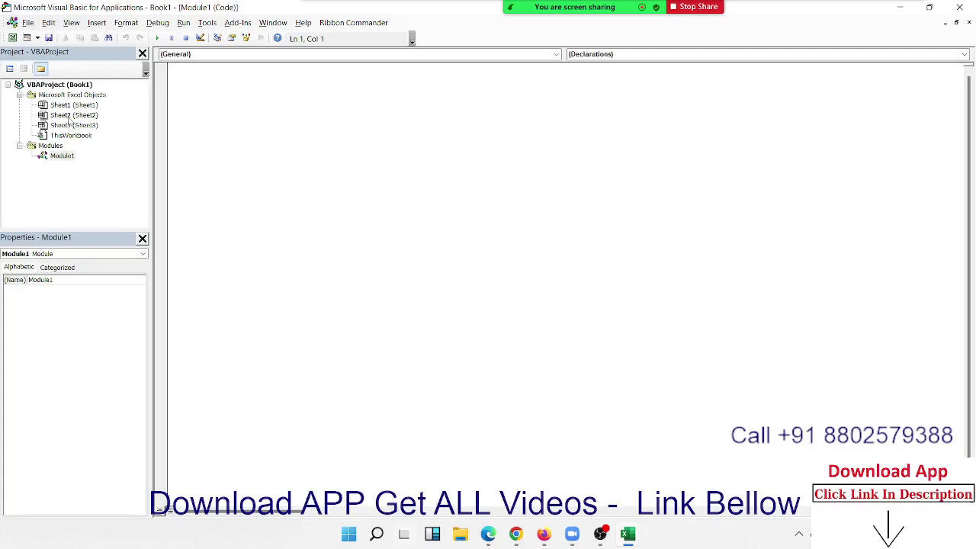
Declare an empty Sub raj() in Module1, then switch back to Excel.
{"action": "left_click", "coordinate": [62, 161]}
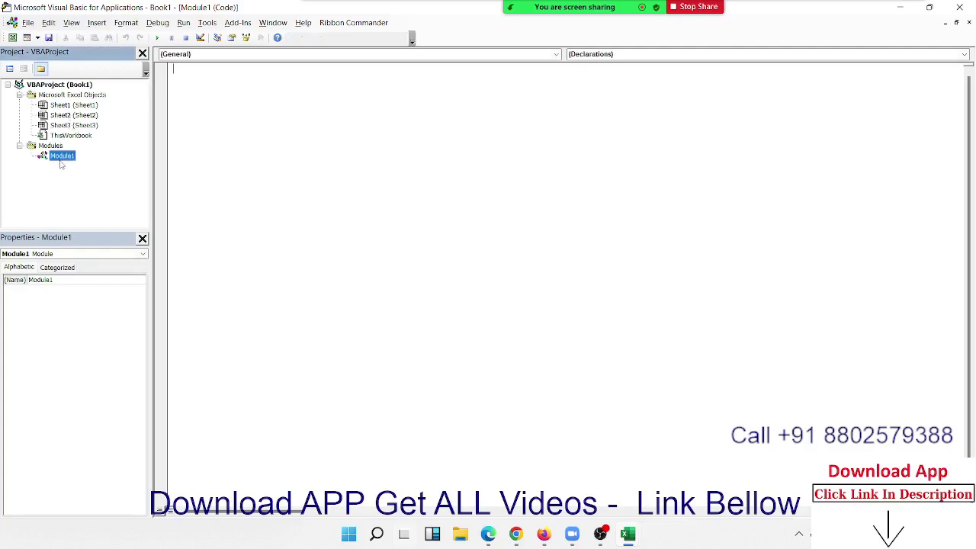
{"action": "left_click", "coordinate": [97, 22]}
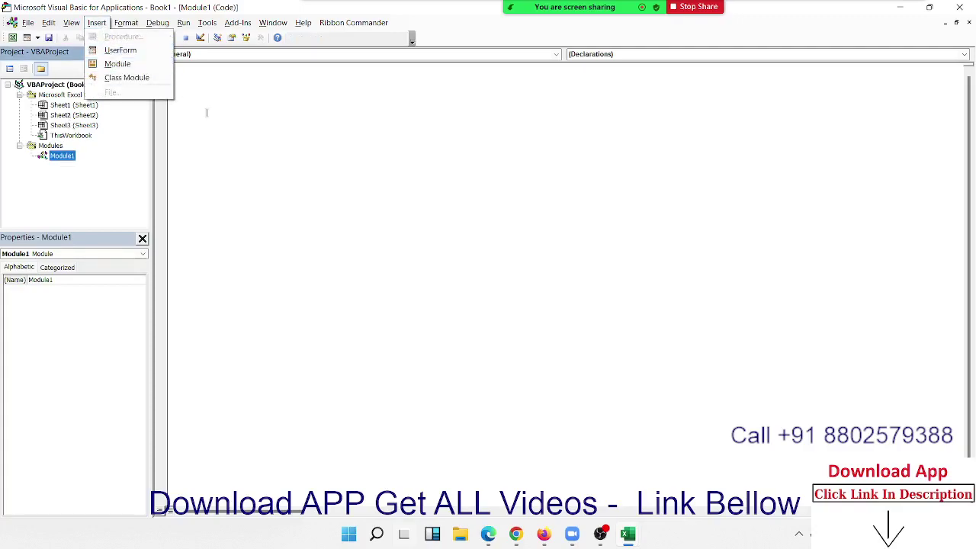
{"action": "double_click", "coordinate": [66, 162]}
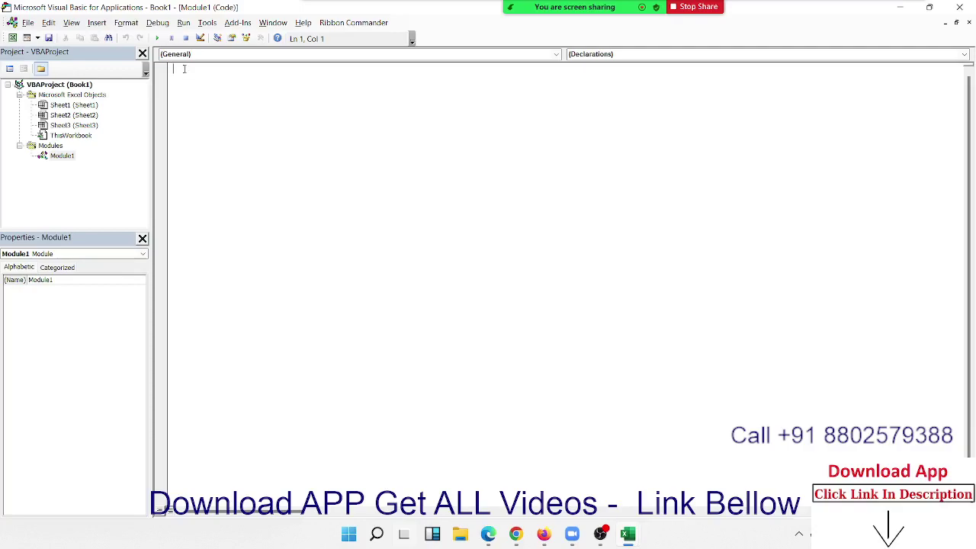
{"action": "type", "text": "s"}
{"action": "type", "text": "ub"}
{"action": "type", "text": "raj"}
{"action": "type", "text": "()"}
{"action": "key", "text": "Return"}
{"action": "key", "text": "alt+F11"}
Check raj in the Macros list, then add blank lines inside Sub raj() in the editor.
{"action": "left_click", "coordinate": [45, 67]}
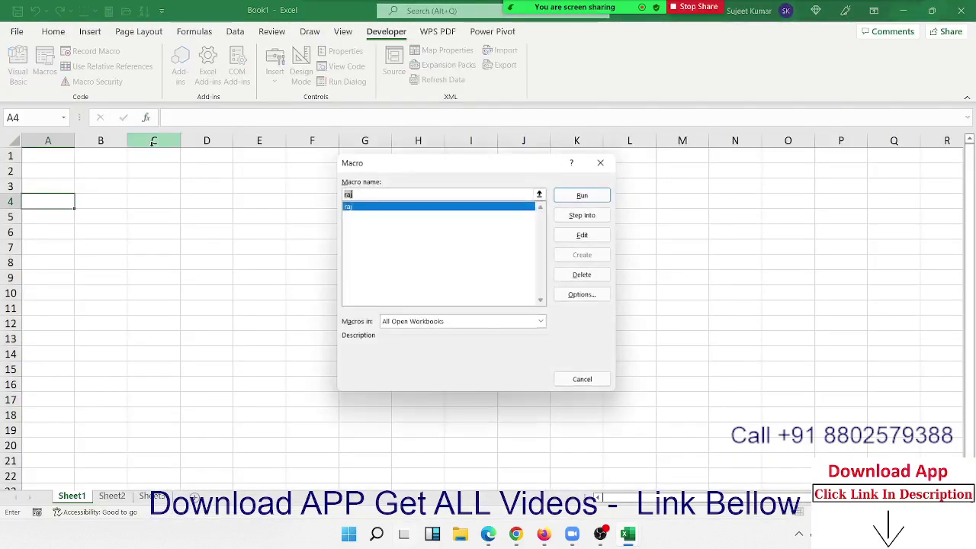
{"action": "left_click", "coordinate": [601, 162]}
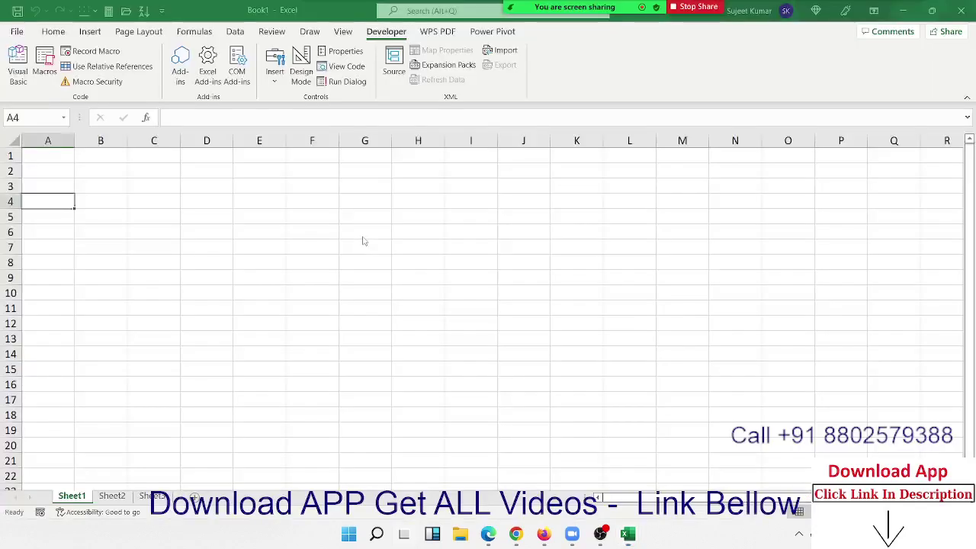
{"action": "key", "text": "alt+F11"}
{"action": "key", "text": "Return"}
{"action": "key", "text": "Return"}
{"action": "key", "text": "Return"}
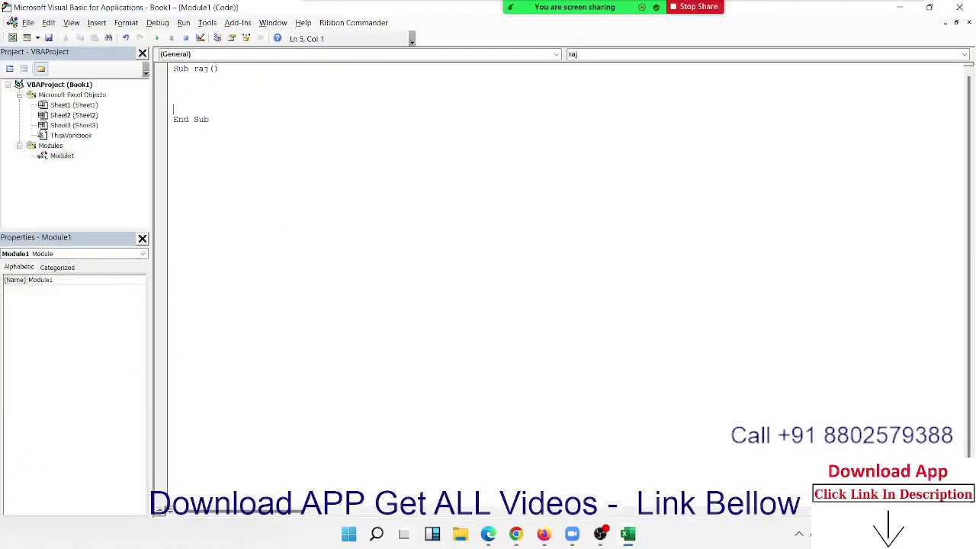
{"action": "key", "text": "Up"}
{"action": "key", "text": "Up"}
{"action": "key", "text": "Up"}
{"action": "key", "text": "Up"}
{"action": "key", "text": "shift+Down"}
{"action": "key", "text": "shift+Down"}
{"action": "key", "text": "shift+Down"}
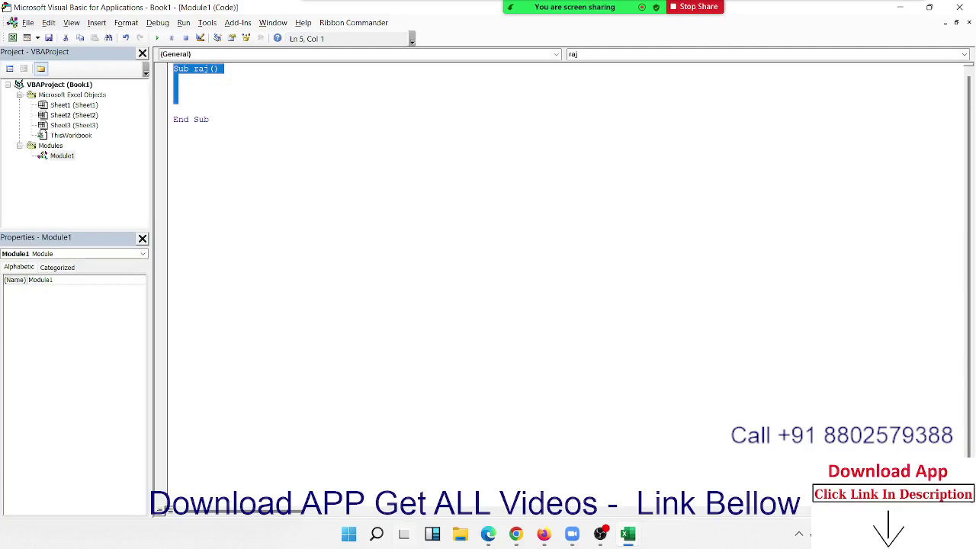
{"action": "key", "text": "shift+Down"}
{"action": "key", "text": "shift+Down"}
{"action": "key", "text": "shift+Down"}
{"action": "key", "text": "ctrl+Home"}
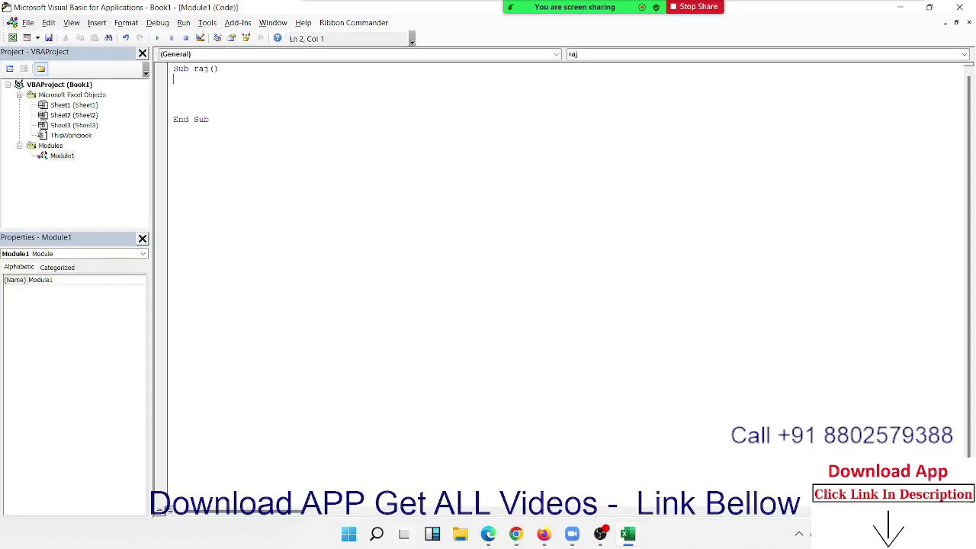
Rename the procedure to raj_kumar.
{"action": "left_click", "coordinate": [173, 69]}
{"action": "type", "text": "kumar"}
{"action": "key", "text": "Left"}
{"action": "key", "text": "shift+Left"}
{"action": "type", "text": "_"}
{"action": "left_click", "coordinate": [174, 79]}
Replace the name raj_kumar with raj1 and switch back to the Excel workbook.
{"action": "left_click", "coordinate": [187, 88]}
{"action": "left_click_drag", "start_coordinate": [239, 69], "coordinate": [194, 72]}
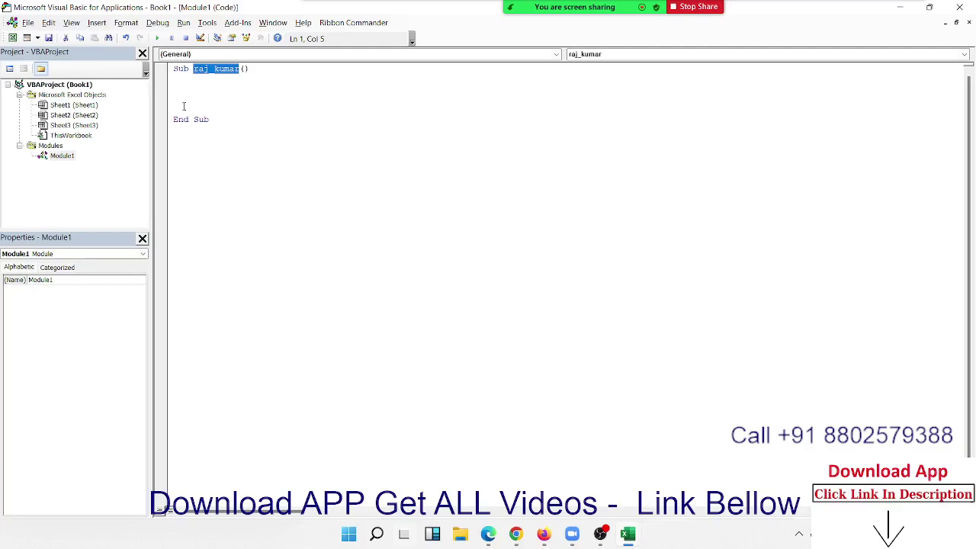
{"action": "key", "text": "Down"}
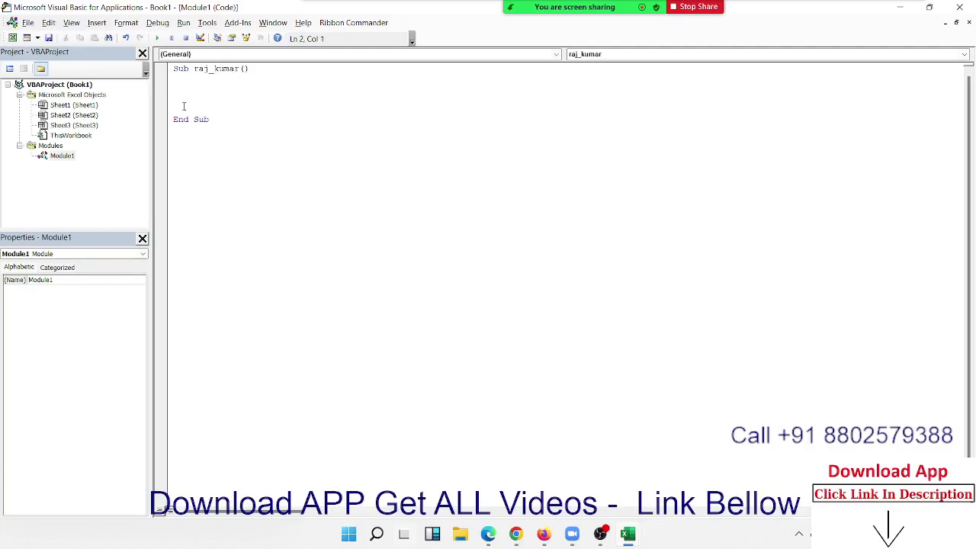
{"action": "key", "text": "Down"}
{"action": "key", "text": "Up"}
{"action": "key", "text": "Up"}
{"action": "key", "text": "shift+Right"}
{"action": "key", "text": "shift+Right"}
{"action": "key", "text": "shift+Right"}
{"action": "key", "text": "shift+Right"}
{"action": "key", "text": "shift+Right"}
{"action": "key", "text": "shift+Right"}
{"action": "key", "text": "shift+Right"}
{"action": "key", "text": "shift+Right"}
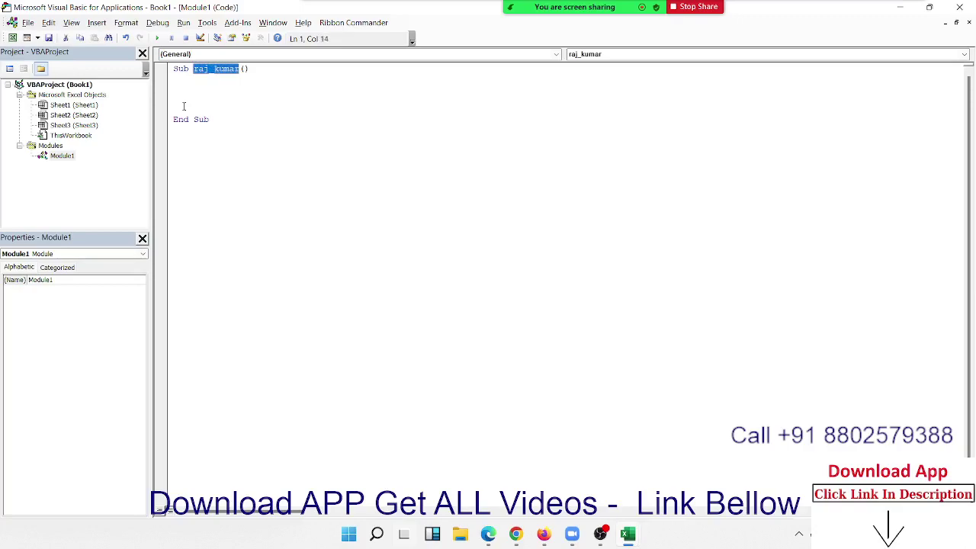
{"action": "type", "text": "ra"}
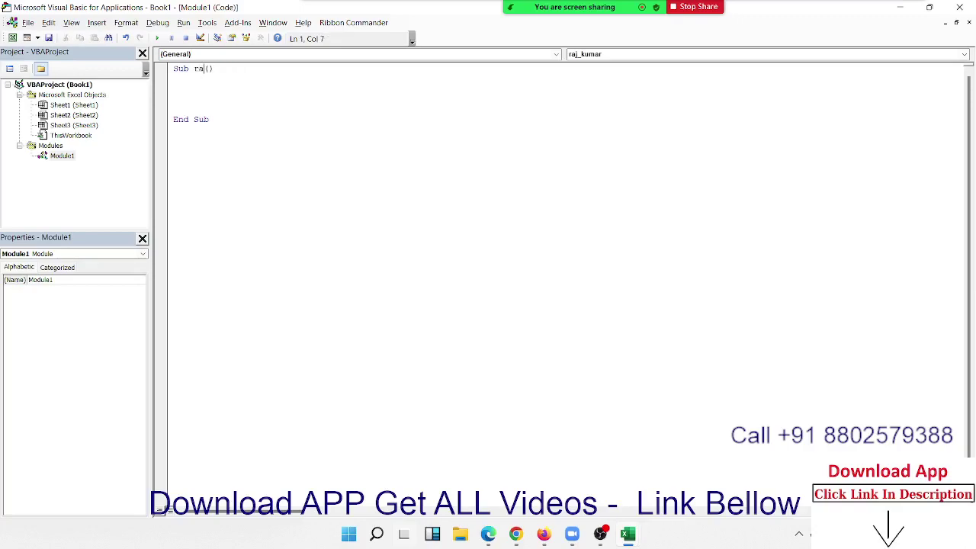
{"action": "type", "text": "j1"}
{"action": "left_click", "coordinate": [190, 119]}
{"action": "left_click", "coordinate": [211, 69]}
{"action": "type", "text": "_"}
{"action": "key", "text": "BackSpace"}
{"action": "key", "text": "alt+F11"}
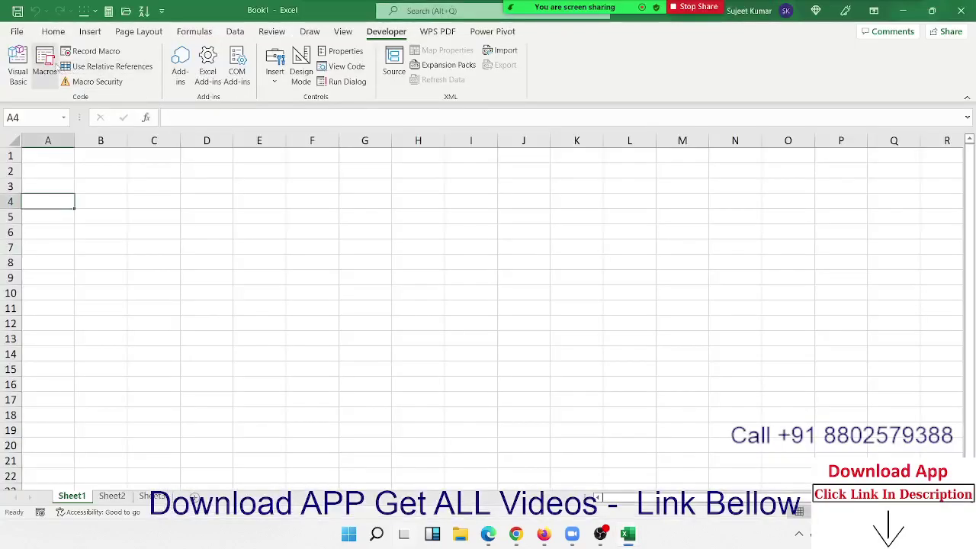
Confirm raj1 appears in the Macros list, then return to its empty code in the editor.
{"action": "left_click", "coordinate": [45, 65]}
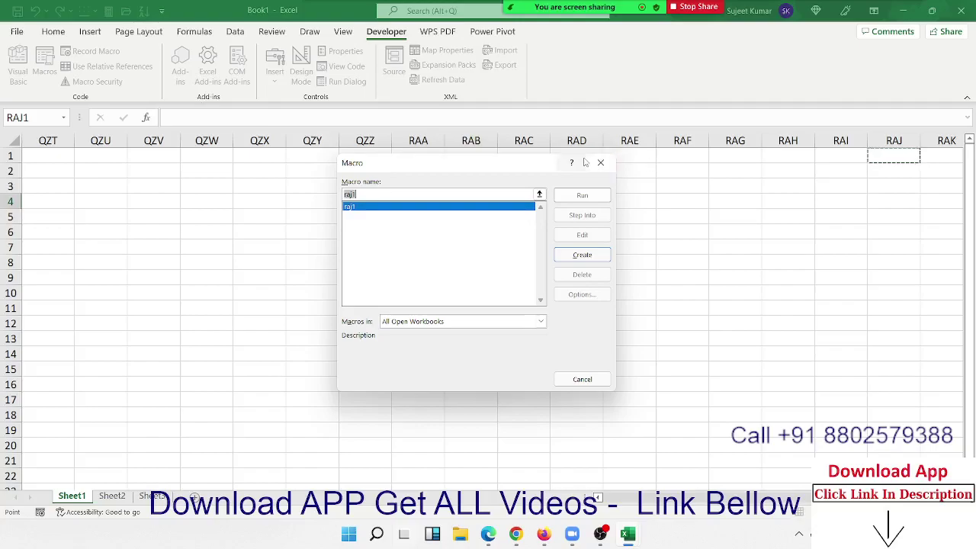
{"action": "key", "text": "Return"}
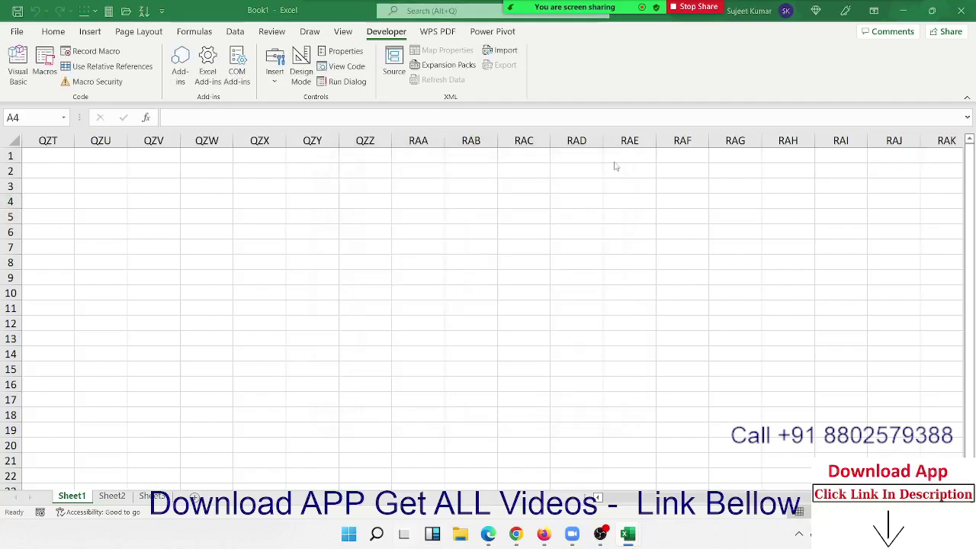
{"action": "key", "text": "alt+F11"}
{"action": "key", "text": "ctrl+Right"}
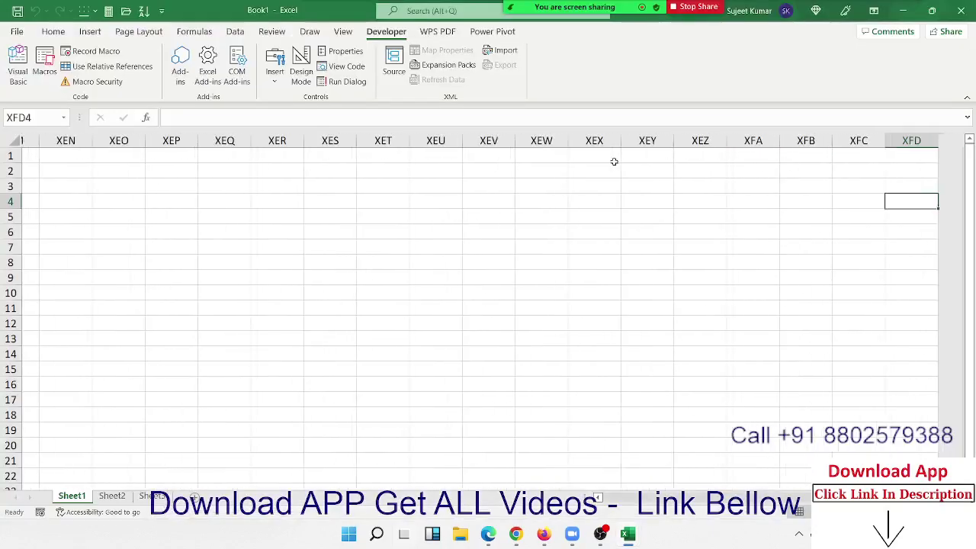
{"action": "key", "text": "Up"}
{"action": "key", "text": "Up"}
{"action": "key", "text": "Up"}
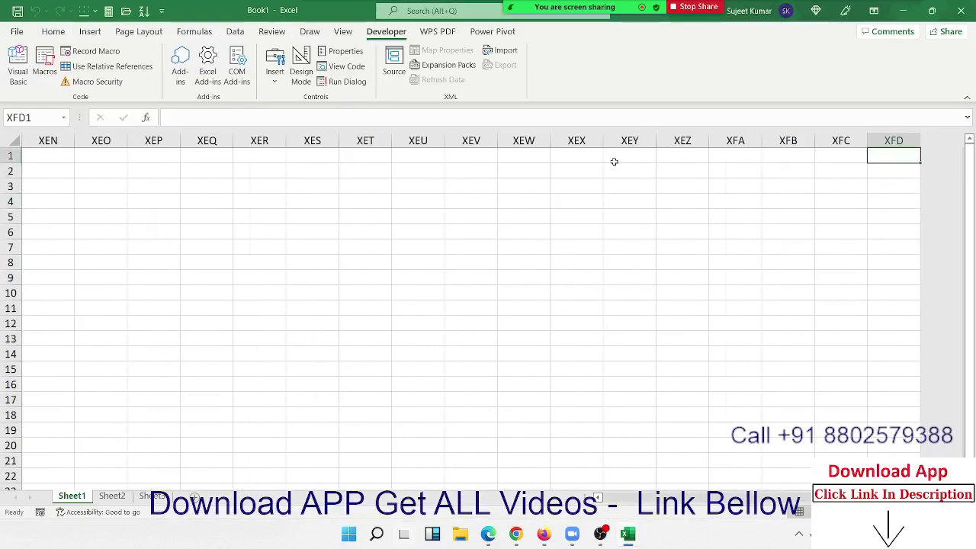
{"action": "key", "text": "ctrl+Left"}
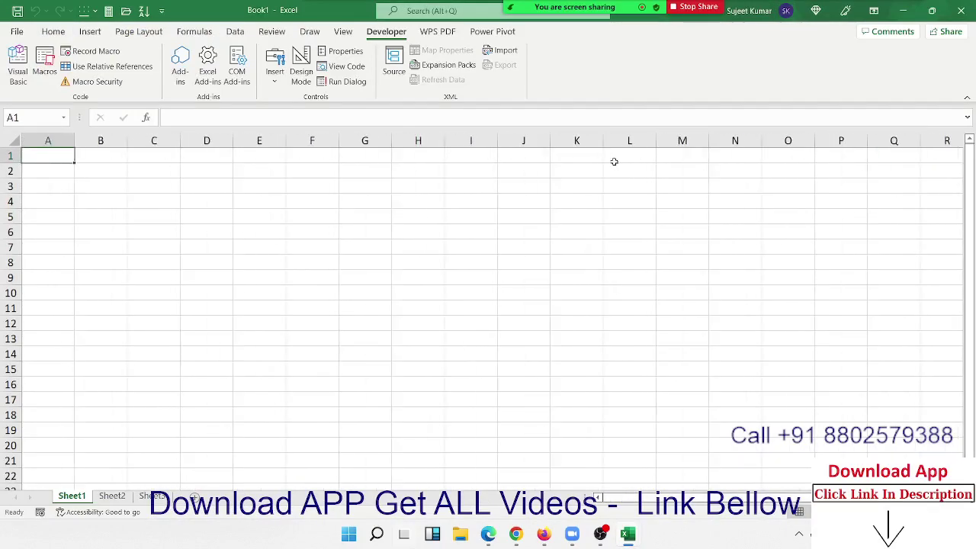
{"action": "key", "text": "alt+F11"}
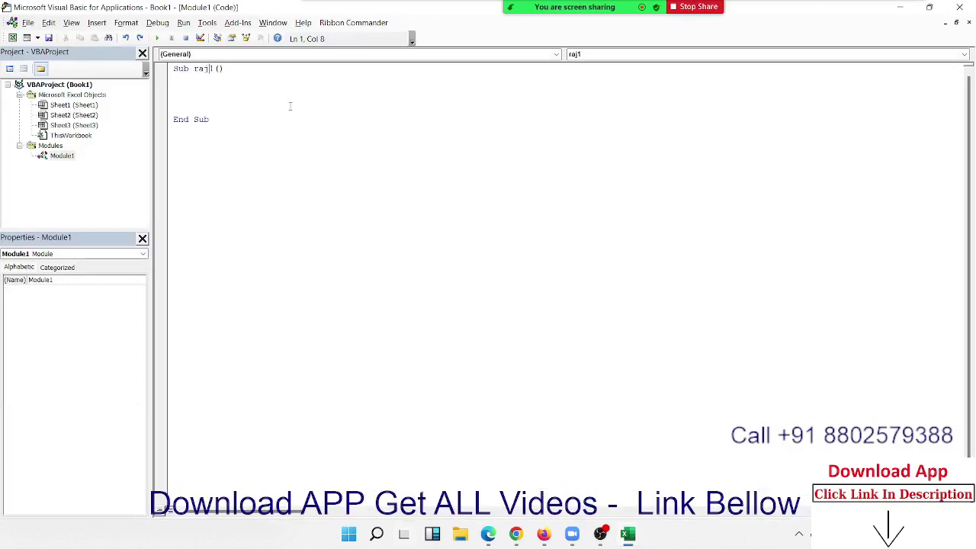
Rename the procedure to raj_1 and add blank lines inside its body.
{"action": "type", "text": "_"}
{"action": "key", "text": "Down"}
{"action": "key", "text": "Return"}
{"action": "key", "text": "Return"}
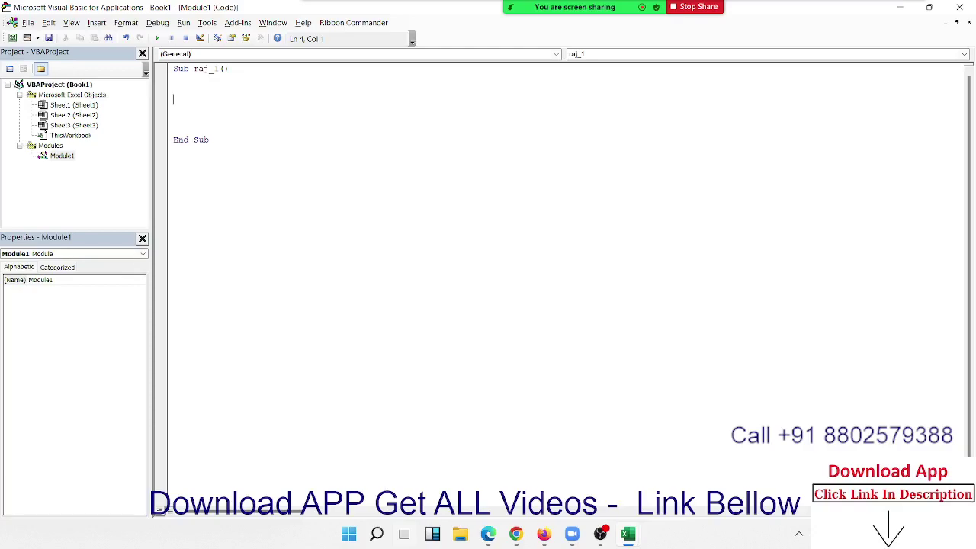
{"action": "left_click", "coordinate": [174, 89]}
Write Application and Workbooks on separate lines in the procedure body.
{"action": "type", "text": "a"}
{"action": "type", "text": "ppli"}
{"action": "type", "text": "cation"}
{"action": "type", "text": "."}
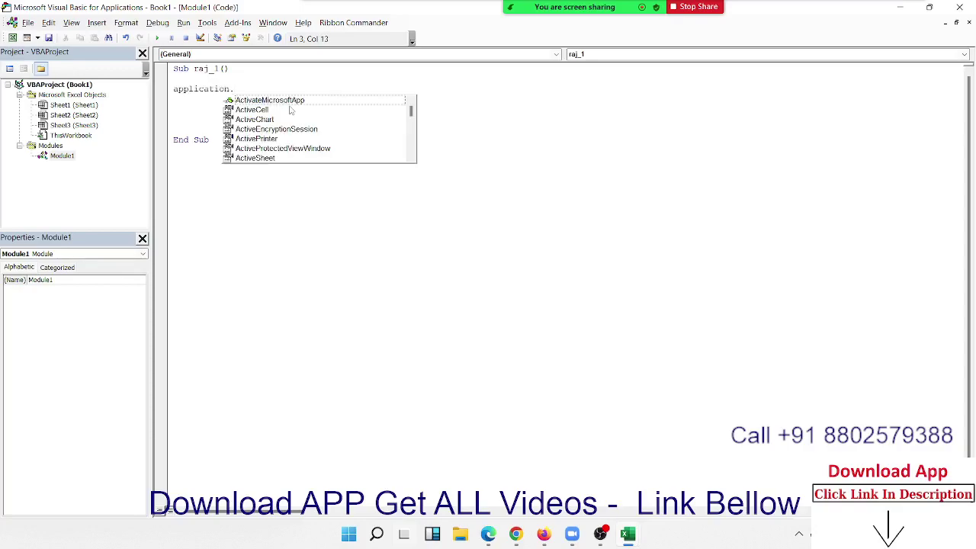
{"action": "key", "text": "BackSpace"}
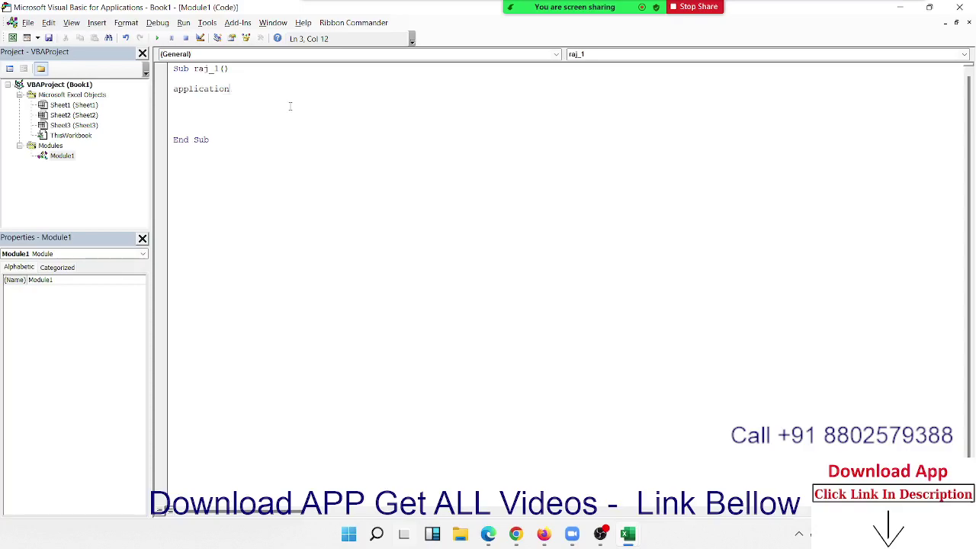
{"action": "key", "text": "Return"}
{"action": "type", "text": "work"}
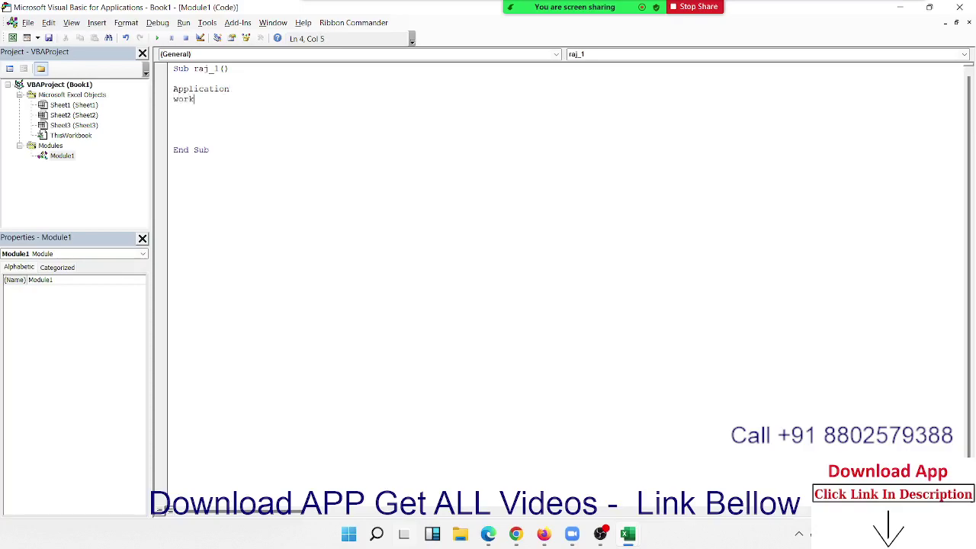
{"action": "type", "text": "boos"}
{"action": "key", "text": "BackSpace"}
{"action": "type", "text": "ks"}
{"action": "key", "text": "Return"}
Add Sheets and Range on the following lines of the procedure.
{"action": "type", "text": "sheets"}
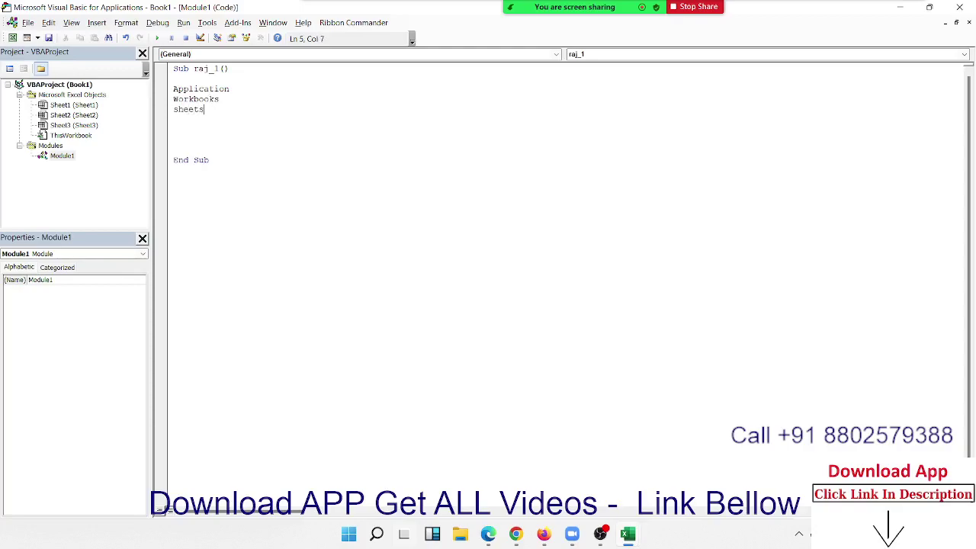
{"action": "key", "text": "Return"}
{"action": "type", "text": "rn"}
{"action": "type", "text": "g"}
{"action": "key", "text": "BackSpace"}
{"action": "key", "text": "BackSpace"}
{"action": "type", "text": "a"}
{"action": "type", "text": "nge"}
{"action": "key", "text": "Return"}
{"action": "left_click", "coordinate": [174, 89]}
{"action": "left_click", "coordinate": [199, 111]}
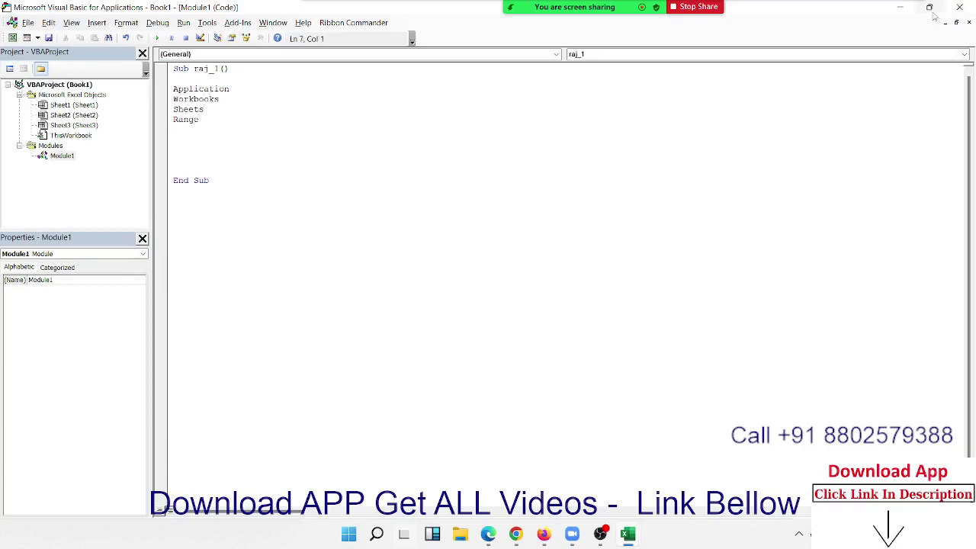
Place the VBA editor and the Excel workbook side by side.
{"action": "mouse_move", "coordinate": [922, 16]}
{"action": "left_click", "coordinate": [849, 42]}
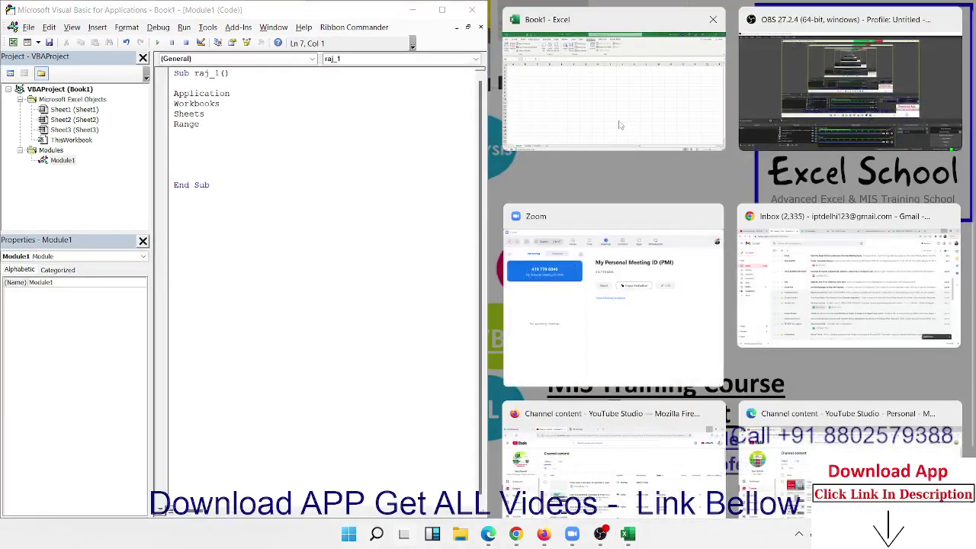
{"action": "left_click", "coordinate": [621, 124]}
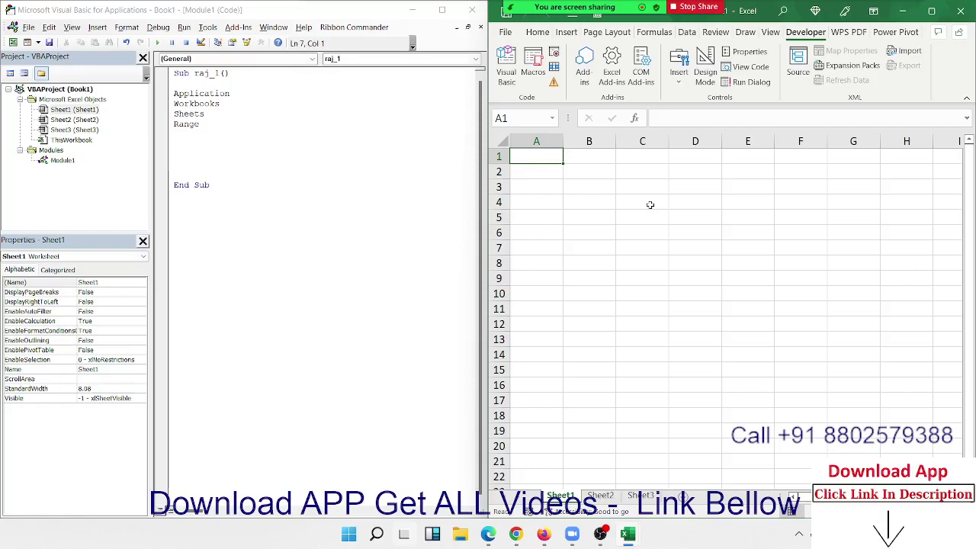
Enter Analysis, Algorithm and Code in cells E1:E3.
{"action": "key", "text": "Right"}
{"action": "key", "text": "Right"}
{"action": "key", "text": "Right"}
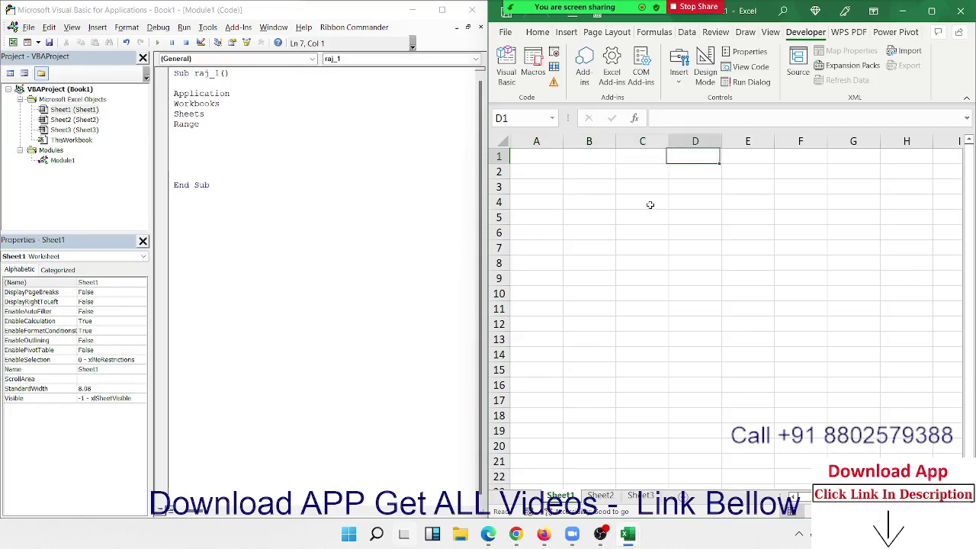
{"action": "key", "text": "Right"}
{"action": "type", "text": "A"}
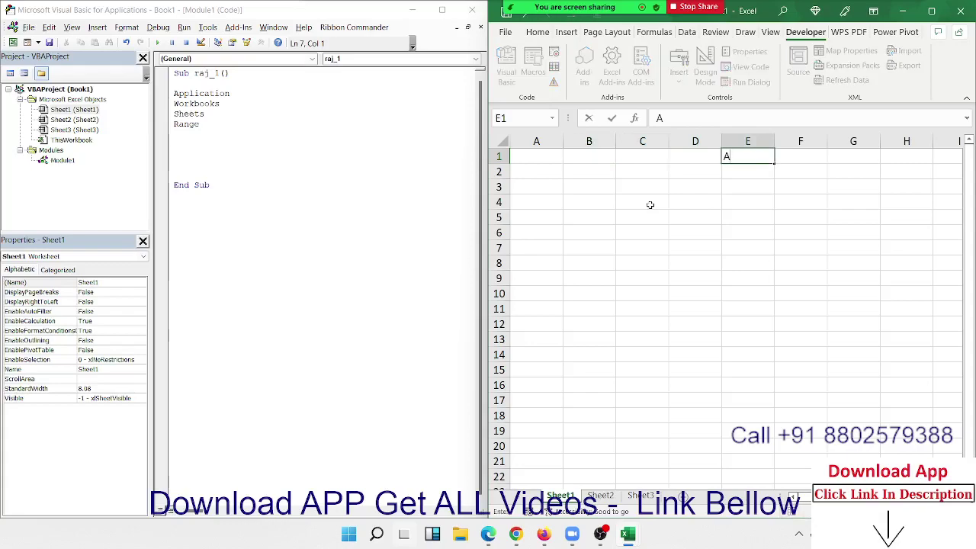
{"action": "type", "text": "lysis"}
{"action": "key", "text": "Return"}
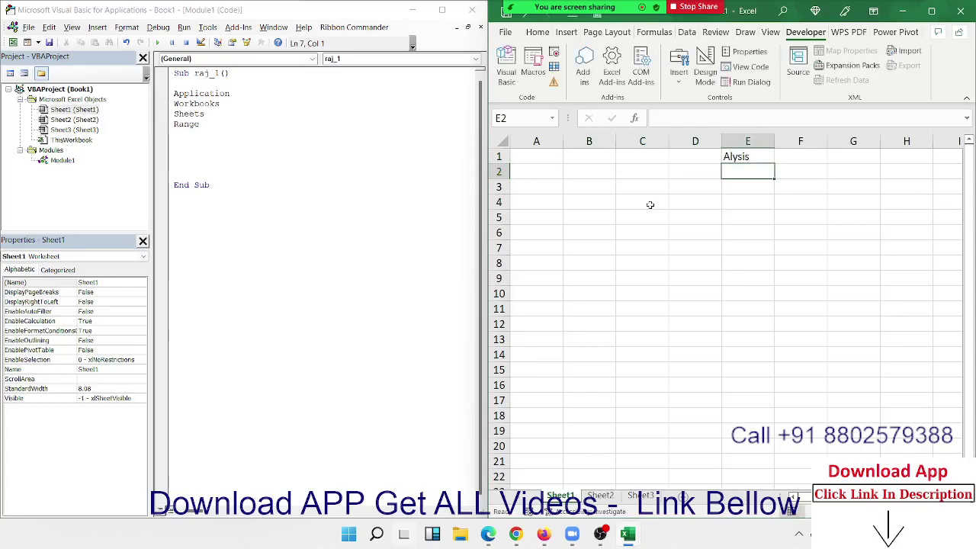
{"action": "key", "text": "Up"}
{"action": "type", "text": "An"}
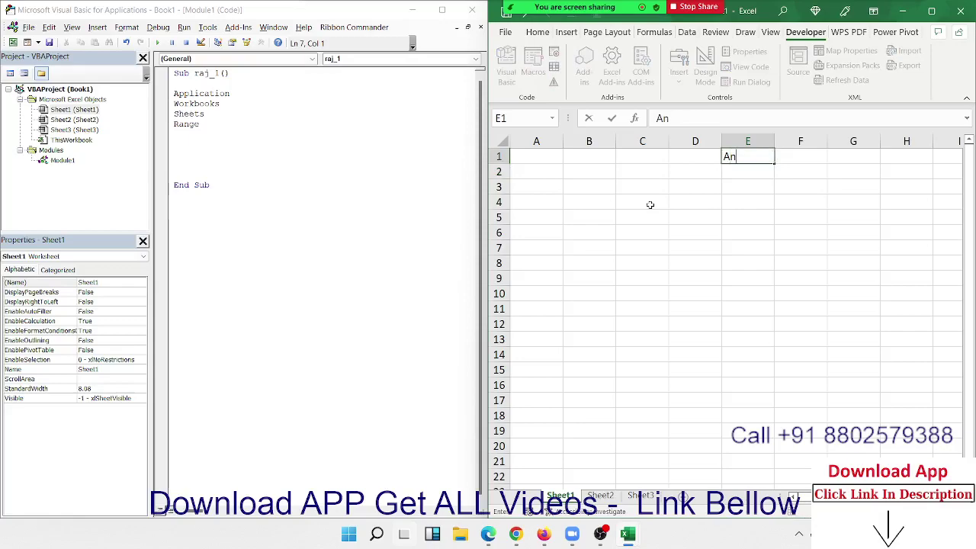
{"action": "type", "text": "alys"}
{"action": "type", "text": "is"}
{"action": "key", "text": "Return"}
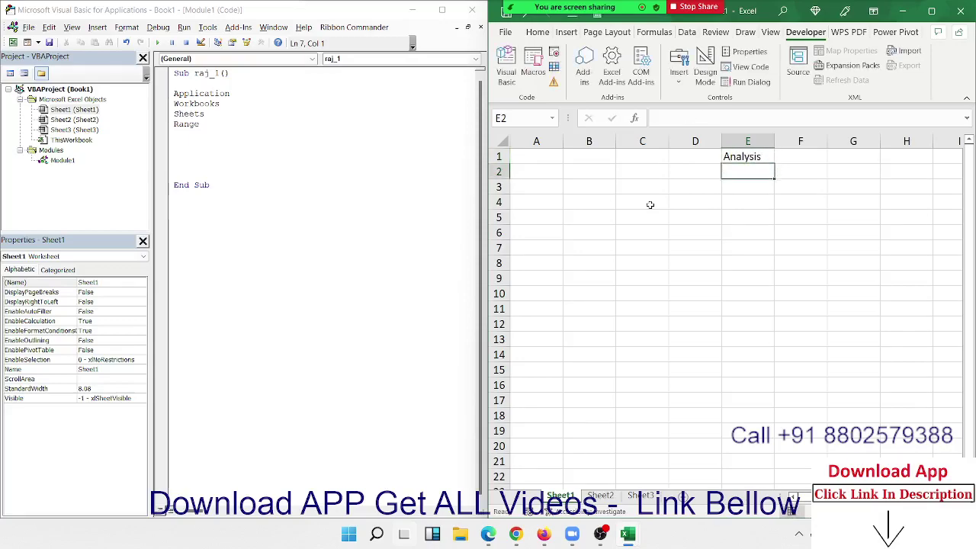
{"action": "type", "text": "Alg"}
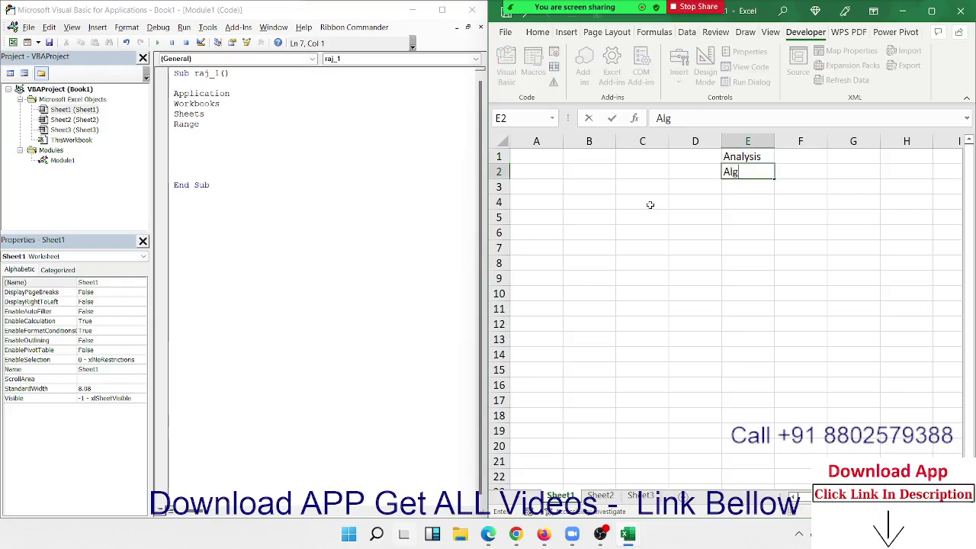
{"action": "type", "text": "orithm"}
{"action": "key", "text": "Return"}
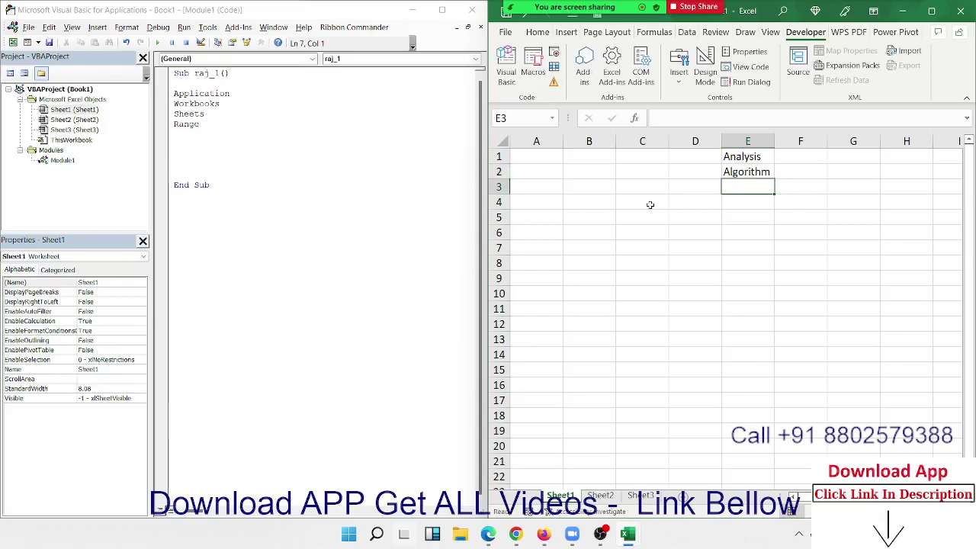
{"action": "type", "text": "Code"}
{"action": "key", "text": "Return"}
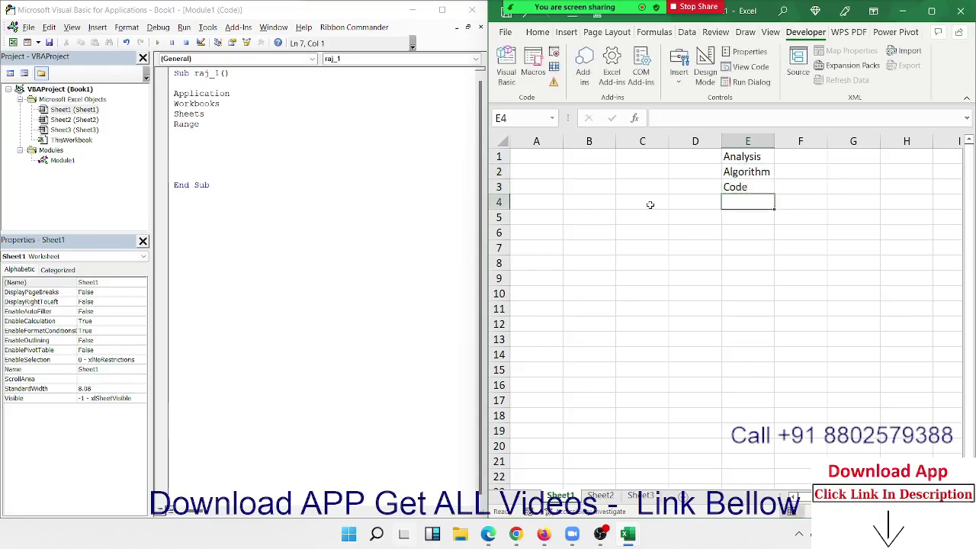
Enter Testing in E4, Re-Coding in F4, Re-Testing in G4 and Apply in E5.
{"action": "type", "text": "Testing"}
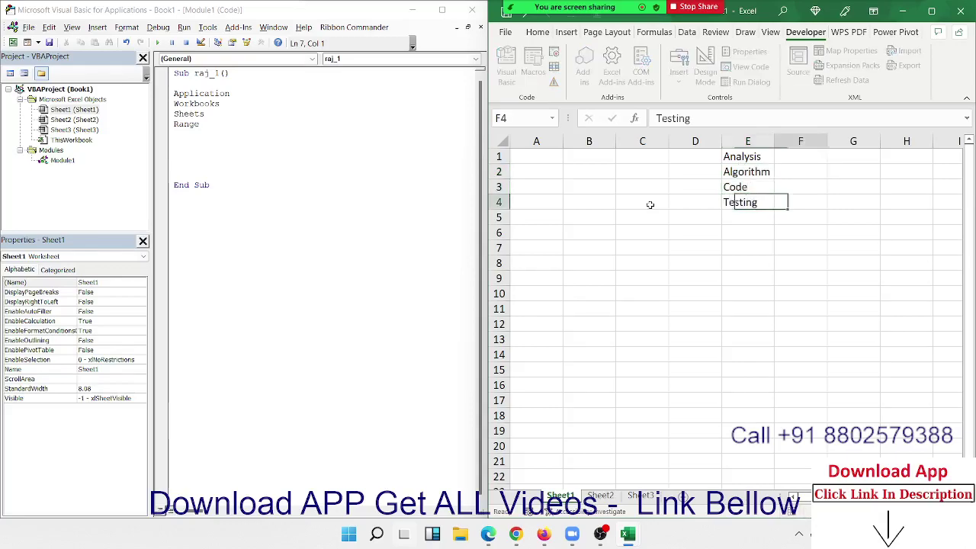
{"action": "key", "text": "Tab"}
{"action": "type", "text": "Re-"}
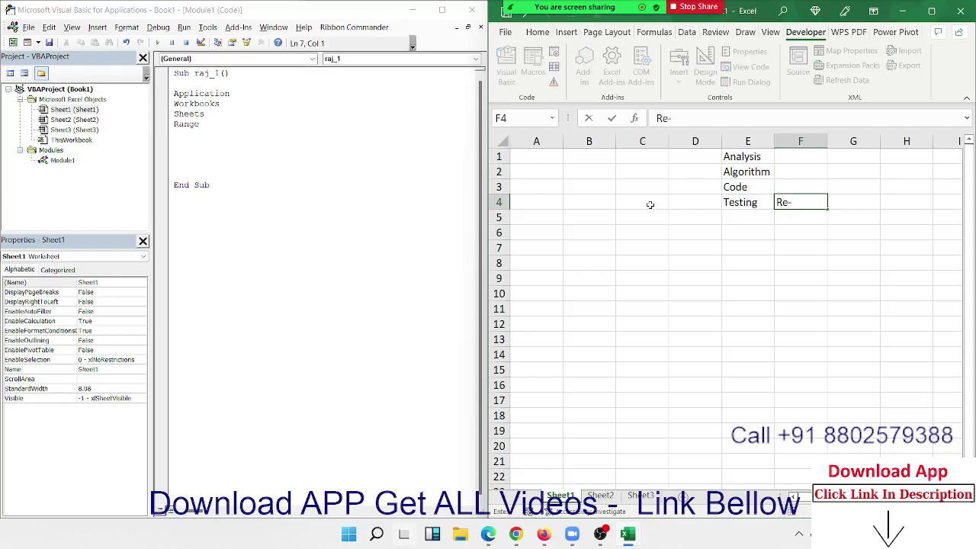
{"action": "type", "text": "Cod"}
{"action": "type", "text": "ing"}
{"action": "key", "text": "Tab"}
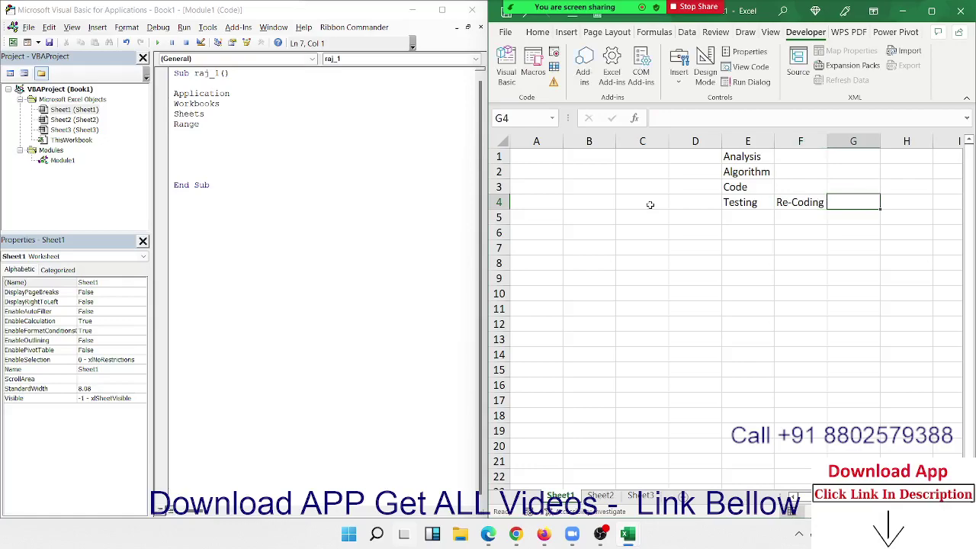
{"action": "type", "text": "Re-"}
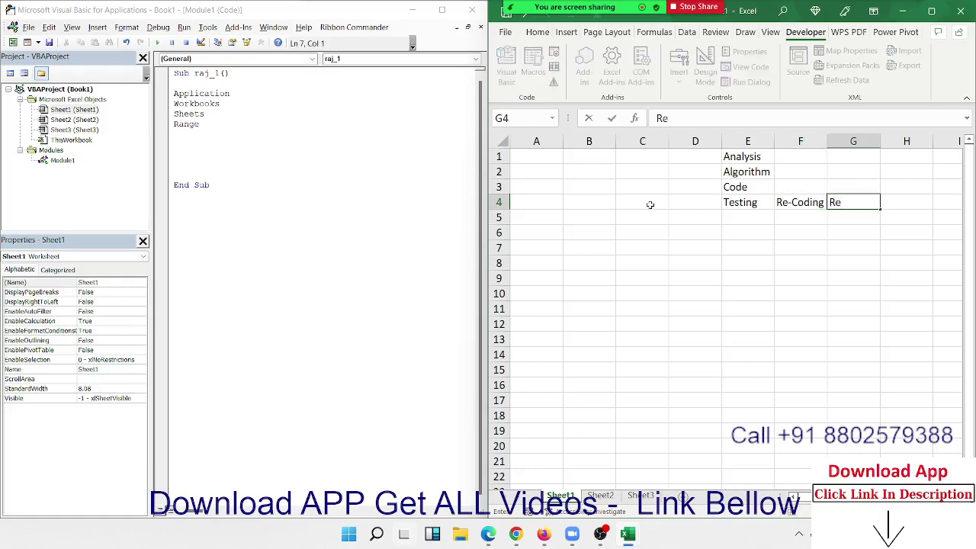
{"action": "type", "text": "Test"}
{"action": "type", "text": "ing"}
{"action": "key", "text": "Return"}
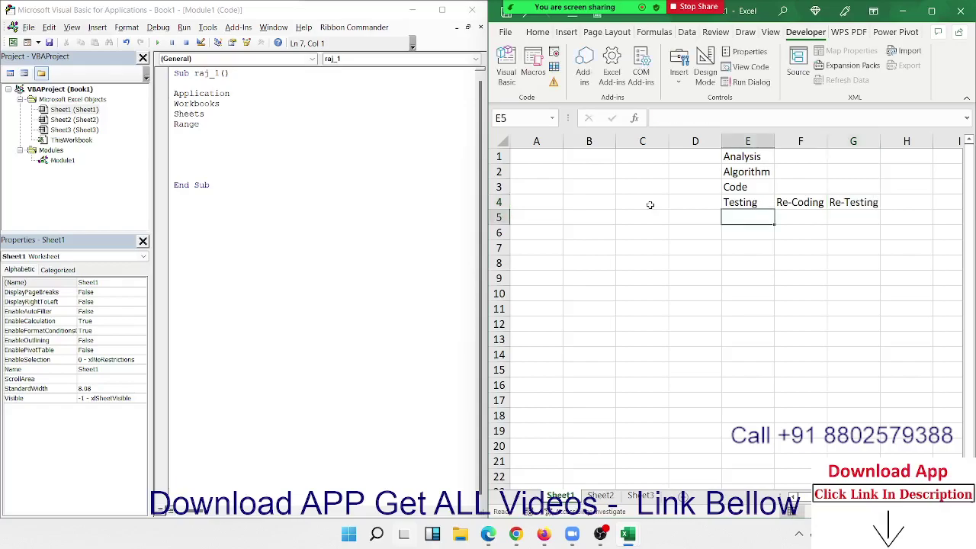
{"action": "type", "text": "Ap"}
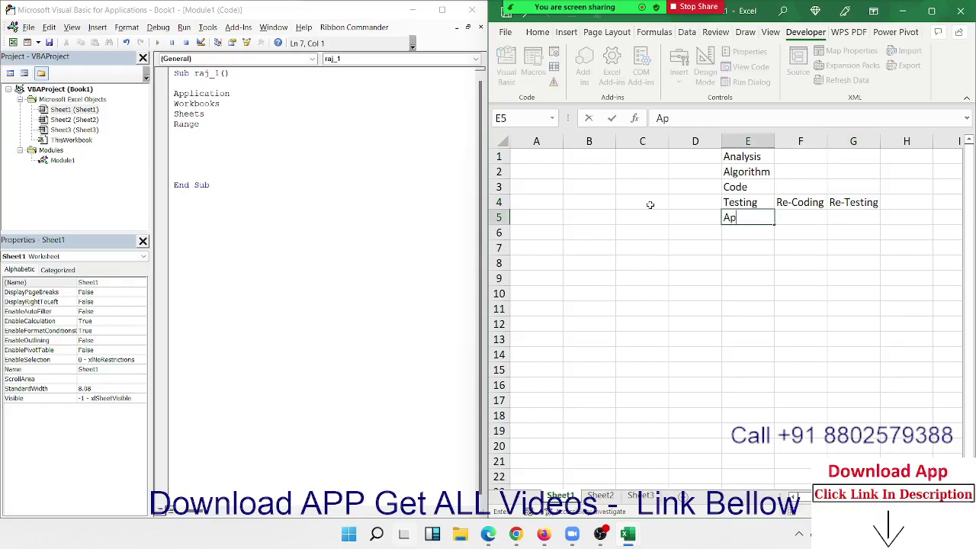
{"action": "type", "text": "ply"}
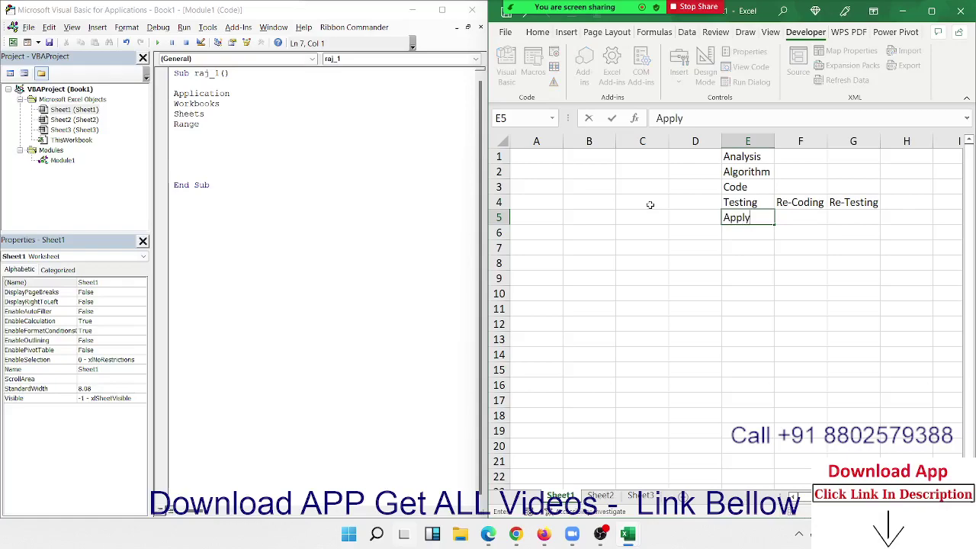
{"action": "key", "text": "Return"}
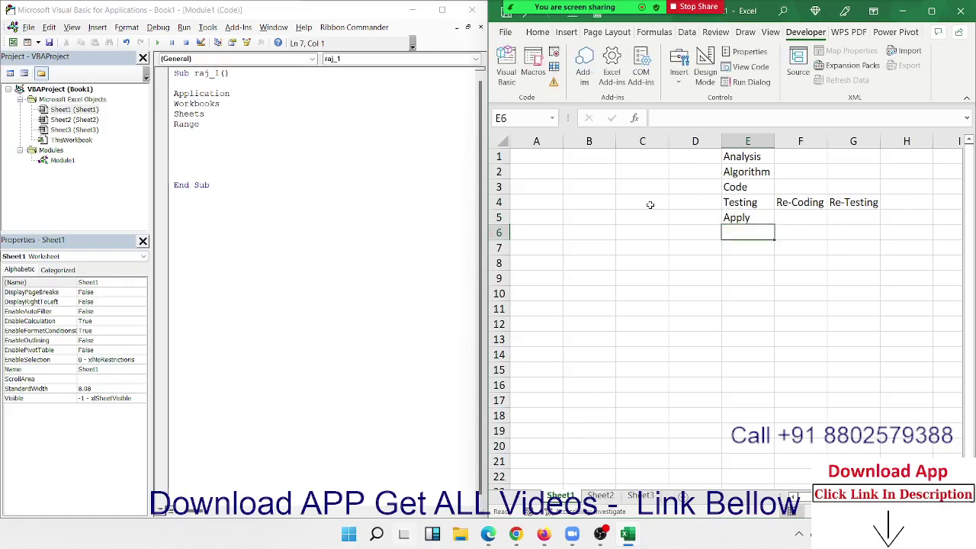
{"action": "left_click", "coordinate": [752, 188]}
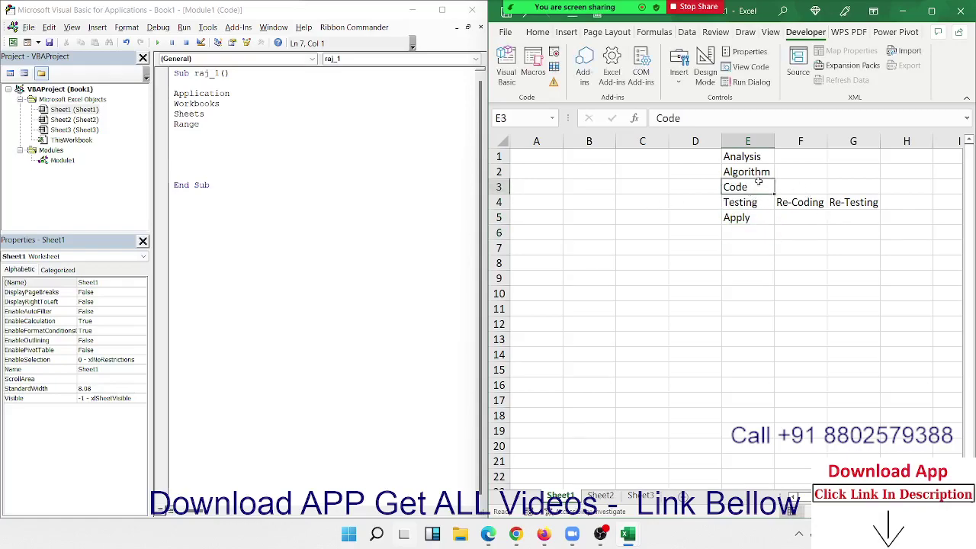
{"action": "left_click", "coordinate": [766, 161]}
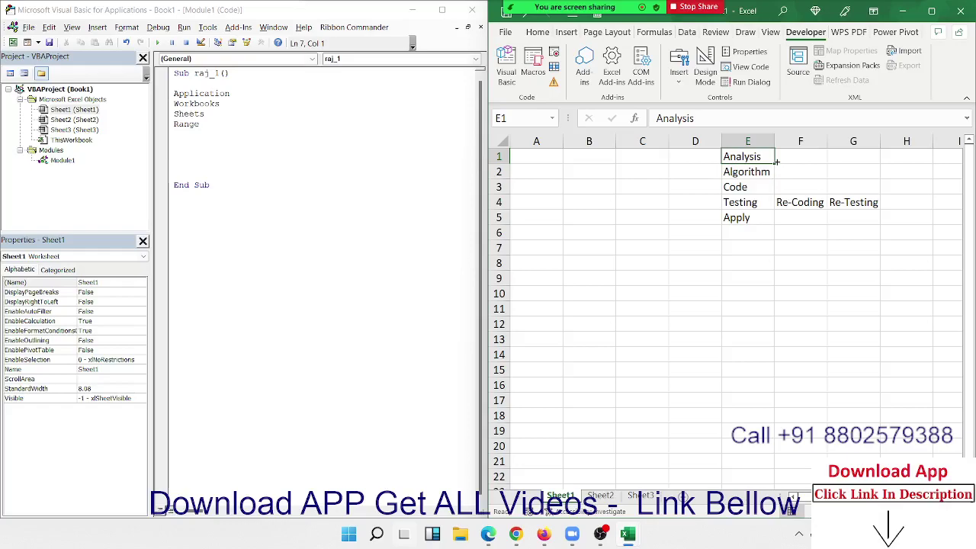
{"action": "key", "text": "Down"}
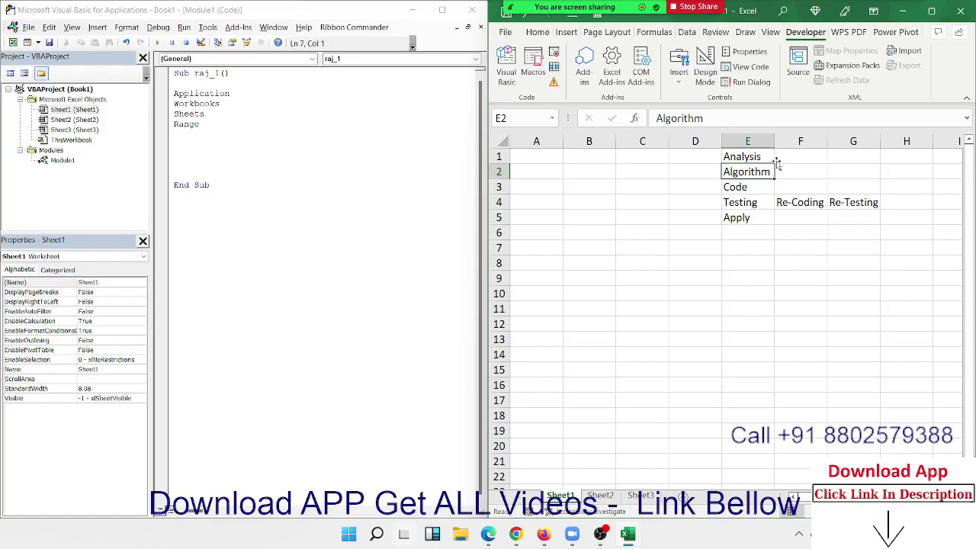
{"action": "key", "text": "Down"}
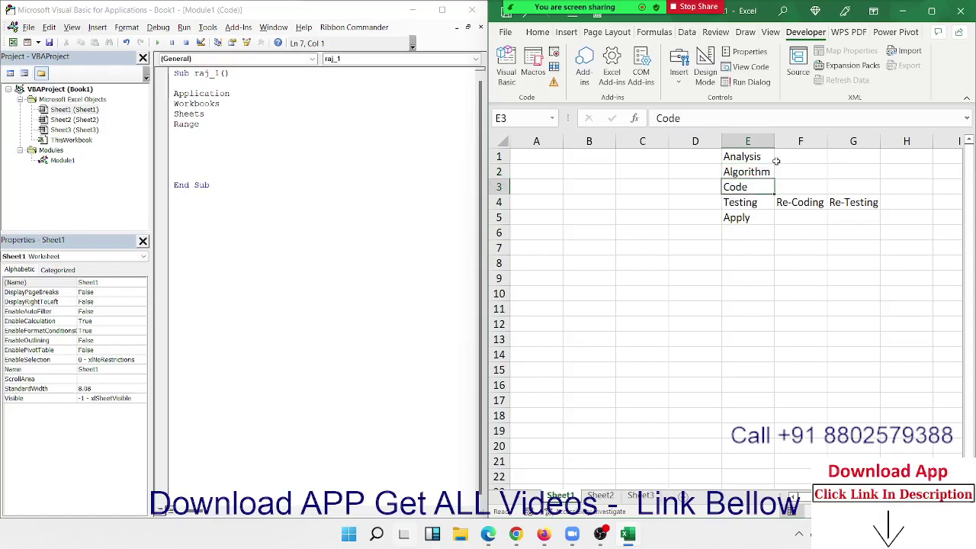
{"action": "left_click", "coordinate": [536, 155]}
{"action": "left_click", "coordinate": [595, 155]}
{"action": "left_click", "coordinate": [627, 156]}
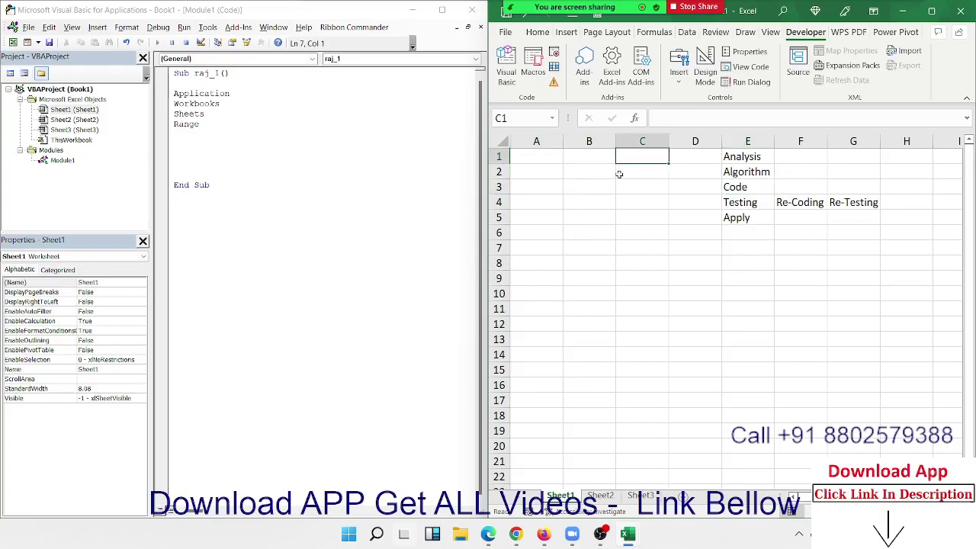
{"action": "left_click", "coordinate": [538, 155]}
{"action": "left_click", "coordinate": [589, 155]}
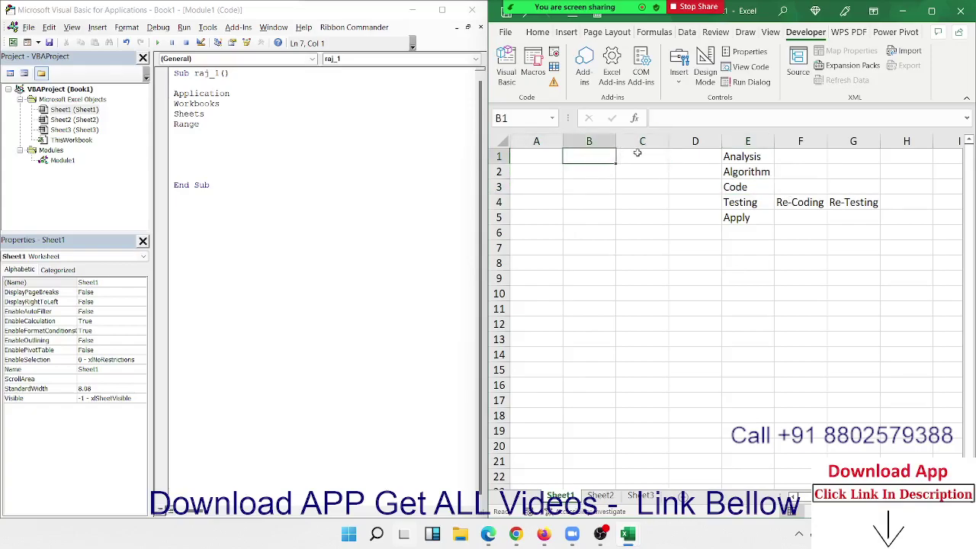
{"action": "left_click", "coordinate": [637, 154]}
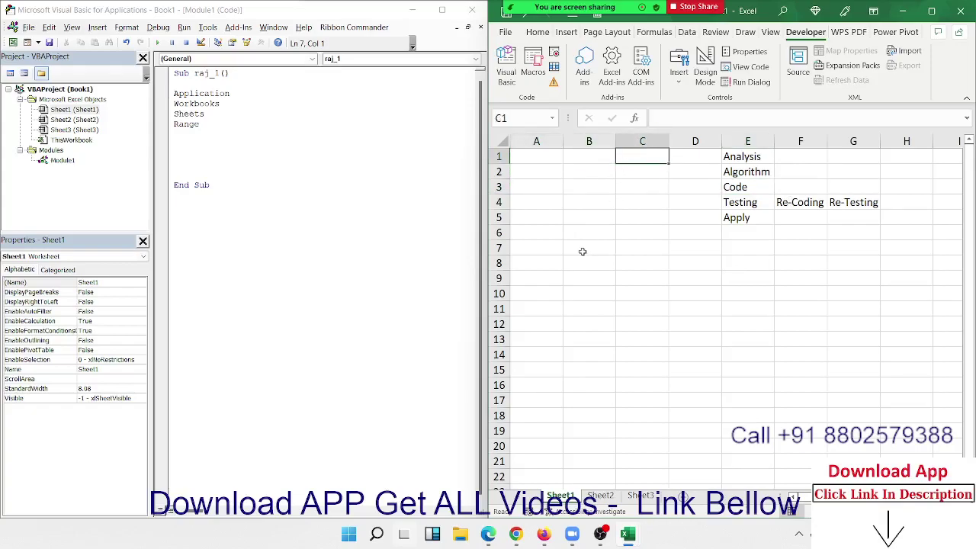
{"action": "left_click", "coordinate": [760, 266]}
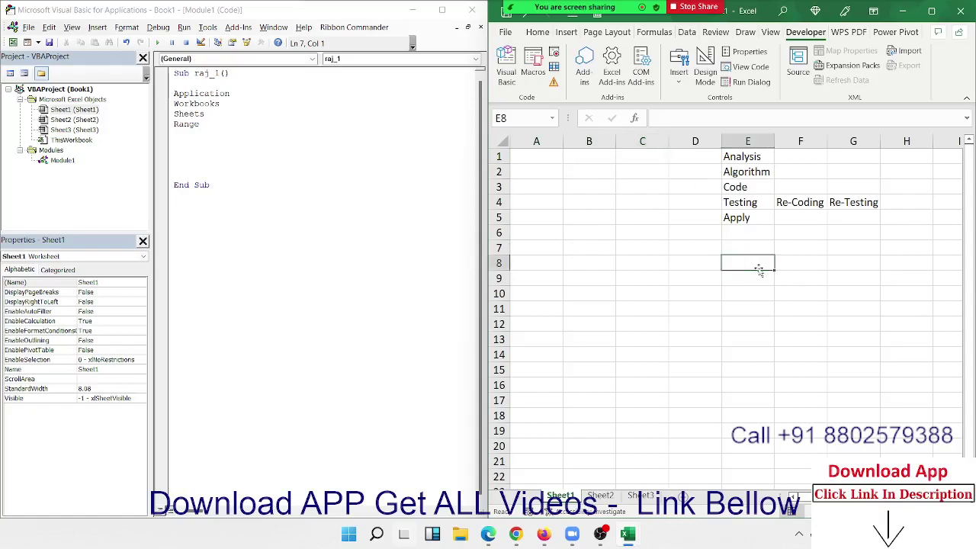
Enter Start in E8 and select a1 in E9.
{"action": "type", "text": "Start"}
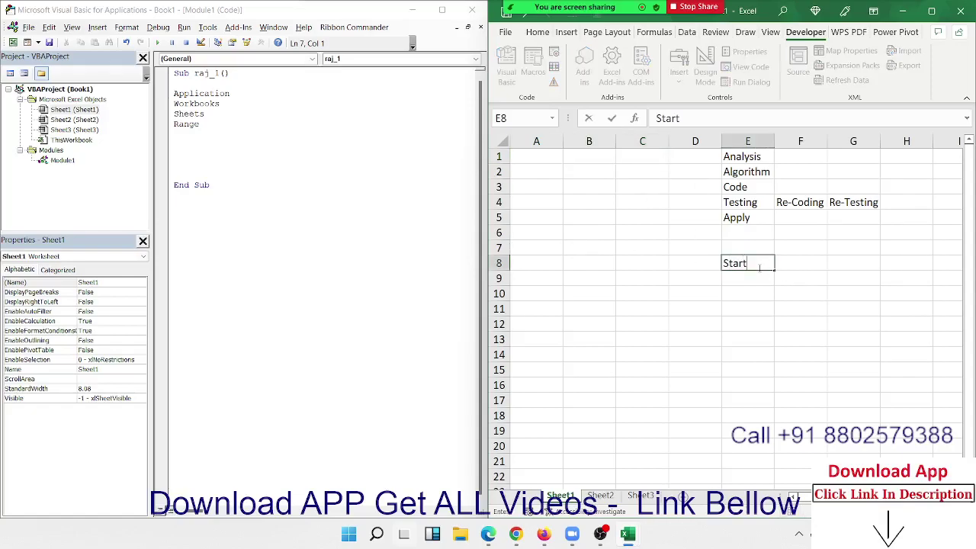
{"action": "key", "text": "Return"}
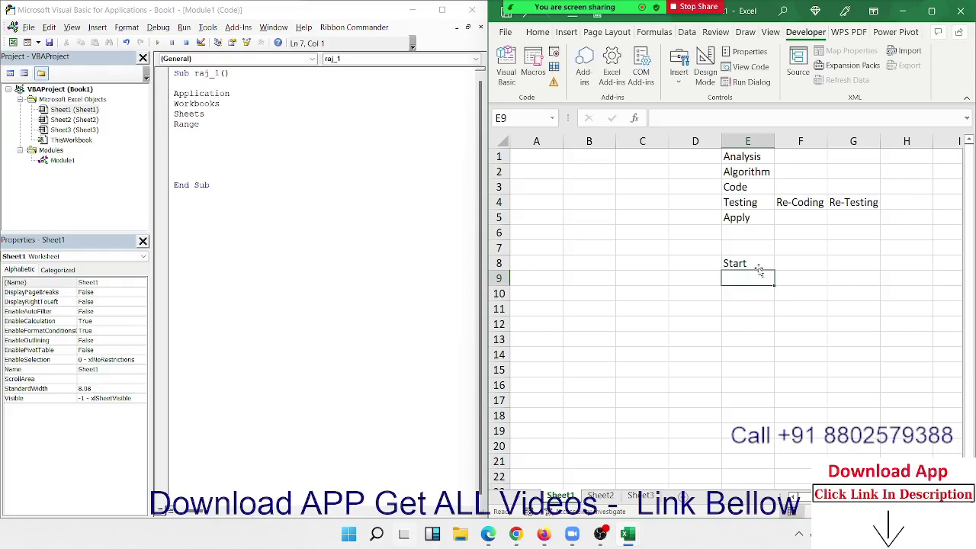
{"action": "type", "text": "start"}
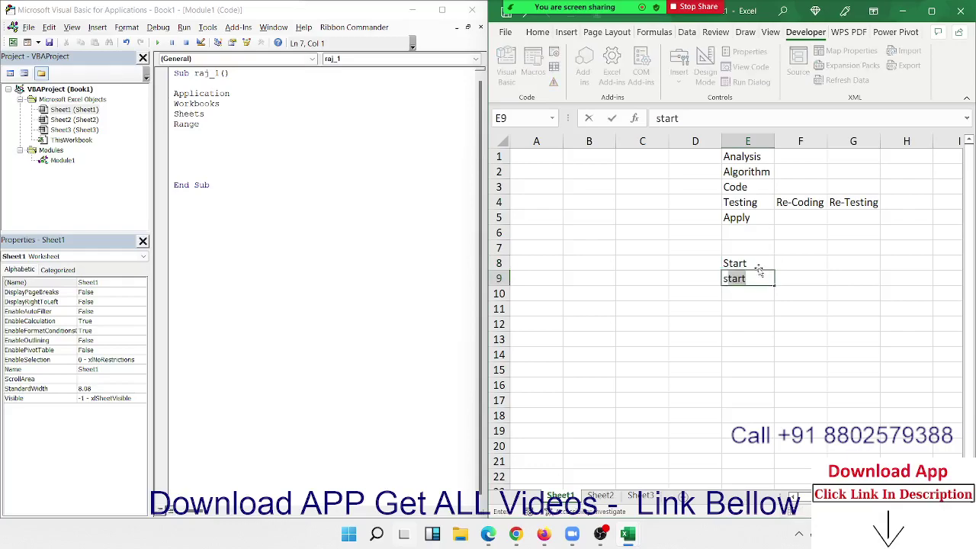
{"action": "key", "text": "BackSpace"}
{"action": "key", "text": "BackSpace"}
{"action": "key", "text": "BackSpace"}
{"action": "type", "text": "start"}
{"action": "key", "text": "BackSpace"}
{"action": "key", "text": "BackSpace"}
{"action": "key", "text": "BackSpace"}
{"action": "key", "text": "BackSpace"}
{"action": "type", "text": "sele"}
{"action": "type", "text": "cta"}
{"action": "key", "text": "BackSpace"}
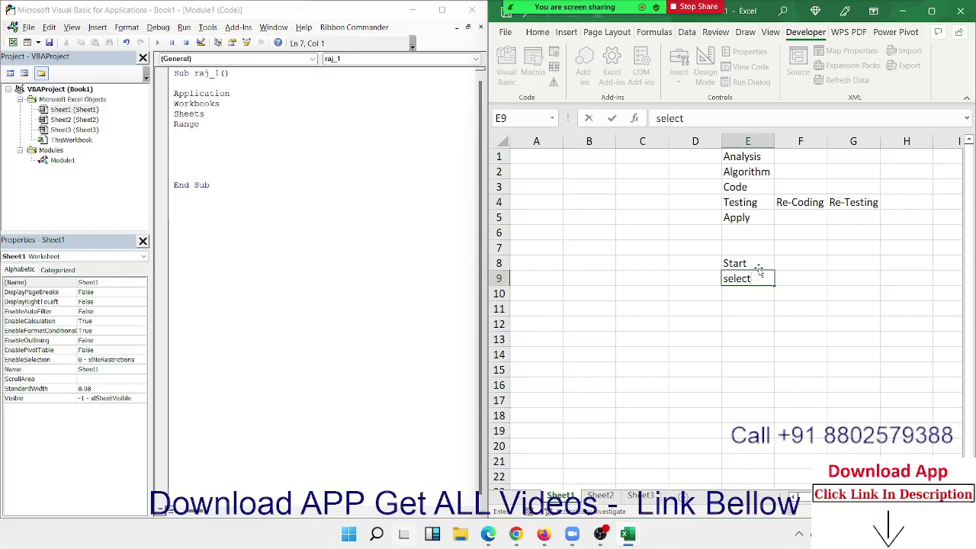
{"action": "type", "text": "a1"}
{"action": "key", "text": "Return"}
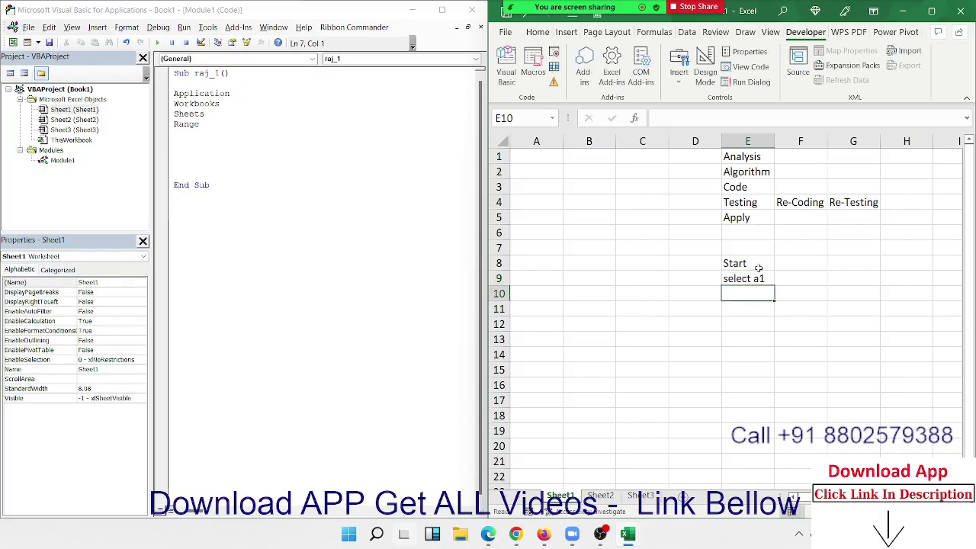
Enter enter name, select b1 and enter roll in cells E10:E12.
{"action": "type", "text": "enter"}
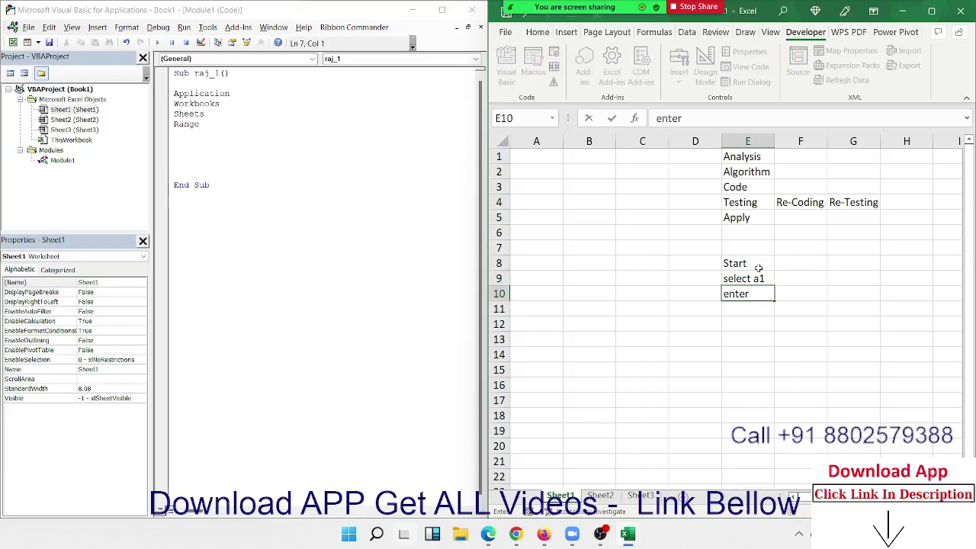
{"action": "type", "text": " name"}
{"action": "key", "text": "Return"}
{"action": "type", "text": "sele"}
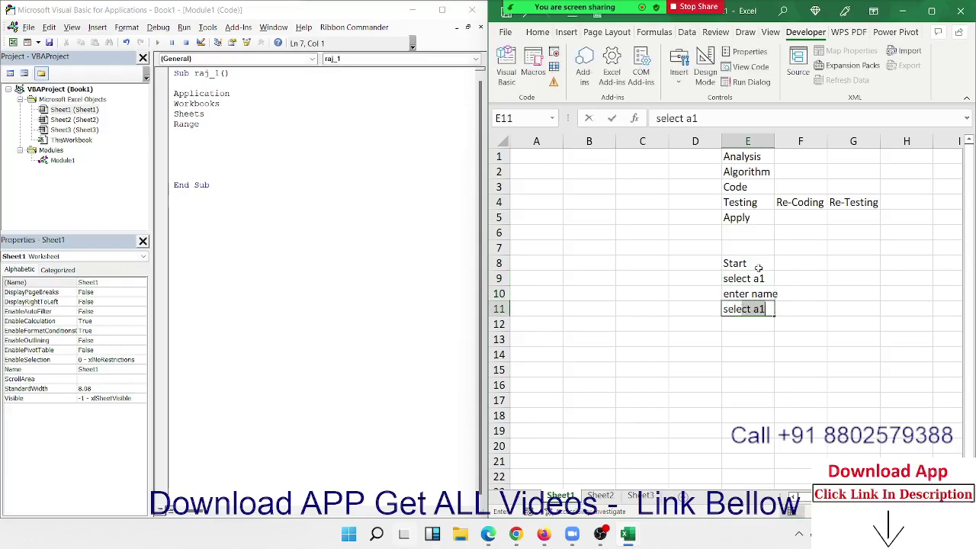
{"action": "type", "text": "ct b1"}
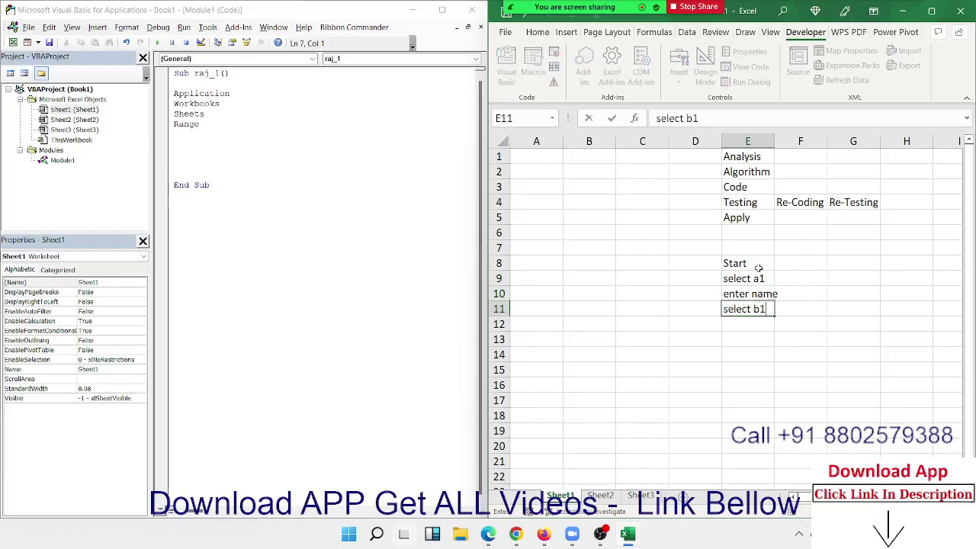
{"action": "key", "text": "Return"}
{"action": "type", "text": "enter "}
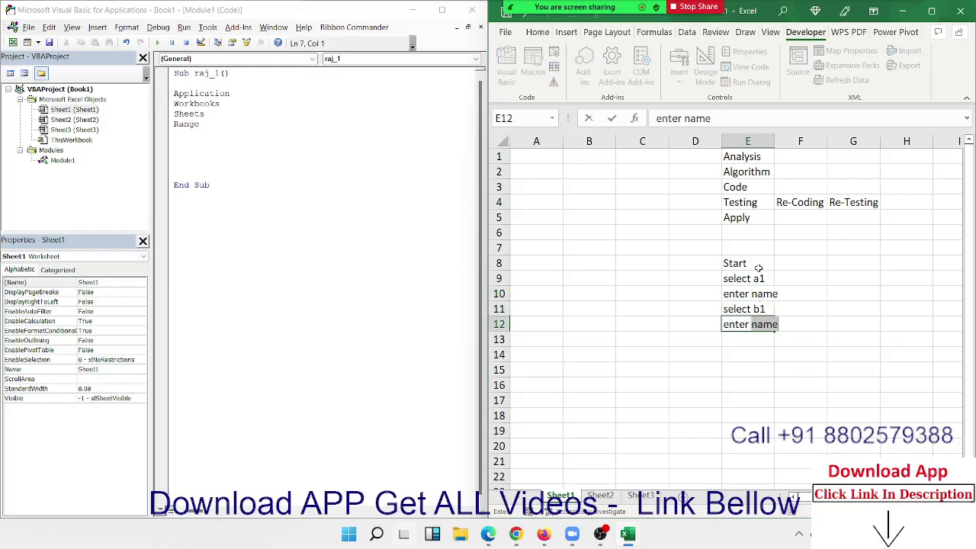
{"action": "type", "text": "roll"}
{"action": "key", "text": "Return"}
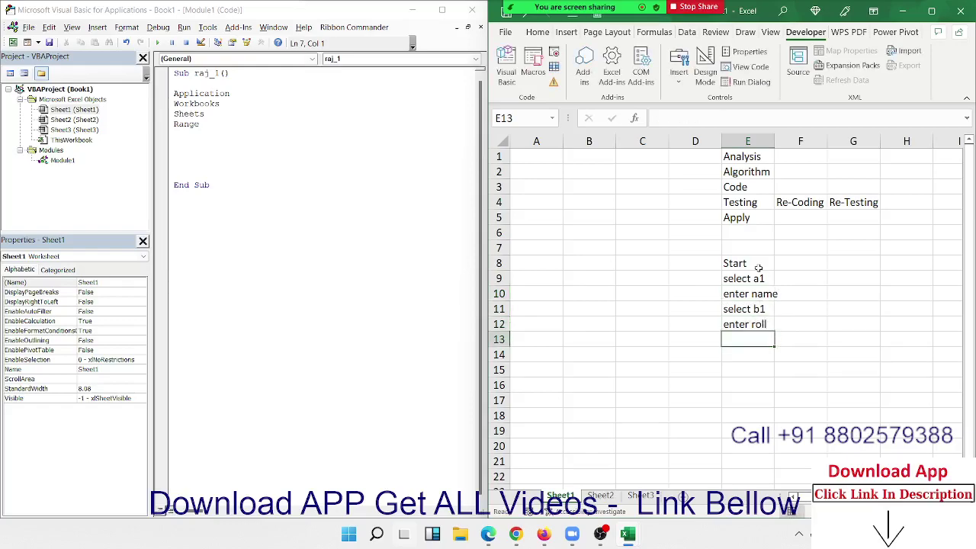
Review the existing steps and enter 'select b1' in E13 below enter roll.
{"action": "left_click", "coordinate": [747, 279]}
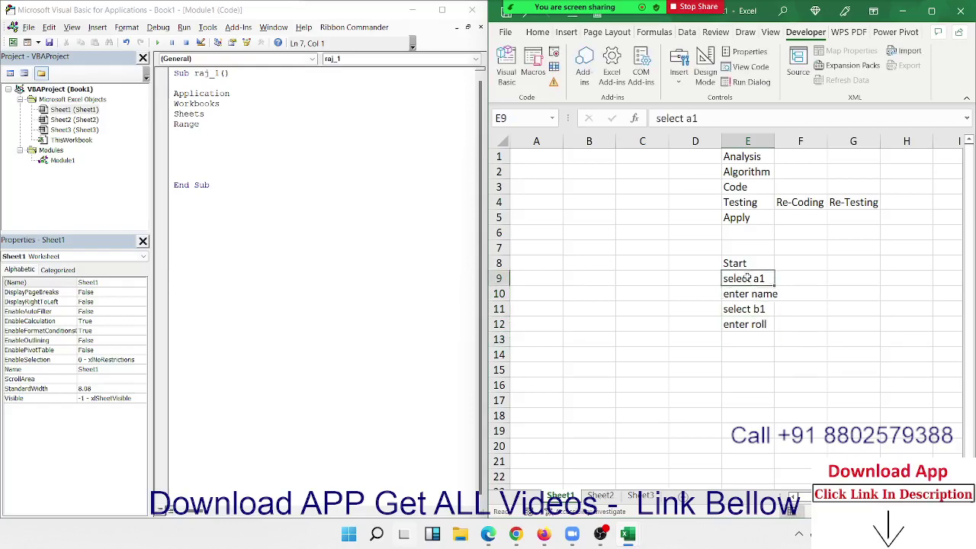
{"action": "left_click", "coordinate": [245, 145]}
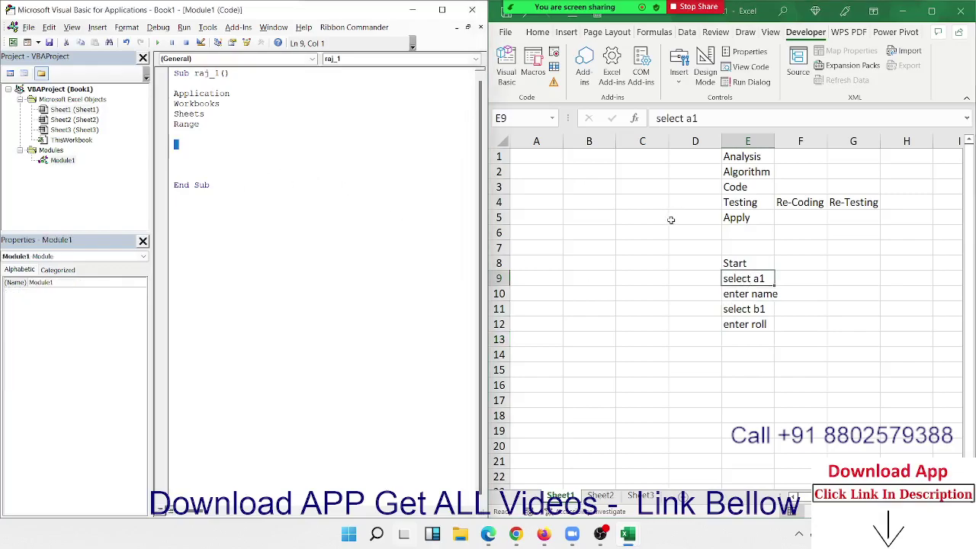
{"action": "left_click", "coordinate": [726, 294]}
{"action": "left_click", "coordinate": [177, 155]}
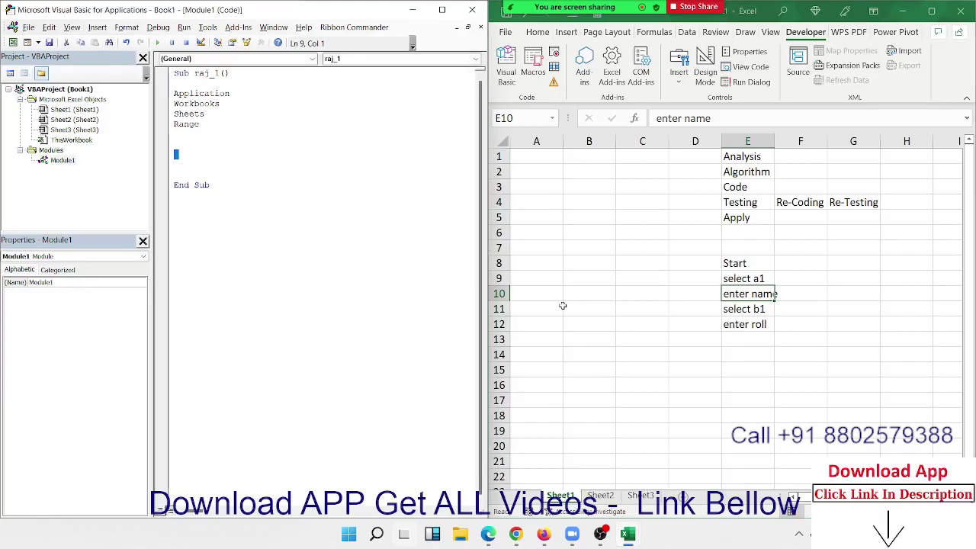
{"action": "left_click", "coordinate": [755, 336]}
{"action": "type", "text": "s"}
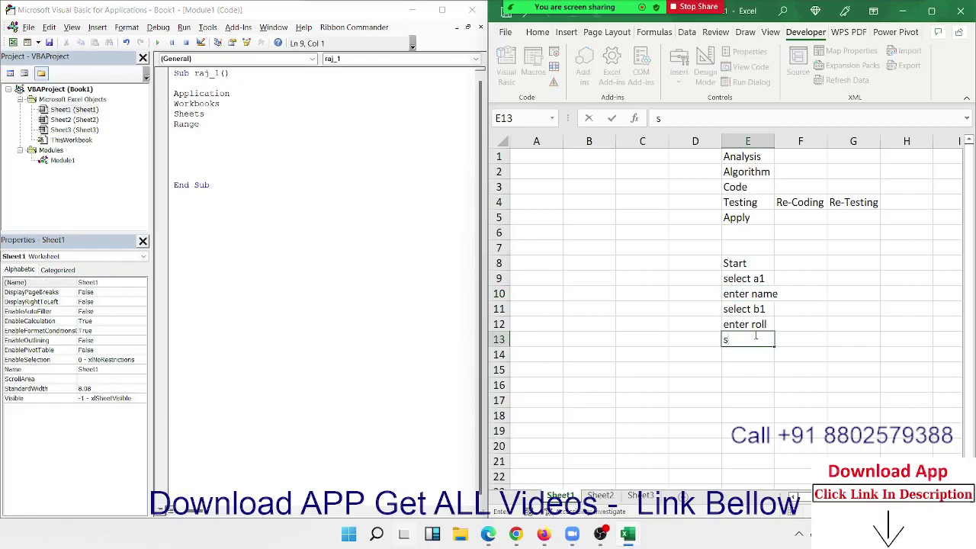
{"action": "type", "text": "elect "}
{"action": "type", "text": "b1"}
{"action": "key", "text": "Return"}
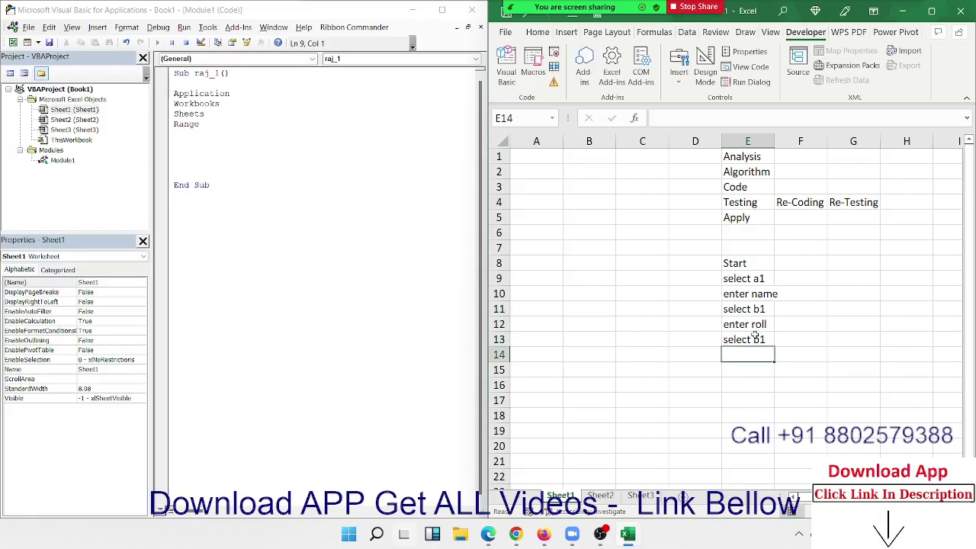
Clear the old step entries in E9:E13 and return to E9 below Start.
{"action": "key", "text": "Up"}
{"action": "key", "text": "Up"}
{"action": "key", "text": "Up"}
{"action": "key", "text": "Up"}
{"action": "key", "text": "Up"}
{"action": "key", "text": "shift+Down"}
{"action": "key", "text": "shift+Down"}
{"action": "key", "text": "shift+Down"}
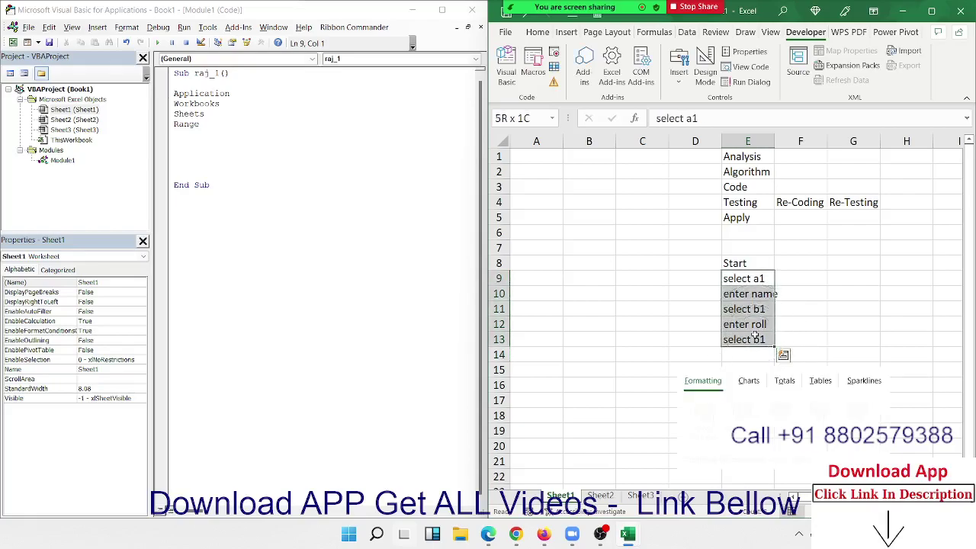
{"action": "key", "text": "Escape"}
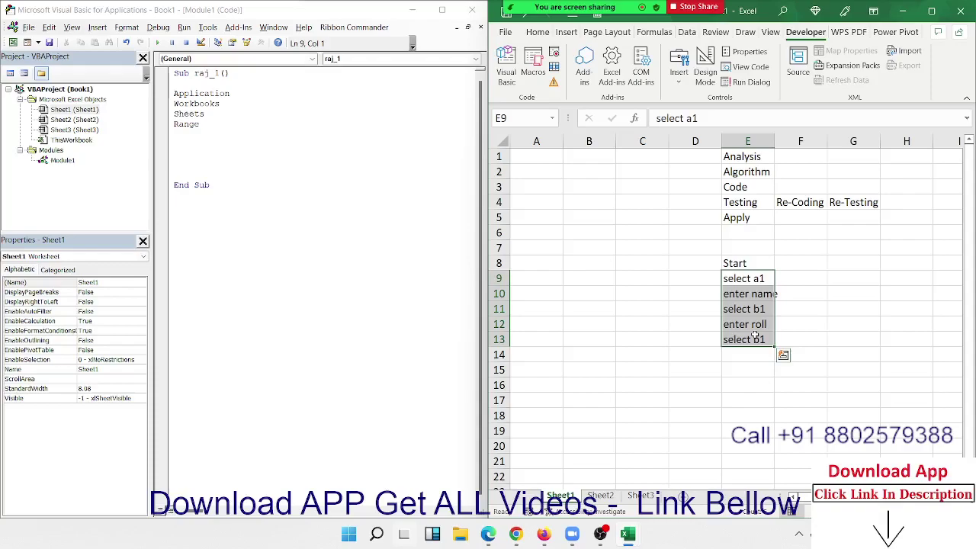
{"action": "key", "text": "Delete"}
{"action": "key", "text": "Up"}
{"action": "key", "text": "Down"}
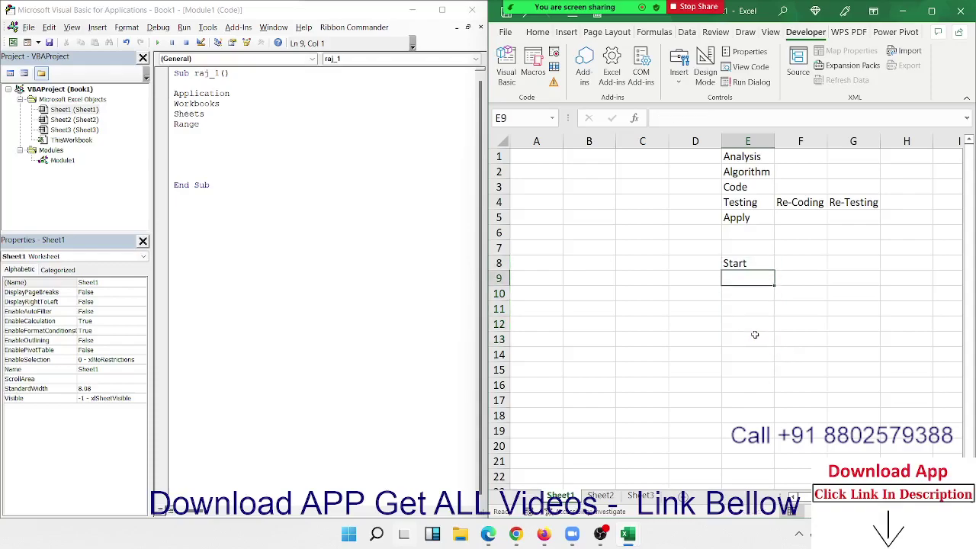
Enter the steps 'create file' and 'save as' with the 123.xlsx path below Start.
{"action": "type", "text": "cr"}
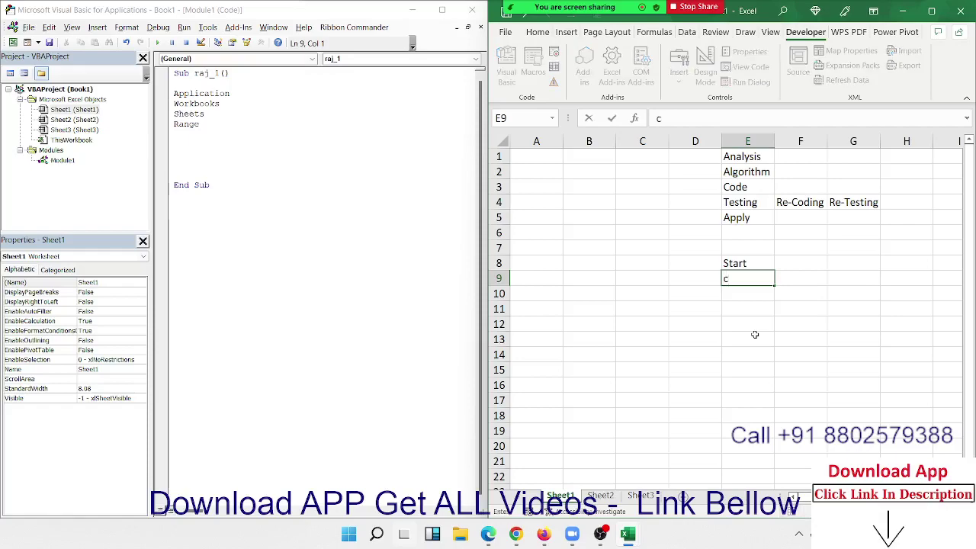
{"action": "type", "text": "eate "}
{"action": "type", "text": "file"}
{"action": "key", "text": "Return"}
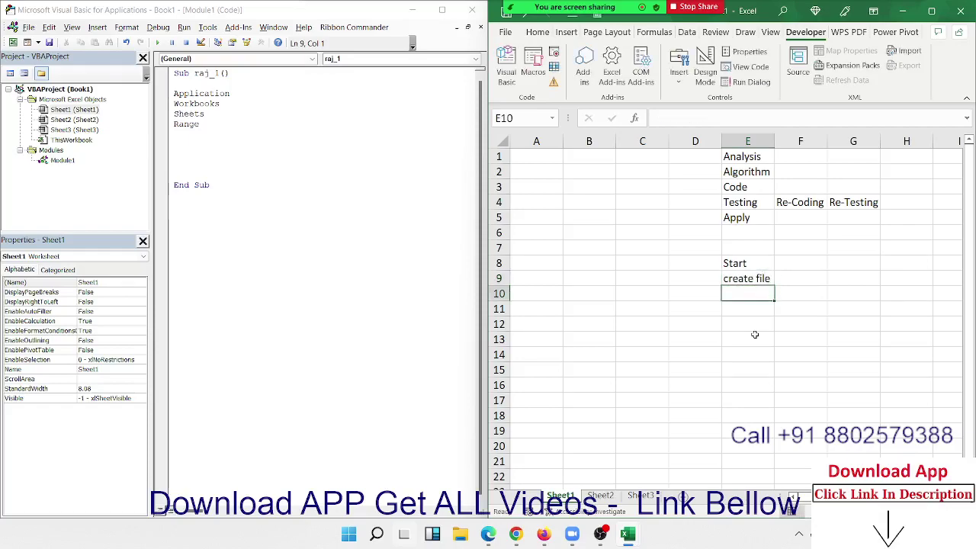
{"action": "type", "text": "sav"}
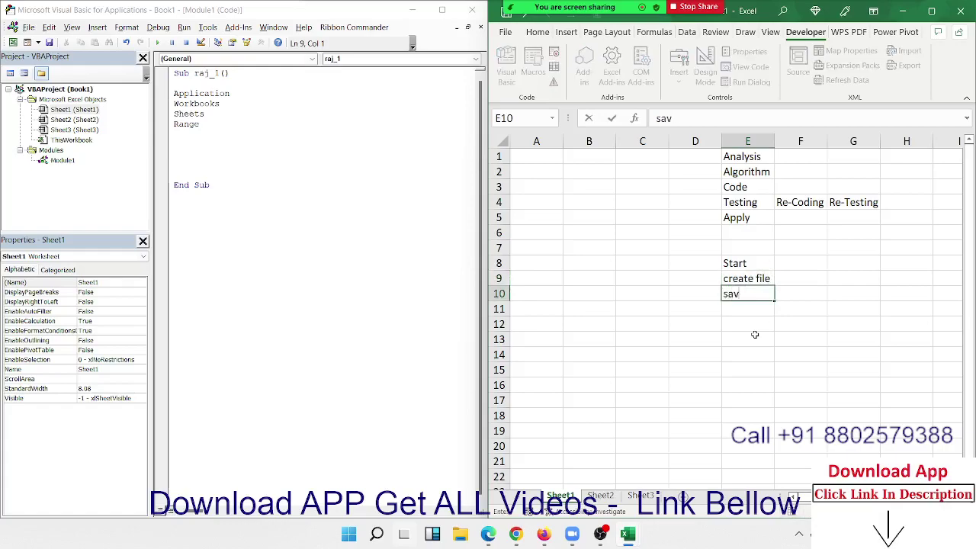
{"action": "type", "text": "e as i"}
{"action": "type", "text": "n F:2"}
{"action": "type", "text": "0221"}
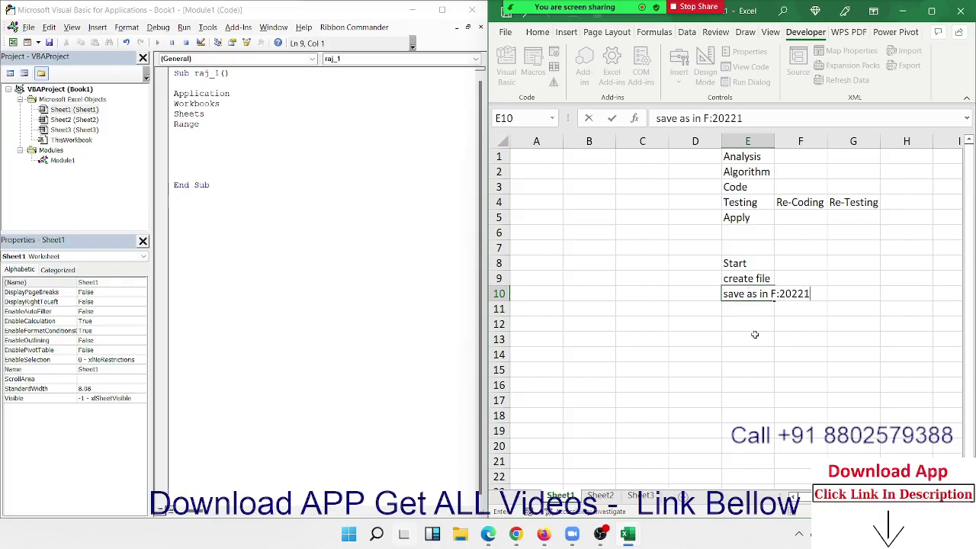
{"action": "type", "text": "2"}
{"action": "key", "text": "BackSpace"}
{"action": "type", "text": "/1"}
{"action": "type", "text": "23.xl"}
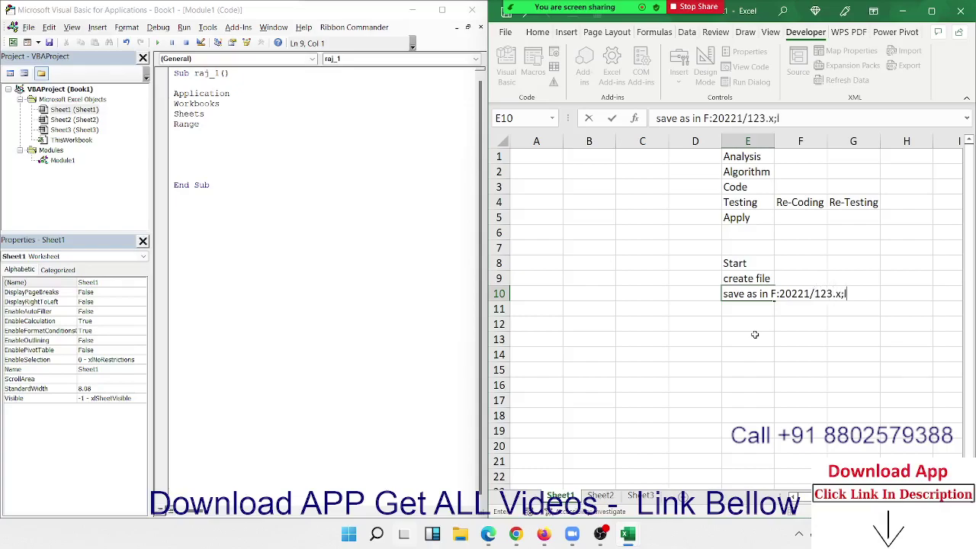
{"action": "key", "text": "BackSpace"}
{"action": "type", "text": "x"}
{"action": "key", "text": "Return"}
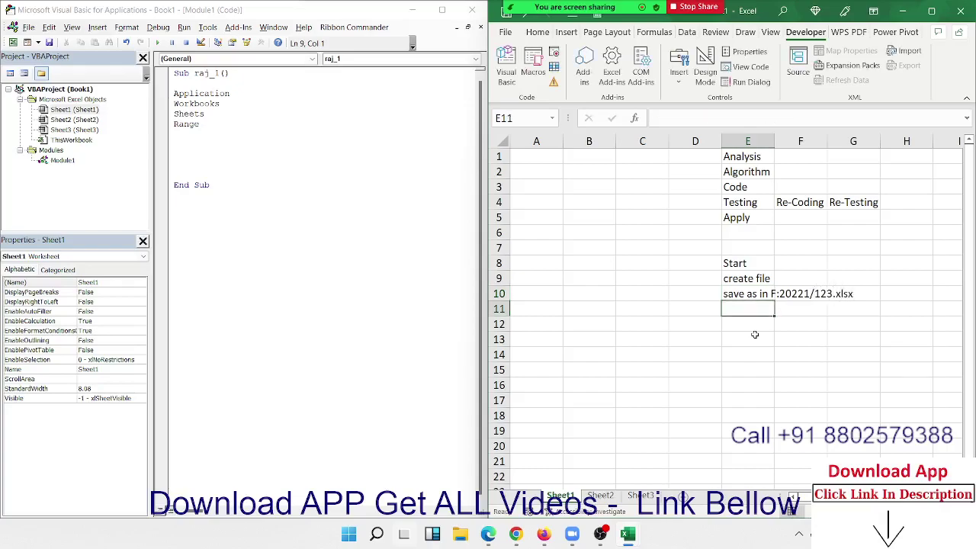
Add the steps 'create sheets', 'rename as data' and 'go data sheet'.
{"action": "type", "text": "c"}
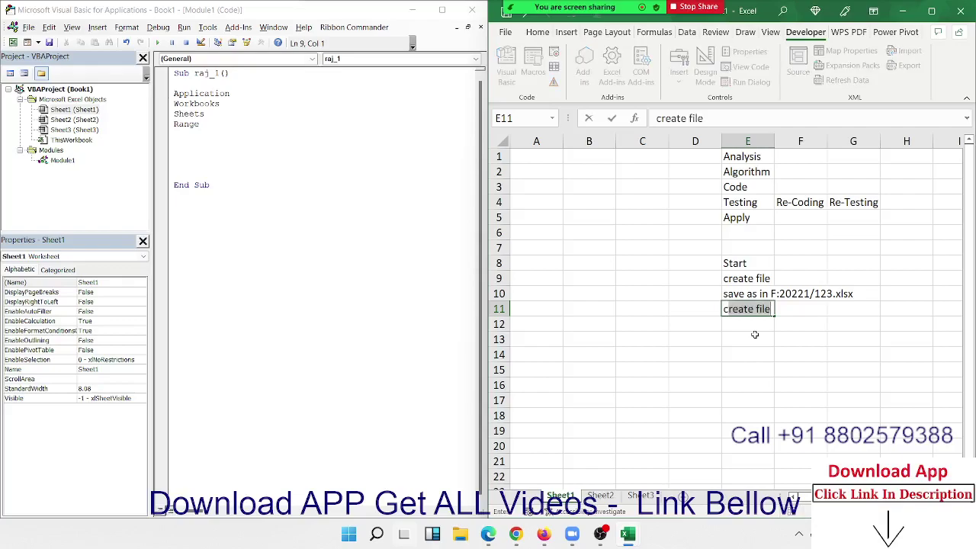
{"action": "type", "text": "re"}
{"action": "key", "text": "Delete"}
{"action": "type", "text": "a"}
{"action": "type", "text": "te shee"}
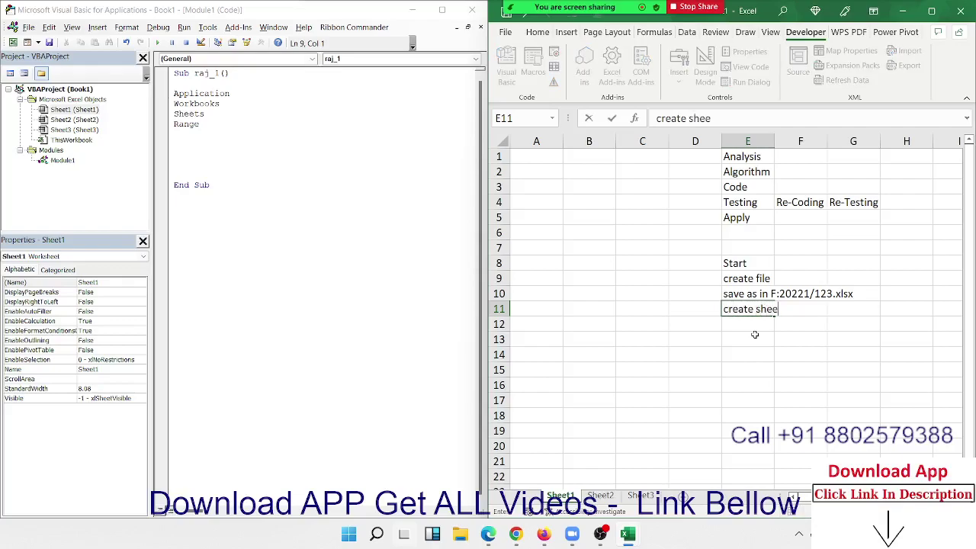
{"action": "type", "text": "ts"}
{"action": "key", "text": "Return"}
{"action": "type", "text": "re"}
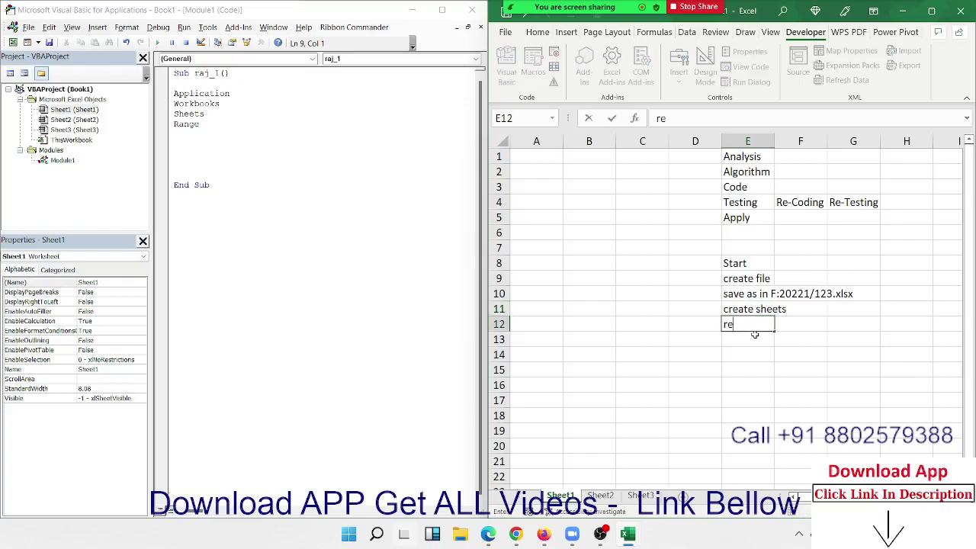
{"action": "type", "text": "name as "}
{"action": "type", "text": "data"}
{"action": "key", "text": "Return"}
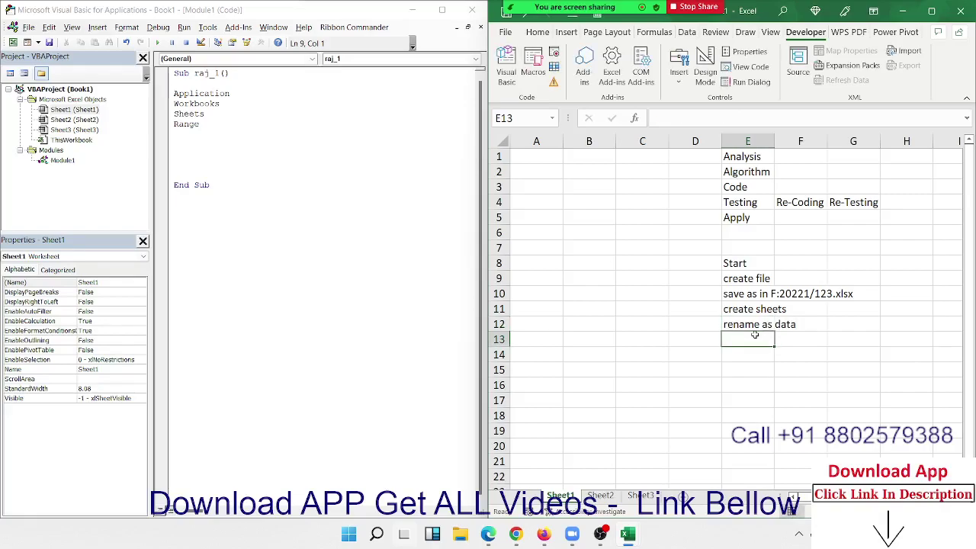
{"action": "type", "text": "go"}
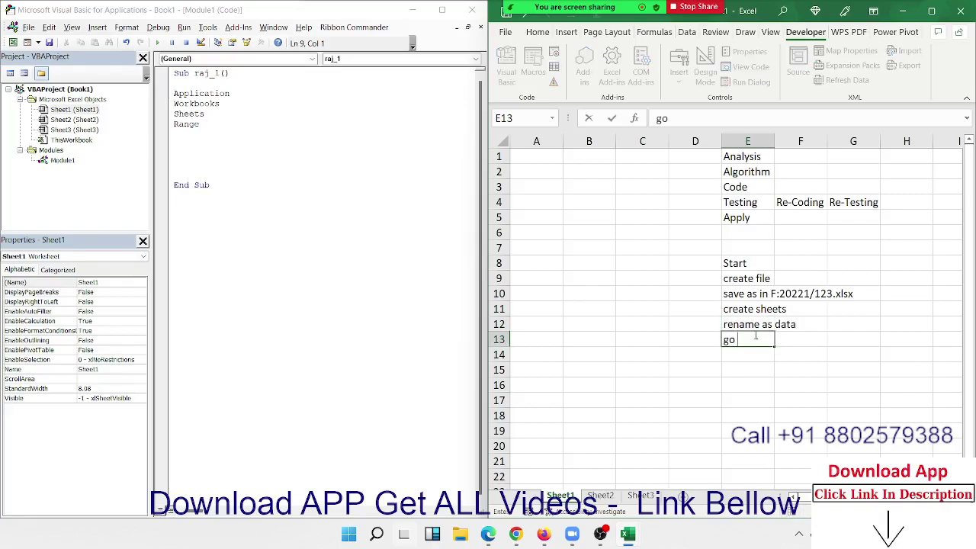
{"action": "type", "text": " data"}
{"action": "type", "text": " sheet"}
{"action": "key", "text": "Return"}
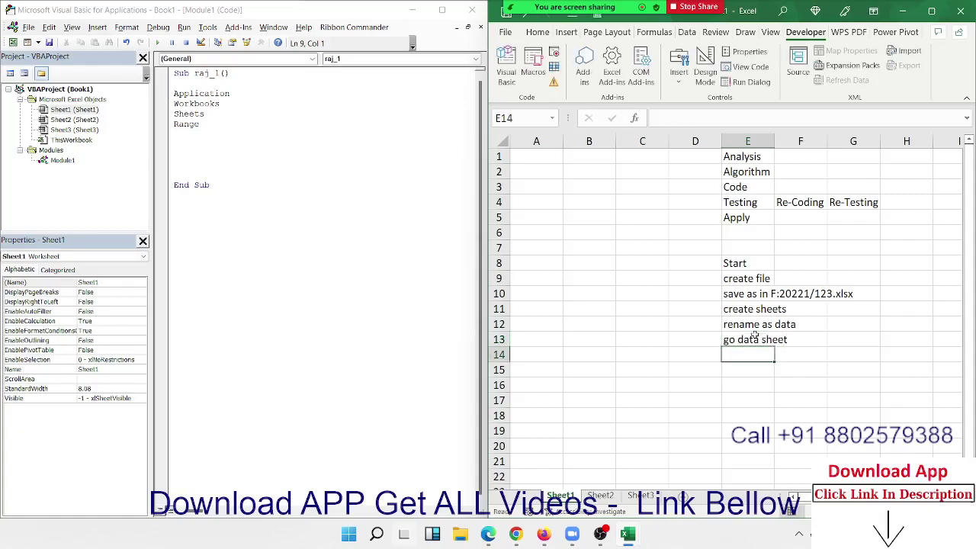
Add the steps 'select a1', 'enter name', 'select b1' and 'enter roll' to finish the list.
{"action": "type", "text": "ente"}
{"action": "key", "text": "BackSpace"}
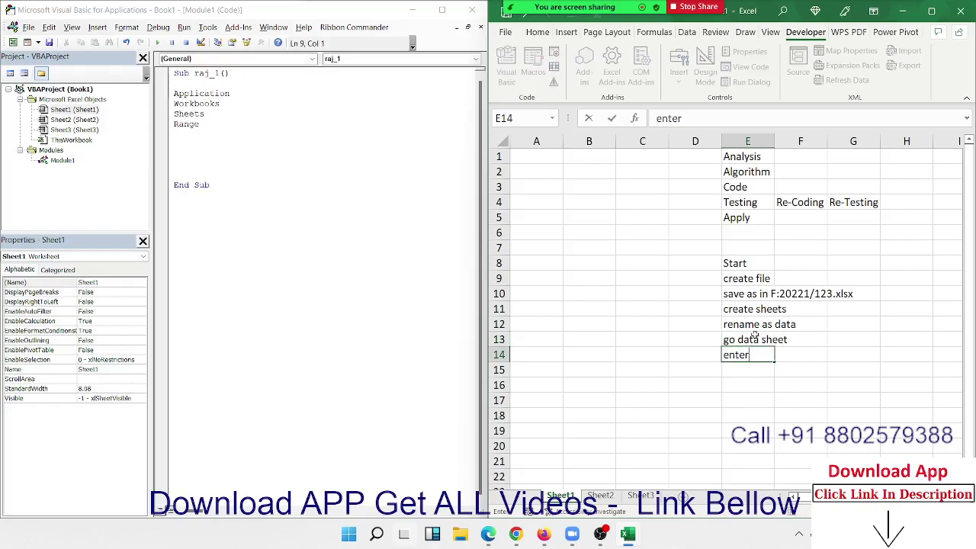
{"action": "key", "text": "BackSpace"}
{"action": "key", "text": "BackSpace"}
{"action": "key", "text": "BackSpace"}
{"action": "key", "text": "BackSpace"}
{"action": "key", "text": "BackSpace"}
{"action": "type", "text": "sel"}
{"action": "type", "text": "ect a1"}
{"action": "key", "text": "Return"}
{"action": "type", "text": "ente"}
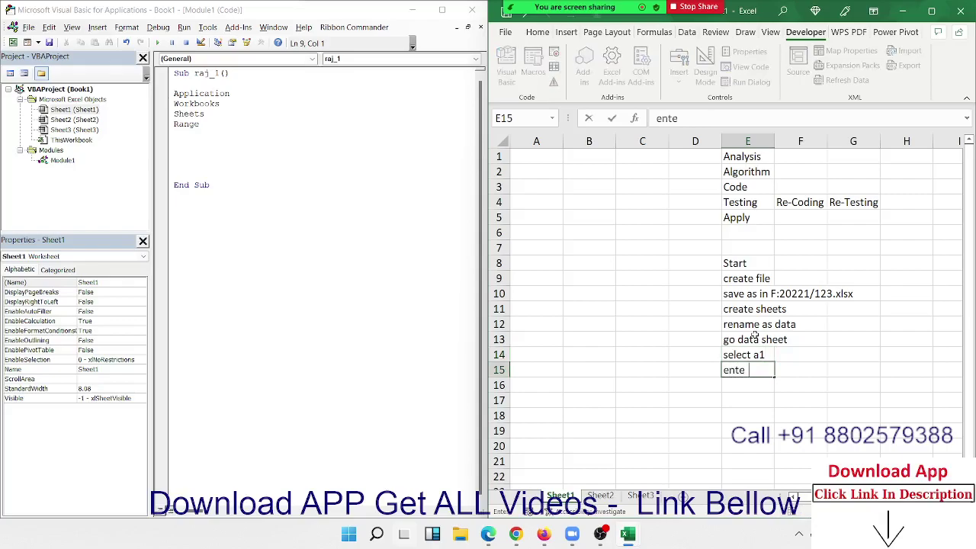
{"action": "type", "text": "r name"}
{"action": "key", "text": "Return"}
{"action": "type", "text": "s"}
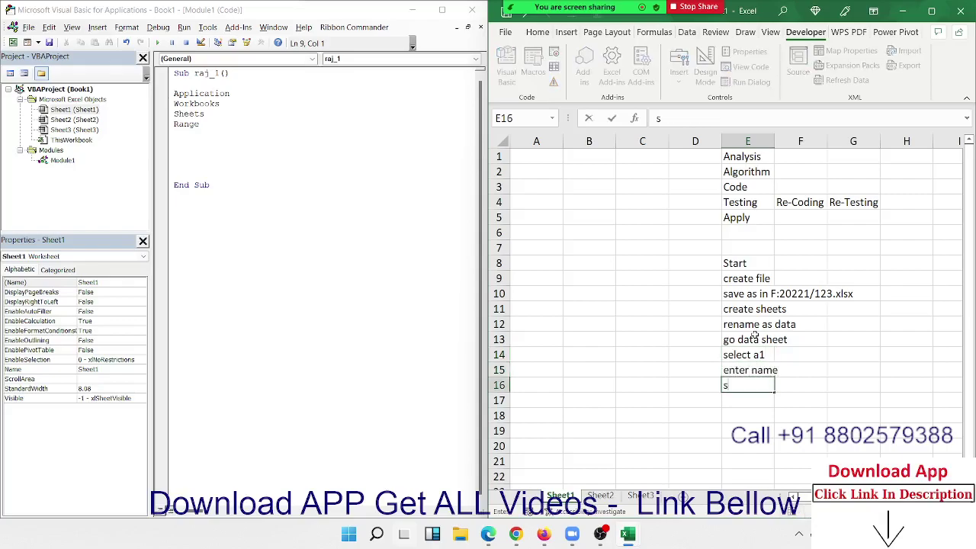
{"action": "type", "text": "elect b"}
{"action": "type", "text": "1"}
{"action": "key", "text": "Return"}
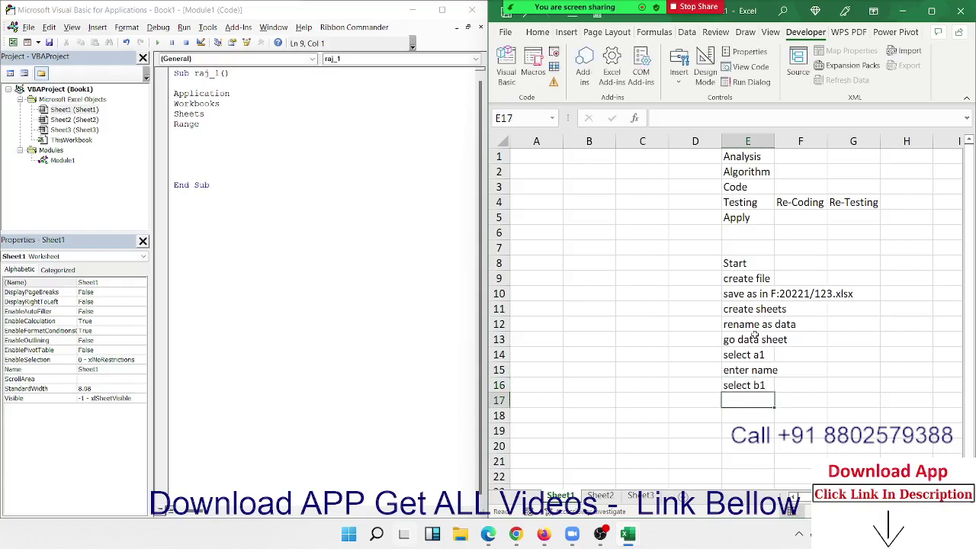
{"action": "type", "text": "enter"}
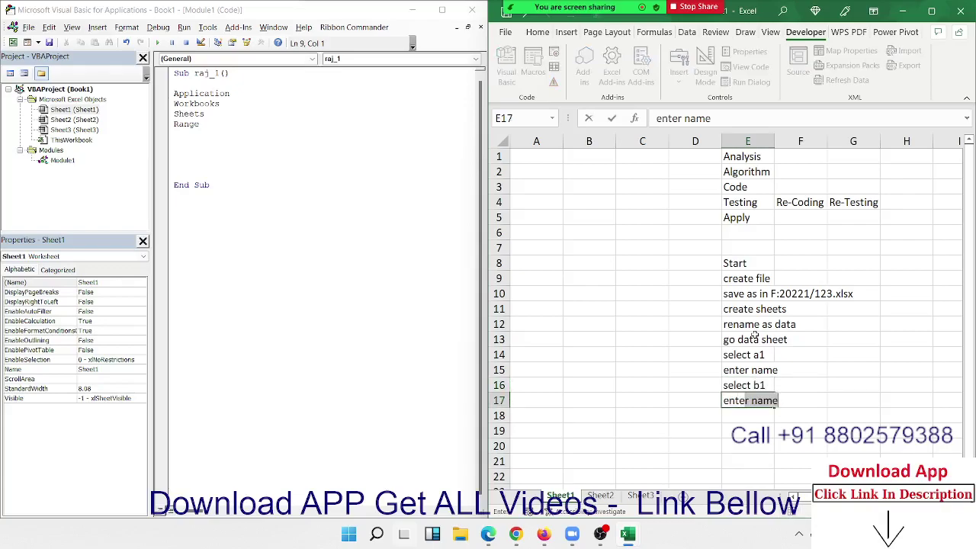
{"action": "type", "text": " roll"}
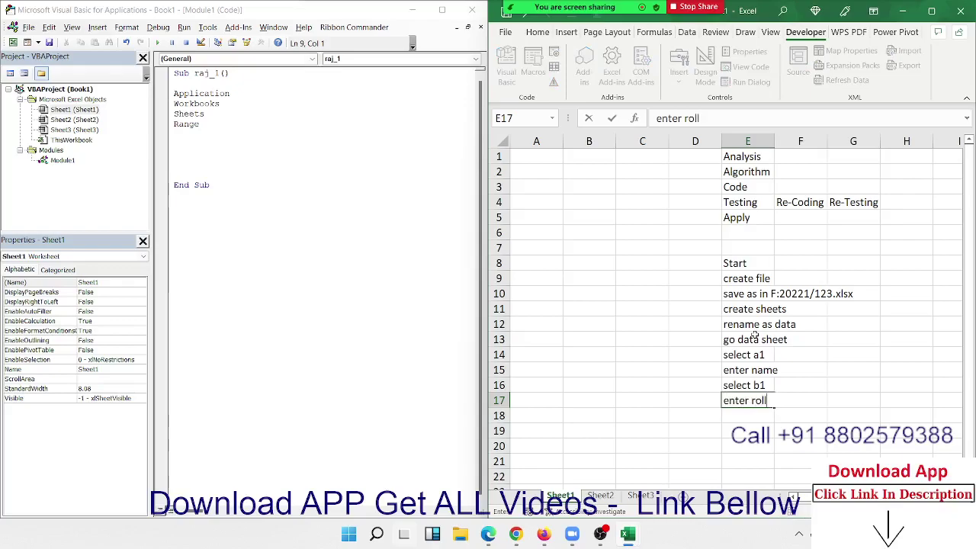
{"action": "key", "text": "Return"}
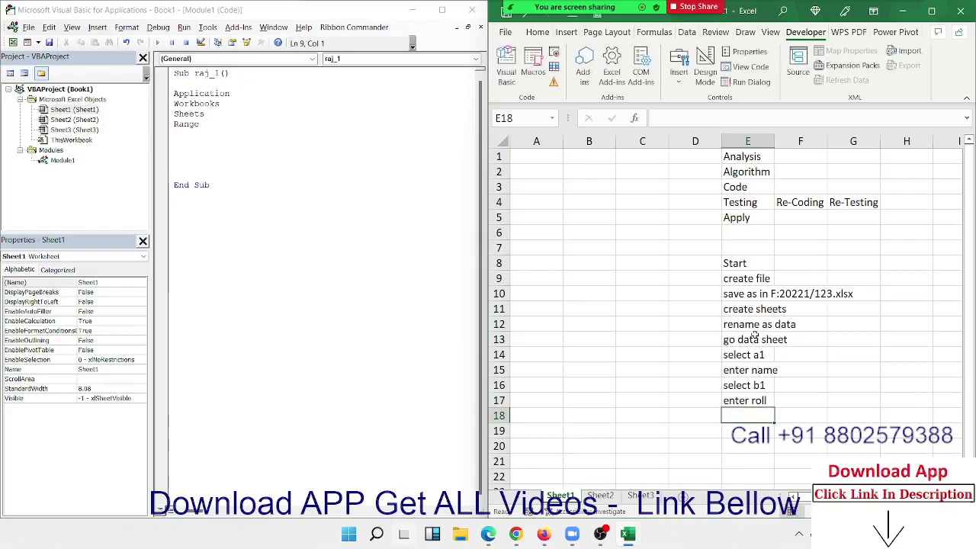
{"action": "left_click_drag", "start_coordinate": [751, 279], "coordinate": [751, 293]}
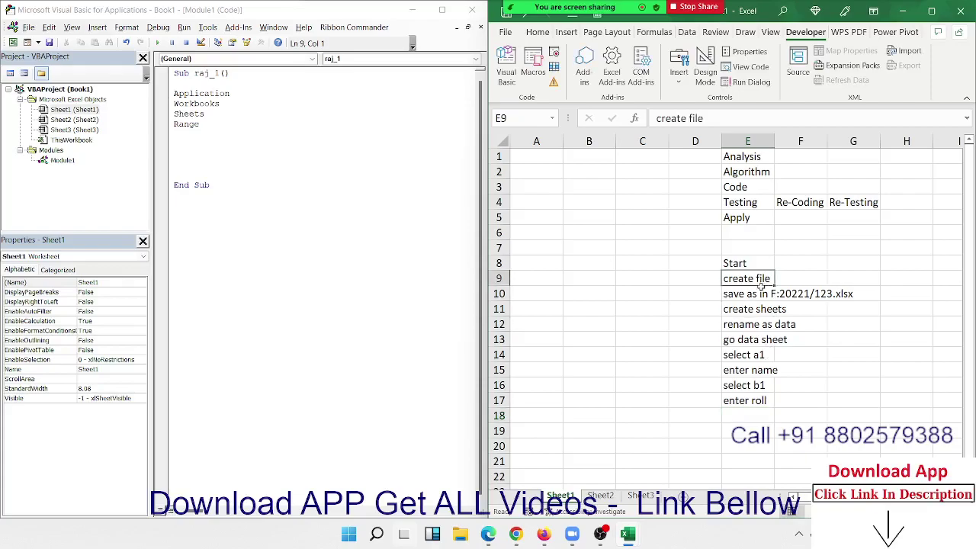
{"action": "left_click", "coordinate": [751, 279]}
{"action": "left_click_drag", "start_coordinate": [174, 93], "coordinate": [200, 125]}
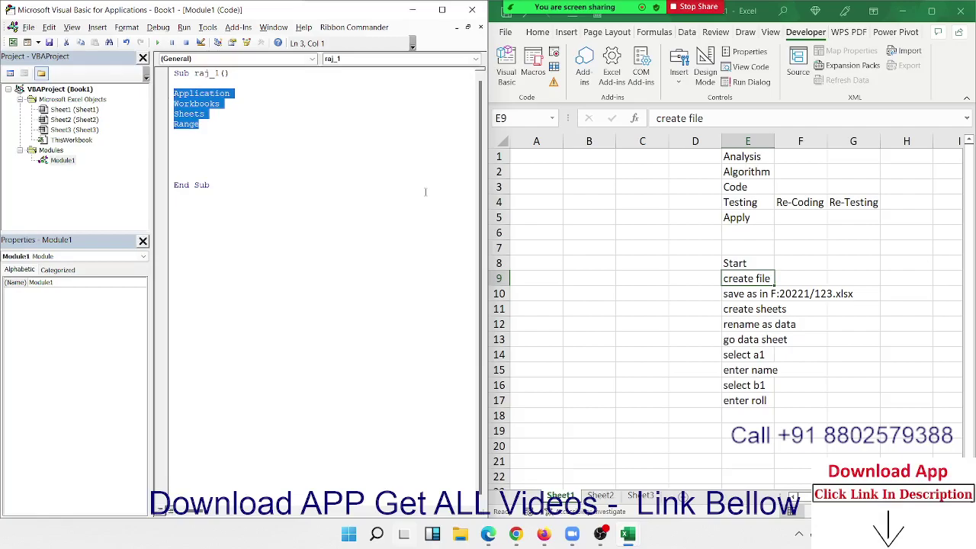
{"action": "left_click", "coordinate": [760, 280]}
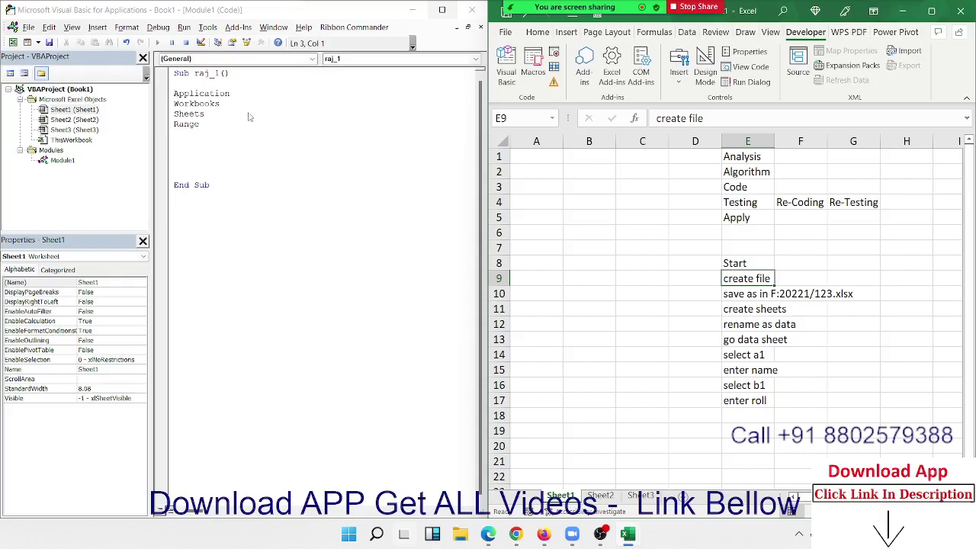
{"action": "left_click", "coordinate": [220, 113]}
{"action": "double_click", "coordinate": [216, 105]}
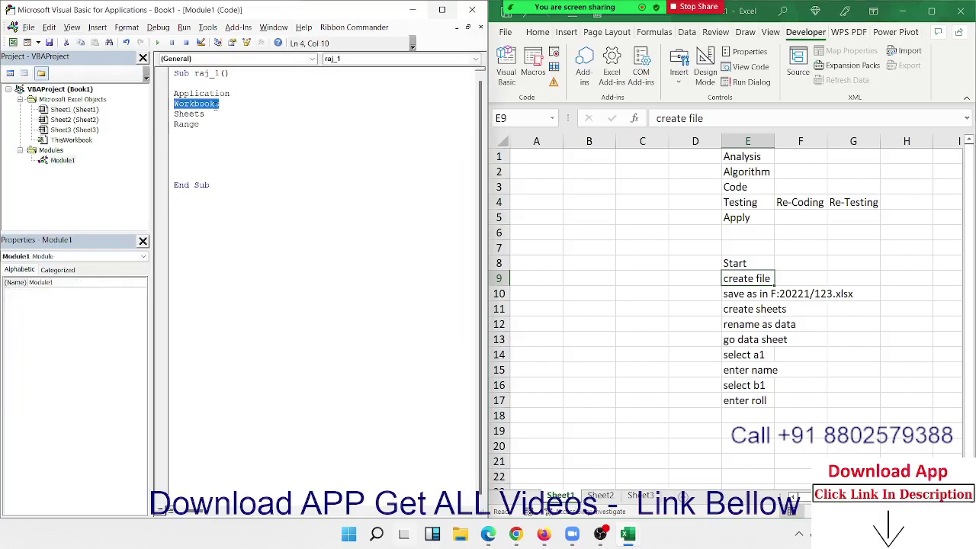
{"action": "double_click", "coordinate": [218, 95]}
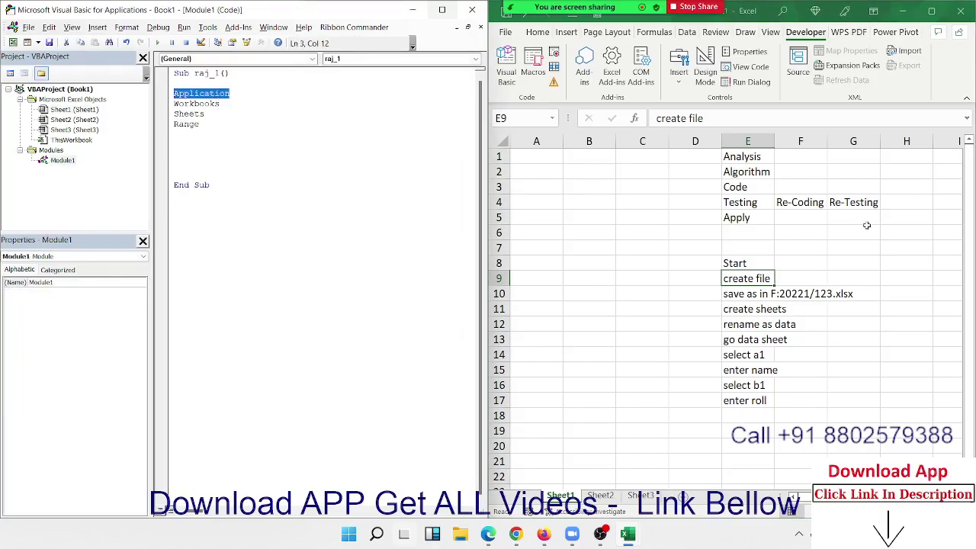
{"action": "double_click", "coordinate": [219, 104]}
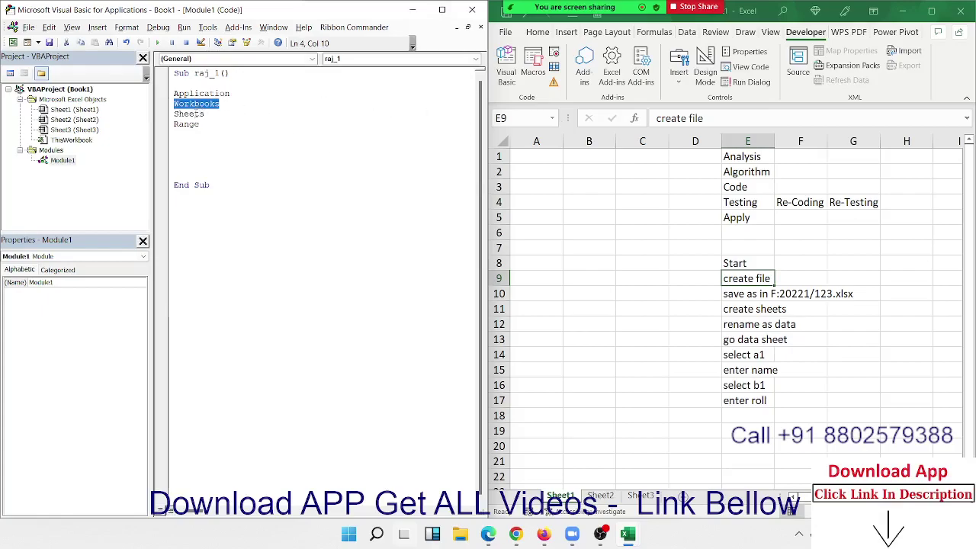
{"action": "left_click", "coordinate": [195, 114]}
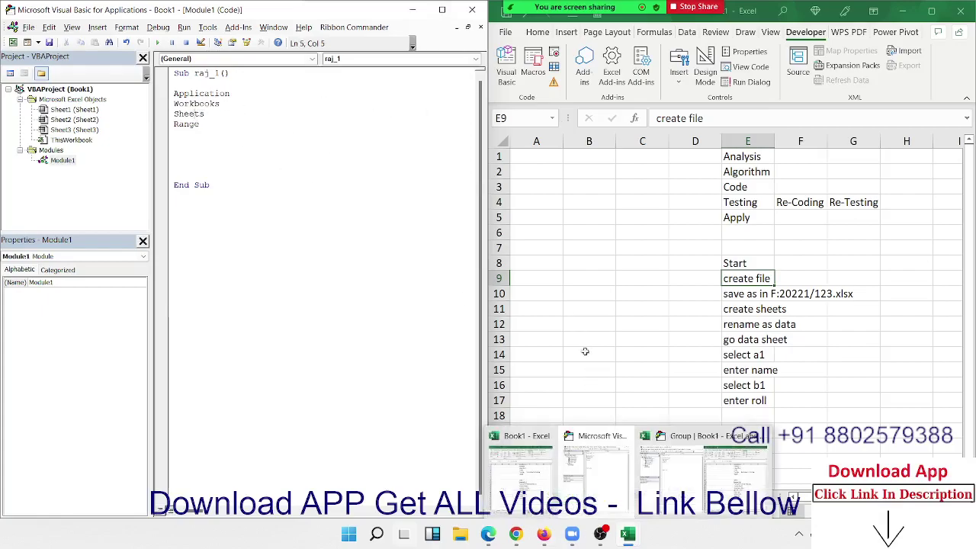
{"action": "left_click", "coordinate": [591, 174]}
{"action": "left_click", "coordinate": [620, 208]}
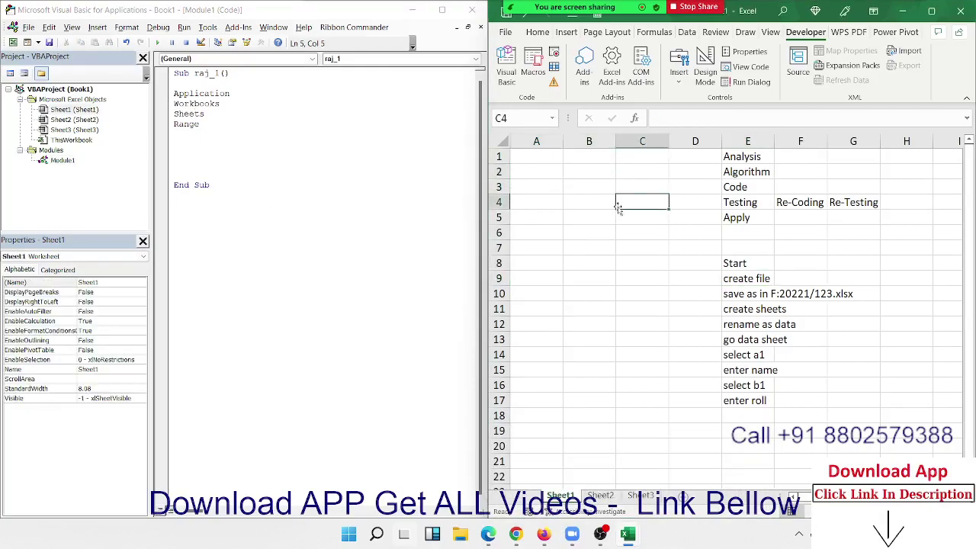
{"action": "left_click", "coordinate": [759, 277]}
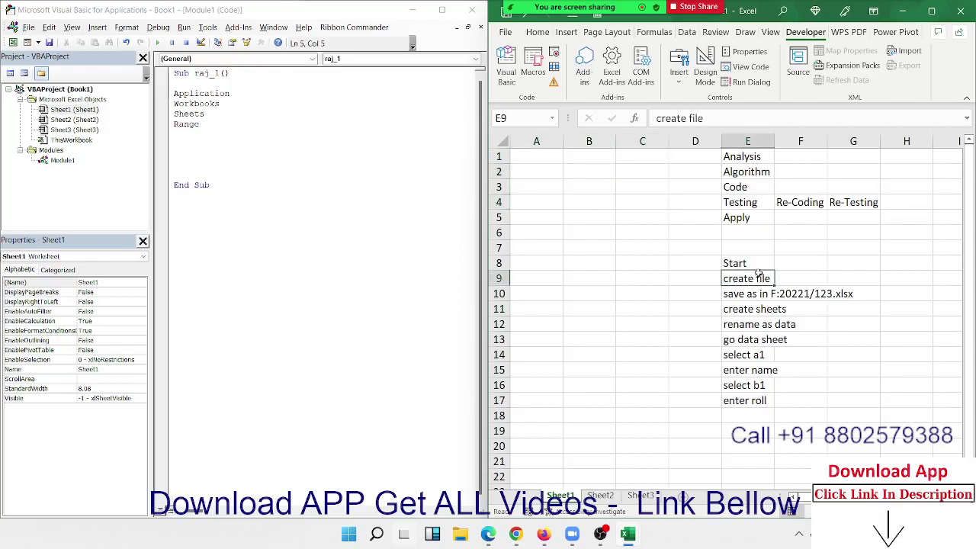
{"action": "double_click", "coordinate": [207, 105]}
Start a new Sub rr_1() below End Sub whose first line is Workbooks.Add.
{"action": "left_click", "coordinate": [196, 214]}
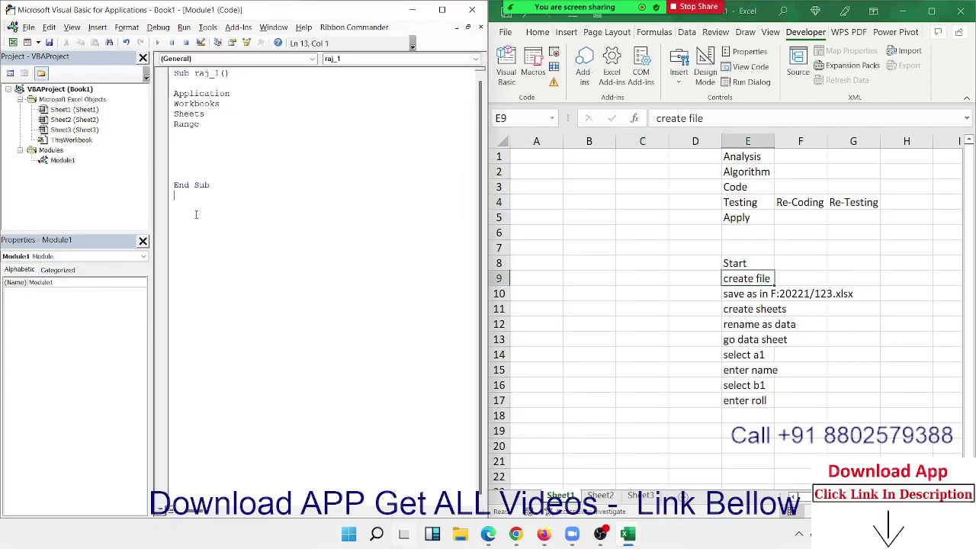
{"action": "type", "text": "sub "}
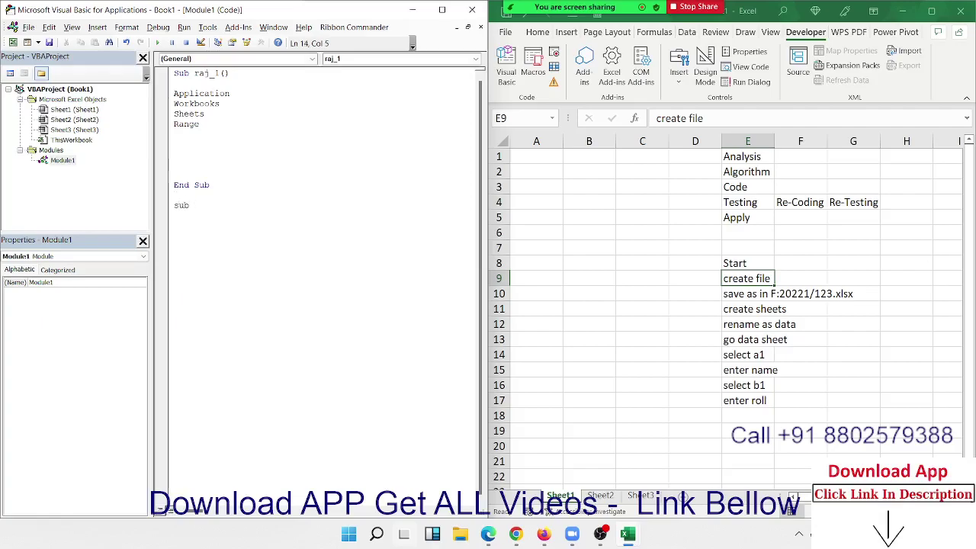
{"action": "type", "text": "rr"}
{"action": "type", "text": "1("}
{"action": "key", "text": "Return"}
{"action": "key", "text": "Return"}
{"action": "key", "text": "Return"}
{"action": "key", "text": "Return"}
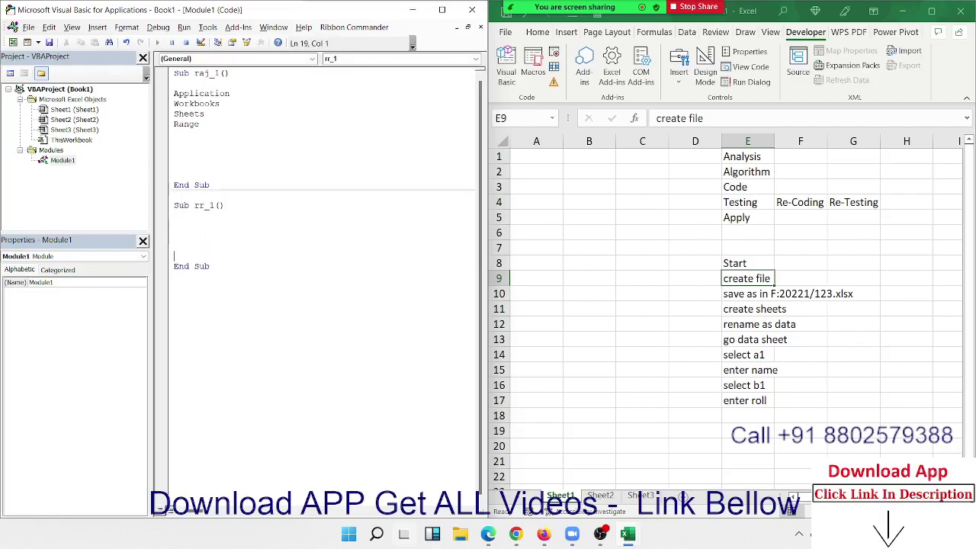
{"action": "left_click", "coordinate": [175, 225]}
{"action": "type", "text": "w"}
{"action": "type", "text": "orkbooks"}
{"action": "type", "text": "."}
{"action": "key", "text": "Tab"}
{"action": "key", "text": "Return"}
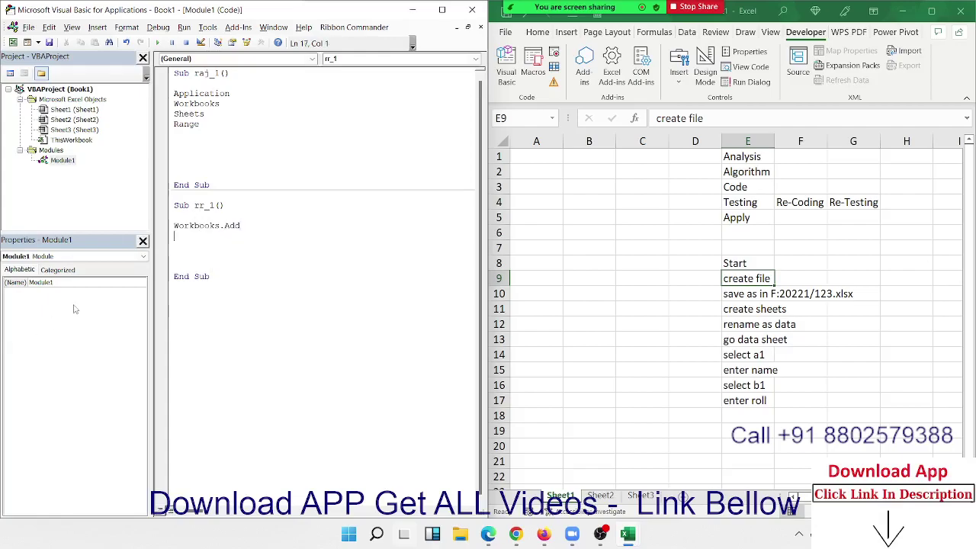
{"action": "key", "text": "Down"}
Add ActiveWorkbook.SaveAs "F:\2022\123.xlsx" to rr_1, then select the step list E9:E17.
{"action": "left_click", "coordinate": [761, 293]}
{"action": "left_click", "coordinate": [190, 239]}
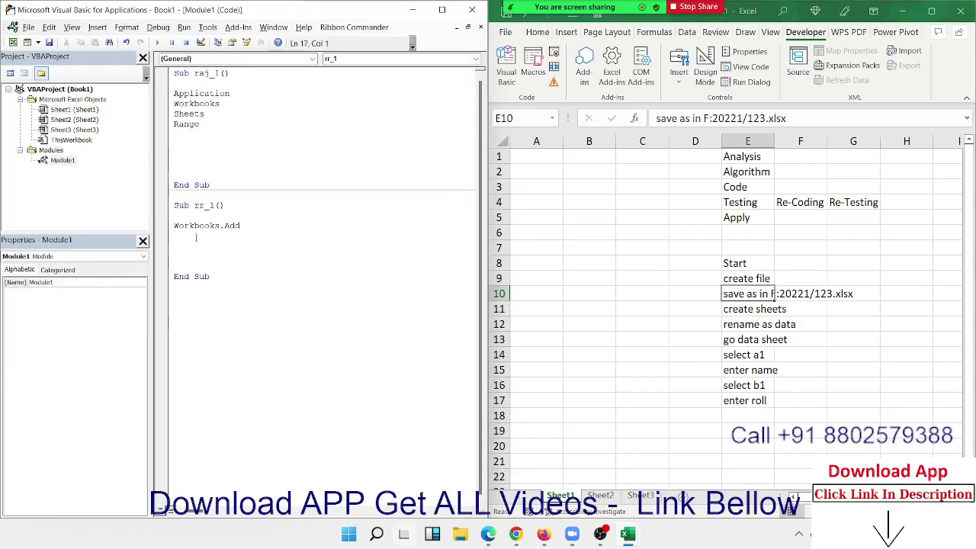
{"action": "type", "text": "a"}
{"action": "type", "text": "ctivewo"}
{"action": "type", "text": "rl"}
{"action": "key", "text": "BackSpace"}
{"action": "type", "text": "k"}
{"action": "type", "text": "book"}
{"action": "type", "text": "."}
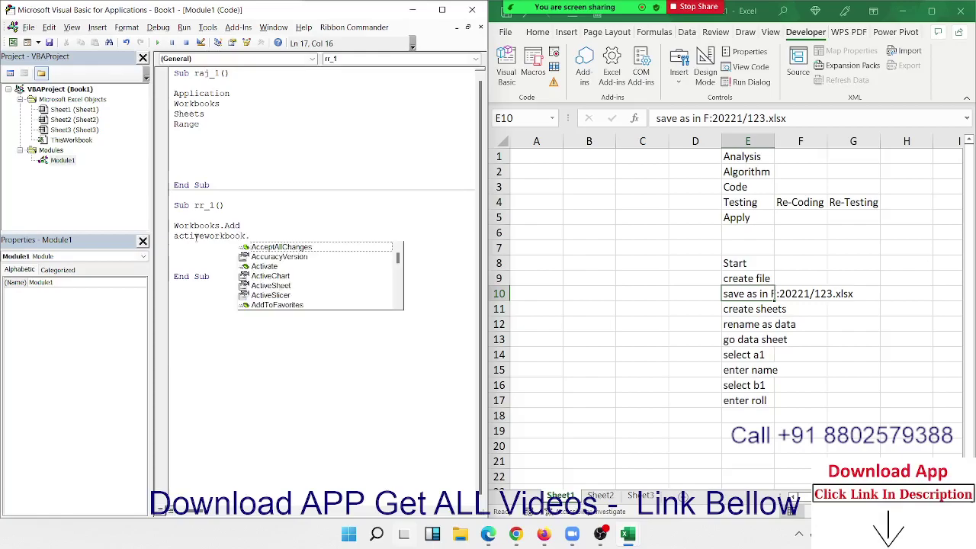
{"action": "type", "text": "sa"}
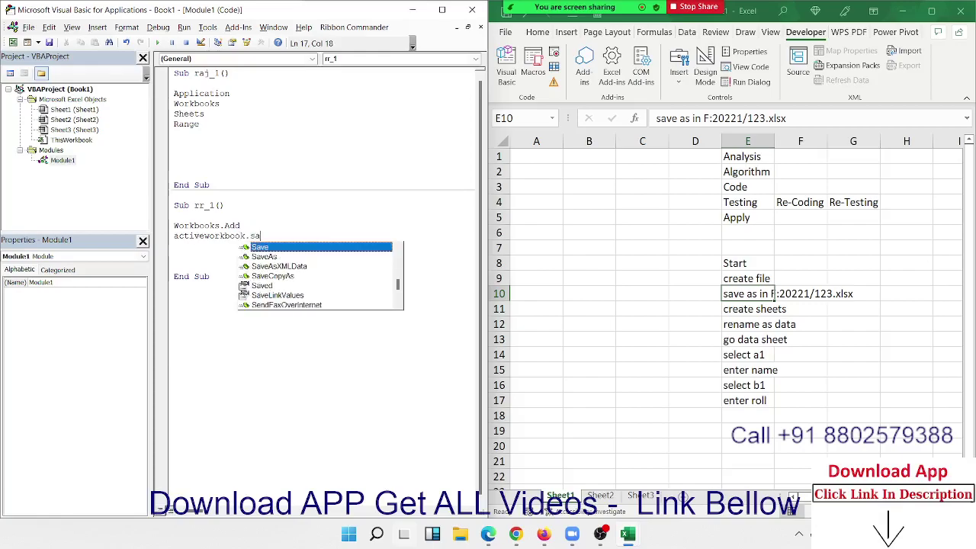
{"action": "key", "text": "Down"}
{"action": "key", "text": "Tab"}
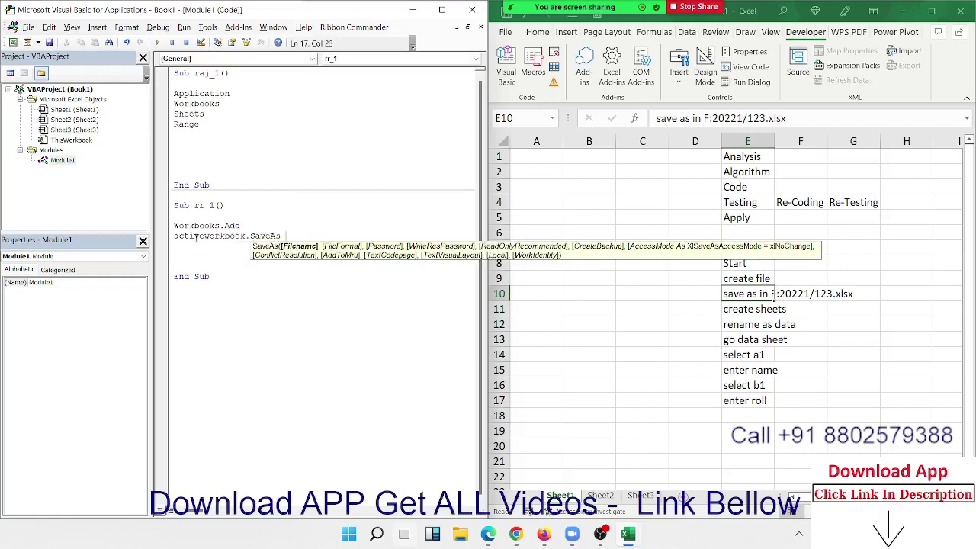
{"action": "type", "text": "\"F:"}
{"action": "type", "text": "\\2"}
{"action": "type", "text": "022\\"}
{"action": "type", "text": "123.xls"}
{"action": "type", "text": "x\""}
{"action": "key", "text": "Return"}
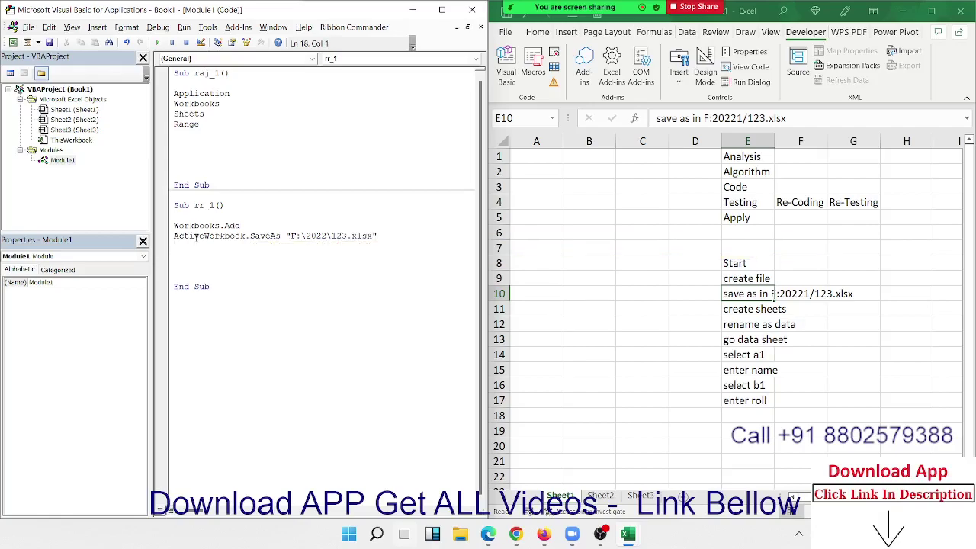
{"action": "key", "text": "Down"}
{"action": "left_click", "coordinate": [749, 309]}
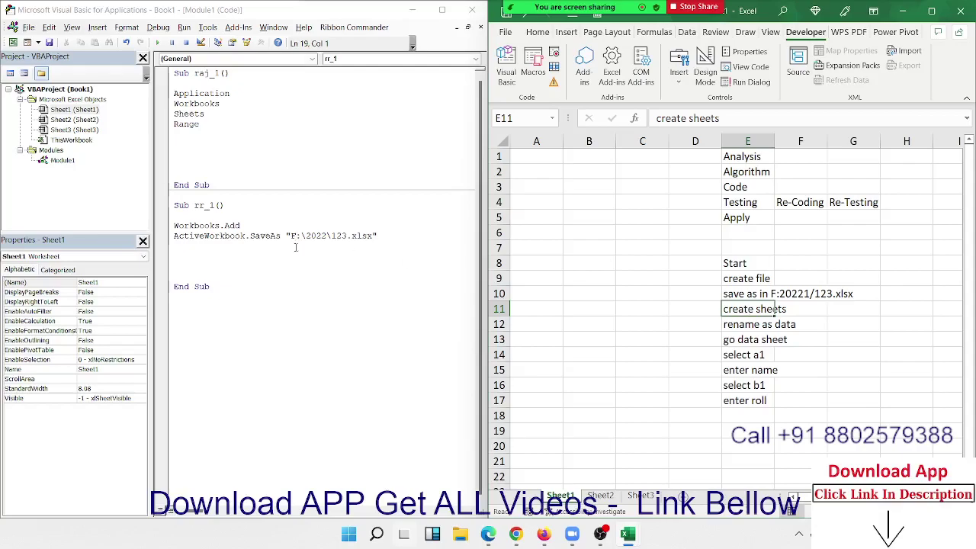
{"action": "left_click_drag", "start_coordinate": [762, 279], "coordinate": [749, 402]}
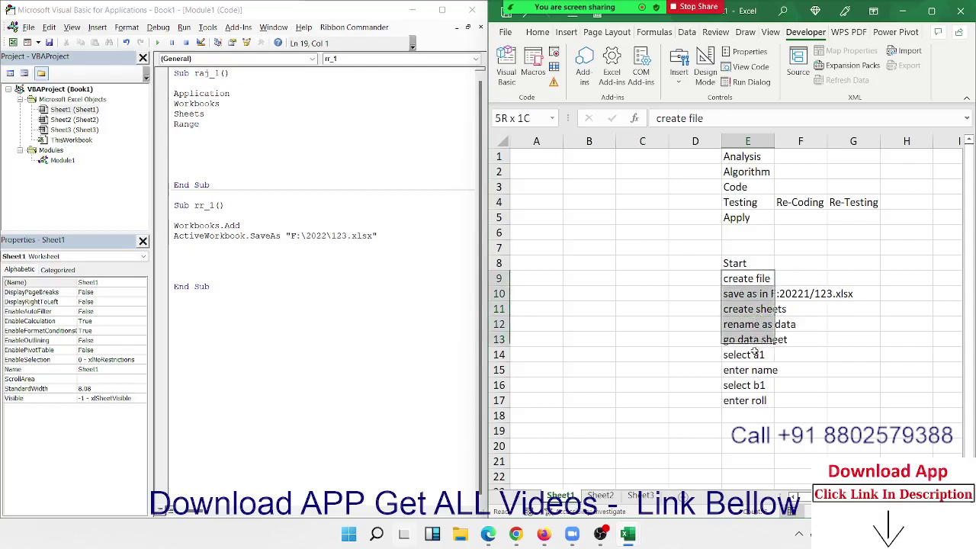
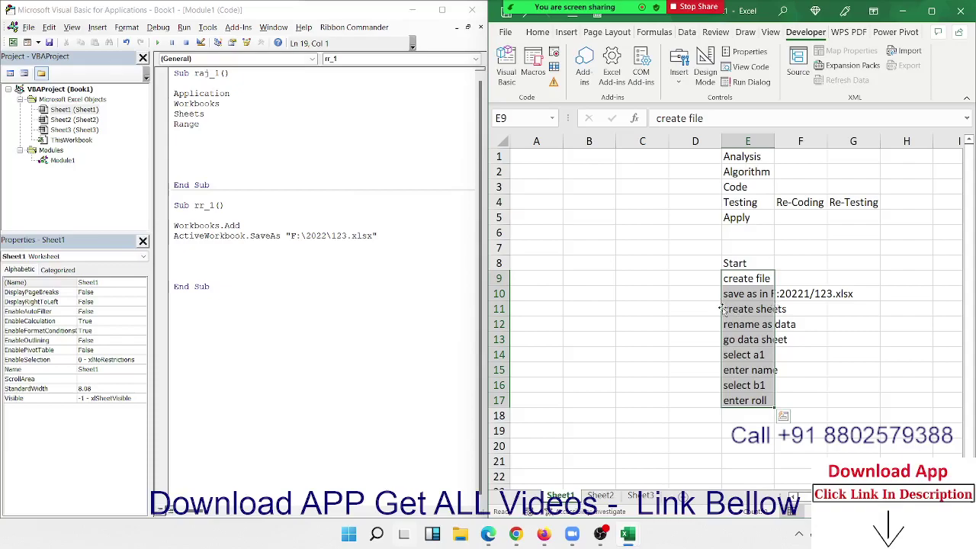
Cut the Workbooks.Add line in rr_1, paste it back, then undo the move.
{"action": "left_click", "coordinate": [221, 249]}
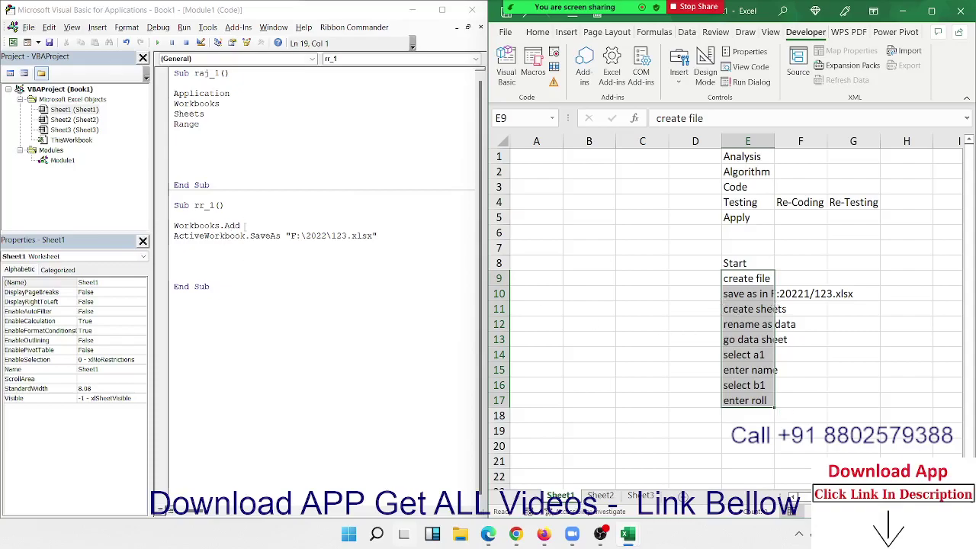
{"action": "left_click_drag", "start_coordinate": [241, 226], "coordinate": [174, 226]}
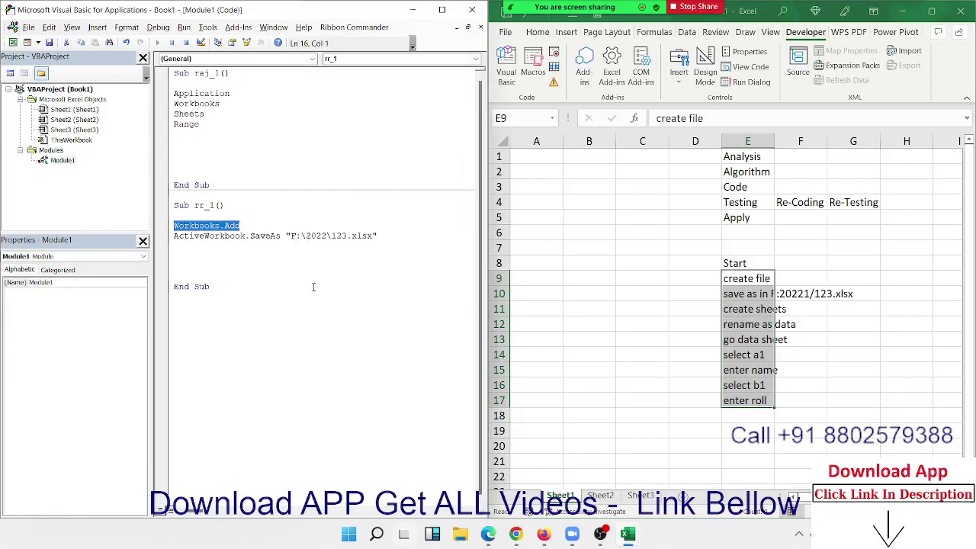
{"action": "key", "text": "ctrl+x"}
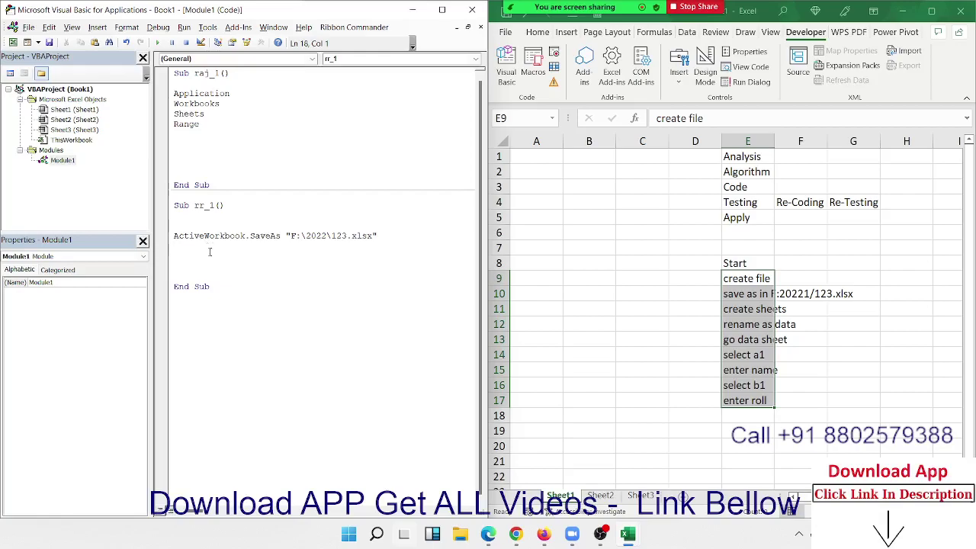
{"action": "key", "text": "ctrl+v"}
{"action": "key", "text": "ctrl+z"}
{"action": "key", "text": "ctrl+z"}
Highlight Workbooks.Add in rr_1, then type ActiveWorkbook after Workbooks in raj_1's object list.
{"action": "left_click", "coordinate": [229, 276]}
{"action": "left_click", "coordinate": [752, 309]}
{"action": "left_click", "coordinate": [755, 280]}
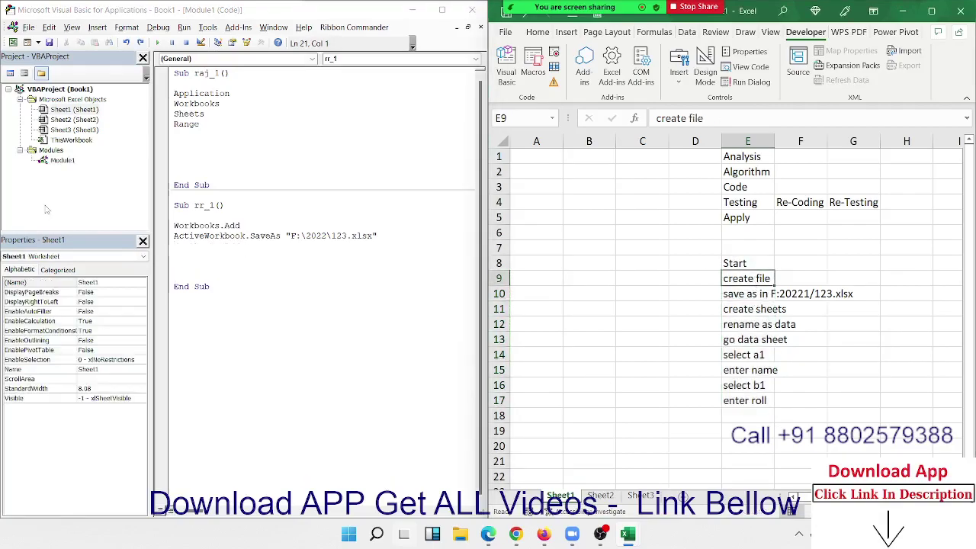
{"action": "left_click_drag", "start_coordinate": [174, 225], "coordinate": [239, 226]}
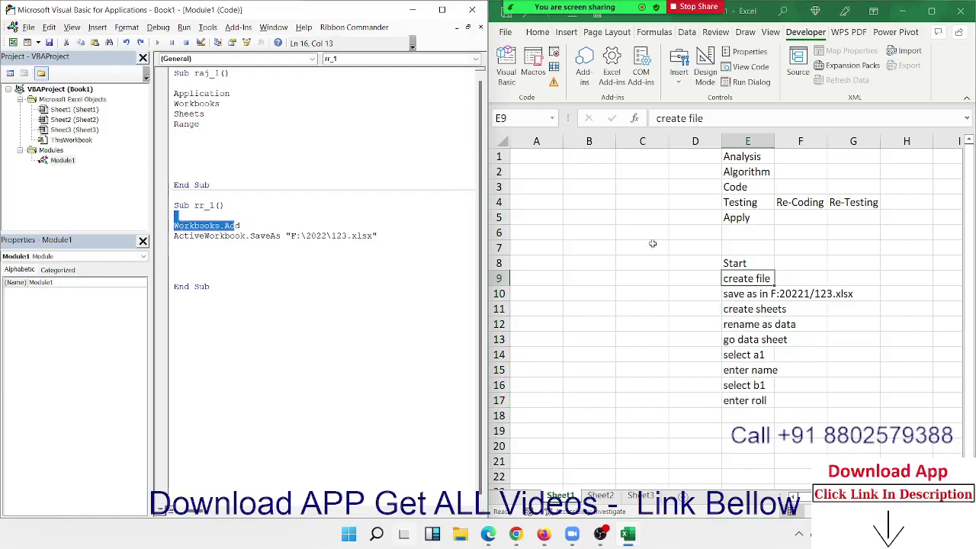
{"action": "left_click", "coordinate": [761, 291]}
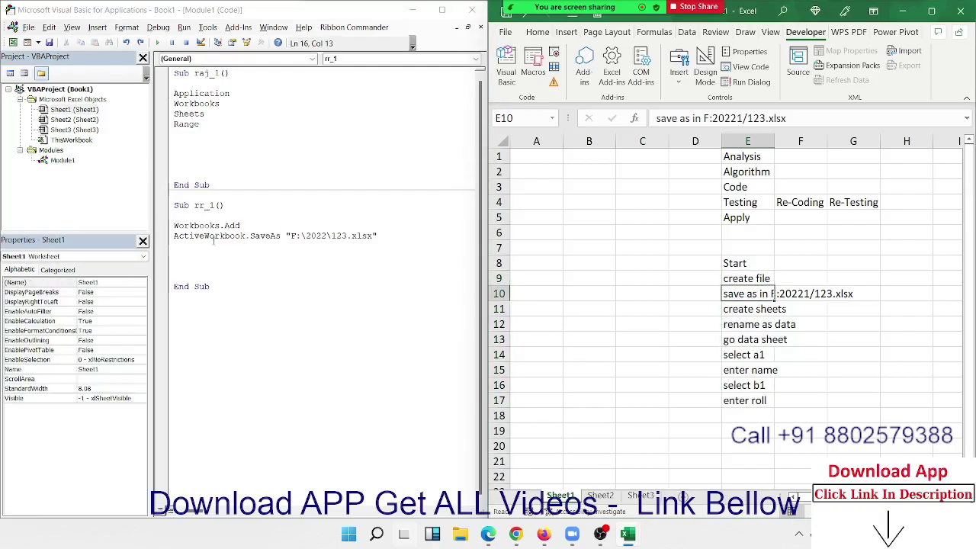
{"action": "double_click", "coordinate": [231, 225]}
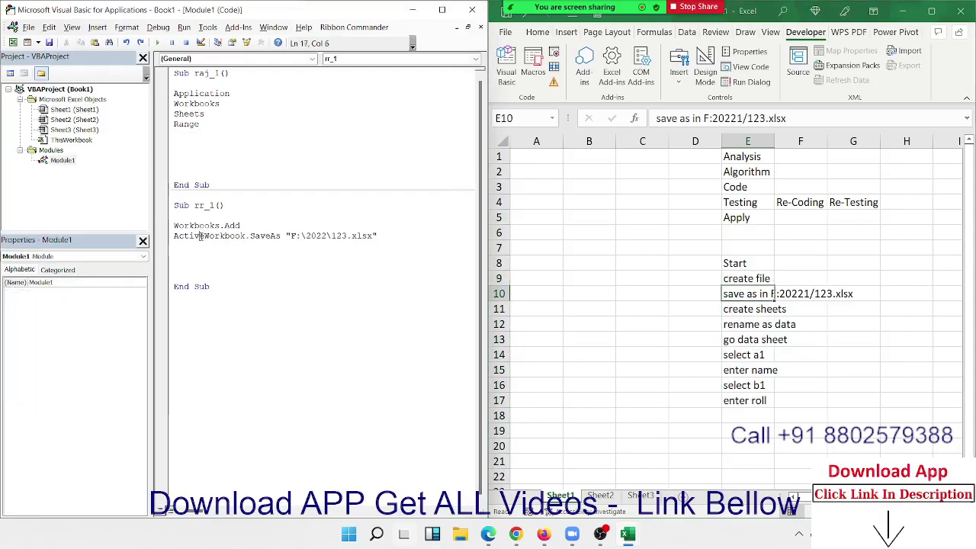
{"action": "left_click", "coordinate": [235, 103]}
{"action": "type", "text": "activ"}
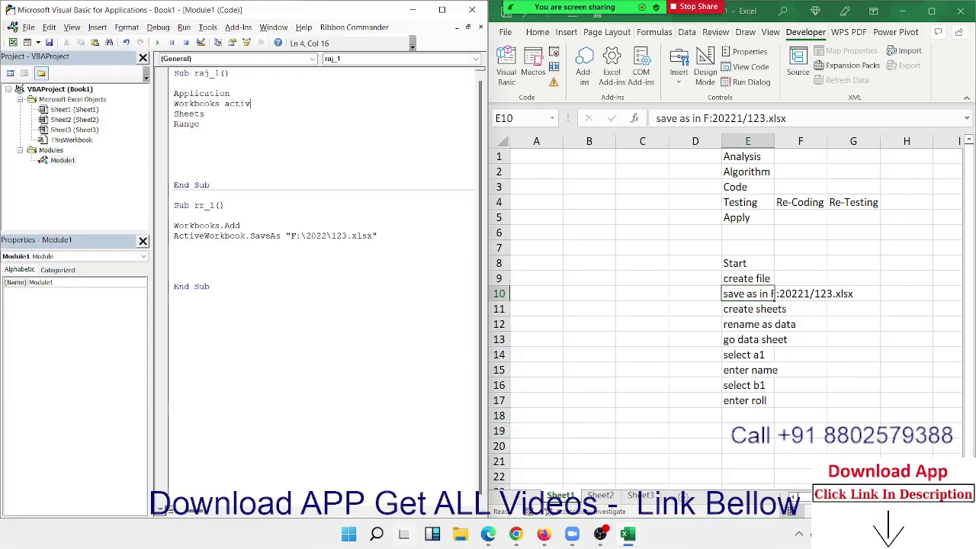
{"action": "type", "text": "eworkb"}
{"action": "type", "text": "ook"}
Below the SaveAs line add Sheets.Add and ActiveSheet.Name = "Data".
{"action": "left_click", "coordinate": [755, 312]}
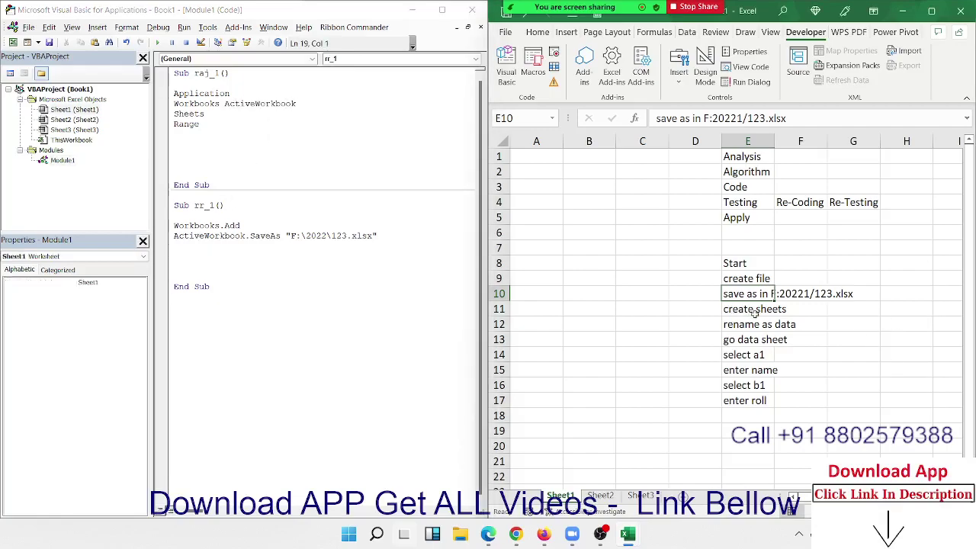
{"action": "left_click", "coordinate": [242, 273]}
{"action": "left_click", "coordinate": [199, 251]}
{"action": "type", "text": "s"}
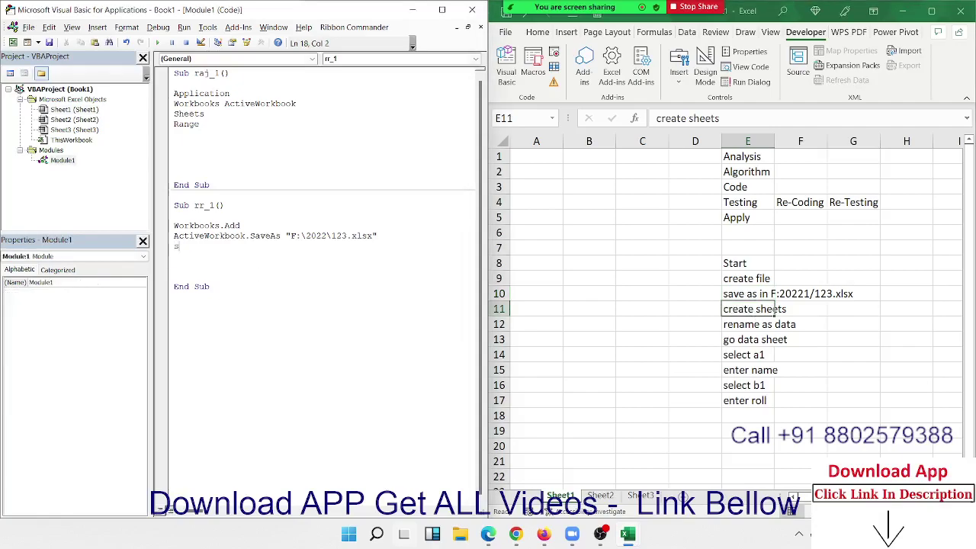
{"action": "type", "text": "heets."}
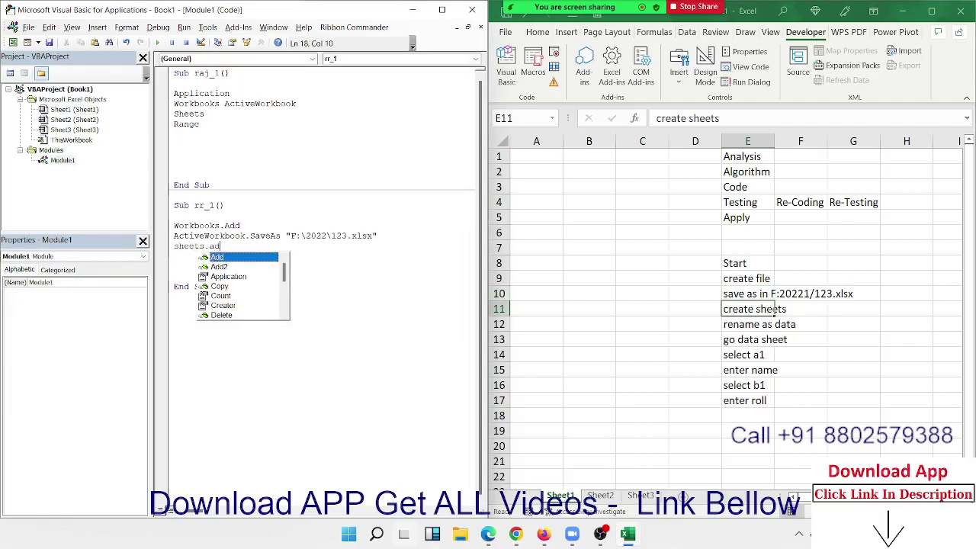
{"action": "type", "text": "Add"}
{"action": "key", "text": "Return"}
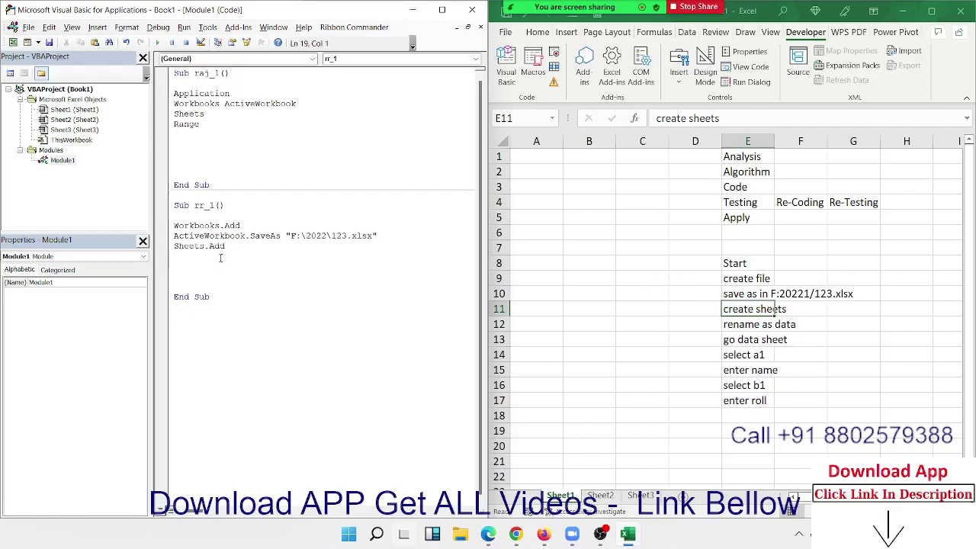
{"action": "type", "text": "activ"}
{"action": "type", "text": "esheet."}
{"action": "type", "text": "name ="}
{"action": "type", "text": " \"Data\""}
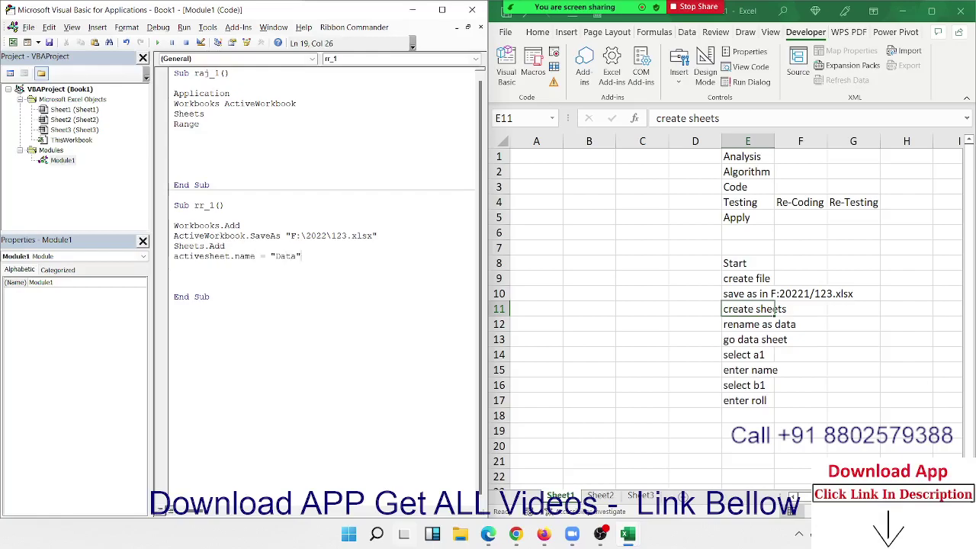
{"action": "key", "text": "Return"}
Add Sheets("Data").Select and Range("A1").Select lines to rr_1.
{"action": "left_click", "coordinate": [727, 339]}
{"action": "left_click", "coordinate": [177, 267]}
{"action": "type", "text": "s"}
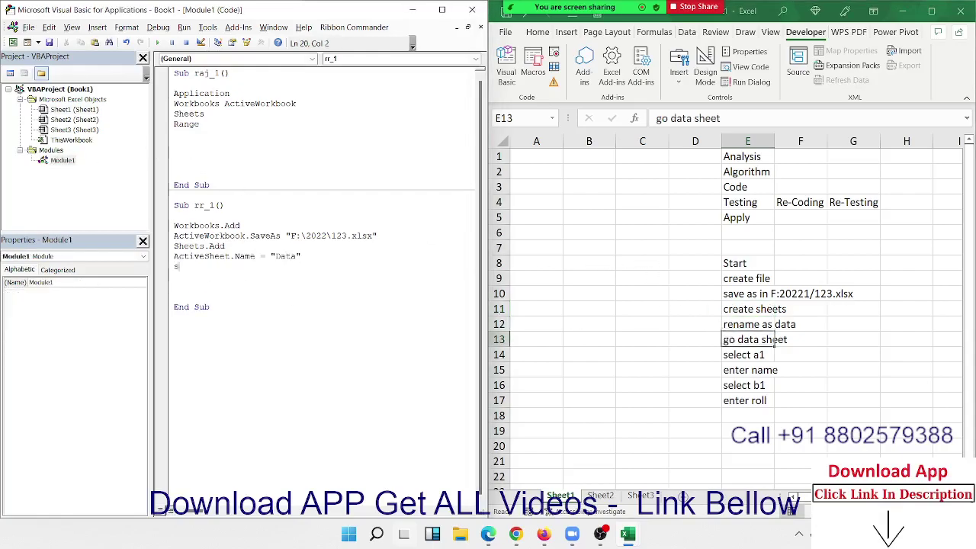
{"action": "type", "text": "heets(\""}
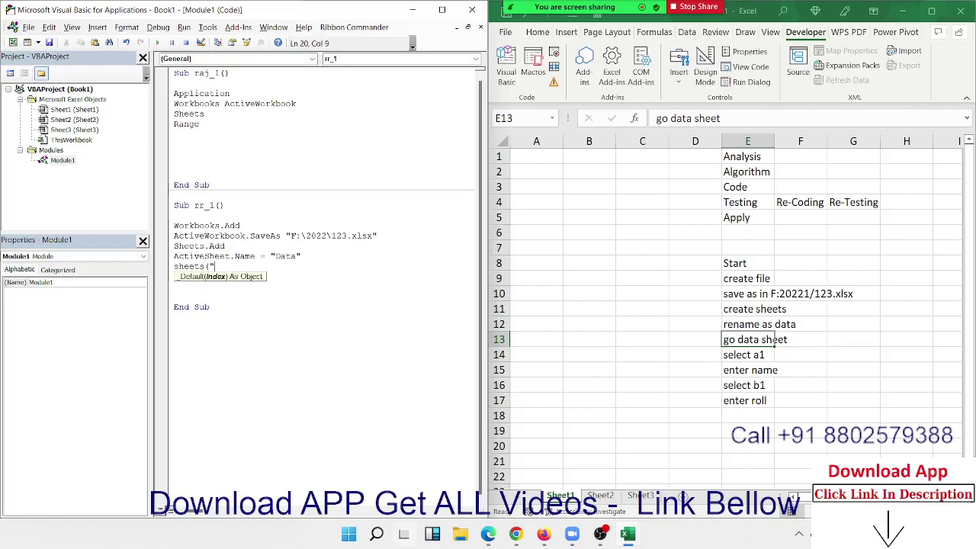
{"action": "type", "text": "Data\")"}
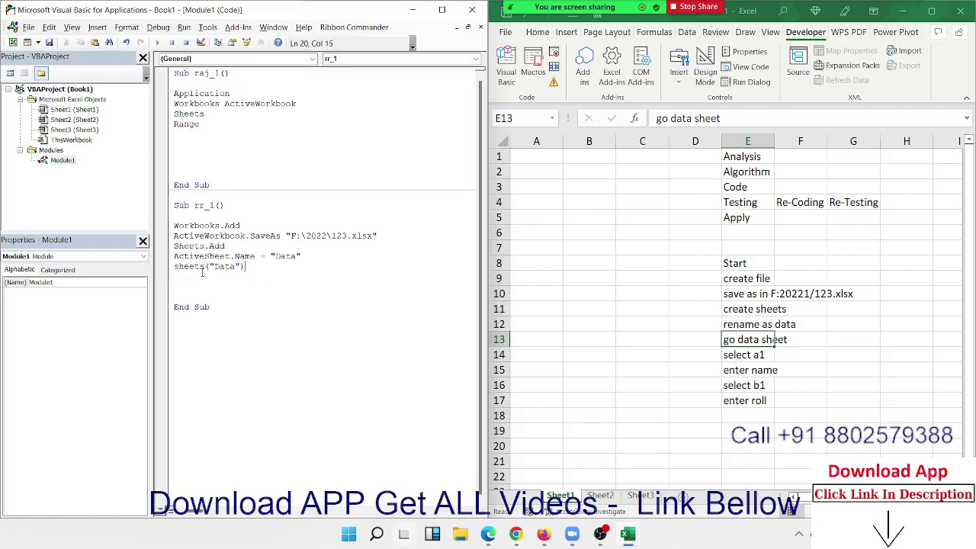
{"action": "type", "text": ".select"}
{"action": "key", "text": "Return"}
{"action": "left_click", "coordinate": [758, 356]}
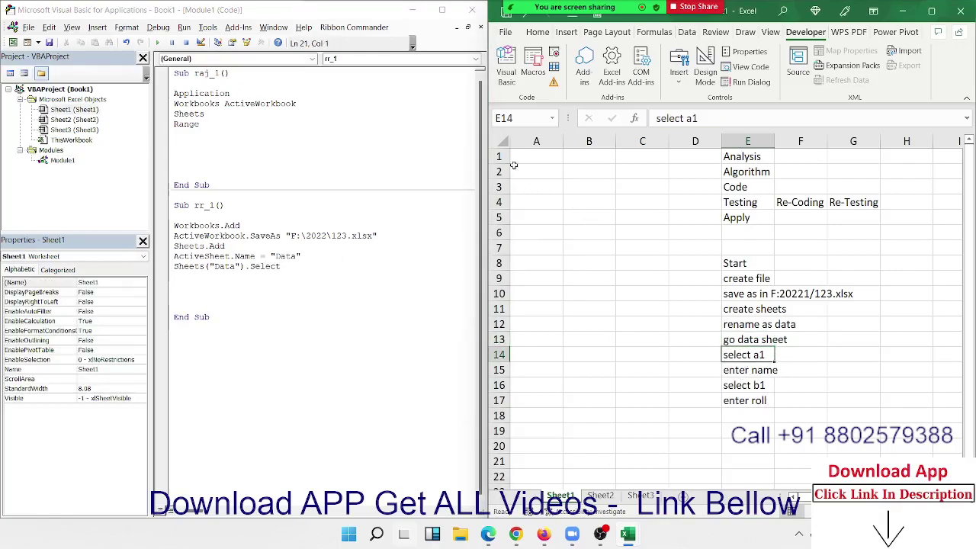
{"action": "left_click", "coordinate": [198, 129]}
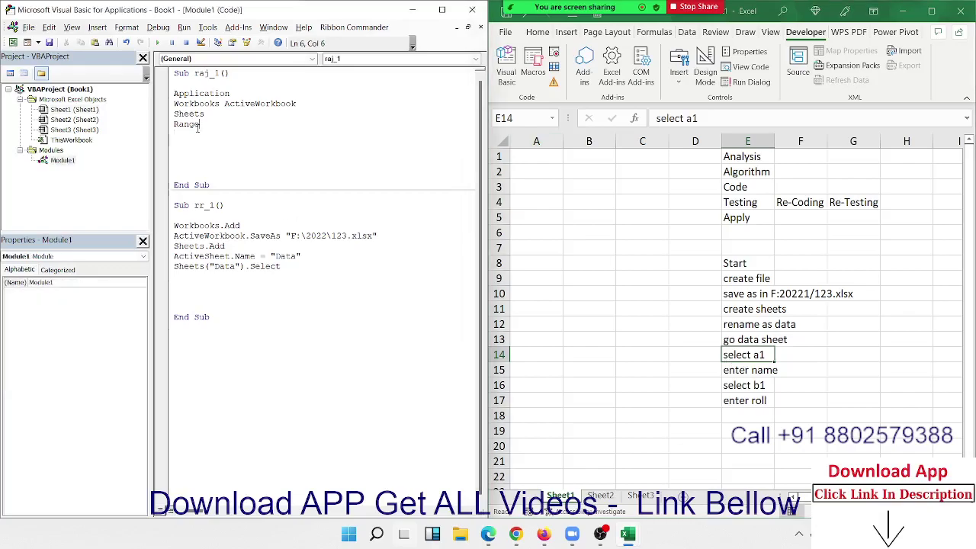
{"action": "left_click", "coordinate": [195, 276]}
{"action": "type", "text": "an"}
{"action": "type", "text": "ge(\"A"}
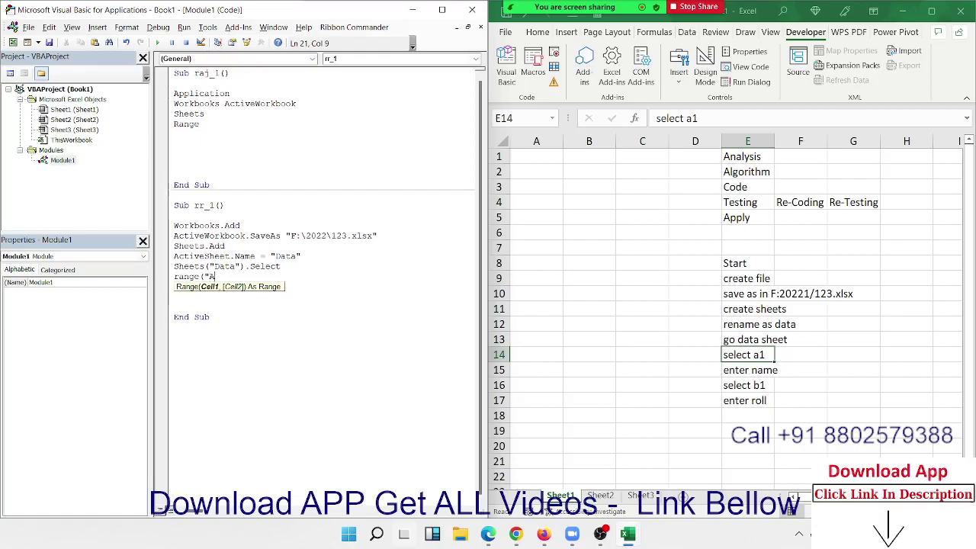
{"action": "type", "text": "1\")."}
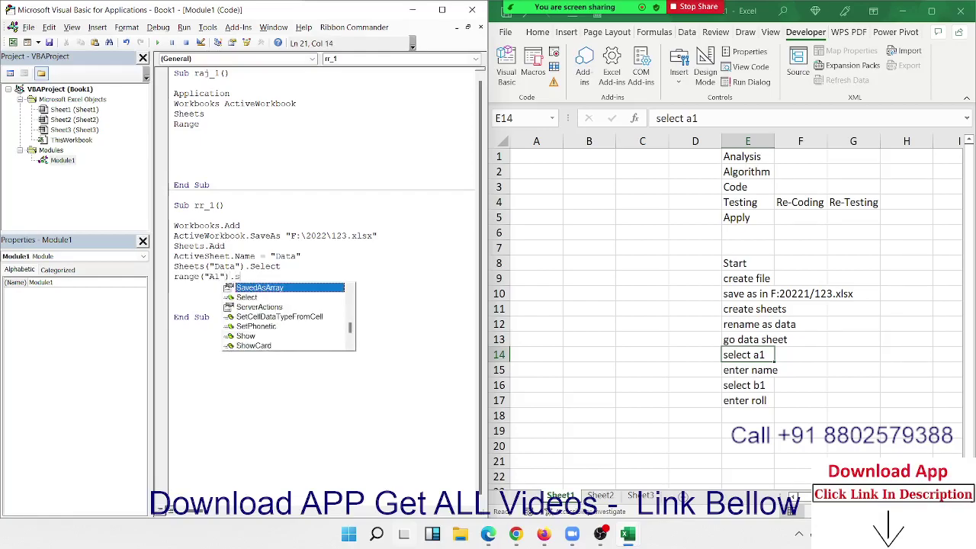
{"action": "type", "text": "s"}
{"action": "key", "text": "Return"}
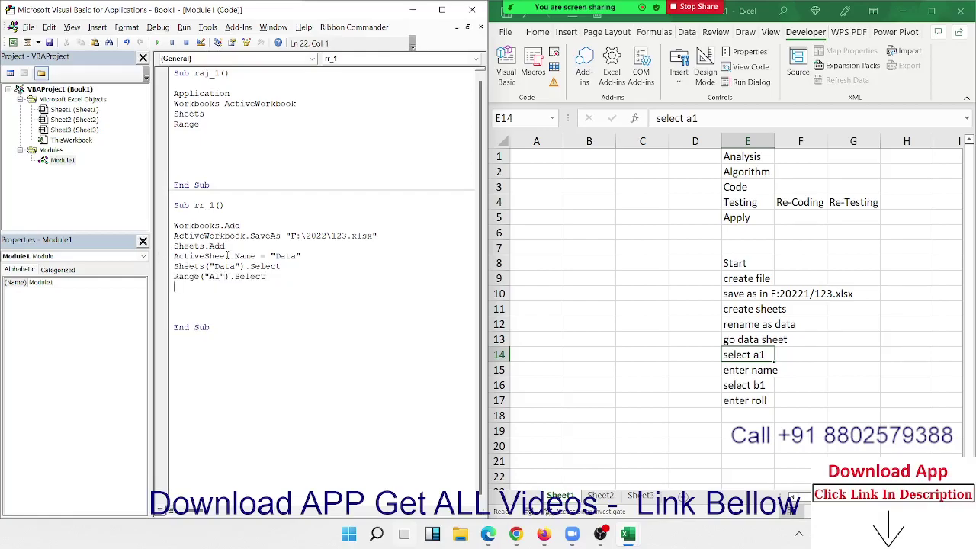
Cancel a stray Excel entry, then add ActiveCell.Value = "Name" to rr_1.
{"action": "left_click", "coordinate": [736, 371]}
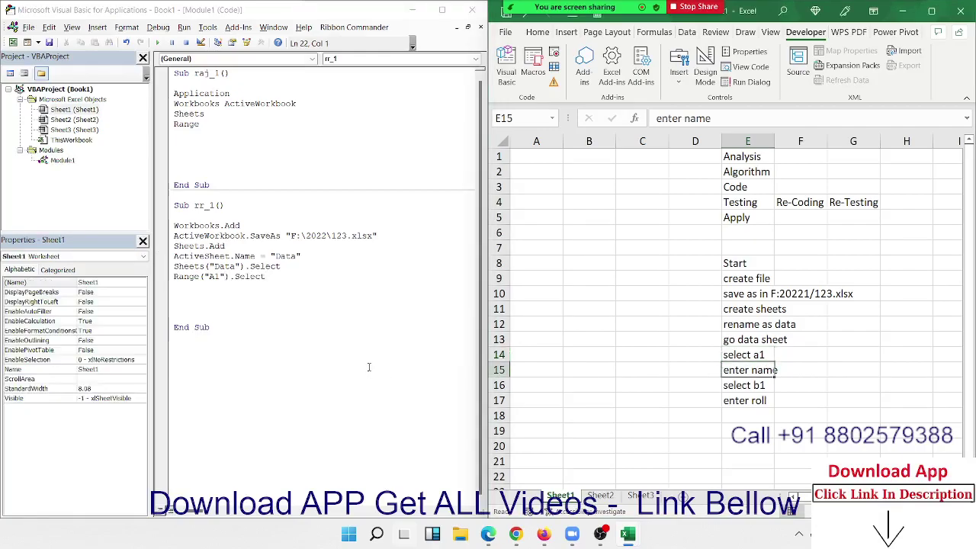
{"action": "type", "text": "a"}
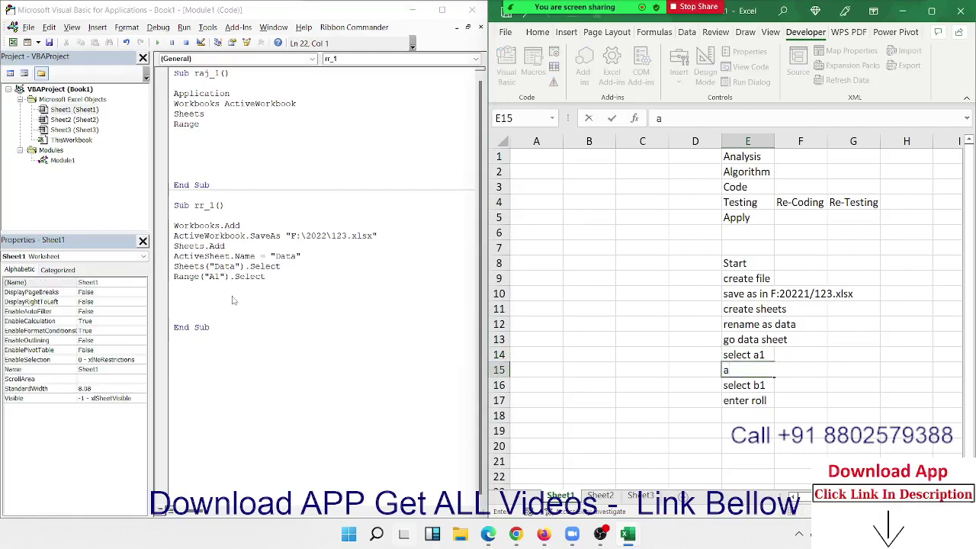
{"action": "key", "text": "Escape"}
{"action": "left_click", "coordinate": [177, 287]}
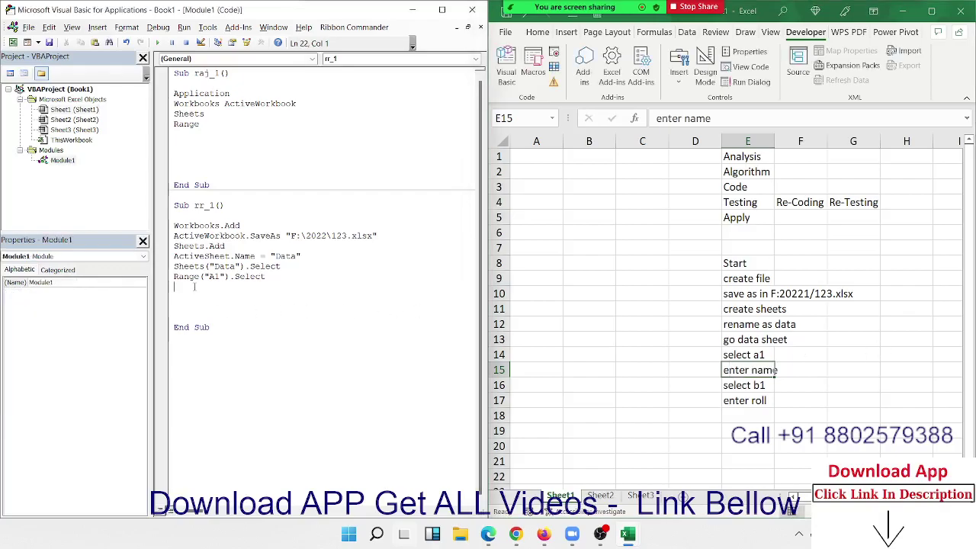
{"action": "type", "text": "active"}
{"action": "type", "text": "cell."}
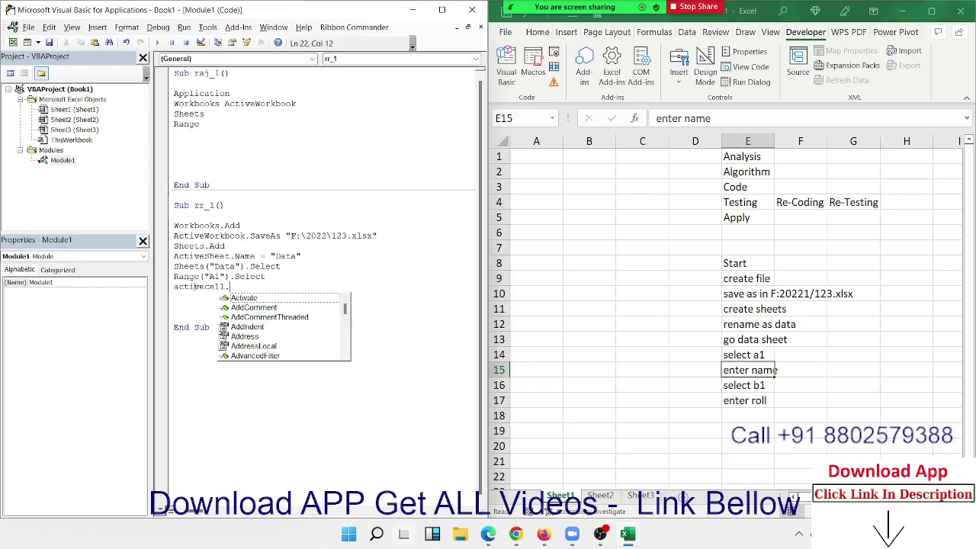
{"action": "type", "text": "valu"}
{"action": "key", "text": "Tab"}
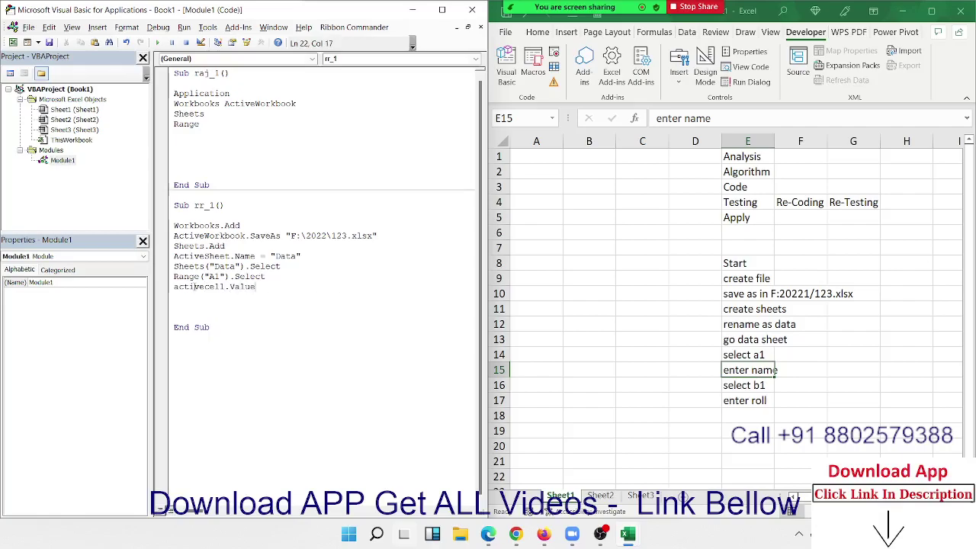
{"action": "type", "text": "\"N"}
{"action": "type", "text": "ame\""}
{"action": "key", "text": "Return"}
Delete the blank lines below rr_1, then undo to restore its End Sub line.
{"action": "left_click_drag", "start_coordinate": [200, 124], "coordinate": [174, 83]}
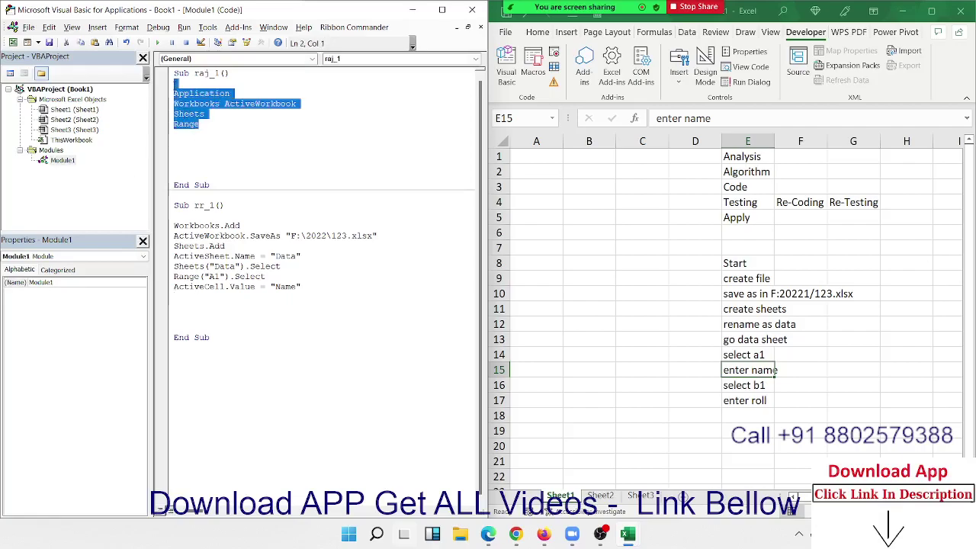
{"action": "double_click", "coordinate": [244, 256]}
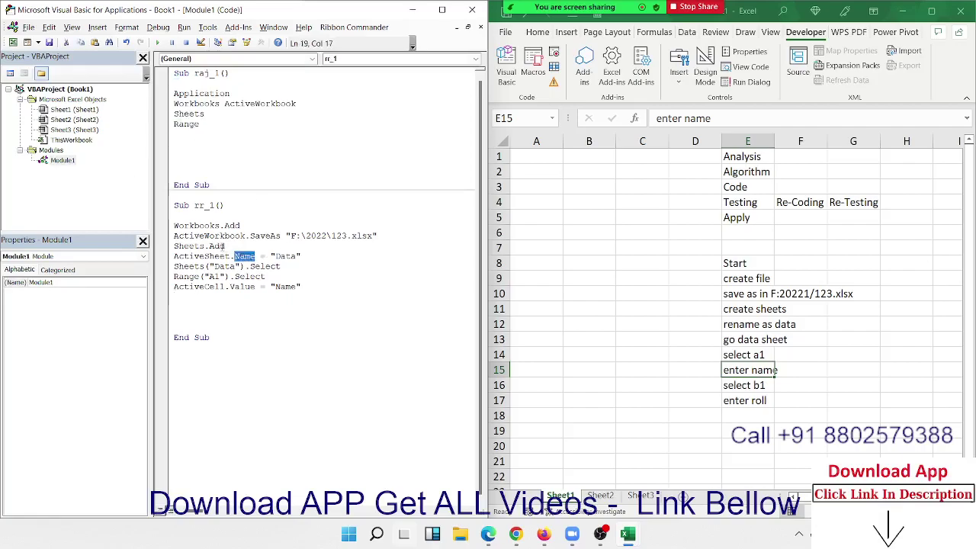
{"action": "double_click", "coordinate": [217, 245]}
{"action": "left_click", "coordinate": [202, 348]}
{"action": "key", "text": "Delete"}
{"action": "key", "text": "Delete"}
{"action": "key", "text": "Delete"}
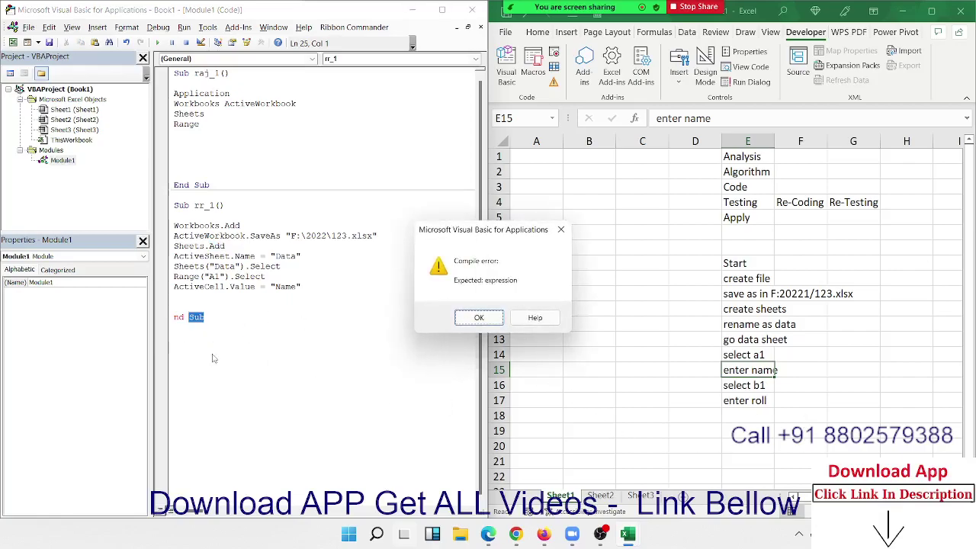
{"action": "key", "text": "ctrl+z"}
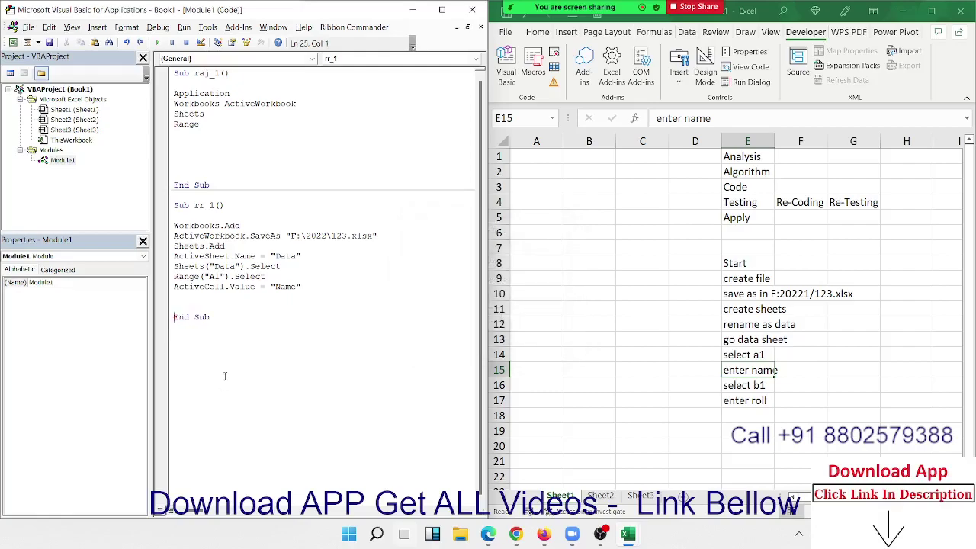
Move the caret below rr_1 to the end of Module1.
{"action": "left_click", "coordinate": [197, 104]}
{"action": "double_click", "coordinate": [197, 104]}
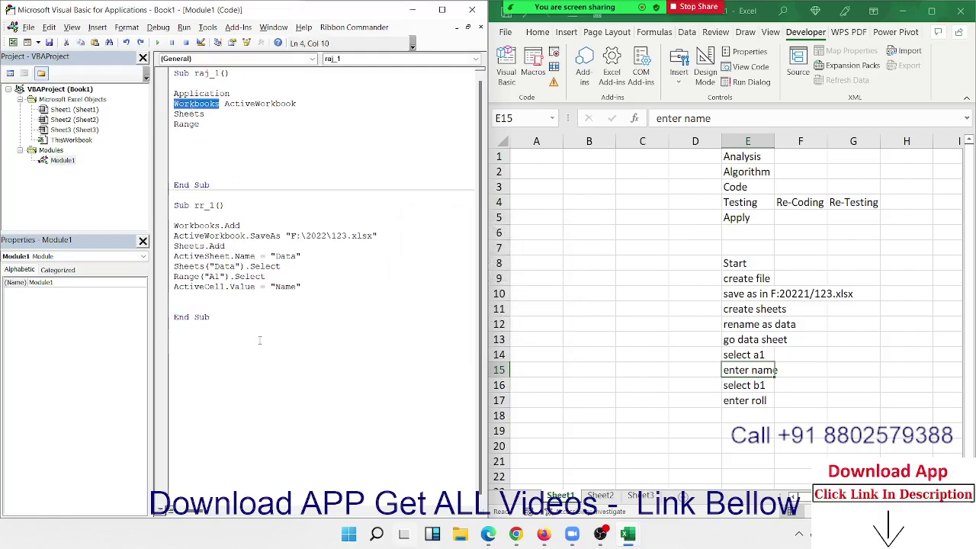
{"action": "left_click", "coordinate": [254, 335]}
{"action": "key", "text": "Return"}
{"action": "key", "text": "Return"}
{"action": "key", "text": "Return"}
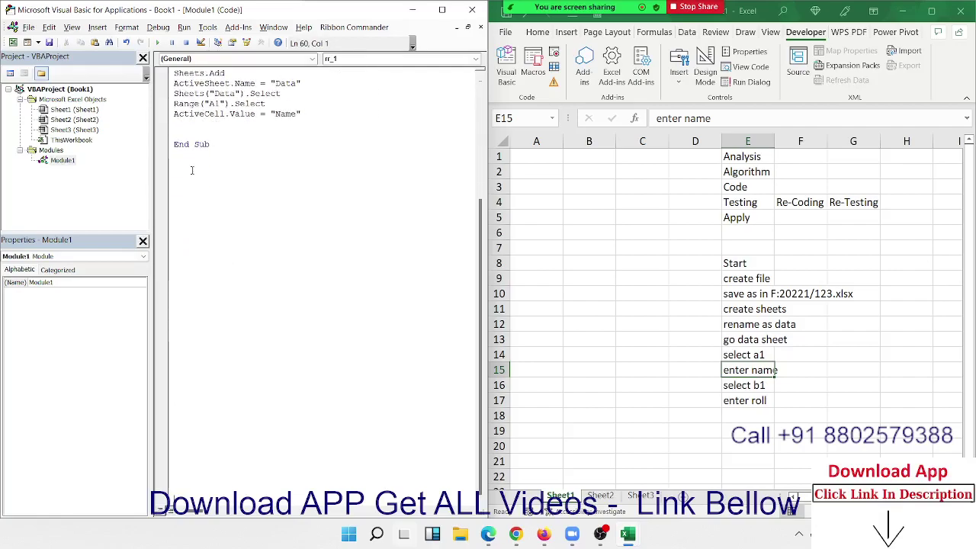
Create Sub rr_2 below rr_1 with Workbooks.Add as its first statement.
{"action": "left_click", "coordinate": [195, 162]}
{"action": "type", "text": "sub"}
{"action": "type", "text": " rr_"}
{"action": "type", "text": "2"}
{"action": "key", "text": "Return"}
{"action": "key", "text": "Return"}
{"action": "key", "text": "Return"}
{"action": "key", "text": "Return"}
{"action": "key", "text": "Return"}
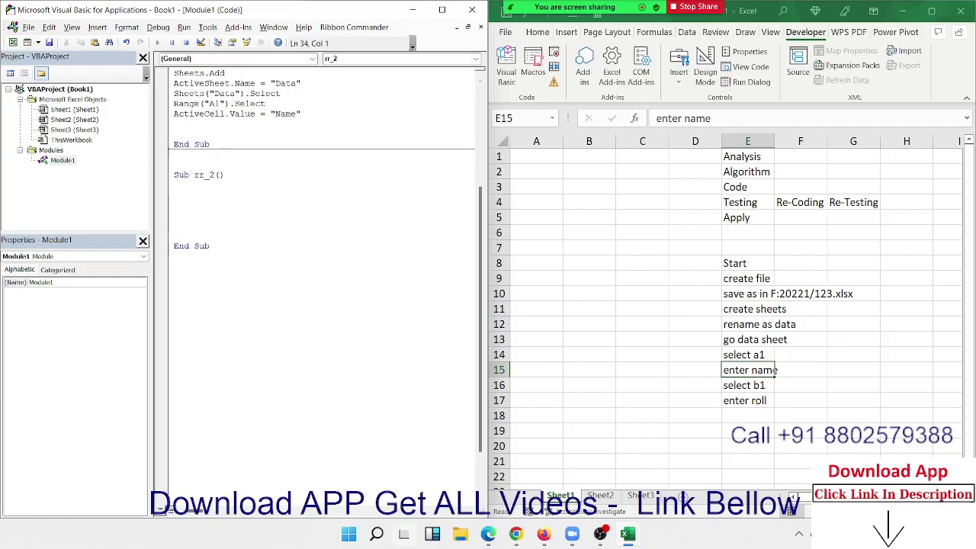
{"action": "key", "text": "Up"}
{"action": "key", "text": "Up"}
{"action": "key", "text": "Up"}
{"action": "type", "text": "workboo"}
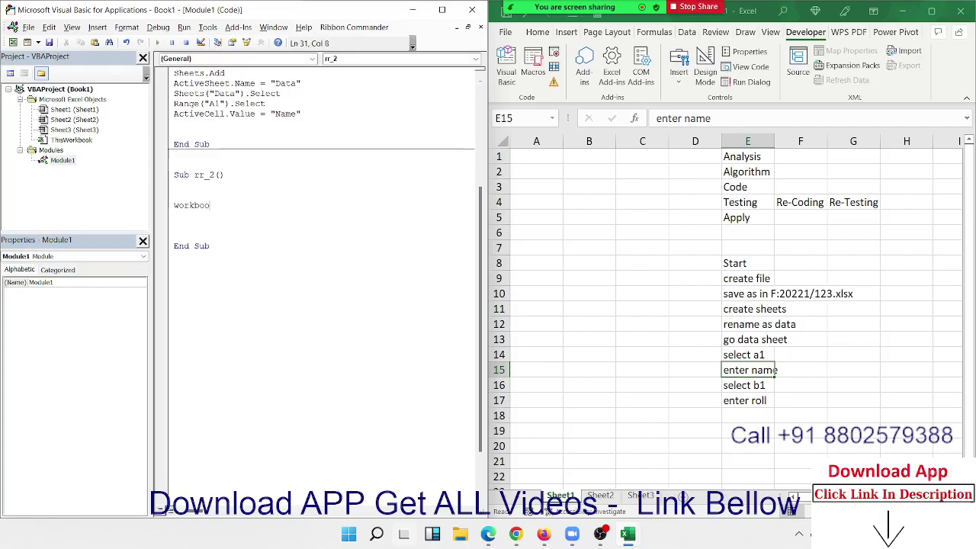
{"action": "type", "text": "ks."}
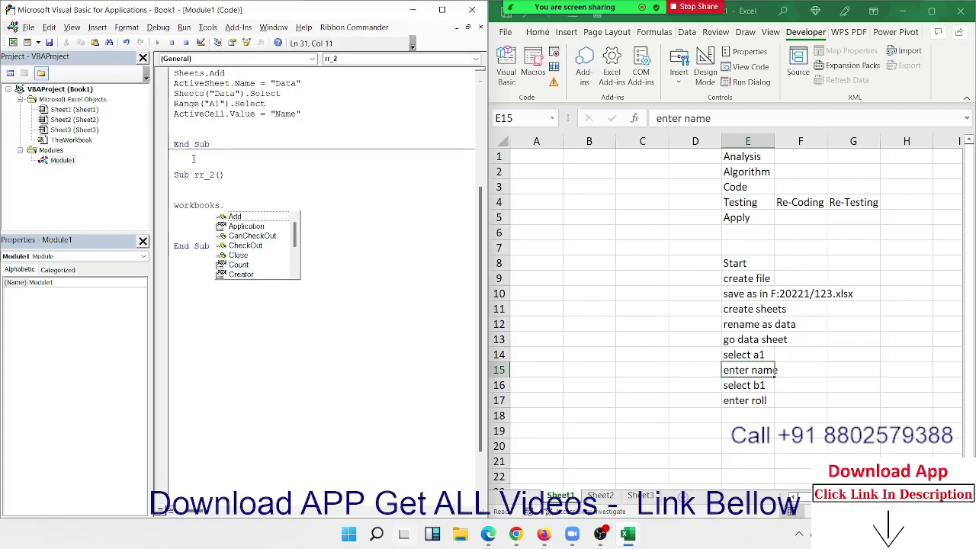
{"action": "type", "text": "A"}
{"action": "key", "text": "Tab"}
{"action": "key", "text": "Return"}
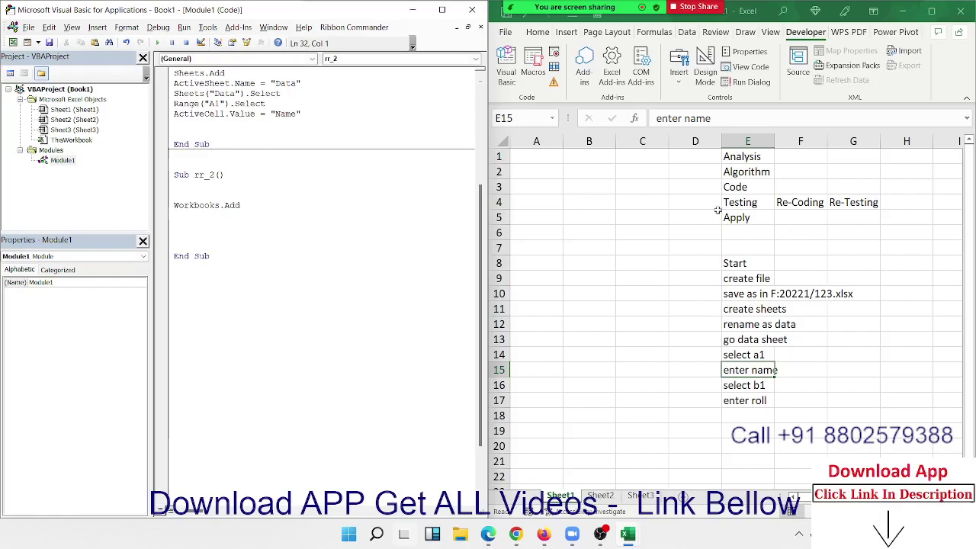
{"action": "left_click", "coordinate": [678, 202]}
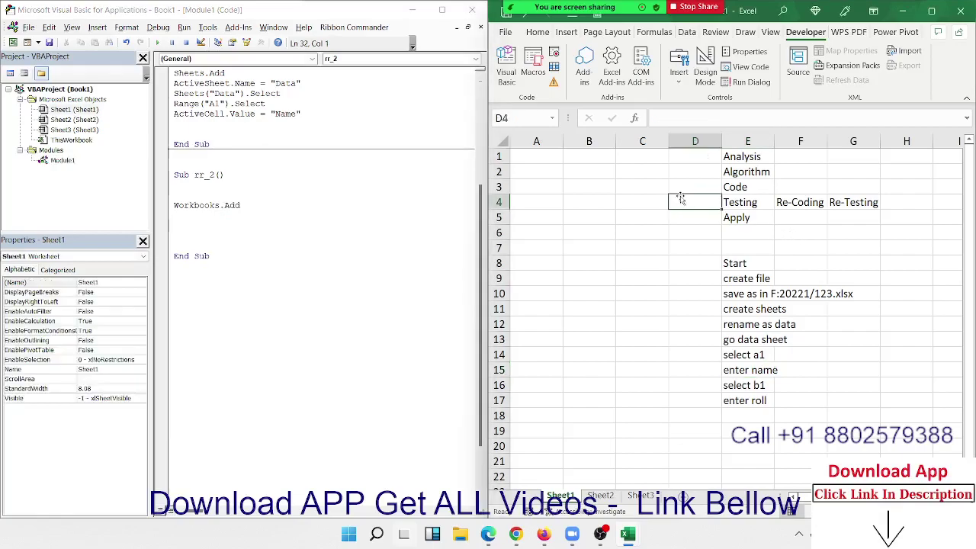
Create a new blank workbook, Book2, in Excel.
{"action": "left_click", "coordinate": [506, 32]}
{"action": "left_click", "coordinate": [524, 90]}
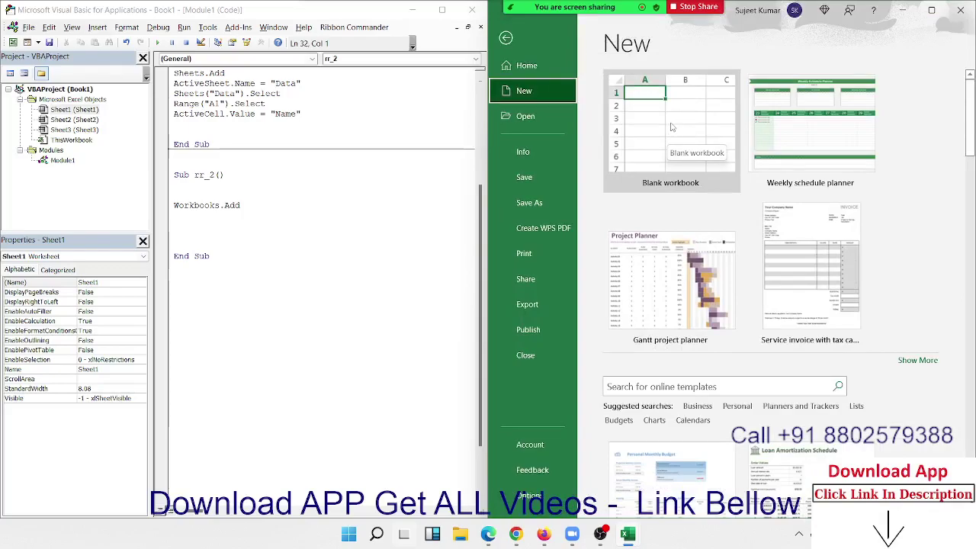
{"action": "left_click", "coordinate": [671, 115]}
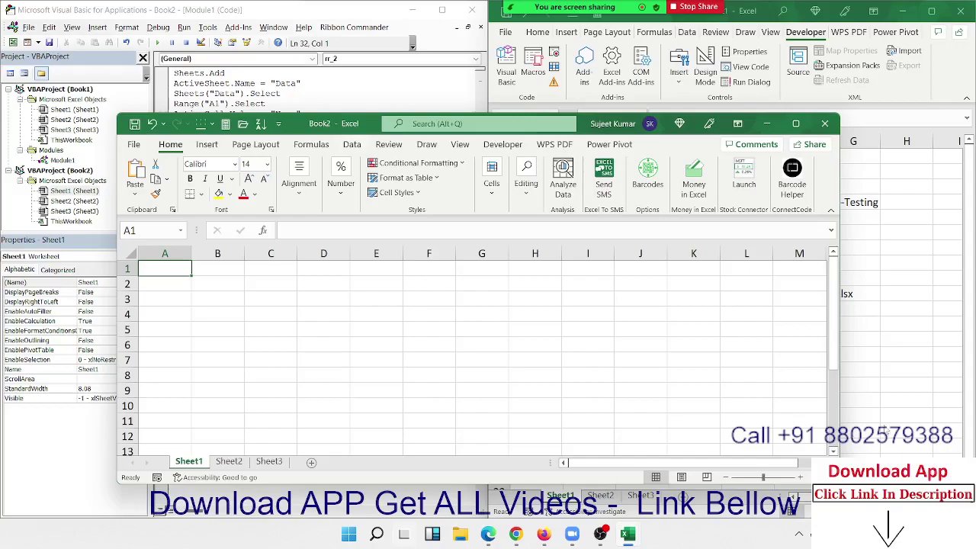
Back in the VBA code, add two blank lines after Workbooks.Add in rr_2.
{"action": "left_click", "coordinate": [906, 370]}
{"action": "left_click", "coordinate": [264, 207]}
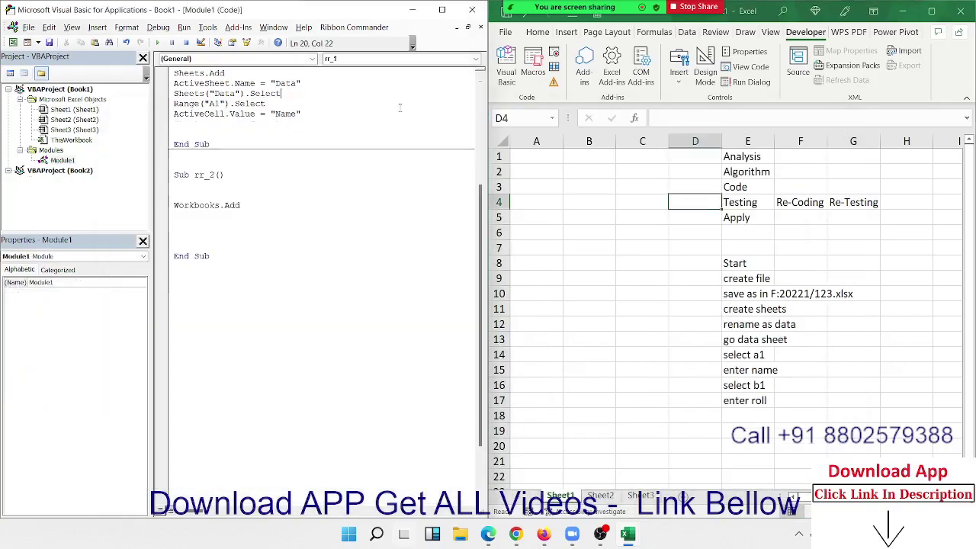
{"action": "left_click", "coordinate": [264, 206]}
{"action": "key", "text": "Return"}
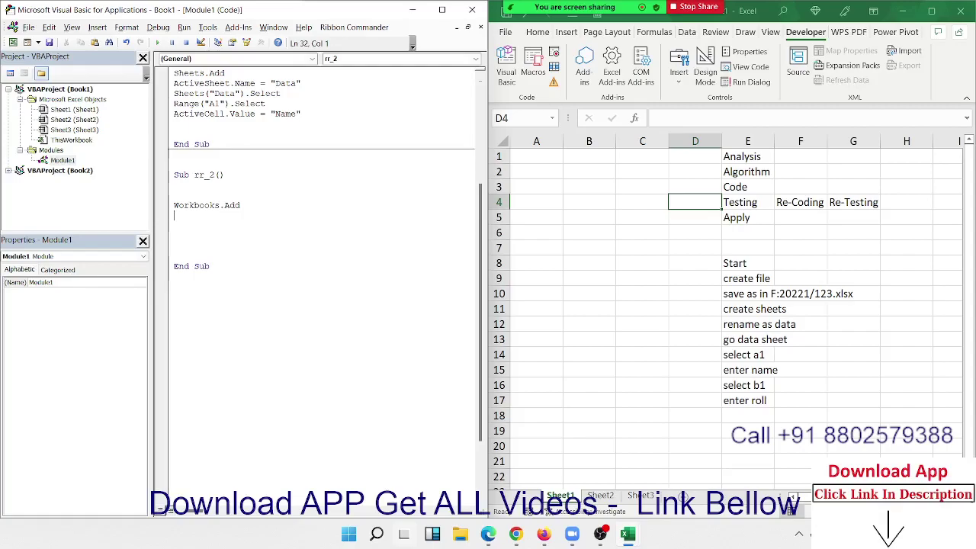
{"action": "key", "text": "Return"}
In rr_2 type Workbooks("Book1.xlsx").SaveAs "F:\2022\123.xlsx".
{"action": "type", "text": "wo"}
{"action": "key", "text": "shift+Down"}
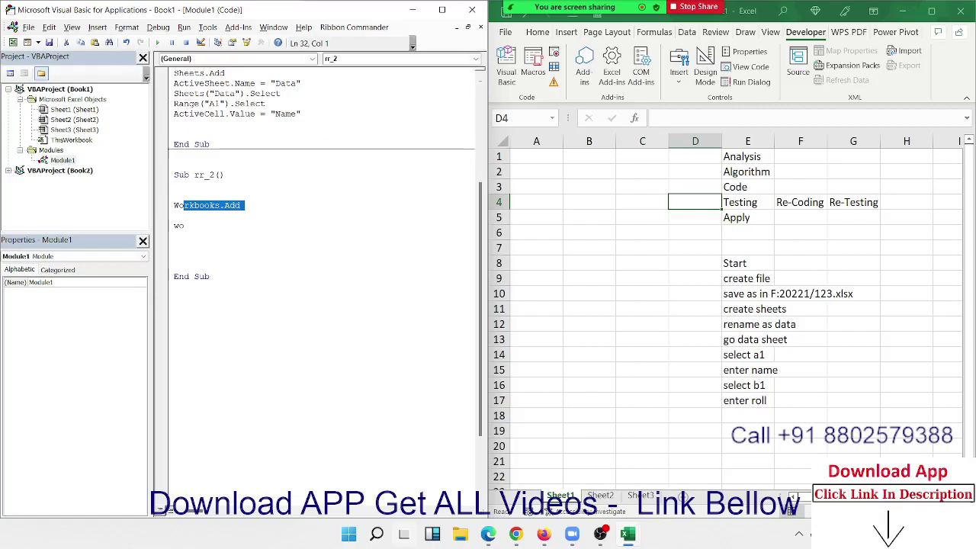
{"action": "left_click", "coordinate": [175, 216]}
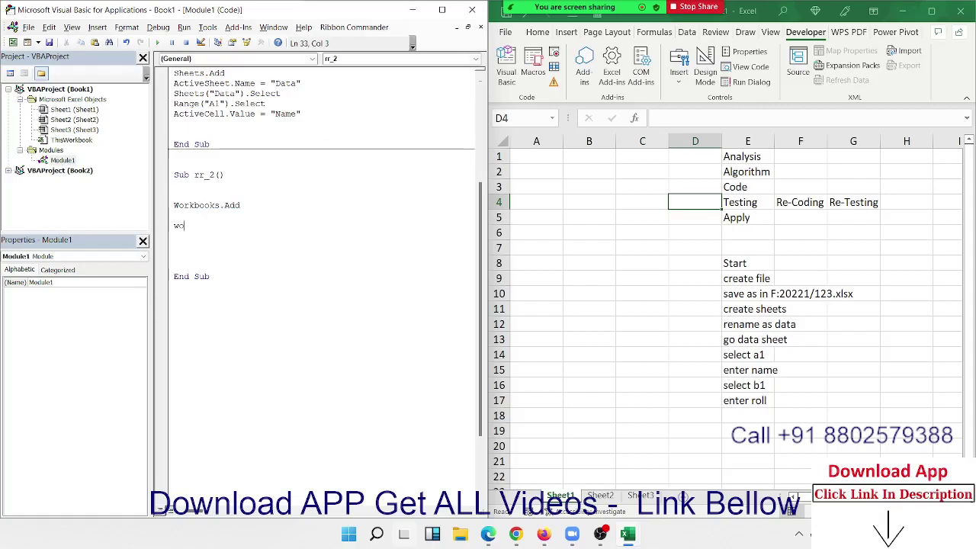
{"action": "type", "text": "rk"}
{"action": "type", "text": "books"}
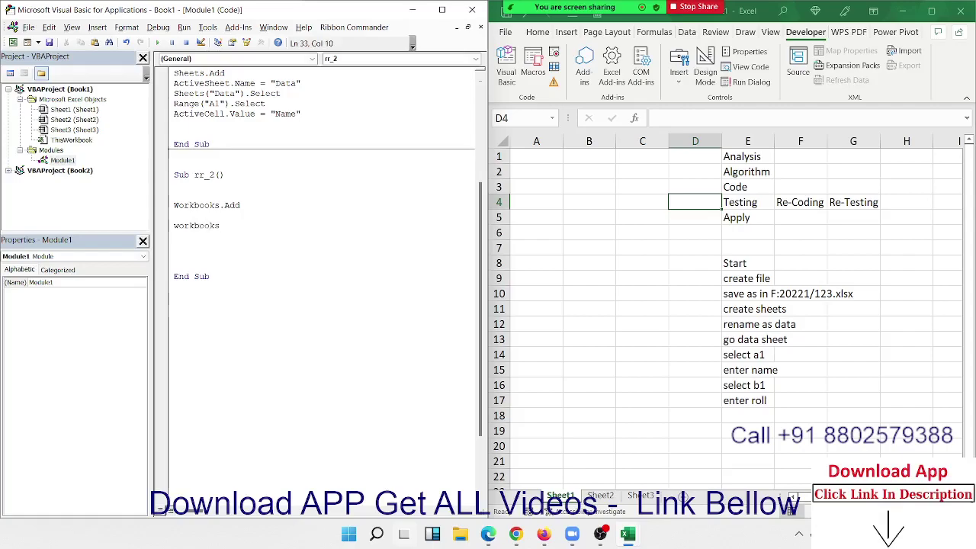
{"action": "type", "text": "(\"Bo"}
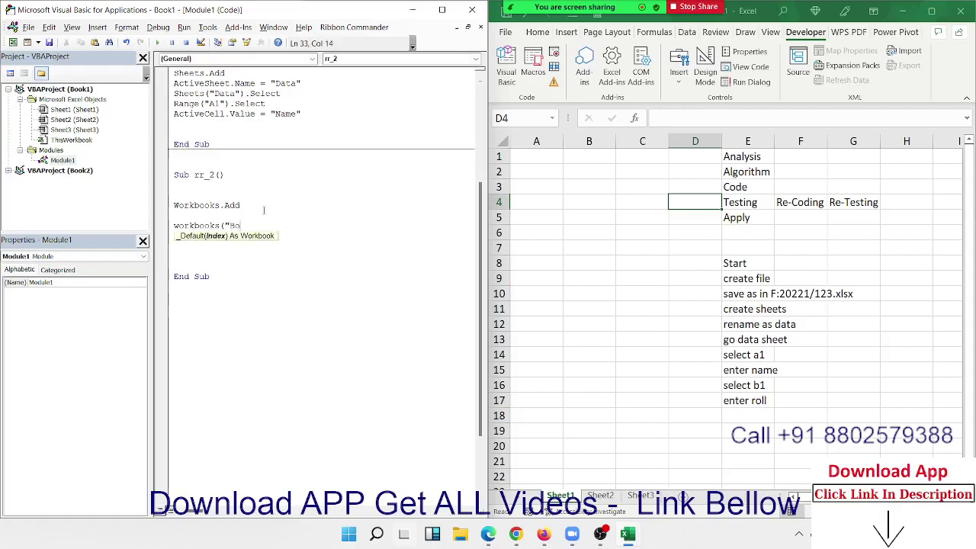
{"action": "type", "text": "ok1."}
{"action": "type", "text": "xl;s"}
{"action": "key", "text": "BackSpace"}
{"action": "key", "text": "BackSpace"}
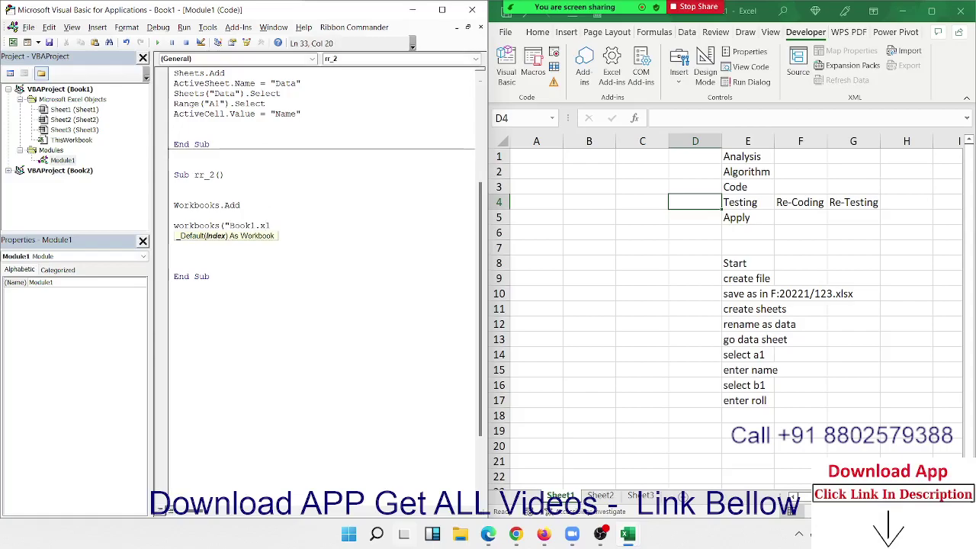
{"action": "type", "text": "sx\")."}
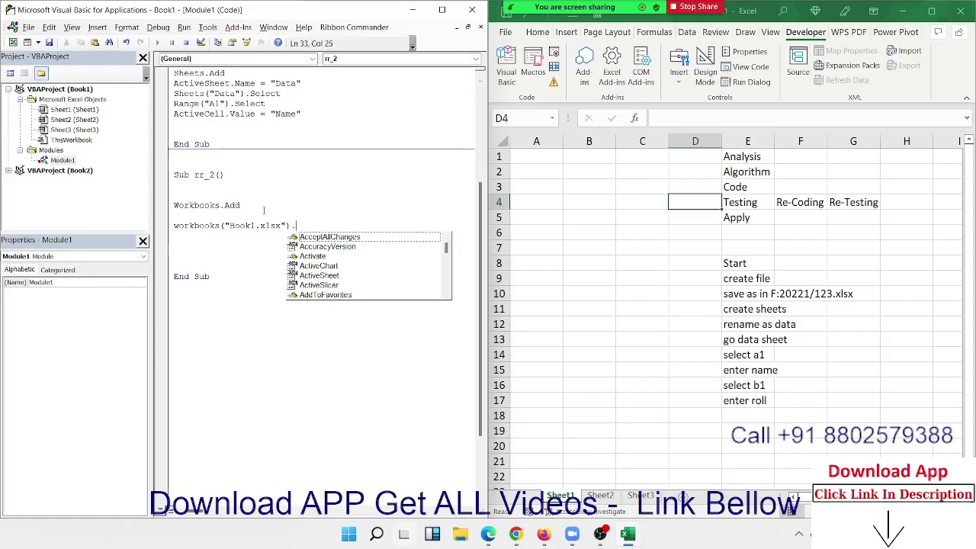
{"action": "type", "text": "sa"}
{"action": "key", "text": "Down"}
{"action": "key", "text": "space"}
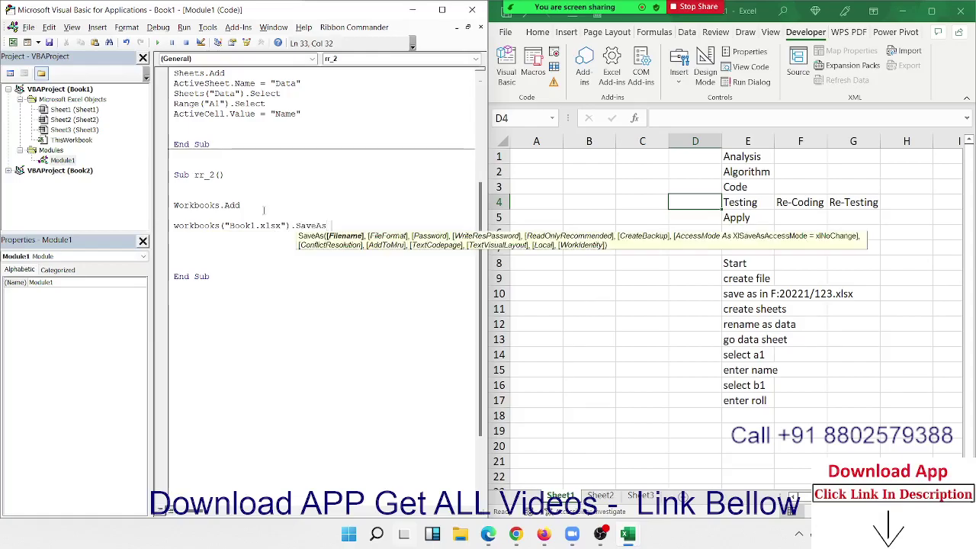
{"action": "type", "text": "F:"}
{"action": "type", "text": "\\"}
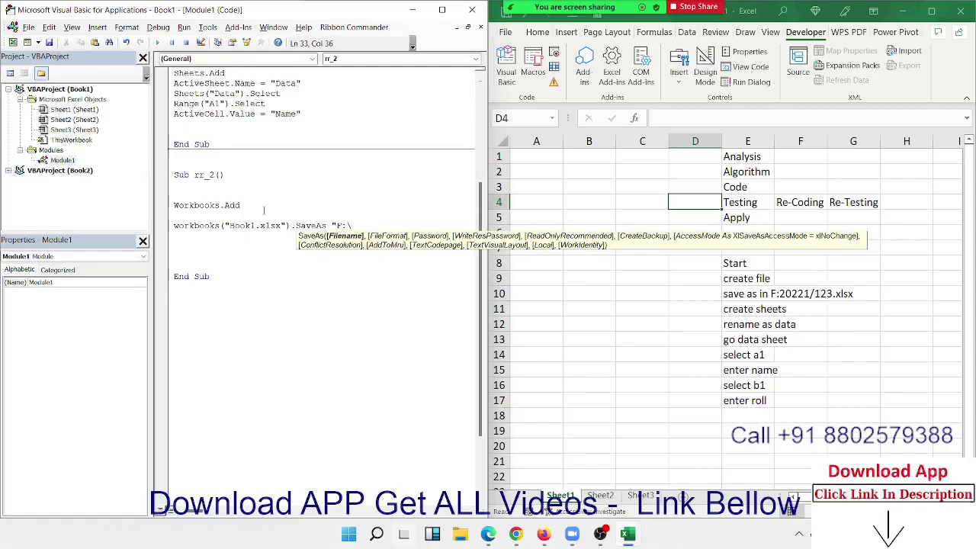
{"action": "type", "text": "2022"}
{"action": "type", "text": "\\"}
{"action": "type", "text": "123."}
{"action": "type", "text": "xl"}
{"action": "type", "text": "sx"}
{"action": "type", "text": "\""}
{"action": "key", "text": "Return"}
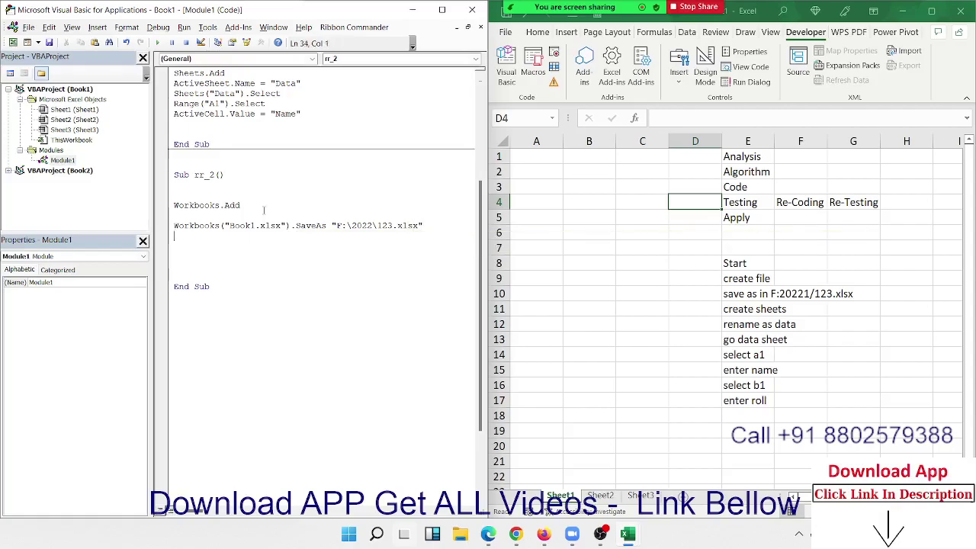
Change Book1 to Book2 in the SaveAs statement.
{"action": "key", "text": "shift+Down"}
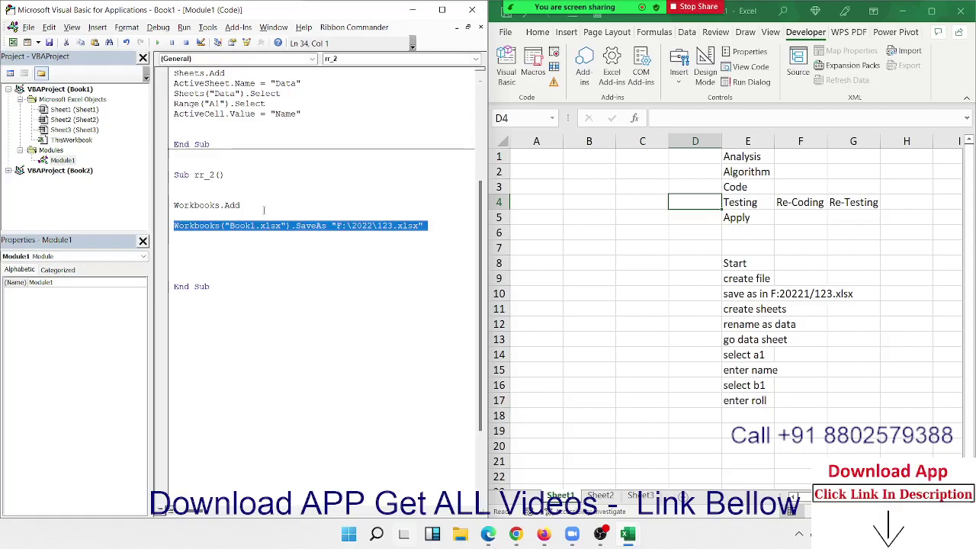
{"action": "key", "text": "Up"}
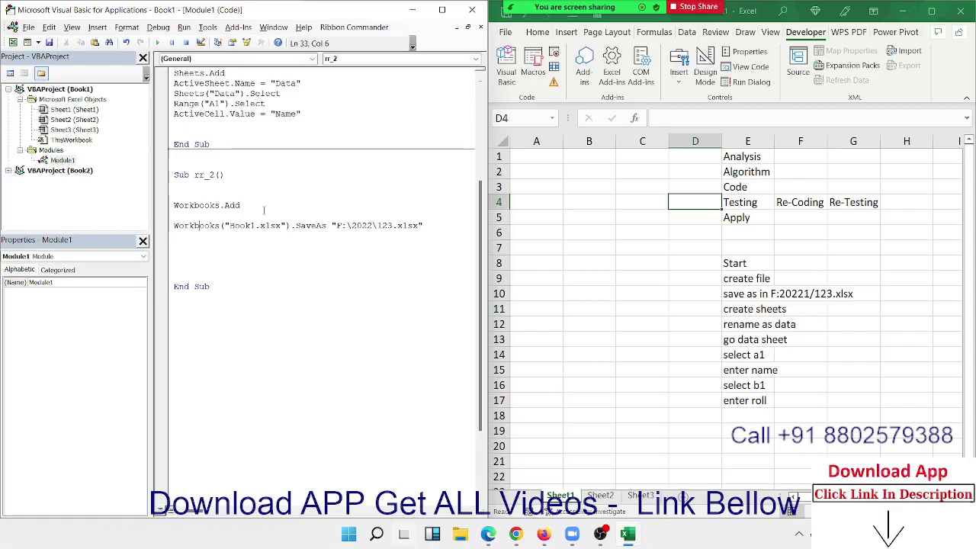
{"action": "key", "text": "Right"}
{"action": "key", "text": "Right"}
{"action": "key", "text": "Right"}
{"action": "key", "text": "BackSpace"}
{"action": "type", "text": "2"}
{"action": "left_click", "coordinate": [174, 236]}
Insert a blank line between Workbooks.Add and the Book2 SaveAs line.
{"action": "left_click", "coordinate": [424, 226]}
{"action": "left_click_drag", "start_coordinate": [424, 226], "coordinate": [174, 216]}
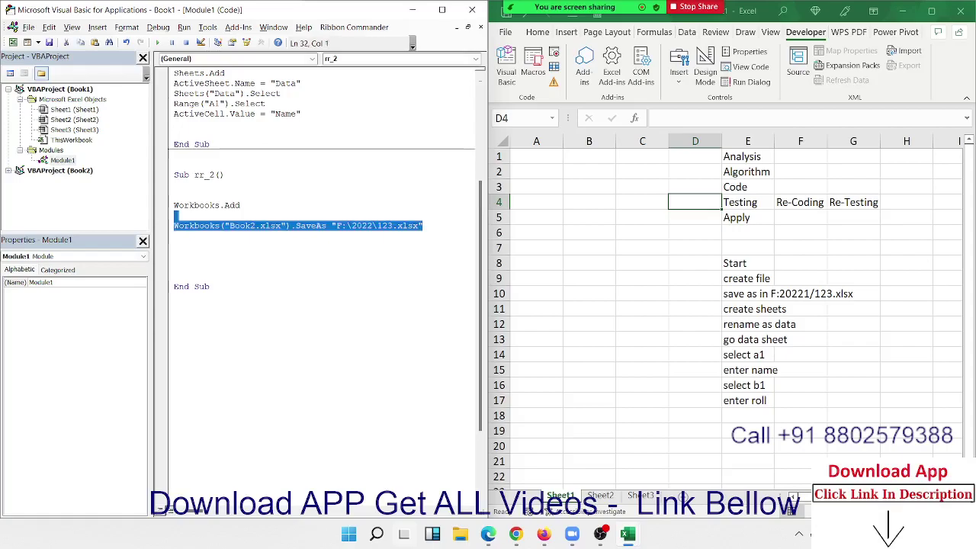
{"action": "left_click", "coordinate": [241, 206]}
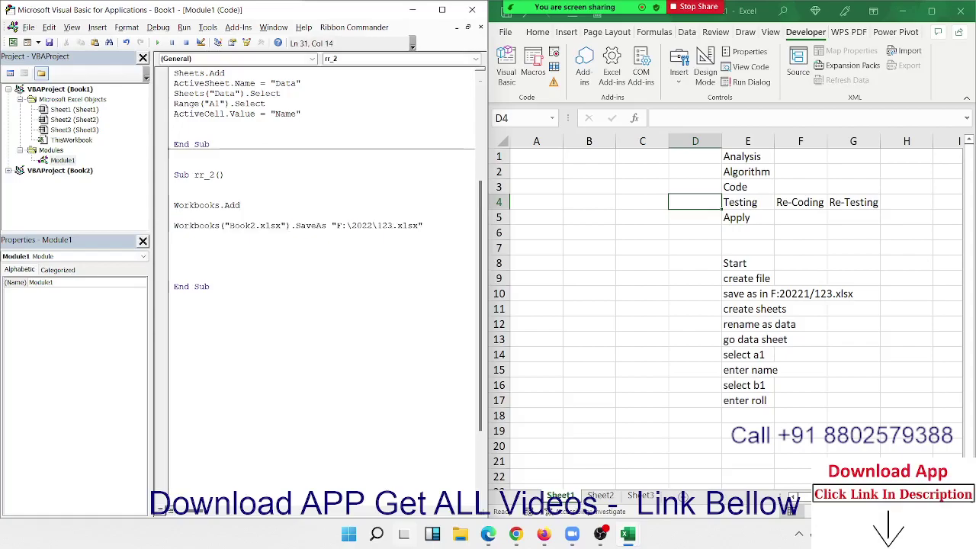
{"action": "key", "text": "Return"}
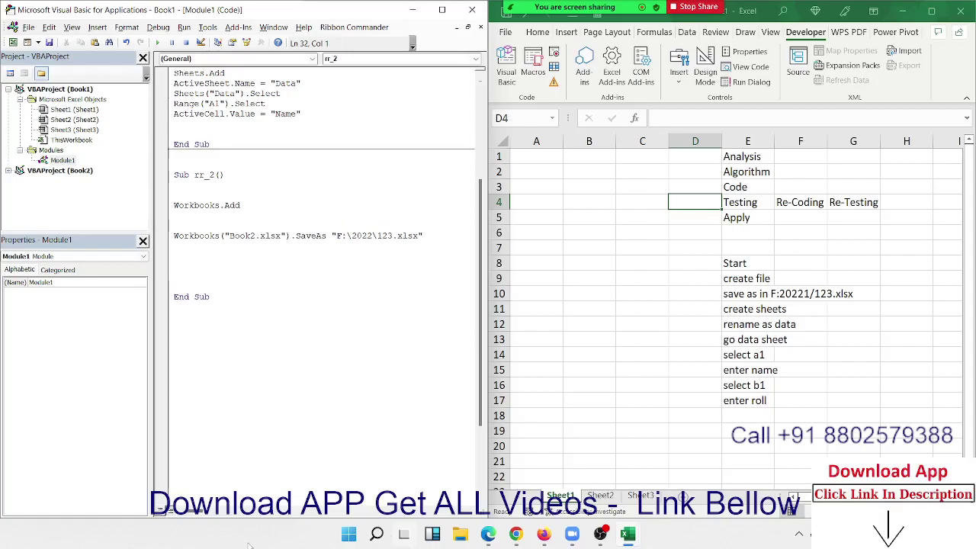
{"action": "scroll", "coordinate": [280, 122], "scroll_direction": "up", "scroll_amount": 1}
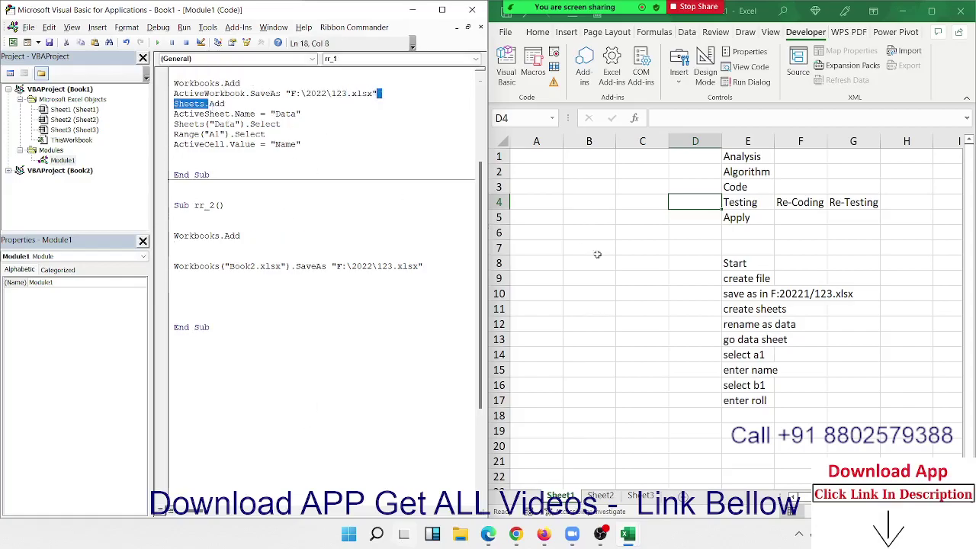
Paste rr_1's ActiveWorkbook.SaveAs "F:\2022\123.xlsx" line into rr_2.
{"action": "left_click", "coordinate": [611, 323]}
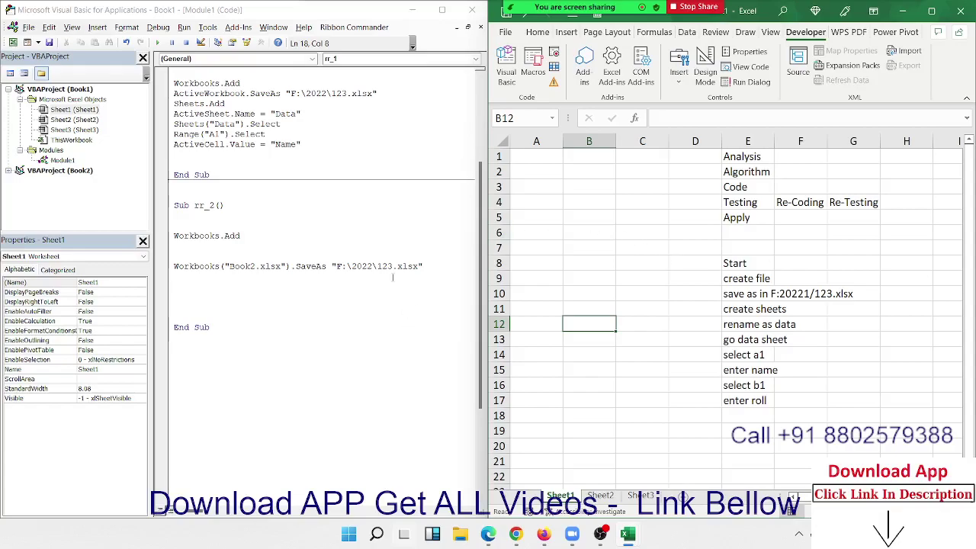
{"action": "left_click", "coordinate": [229, 276]}
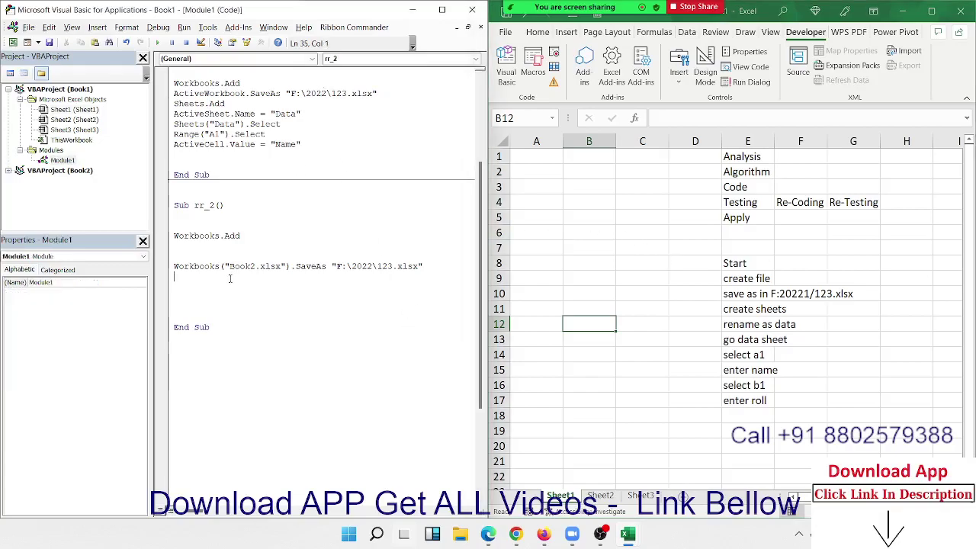
{"action": "left_click_drag", "start_coordinate": [379, 93], "coordinate": [180, 104]}
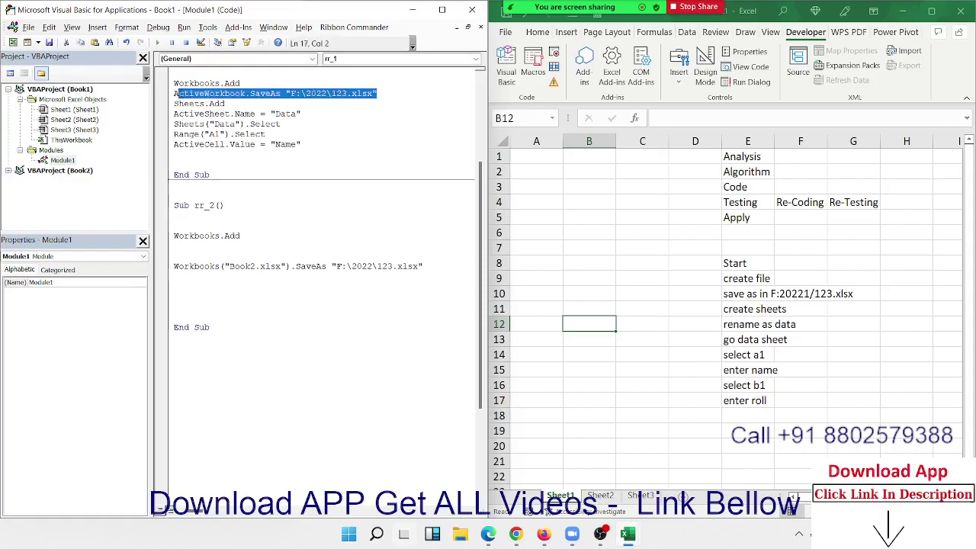
{"action": "left_click", "coordinate": [193, 280]}
{"action": "type", "text": "ActiveWorkbook.SaveAs \"F:\\2022\\123.xlsx\""}
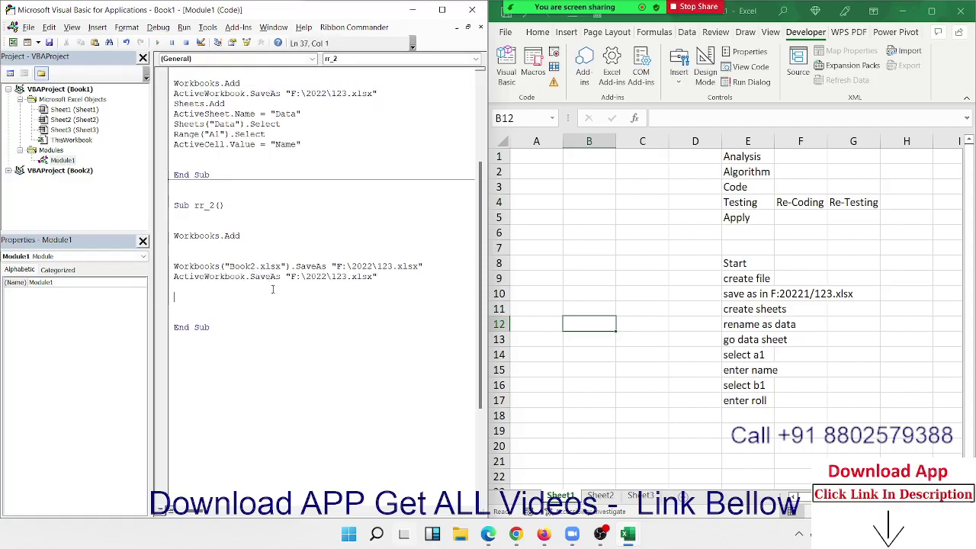
{"action": "double_click", "coordinate": [239, 278]}
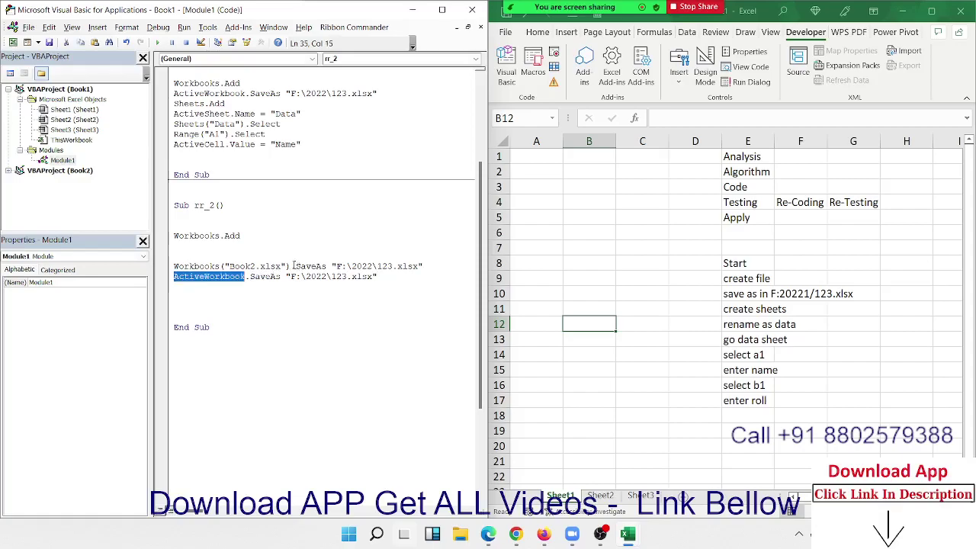
{"action": "left_click_drag", "start_coordinate": [291, 266], "coordinate": [174, 257]}
{"action": "double_click", "coordinate": [210, 277]}
Remove the empty lines under Workbooks.Add and keep one blank line before End Sub.
{"action": "left_click", "coordinate": [191, 246]}
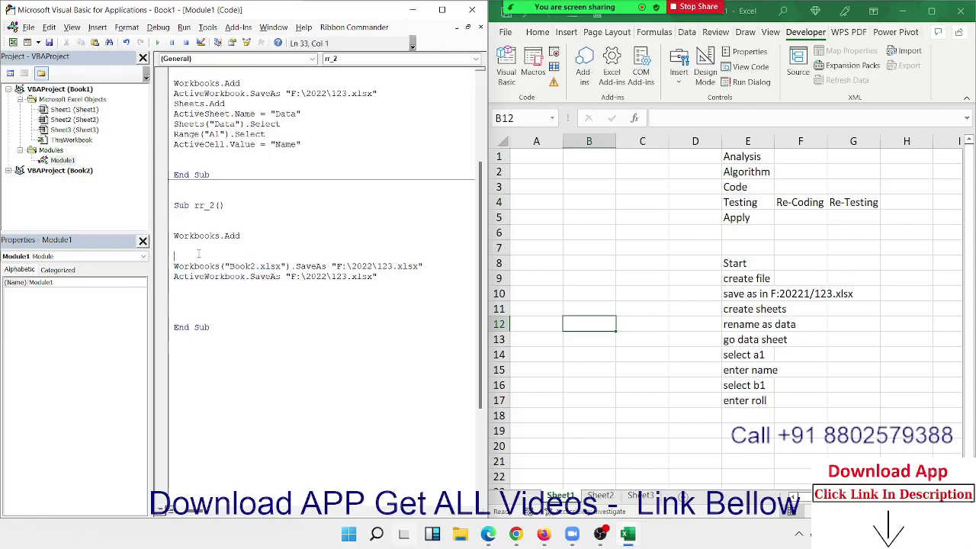
{"action": "key", "text": "Delete"}
{"action": "key", "text": "Delete"}
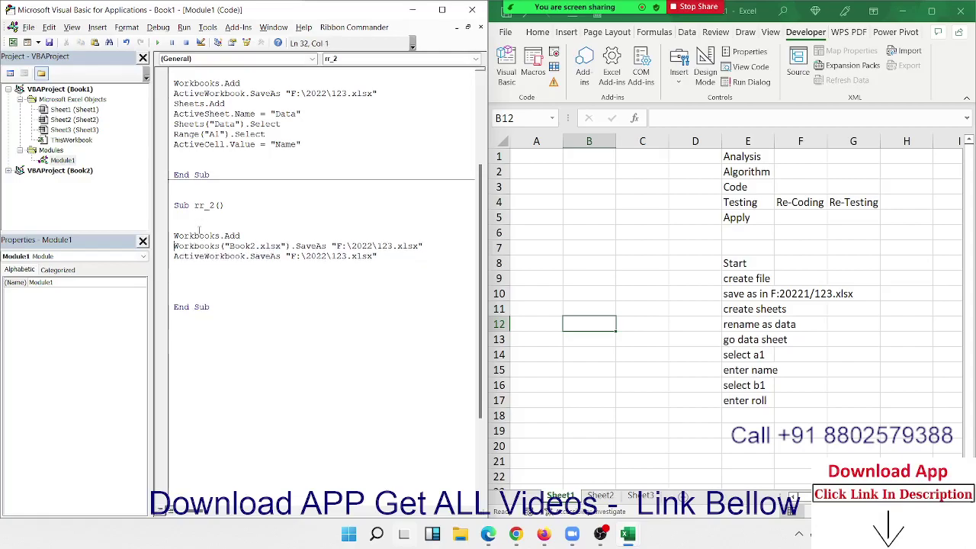
{"action": "key", "text": "Return"}
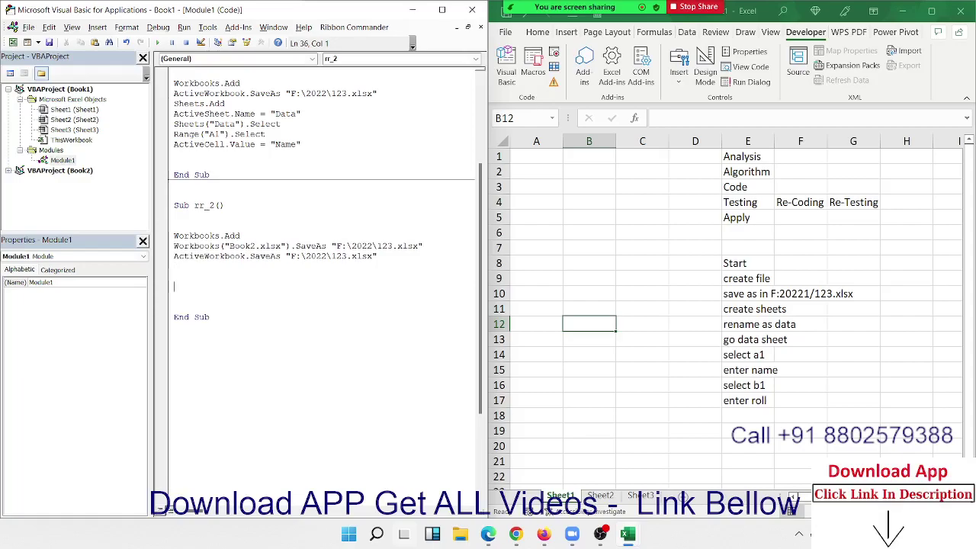
{"action": "left_click", "coordinate": [296, 246]}
{"action": "left_click_drag", "start_coordinate": [296, 246], "coordinate": [444, 242]}
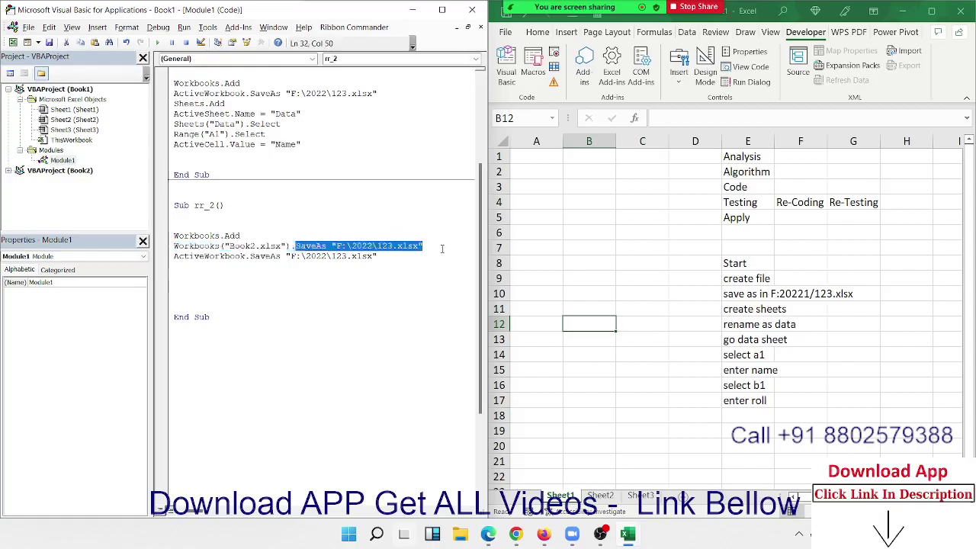
Add a Workbooks.Add.SaveAs "F:\2022\123.xlsx" line below the ActiveWorkbook save.
{"action": "left_click", "coordinate": [286, 266]}
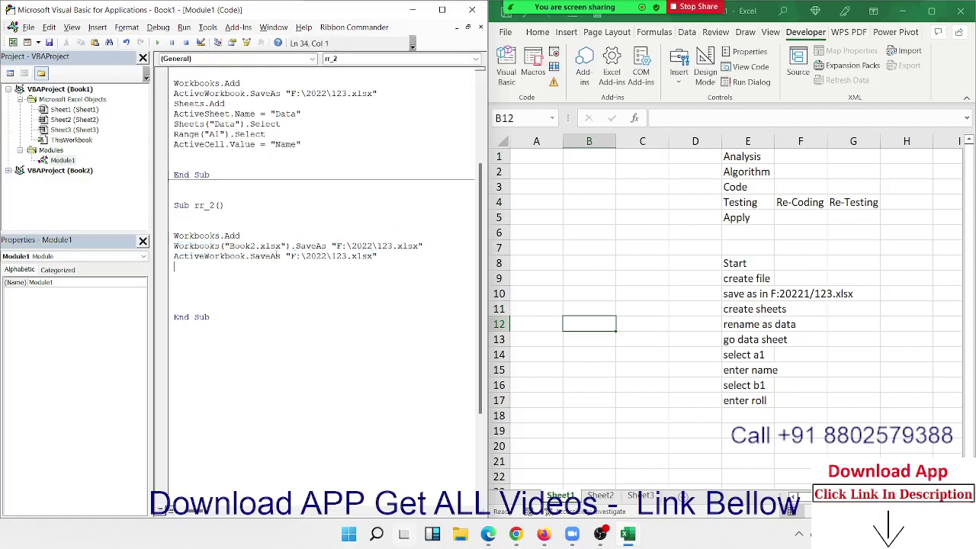
{"action": "type", "text": "w"}
{"action": "type", "text": "orkbook"}
{"action": "type", "text": "s.a"}
{"action": "key", "text": "Tab"}
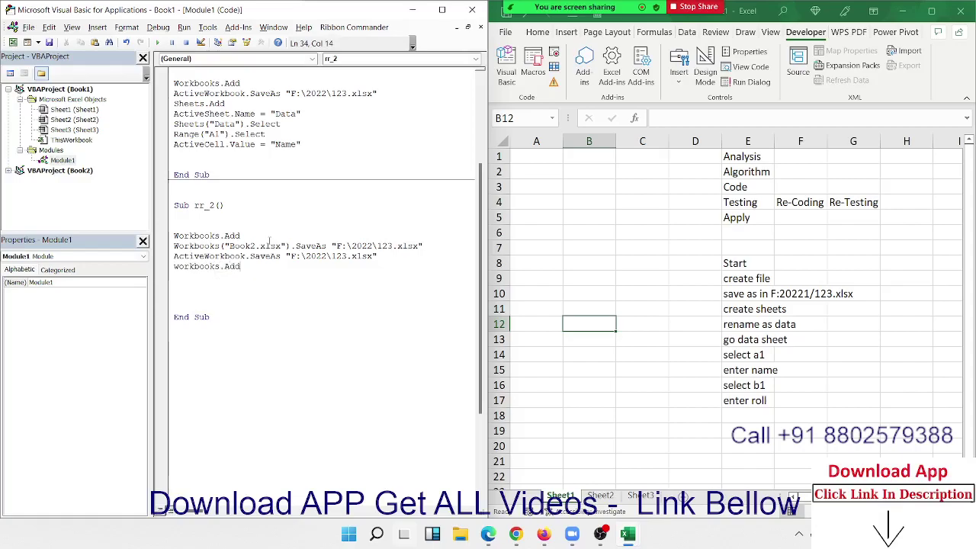
{"action": "type", "text": "."}
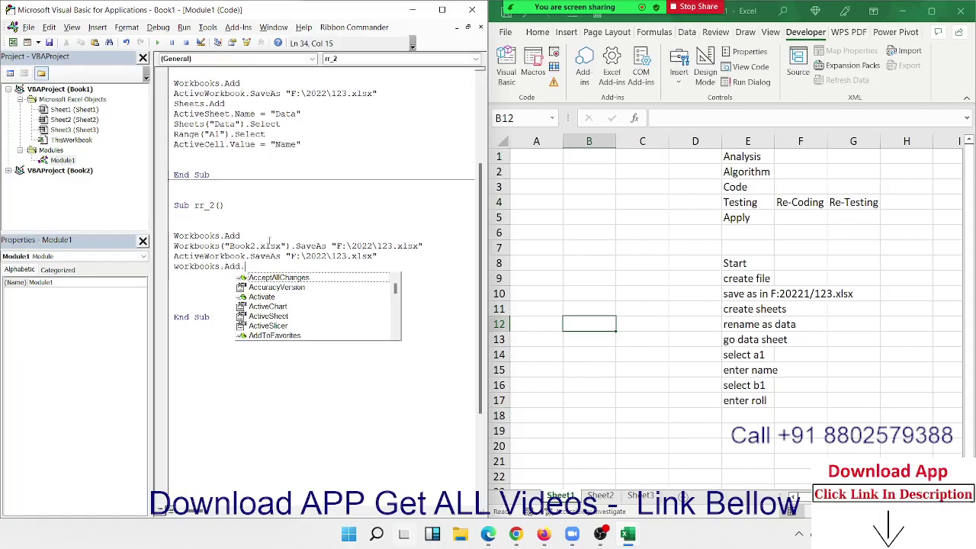
{"action": "type", "text": "SaveAs \"F:\\2022\\123.xlsx\""}
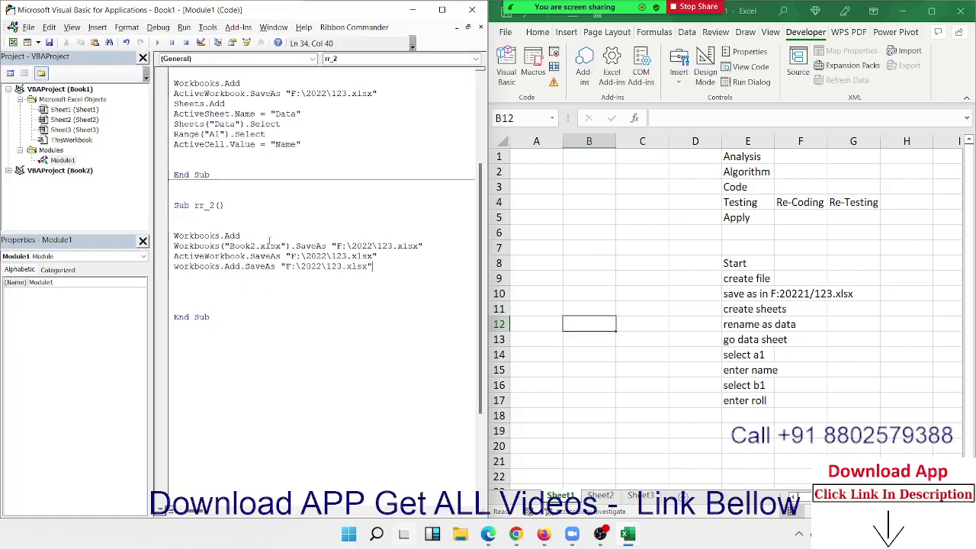
{"action": "left_click", "coordinate": [259, 305]}
{"action": "left_click", "coordinate": [174, 266]}
{"action": "key", "text": "Return"}
{"action": "key", "text": "Return"}
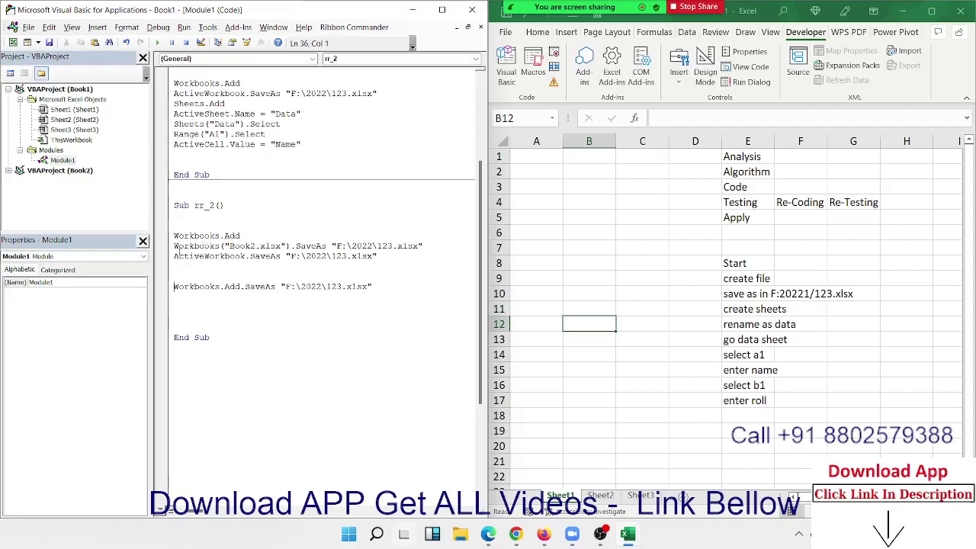
{"action": "left_click", "coordinate": [167, 257]}
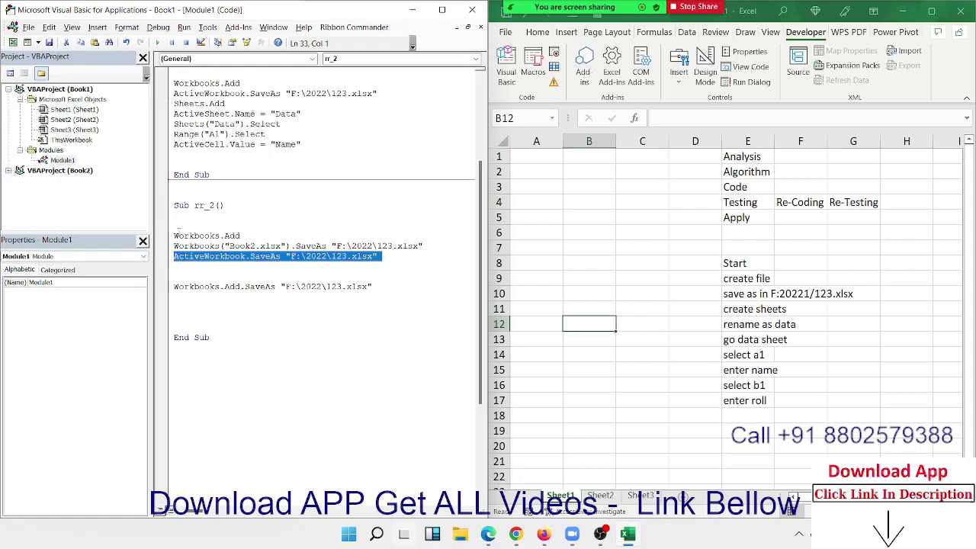
Insert blank lines above the ActiveWorkbook and Book2 save statements in rr_2.
{"action": "key", "text": "Left"}
{"action": "key", "text": "Return"}
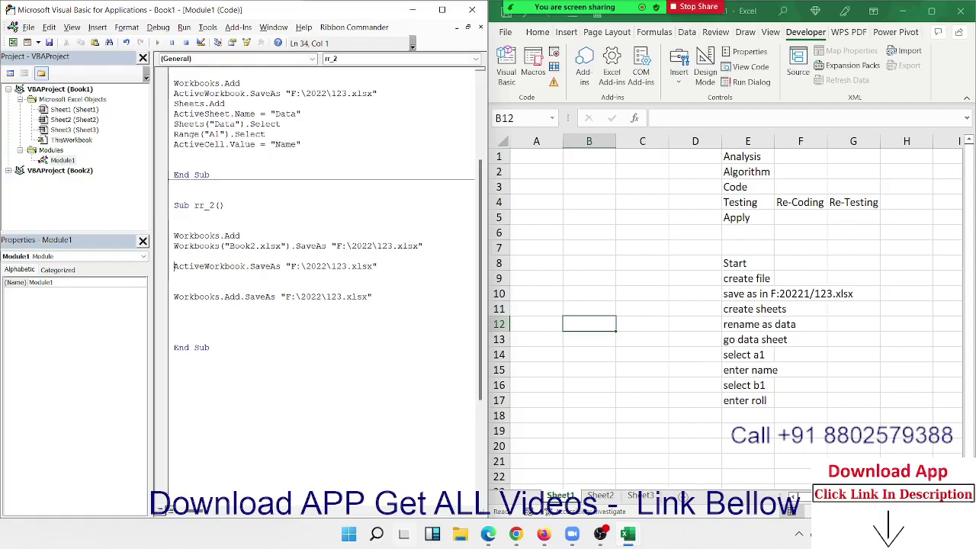
{"action": "key", "text": "Up"}
{"action": "key", "text": "Up"}
{"action": "key", "text": "Return"}
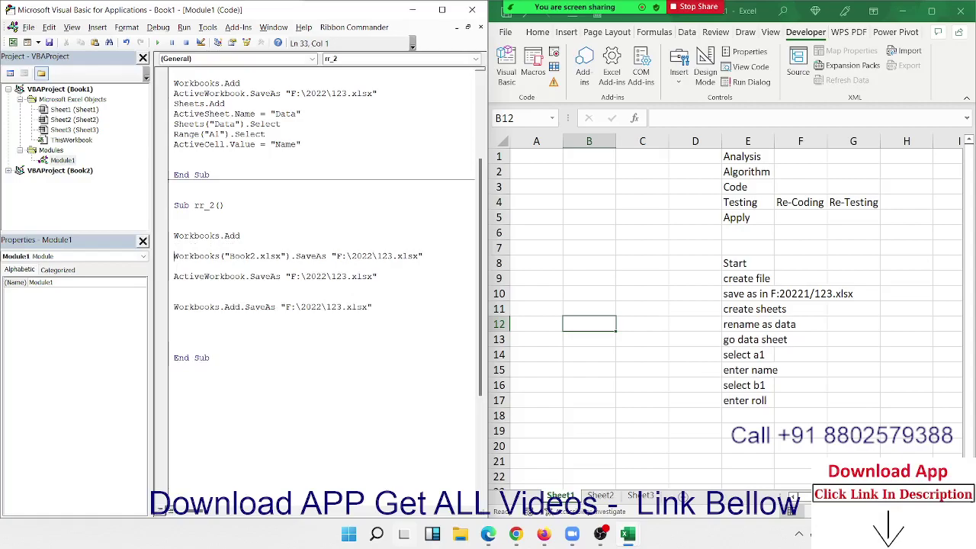
{"action": "key", "text": "Up"}
{"action": "key", "text": "shift+End"}
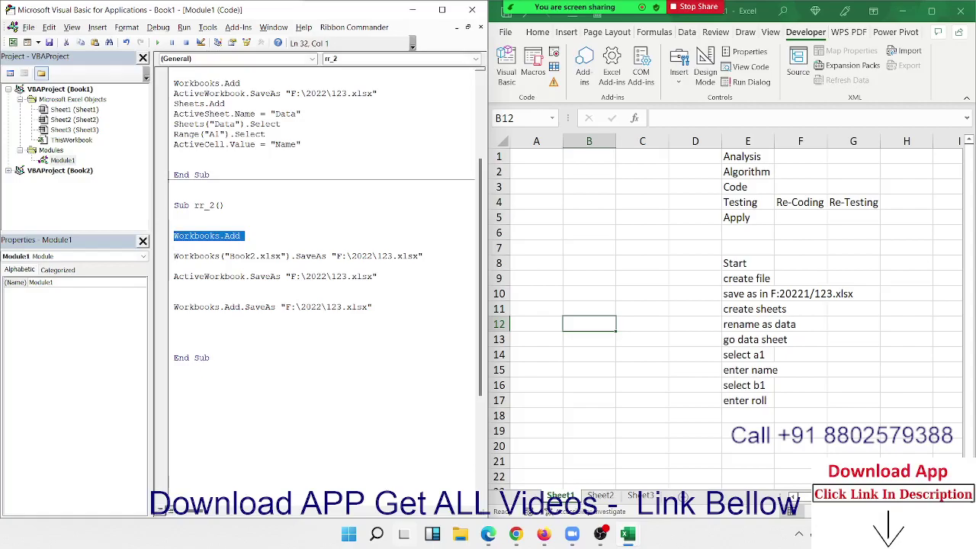
{"action": "key", "text": "Down"}
{"action": "key", "text": "shift+End"}
{"action": "key", "text": "Down"}
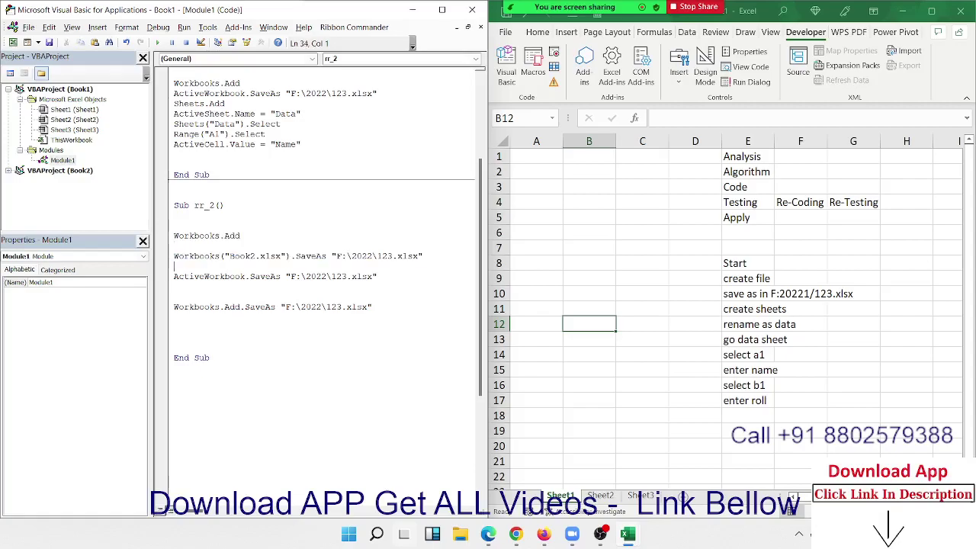
Highlight the Book2, ActiveWorkbook and add-and-save statements in turn to compare them.
{"action": "left_click", "coordinate": [190, 276]}
{"action": "left_click", "coordinate": [195, 256]}
{"action": "key", "text": "shift+Down"}
{"action": "left_click", "coordinate": [175, 266]}
{"action": "key", "text": "shift+Down"}
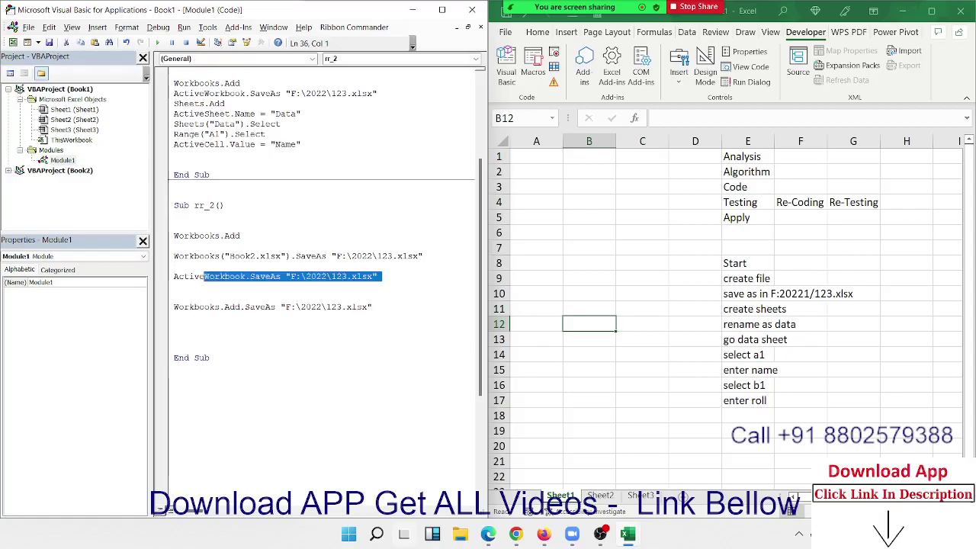
{"action": "key", "text": "Down"}
{"action": "key", "text": "Down"}
{"action": "key", "text": "shift+Down"}
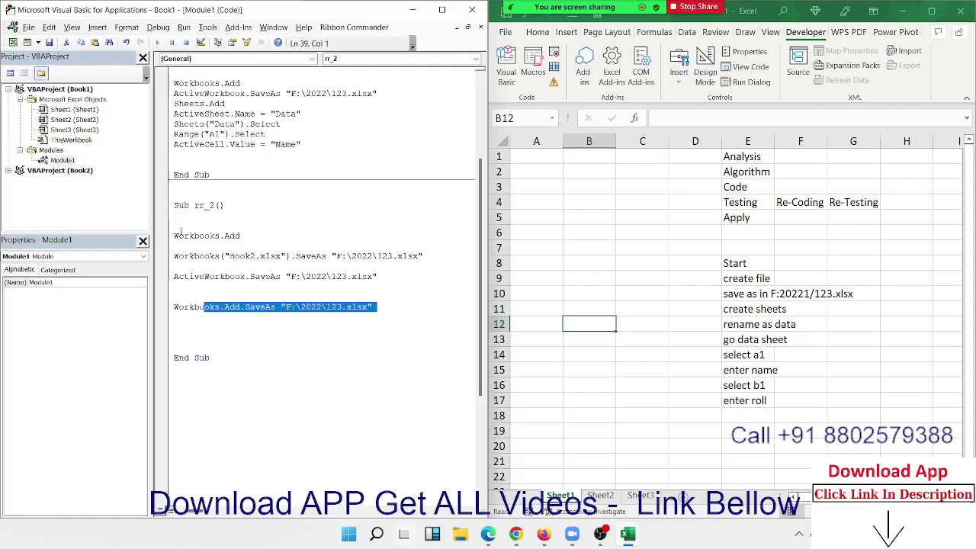
Add a Workbooks("Book2.xlsx").Save line before End Sub, copied from the SaveAs statement.
{"action": "mouse_move", "coordinate": [177, 318]}
{"action": "left_mouse_down"}
{"action": "mouse_move", "coordinate": [208, 244]}
{"action": "mouse_move", "coordinate": [204, 208]}
{"action": "left_mouse_up"}
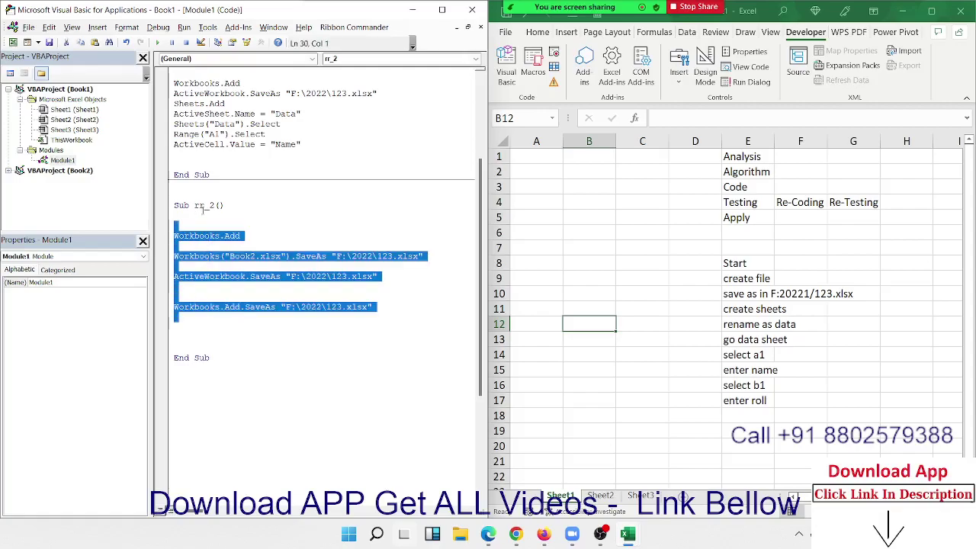
{"action": "left_click", "coordinate": [224, 325]}
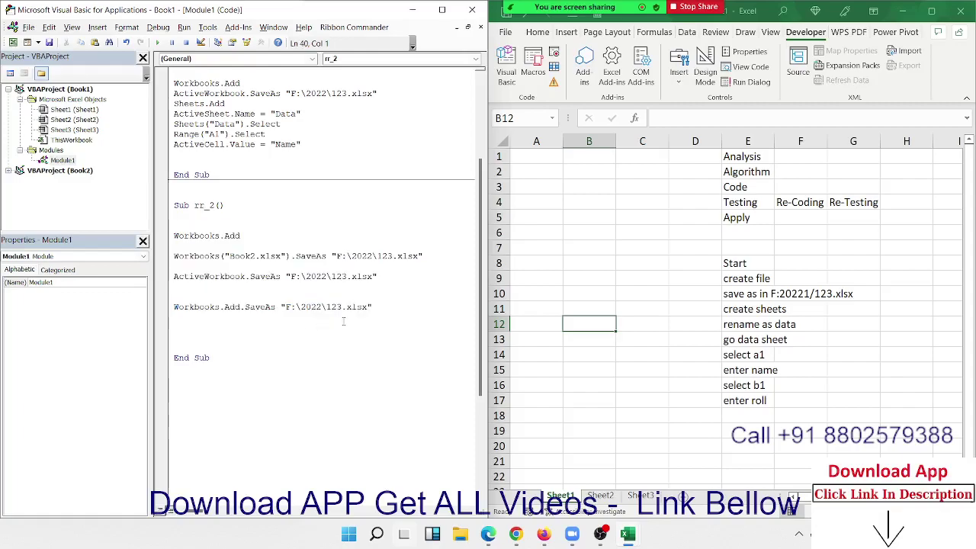
{"action": "key", "text": "Return"}
{"action": "key", "text": "Up"}
{"action": "key", "text": "Up"}
{"action": "key", "text": "Up"}
{"action": "left_click", "coordinate": [174, 327]}
{"action": "left_click_drag", "start_coordinate": [315, 257], "coordinate": [165, 256]}
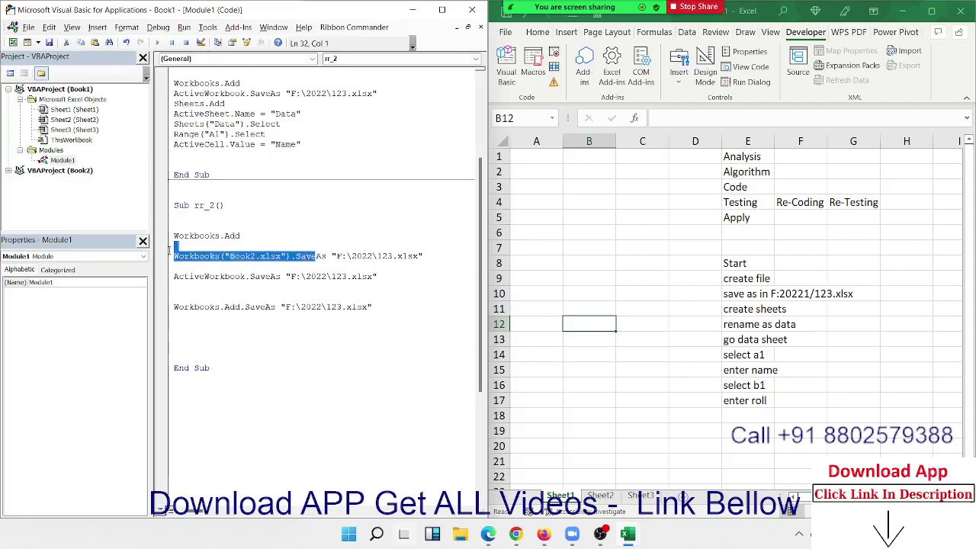
{"action": "key", "text": "ctrl+c"}
{"action": "left_click", "coordinate": [187, 338]}
{"action": "key", "text": "ctrl+v"}
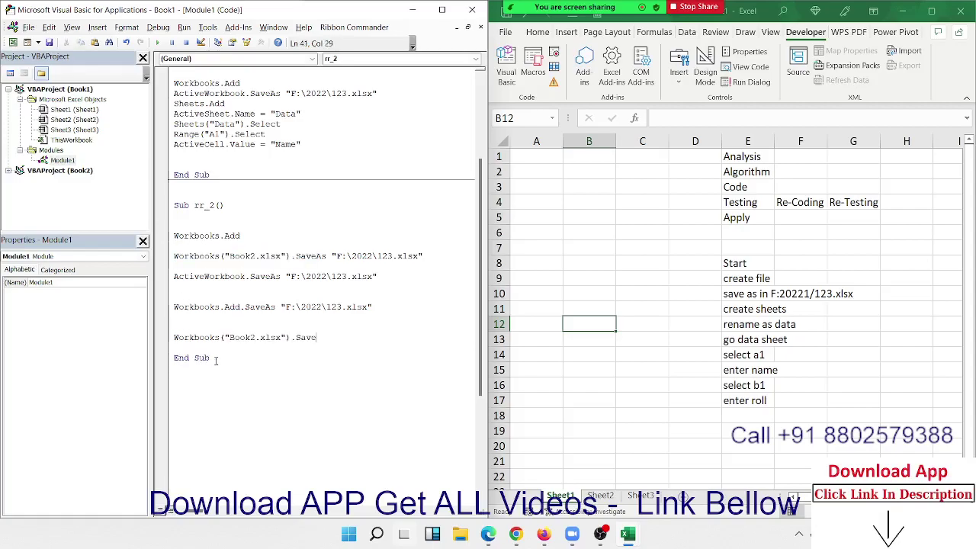
{"action": "key", "text": "Return"}
{"action": "key", "text": "Return"}
{"action": "key", "text": "Return"}
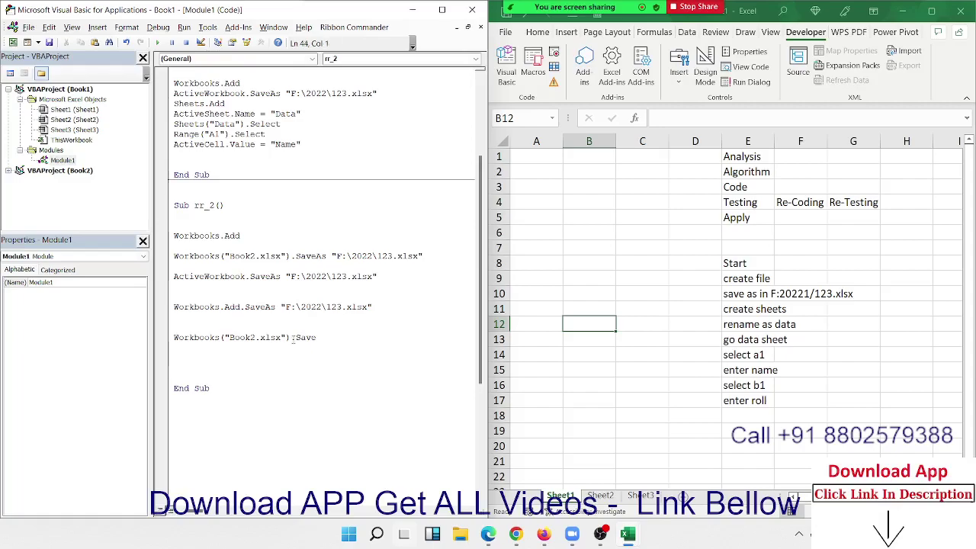
{"action": "double_click", "coordinate": [241, 337]}
{"action": "left_click", "coordinate": [321, 337]}
Add an ActiveWorkbook.Save line below it, leaving a blank line before End Sub.
{"action": "left_click_drag", "start_coordinate": [270, 277], "coordinate": [382, 277]}
{"action": "left_click", "coordinate": [161, 278], "text": "shift"}
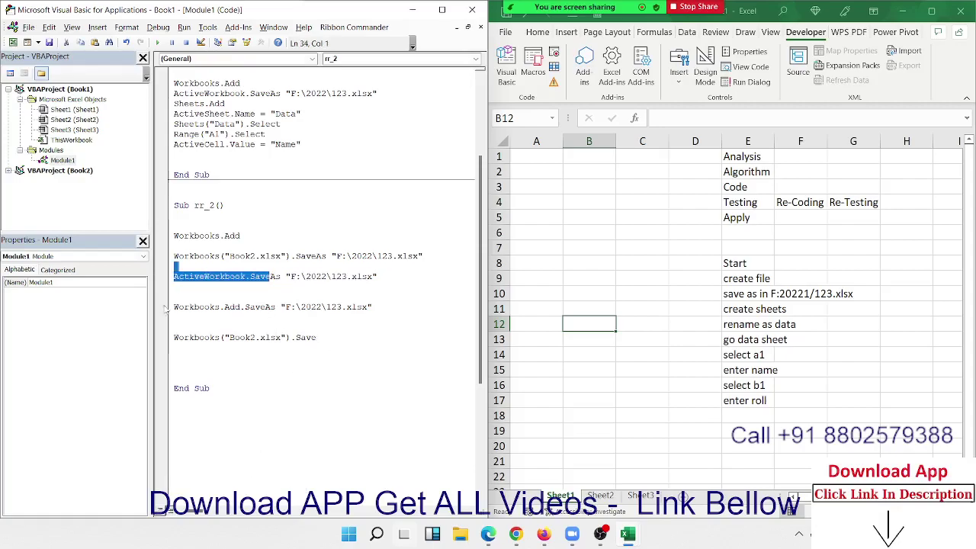
{"action": "key", "text": "ctrl+c"}
{"action": "left_click", "coordinate": [187, 355]}
{"action": "key", "text": "Return"}
{"action": "key", "text": "ctrl+v"}
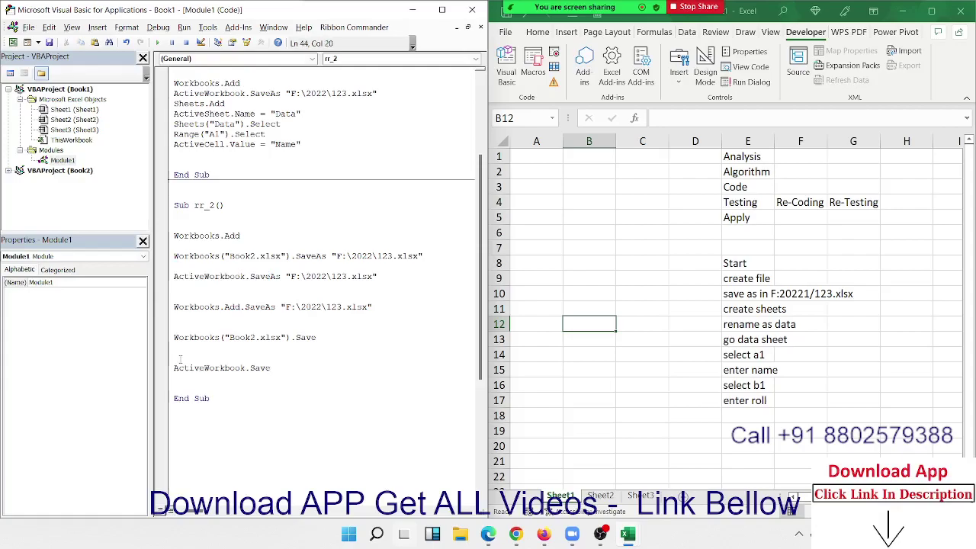
{"action": "key", "text": "Return"}
{"action": "key", "text": "Return"}
{"action": "key", "text": "Return"}
{"action": "key", "text": "Return"}
{"action": "double_click", "coordinate": [198, 338]}
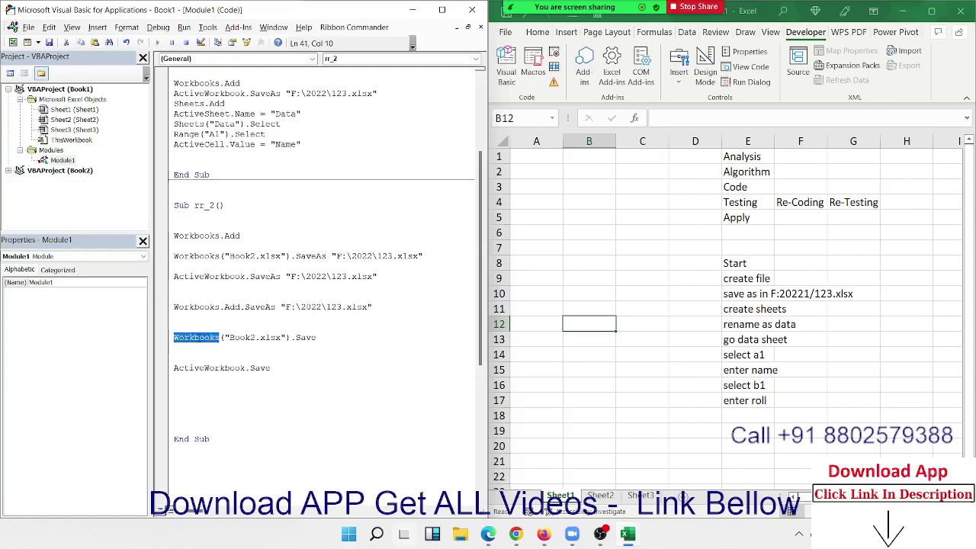
{"action": "double_click", "coordinate": [194, 368]}
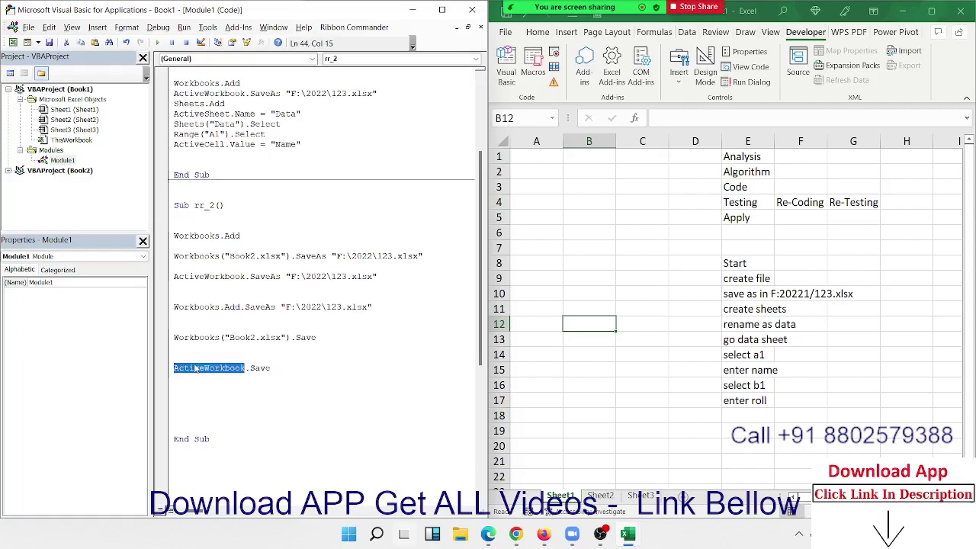
{"action": "left_click", "coordinate": [181, 386]}
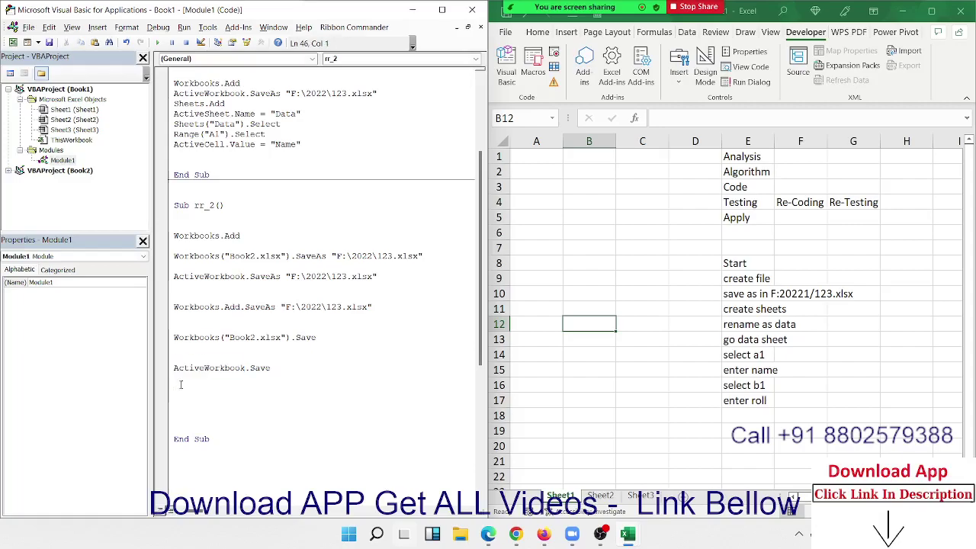
{"action": "key", "text": "Return"}
Start a Workbooks.Open statement on the new line in rr_2.
{"action": "type", "text": "msgb"}
{"action": "key", "text": "BackSpace"}
{"action": "key", "text": "BackSpace"}
{"action": "key", "text": "BackSpace"}
{"action": "type", "text": "workb"}
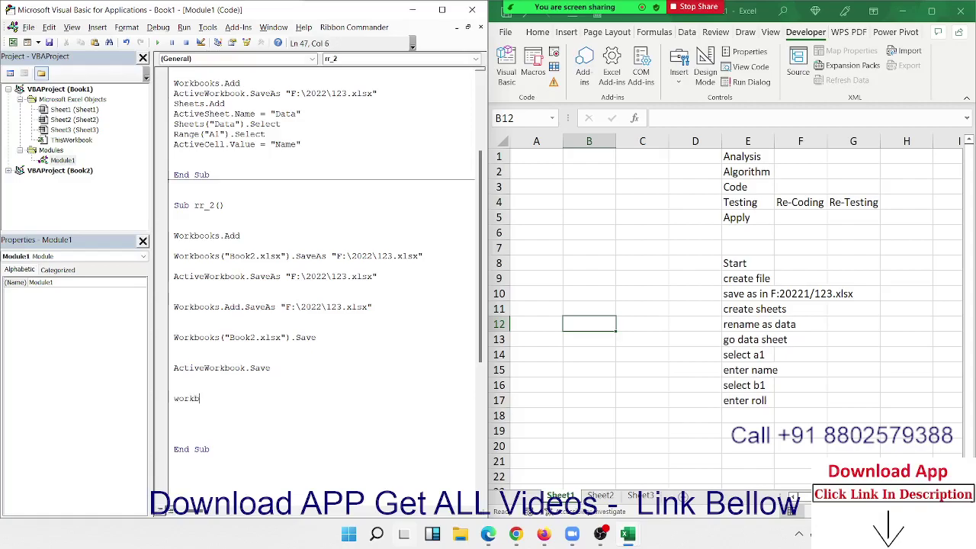
{"action": "type", "text": "ooks."}
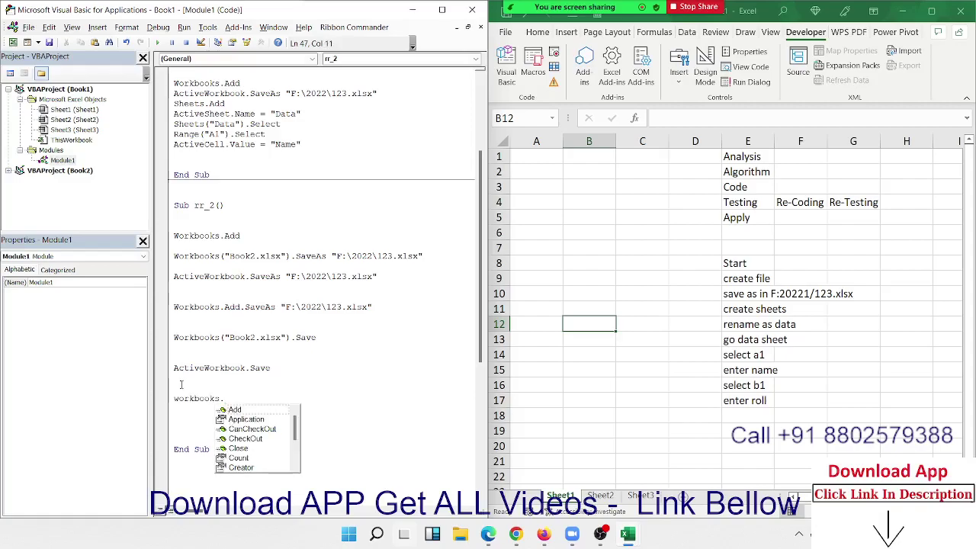
{"action": "type", "text": "op"}
{"action": "key", "text": "Tab"}
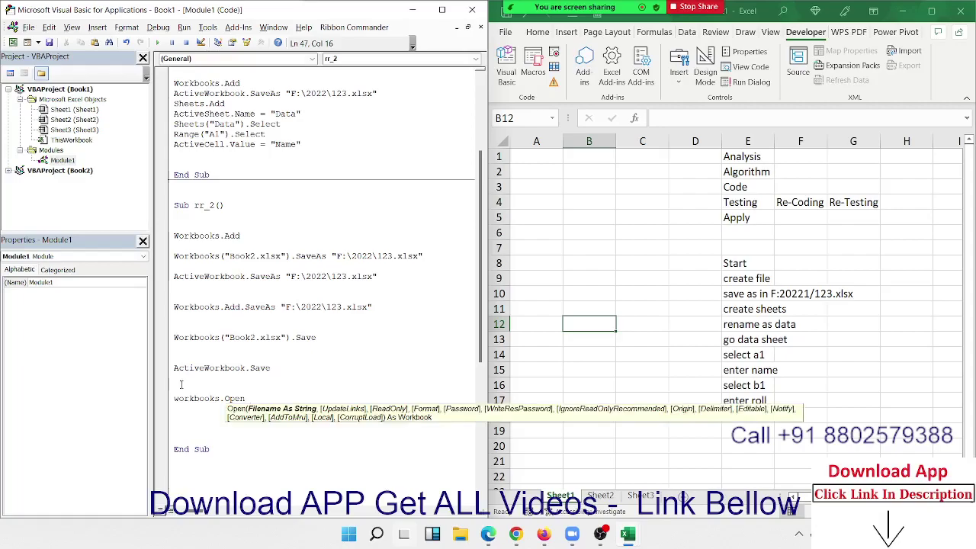
Paste the "F:\2022\123.xlsx" path after Workbooks.Open and add a line for the next statement.
{"action": "left_click", "coordinate": [302, 338]}
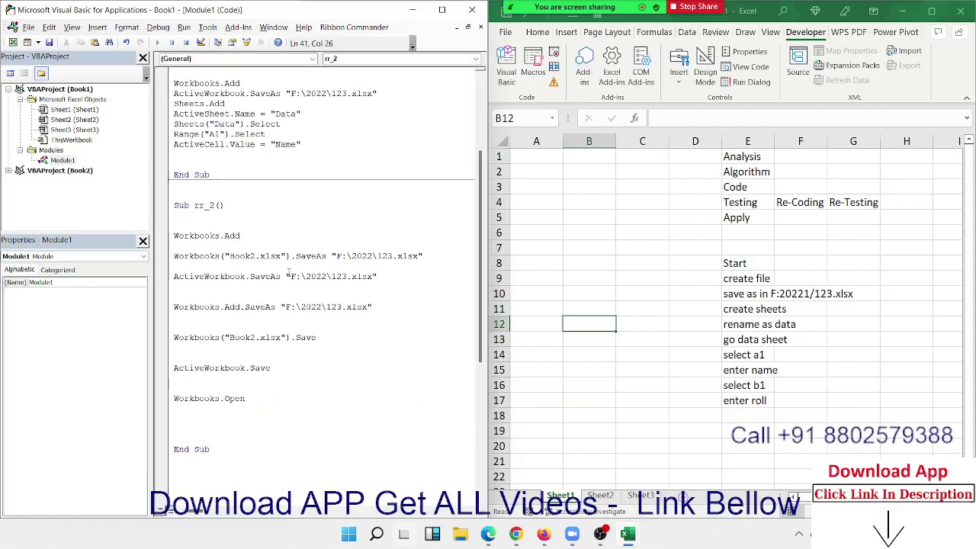
{"action": "left_click_drag", "start_coordinate": [287, 276], "coordinate": [414, 281]}
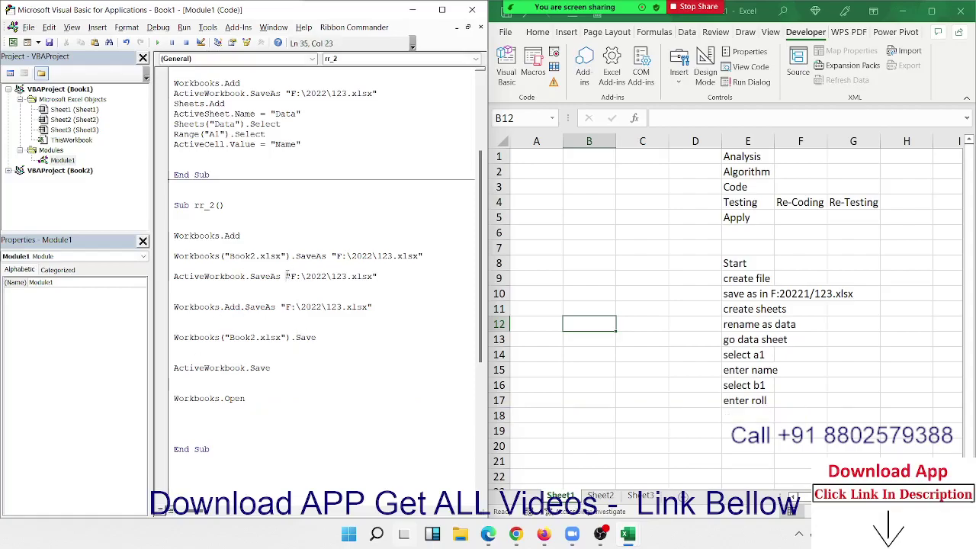
{"action": "key", "text": "ctrl+c"}
{"action": "left_click", "coordinate": [288, 398]}
{"action": "key", "text": "ctrl+v"}
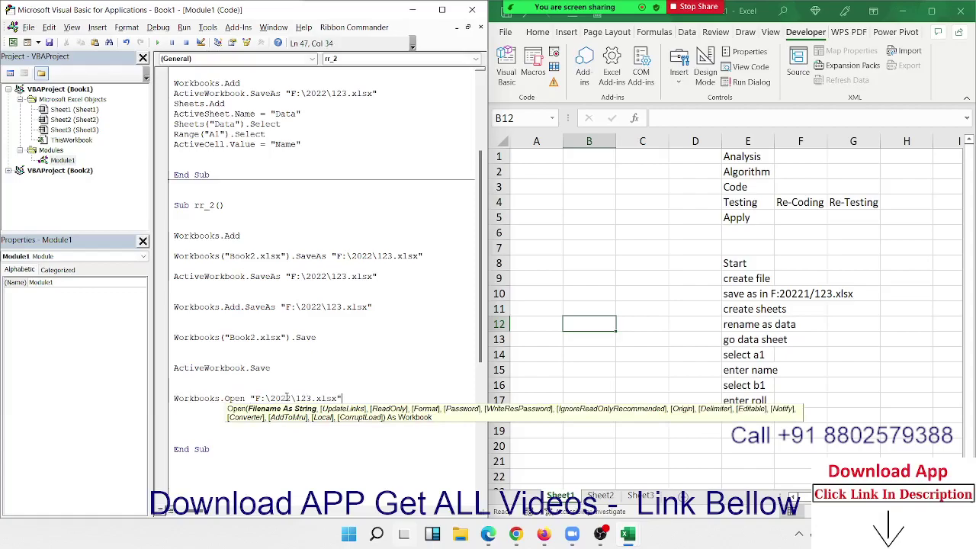
{"action": "left_click", "coordinate": [259, 441]}
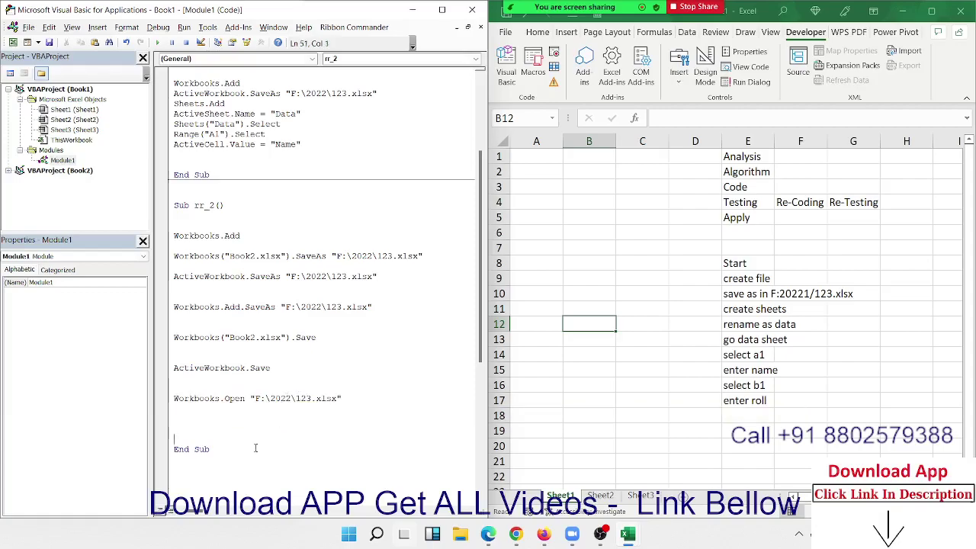
{"action": "left_click", "coordinate": [211, 420]}
{"action": "key", "text": "Return"}
Add Workbooks("Book1.xlsx").Close True, after checking and cancelling Excel's save prompt.
{"action": "type", "text": "workb"}
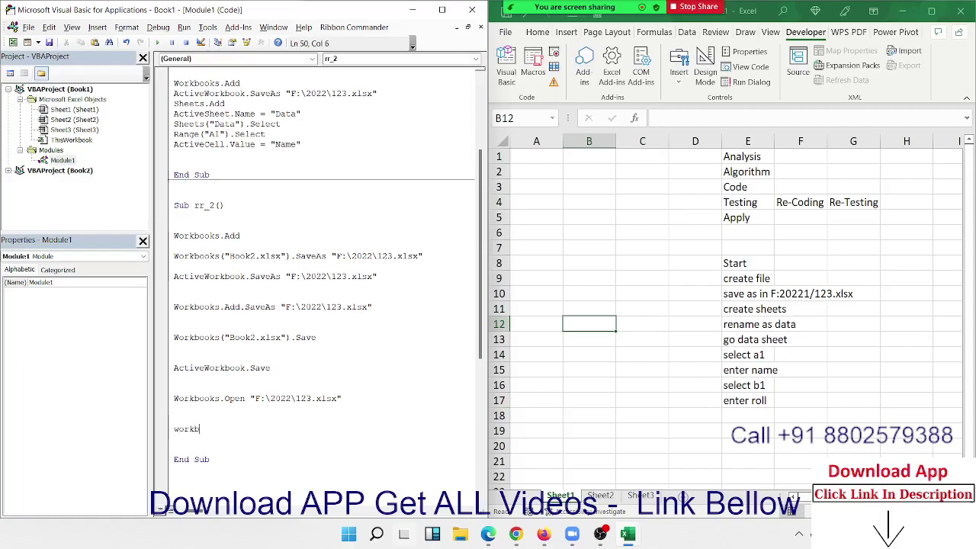
{"action": "type", "text": "ooks"}
{"action": "type", "text": "(\""}
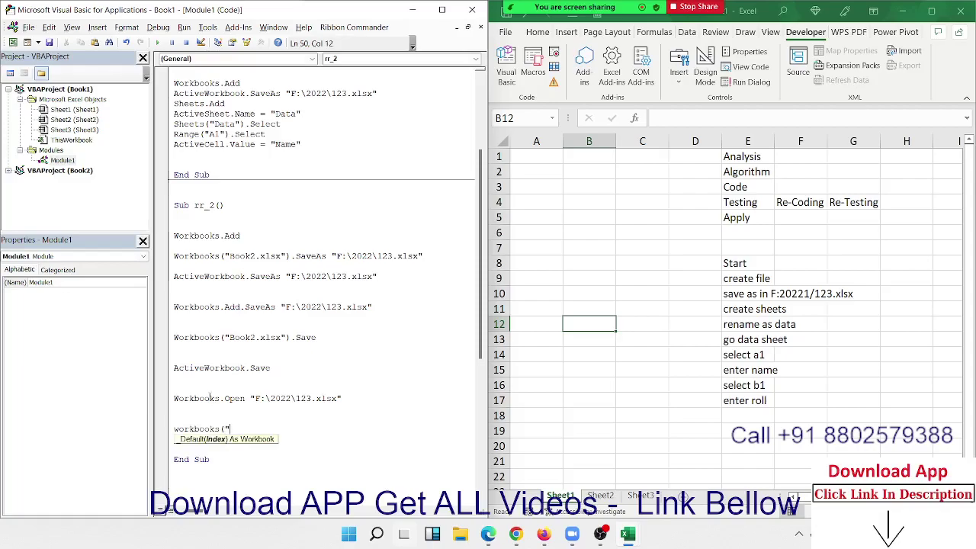
{"action": "type", "text": "Book1"}
{"action": "type", "text": ".xlsx"}
{"action": "type", "text": "\").clo"}
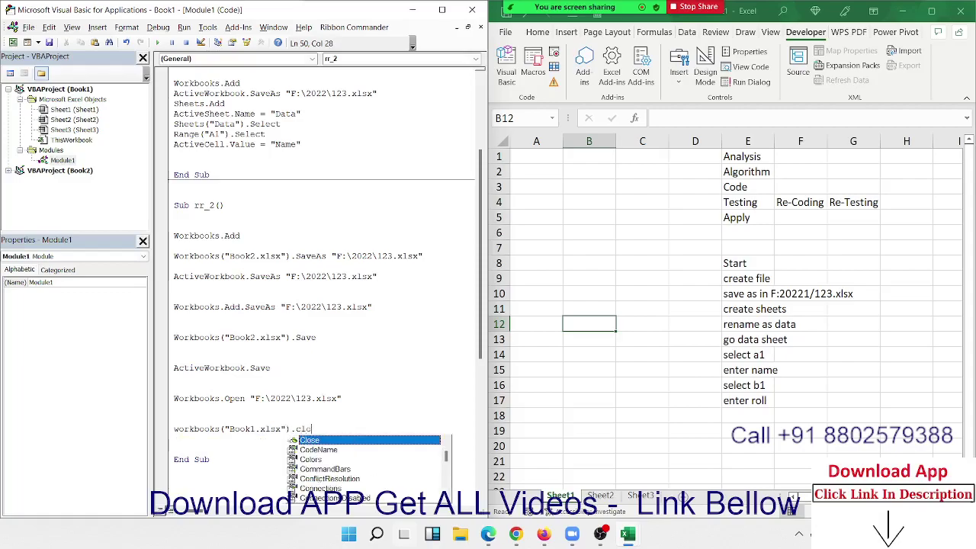
{"action": "key", "text": "Tab"}
{"action": "key", "text": "Return"}
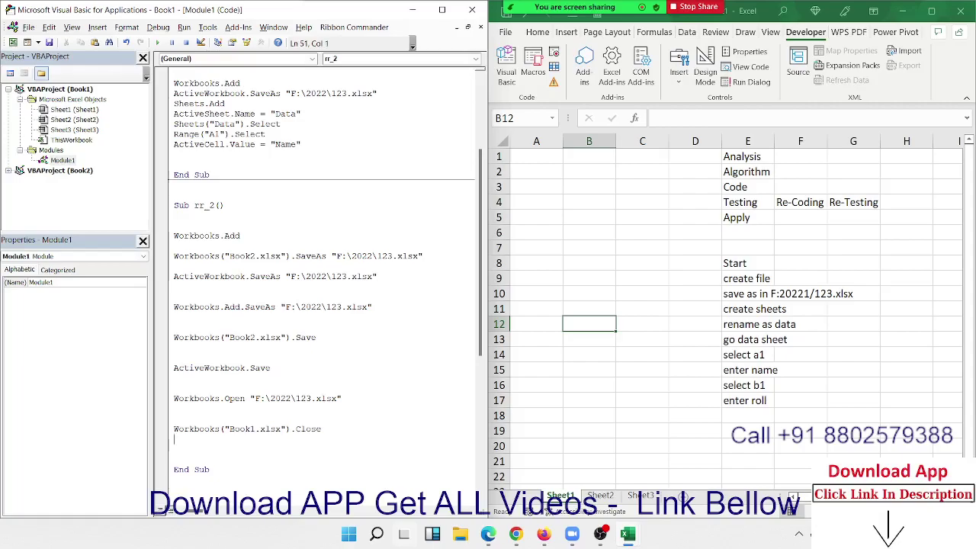
{"action": "left_click", "coordinate": [340, 432]}
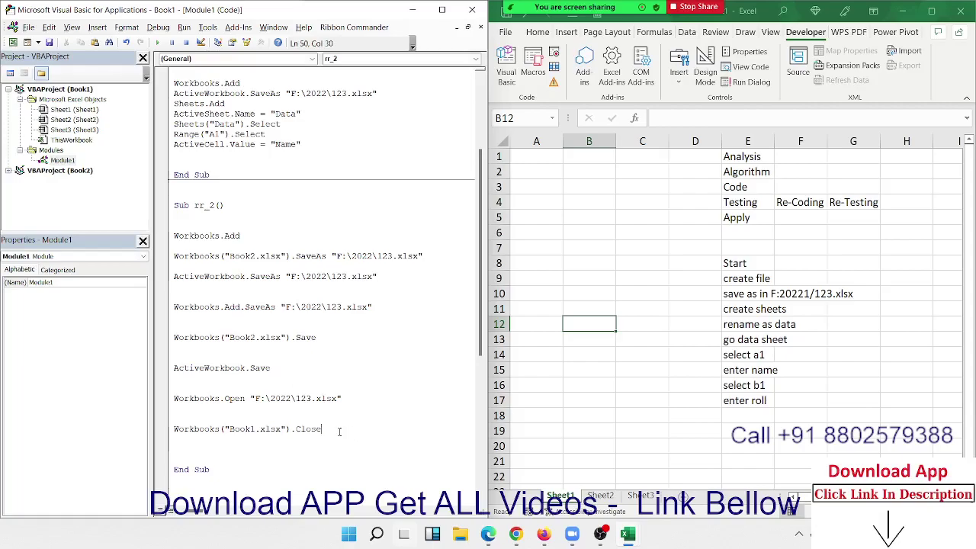
{"action": "left_click", "coordinate": [889, 248]}
{"action": "left_click", "coordinate": [960, 16]}
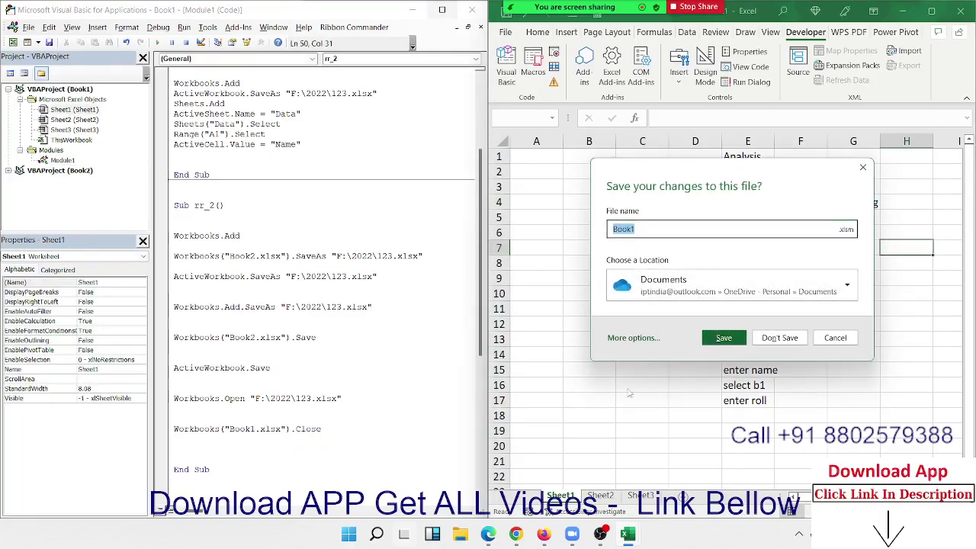
{"action": "key", "text": "Escape"}
{"action": "left_click", "coordinate": [345, 431]}
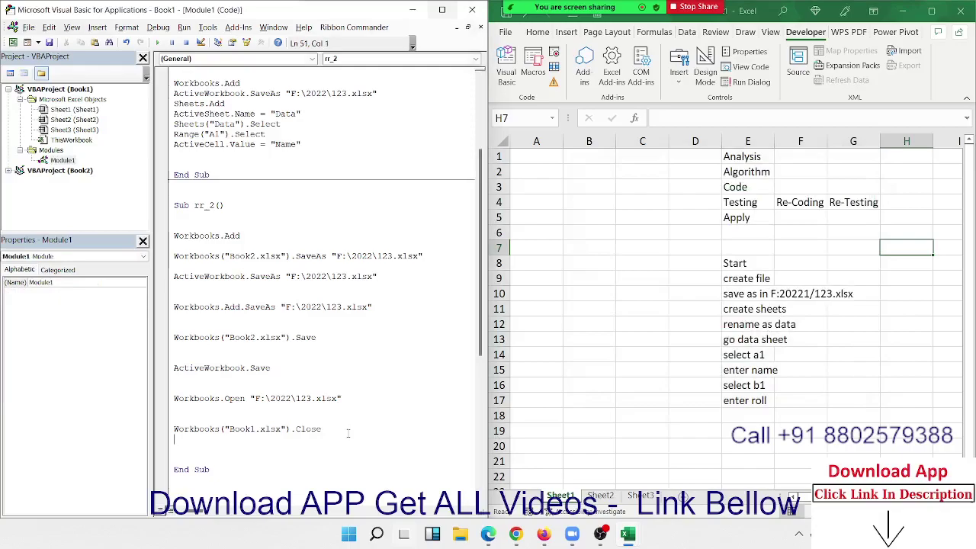
{"action": "type", "text": "Tr"}
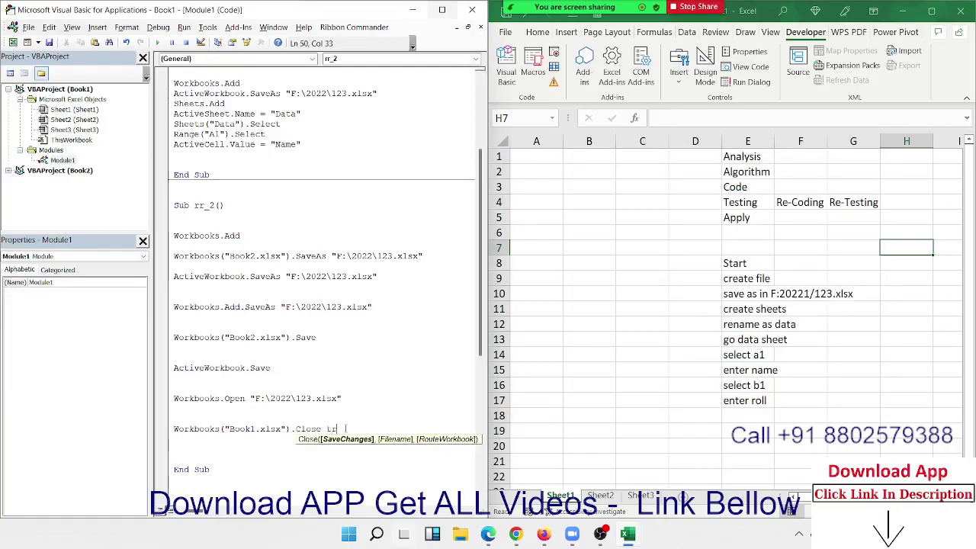
{"action": "type", "text": "ue"}
{"action": "key", "text": "Return"}
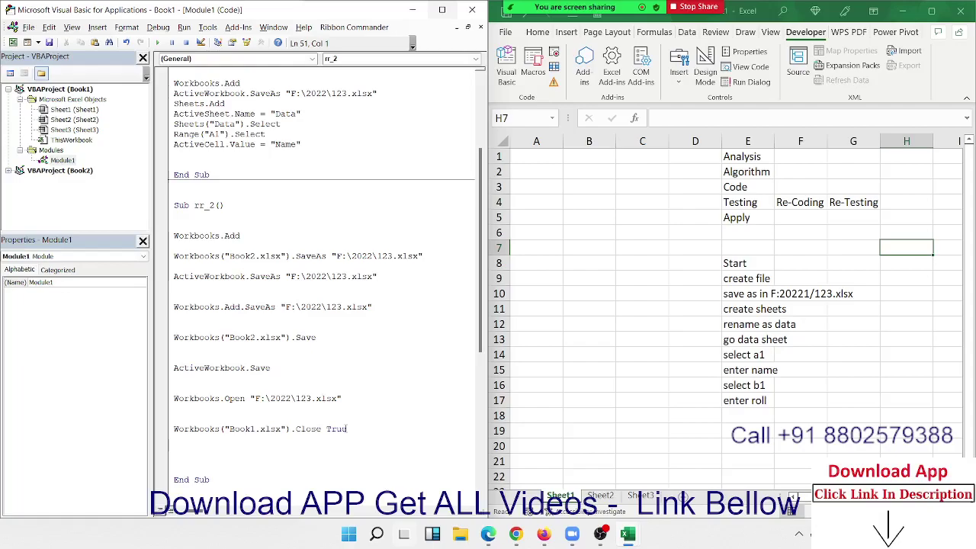
{"action": "key", "text": "Return"}
Add ActiveWorkbook.Close True on the next line, then scroll down the module.
{"action": "left_click_drag", "start_coordinate": [250, 367], "coordinate": [166, 368]}
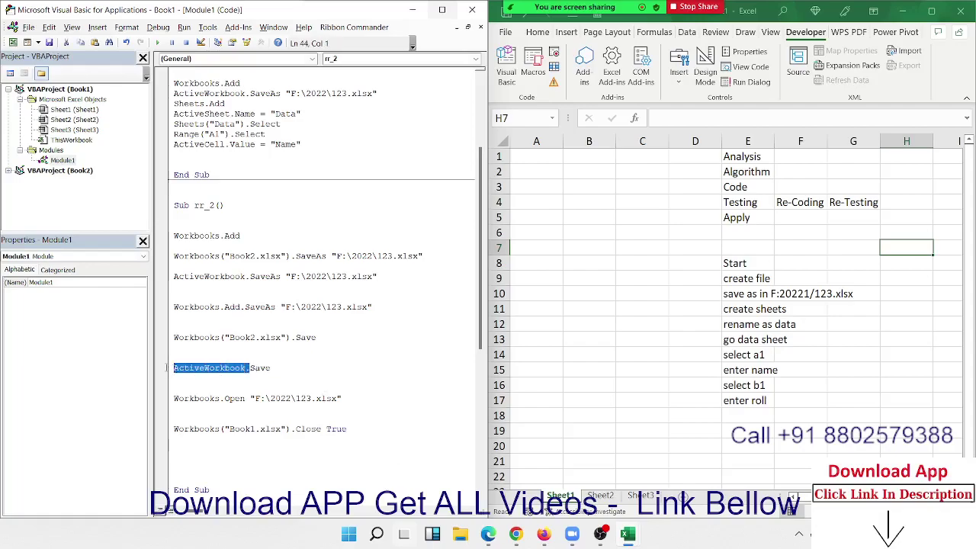
{"action": "key", "text": "ctrl+c"}
{"action": "left_click", "coordinate": [175, 449]}
{"action": "key", "text": "ctrl+v"}
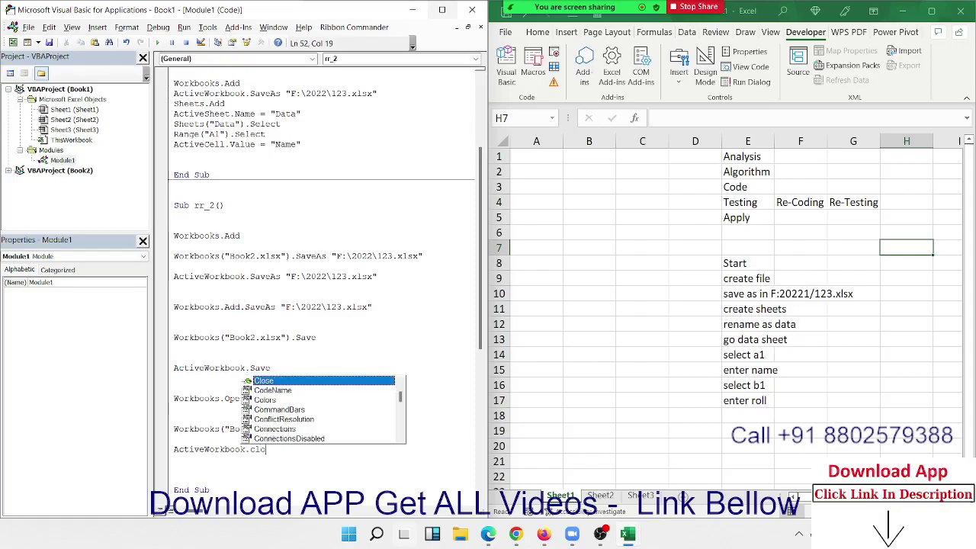
{"action": "type", "text": ".Close True"}
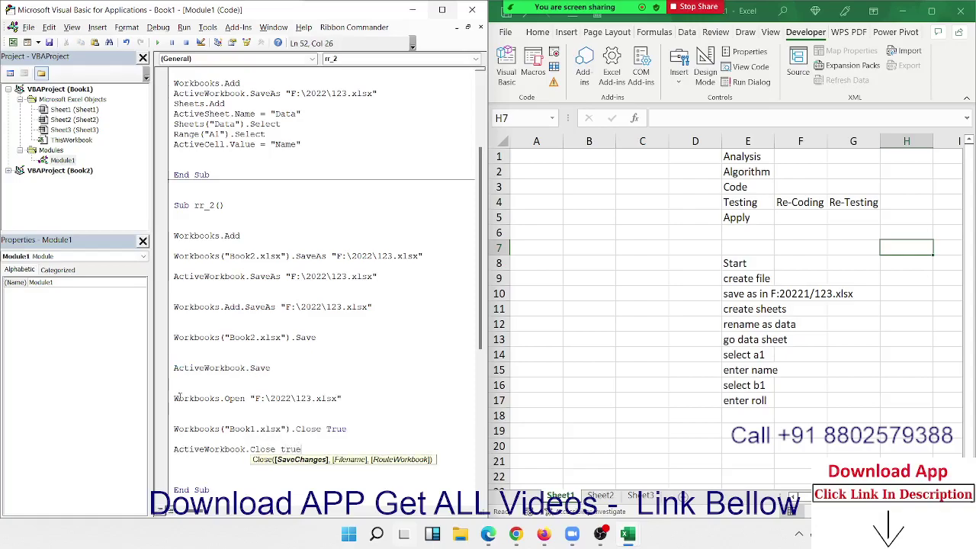
{"action": "key", "text": "Return"}
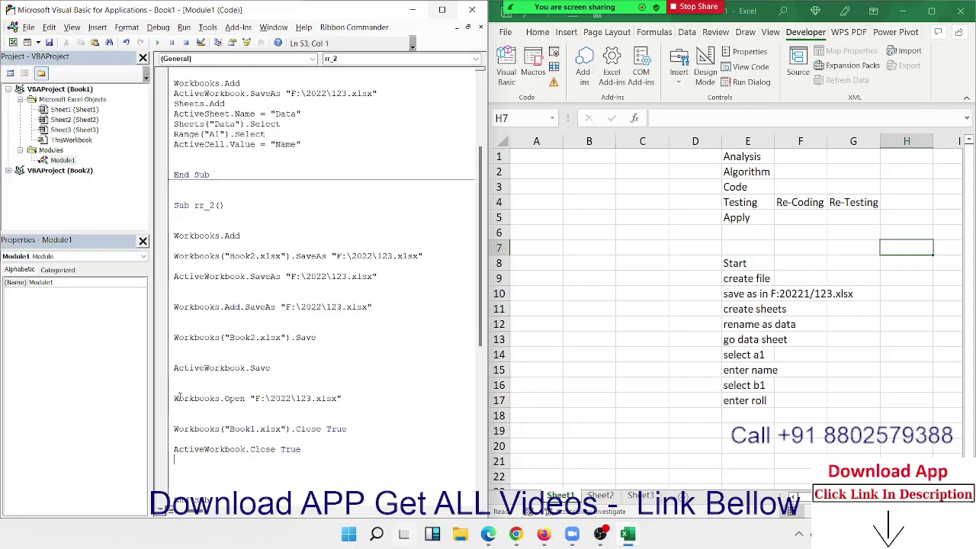
{"action": "key", "text": "Return"}
{"action": "scroll", "coordinate": [388, 298], "scroll_direction": "down", "scroll_amount": 1}
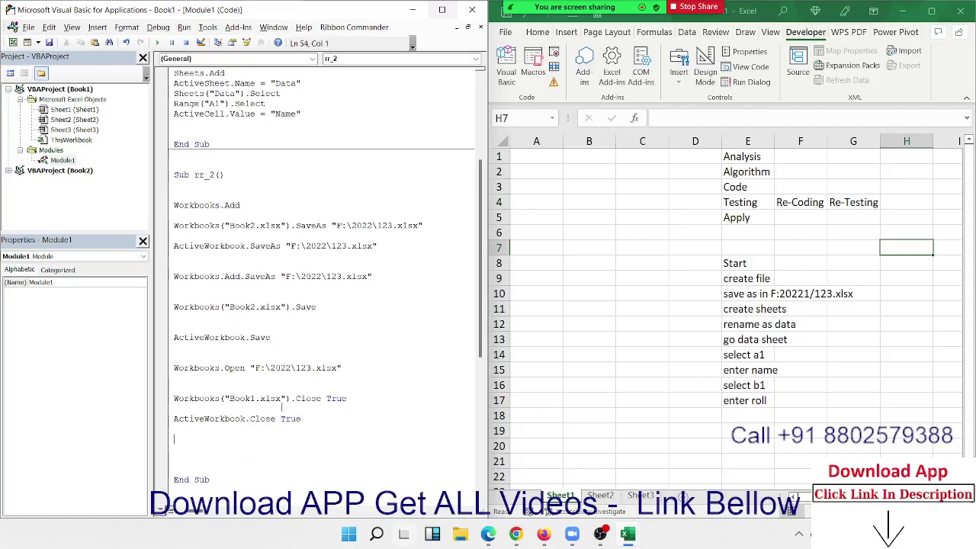
{"action": "scroll", "coordinate": [388, 298], "scroll_direction": "down", "scroll_amount": 1}
{"action": "scroll", "coordinate": [381, 297], "scroll_direction": "down", "scroll_amount": 2}
{"action": "scroll", "coordinate": [374, 298], "scroll_direction": "down", "scroll_amount": 2}
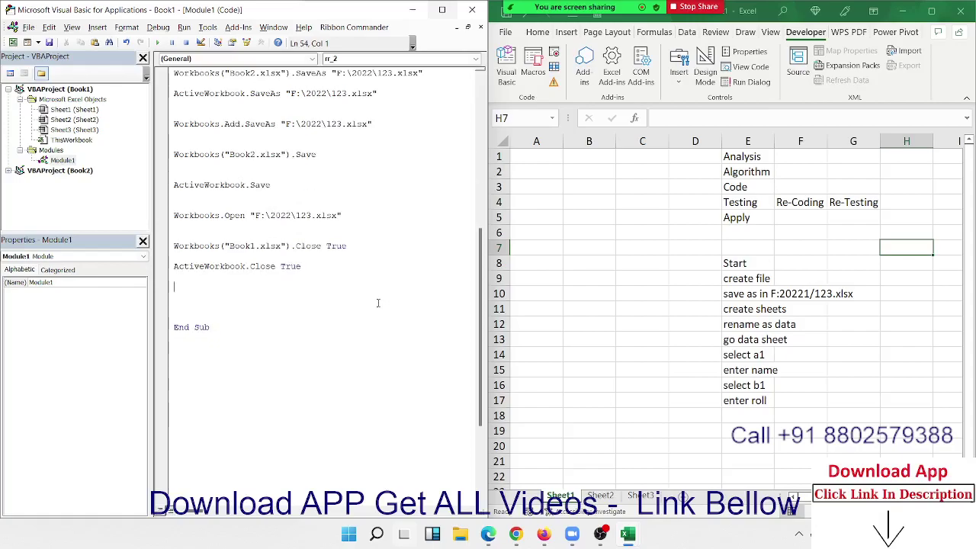
{"action": "scroll", "coordinate": [358, 297], "scroll_direction": "down", "scroll_amount": 1}
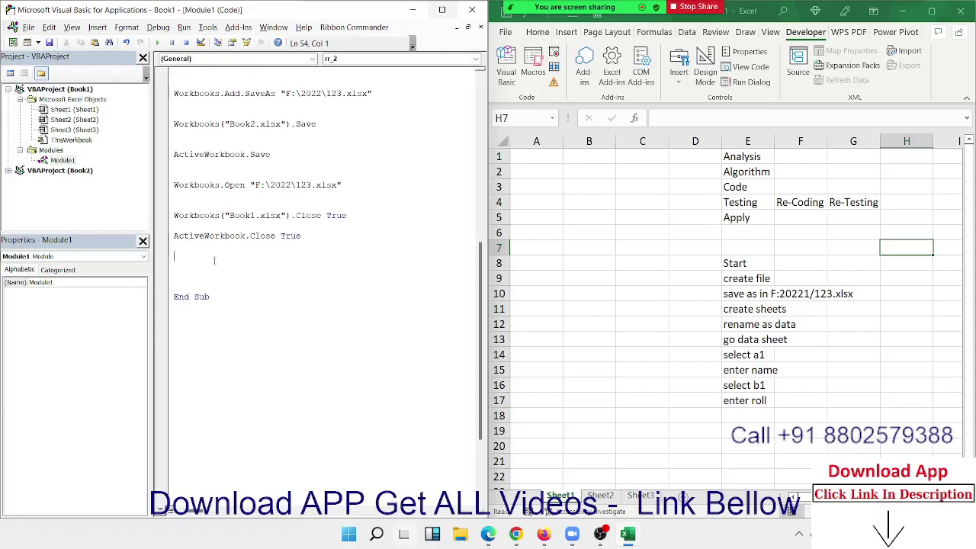
Add an ActiveWorkbook.Protect statement with a password argument above End Sub.
{"action": "key", "text": "Return"}
{"action": "type", "text": "ac"}
{"action": "type", "text": "tivewor"}
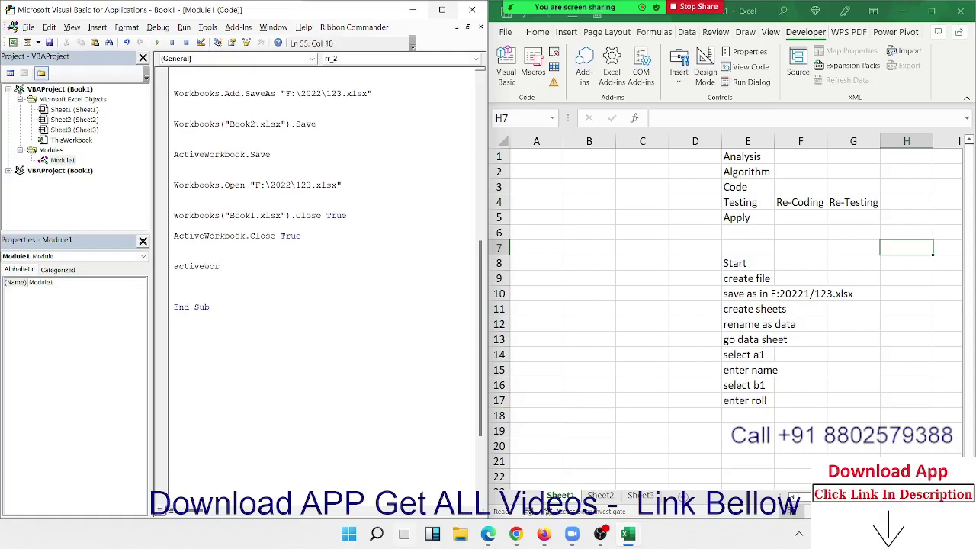
{"action": "type", "text": "kbook."}
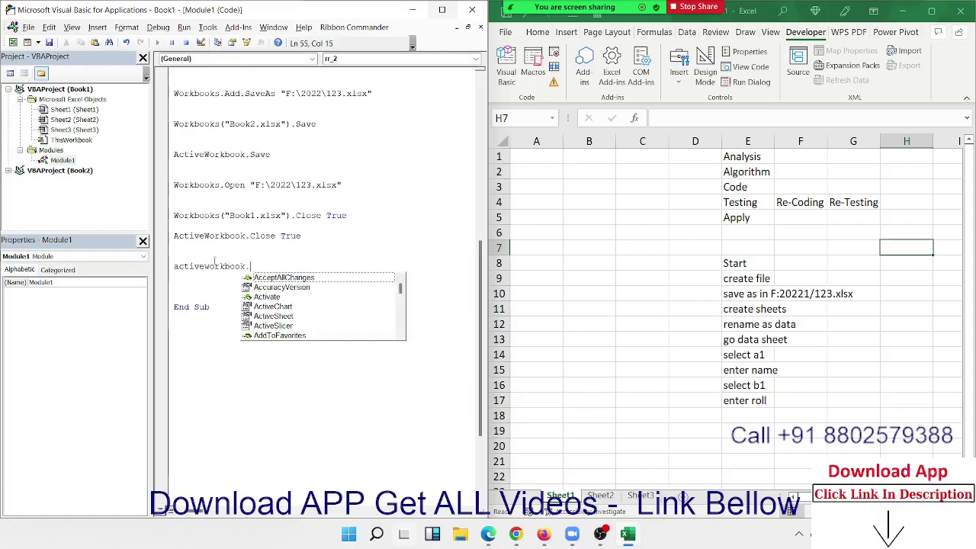
{"action": "type", "text": "protect"}
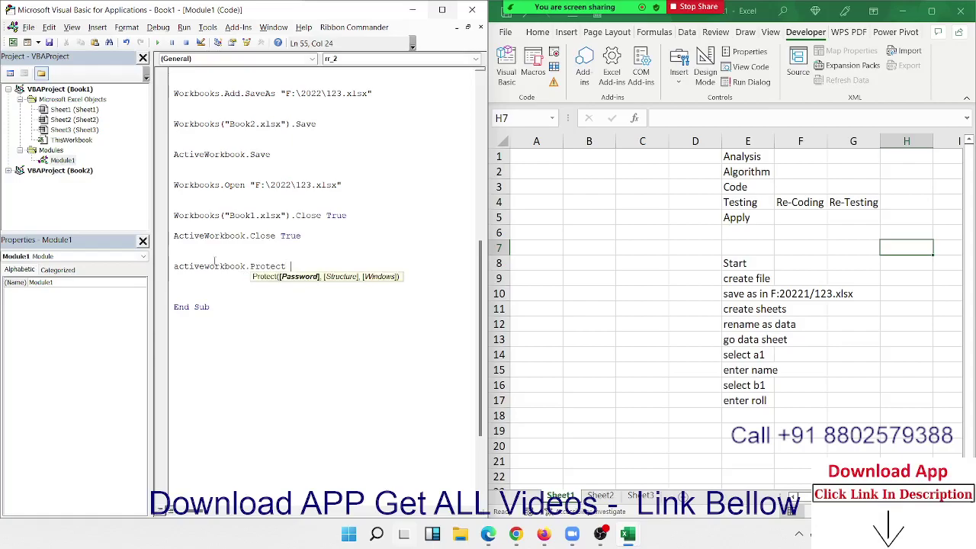
{"action": "double_click", "coordinate": [229, 216]}
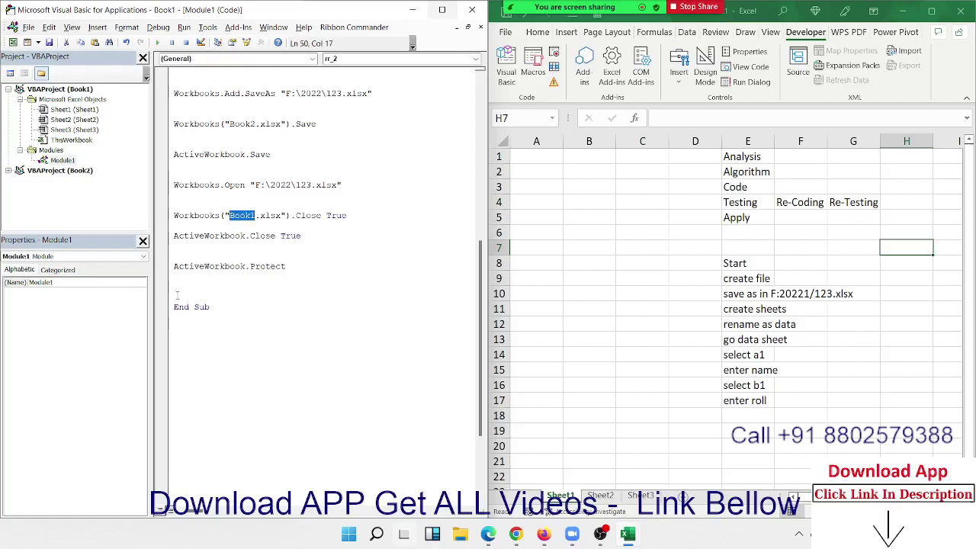
{"action": "left_click", "coordinate": [301, 271]}
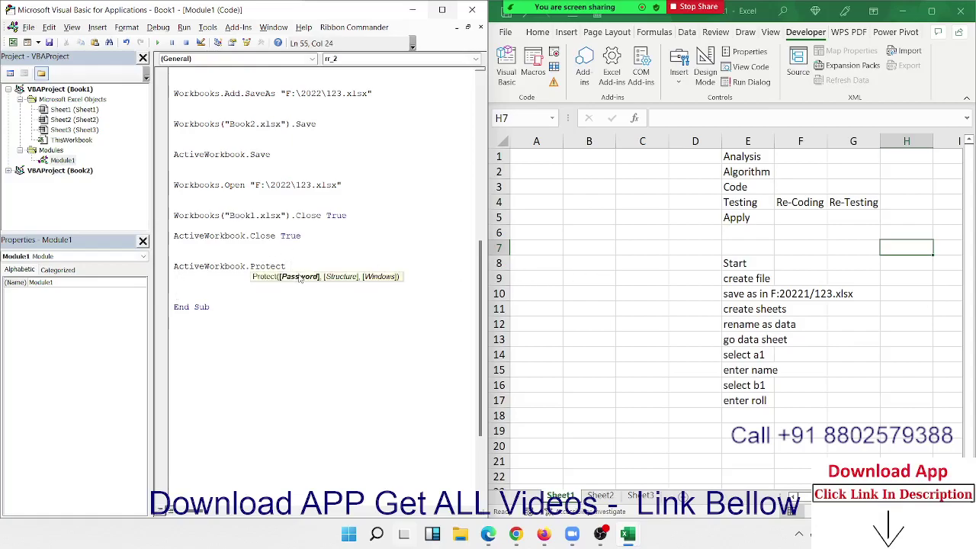
{"action": "left_click", "coordinate": [274, 300]}
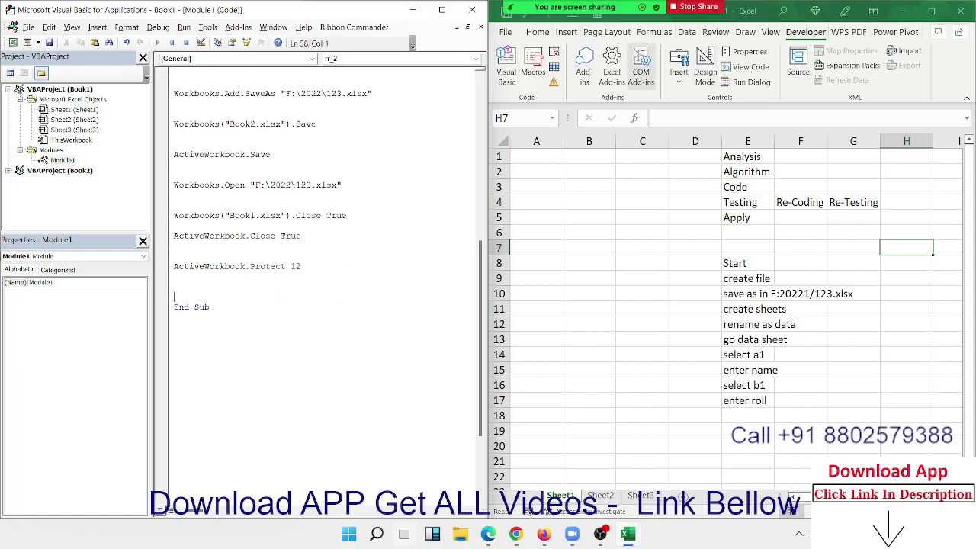
Open Excel's Protect Structure and Windows dialog from the Review tools, then cancel it.
{"action": "left_click", "coordinate": [709, 32]}
{"action": "left_click", "coordinate": [714, 32]}
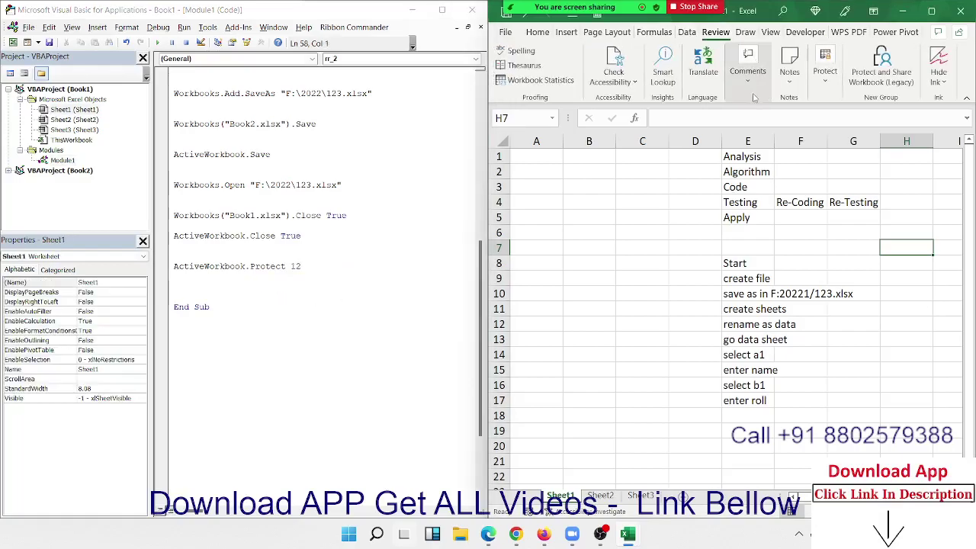
{"action": "left_click", "coordinate": [825, 72]}
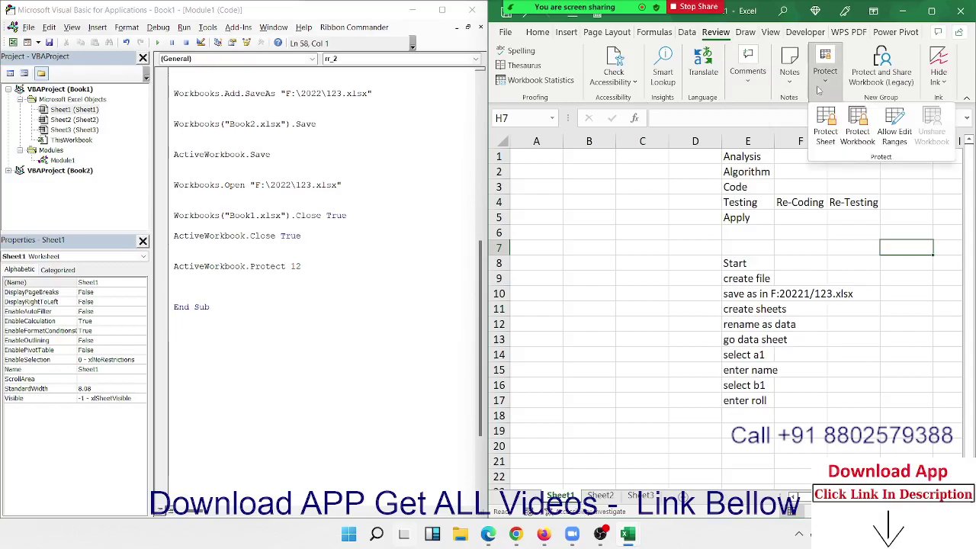
{"action": "left_click", "coordinate": [850, 133]}
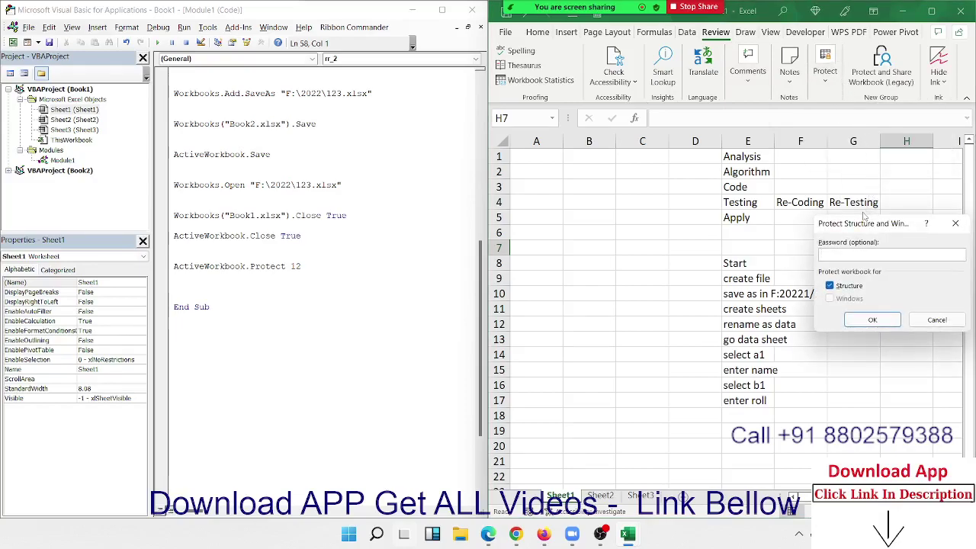
{"action": "left_click_drag", "start_coordinate": [856, 223], "coordinate": [786, 218]}
{"action": "left_click", "coordinate": [886, 219]}
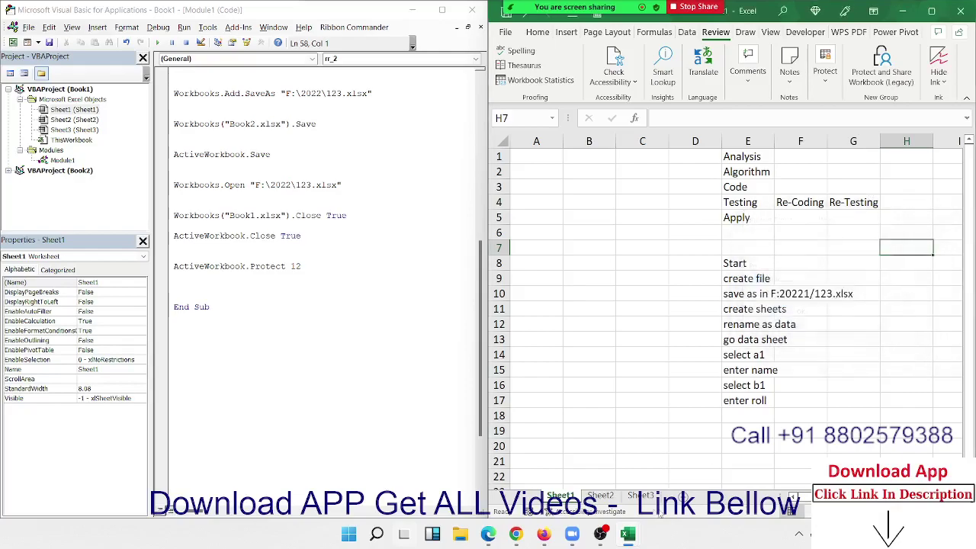
Bring up the Sheet2 tab's menu, dismiss it, and return to the module code.
{"action": "right_click", "coordinate": [598, 496]}
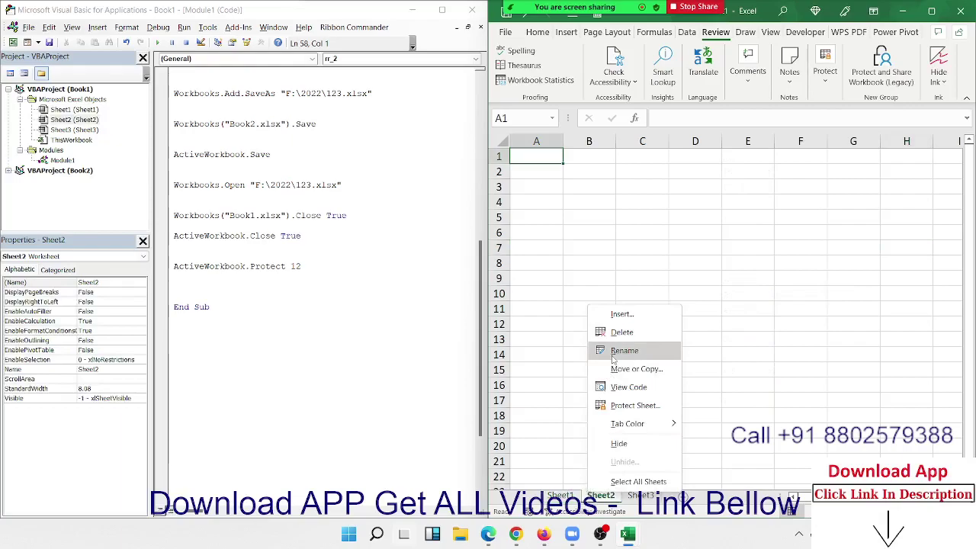
{"action": "left_click", "coordinate": [208, 280]}
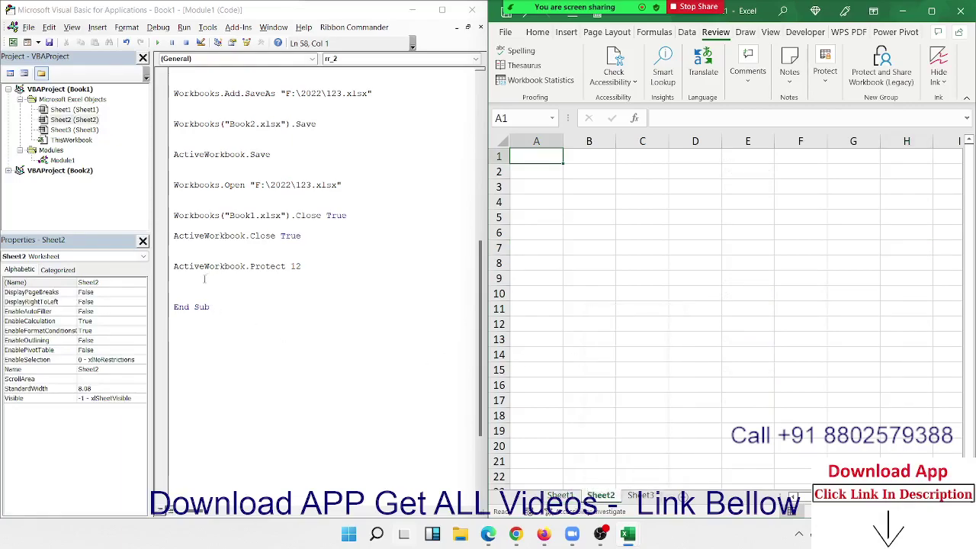
{"action": "left_click", "coordinate": [203, 269]}
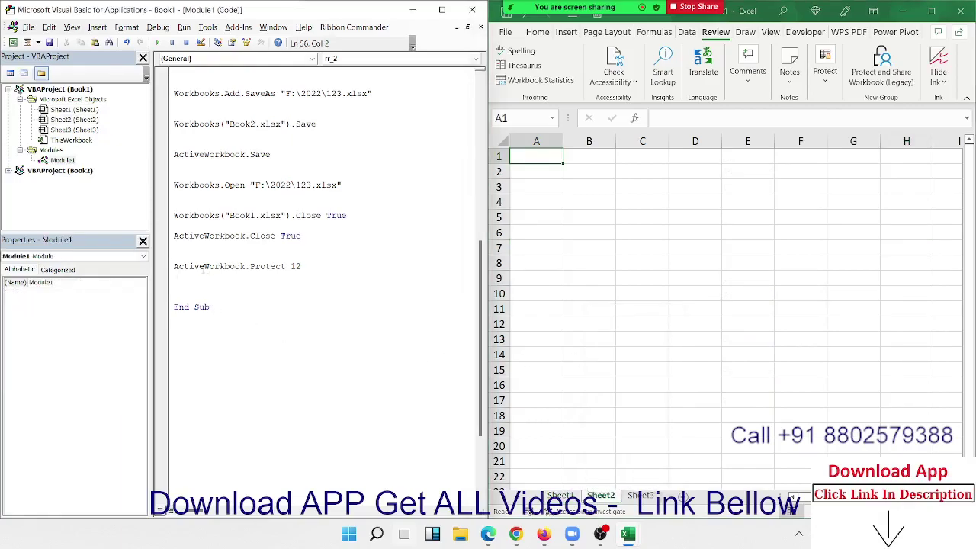
Add an ActiveWorkbook.Password assignment with a password value below the Protect statement.
{"action": "key", "text": "Return"}
{"action": "type", "text": "a"}
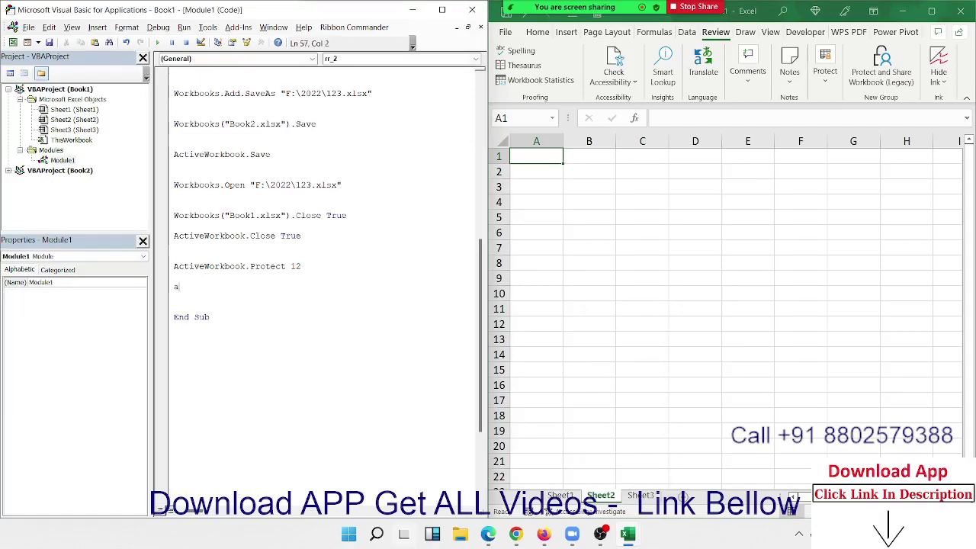
{"action": "type", "text": "ctivew"}
{"action": "type", "text": "orkbook"}
{"action": "type", "text": ".p"}
{"action": "key", "text": "Down"}
{"action": "key", "text": "Tab"}
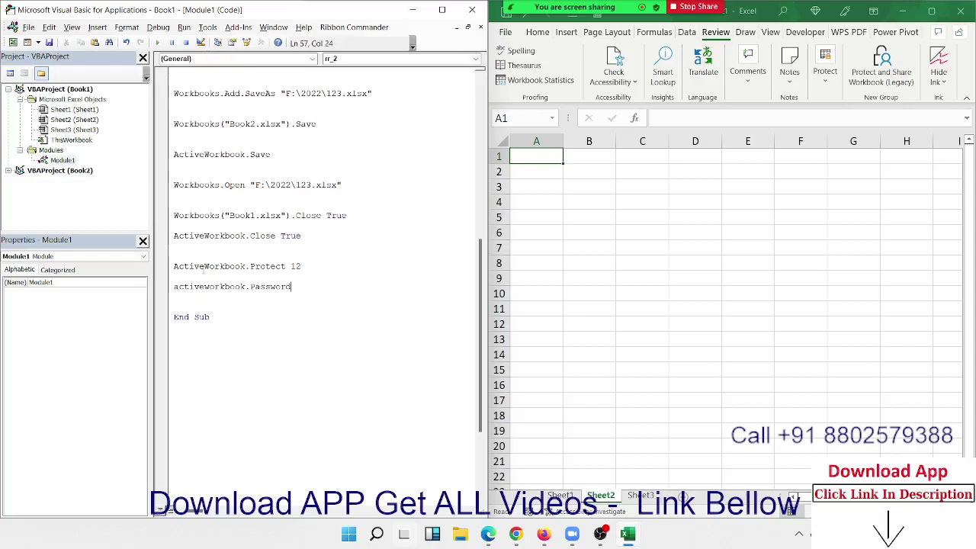
{"action": "key", "text": "Return"}
Open File > Info, choose Protect Workbook > Encrypt with Password, and close the dialog unused.
{"action": "left_click", "coordinate": [505, 32]}
{"action": "key", "text": "Escape"}
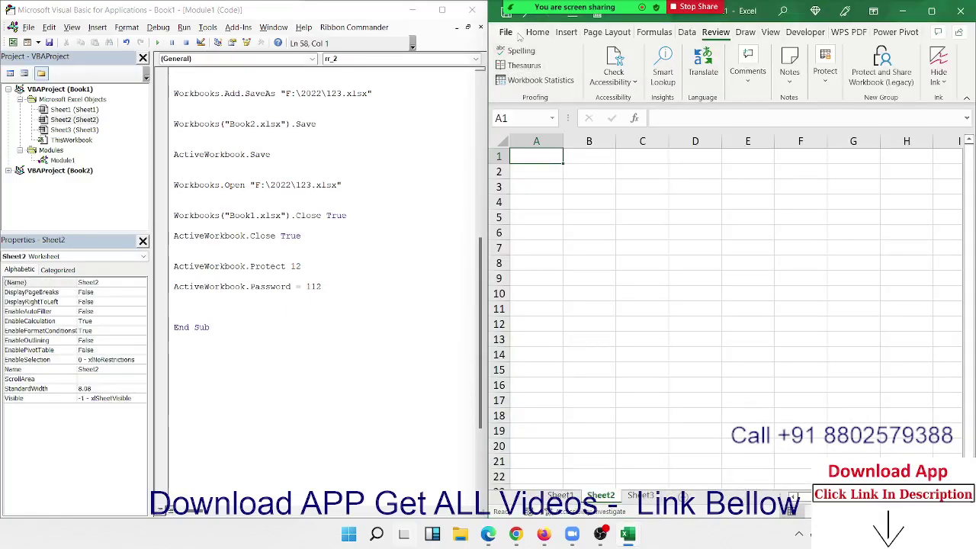
{"action": "left_click", "coordinate": [512, 34]}
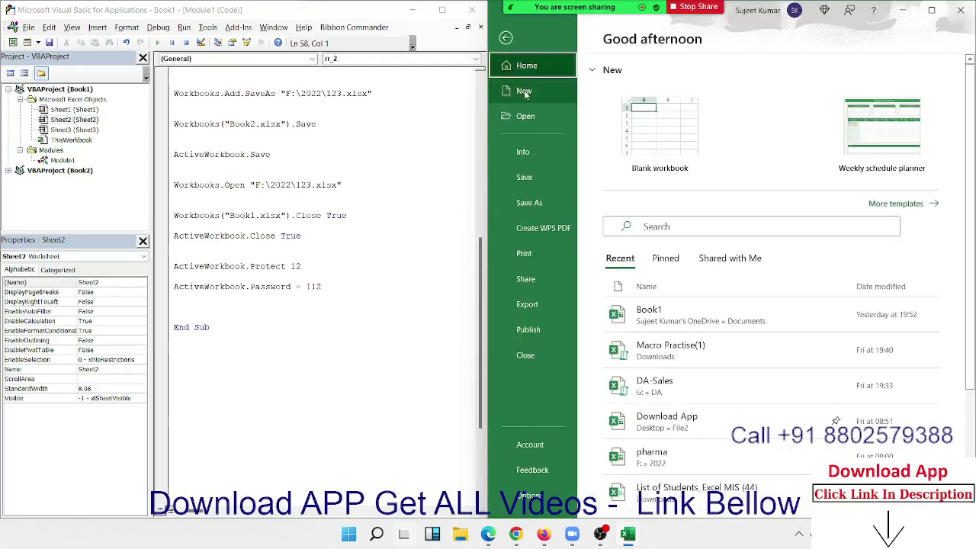
{"action": "left_click", "coordinate": [526, 152]}
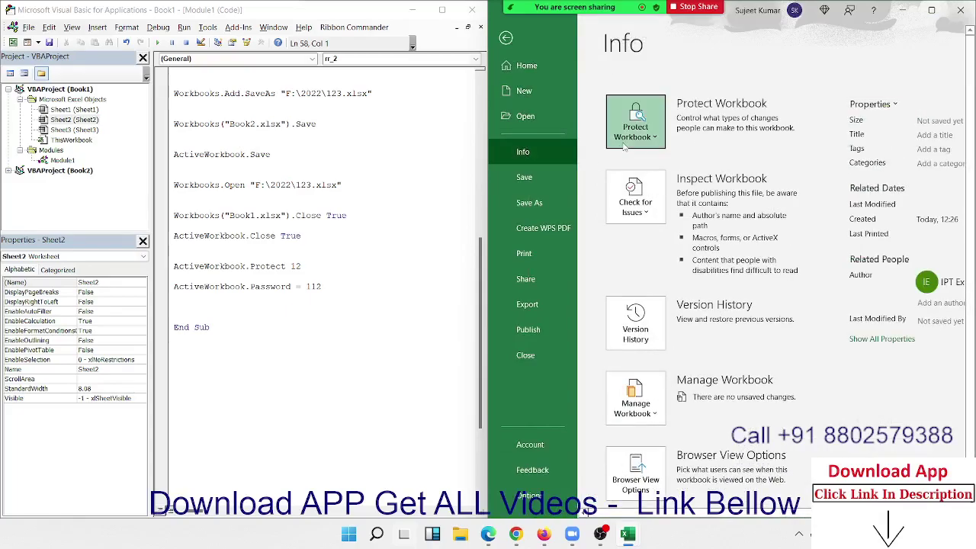
{"action": "left_click", "coordinate": [636, 128]}
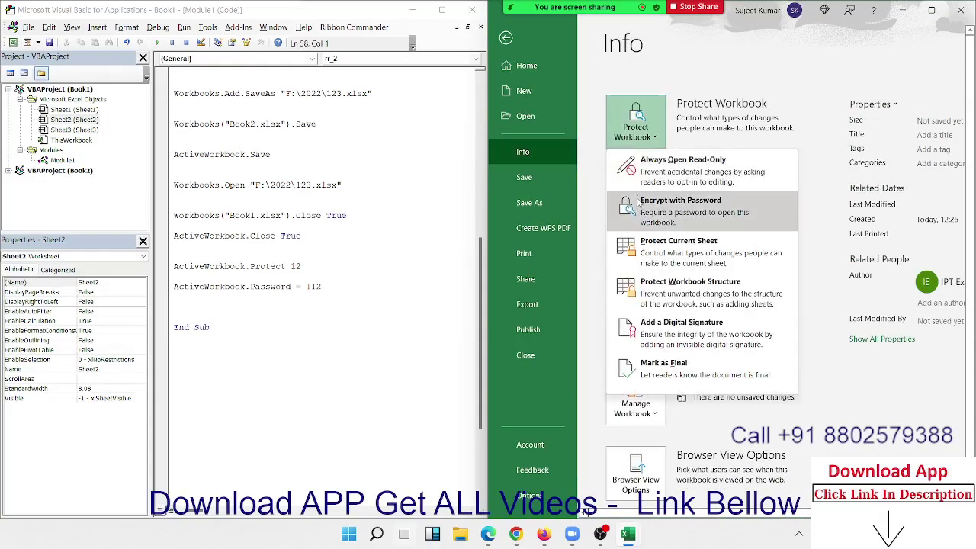
{"action": "left_click", "coordinate": [640, 200]}
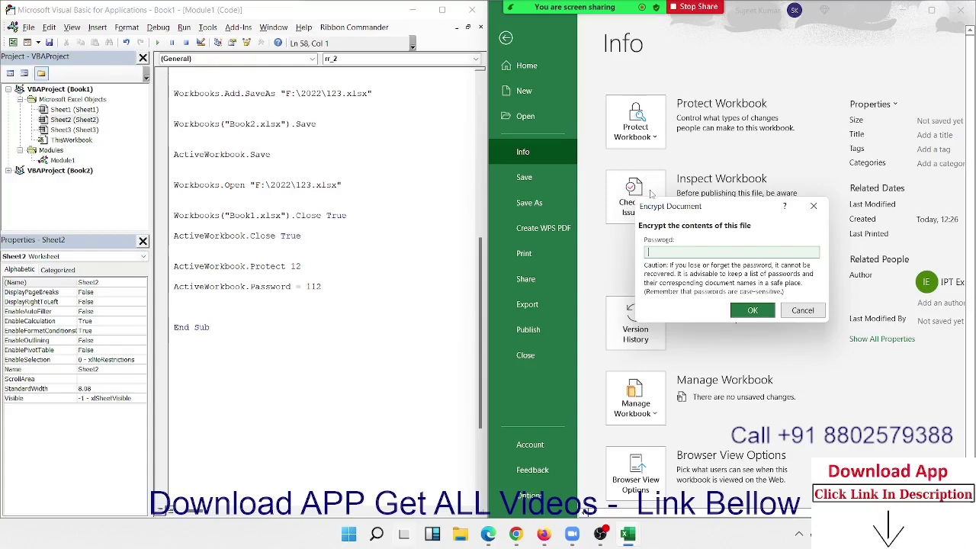
{"action": "left_click", "coordinate": [817, 212]}
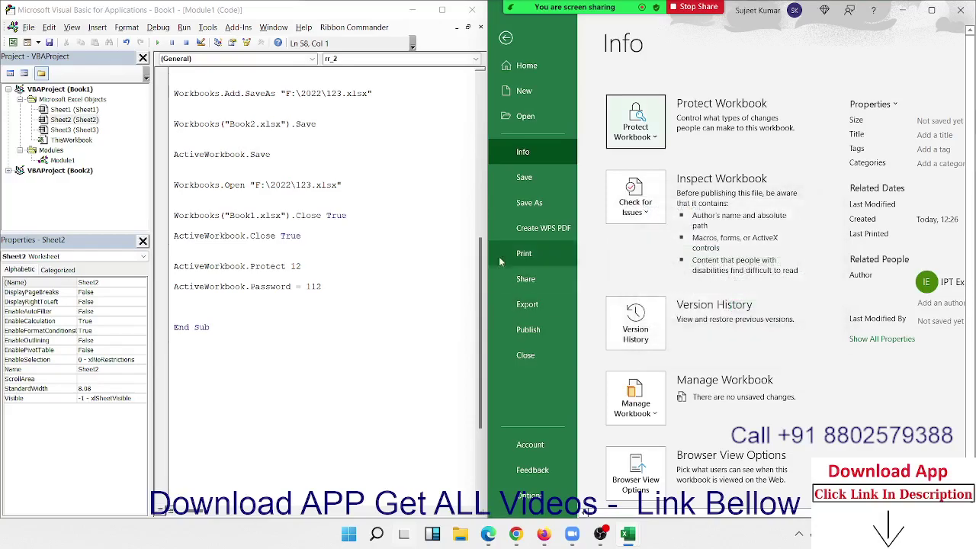
Scroll to the Protect and Password lines and highlight ActiveWorkbook, Protect, its argument and the password value.
{"action": "left_click_drag", "start_coordinate": [304, 266], "coordinate": [234, 73]}
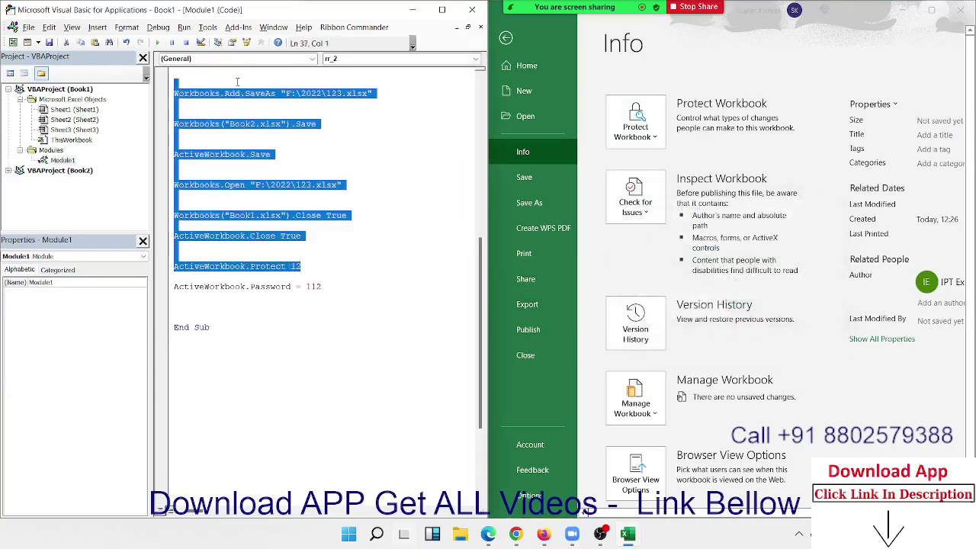
{"action": "scroll", "coordinate": [330, 365], "scroll_direction": "down", "scroll_amount": 2}
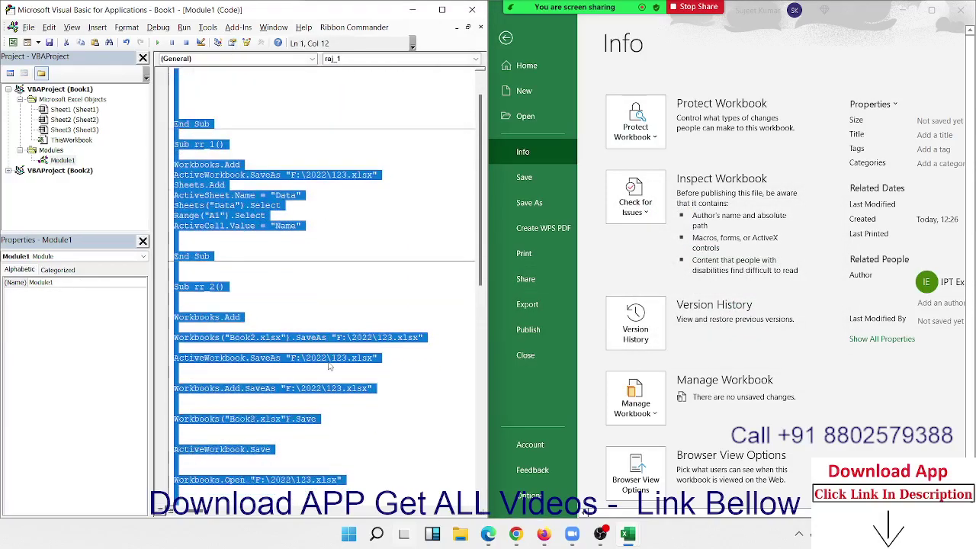
{"action": "scroll", "coordinate": [330, 366], "scroll_direction": "down", "scroll_amount": 2}
{"action": "left_click", "coordinate": [321, 347]}
{"action": "scroll", "coordinate": [321, 344], "scroll_direction": "down", "scroll_amount": 2}
{"action": "scroll", "coordinate": [322, 343], "scroll_direction": "down", "scroll_amount": 2}
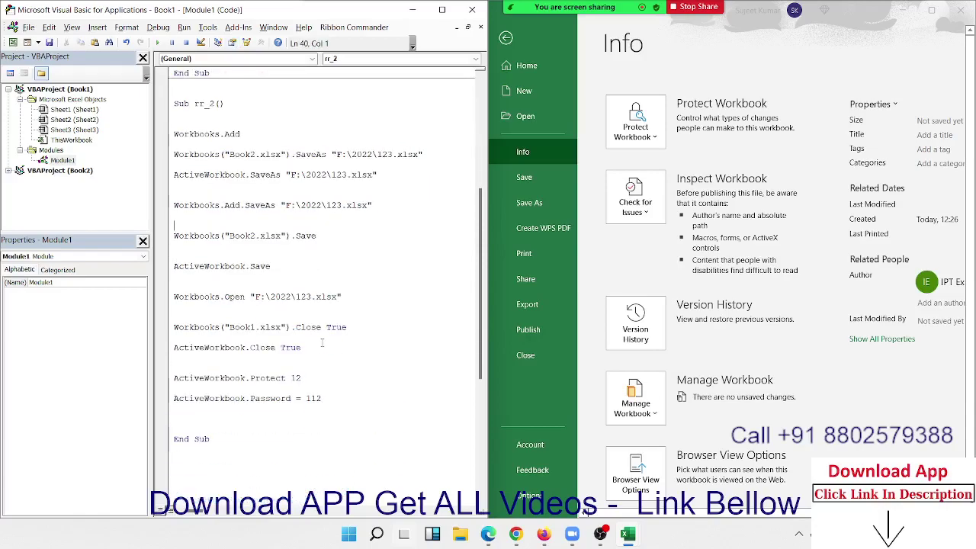
{"action": "scroll", "coordinate": [306, 313], "scroll_direction": "down", "scroll_amount": 2}
{"action": "scroll", "coordinate": [288, 276], "scroll_direction": "down", "scroll_amount": 2}
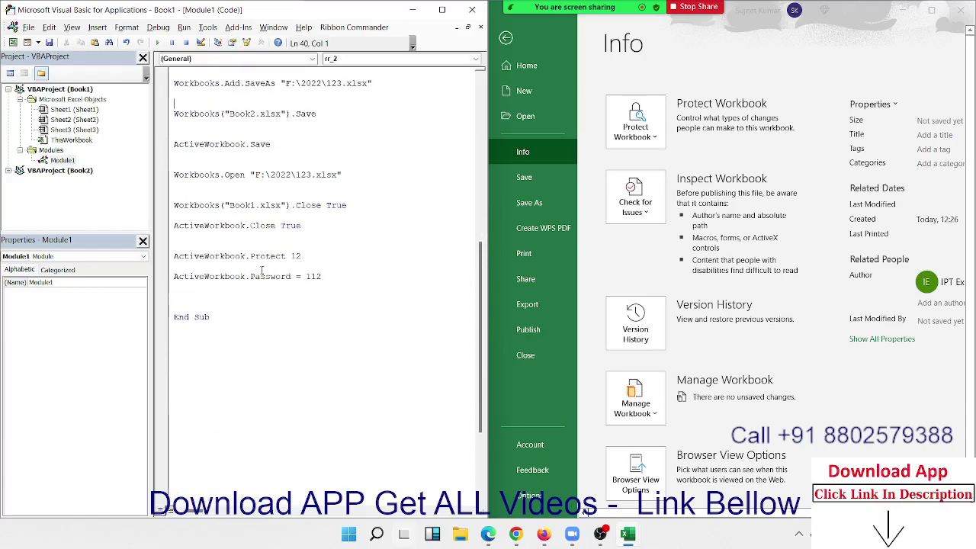
{"action": "double_click", "coordinate": [214, 257]}
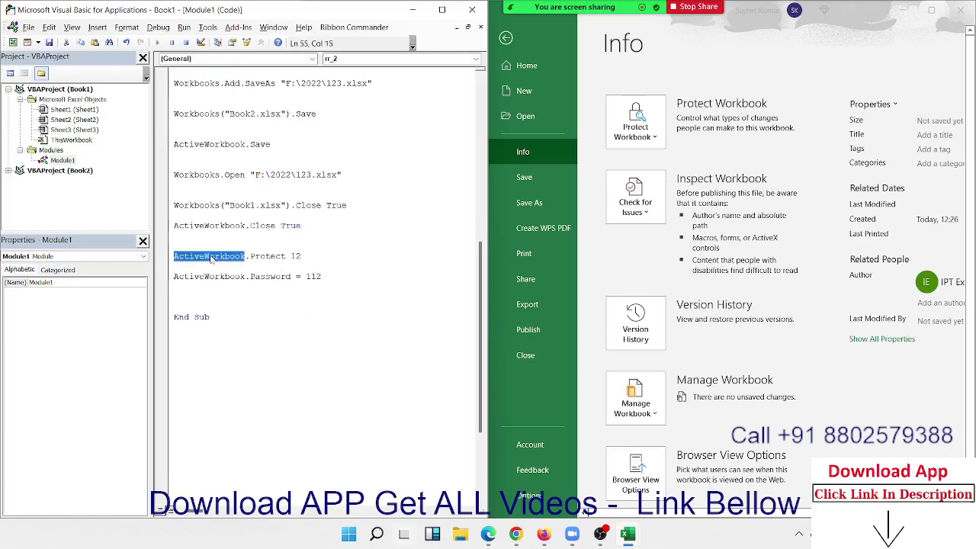
{"action": "left_click", "coordinate": [266, 256]}
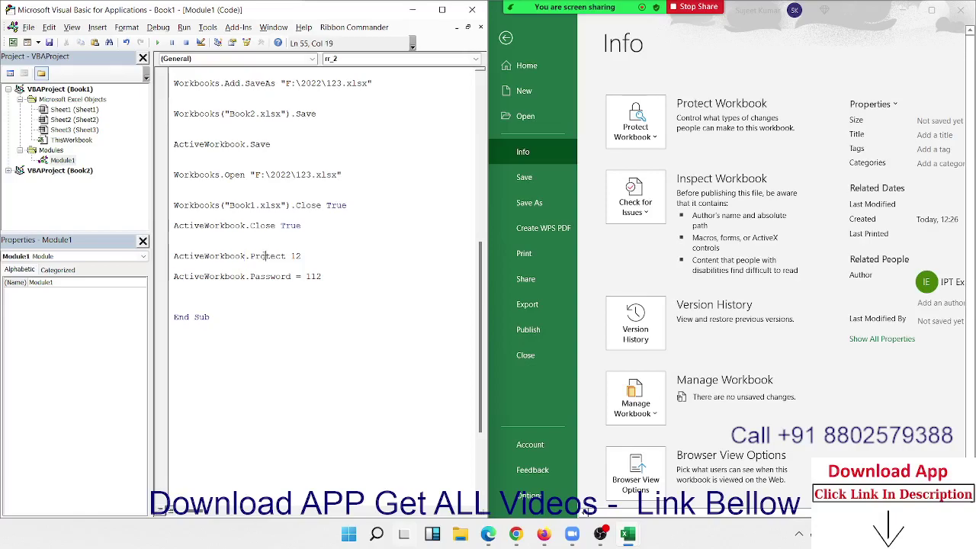
{"action": "double_click", "coordinate": [266, 256]}
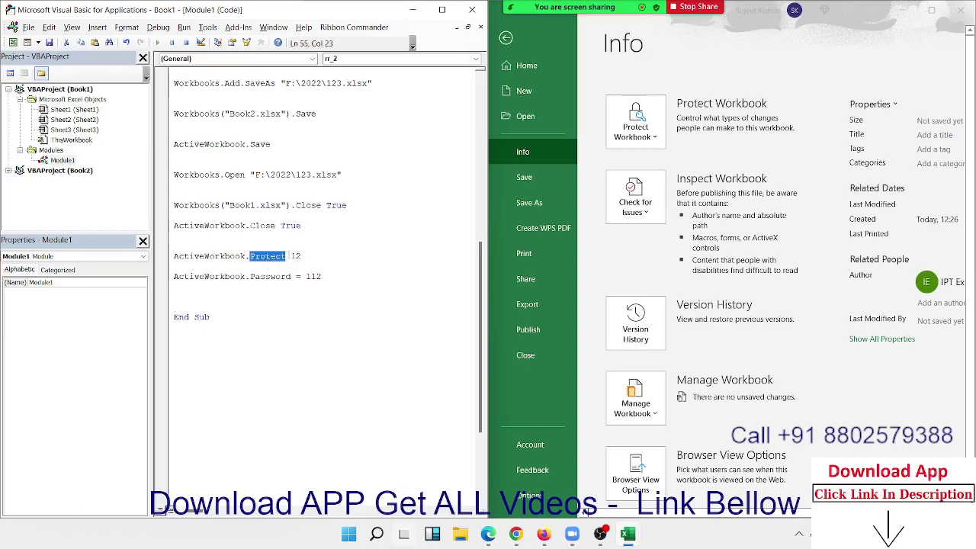
{"action": "left_click_drag", "start_coordinate": [286, 257], "coordinate": [316, 253]}
{"action": "double_click", "coordinate": [276, 276]}
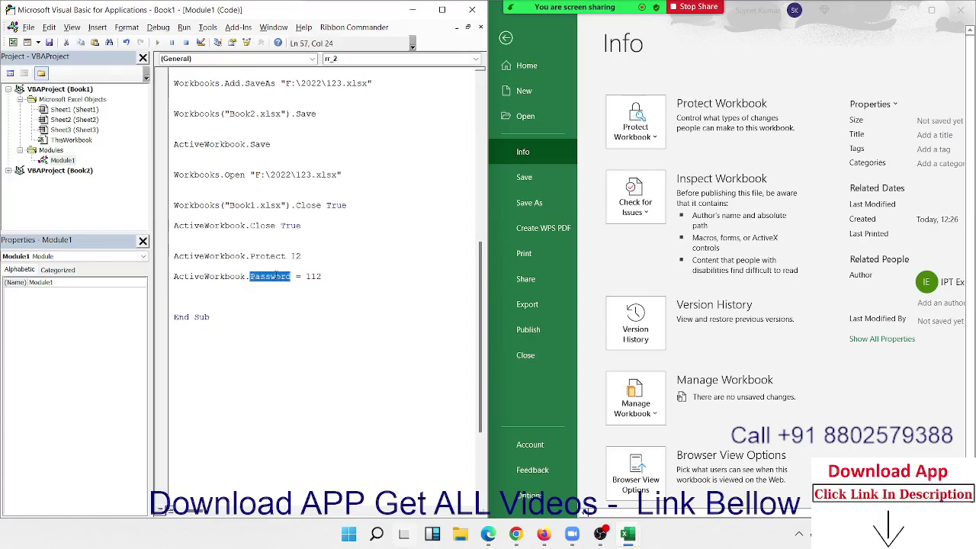
{"action": "left_click_drag", "start_coordinate": [292, 276], "coordinate": [306, 276]}
{"action": "double_click", "coordinate": [313, 276]}
Type .o right after ActiveWorkbook on the Password line.
{"action": "left_click", "coordinate": [286, 257]}
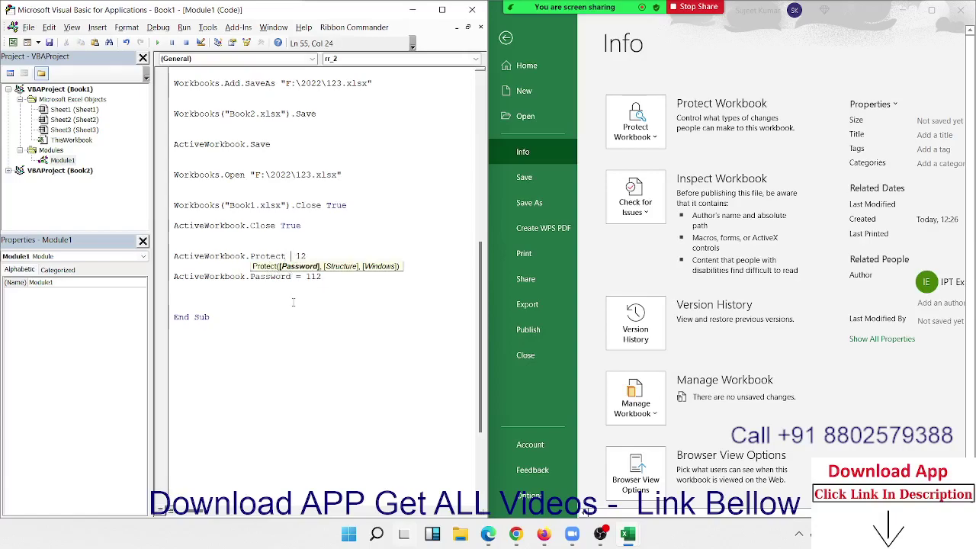
{"action": "left_click", "coordinate": [294, 288]}
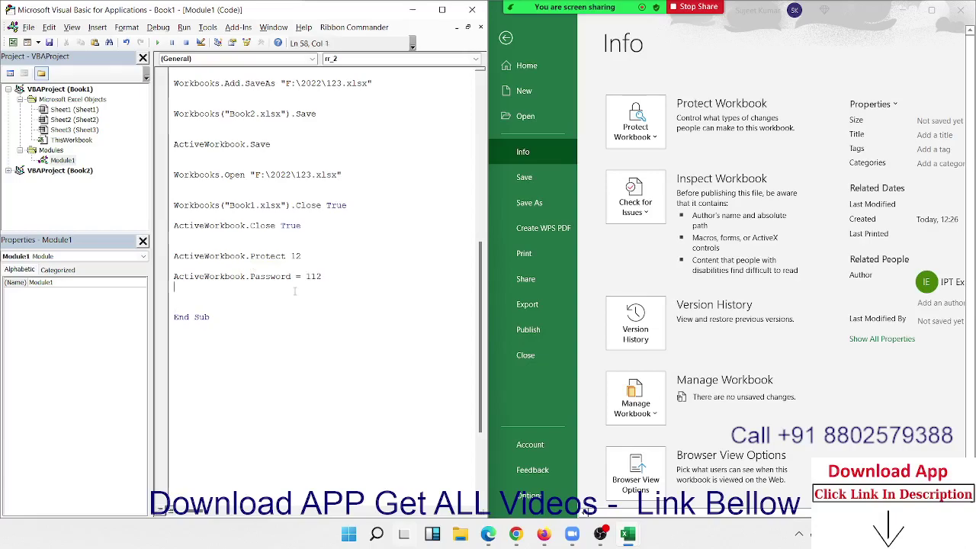
{"action": "left_click", "coordinate": [246, 277]}
{"action": "type", "text": ".o"}
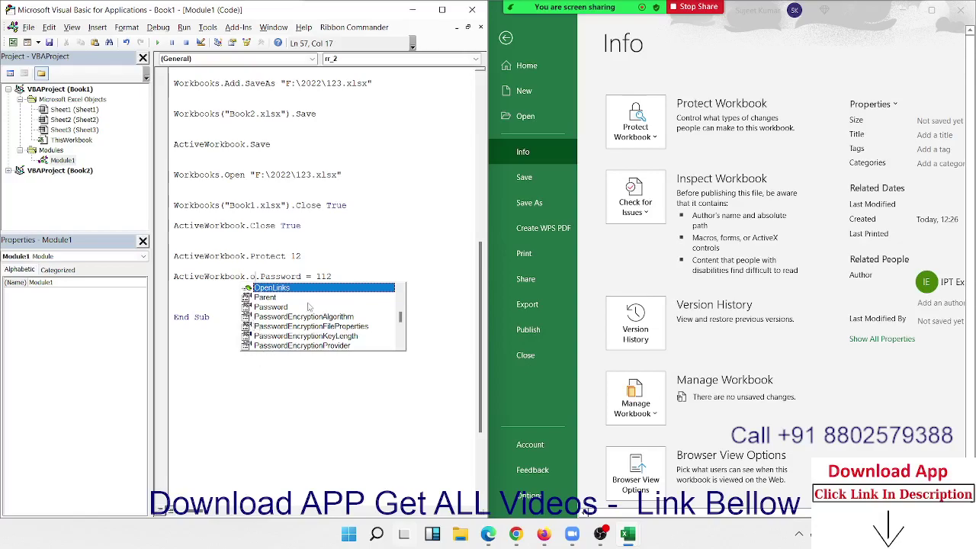
Delete the stray .o from the Password line.
{"action": "key", "text": "BackSpace"}
{"action": "key", "text": "Escape"}
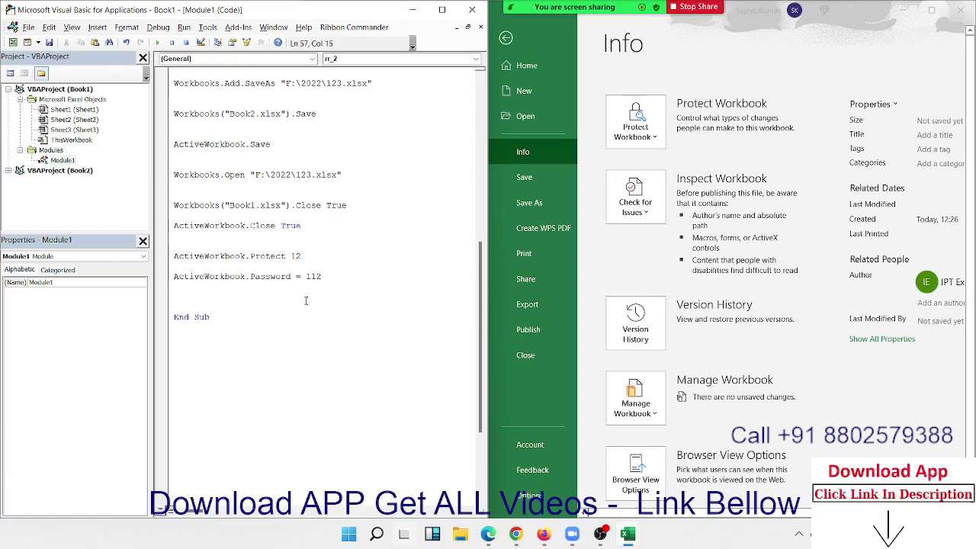
{"action": "left_click", "coordinate": [293, 296]}
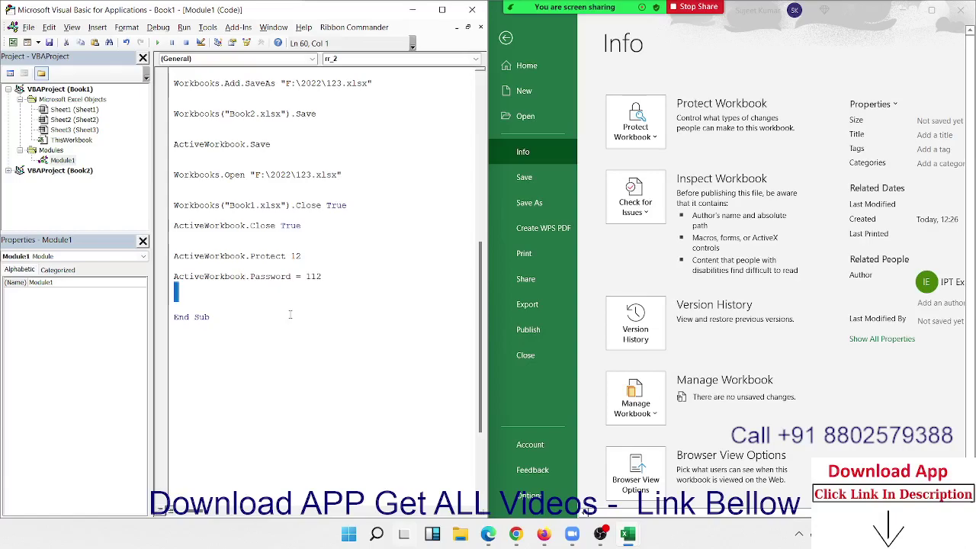
{"action": "left_click", "coordinate": [187, 294]}
{"action": "left_click_drag", "start_coordinate": [321, 276], "coordinate": [147, 271]}
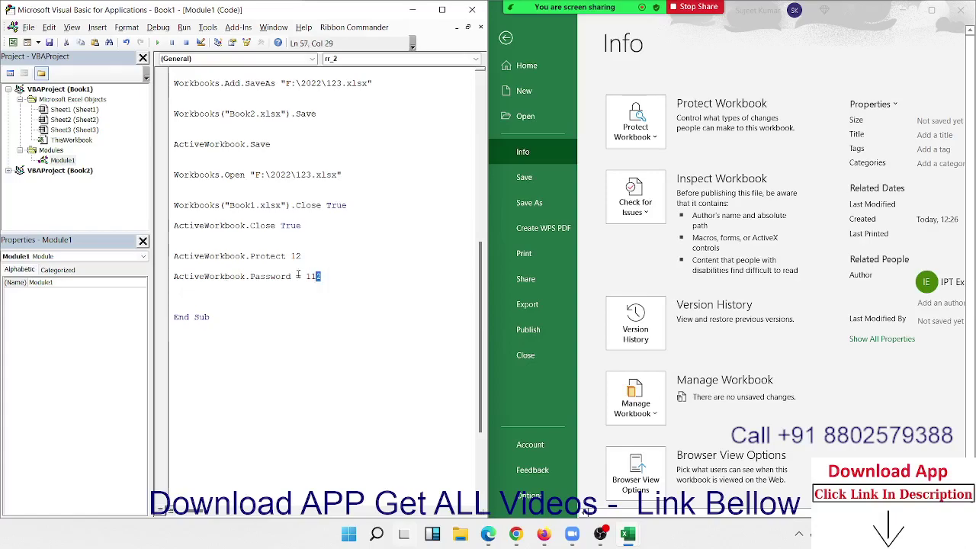
{"action": "left_click", "coordinate": [191, 293]}
Add f = ActiveWorkbook.Name on a new line below the Password line.
{"action": "key", "text": "Return"}
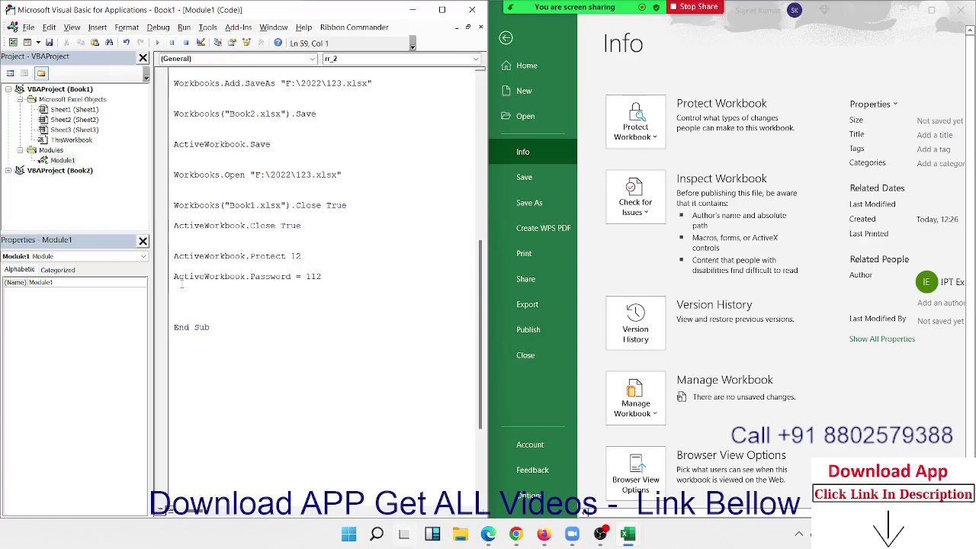
{"action": "type", "text": "active"}
{"action": "type", "text": "workbo"}
{"action": "type", "text": "ok.Name"}
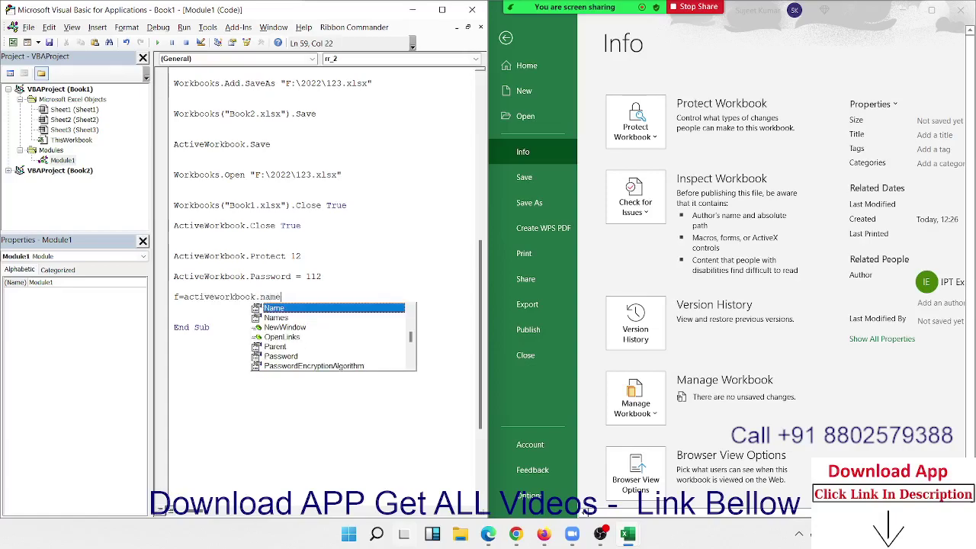
{"action": "key", "text": "Tab"}
{"action": "key", "text": "Return"}
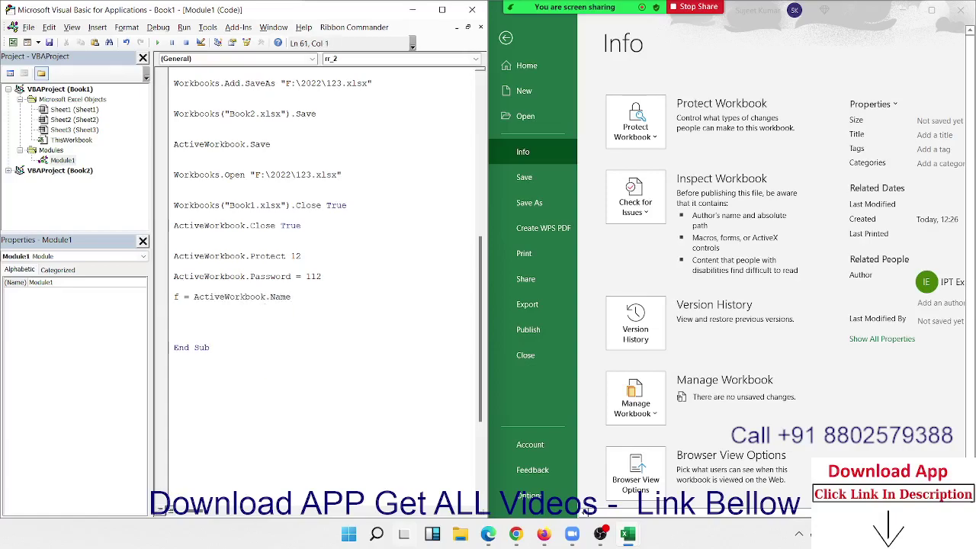
{"action": "double_click", "coordinate": [176, 297]}
{"action": "left_click", "coordinate": [406, 318]}
Write a handwritten sum with Zoom's annotation pen, then Clear All Drawings.
{"action": "mouse_move", "coordinate": [534, 9]}
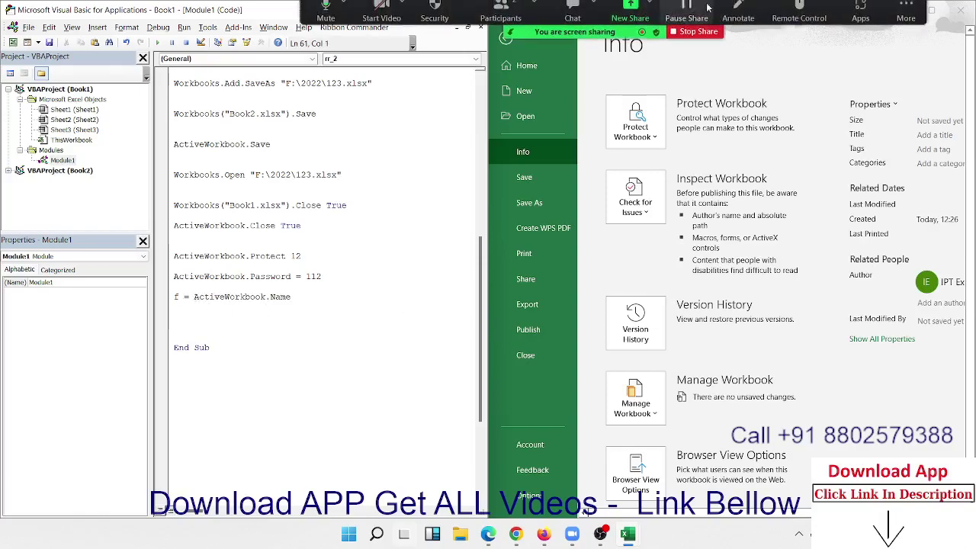
{"action": "left_click", "coordinate": [739, 14]}
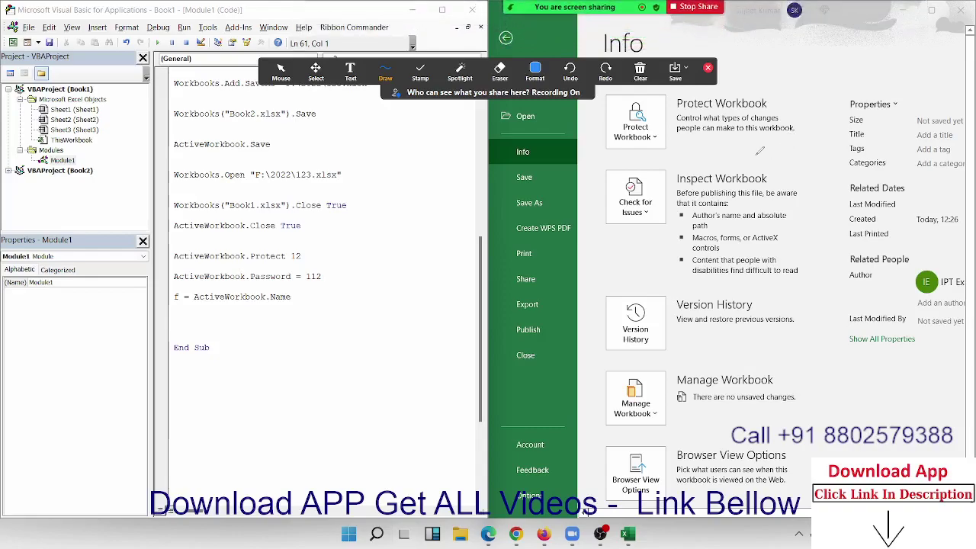
{"action": "mouse_move", "coordinate": [686, 146]}
{"action": "left_mouse_down"}
{"action": "mouse_move", "coordinate": [789, 188]}
{"action": "mouse_move", "coordinate": [815, 161]}
{"action": "mouse_move", "coordinate": [843, 183]}
{"action": "left_mouse_up"}
{"action": "left_click_drag", "start_coordinate": [862, 126], "coordinate": [957, 107]}
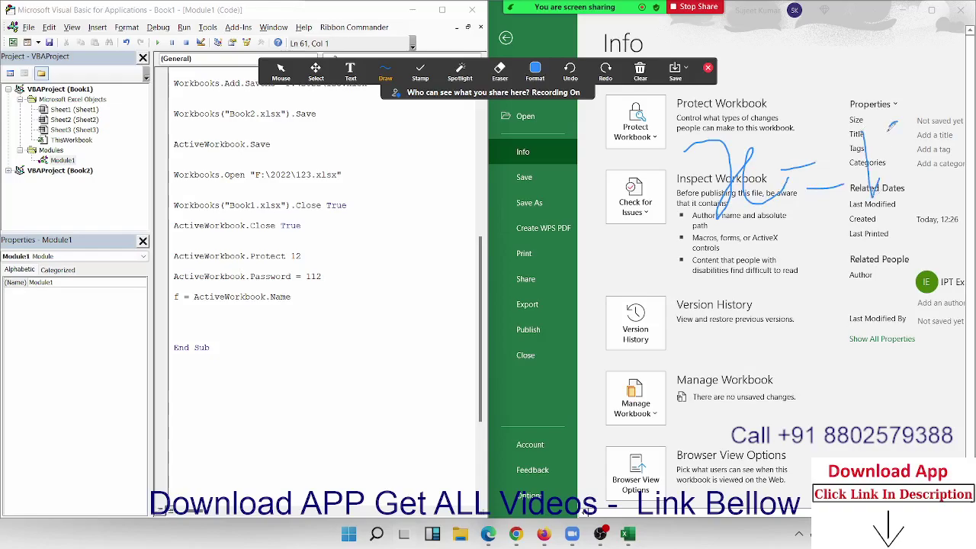
{"action": "mouse_move", "coordinate": [678, 278]}
{"action": "left_mouse_down"}
{"action": "mouse_move", "coordinate": [782, 314]}
{"action": "mouse_move", "coordinate": [799, 289]}
{"action": "left_mouse_up"}
{"action": "left_click_drag", "start_coordinate": [788, 275], "coordinate": [793, 313]}
{"action": "mouse_move", "coordinate": [815, 250]}
{"action": "left_mouse_down"}
{"action": "mouse_move", "coordinate": [830, 300]}
{"action": "mouse_move", "coordinate": [835, 259]}
{"action": "left_mouse_up"}
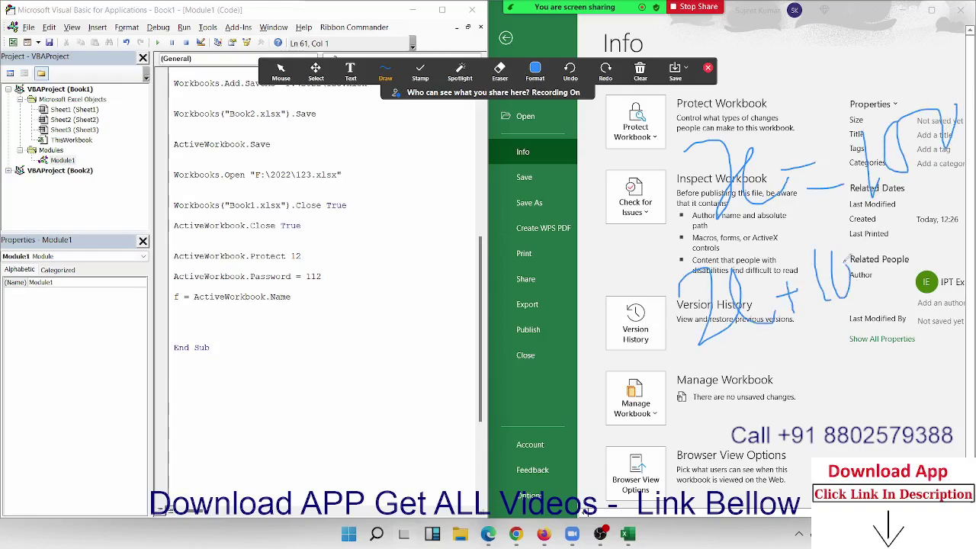
{"action": "mouse_move", "coordinate": [772, 378]}
{"action": "left_mouse_down"}
{"action": "mouse_move", "coordinate": [814, 365]}
{"action": "mouse_move", "coordinate": [798, 382]}
{"action": "left_mouse_up"}
{"action": "mouse_move", "coordinate": [822, 348]}
{"action": "left_mouse_down"}
{"action": "mouse_move", "coordinate": [830, 392]}
{"action": "mouse_move", "coordinate": [851, 391]}
{"action": "left_mouse_up"}
{"action": "left_click_drag", "start_coordinate": [874, 350], "coordinate": [870, 348]}
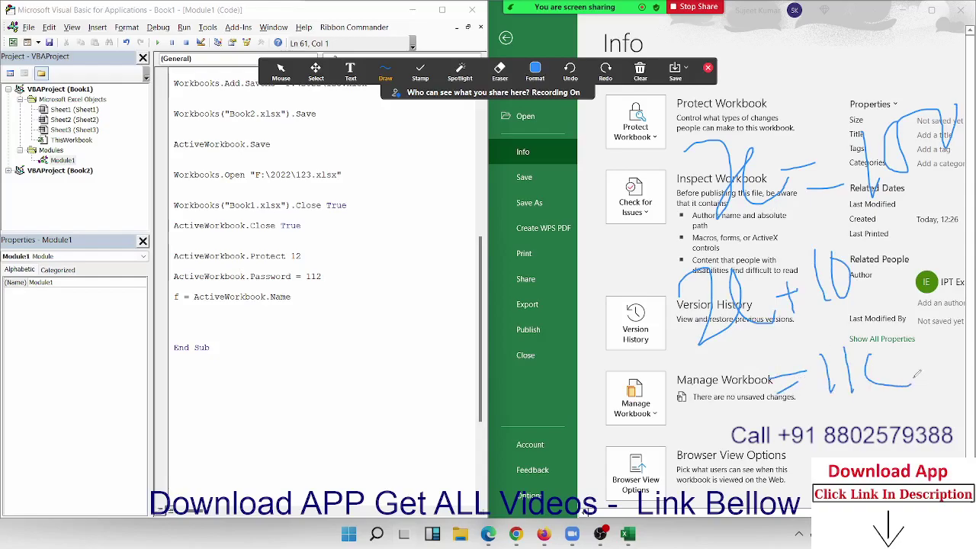
{"action": "mouse_move", "coordinate": [762, 226]}
{"action": "left_mouse_down"}
{"action": "mouse_move", "coordinate": [973, 98]}
{"action": "mouse_move", "coordinate": [852, 200]}
{"action": "left_mouse_up"}
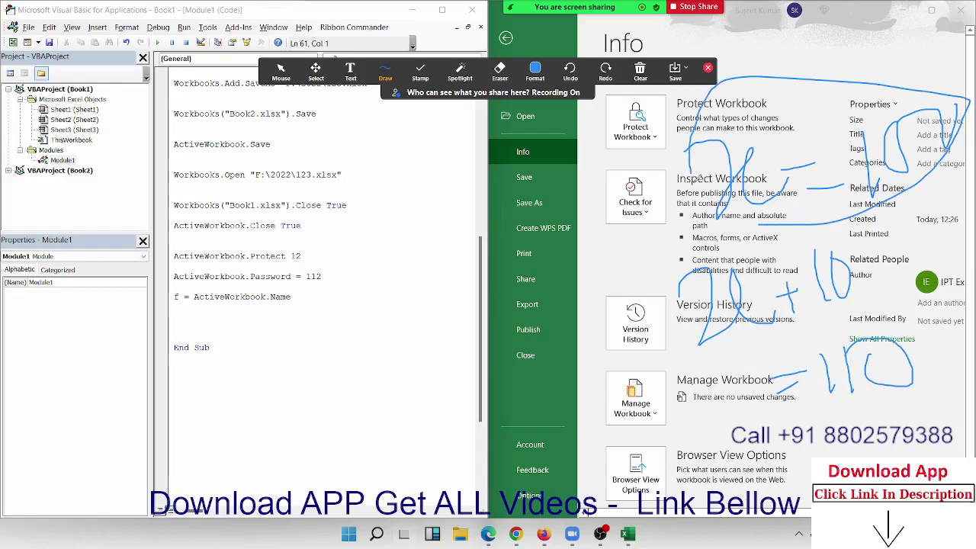
{"action": "left_click", "coordinate": [640, 73]}
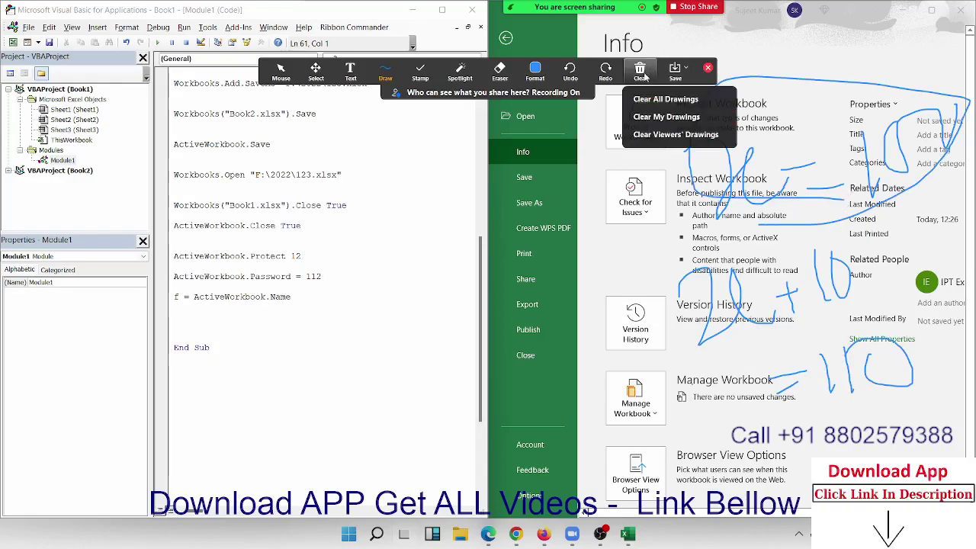
{"action": "left_click", "coordinate": [665, 115]}
Below f = ActiveWorkbook.Name in rr_2, add the statement Workbooks(f).Close True.
{"action": "left_click", "coordinate": [708, 68]}
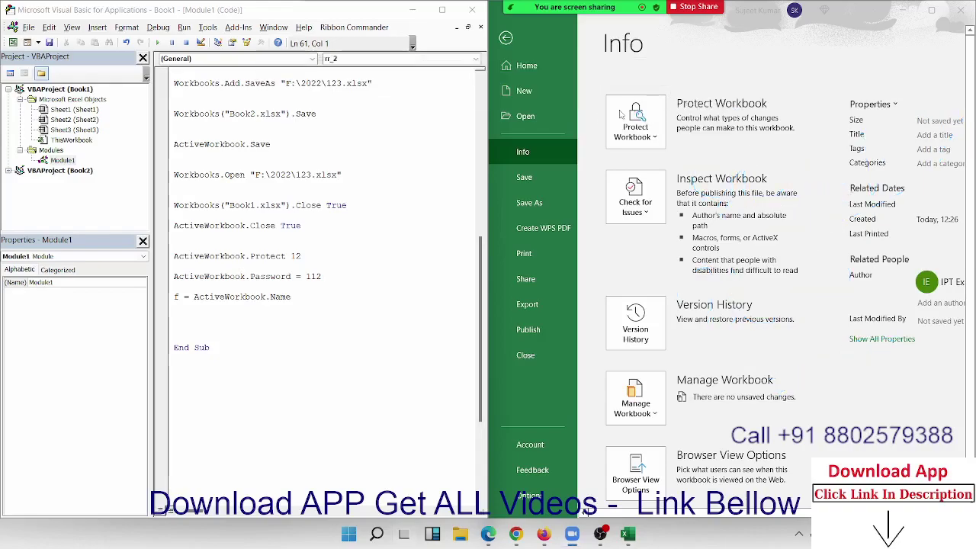
{"action": "double_click", "coordinate": [196, 297]}
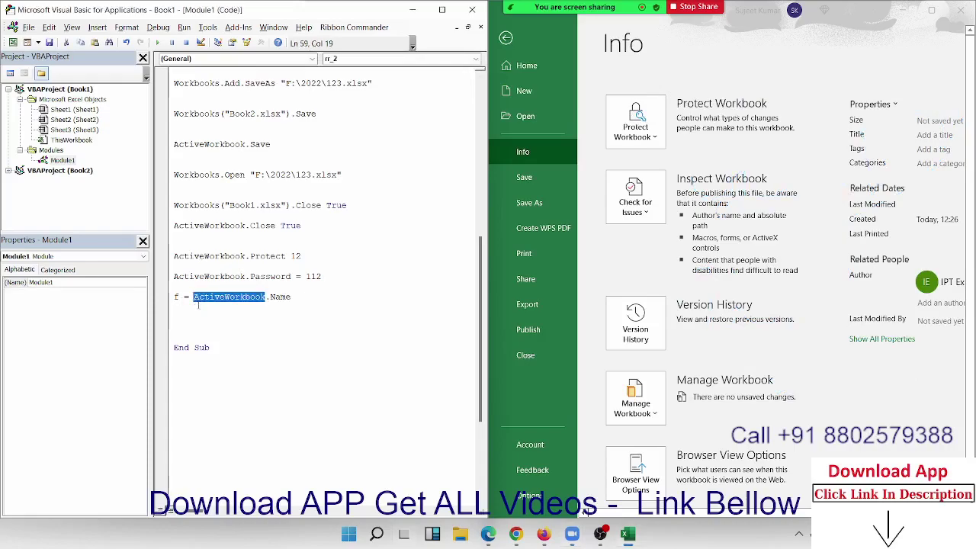
{"action": "left_click", "coordinate": [194, 314]}
{"action": "left_click", "coordinate": [161, 298]}
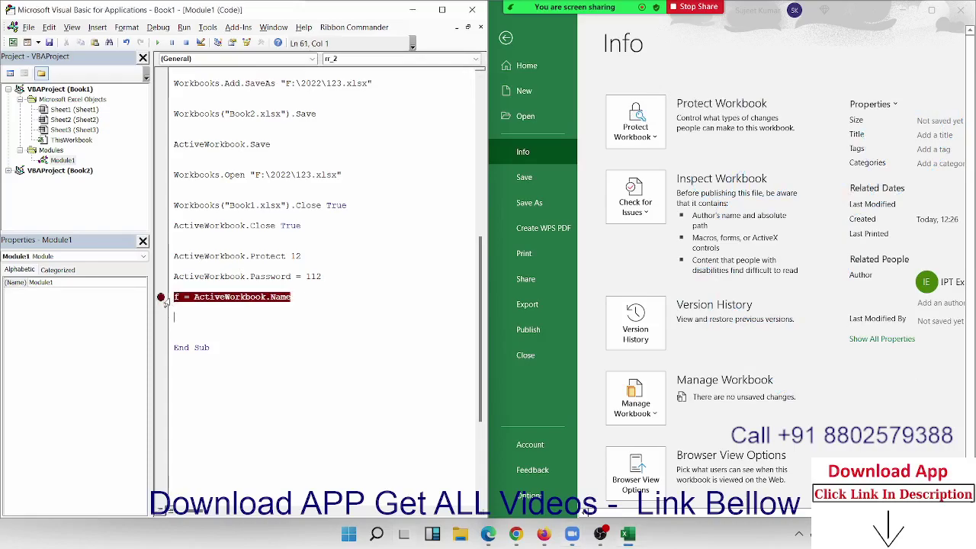
{"action": "left_click", "coordinate": [164, 305]}
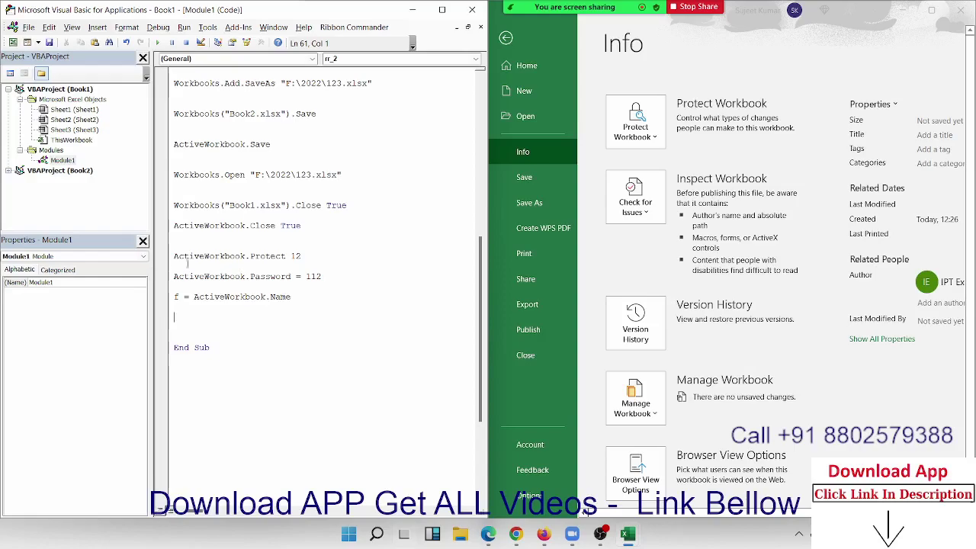
{"action": "left_click", "coordinate": [180, 297]}
{"action": "left_click", "coordinate": [185, 313]}
{"action": "key", "text": "Return"}
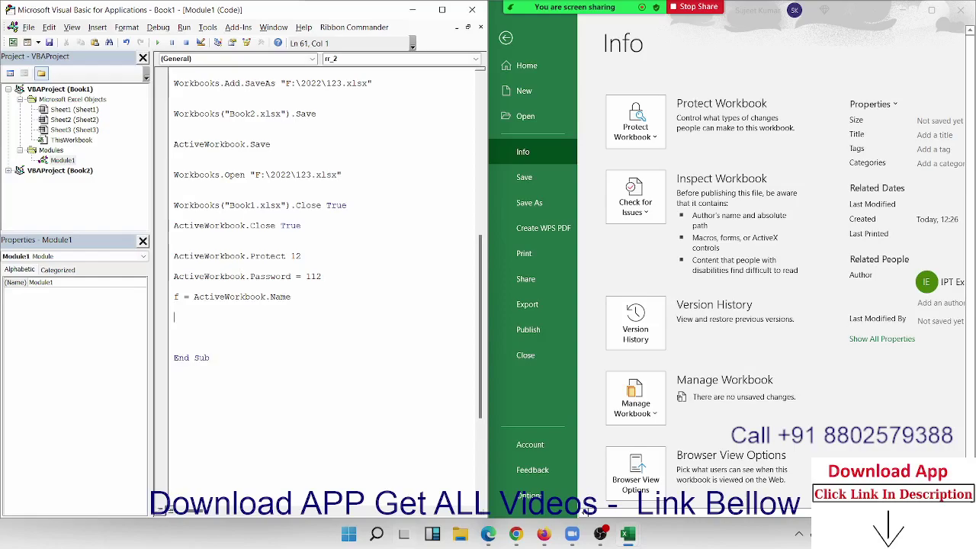
{"action": "type", "text": "workb"}
{"action": "type", "text": "ooks(f"}
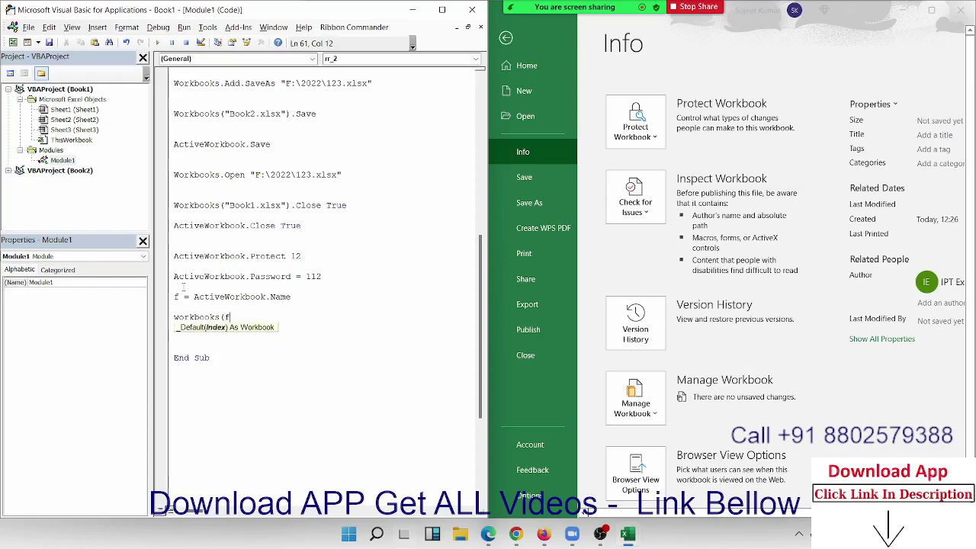
{"action": "type", "text": ").clo "}
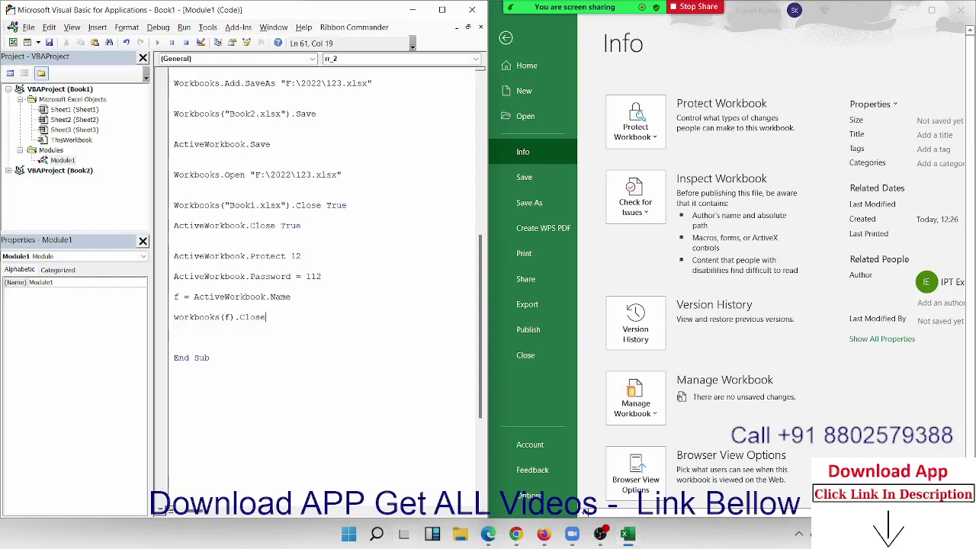
{"action": "type", "text": "true"}
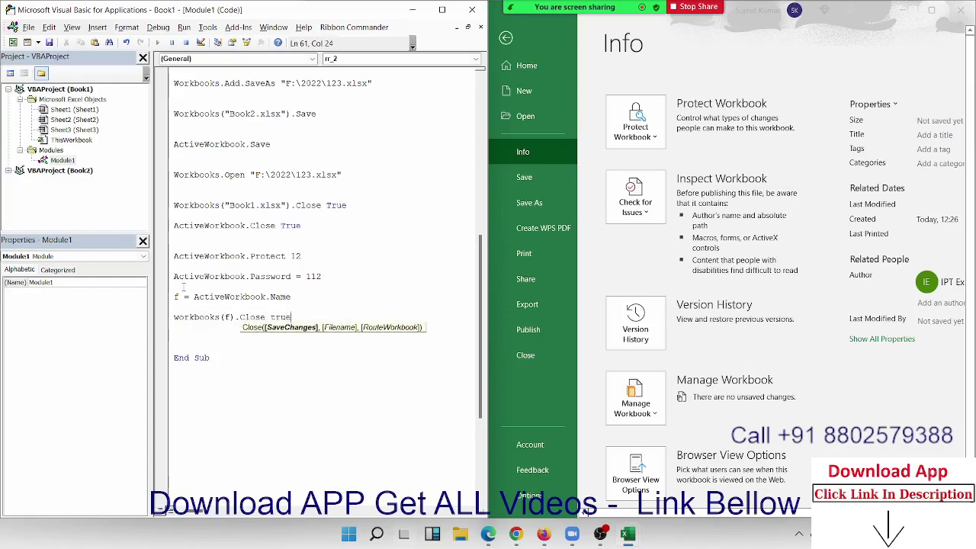
{"action": "key", "text": "Return"}
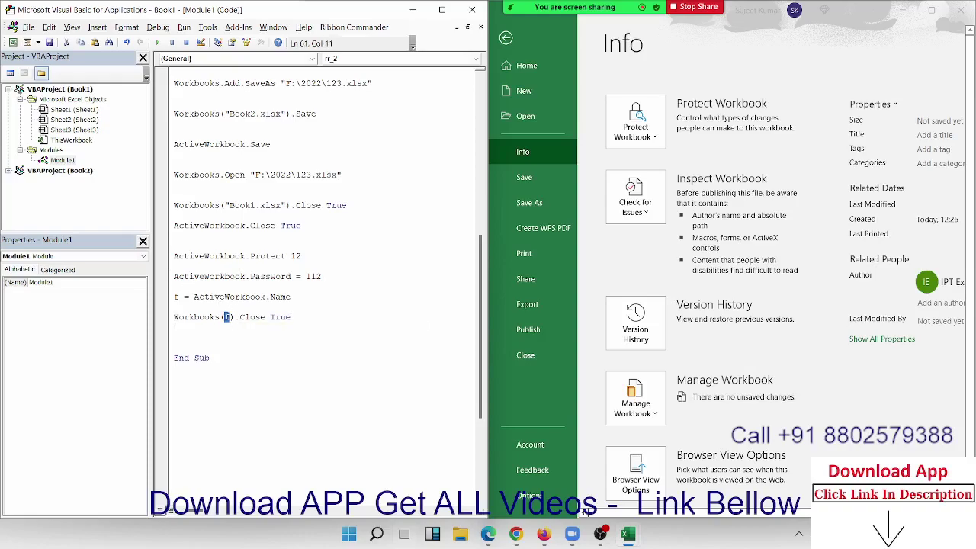
Start a new Sub rr_5 procedure below rr_2's End Sub.
{"action": "double_click", "coordinate": [220, 296]}
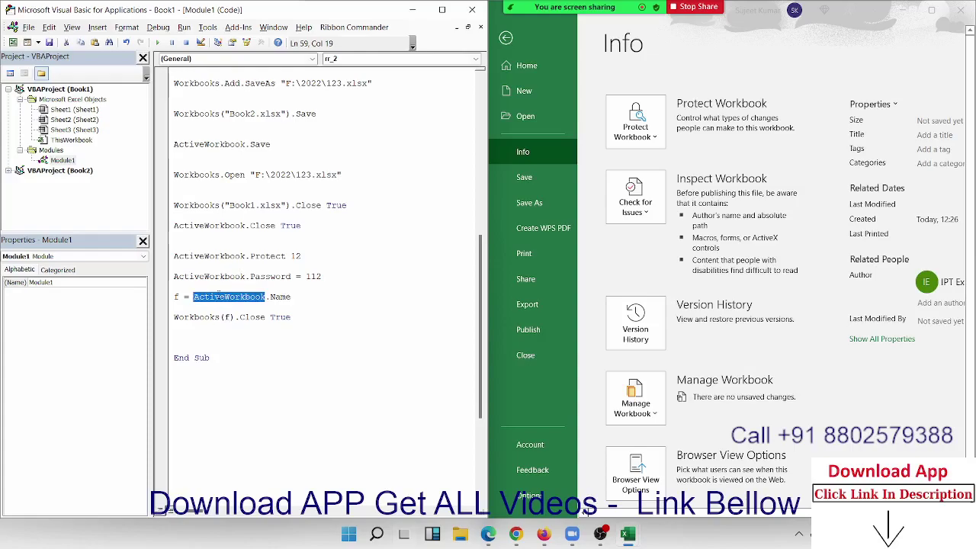
{"action": "double_click", "coordinate": [227, 316]}
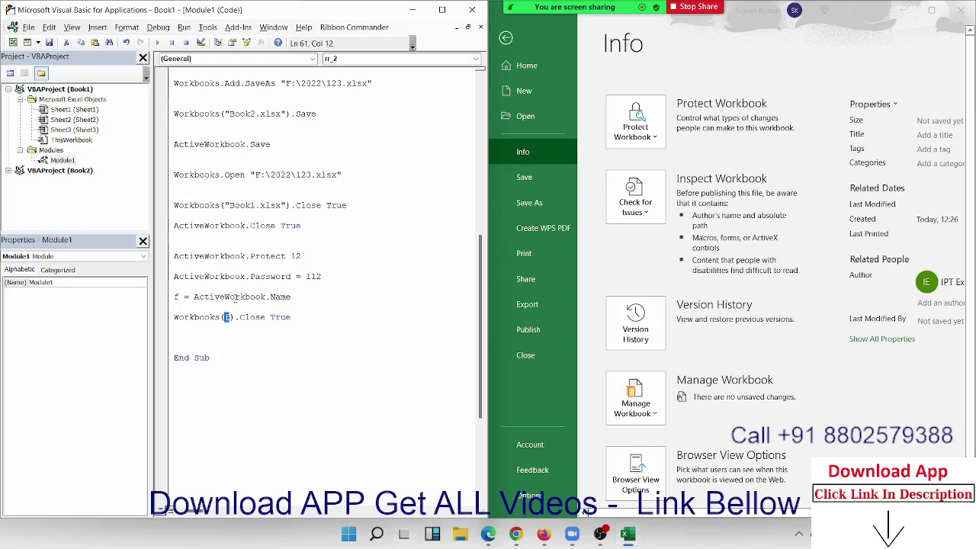
{"action": "left_click", "coordinate": [219, 336]}
{"action": "scroll", "coordinate": [221, 340], "scroll_direction": "up", "scroll_amount": 2}
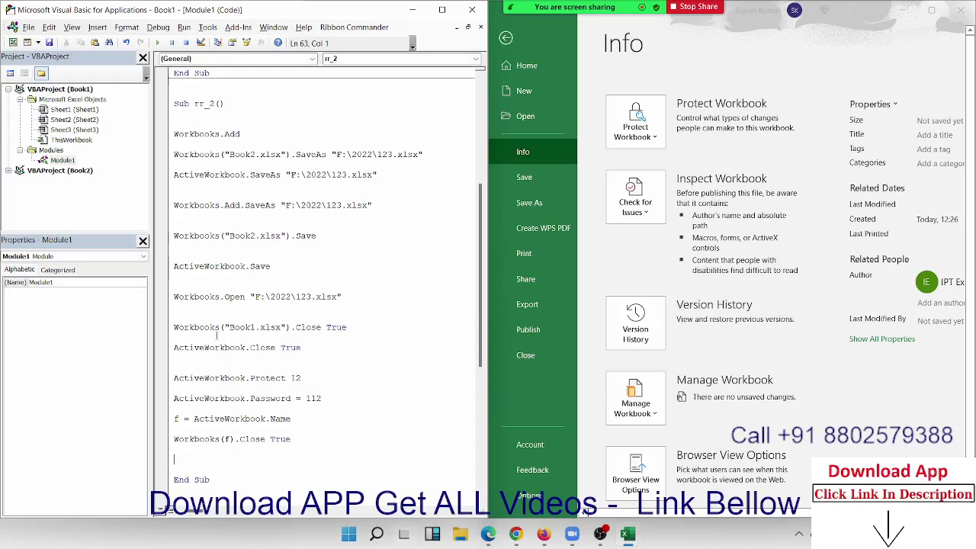
{"action": "scroll", "coordinate": [247, 487], "scroll_direction": "down", "scroll_amount": 2}
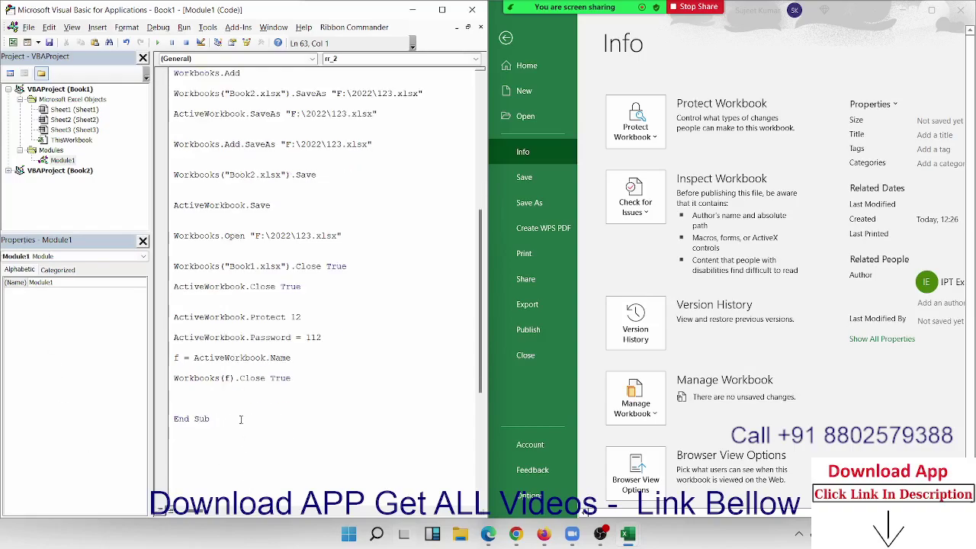
{"action": "key", "text": "Return"}
{"action": "key", "text": "Return"}
{"action": "key", "text": "Return"}
{"action": "key", "text": "Return"}
{"action": "type", "text": "sub rr"}
{"action": "type", "text": "_5"}
{"action": "key", "text": "Return"}
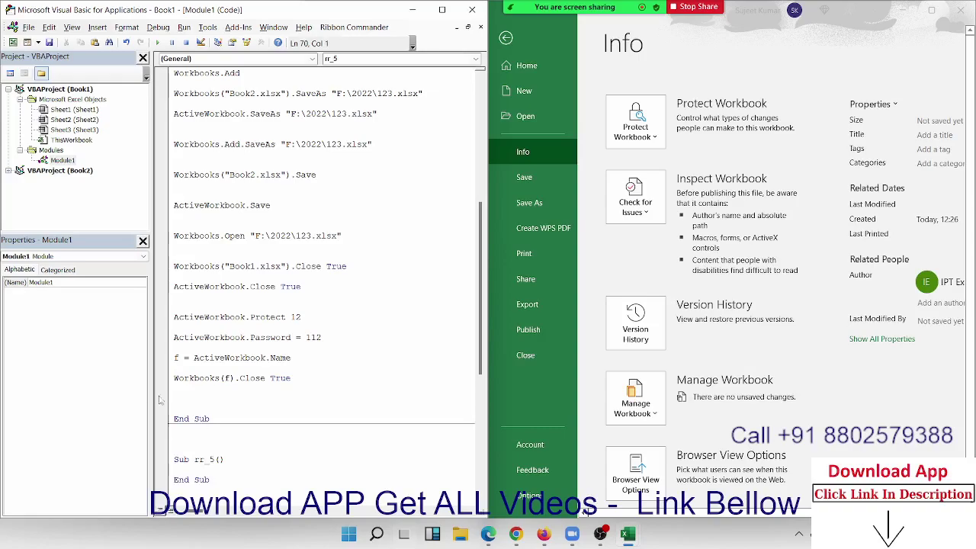
Copy the existing Workbooks.Add line into rr_5 as its only statement.
{"action": "left_click_drag", "start_coordinate": [254, 73], "coordinate": [171, 73]}
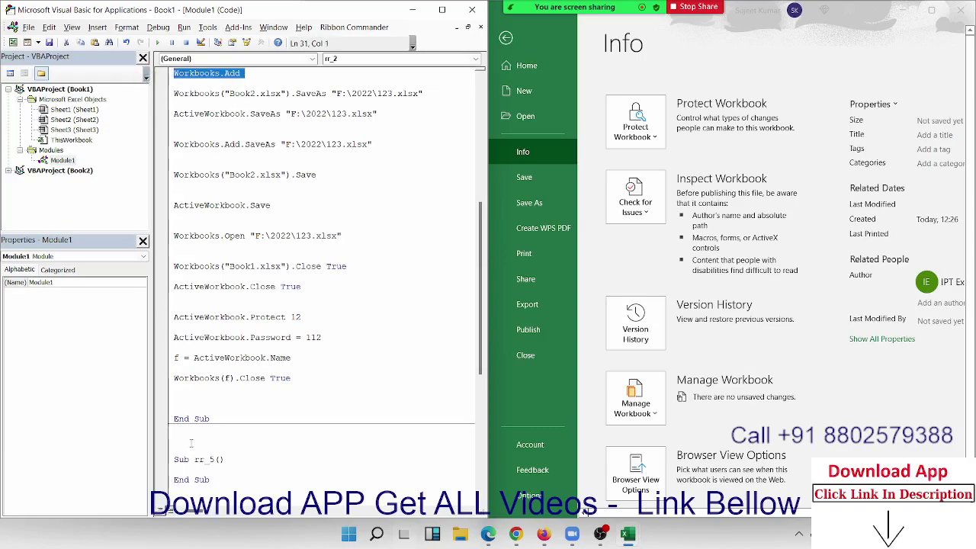
{"action": "key", "text": "ctrl+c"}
{"action": "left_click", "coordinate": [176, 470]}
{"action": "key", "text": "ctrl+v"}
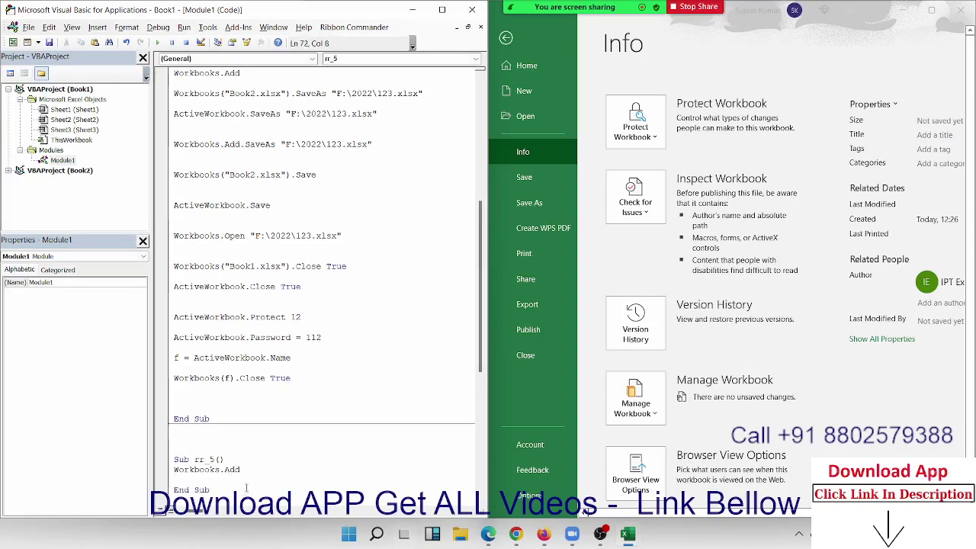
{"action": "left_click", "coordinate": [241, 479]}
{"action": "left_click", "coordinate": [507, 44]}
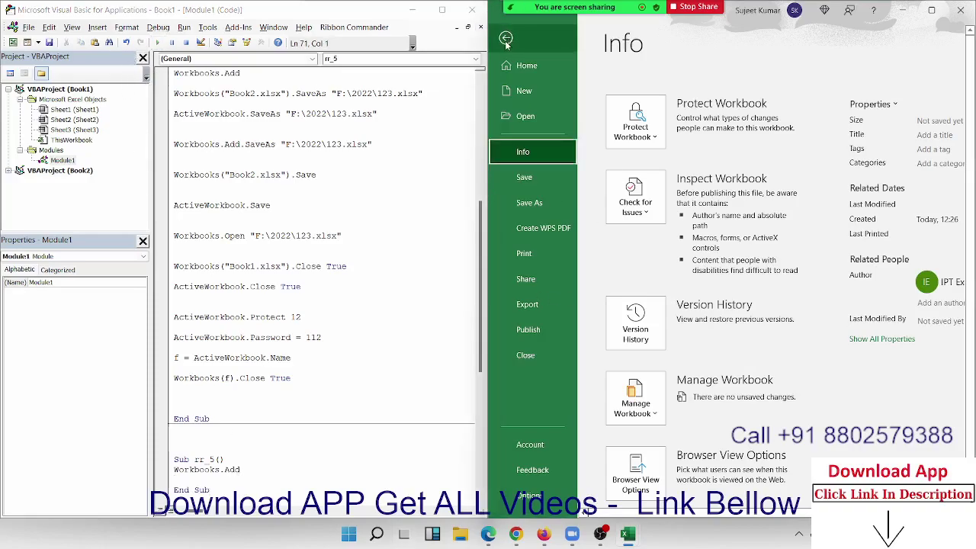
Check that rr_5 is listed in the Developer Macros dialog and view its options.
{"action": "left_click", "coordinate": [505, 40]}
{"action": "left_click", "coordinate": [807, 32]}
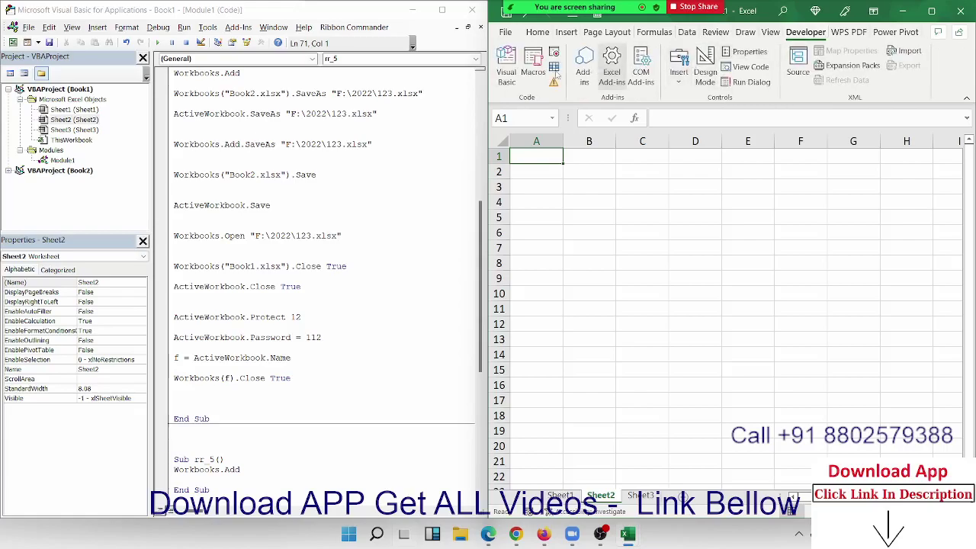
{"action": "left_click", "coordinate": [536, 67]}
{"action": "left_click", "coordinate": [716, 229]}
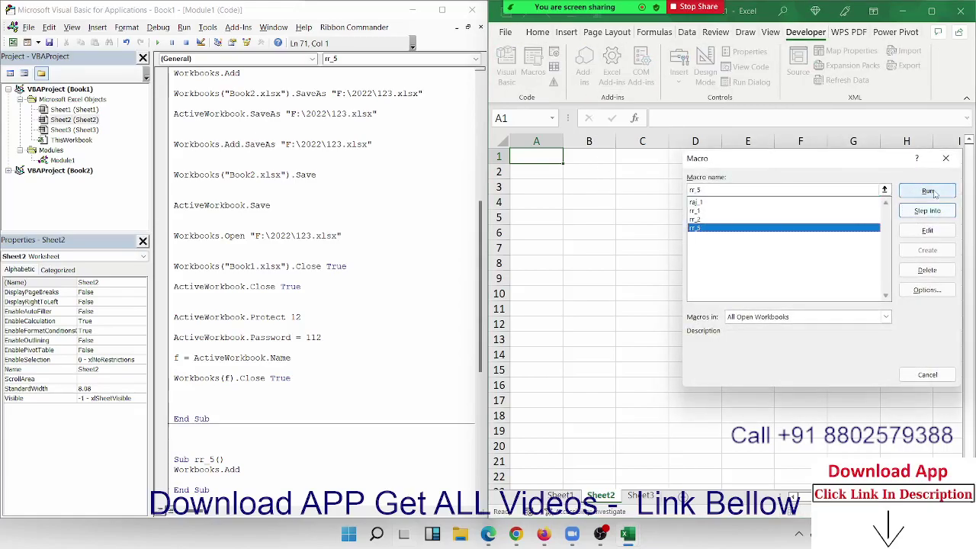
{"action": "left_click", "coordinate": [928, 289]}
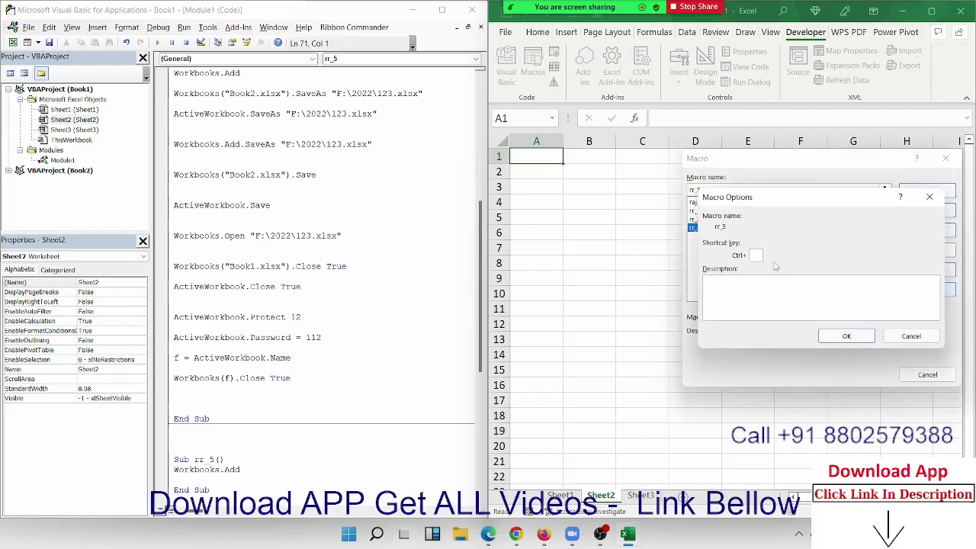
{"action": "key", "text": "Escape"}
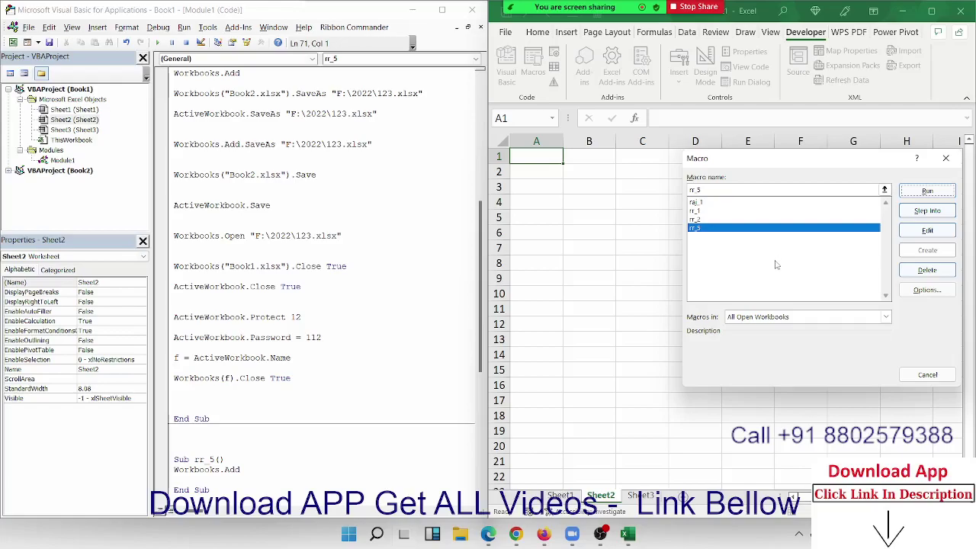
{"action": "left_click", "coordinate": [946, 158]}
{"action": "left_click", "coordinate": [245, 485]}
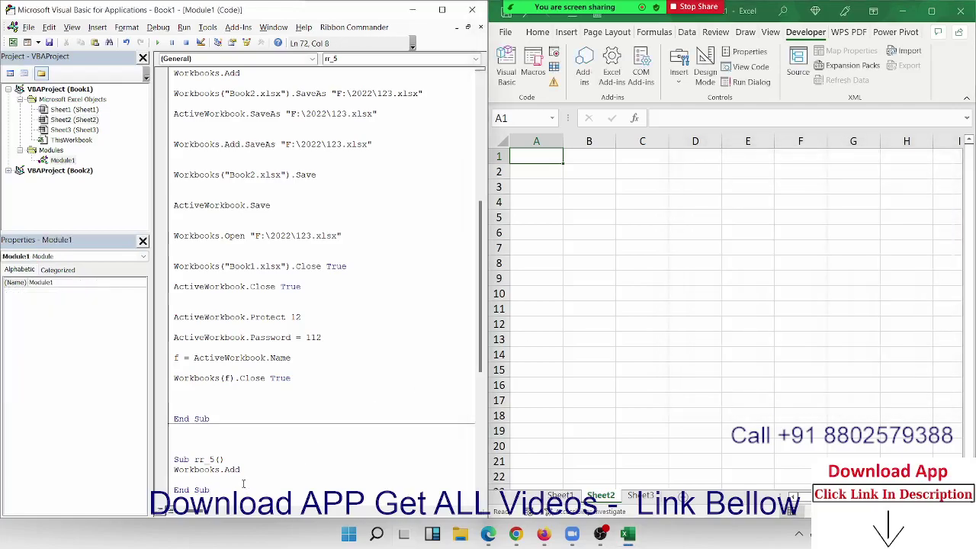
{"action": "scroll", "coordinate": [243, 482], "scroll_direction": "down", "scroll_amount": 13}
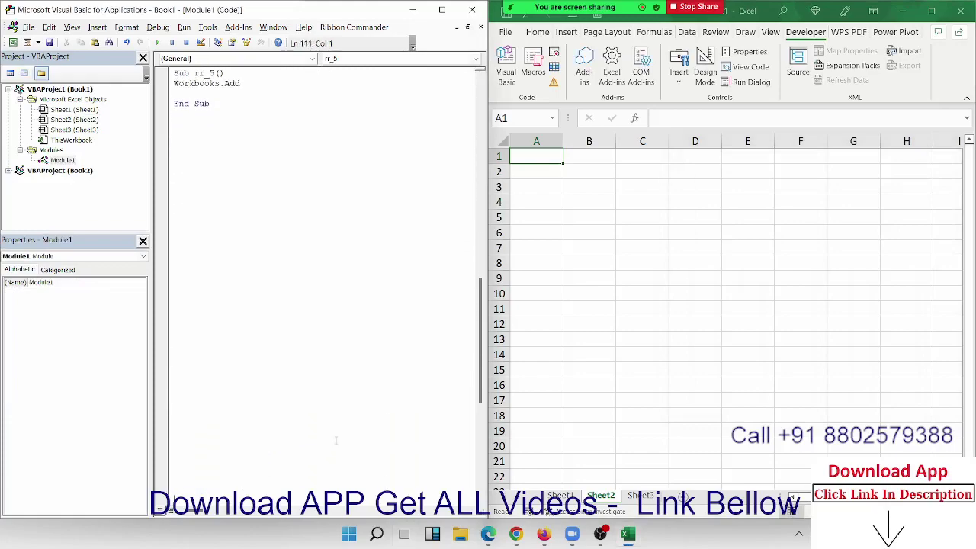
{"action": "left_click", "coordinate": [207, 133]}
{"action": "type", "text": "s"}
{"action": "type", "text": "ub rr()"}
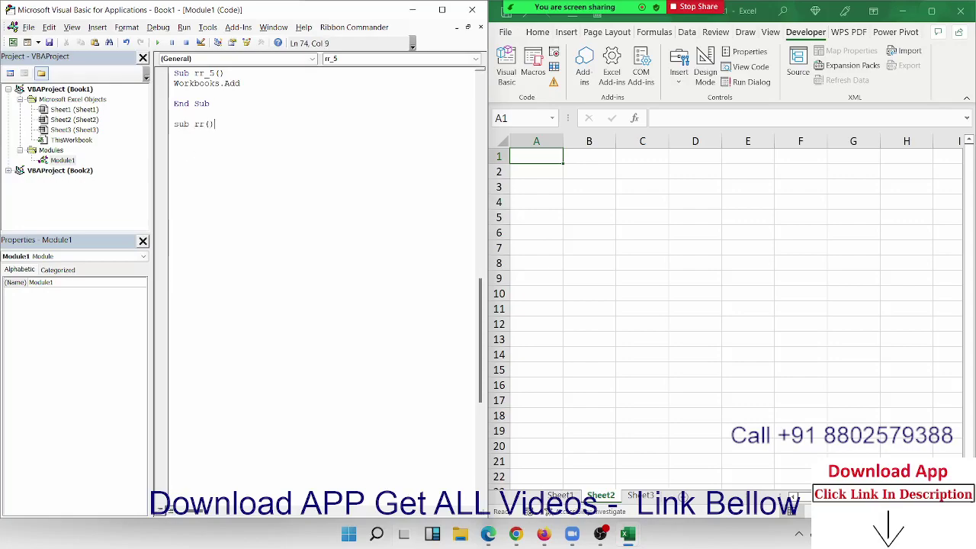
{"action": "key", "text": "Return"}
{"action": "key", "text": "Return"}
{"action": "key", "text": "Return"}
{"action": "key", "text": "Return"}
{"action": "scroll", "coordinate": [218, 160], "scroll_direction": "up", "scroll_amount": 2}
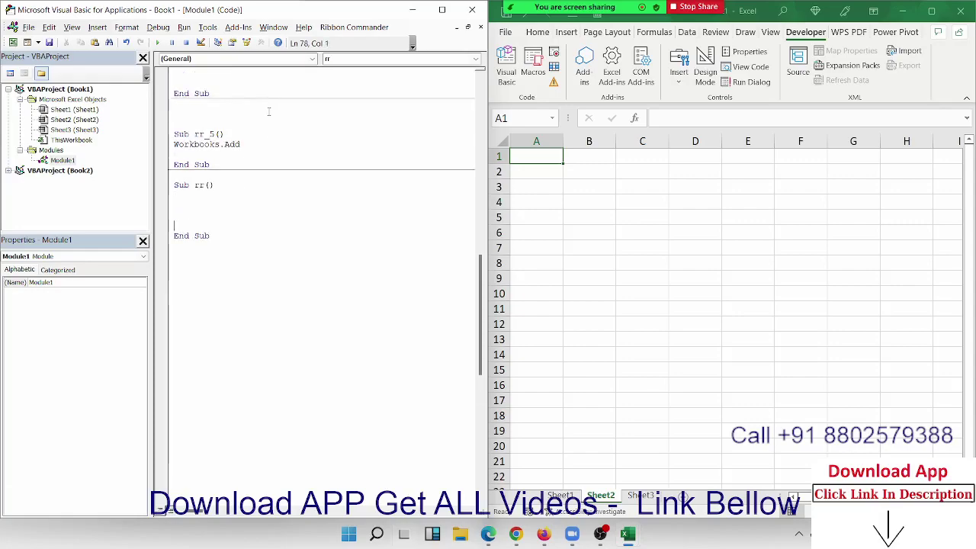
{"action": "scroll", "coordinate": [225, 153], "scroll_direction": "up", "scroll_amount": 2}
{"action": "scroll", "coordinate": [229, 137], "scroll_direction": "up", "scroll_amount": 2}
{"action": "double_click", "coordinate": [231, 114]}
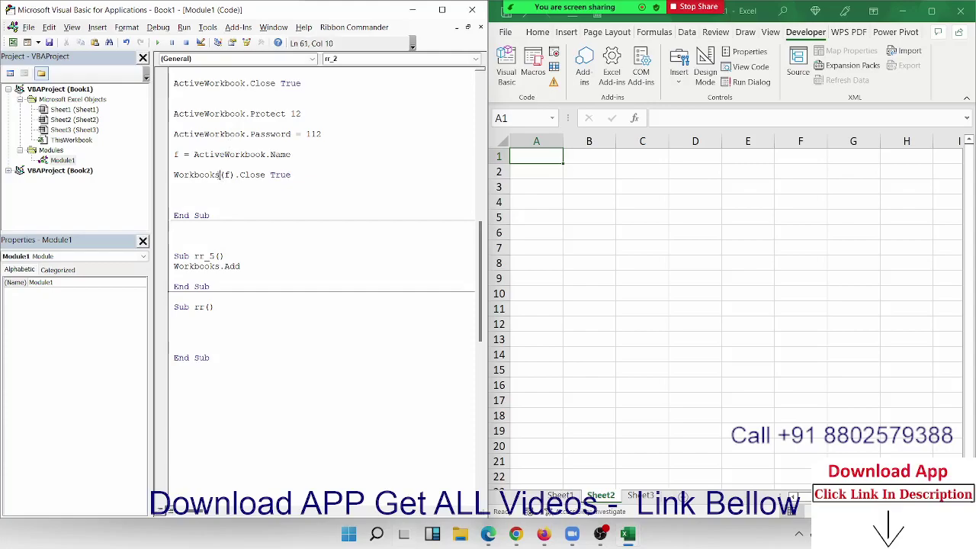
{"action": "double_click", "coordinate": [218, 174]}
{"action": "left_click", "coordinate": [198, 326]}
{"action": "scroll", "coordinate": [199, 318], "scroll_direction": "down", "scroll_amount": 1}
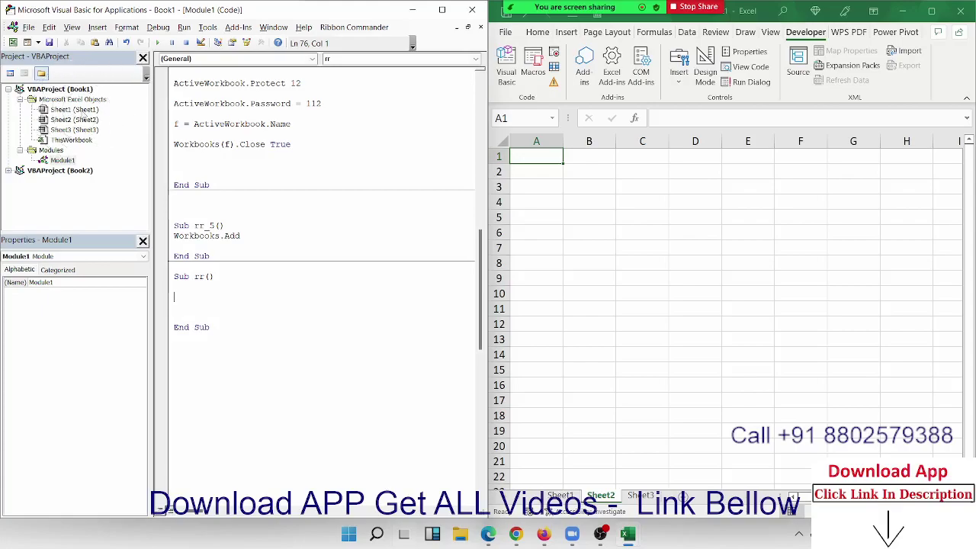
Write Sheets("JAN").Select as the first line of Sub rr().
{"action": "left_click", "coordinate": [82, 110]}
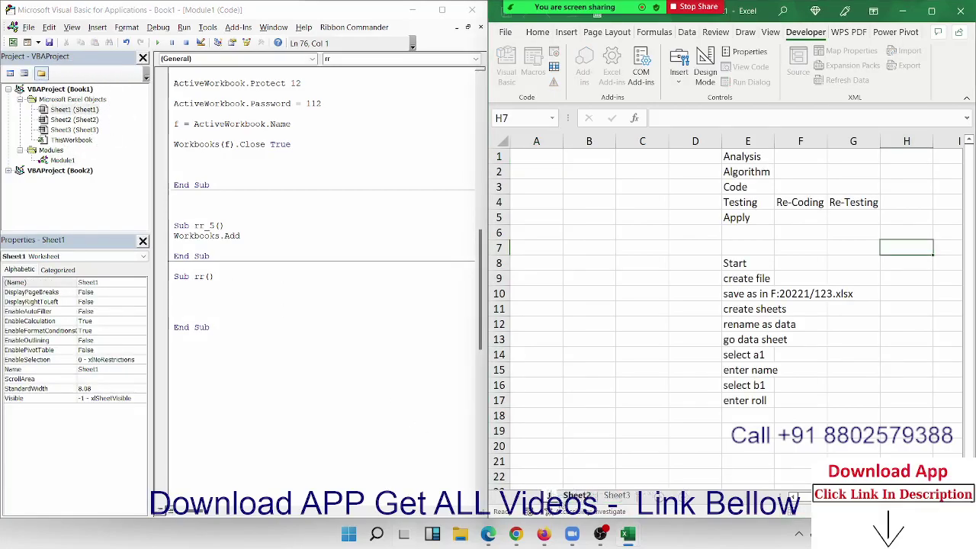
{"action": "left_click", "coordinate": [246, 169]}
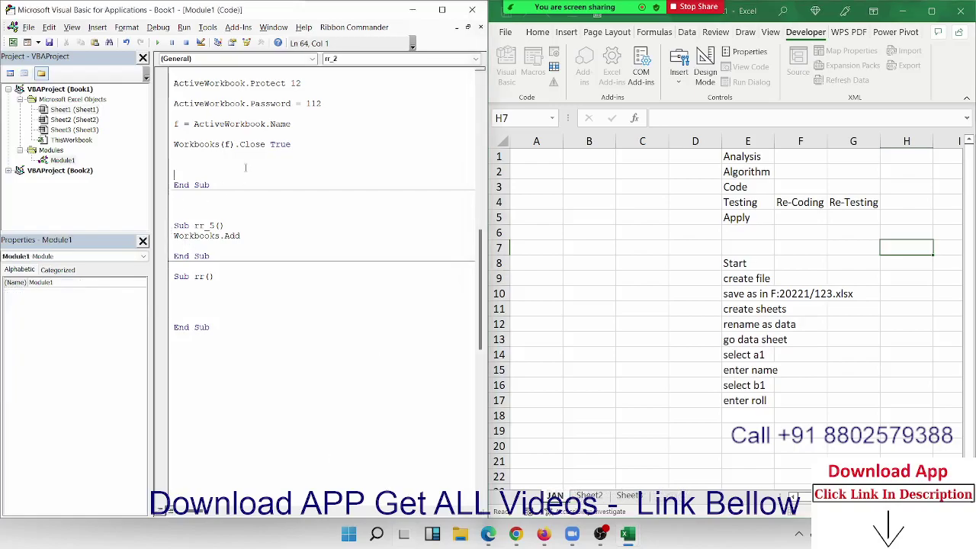
{"action": "left_click", "coordinate": [603, 340]}
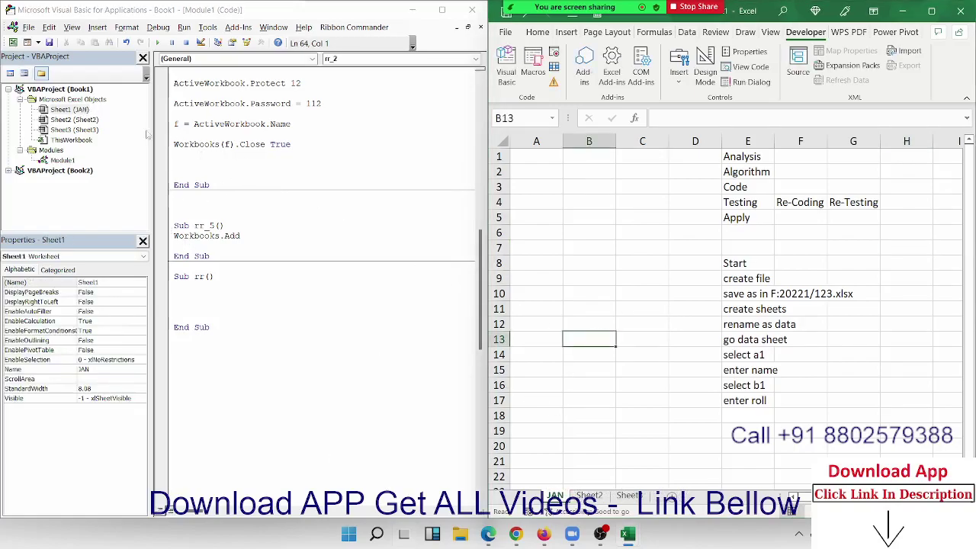
{"action": "left_click", "coordinate": [179, 296]}
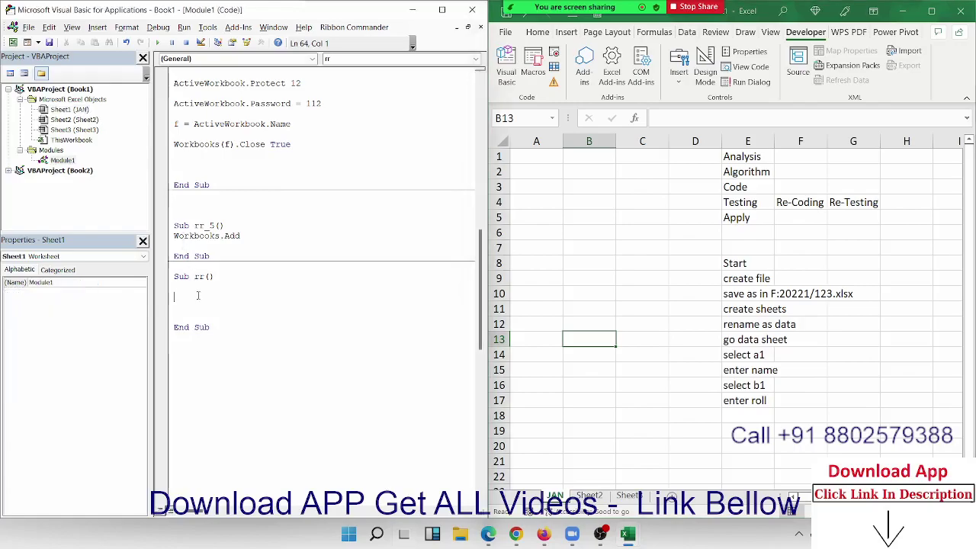
{"action": "type", "text": "sheets"}
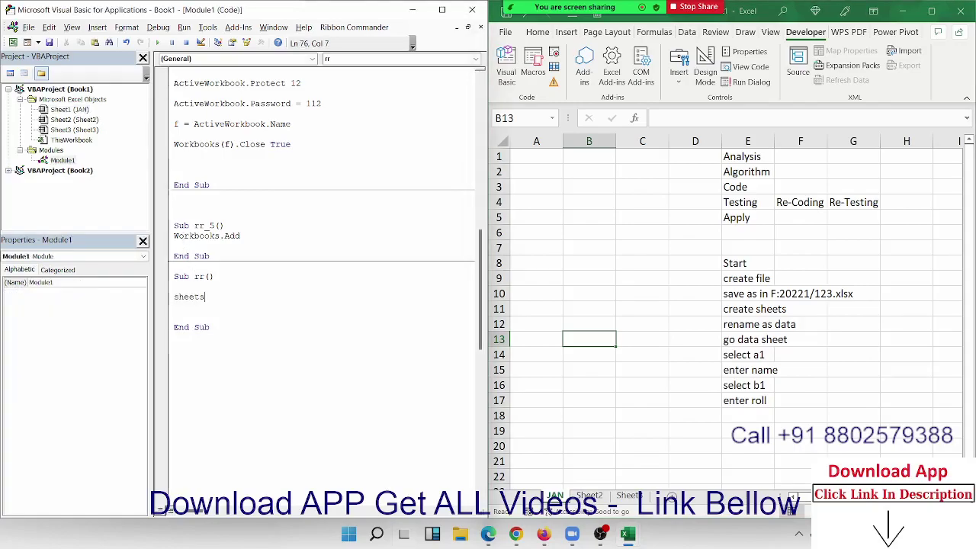
{"action": "type", "text": "(\"JK"}
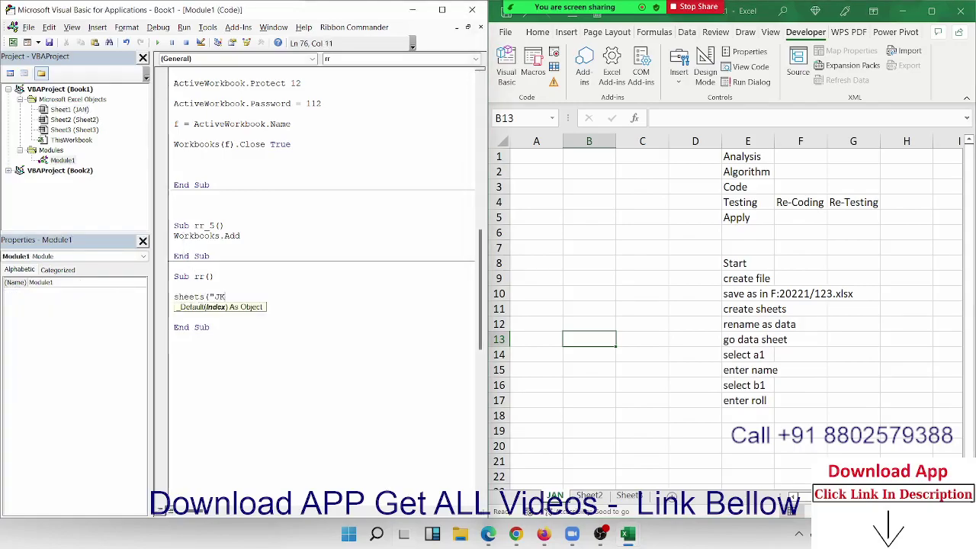
{"action": "type", "text": "AN"}
{"action": "type", "text": "\").s"}
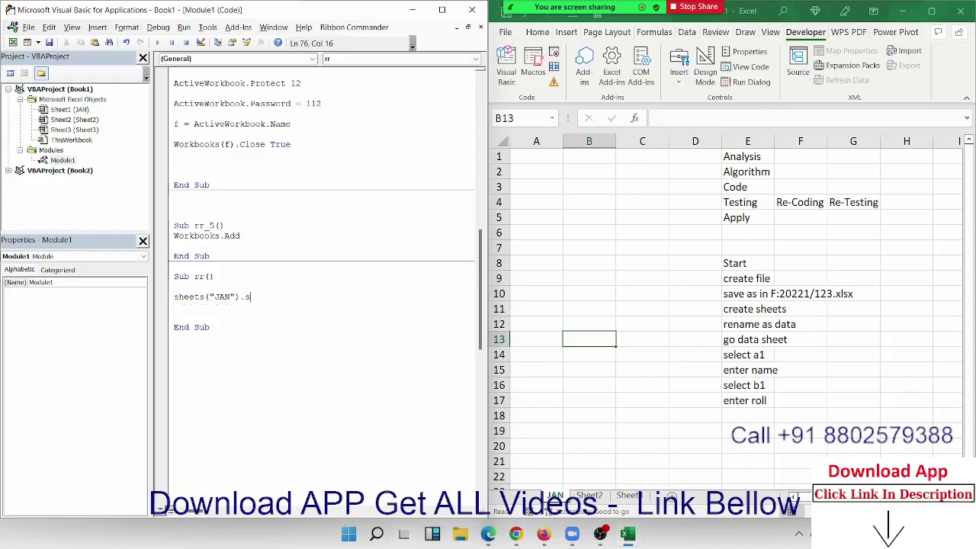
{"action": "type", "text": "elect"}
{"action": "key", "text": "Return"}
{"action": "key", "text": "Return"}
Add a Sheet1.Activate line below it using IntelliSense.
{"action": "left_click", "coordinate": [190, 312]}
{"action": "key", "text": "Return"}
{"action": "type", "text": "sheet"}
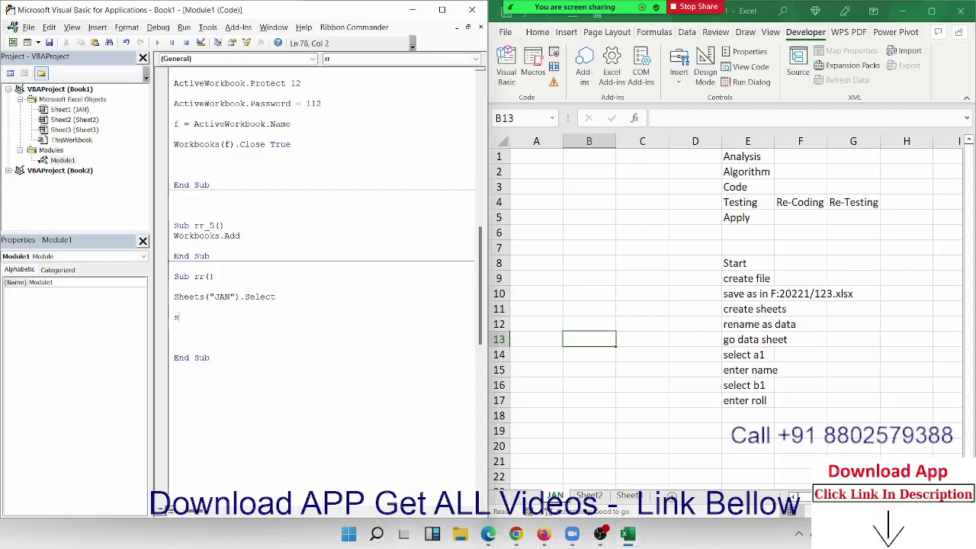
{"action": "type", "text": "1."}
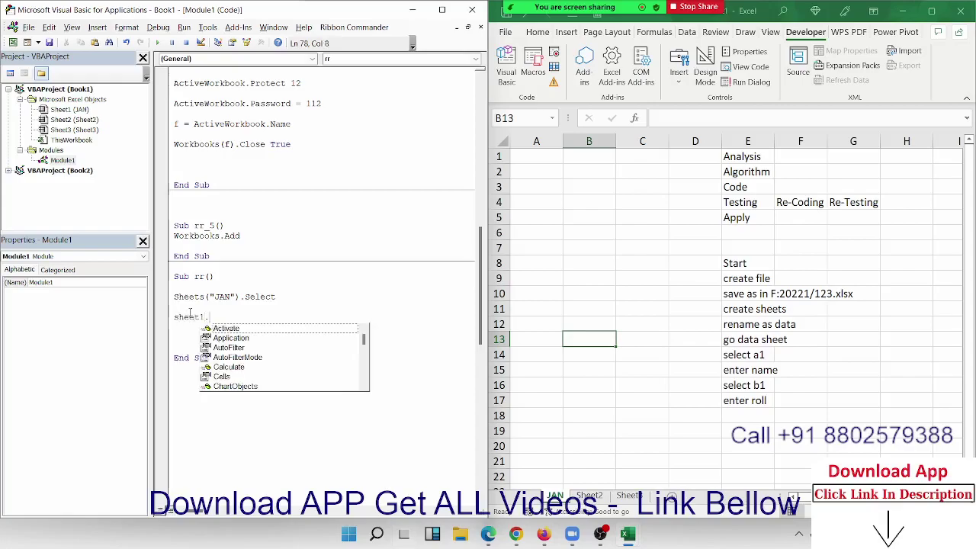
{"action": "type", "text": "ac"}
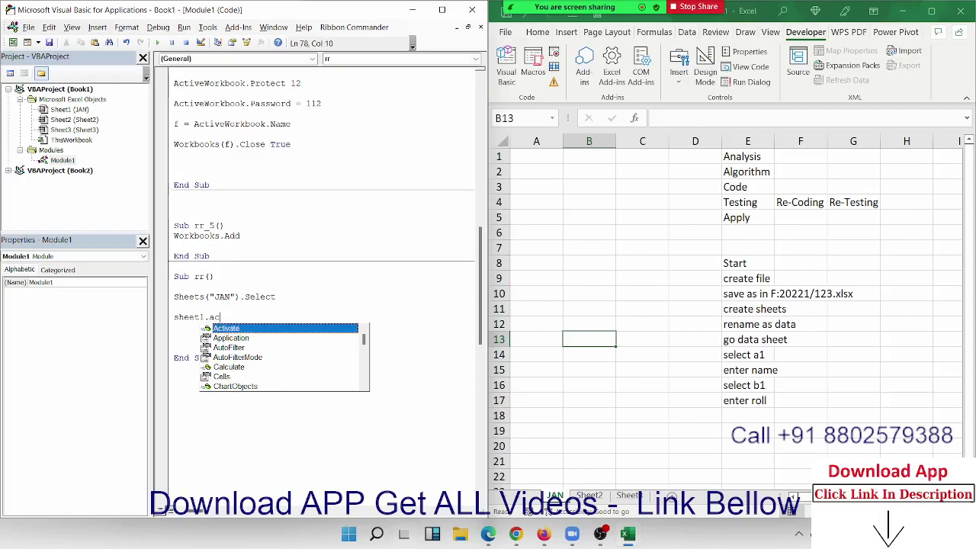
{"action": "key", "text": "Tab"}
{"action": "key", "text": "Return"}
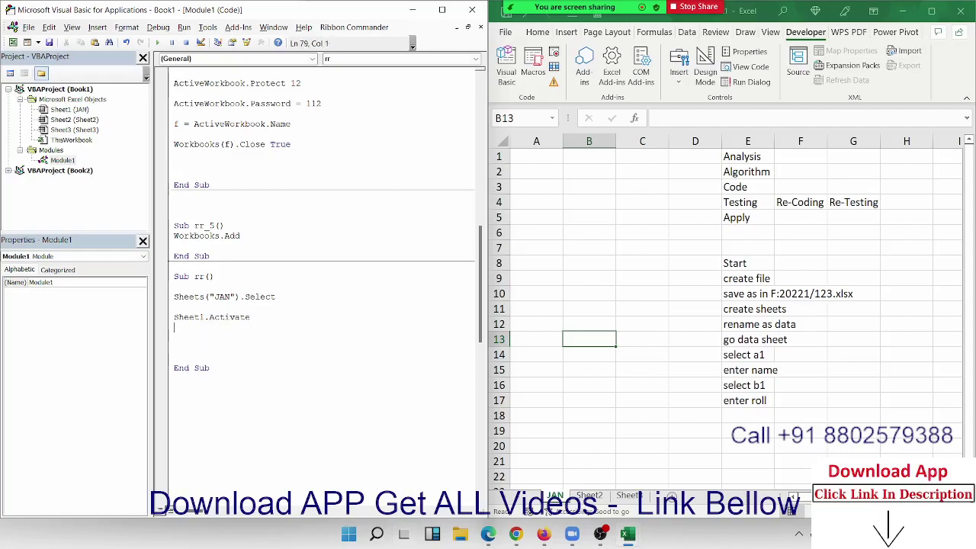
{"action": "key", "text": "Down"}
Add Sheets(1).Select as the third line, fixing the typo in Select.
{"action": "type", "text": "sheet"}
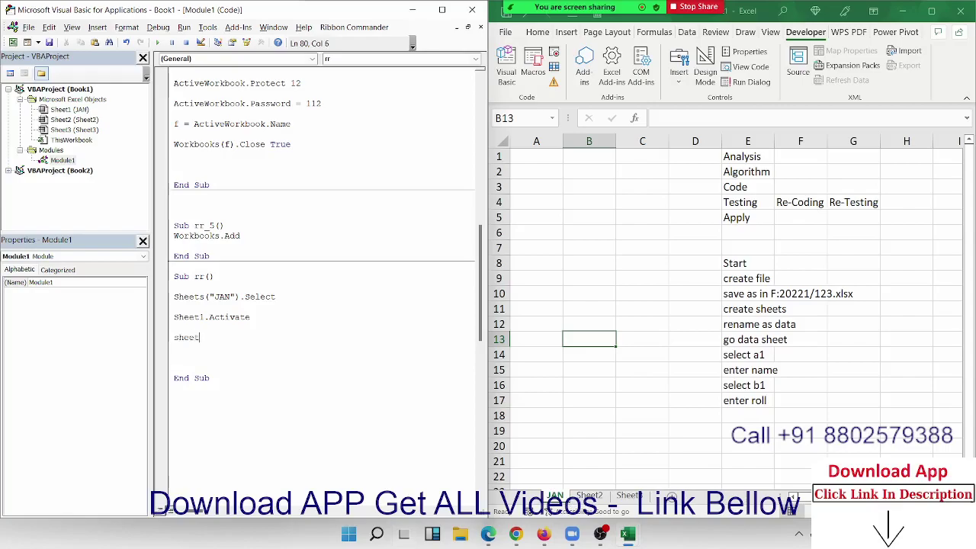
{"action": "type", "text": "s(1"}
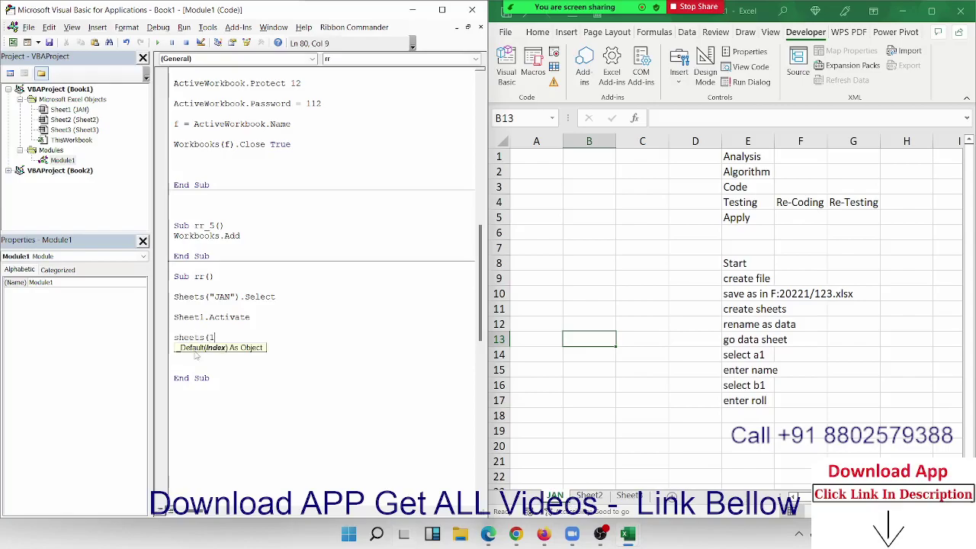
{"action": "type", "text": ")."}
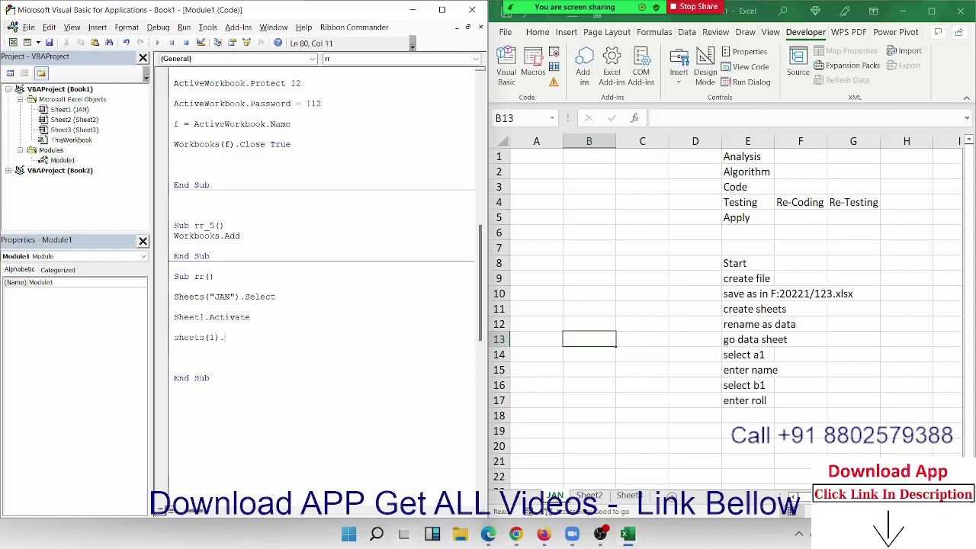
{"action": "type", "text": "selke"}
{"action": "key", "text": "BackSpace"}
{"action": "key", "text": "BackSpace"}
{"action": "type", "text": "ect"}
{"action": "key", "text": "Return"}
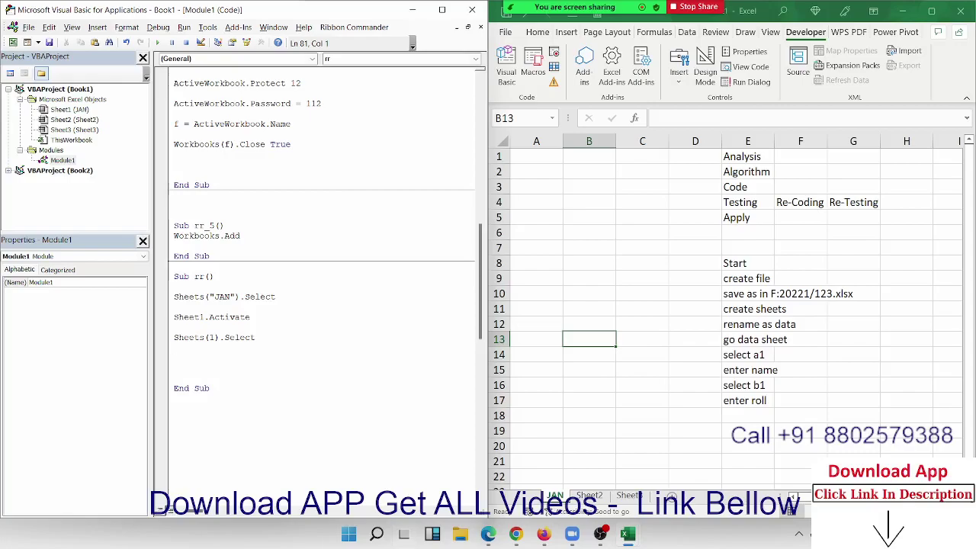
{"action": "key", "text": "Up"}
{"action": "key", "text": "Up"}
{"action": "key", "text": "Up"}
{"action": "key", "text": "Up"}
{"action": "key", "text": "Up"}
{"action": "key", "text": "shift+Down"}
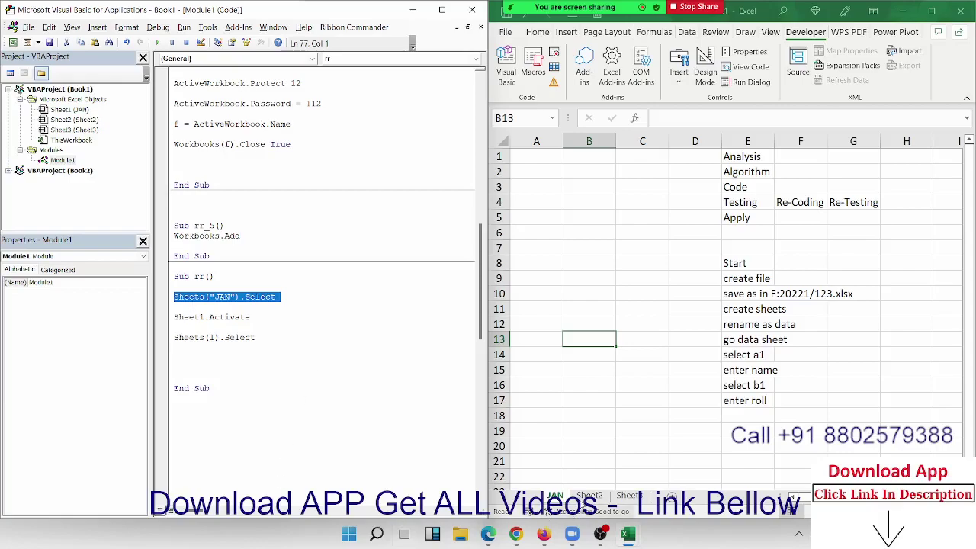
Delete the JAN worksheet from the workbook.
{"action": "right_click", "coordinate": [569, 498]}
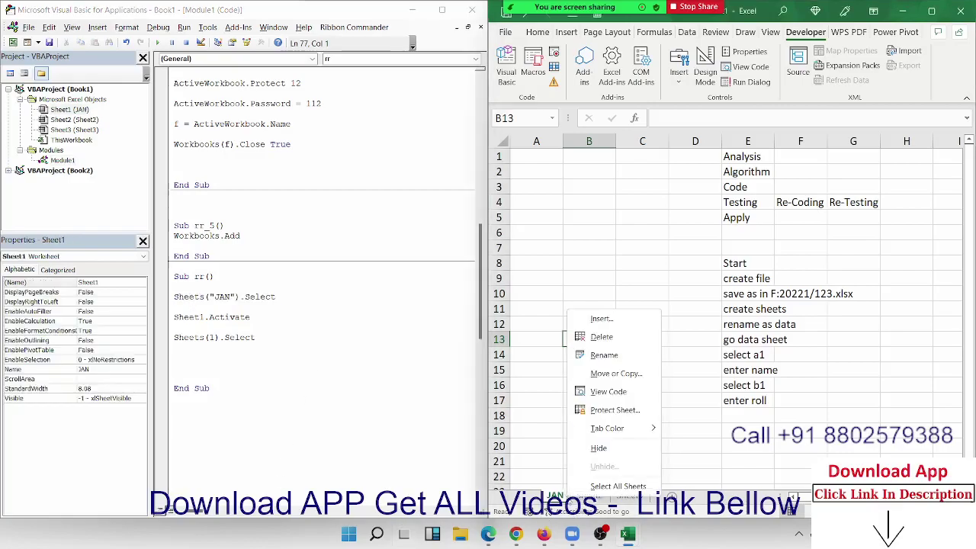
{"action": "right_click", "coordinate": [558, 496]}
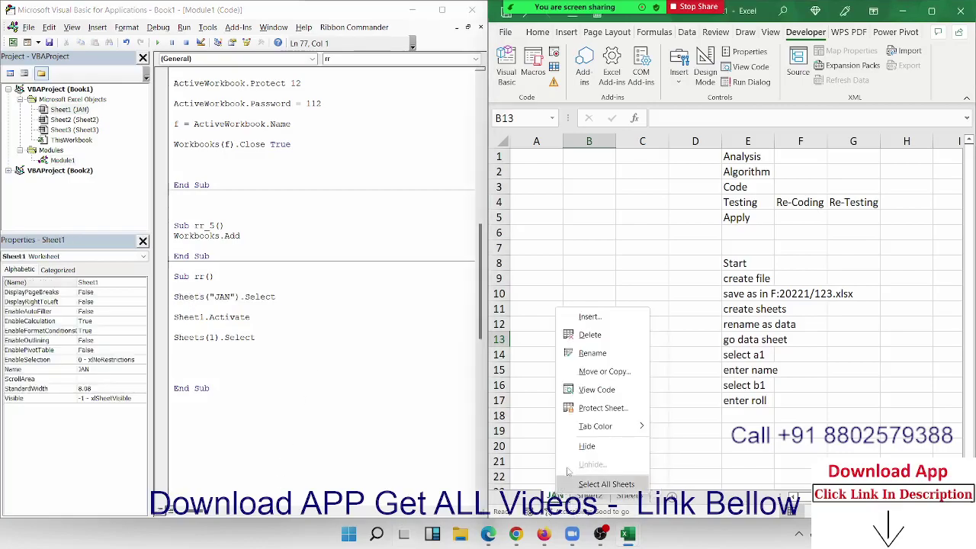
{"action": "left_click", "coordinate": [592, 335]}
{"action": "left_click", "coordinate": [468, 300]}
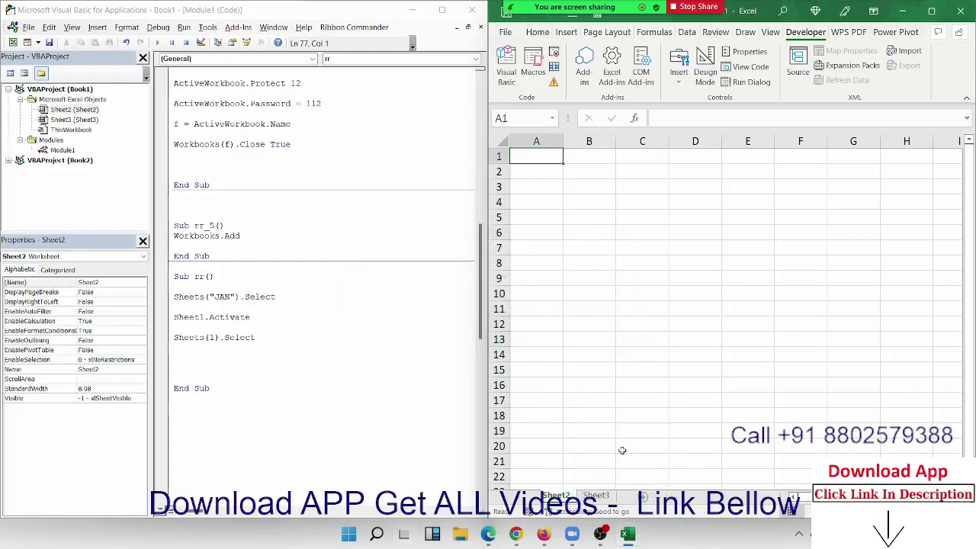
Insert a new blank sheet (Sheet4) and rename it JAN.
{"action": "left_click", "coordinate": [642, 498]}
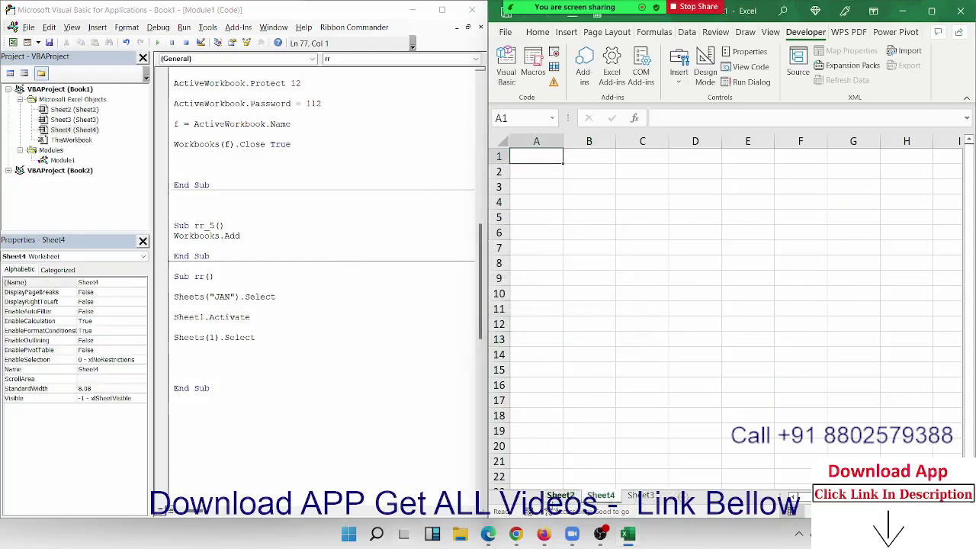
{"action": "left_click", "coordinate": [607, 500]}
{"action": "type", "text": "JAN"}
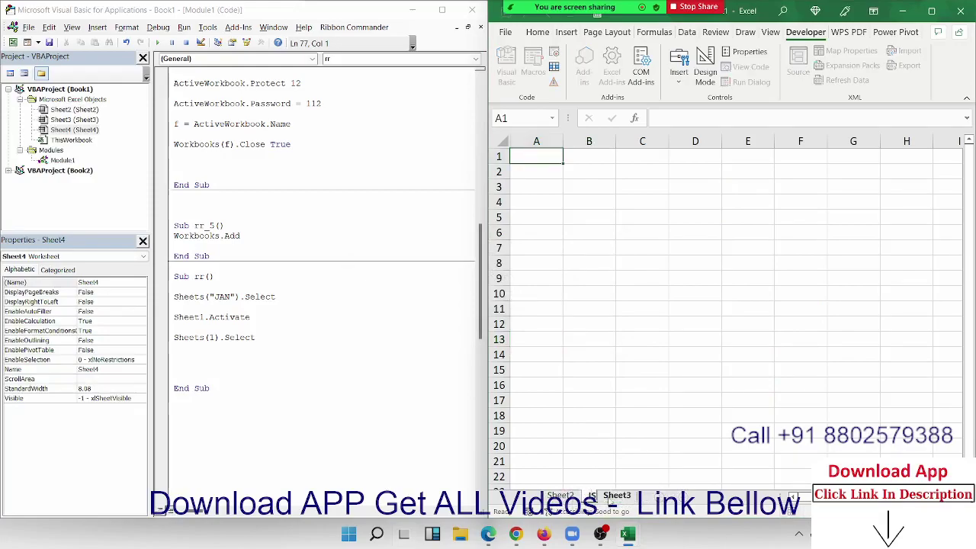
{"action": "key", "text": "Return"}
{"action": "left_click", "coordinate": [767, 278]}
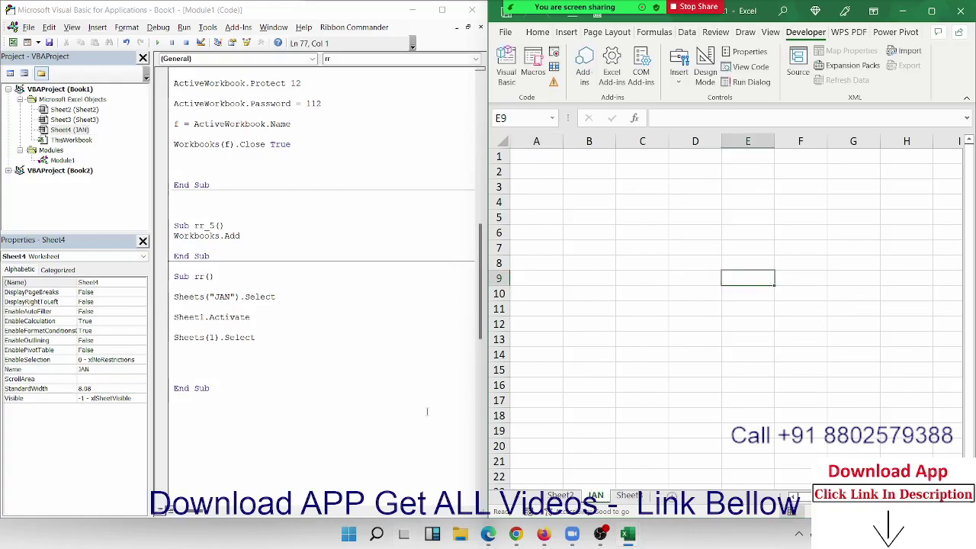
Highlight "JAN" and the Sheet1.Activate statement in Sub rr's code.
{"action": "double_click", "coordinate": [226, 296]}
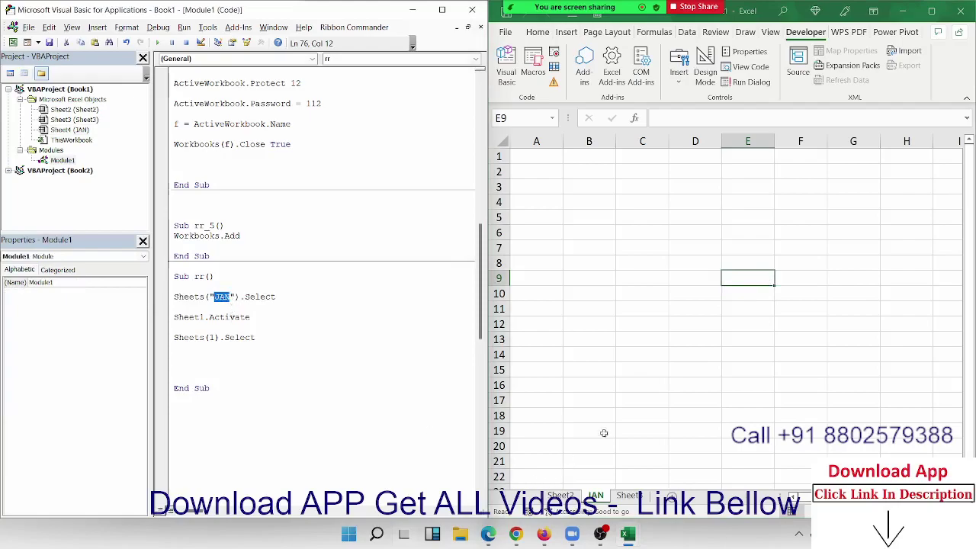
{"action": "left_click", "coordinate": [656, 370]}
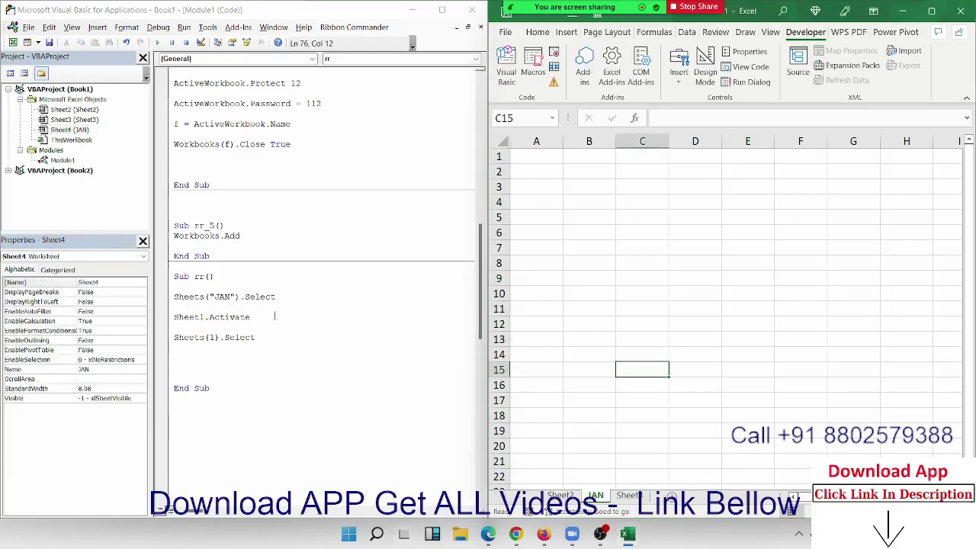
{"action": "left_click_drag", "start_coordinate": [275, 316], "coordinate": [174, 317]}
{"action": "left_click_drag", "start_coordinate": [252, 317], "coordinate": [188, 308]}
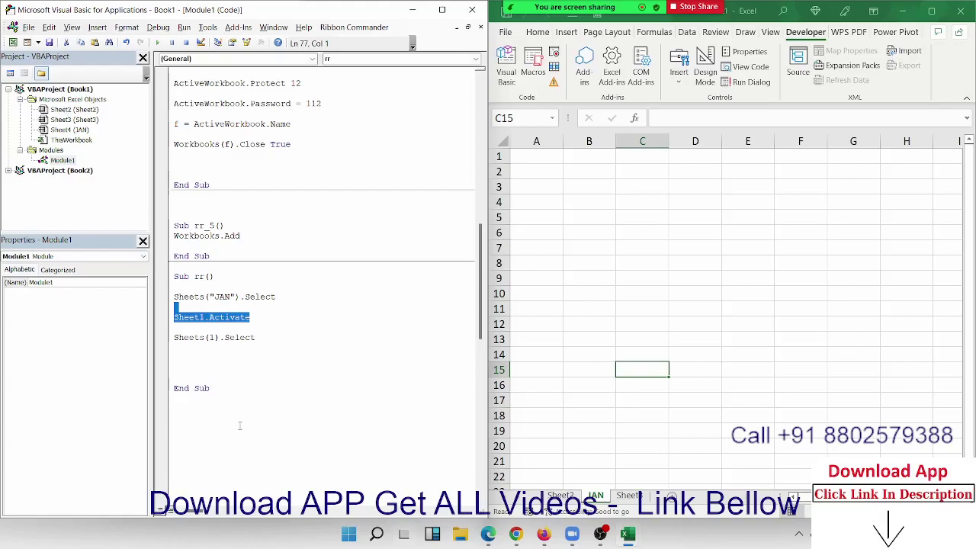
Rename the workbook's JAN sheet tab to FEB.
{"action": "left_click", "coordinate": [249, 367]}
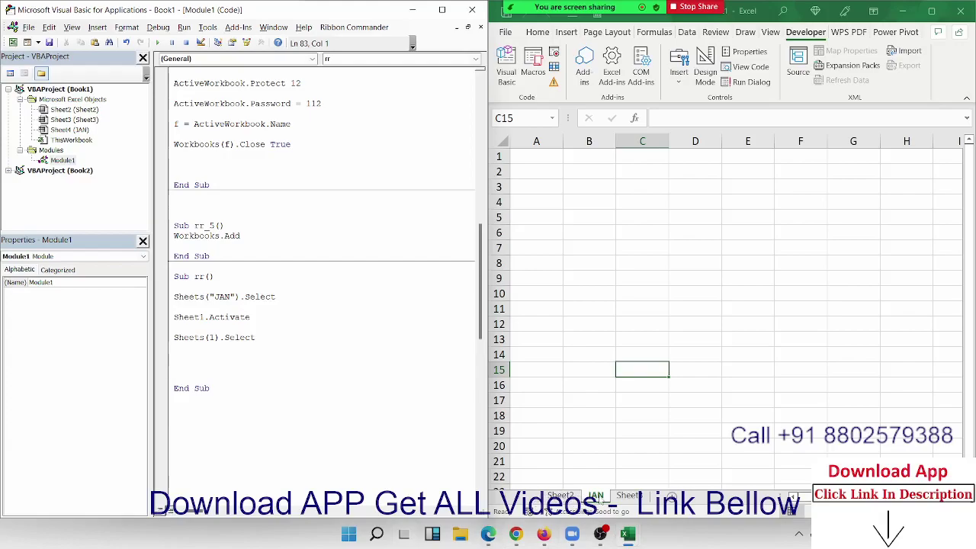
{"action": "left_click", "coordinate": [596, 497]}
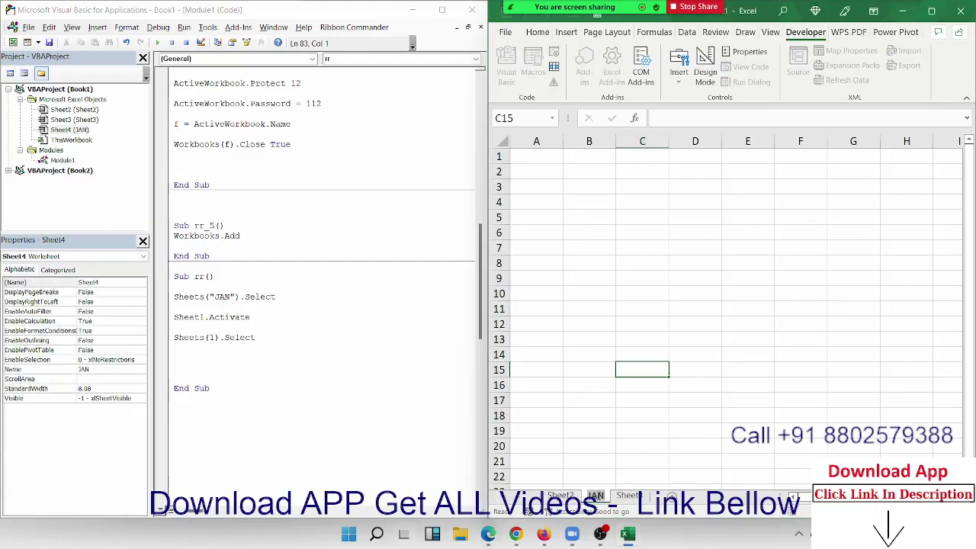
{"action": "type", "text": "FEB"}
{"action": "key", "text": "BackSpace"}
{"action": "type", "text": "B"}
{"action": "left_click", "coordinate": [286, 296]}
Change Sheet1.Activate to Sheet4.Activate in sub rr.
{"action": "left_click_drag", "start_coordinate": [286, 297], "coordinate": [172, 276]}
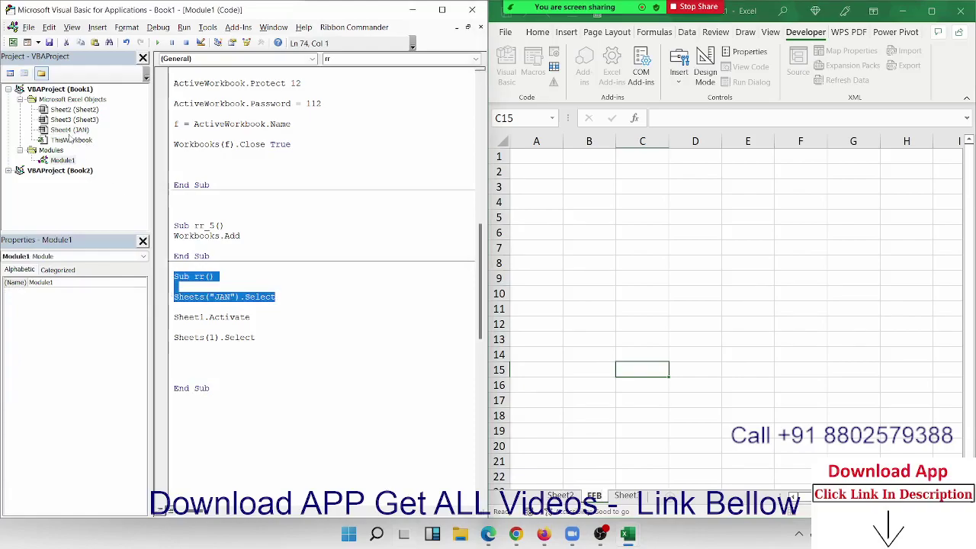
{"action": "left_click", "coordinate": [205, 318]}
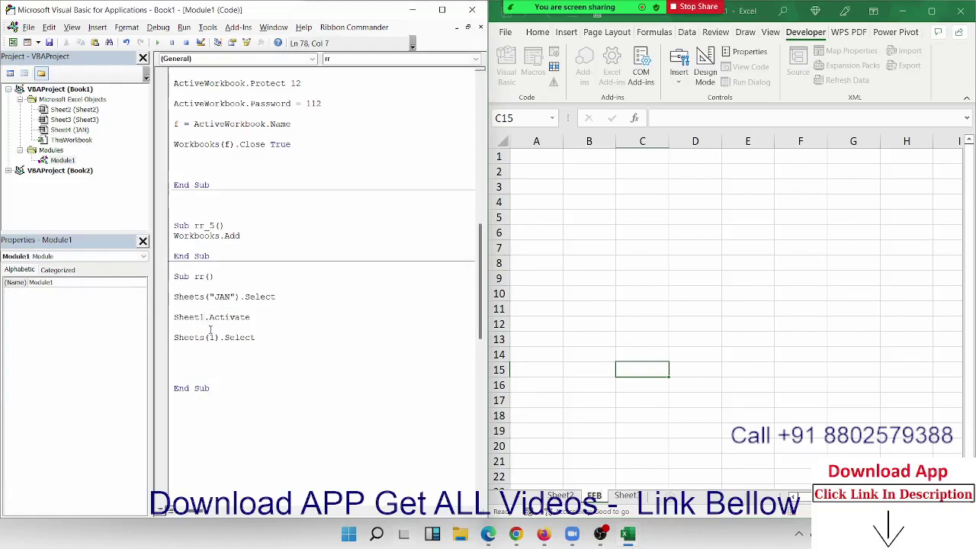
{"action": "key", "text": "BackSpace"}
{"action": "type", "text": "4"}
{"action": "key", "text": "Down"}
{"action": "key", "text": "Down"}
{"action": "key", "text": "Down"}
Highlight Select, JAN, the 4 in Sheet4 and the Sheets(1) index to explain them.
{"action": "left_click", "coordinate": [263, 359]}
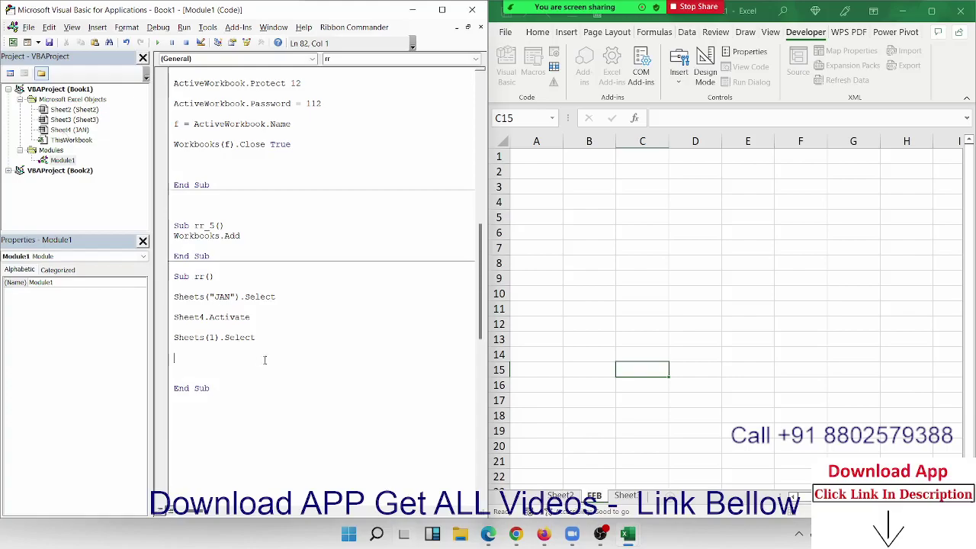
{"action": "double_click", "coordinate": [262, 301]}
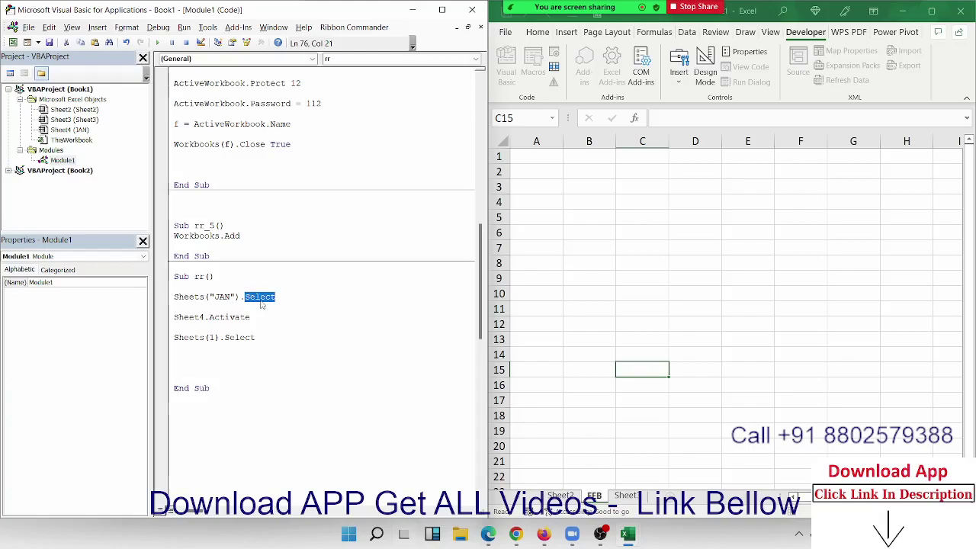
{"action": "double_click", "coordinate": [221, 297]}
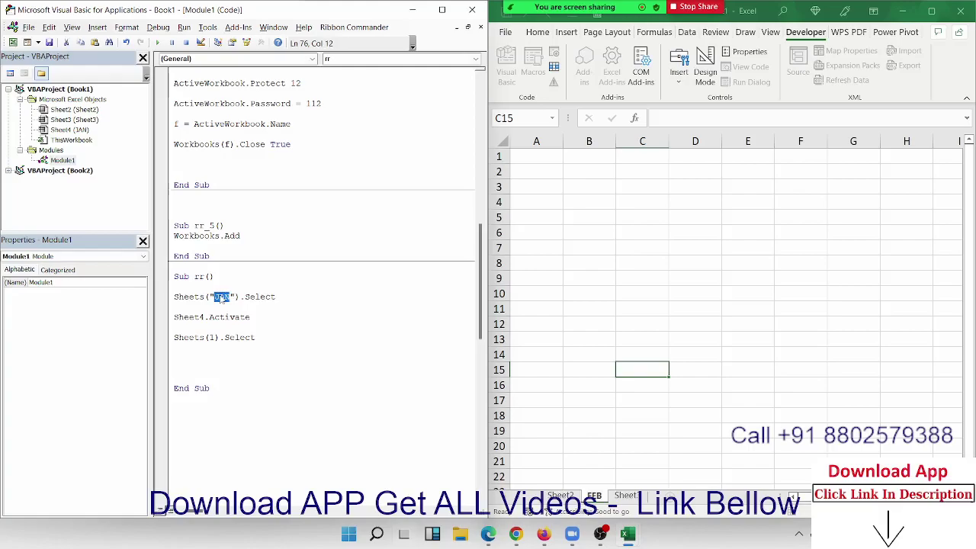
{"action": "left_click", "coordinate": [219, 321]}
{"action": "left_click", "coordinate": [202, 317]}
{"action": "left_click_drag", "start_coordinate": [214, 337], "coordinate": [225, 337]}
Add an ActiveSheet line below Sheets(1).Select with blank lines after it.
{"action": "key", "text": "Down"}
{"action": "key", "text": "Down"}
{"action": "key", "text": "Return"}
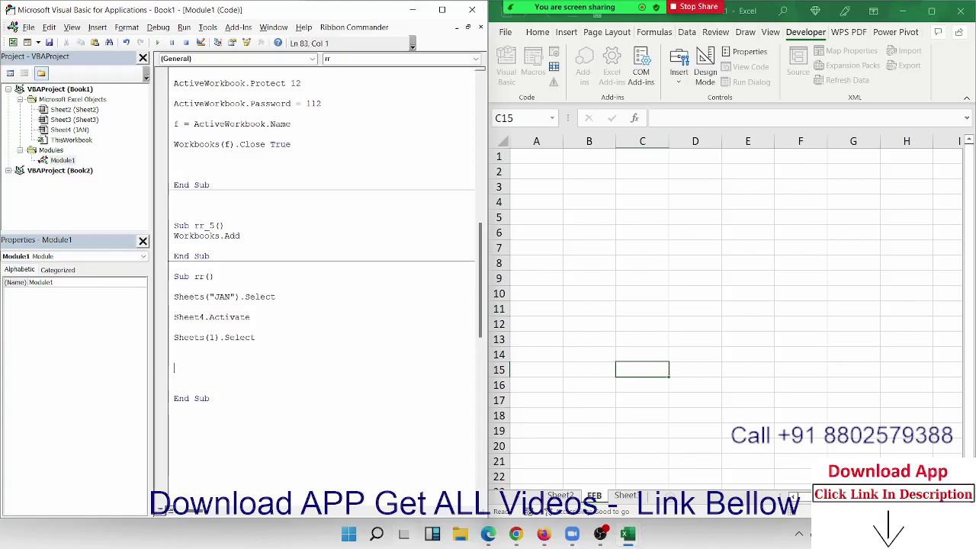
{"action": "key", "text": "Up"}
{"action": "type", "text": "acti"}
{"action": "type", "text": "vesheet"}
{"action": "key", "text": "Return"}
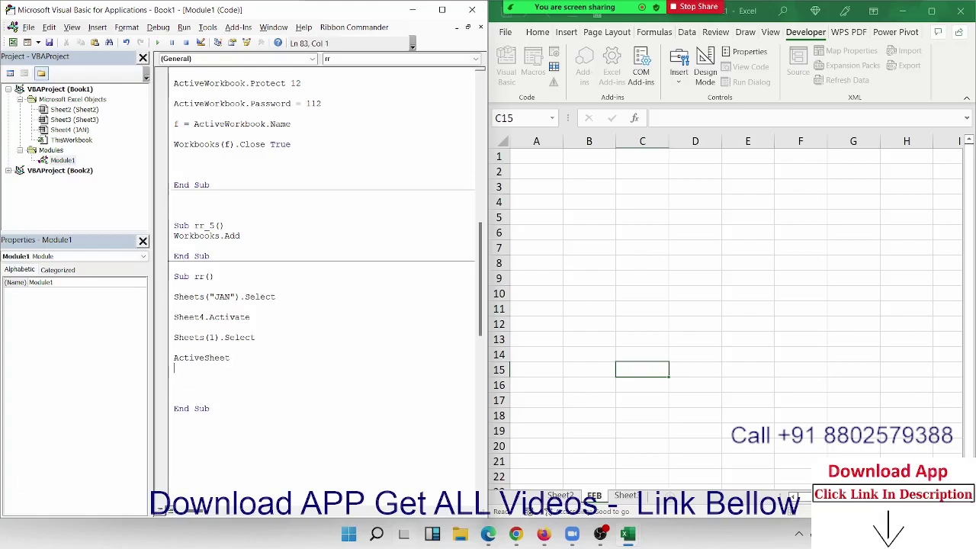
{"action": "key", "text": "Return"}
{"action": "key", "text": "Return"}
{"action": "key", "text": "Return"}
{"action": "key", "text": "Return"}
{"action": "key", "text": "Return"}
{"action": "key", "text": "Up"}
{"action": "key", "text": "Up"}
{"action": "key", "text": "Up"}
Add Sheets.Add followed by ActiveSheet.Name = "Data".
{"action": "type", "text": "sheets."}
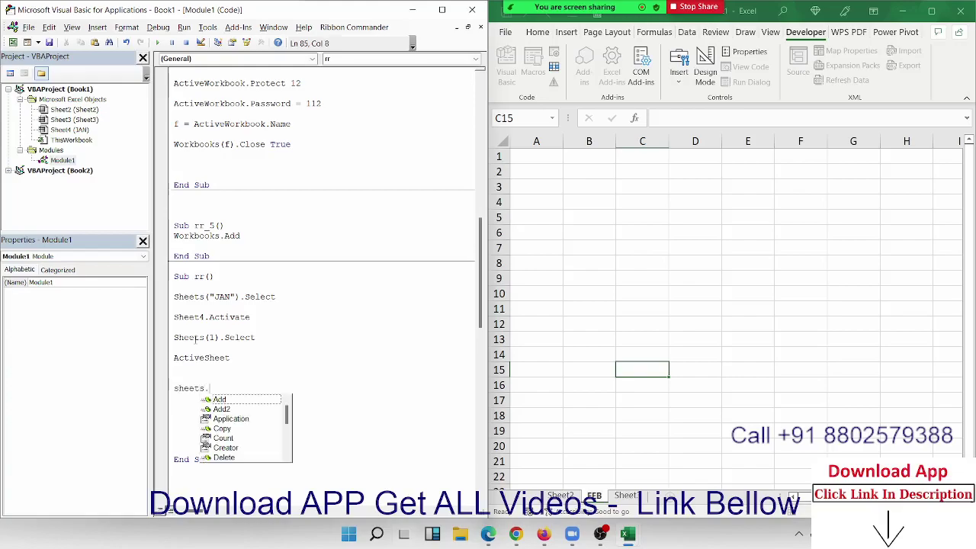
{"action": "type", "text": "Ad"}
{"action": "key", "text": "Return"}
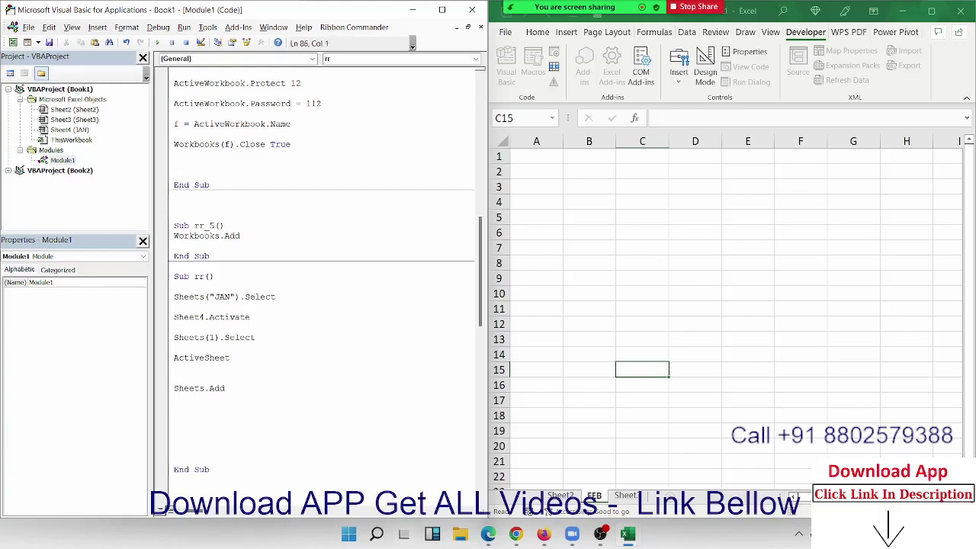
{"action": "key", "text": "Return"}
{"action": "type", "text": "active"}
{"action": "type", "text": "s"}
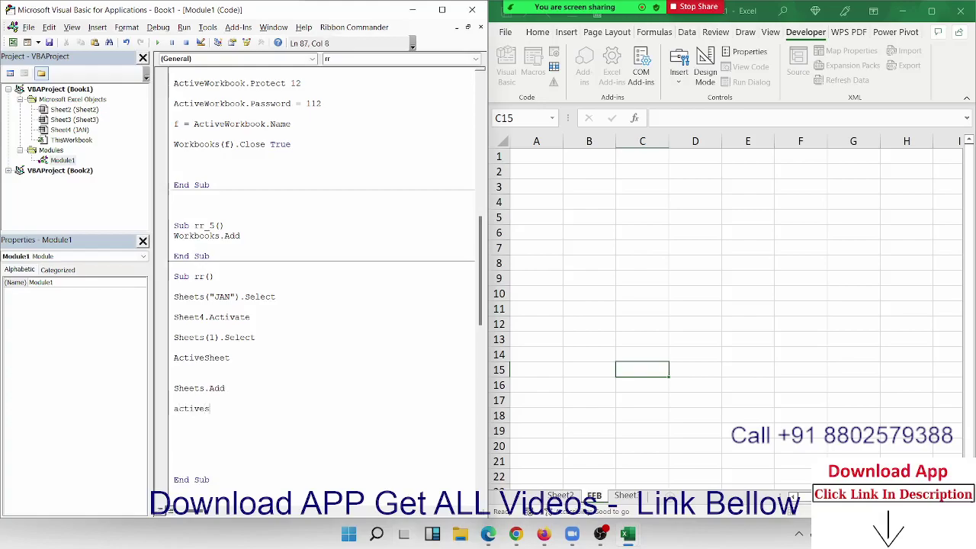
{"action": "type", "text": "heetname"}
{"action": "key", "text": "BackSpace"}
{"action": "key", "text": "BackSpace"}
{"action": "key", "text": "BackSpace"}
{"action": "key", "text": "BackSpace"}
{"action": "type", "text": "name "}
{"action": "type", "text": "= \"Data"}
{"action": "type", "text": "\""}
{"action": "key", "text": "Return"}
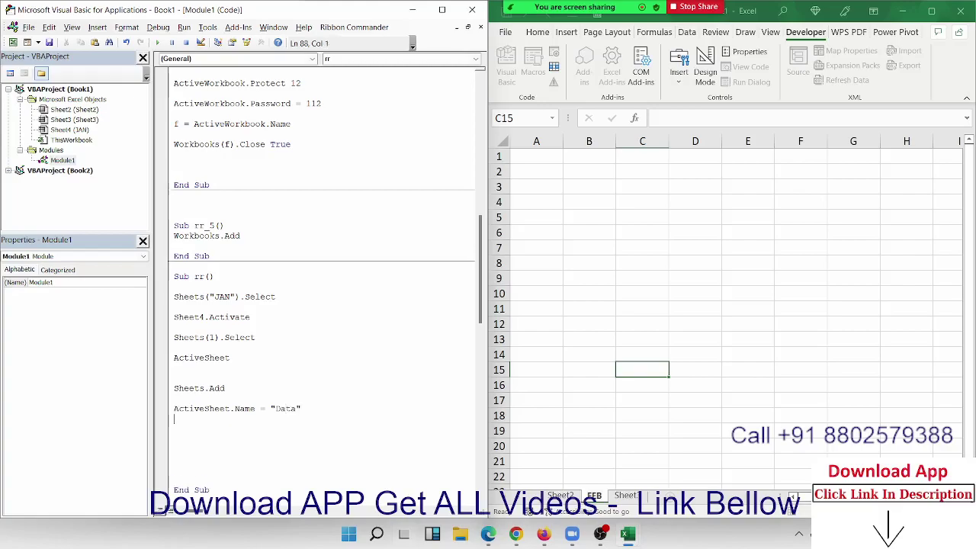
{"action": "key", "text": "Return"}
{"action": "key", "text": "Return"}
Add the one-line version Sheets.Add.Name = "Data".
{"action": "type", "text": "she"}
{"action": "type", "text": "ets.ad"}
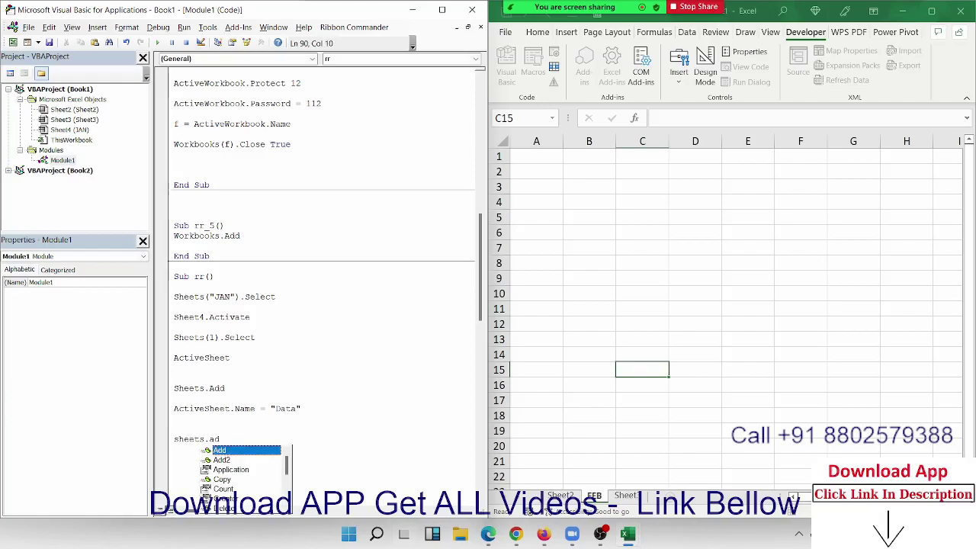
{"action": "key", "text": "Tab"}
{"action": "type", "text": ".nam"}
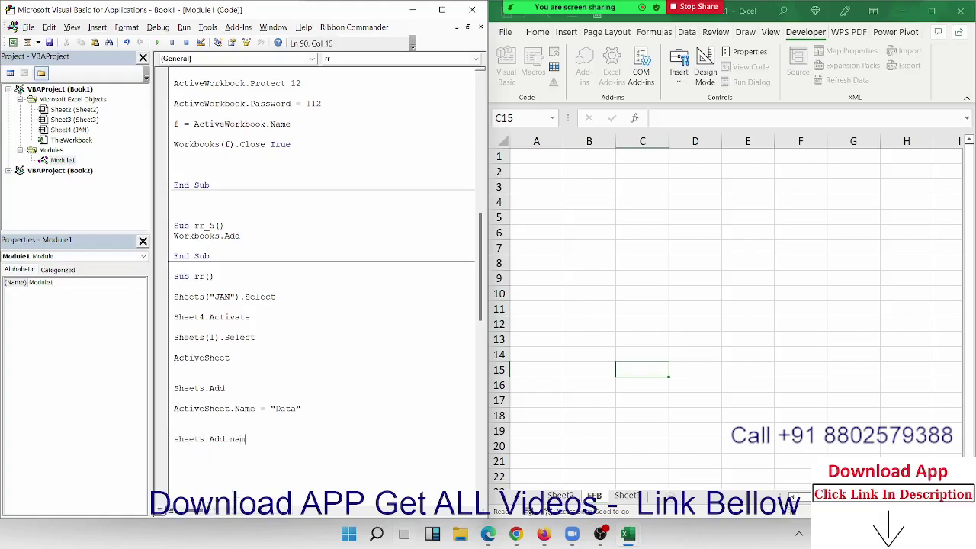
{"action": "type", "text": "e = \"D"}
{"action": "type", "text": "ata"}
{"action": "key", "text": "Return"}
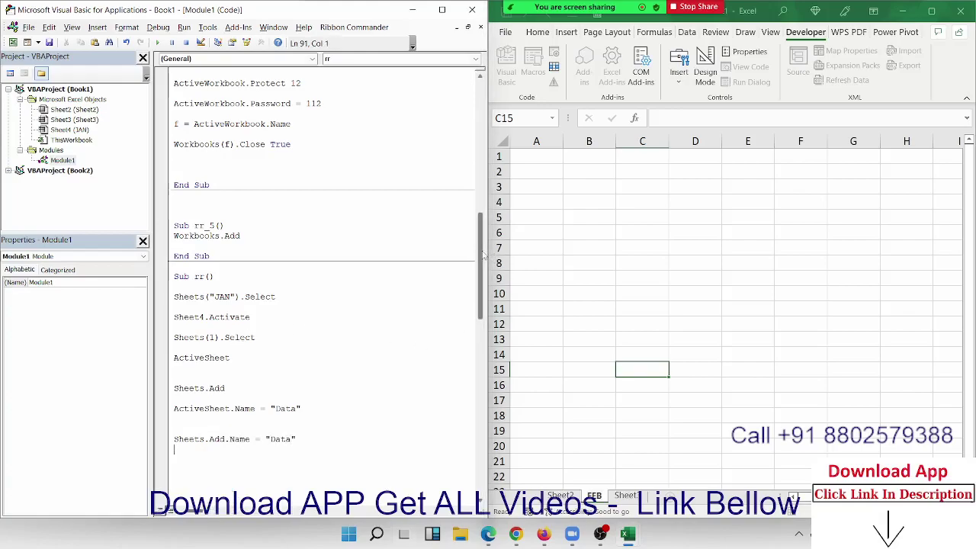
Add a Sheets.Add , Sheets("Sheet3") line to insert a sheet after Sheet3.
{"action": "left_click_drag", "start_coordinate": [482, 255], "coordinate": [479, 298]}
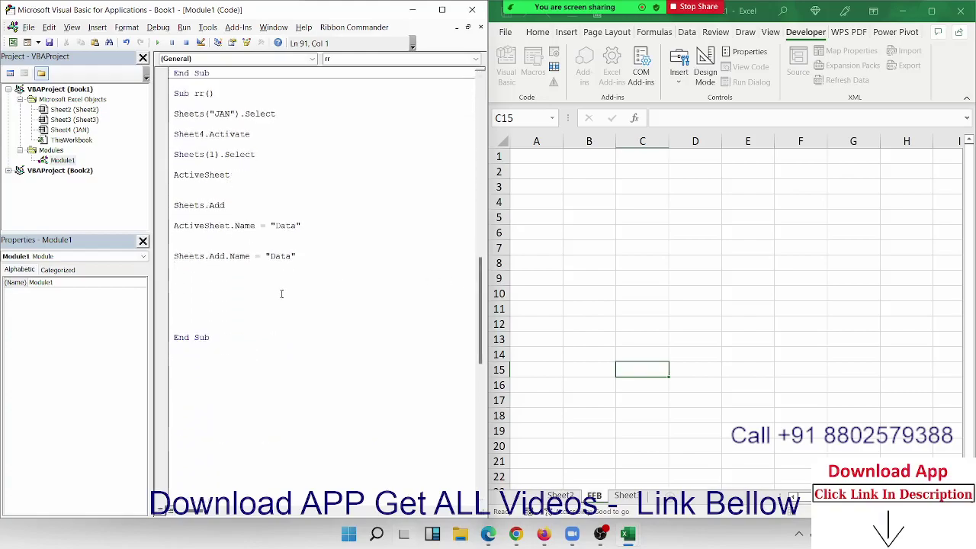
{"action": "key", "text": "Return"}
{"action": "type", "text": "sheets."}
{"action": "type", "text": "ad"}
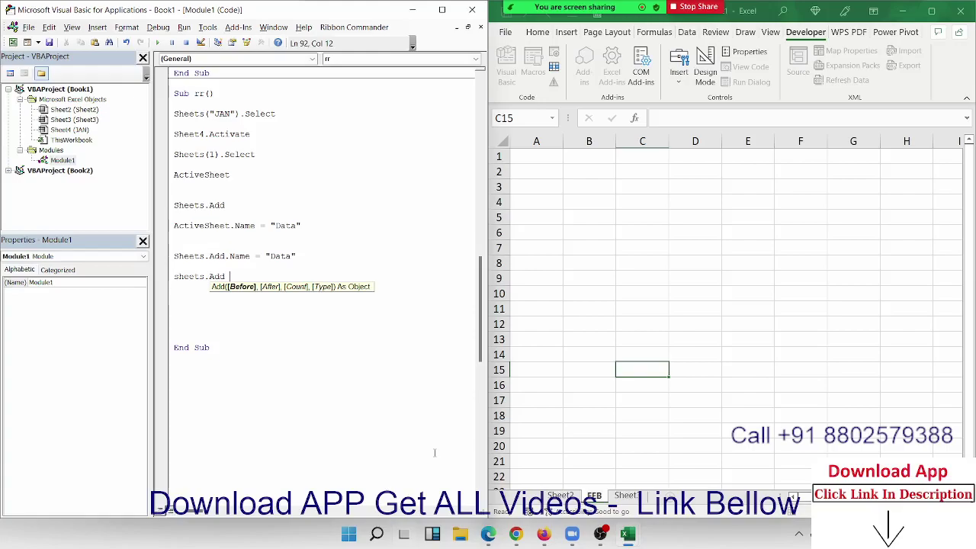
{"action": "type", "text": ","}
{"action": "type", "text": "sheets"}
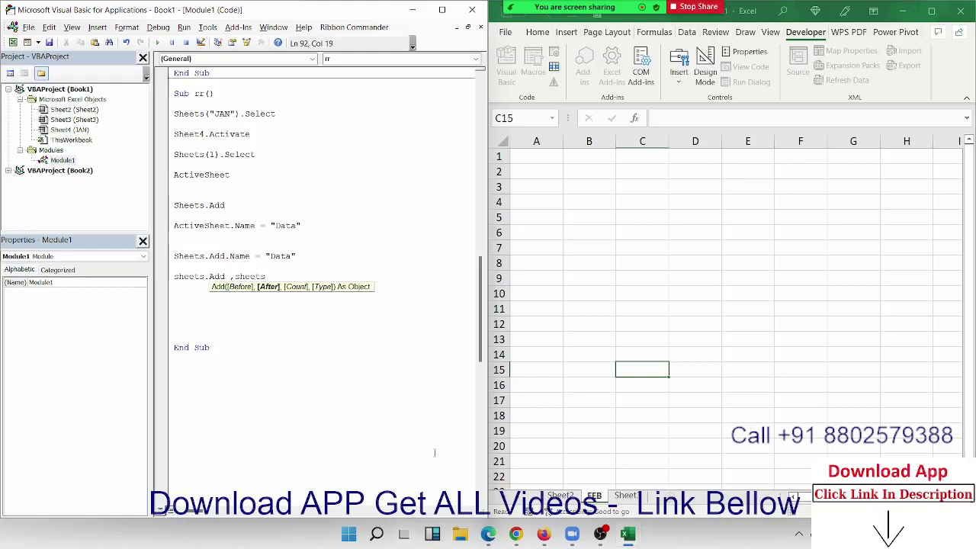
{"action": "type", "text": "(\"Sheet"}
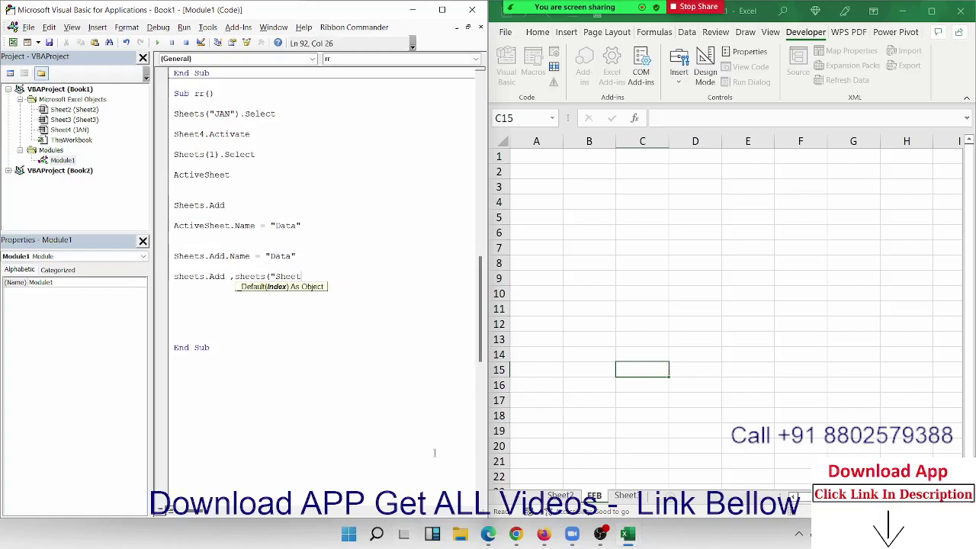
{"action": "type", "text": "3\""}
{"action": "type", "text": ")"}
{"action": "key", "text": "ctrl"}
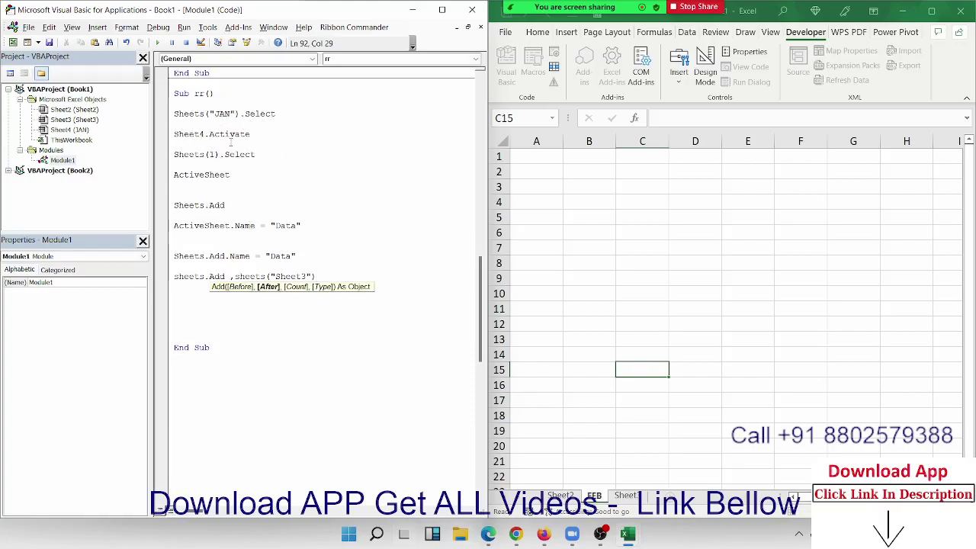
{"action": "left_click", "coordinate": [244, 317]}
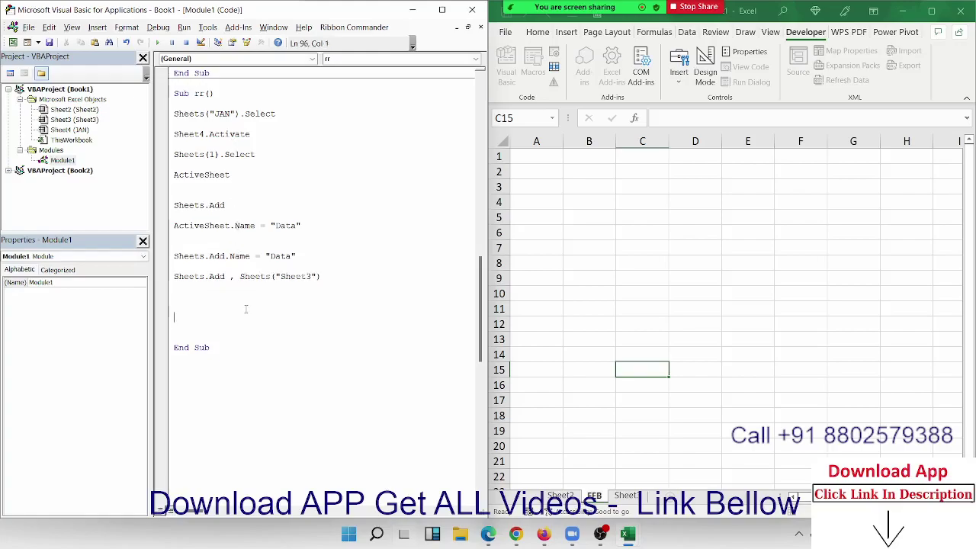
{"action": "left_click", "coordinate": [213, 297]}
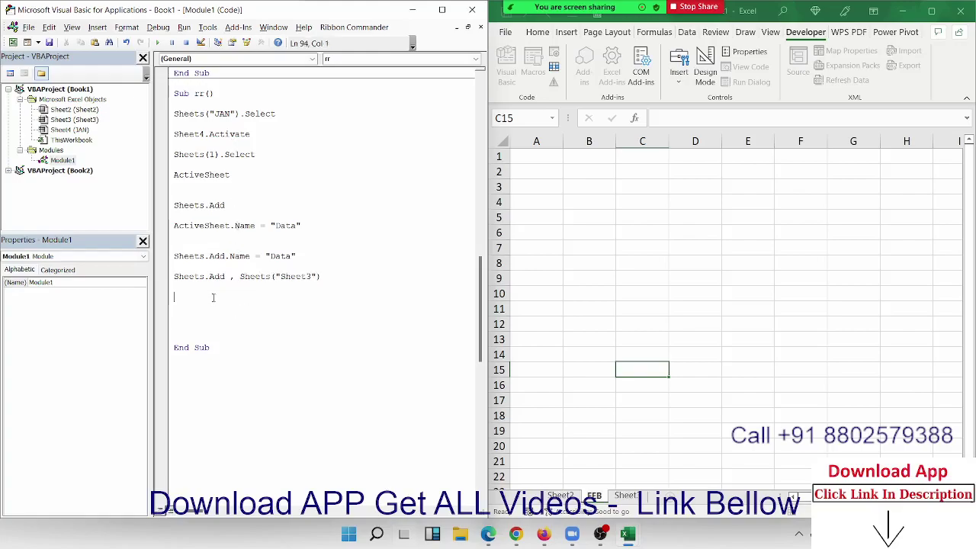
Replace the Sheet3 reference with Sheets(Sheets.Count) so the new sheet goes last.
{"action": "left_click", "coordinate": [349, 278]}
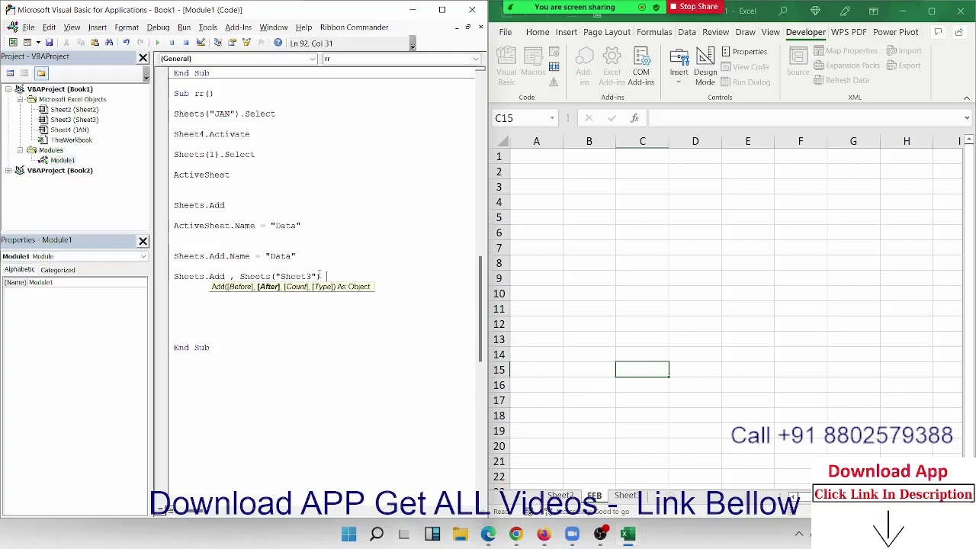
{"action": "left_click", "coordinate": [318, 276]}
{"action": "left_click_drag", "start_coordinate": [316, 276], "coordinate": [275, 277]}
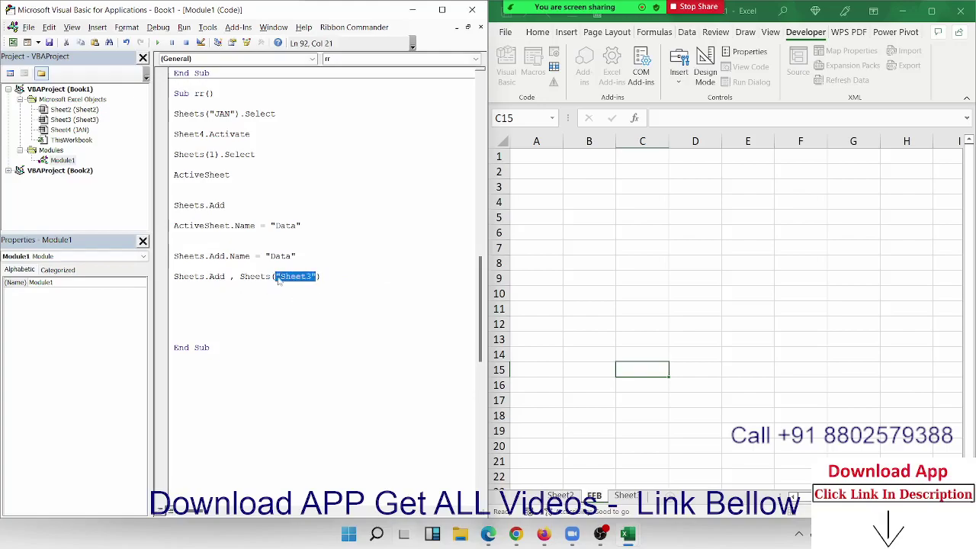
{"action": "type", "text": "sheets"}
{"action": "type", "text": ".cou"}
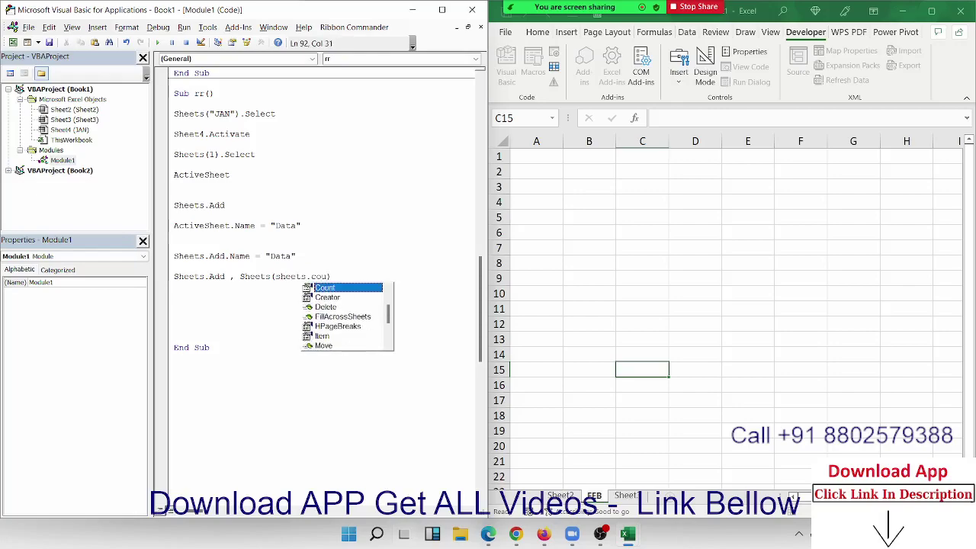
{"action": "type", "text": ")"}
{"action": "left_click", "coordinate": [176, 345]}
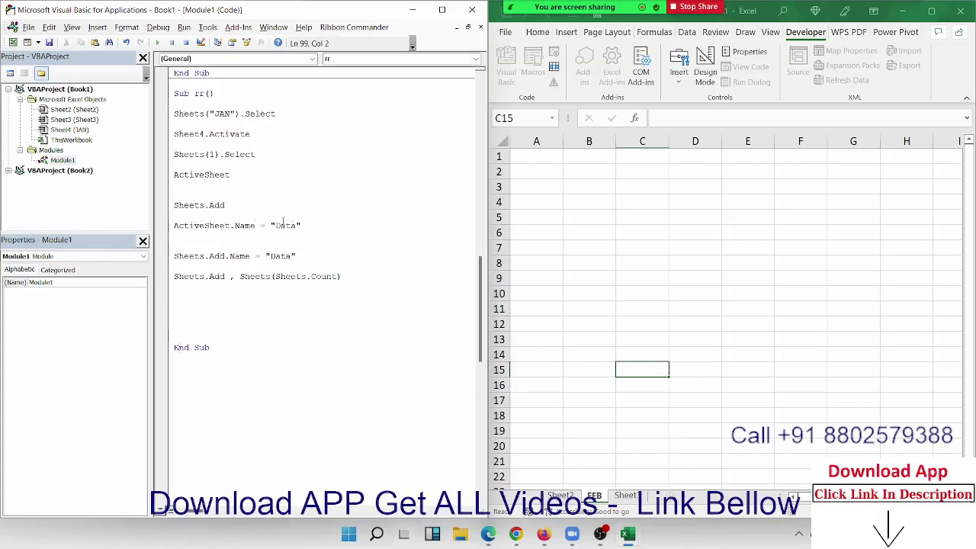
Highlight the index in Sheets(1).Select and add blank lines above End Sub.
{"action": "double_click", "coordinate": [210, 155]}
{"action": "left_click", "coordinate": [203, 287]}
{"action": "key", "text": "Return"}
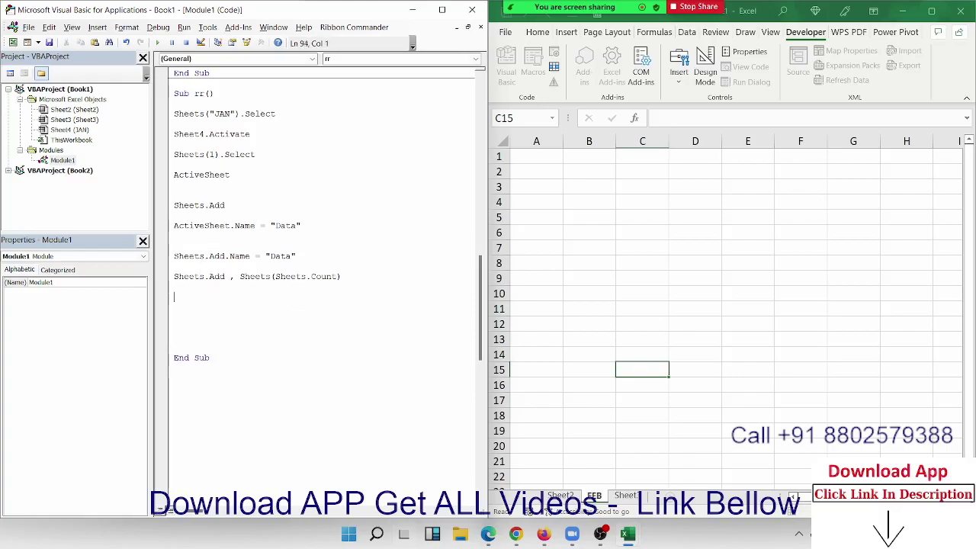
{"action": "key", "text": "Return"}
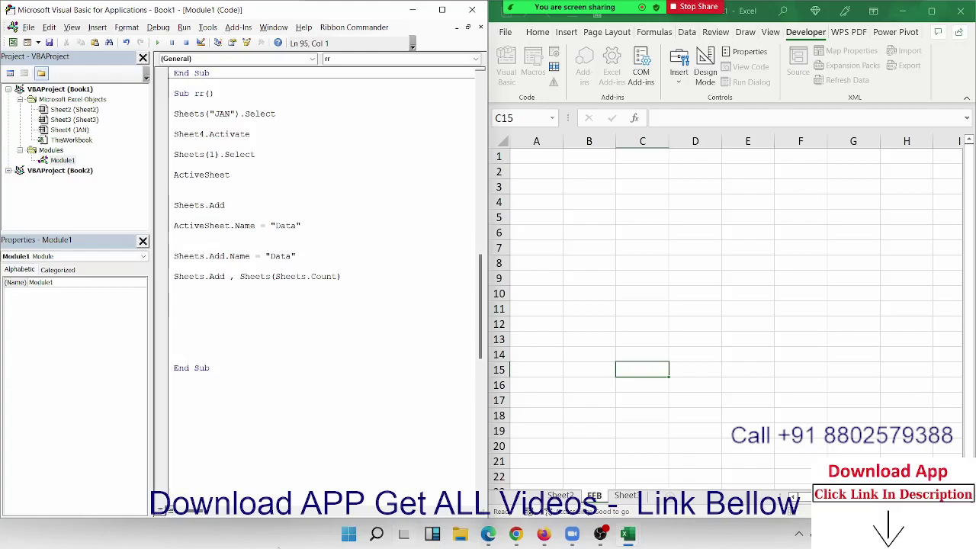
Type a Sheet4.Move statement below the Sheets.Add line.
{"action": "left_click", "coordinate": [621, 488]}
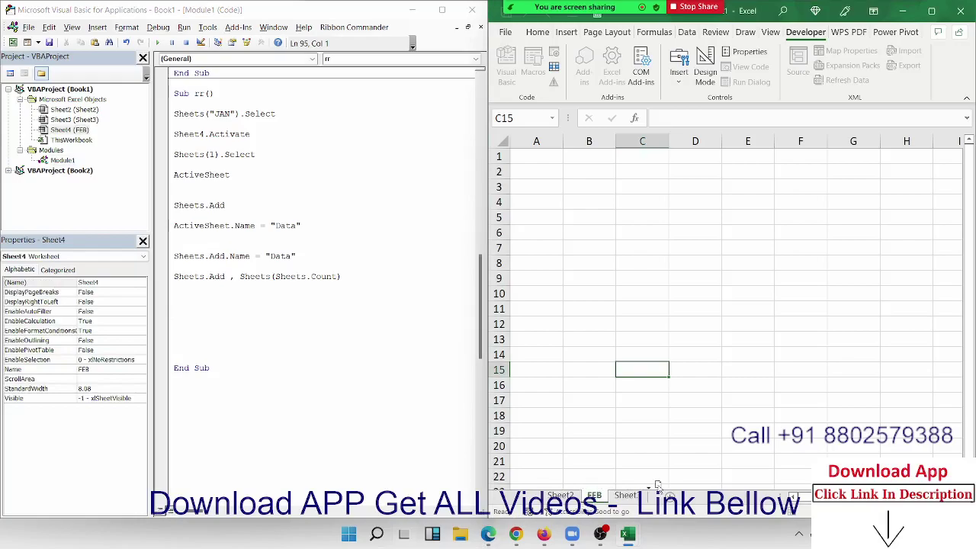
{"action": "left_click", "coordinate": [221, 269]}
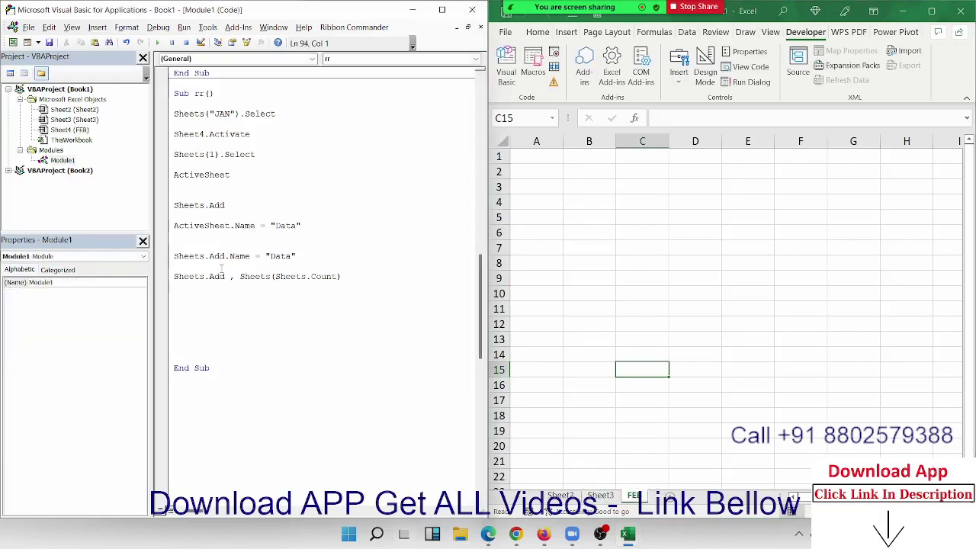
{"action": "type", "text": "sheets"}
{"action": "key", "text": "BackSpace"}
{"action": "type", "text": "4.mov"}
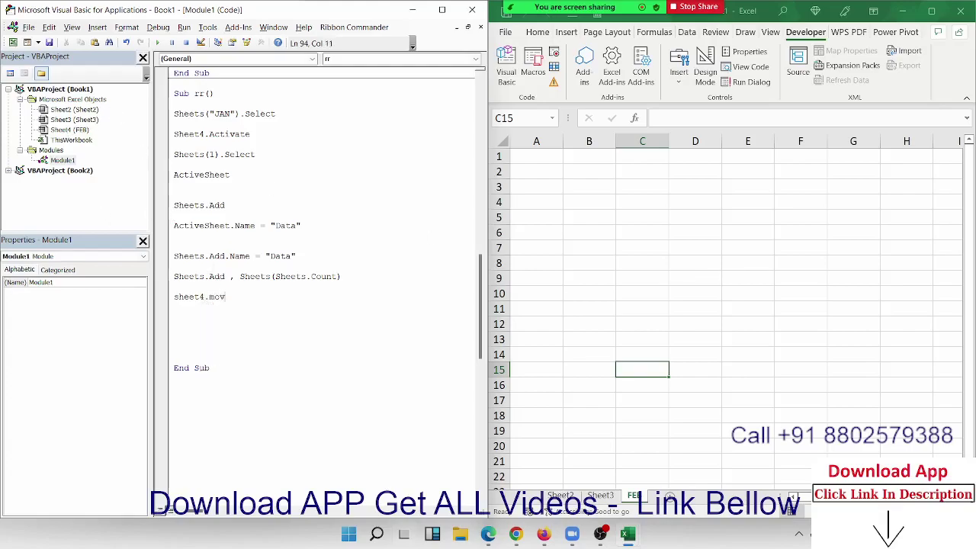
{"action": "type", "text": "e"}
{"action": "key", "text": "Return"}
Review the FEB sheet's Move or Copy options with (new book) selected, without moving it.
{"action": "right_click", "coordinate": [627, 497]}
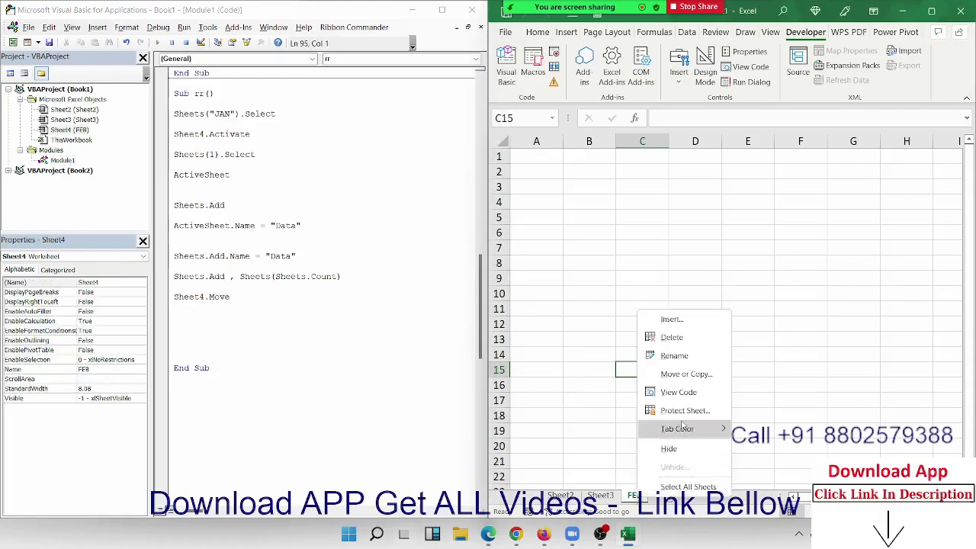
{"action": "left_click", "coordinate": [685, 373]}
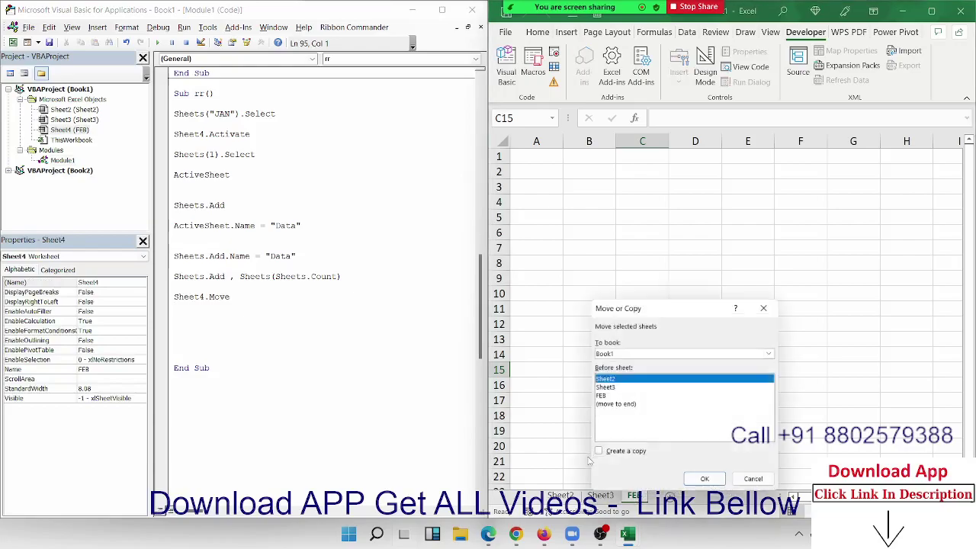
{"action": "left_click", "coordinate": [643, 352]}
{"action": "left_click", "coordinate": [624, 363]}
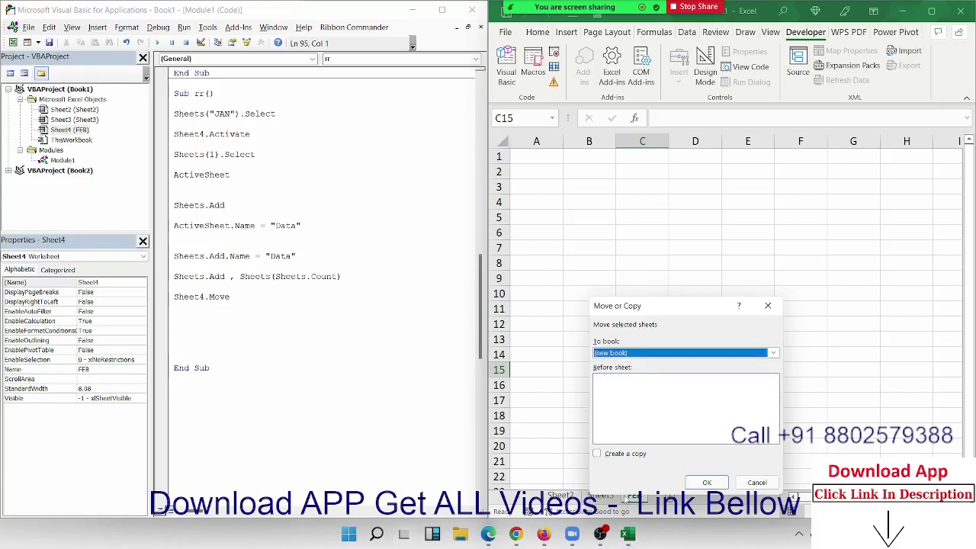
{"action": "left_click", "coordinate": [768, 305]}
{"action": "left_click", "coordinate": [266, 298]}
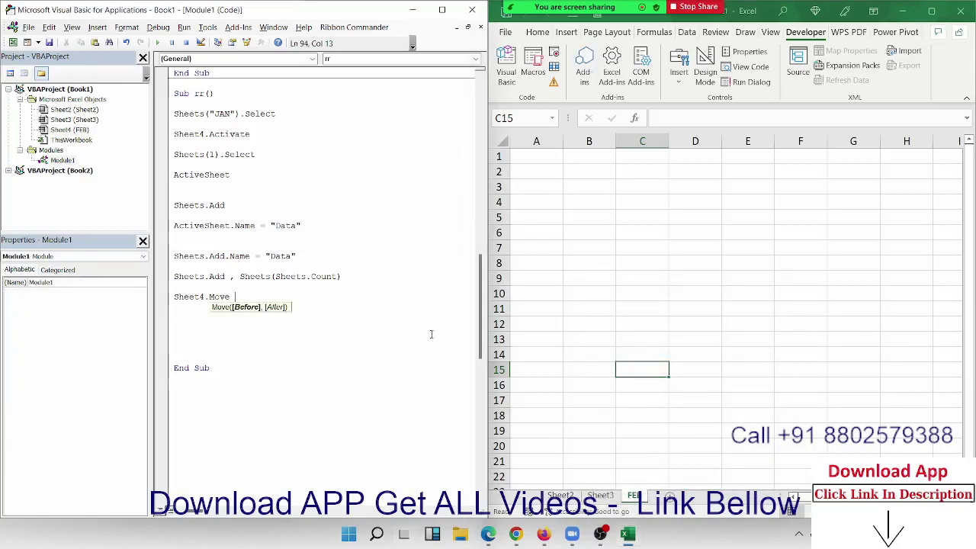
Complete the move as Sheet4.Move Sheets("Sheet2").
{"action": "type", "text": "shee"}
{"action": "type", "text": "ts("}
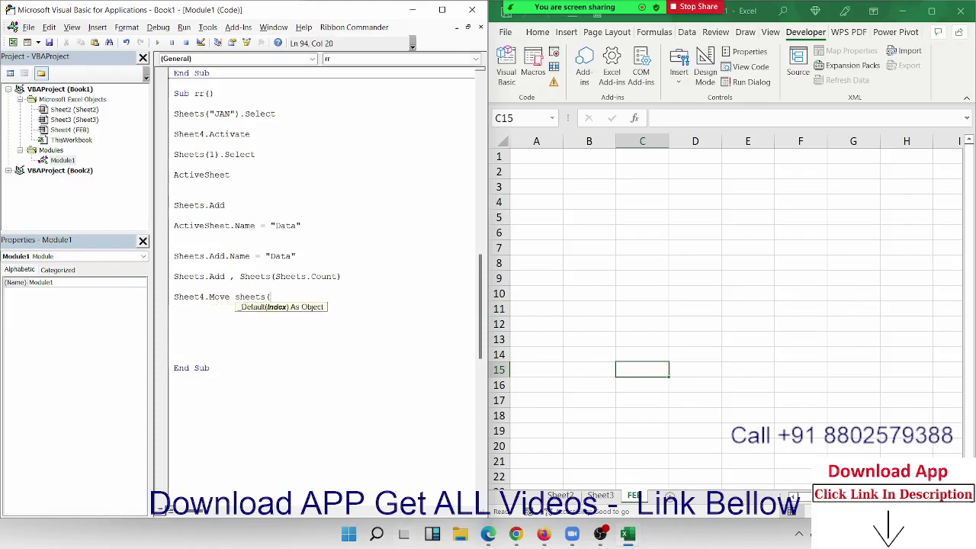
{"action": "type", "text": "\"Sheet2"}
{"action": "type", "text": "\")"}
{"action": "key", "text": "Return"}
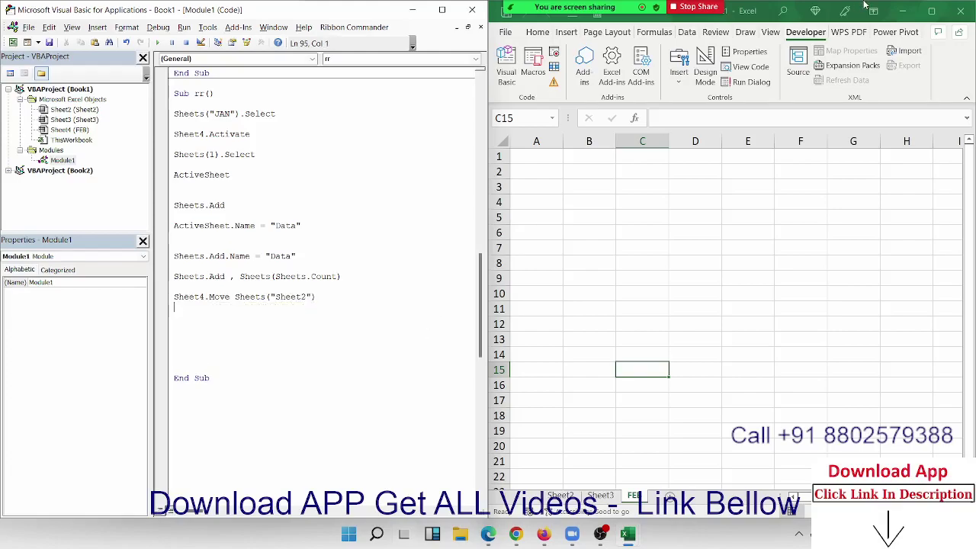
{"action": "key", "text": "Return"}
Add Sheet4.Copy Sheets("Sheet2") by pasting the copied Sheet2 argument.
{"action": "type", "text": "she"}
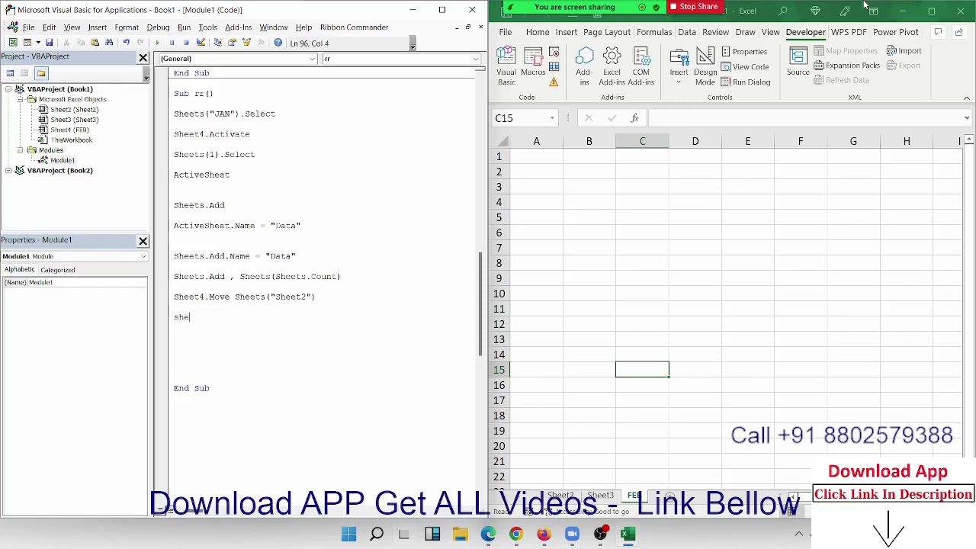
{"action": "type", "text": "et4.c"}
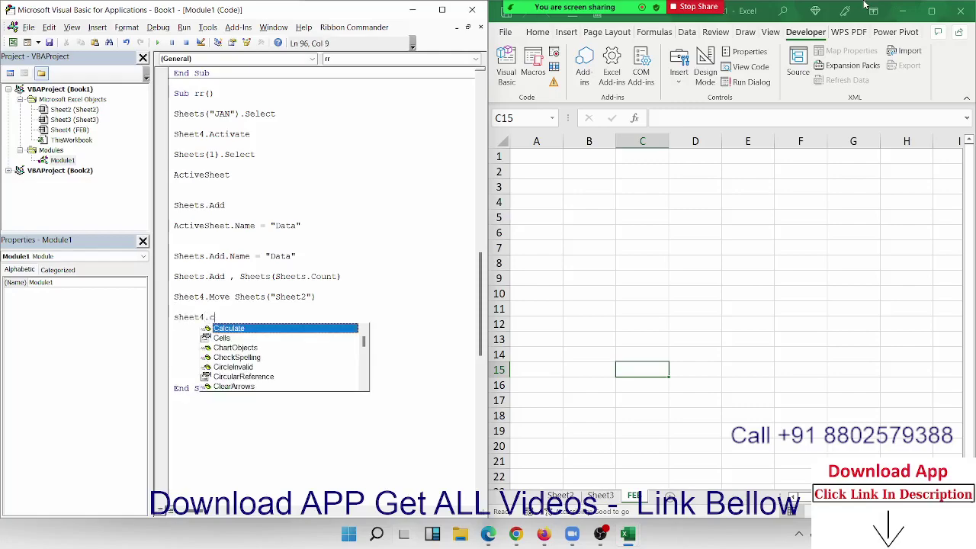
{"action": "type", "text": "opy"}
{"action": "key", "text": "Tab"}
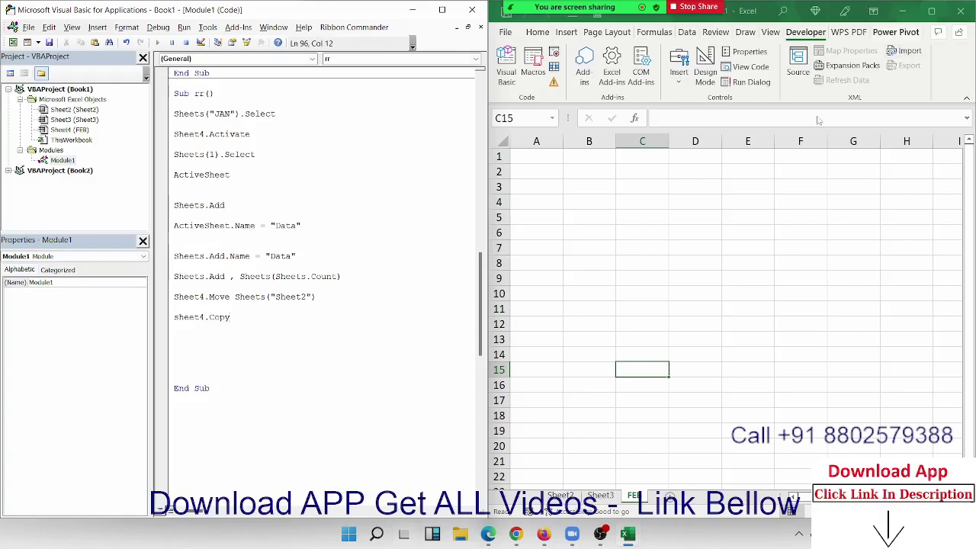
{"action": "left_click_drag", "start_coordinate": [235, 297], "coordinate": [336, 302]}
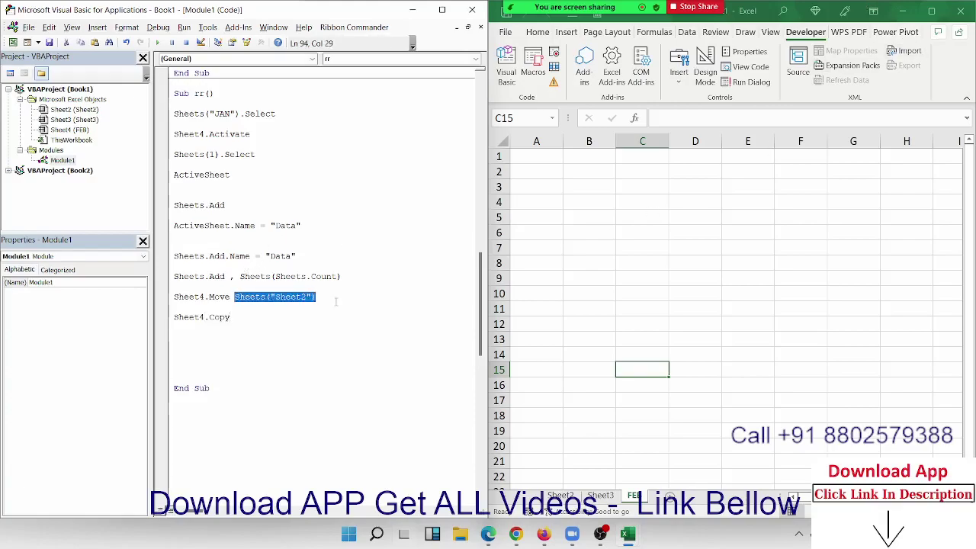
{"action": "key", "text": "ctrl+c"}
{"action": "left_click", "coordinate": [277, 317]}
{"action": "key", "text": "ctrl+v"}
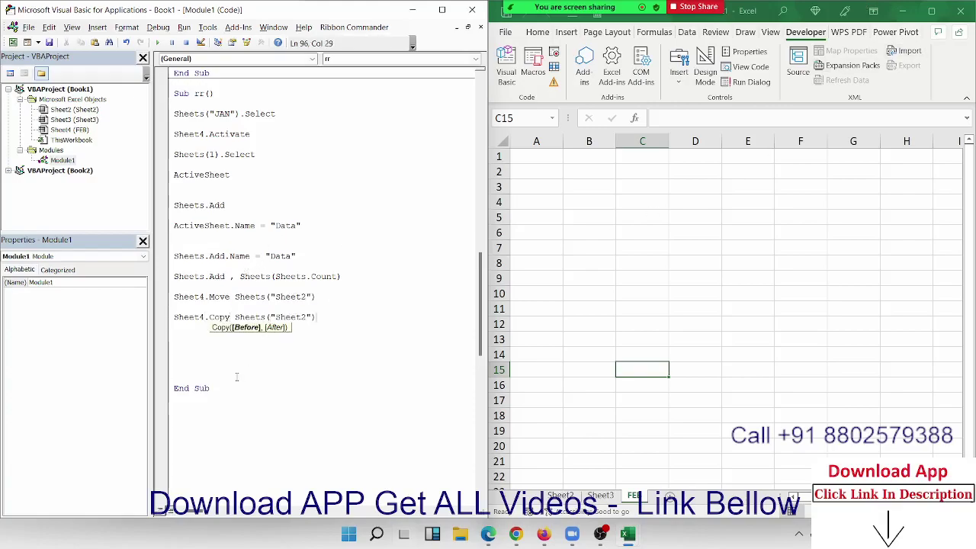
{"action": "left_click", "coordinate": [233, 378]}
{"action": "left_click", "coordinate": [220, 329]}
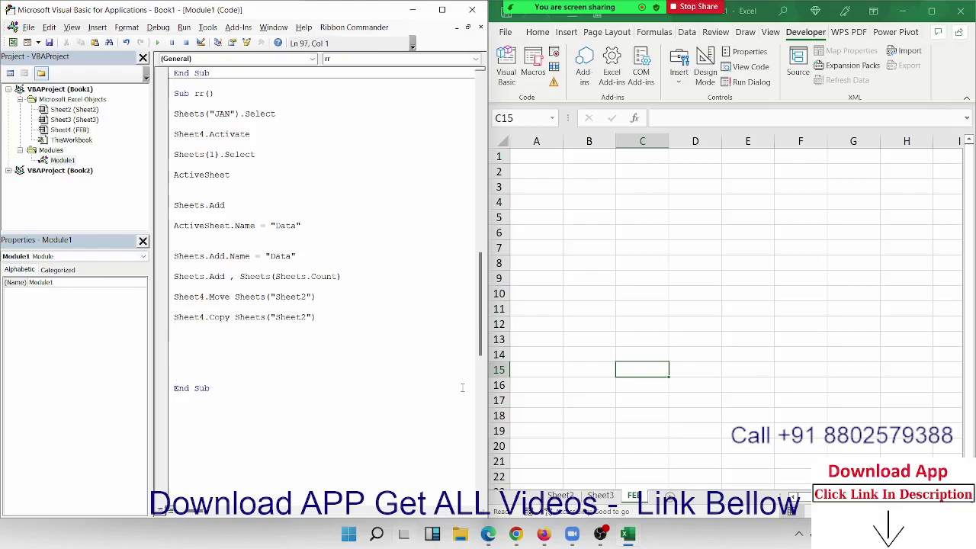
{"action": "key", "text": "Return"}
Add a Sheet4.Delete statement to sub rr.
{"action": "type", "text": "hee"}
{"action": "type", "text": "4.de"}
{"action": "key", "text": "Tab"}
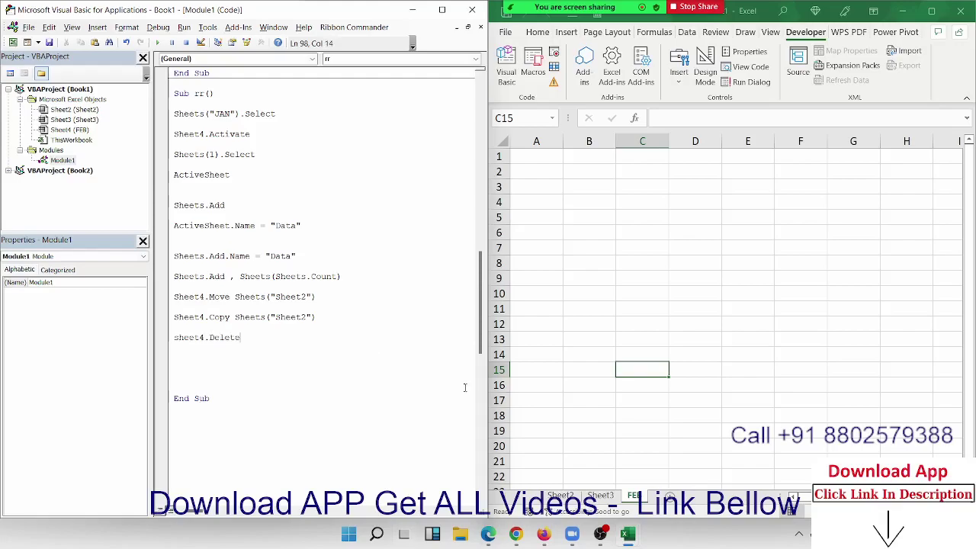
{"action": "key", "text": "Return"}
{"action": "key", "text": "Return"}
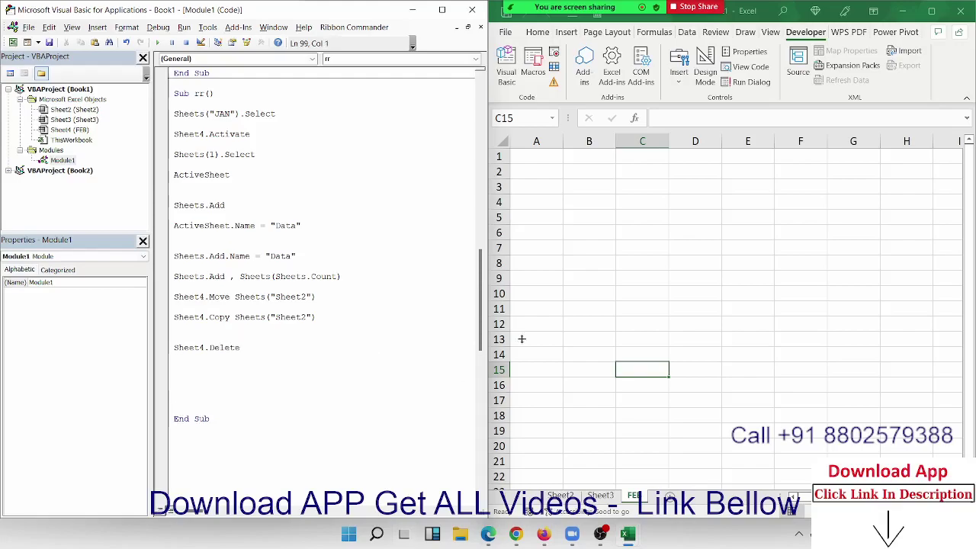
Try deleting the FEB tab in Excel, then cancel the confirmation and keep the sheet.
{"action": "right_click", "coordinate": [650, 498]}
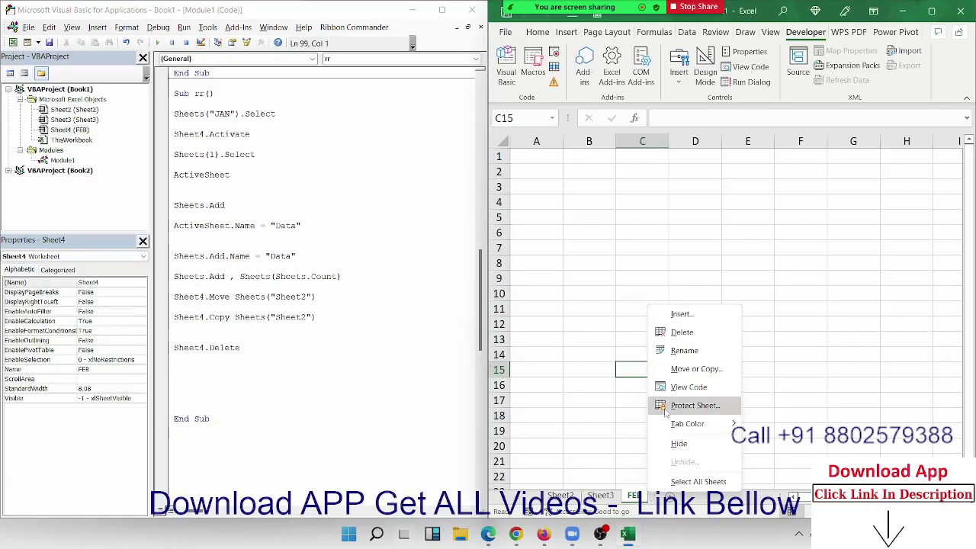
{"action": "left_click", "coordinate": [682, 333]}
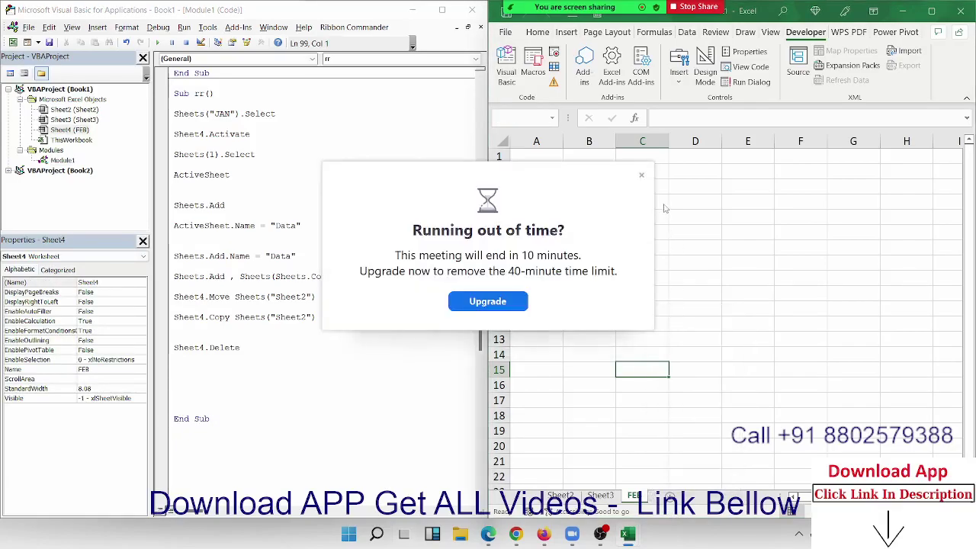
{"action": "left_click", "coordinate": [643, 174]}
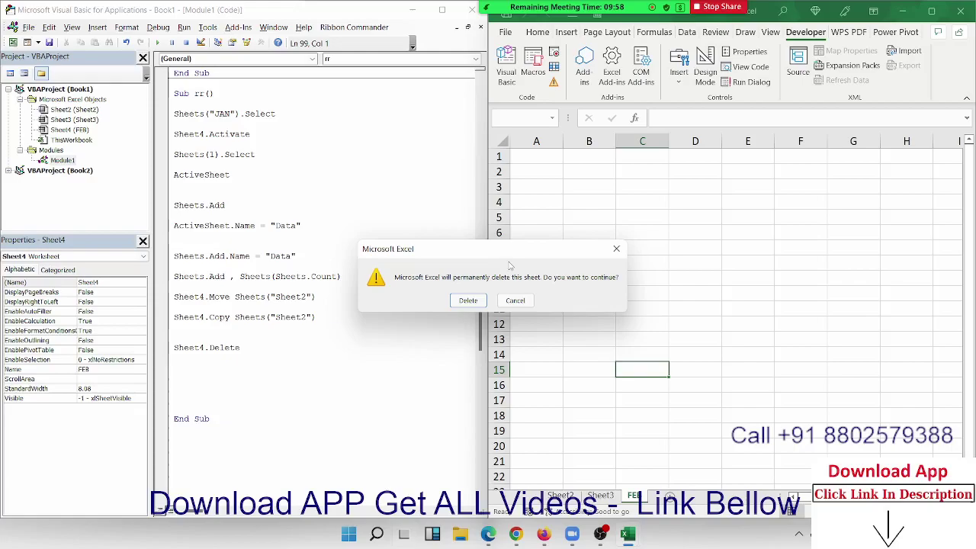
{"action": "left_click", "coordinate": [616, 250]}
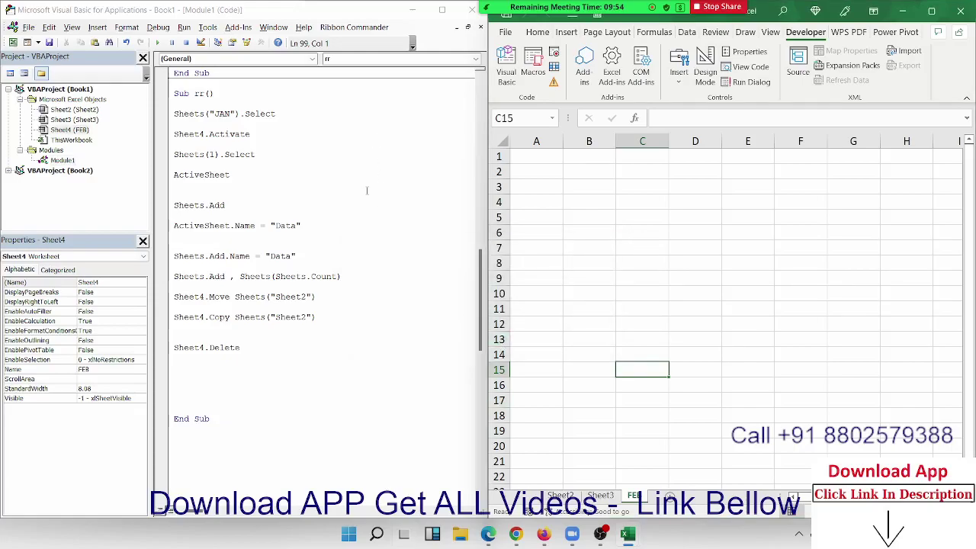
{"action": "left_click", "coordinate": [271, 225]}
Insert Application.DisplayAlerts = False just above Sheet4.Delete, with a blank line before End Sub.
{"action": "scroll", "coordinate": [271, 224], "scroll_direction": "up", "scroll_amount": 3}
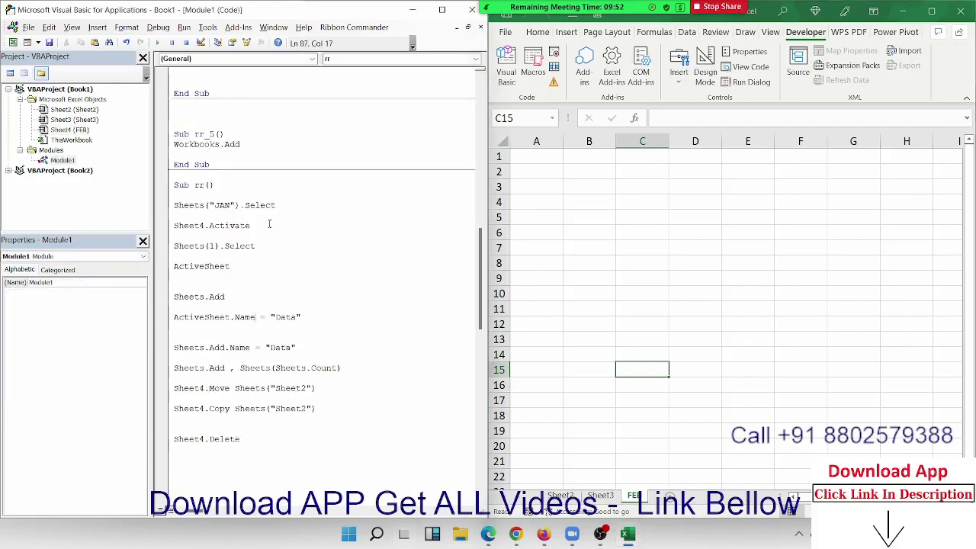
{"action": "scroll", "coordinate": [269, 222], "scroll_direction": "up", "scroll_amount": 7}
{"action": "scroll", "coordinate": [269, 223], "scroll_direction": "up", "scroll_amount": 1}
{"action": "scroll", "coordinate": [260, 191], "scroll_direction": "up", "scroll_amount": 5}
{"action": "scroll", "coordinate": [244, 145], "scroll_direction": "up", "scroll_amount": 3}
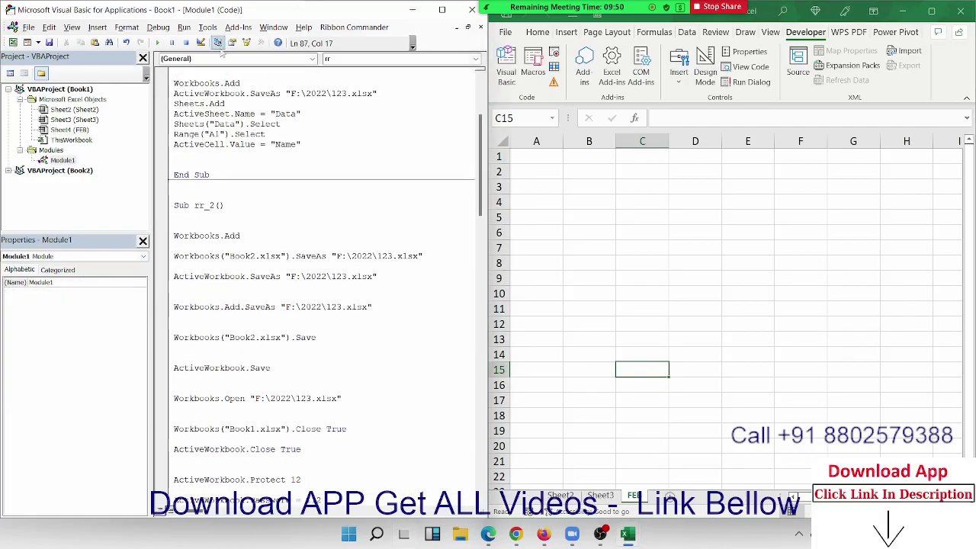
{"action": "scroll", "coordinate": [225, 95], "scroll_direction": "up", "scroll_amount": 3}
{"action": "scroll", "coordinate": [226, 94], "scroll_direction": "up", "scroll_amount": 1}
{"action": "double_click", "coordinate": [225, 93]}
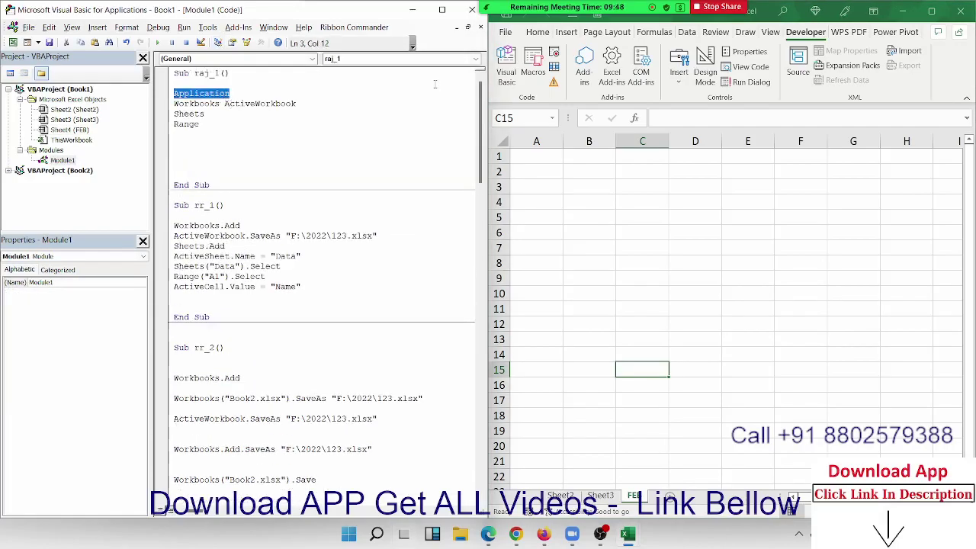
{"action": "left_click_drag", "start_coordinate": [480, 113], "coordinate": [480, 315]}
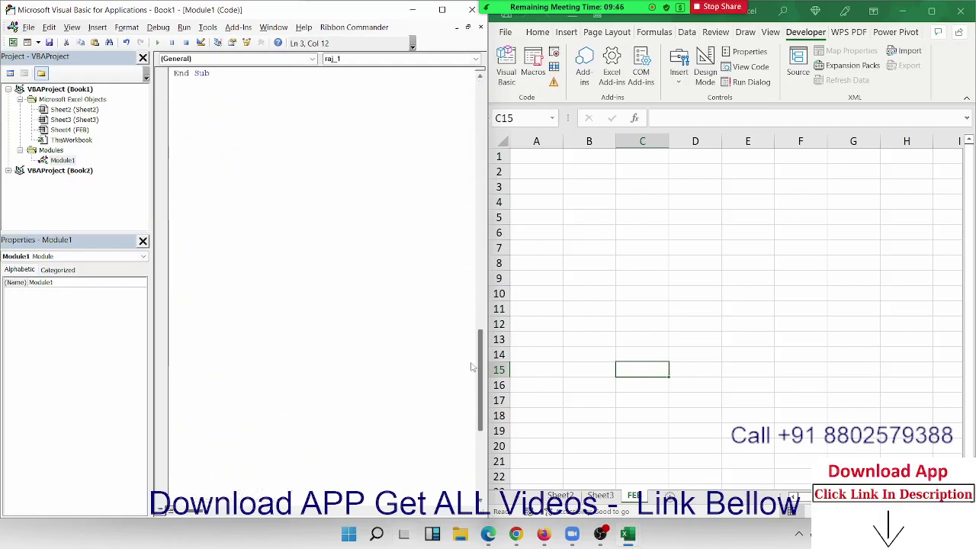
{"action": "left_click", "coordinate": [197, 202]}
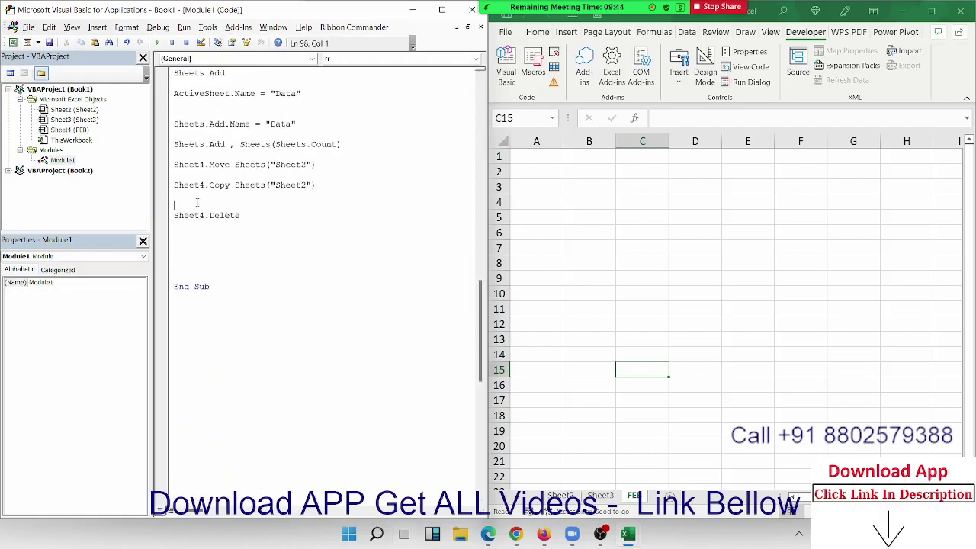
{"action": "type", "text": "appli"}
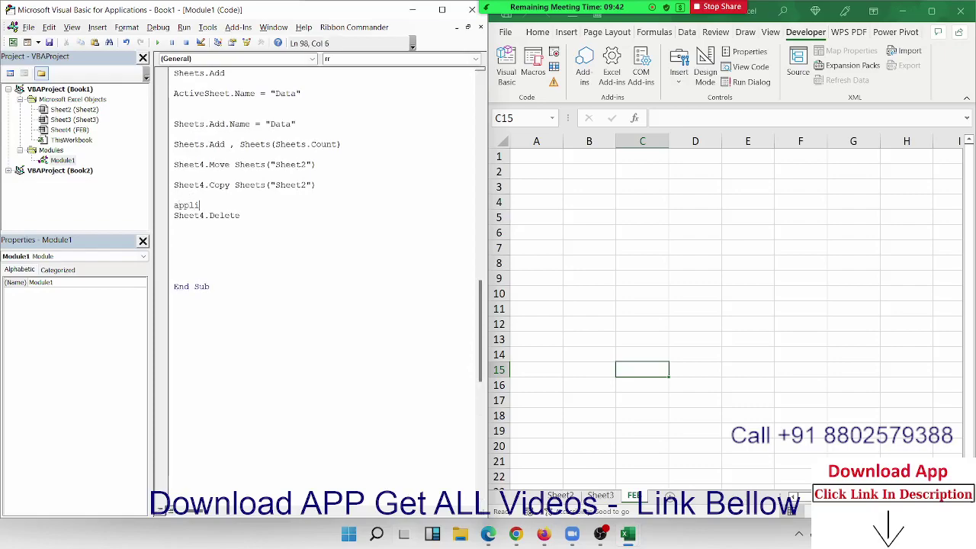
{"action": "type", "text": "cation."}
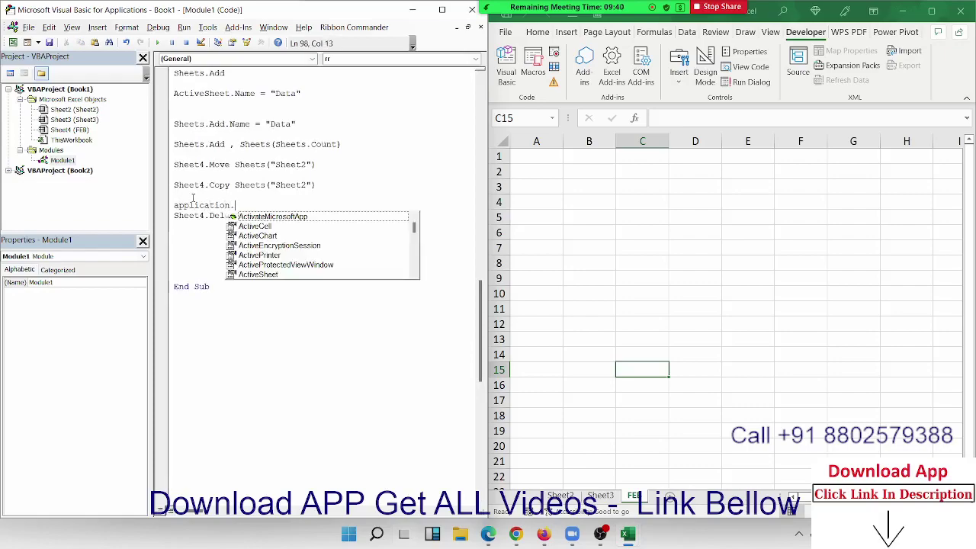
{"action": "type", "text": "dis"}
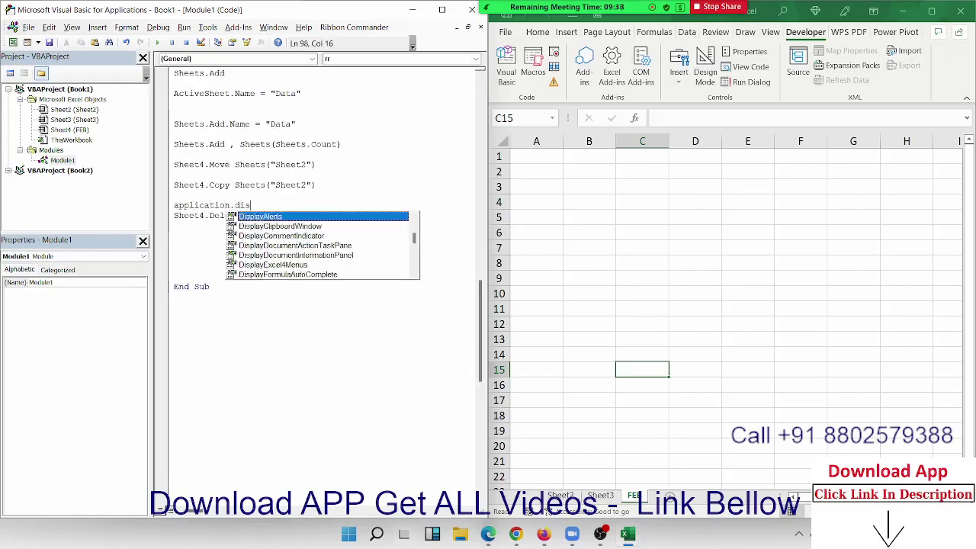
{"action": "key", "text": "Tab"}
{"action": "type", "text": "="}
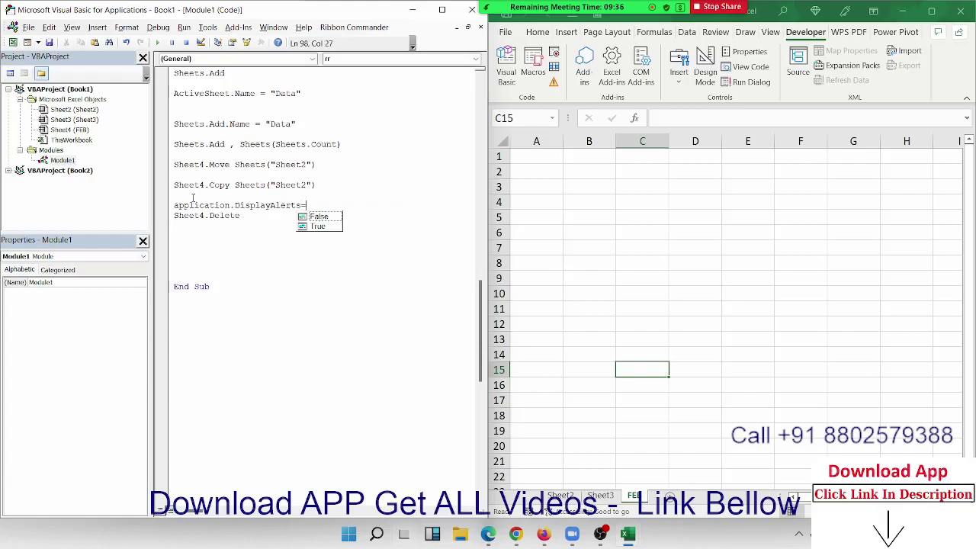
{"action": "type", "text": "fa"}
{"action": "key", "text": "Tab"}
{"action": "key", "text": "Down"}
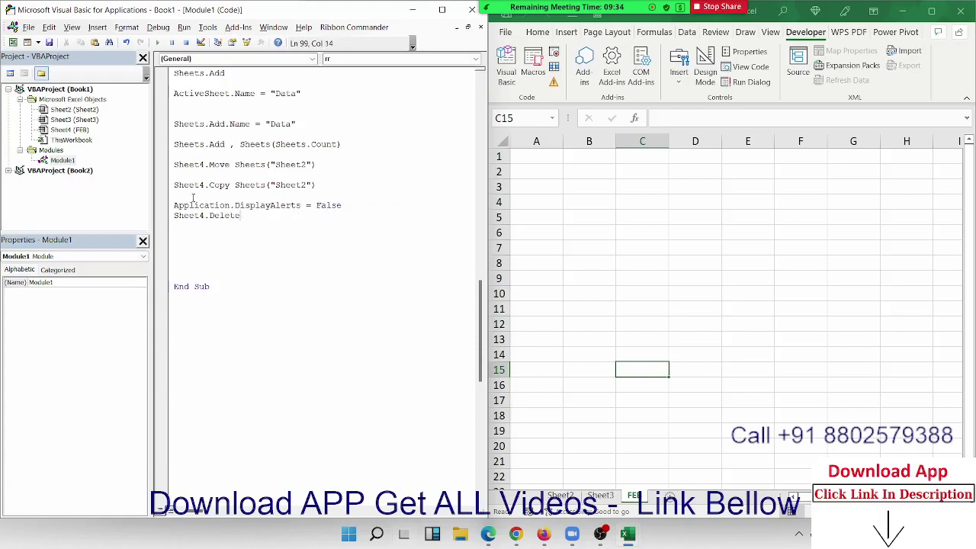
{"action": "key", "text": "Down"}
{"action": "key", "text": "Return"}
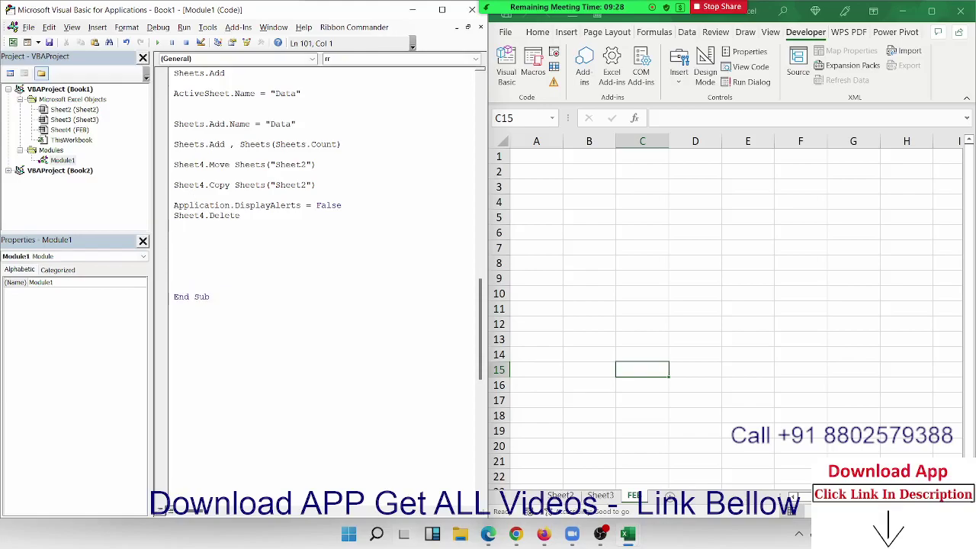
Add Sheet4.Visible = xlSheetHidden below Sheet4.Delete.
{"action": "type", "text": "eet"}
{"action": "type", "text": "4.h"}
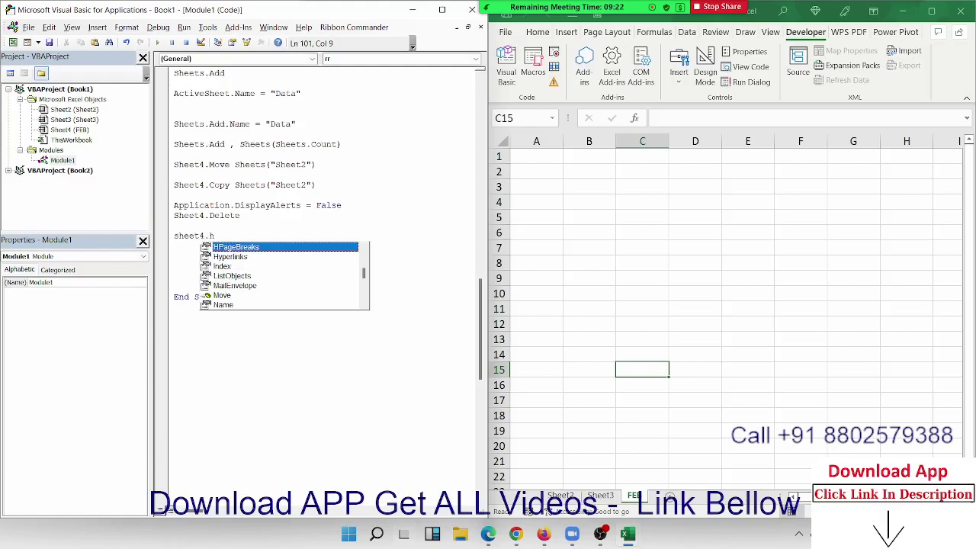
{"action": "key", "text": "BackSpace"}
{"action": "type", "text": "v"}
{"action": "key", "text": "Tab"}
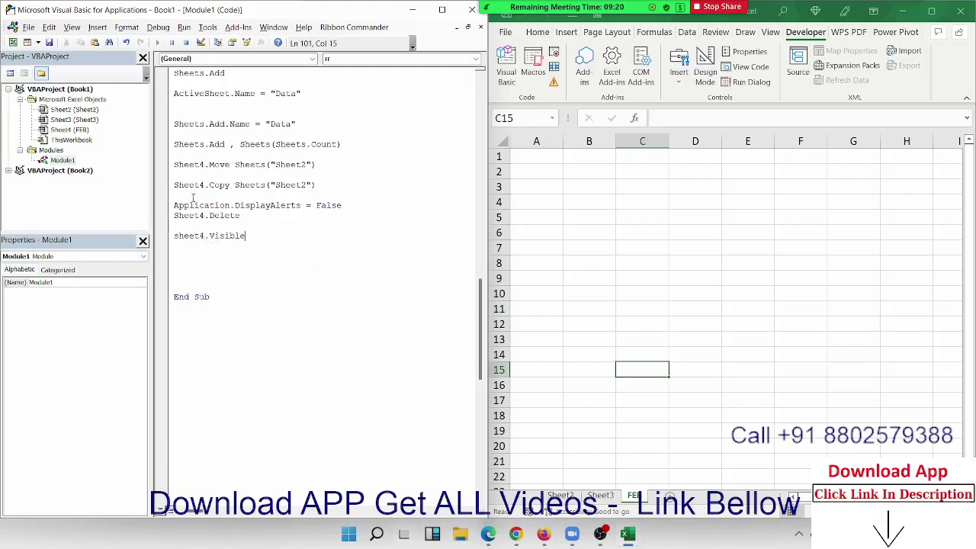
{"action": "type", "text": "="}
{"action": "key", "text": "Tab"}
{"action": "key", "text": "Return"}
Hide the FEB sheet from its tab menu, then unhide it again.
{"action": "right_click", "coordinate": [638, 495]}
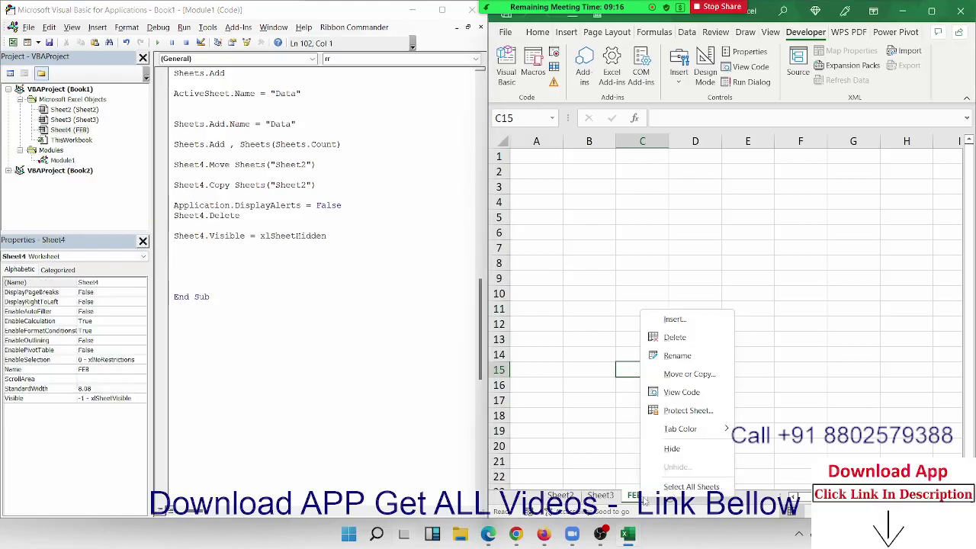
{"action": "left_click", "coordinate": [664, 456]}
{"action": "right_click", "coordinate": [615, 497]}
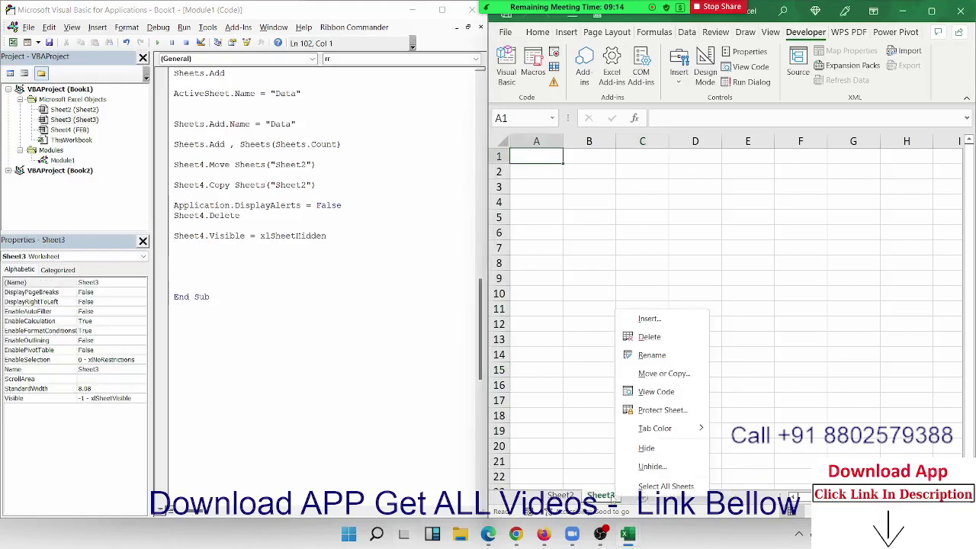
{"action": "left_click", "coordinate": [661, 455]}
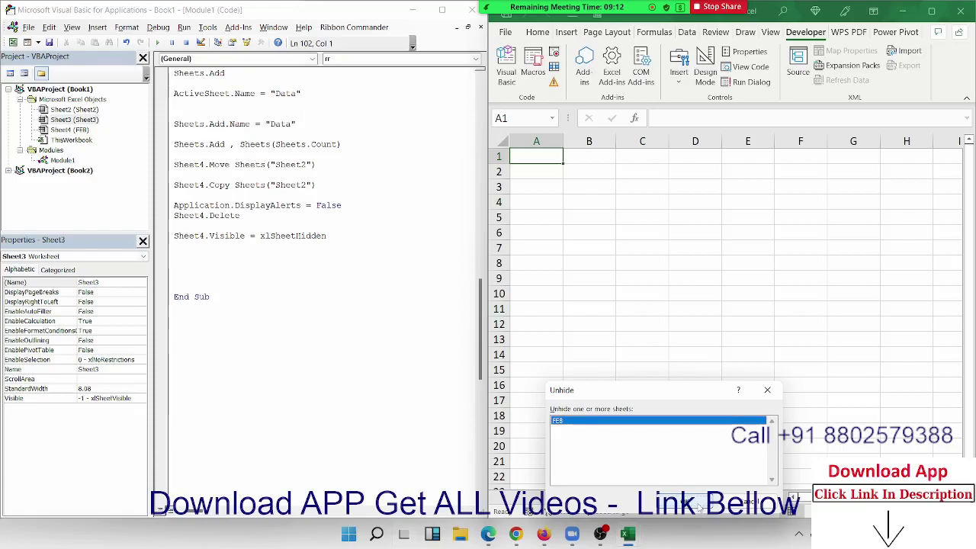
{"action": "left_click", "coordinate": [696, 498]}
{"action": "left_click", "coordinate": [221, 259]}
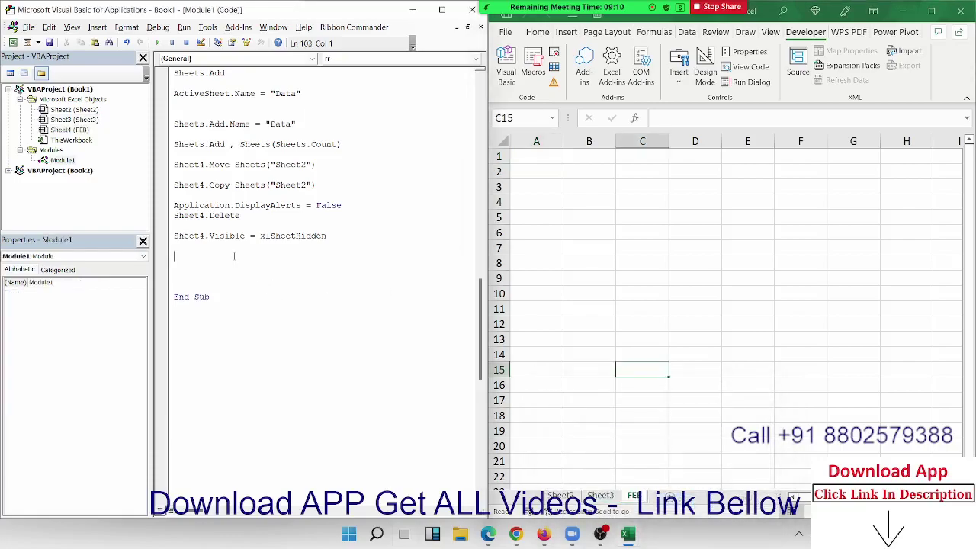
Add Sheet4.Visible = xlSheetVeryHidden on the next line.
{"action": "type", "text": "Sheet4"}
{"action": "type", "text": ".vi"}
{"action": "key", "text": "Tab"}
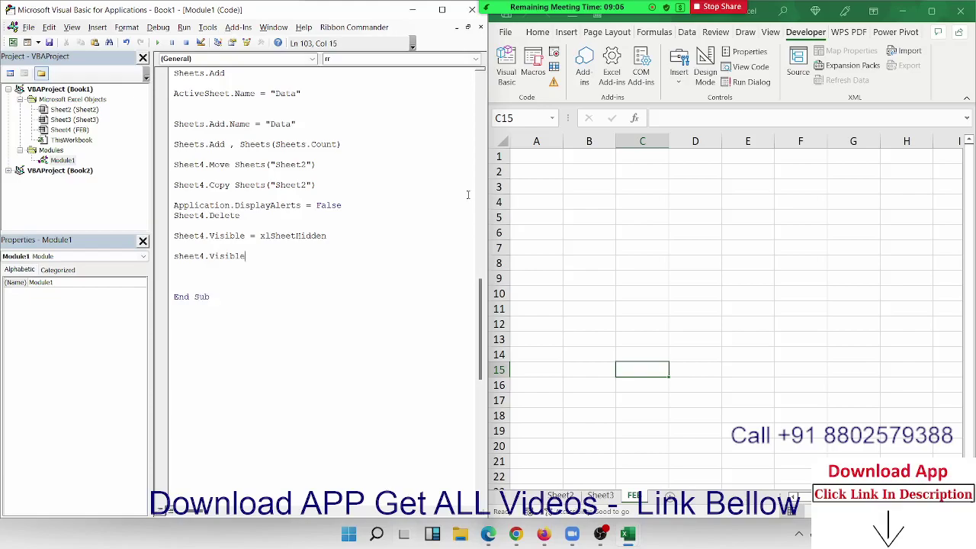
{"action": "type", "text": "="}
{"action": "key", "text": "Down"}
{"action": "key", "text": "Down"}
{"action": "key", "text": "Down"}
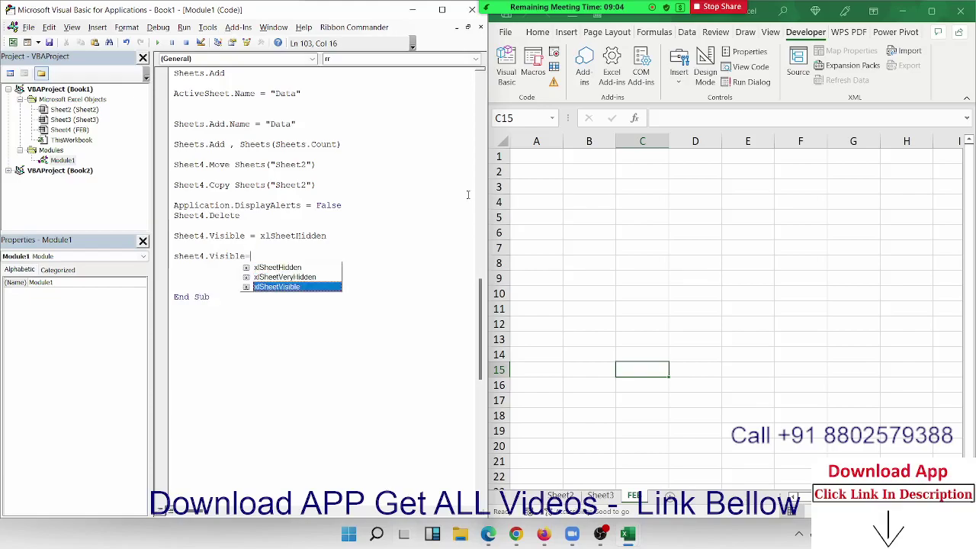
{"action": "key", "text": "Up"}
{"action": "key", "text": "Return"}
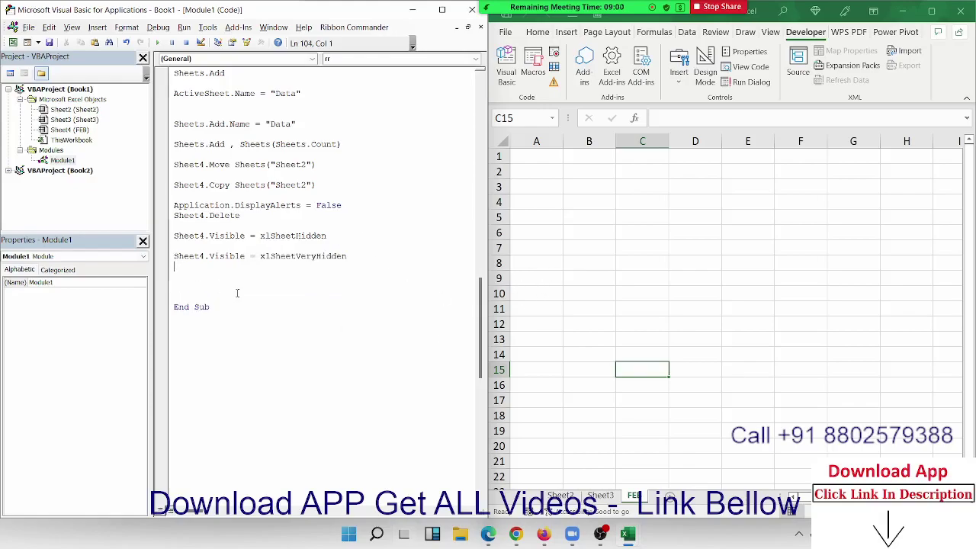
Show Sheet4's Visible property options in the Properties window.
{"action": "left_click", "coordinate": [69, 130]}
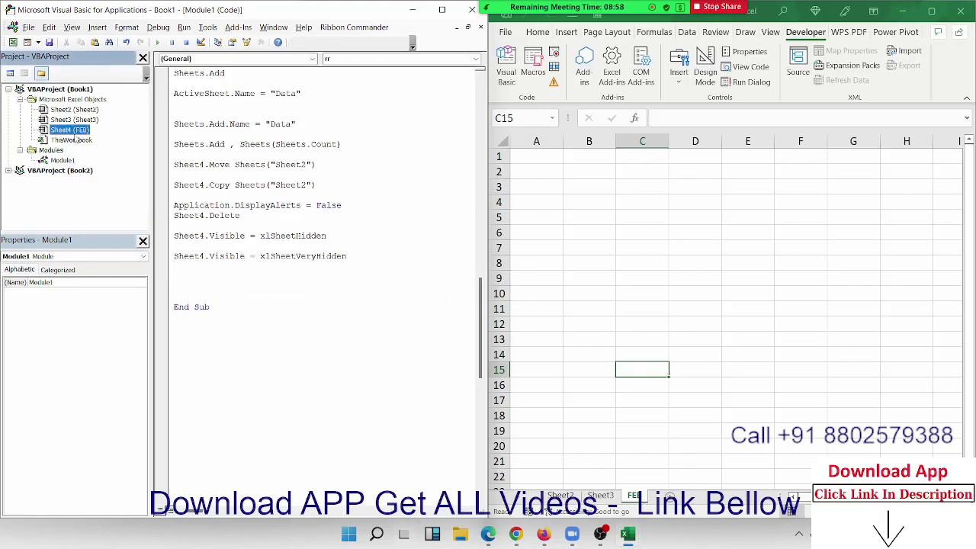
{"action": "left_click", "coordinate": [110, 400]}
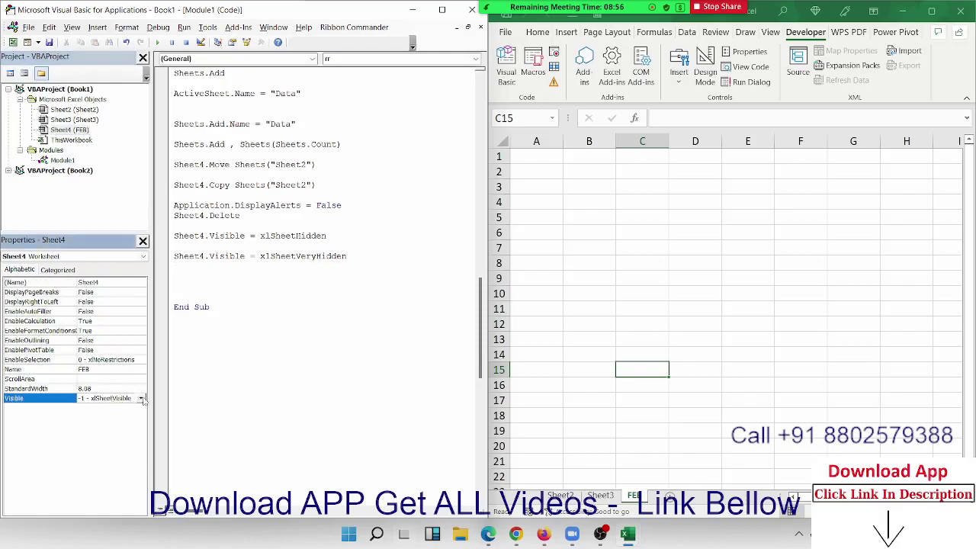
{"action": "left_click", "coordinate": [141, 398]}
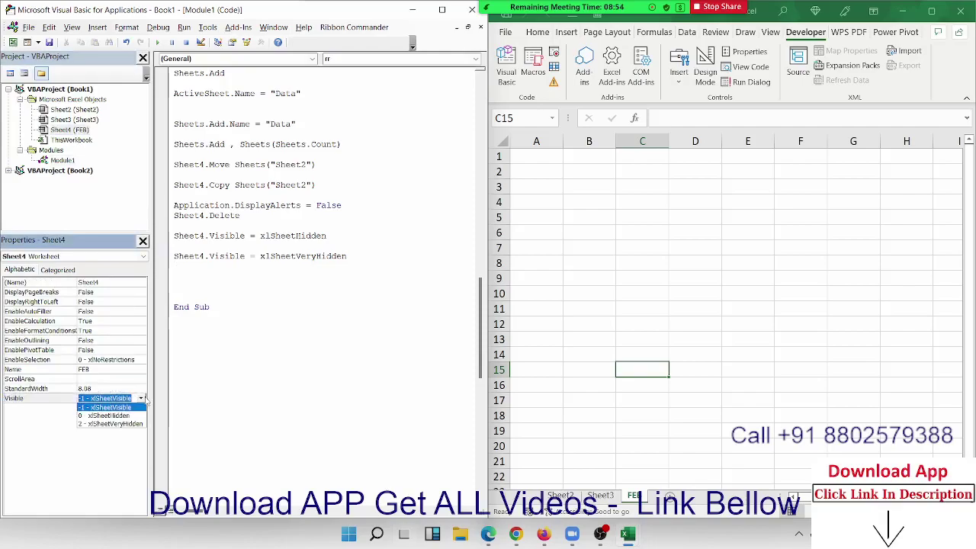
{"action": "left_click", "coordinate": [195, 265]}
Add Sheet4.Visible = xlSheetVisible to make the sheet visible again.
{"action": "key", "text": "Return"}
{"action": "type", "text": "sheet"}
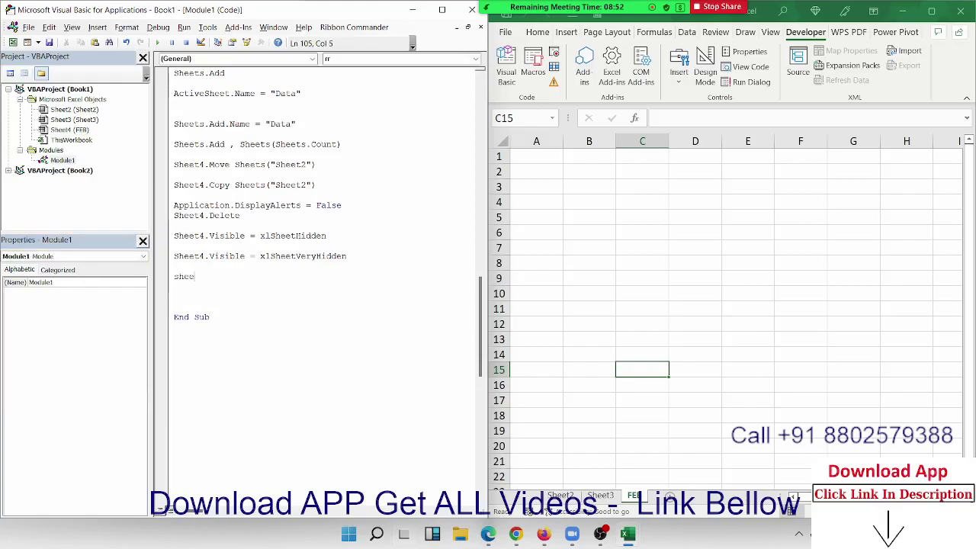
{"action": "type", "text": "4."}
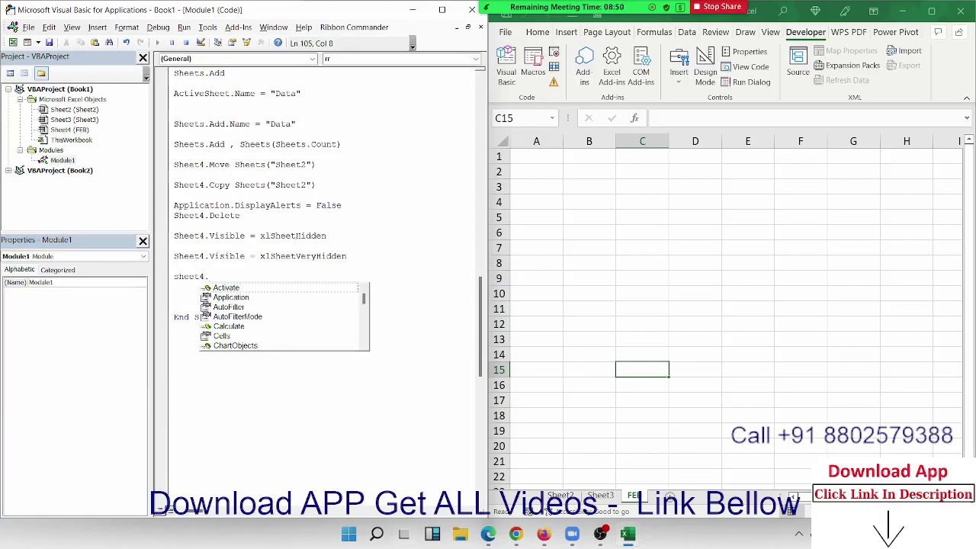
{"action": "type", "text": "v"}
{"action": "key", "text": "Tab"}
{"action": "type", "text": "="}
{"action": "key", "text": "Down"}
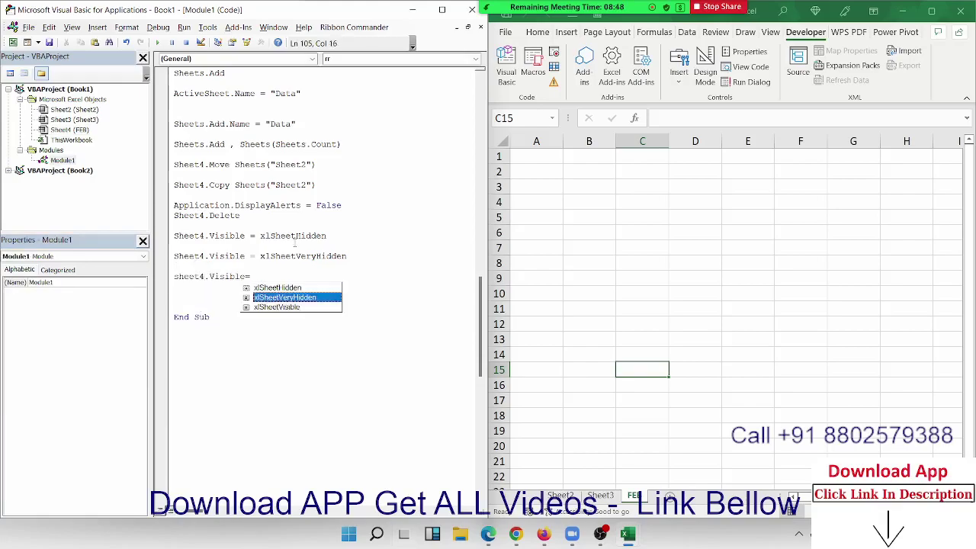
{"action": "key", "text": "Down"}
{"action": "key", "text": "Escape"}
{"action": "type", "text": "xlSheetVisible"}
{"action": "key", "text": "Return"}
{"action": "key", "text": "Return"}
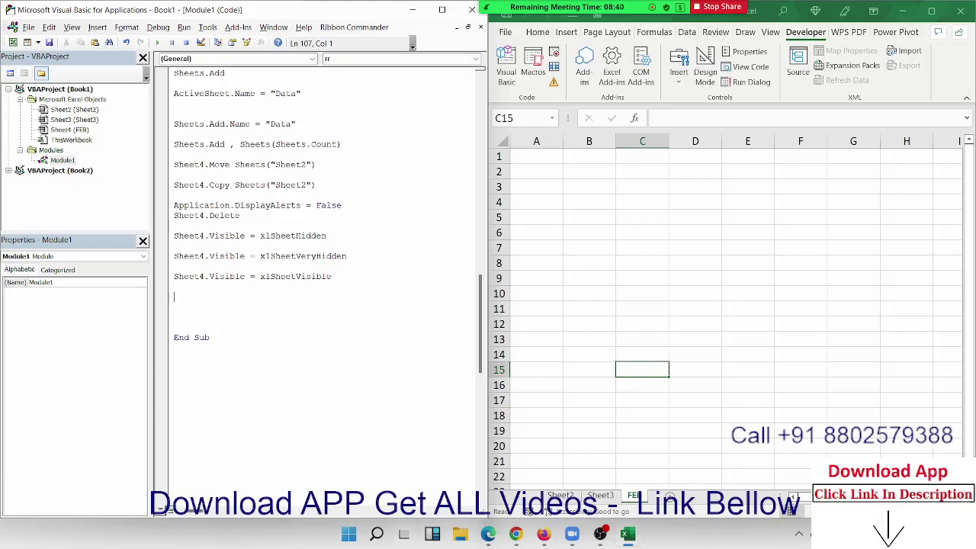
Add a Sheet4.Protect line with a quoted password to the rr macro.
{"action": "key", "text": "BackSpace"}
{"action": "key", "text": "BackSpace"}
{"action": "key", "text": "BackSpace"}
{"action": "key", "text": "BackSpace"}
{"action": "key", "text": "BackSpace"}
{"action": "key", "text": "BackSpace"}
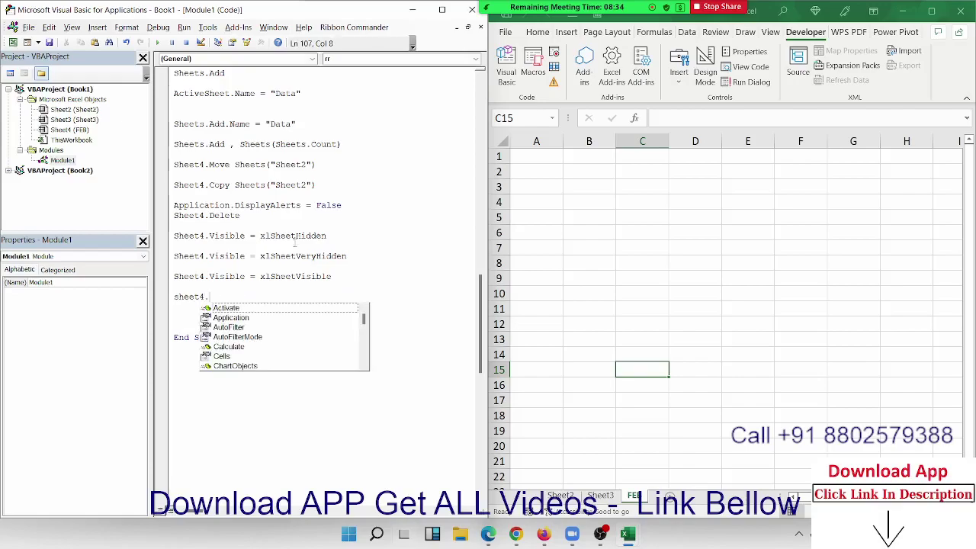
{"action": "key", "text": "Tab"}
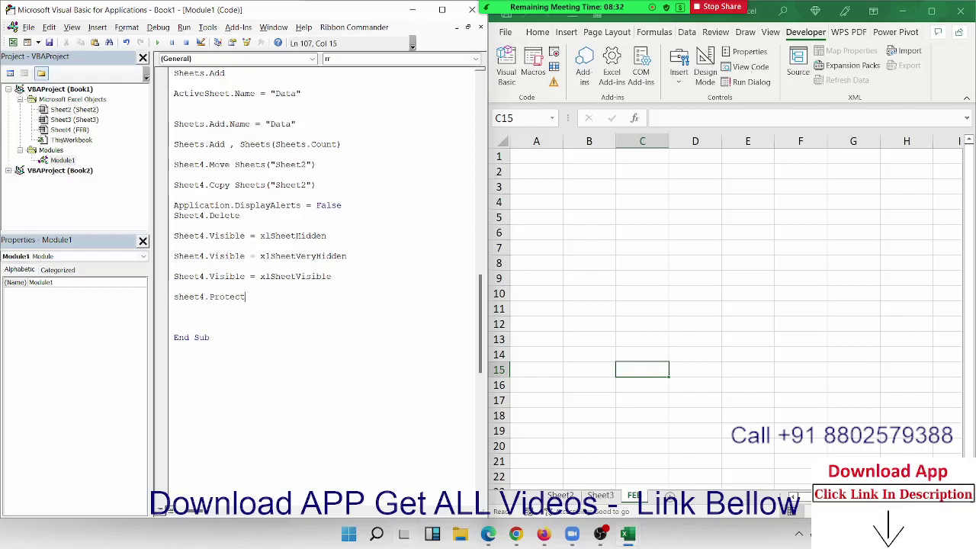
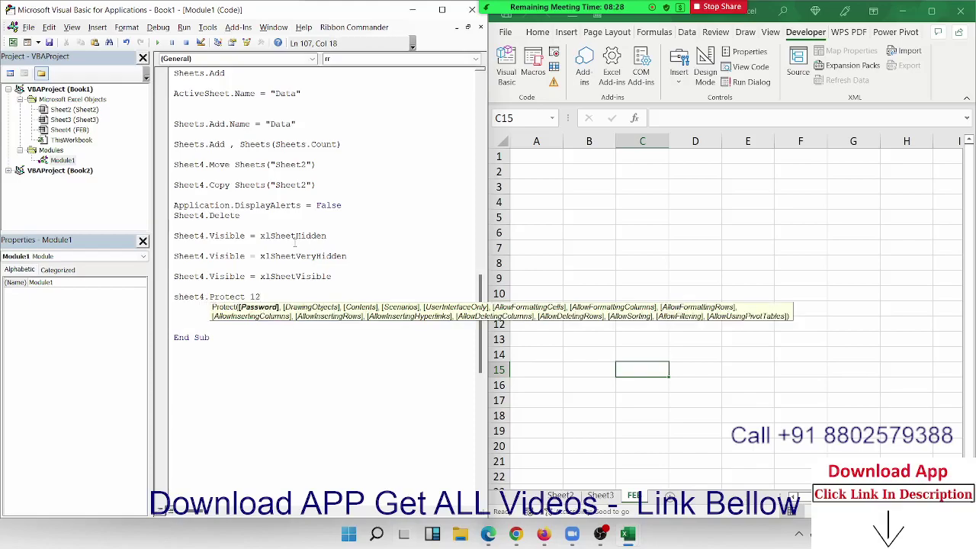
{"action": "key", "text": "BackSpace"}
{"action": "key", "text": "BackSpace"}
{"action": "key", "text": "Return"}
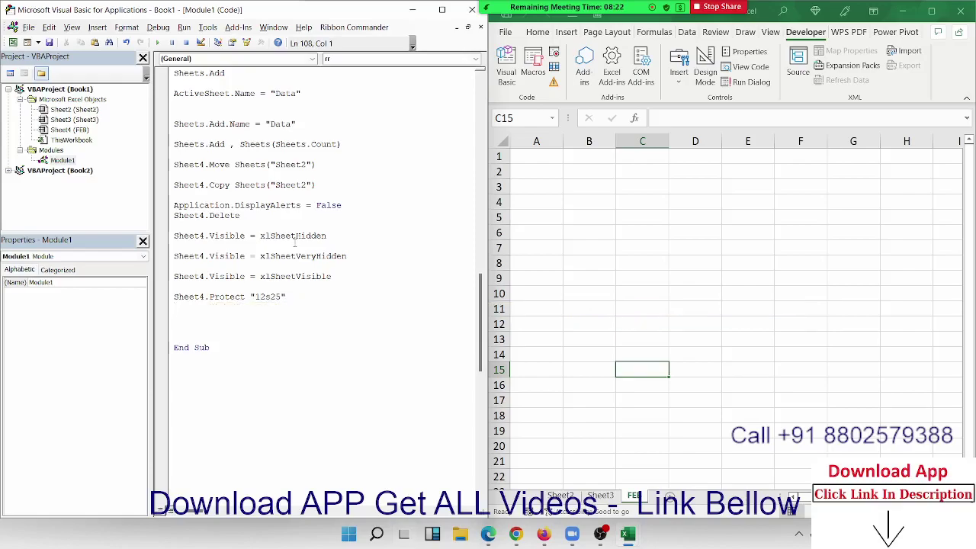
Add a Sheet4.Unprotect line, then select the module's code.
{"action": "type", "text": "sh"}
{"action": "type", "text": "eet4."}
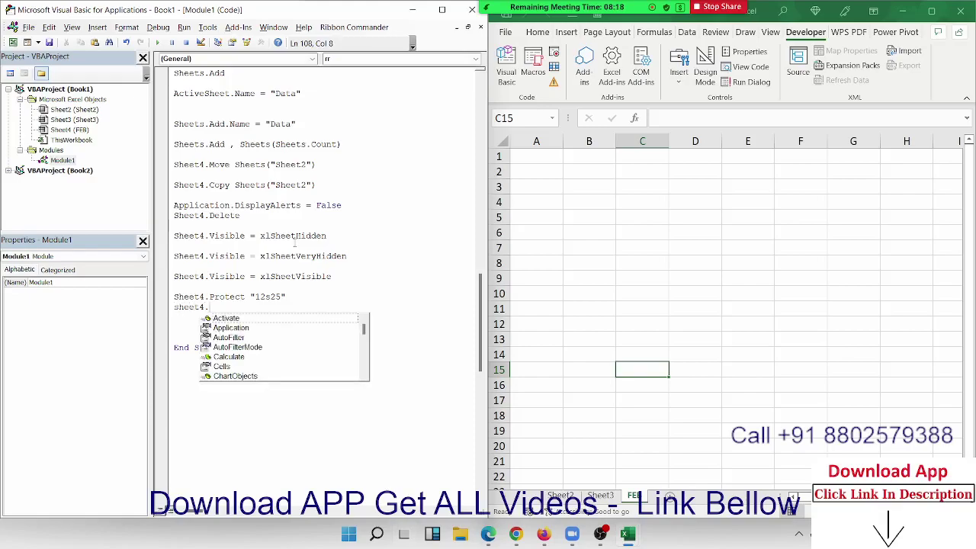
{"action": "type", "text": "un"}
{"action": "key", "text": "Tab"}
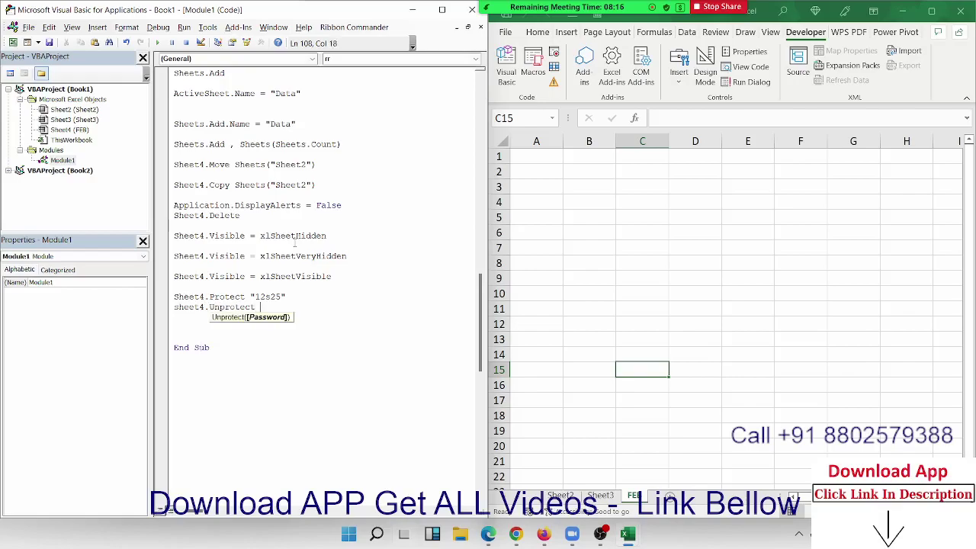
{"action": "key", "text": "Return"}
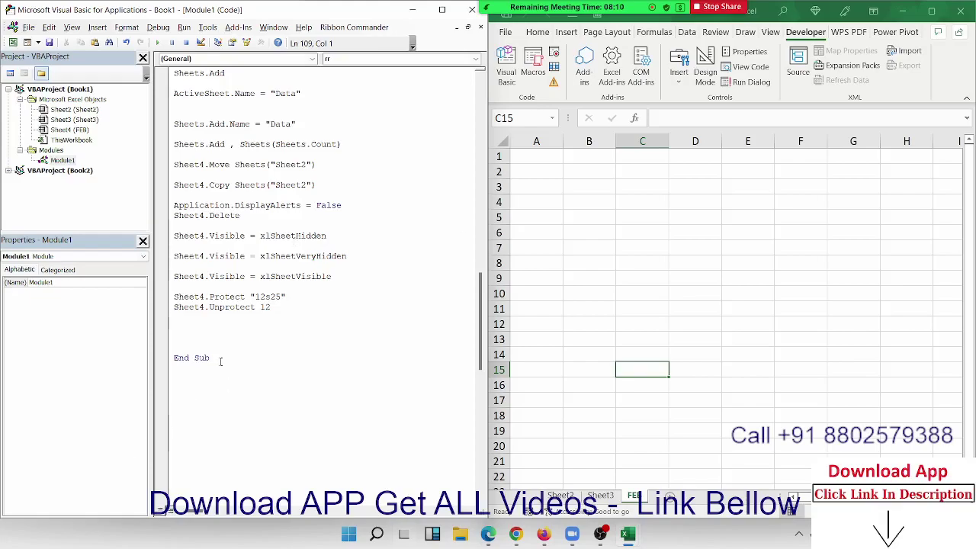
{"action": "left_click_drag", "start_coordinate": [219, 359], "coordinate": [119, 3]}
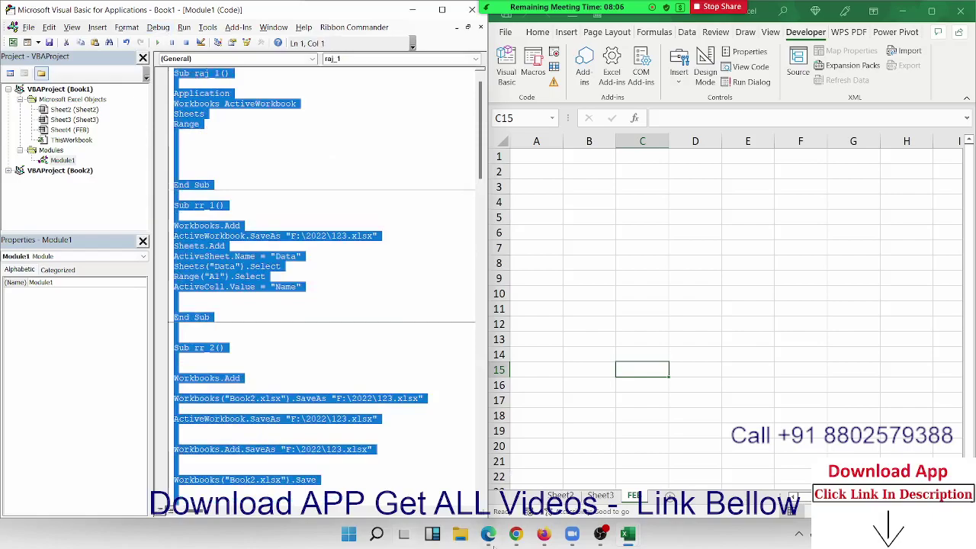
Open the chat to share the code with in the browser's WhatsApp Web tab.
{"action": "mouse_move", "coordinate": [515, 534]}
{"action": "left_click", "coordinate": [516, 480]}
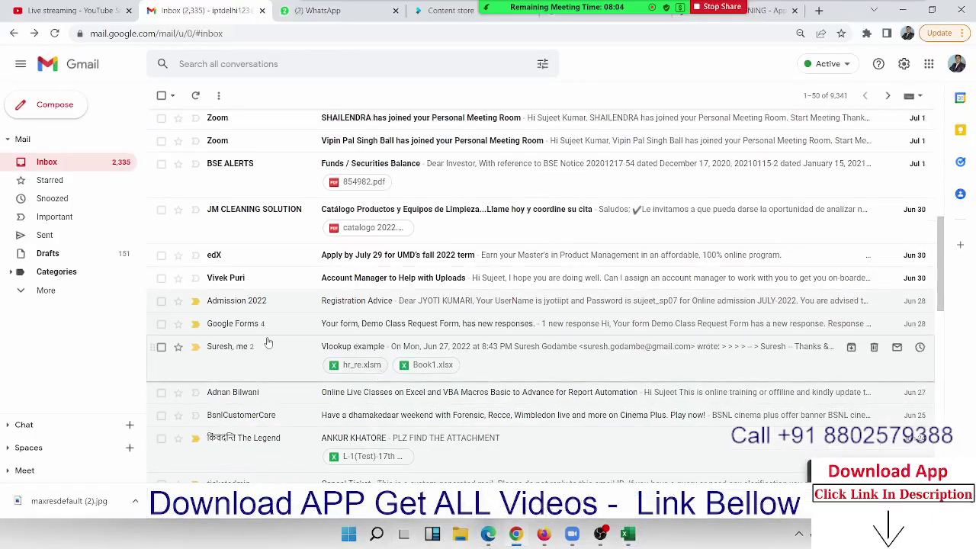
{"action": "left_click", "coordinate": [317, 10]}
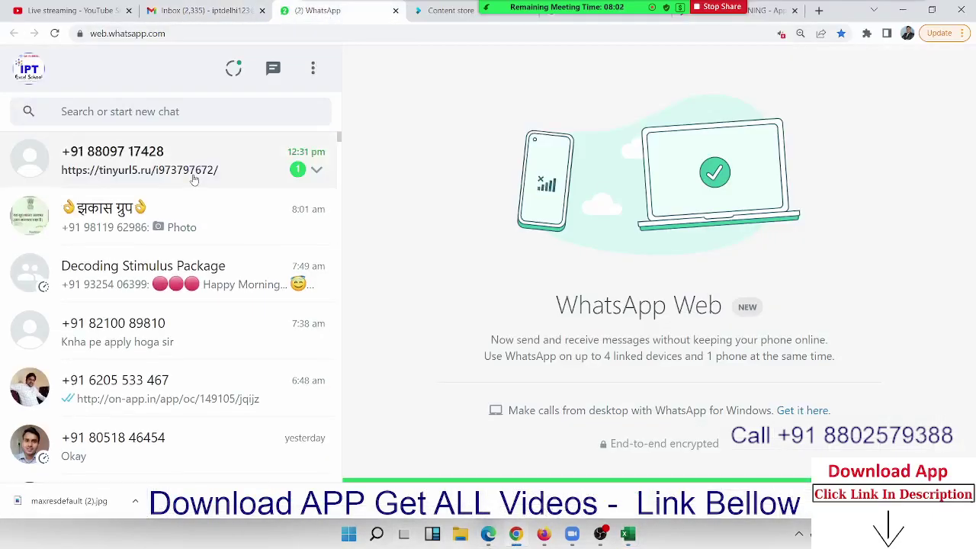
{"action": "left_click", "coordinate": [191, 173]}
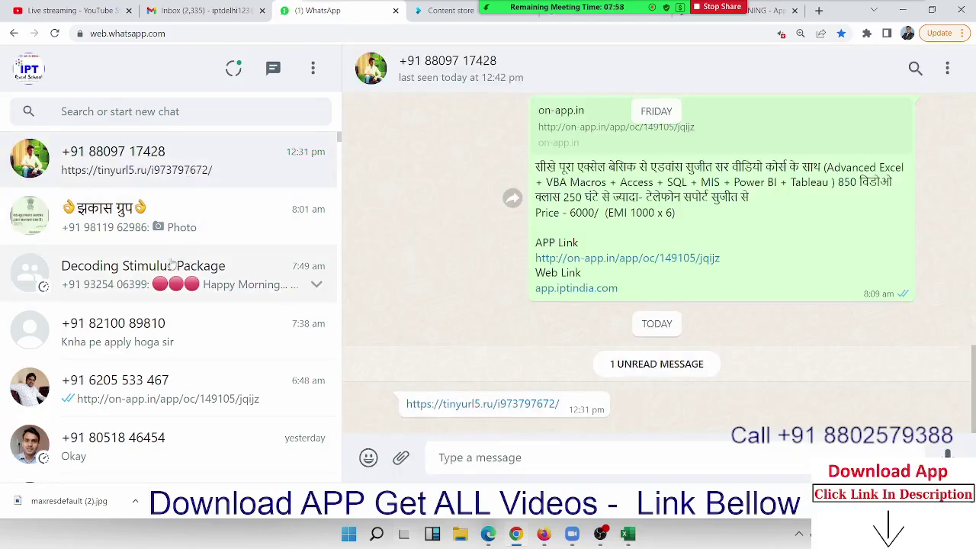
{"action": "left_click", "coordinate": [135, 218]}
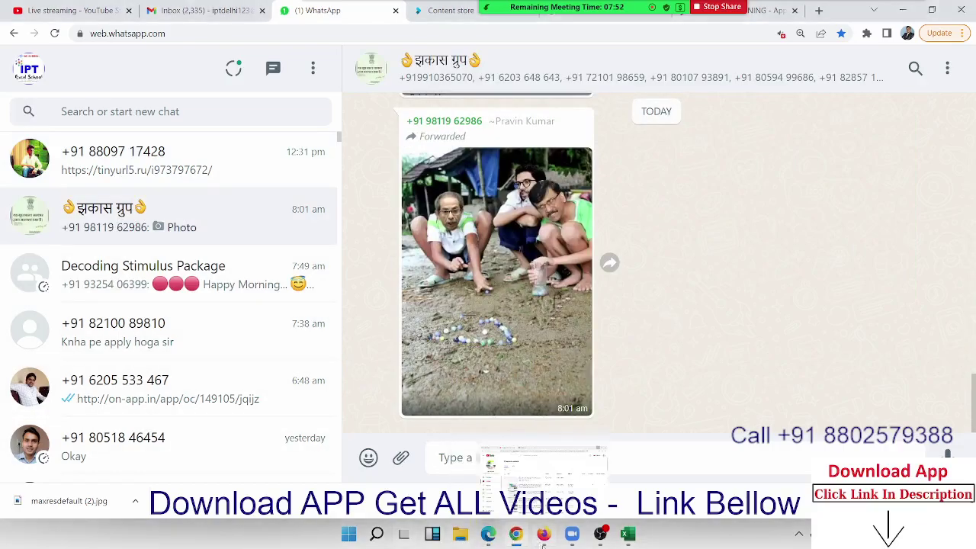
{"action": "left_click", "coordinate": [543, 534]}
{"action": "left_click", "coordinate": [61, 14]}
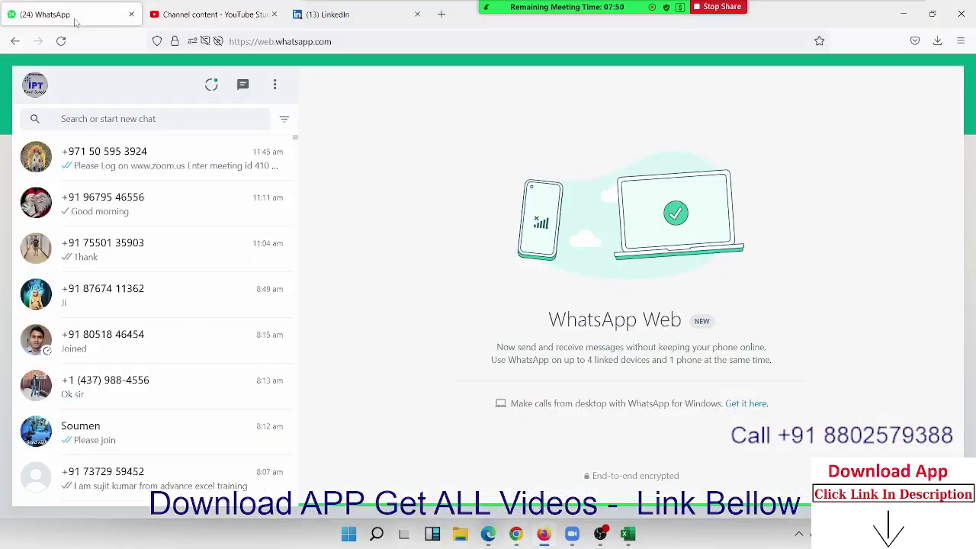
{"action": "left_click", "coordinate": [127, 172]}
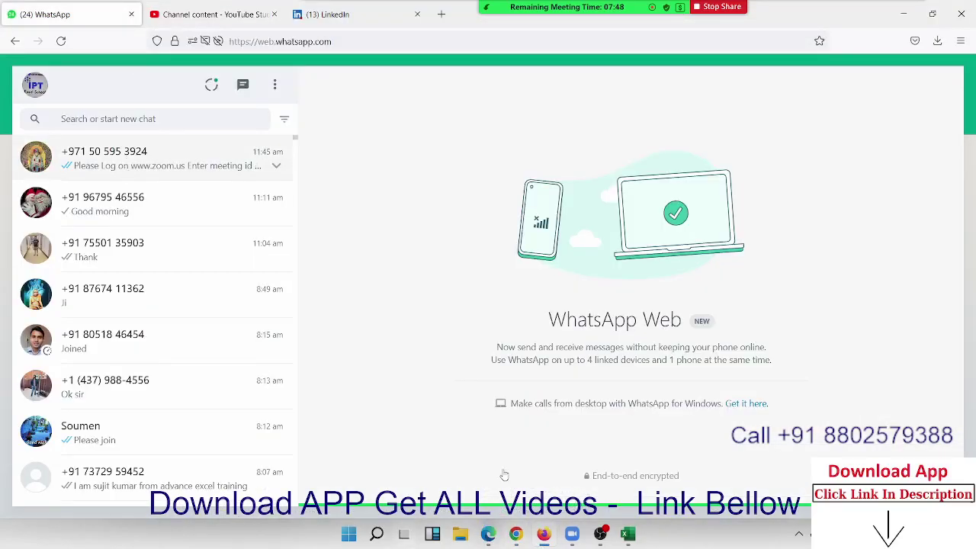
Send the copied VBA code as a chat message, then minimize both browser windows.
{"action": "key", "text": "ctrl+v"}
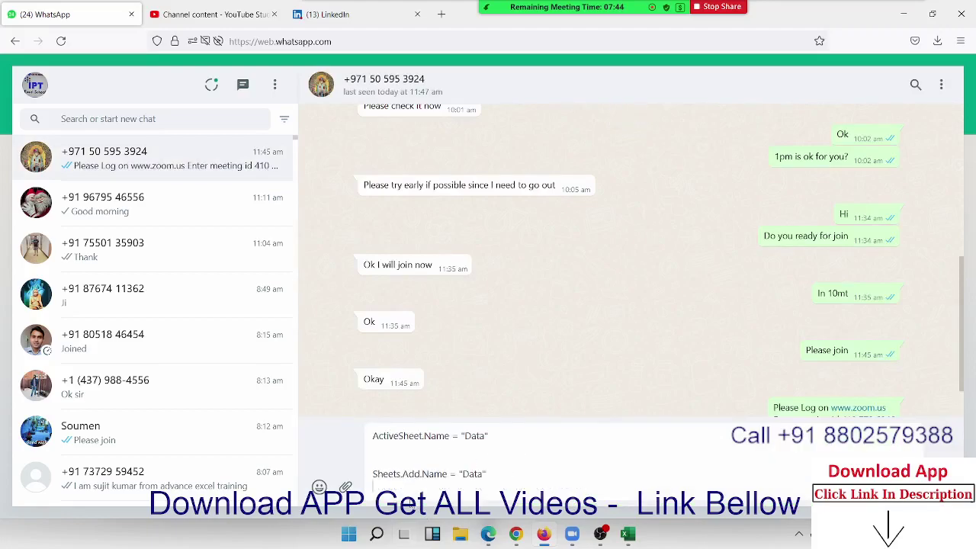
{"action": "key", "text": "Return"}
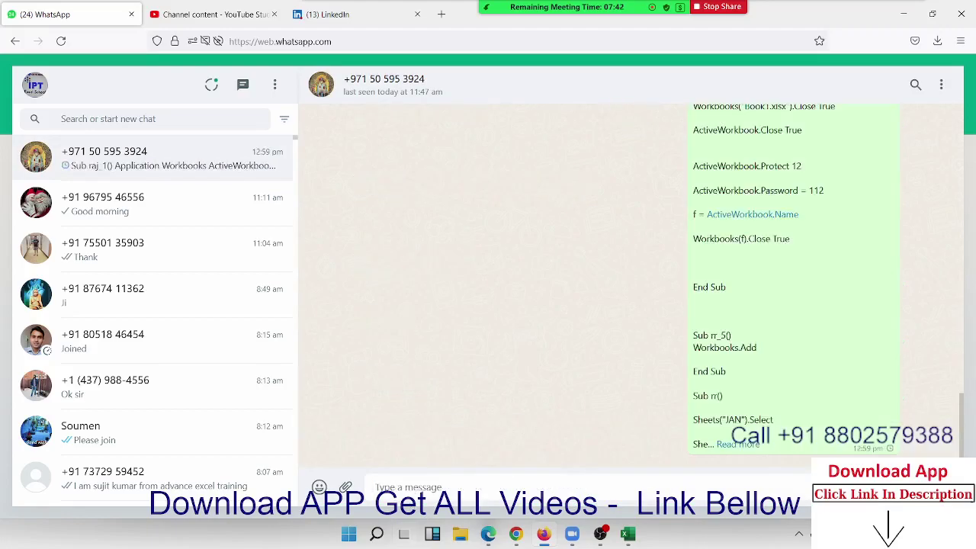
{"action": "scroll", "coordinate": [750, 395], "scroll_direction": "up", "scroll_amount": 5}
{"action": "scroll", "coordinate": [750, 385], "scroll_direction": "up", "scroll_amount": 10}
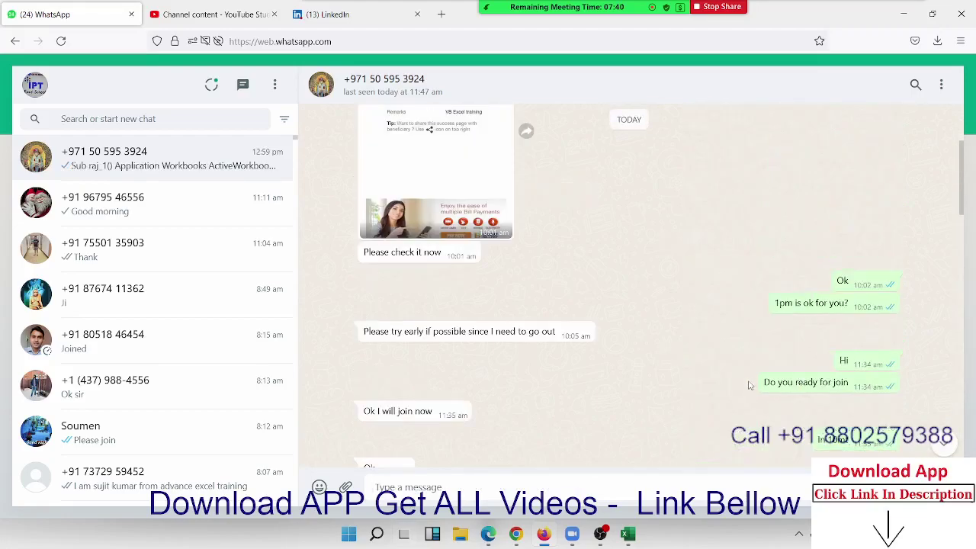
{"action": "key", "text": "alt+Tab"}
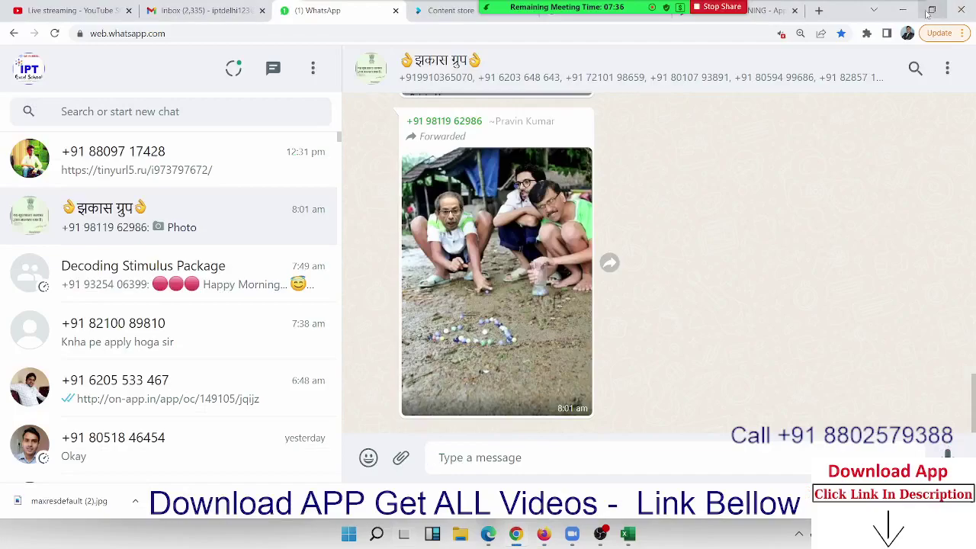
{"action": "left_click", "coordinate": [906, 10]}
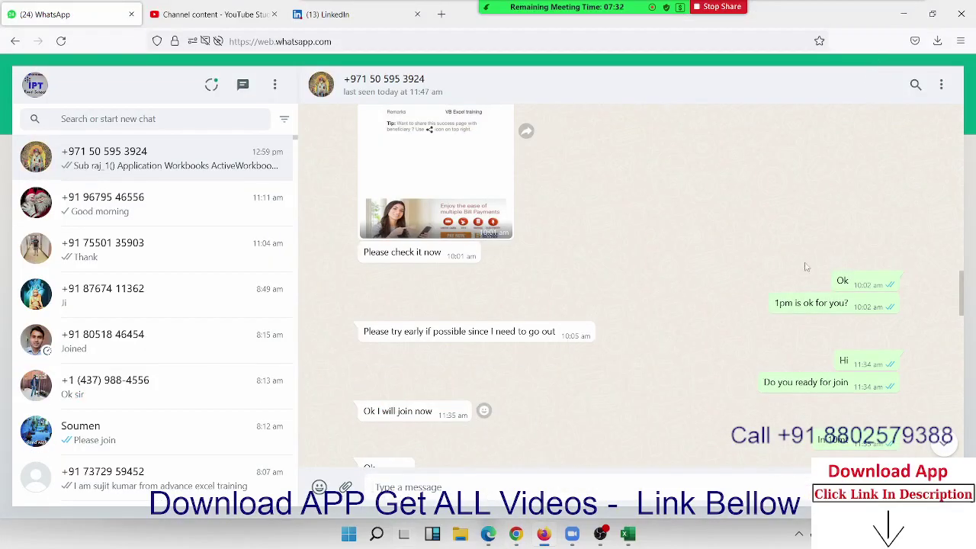
{"action": "left_click", "coordinate": [904, 14]}
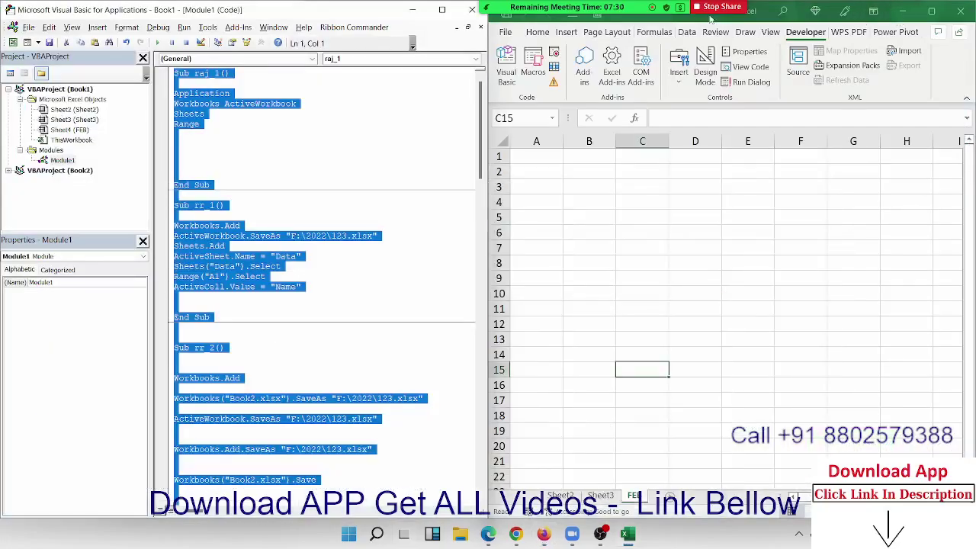
Unsnap the VBA editor window and close it, leaving the Excel workbooks visible.
{"action": "left_click_drag", "start_coordinate": [416, 17], "coordinate": [850, 151]}
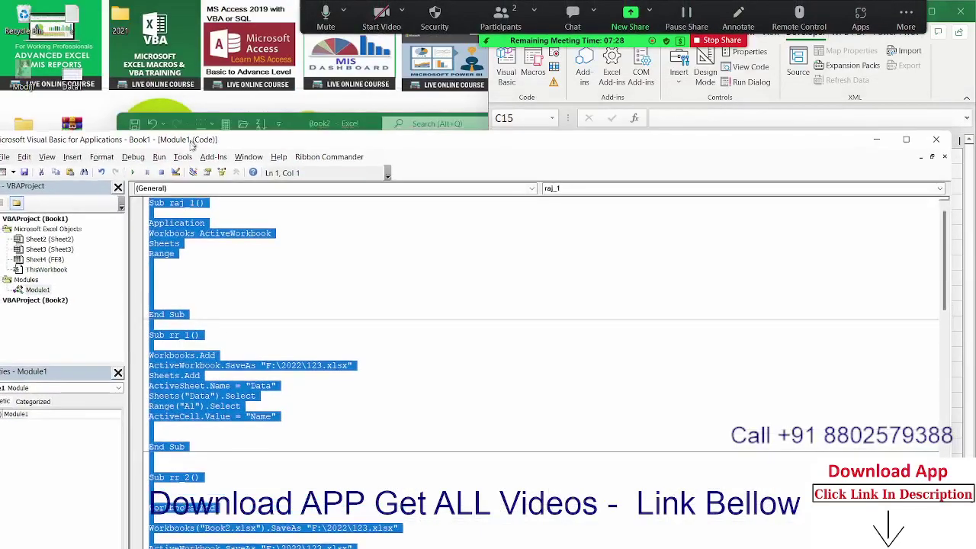
{"action": "left_click", "coordinate": [934, 142]}
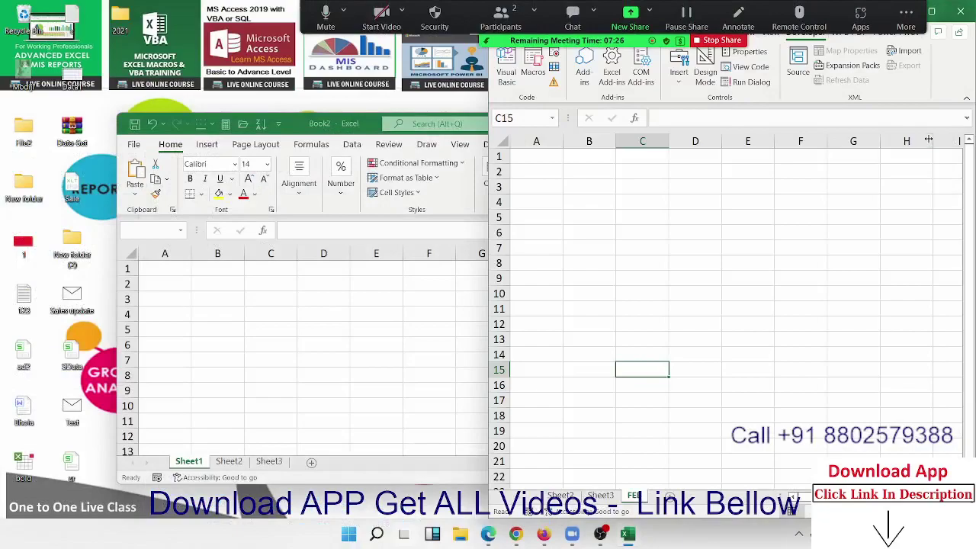
{"action": "mouse_move", "coordinate": [600, 534]}
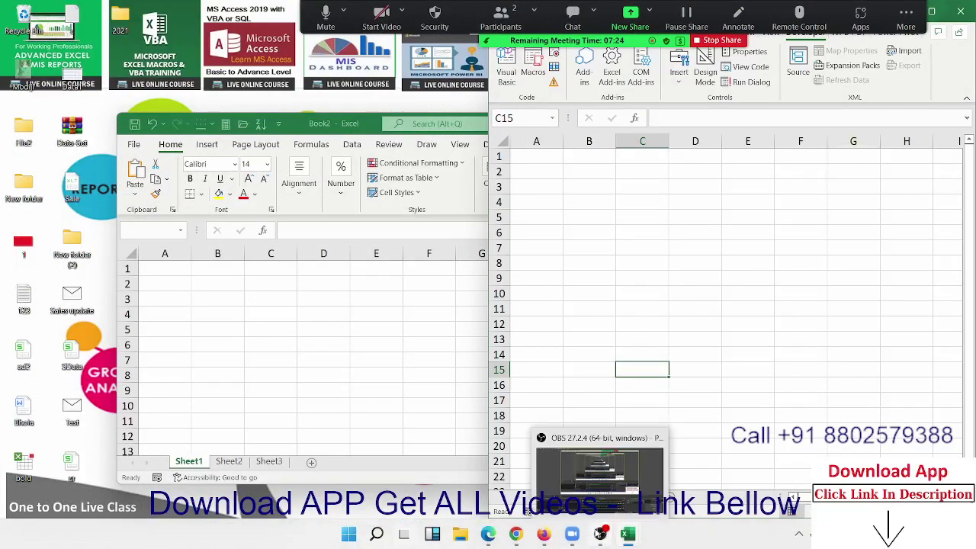